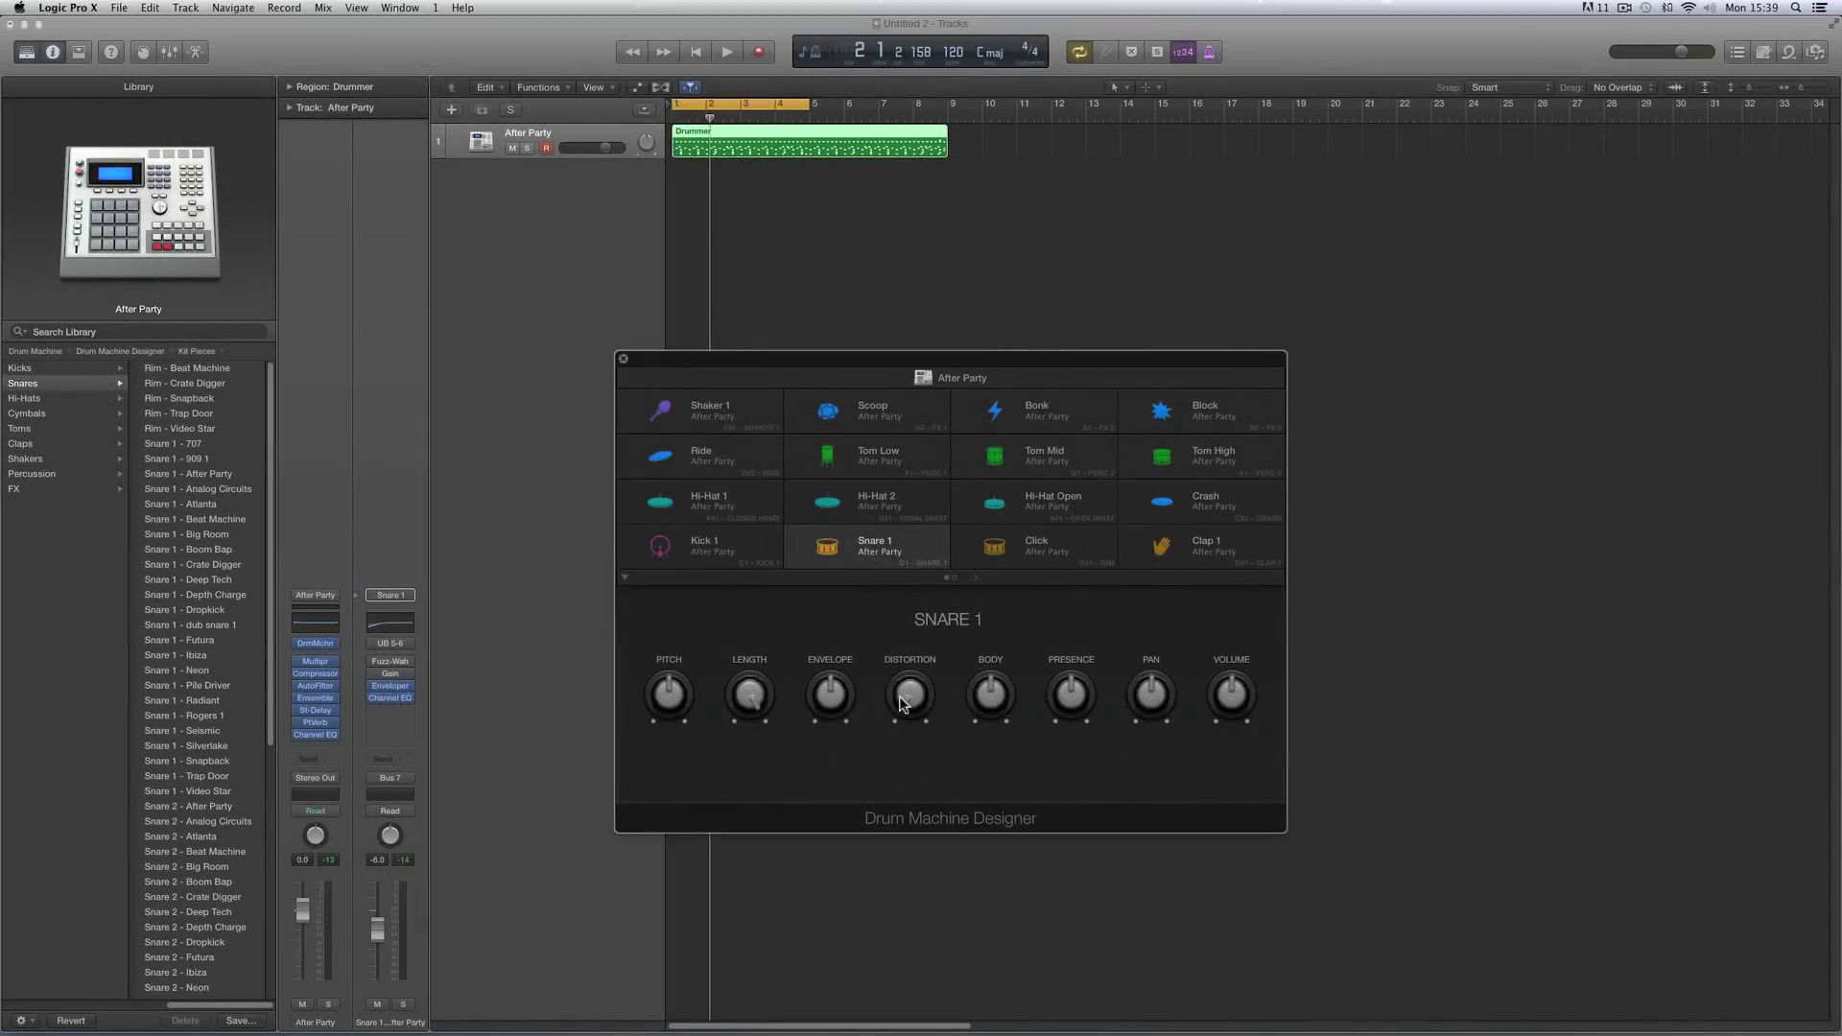
Compare the controls of the Click and Snare 1 kit pieces and close Drum Machine Designer
click(1003, 549)
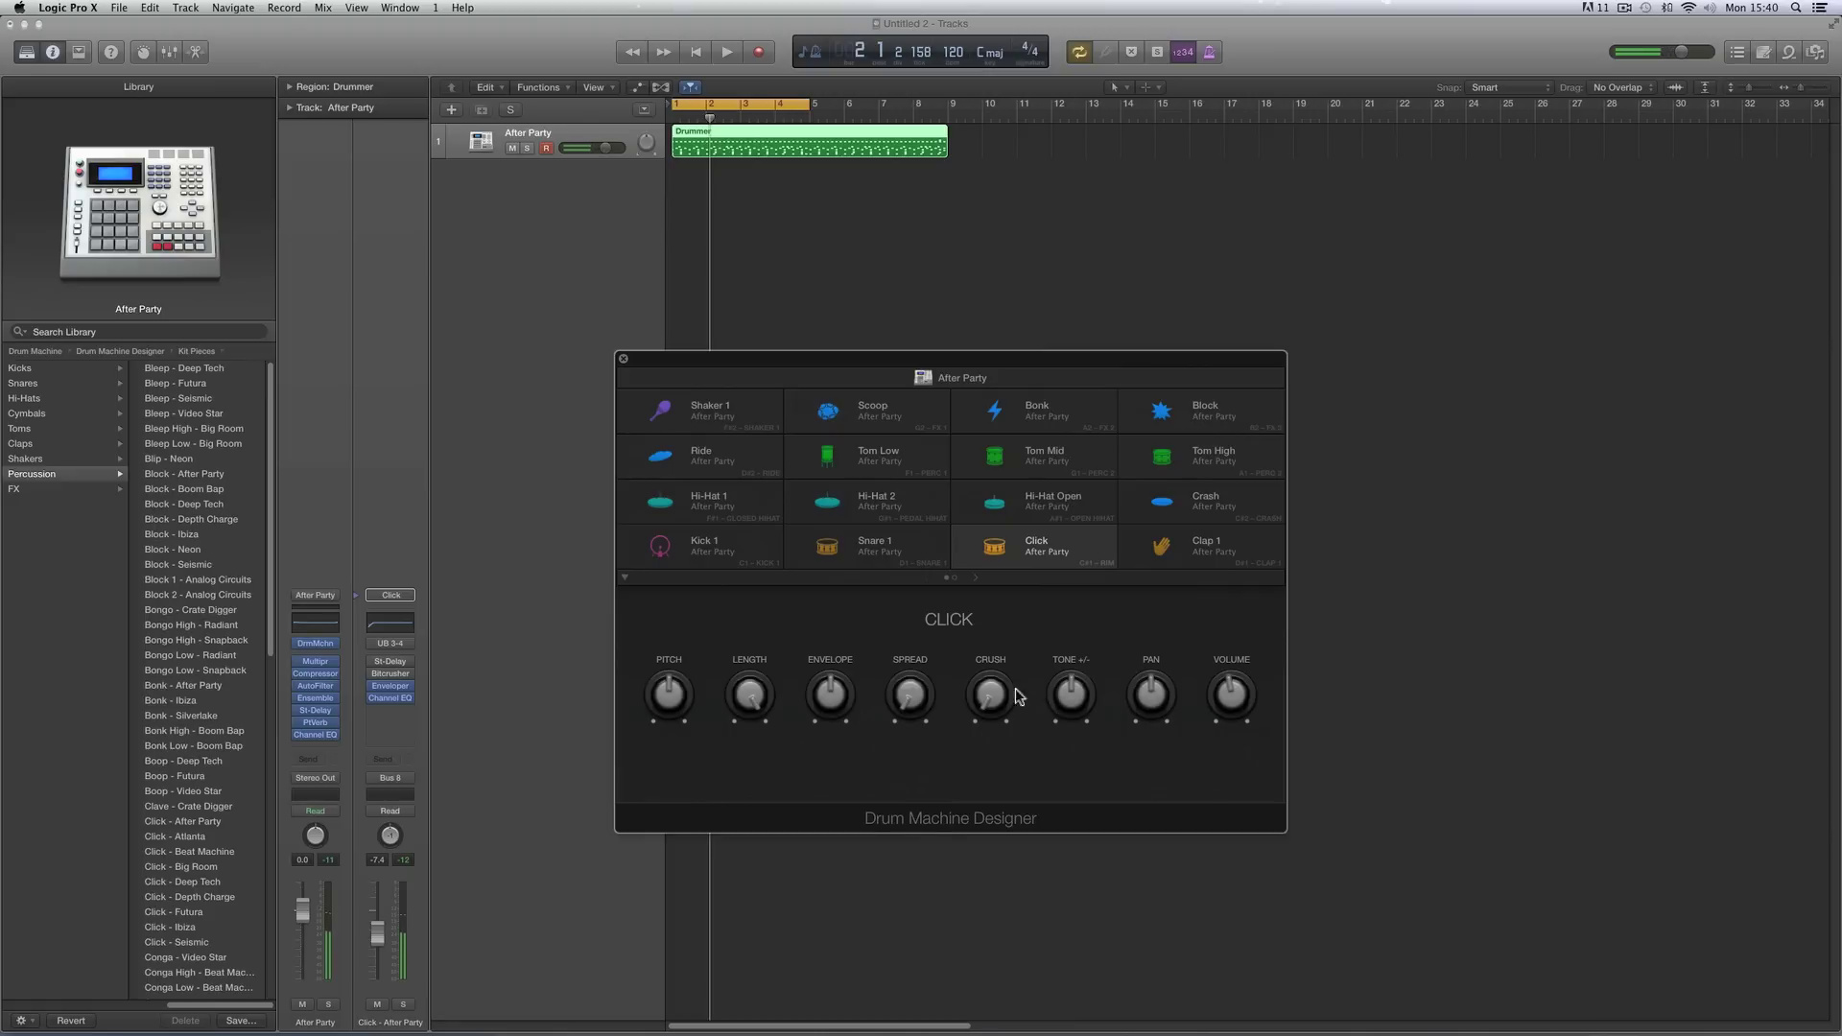
click(842, 544)
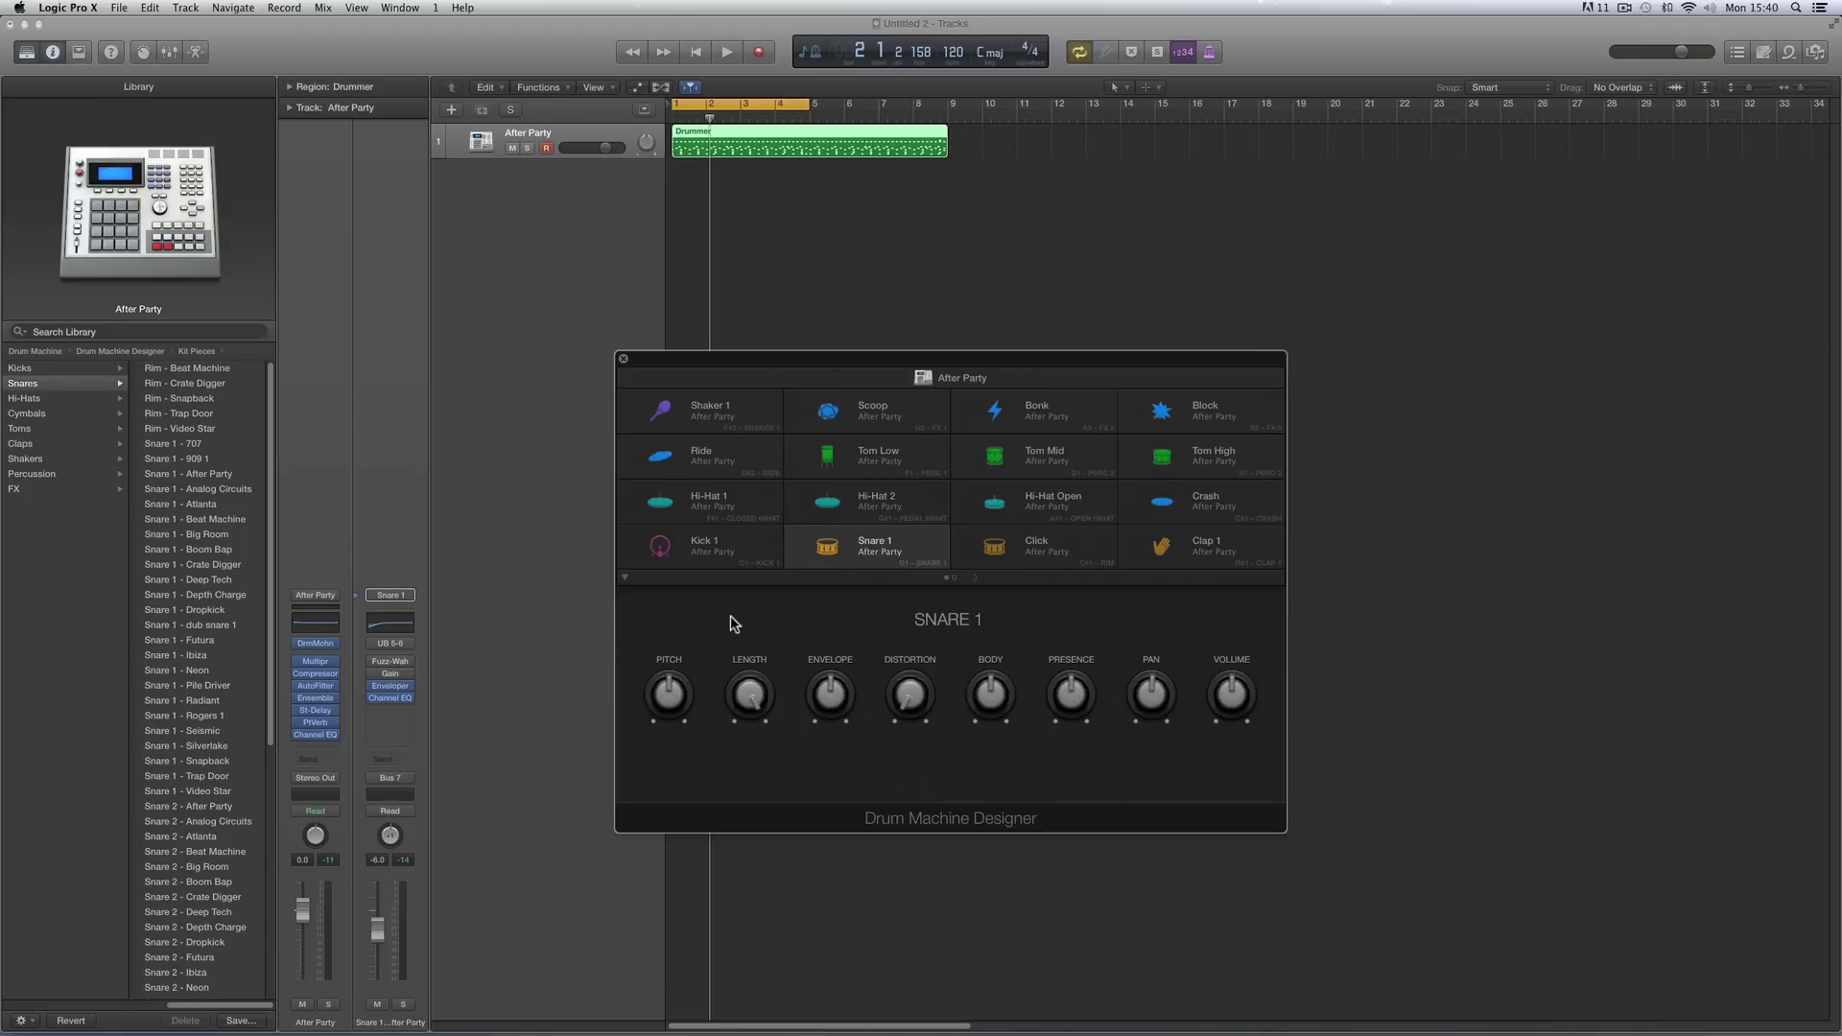
click(621, 361)
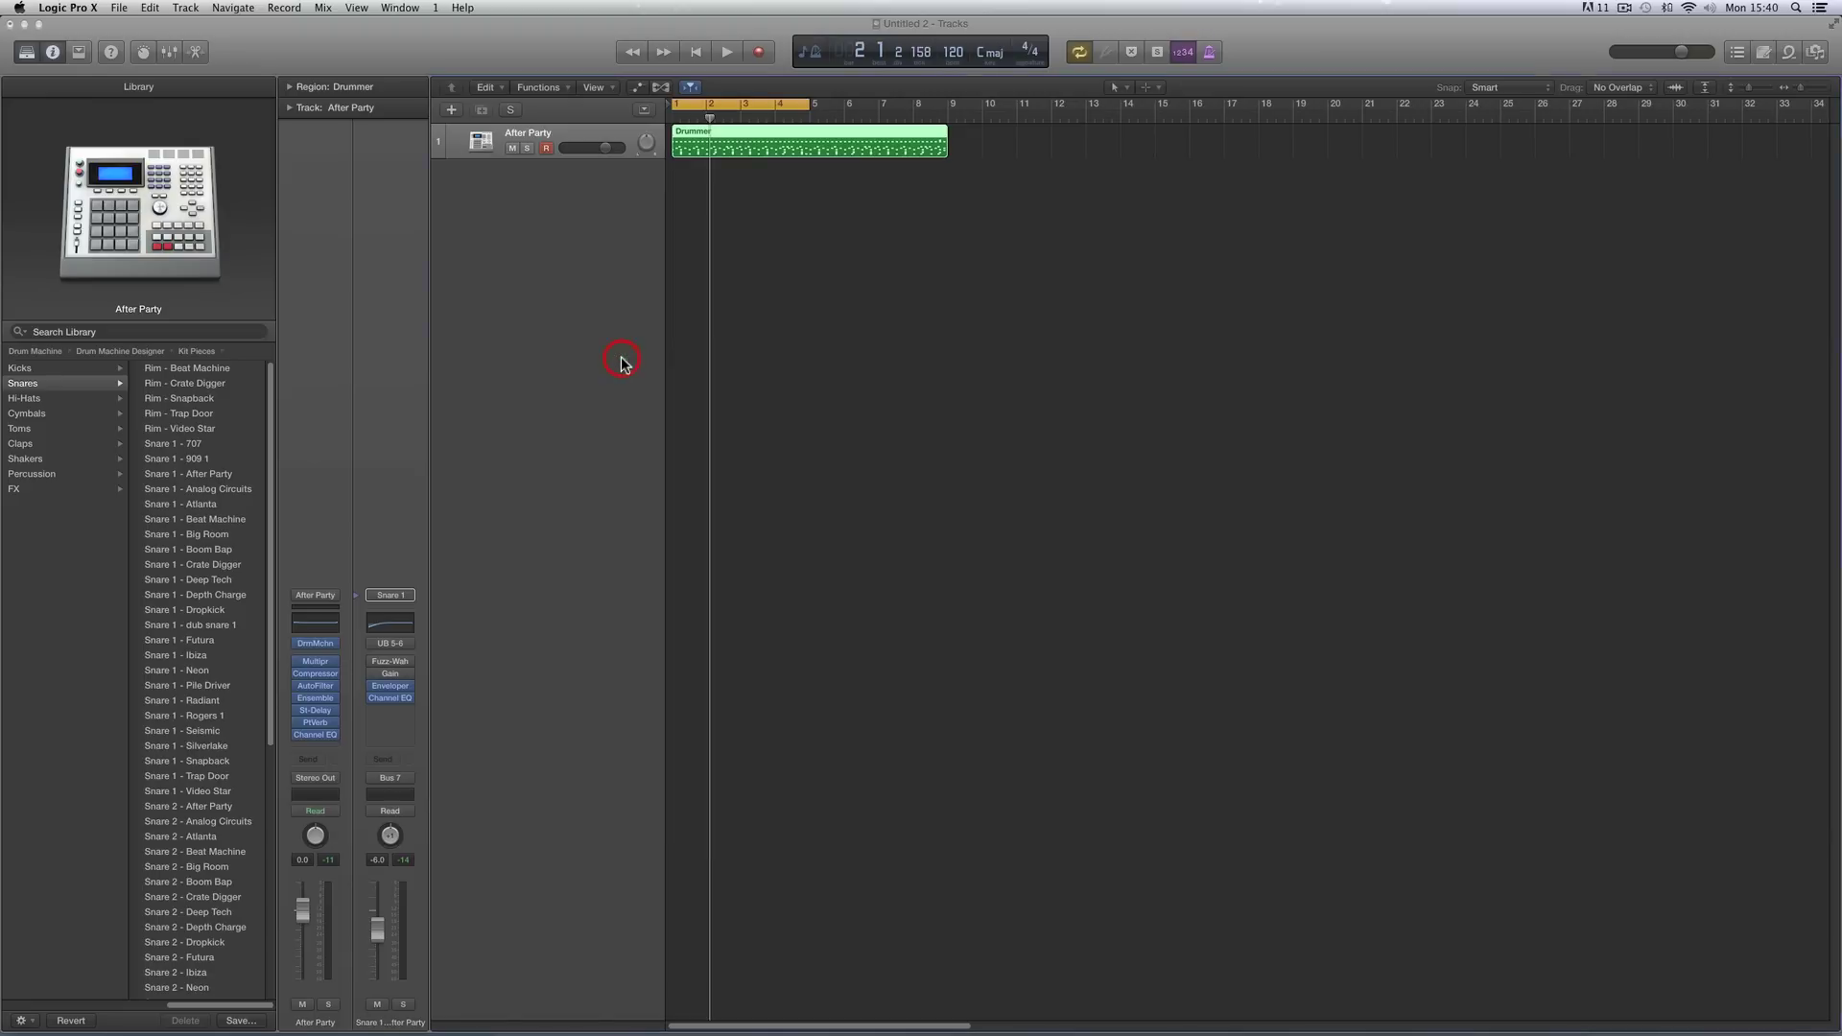
Create a software instrument track and load the Kick 1 - After Party patch from the Drum Machine Designer kit pieces
click(452, 112)
click(1103, 245)
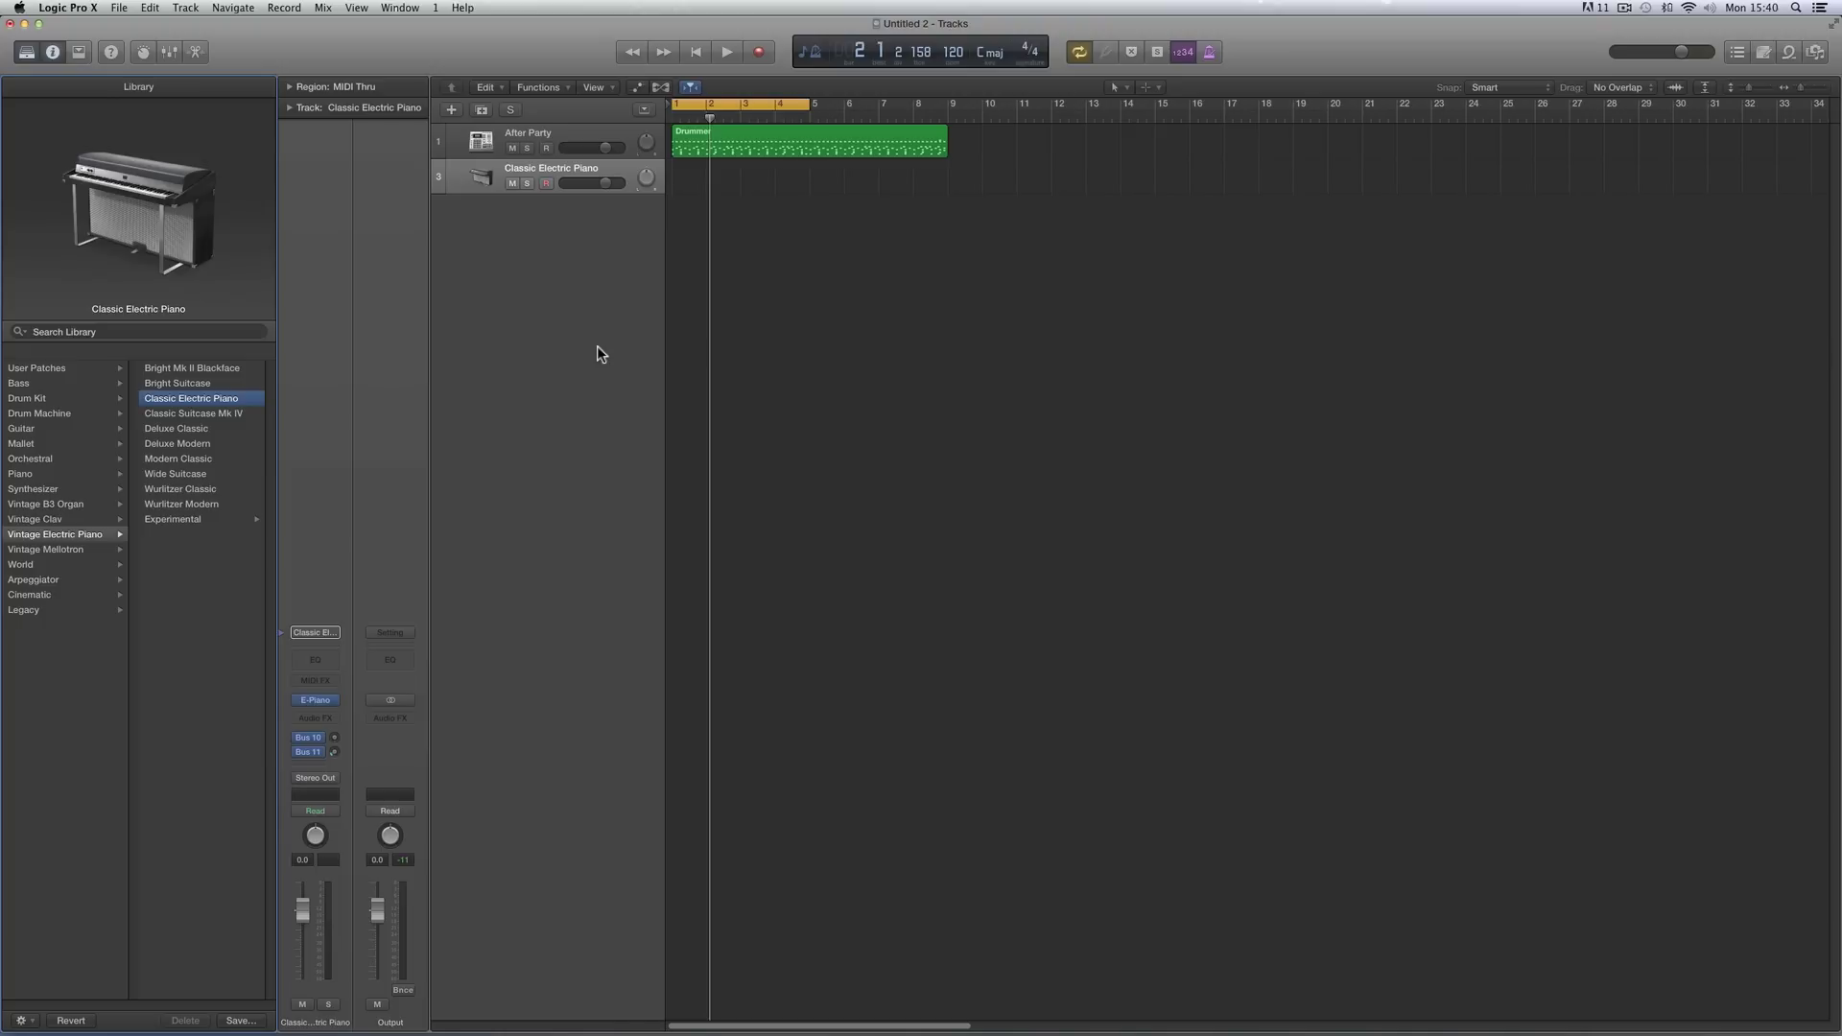
click(53, 411)
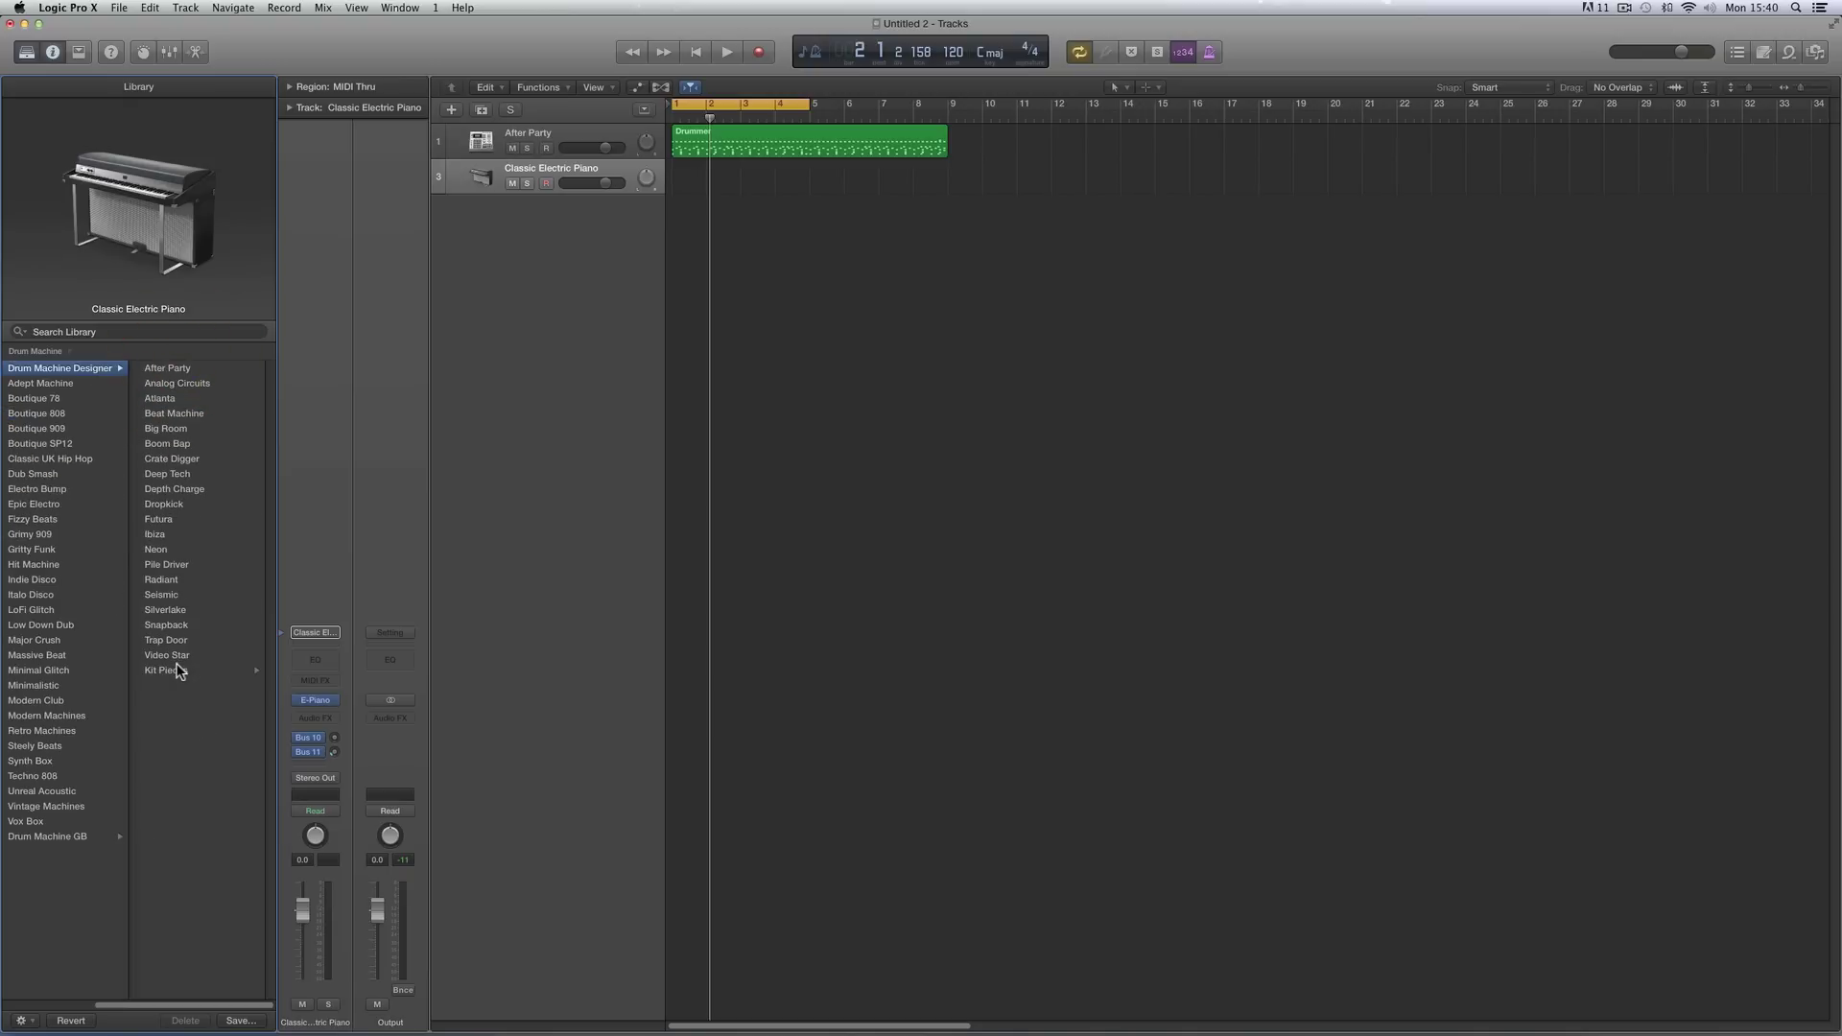
click(176, 670)
click(171, 380)
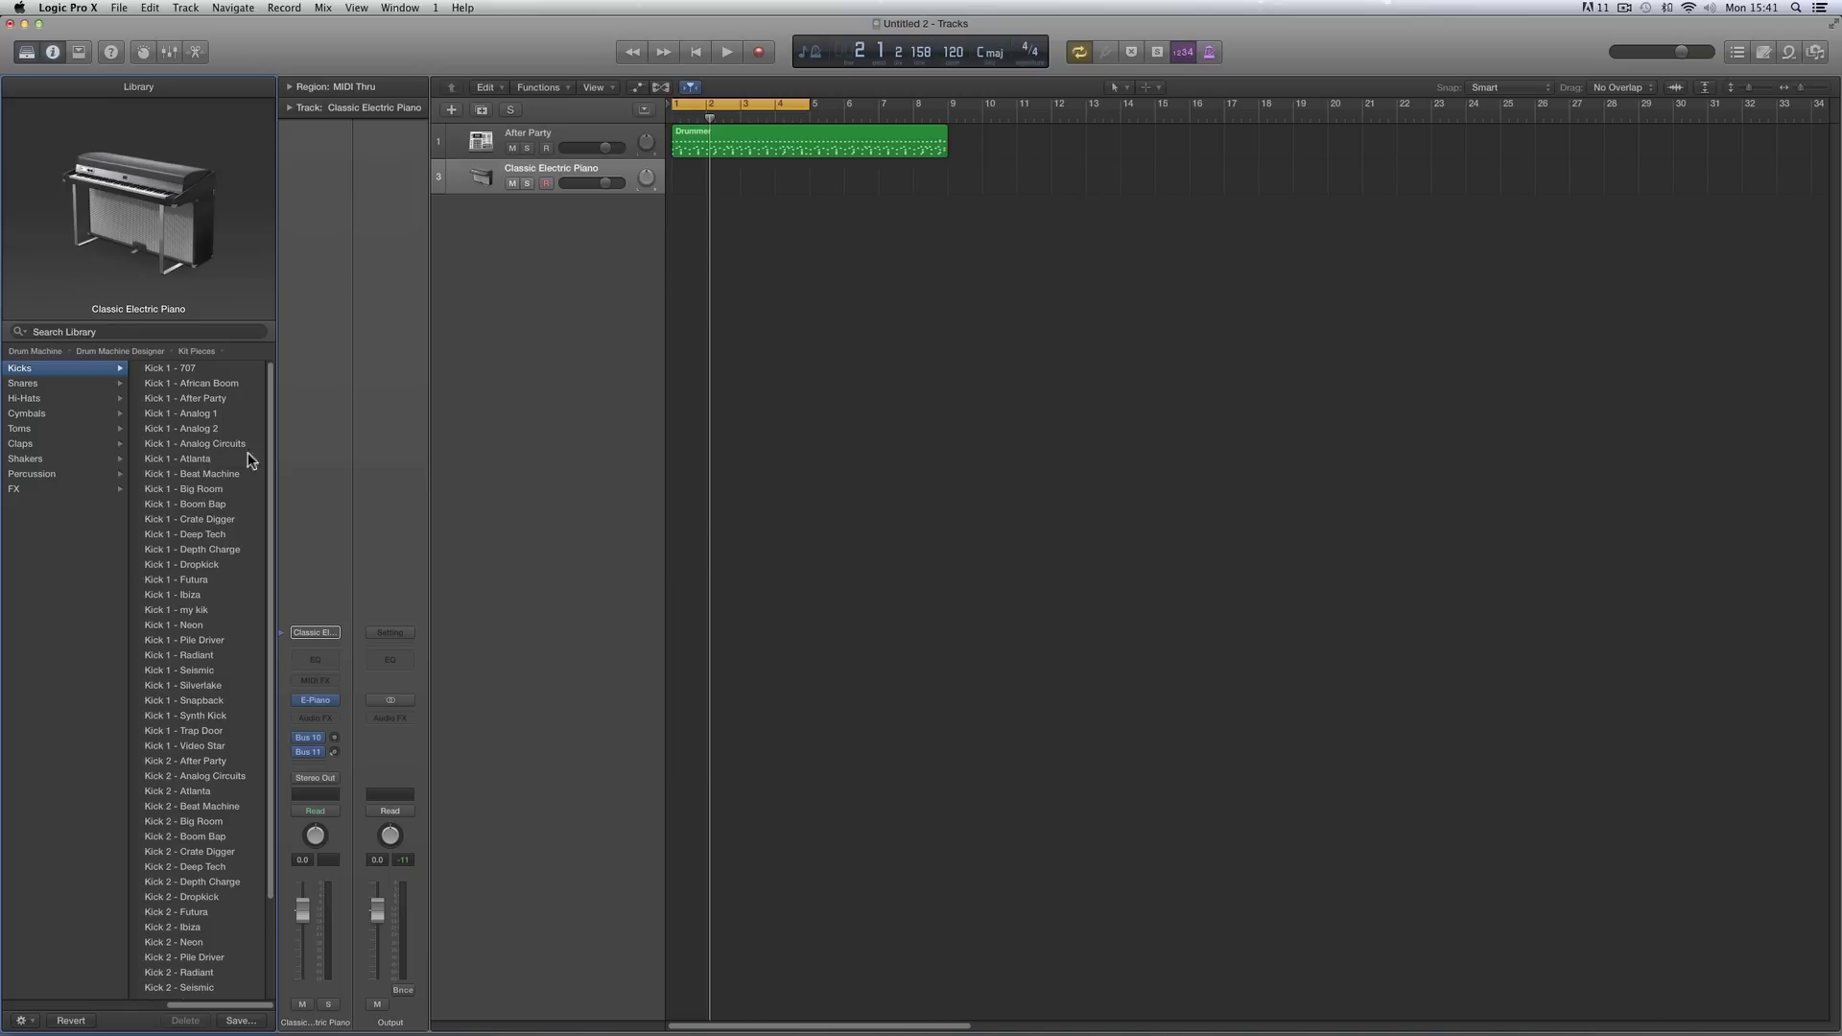
click(203, 399)
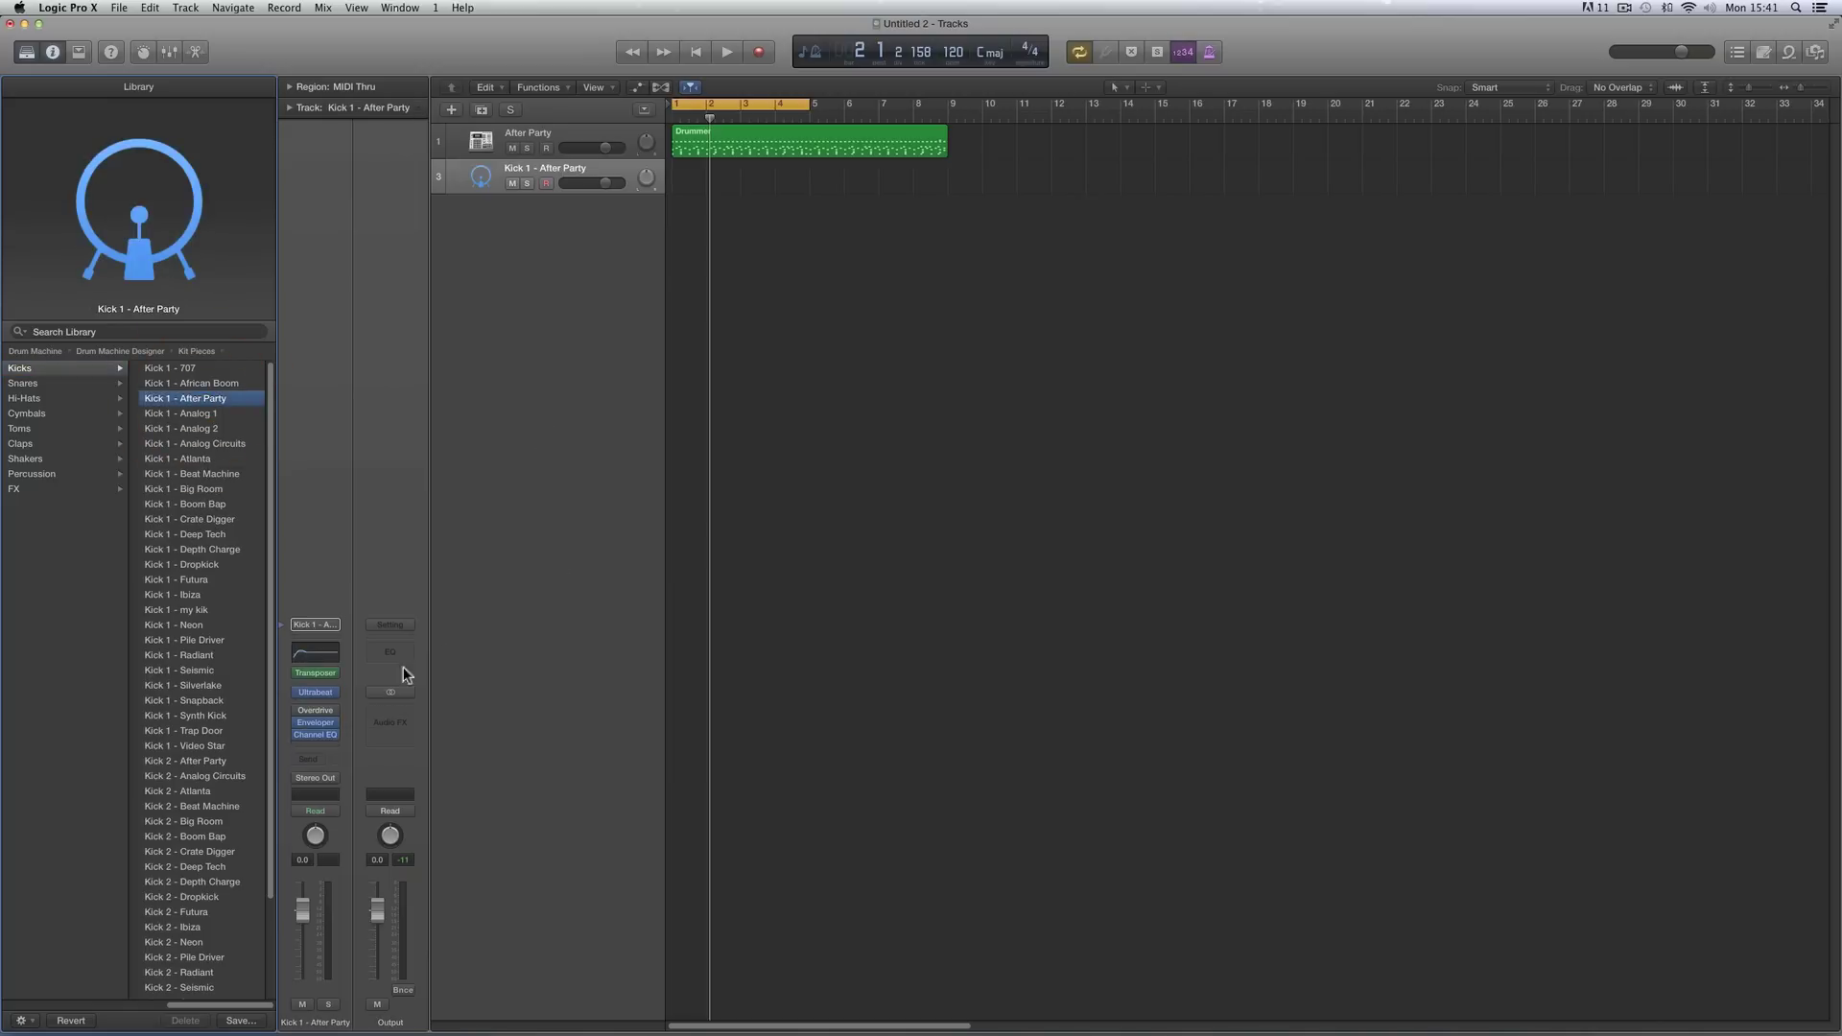
Open the kick track's Ultrabeat instrument, move its window over the workspace and check oscillator 2's loaded sample
click(316, 691)
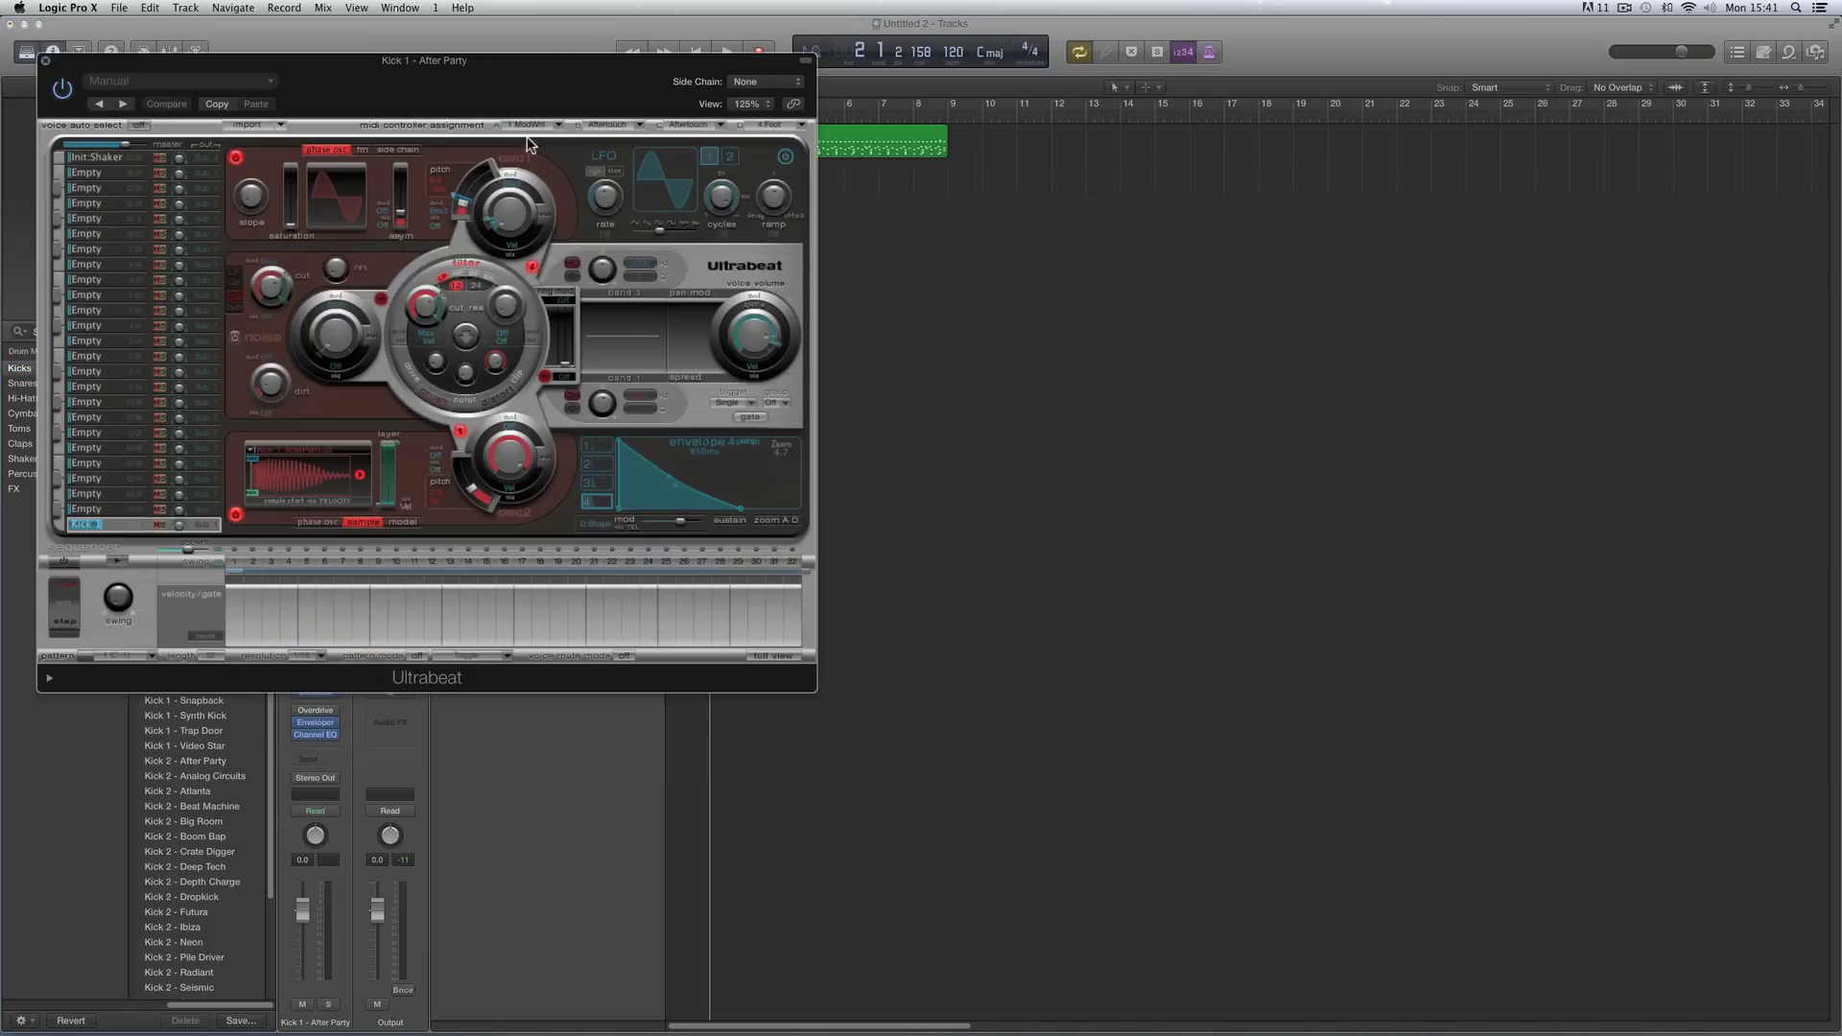
drag(503, 64, 940, 252)
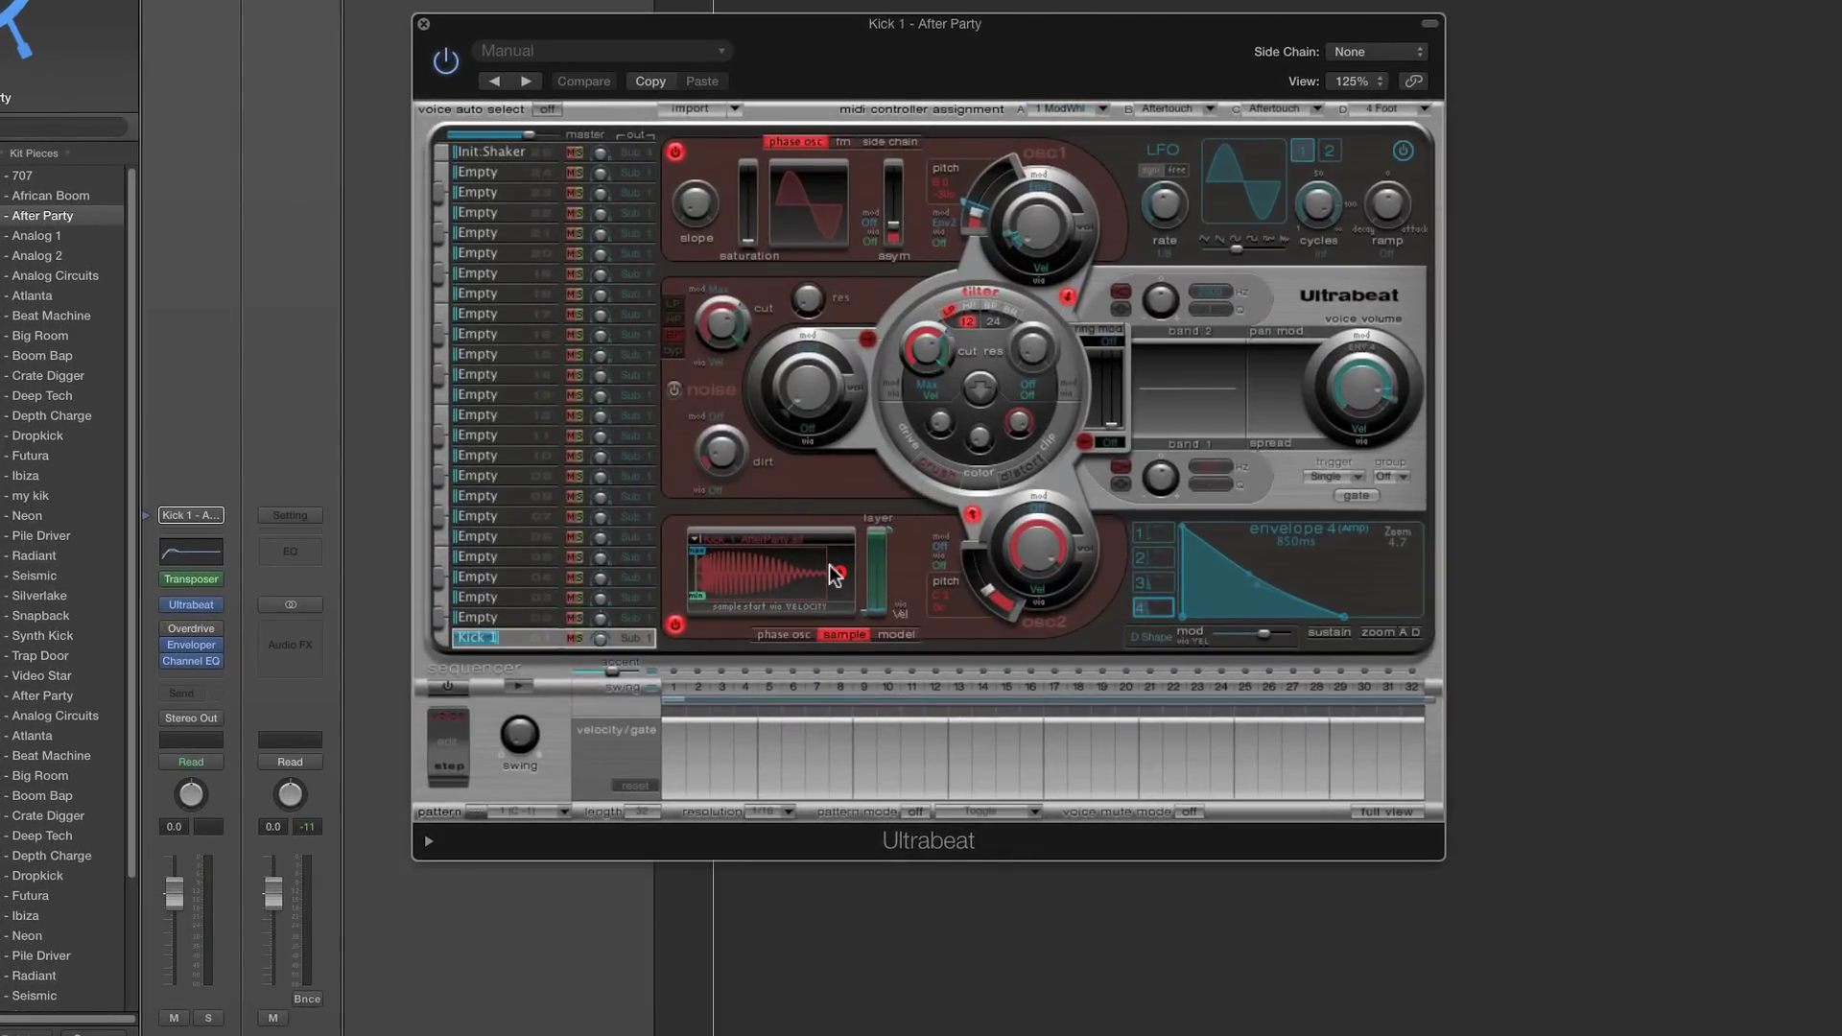
click(806, 539)
click(807, 543)
drag(957, 41, 1008, 40)
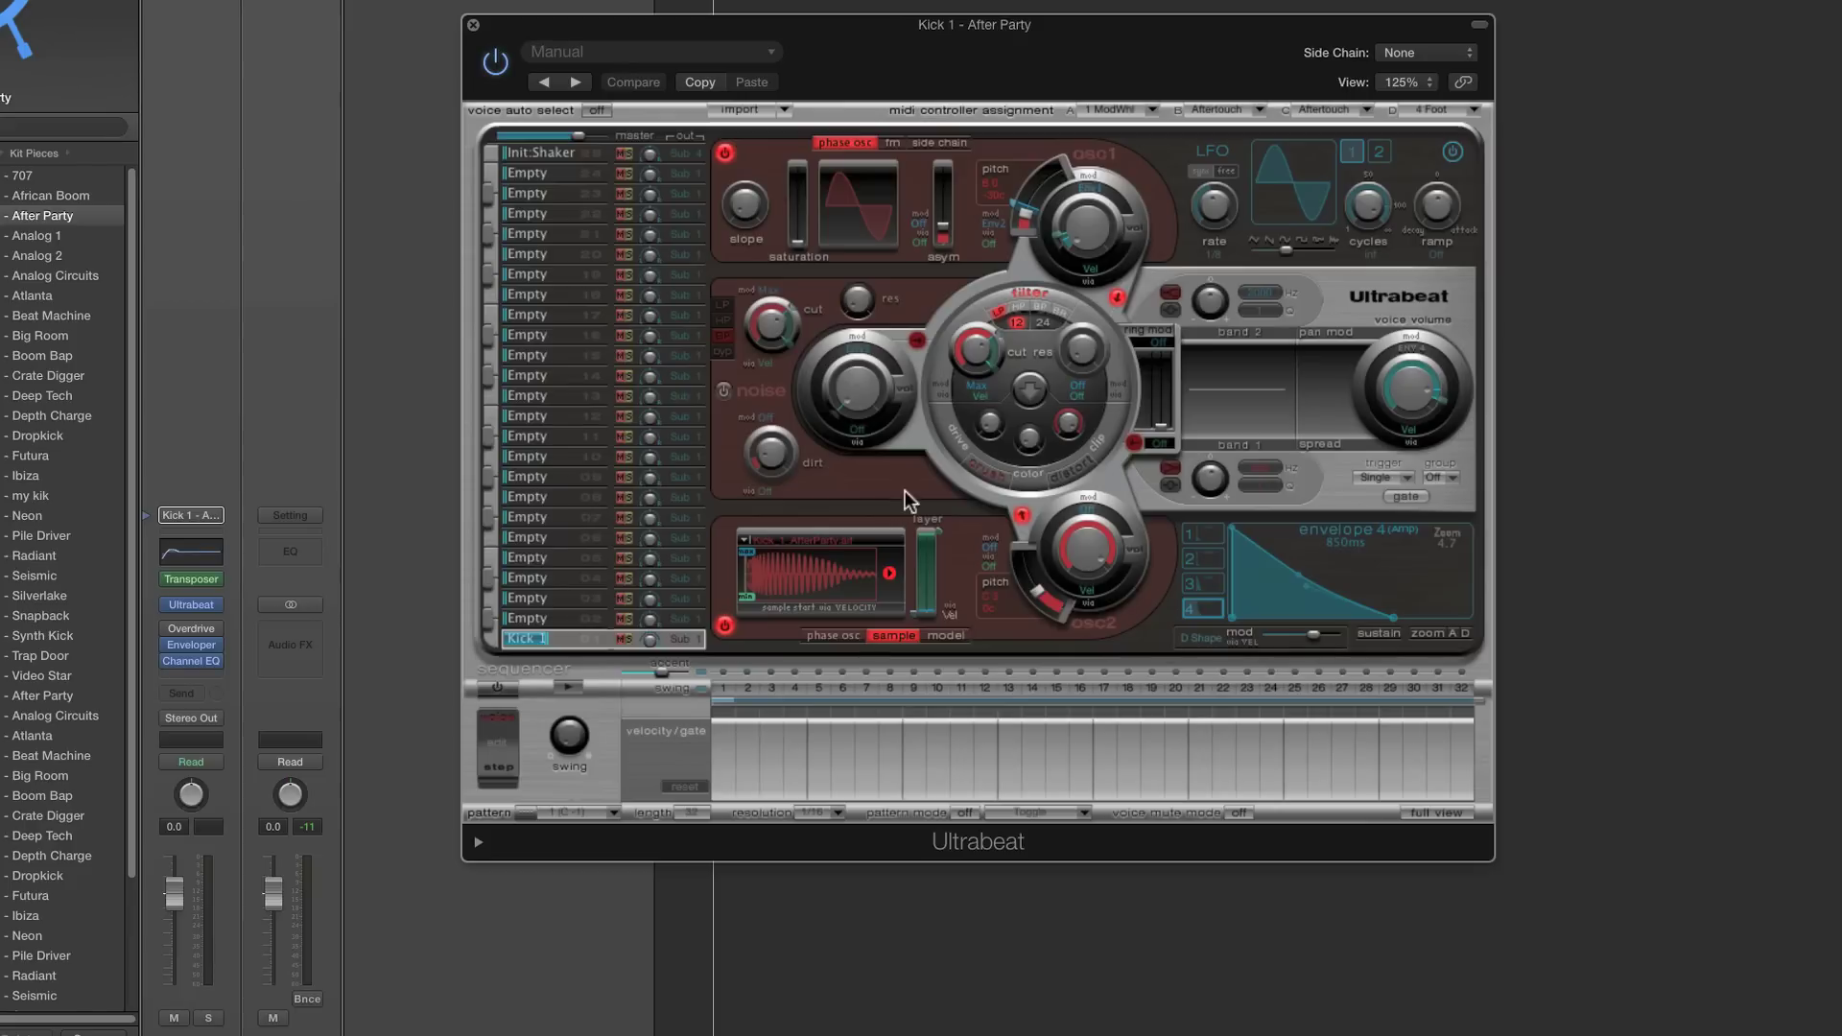
Initialise the Kick 1 voice in Ultrabeat with the Sine preset
click(564, 640)
right_click(565, 648)
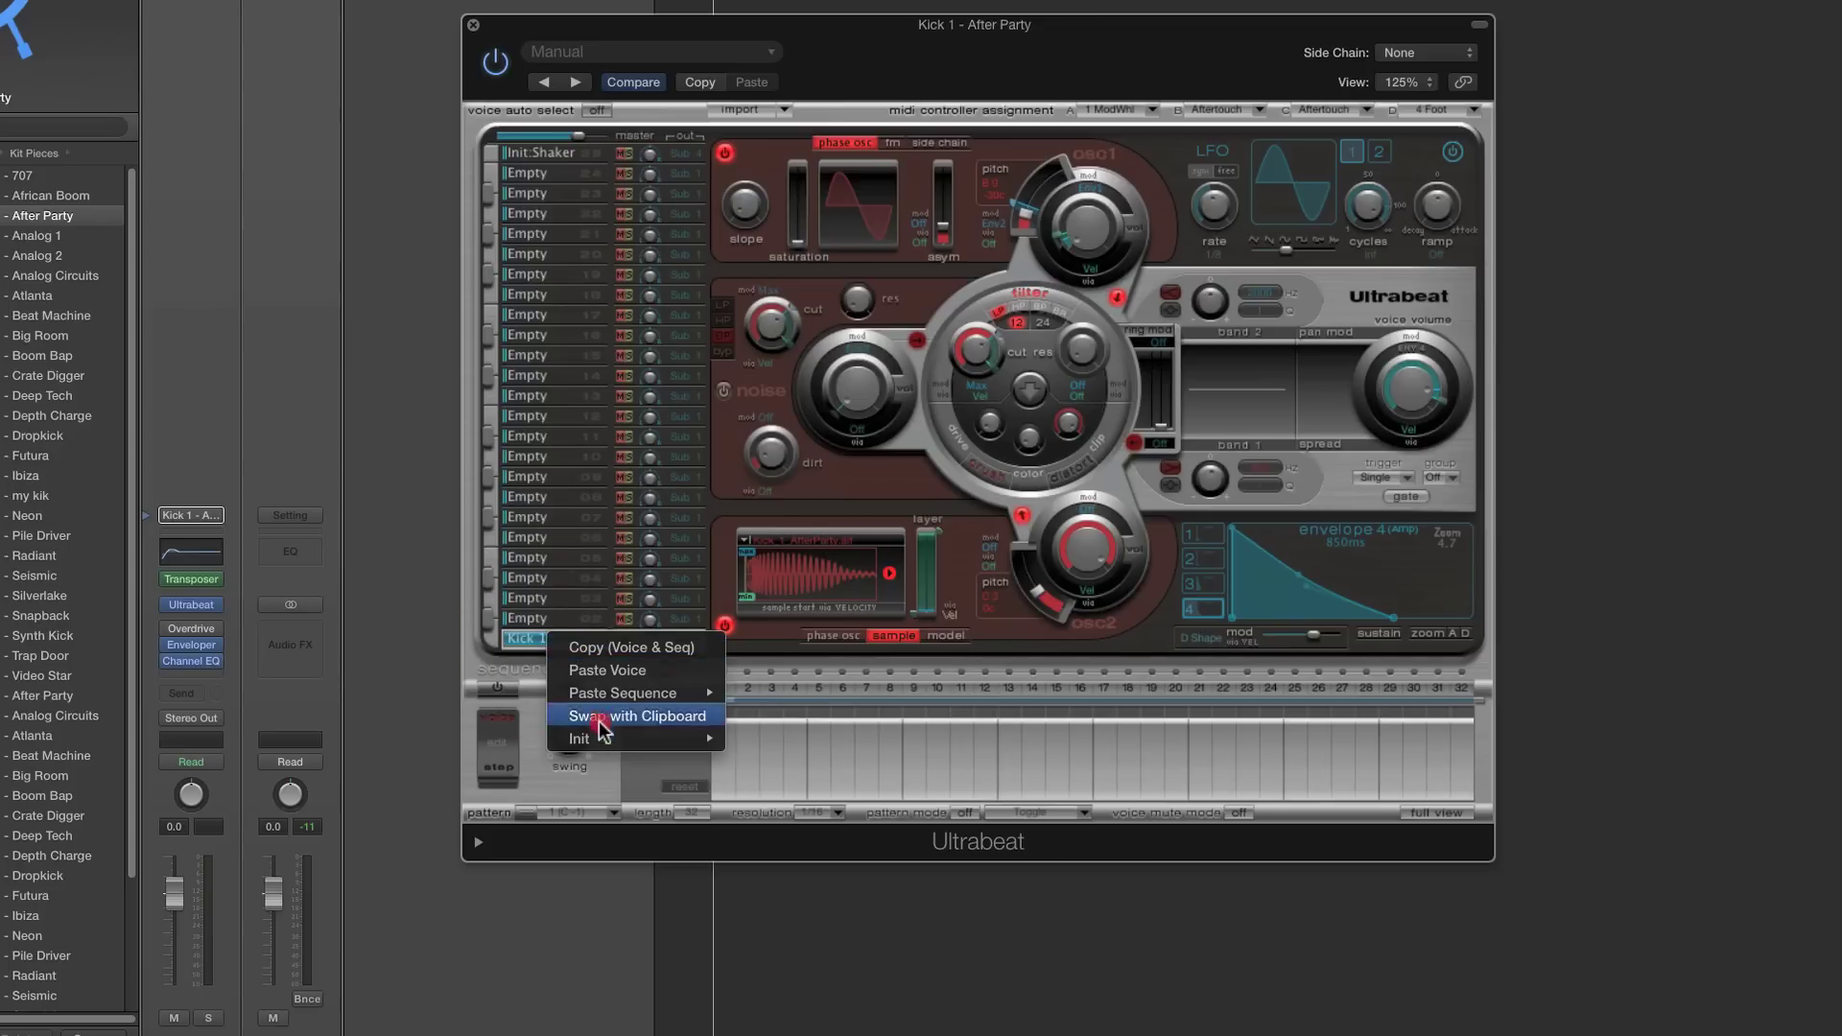
mouse_move(624, 741)
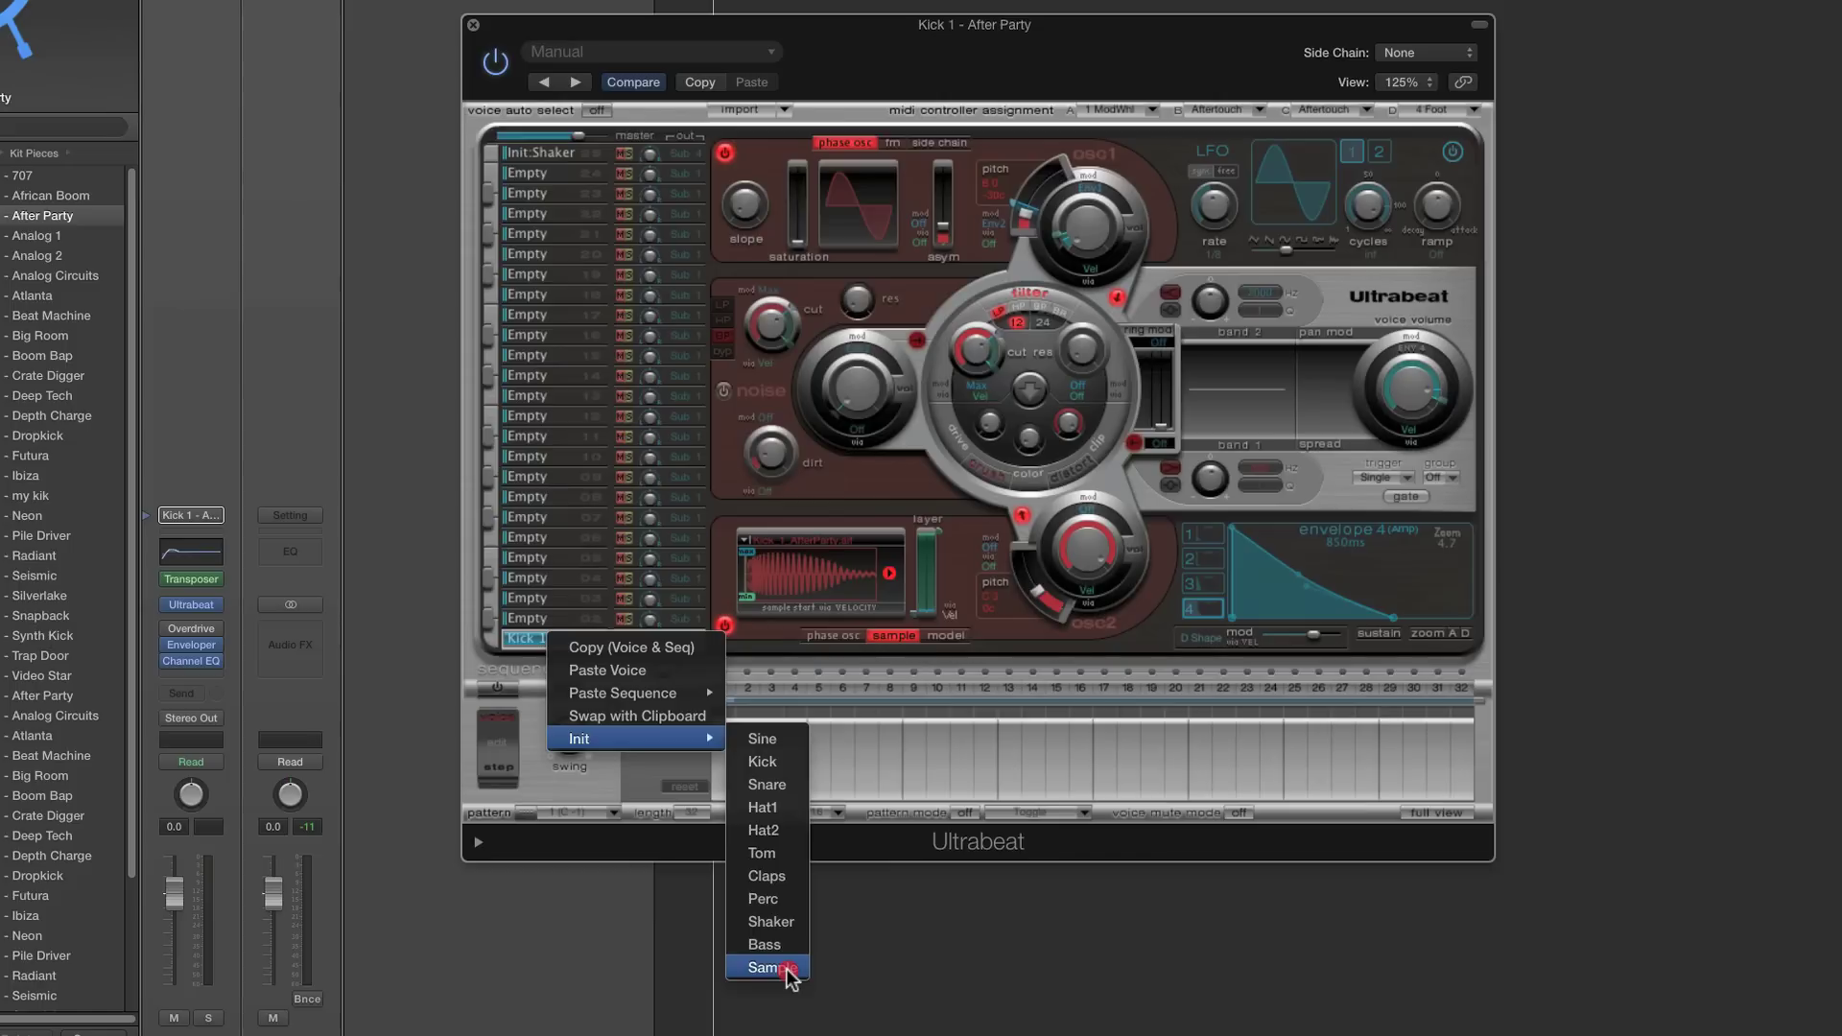
click(775, 746)
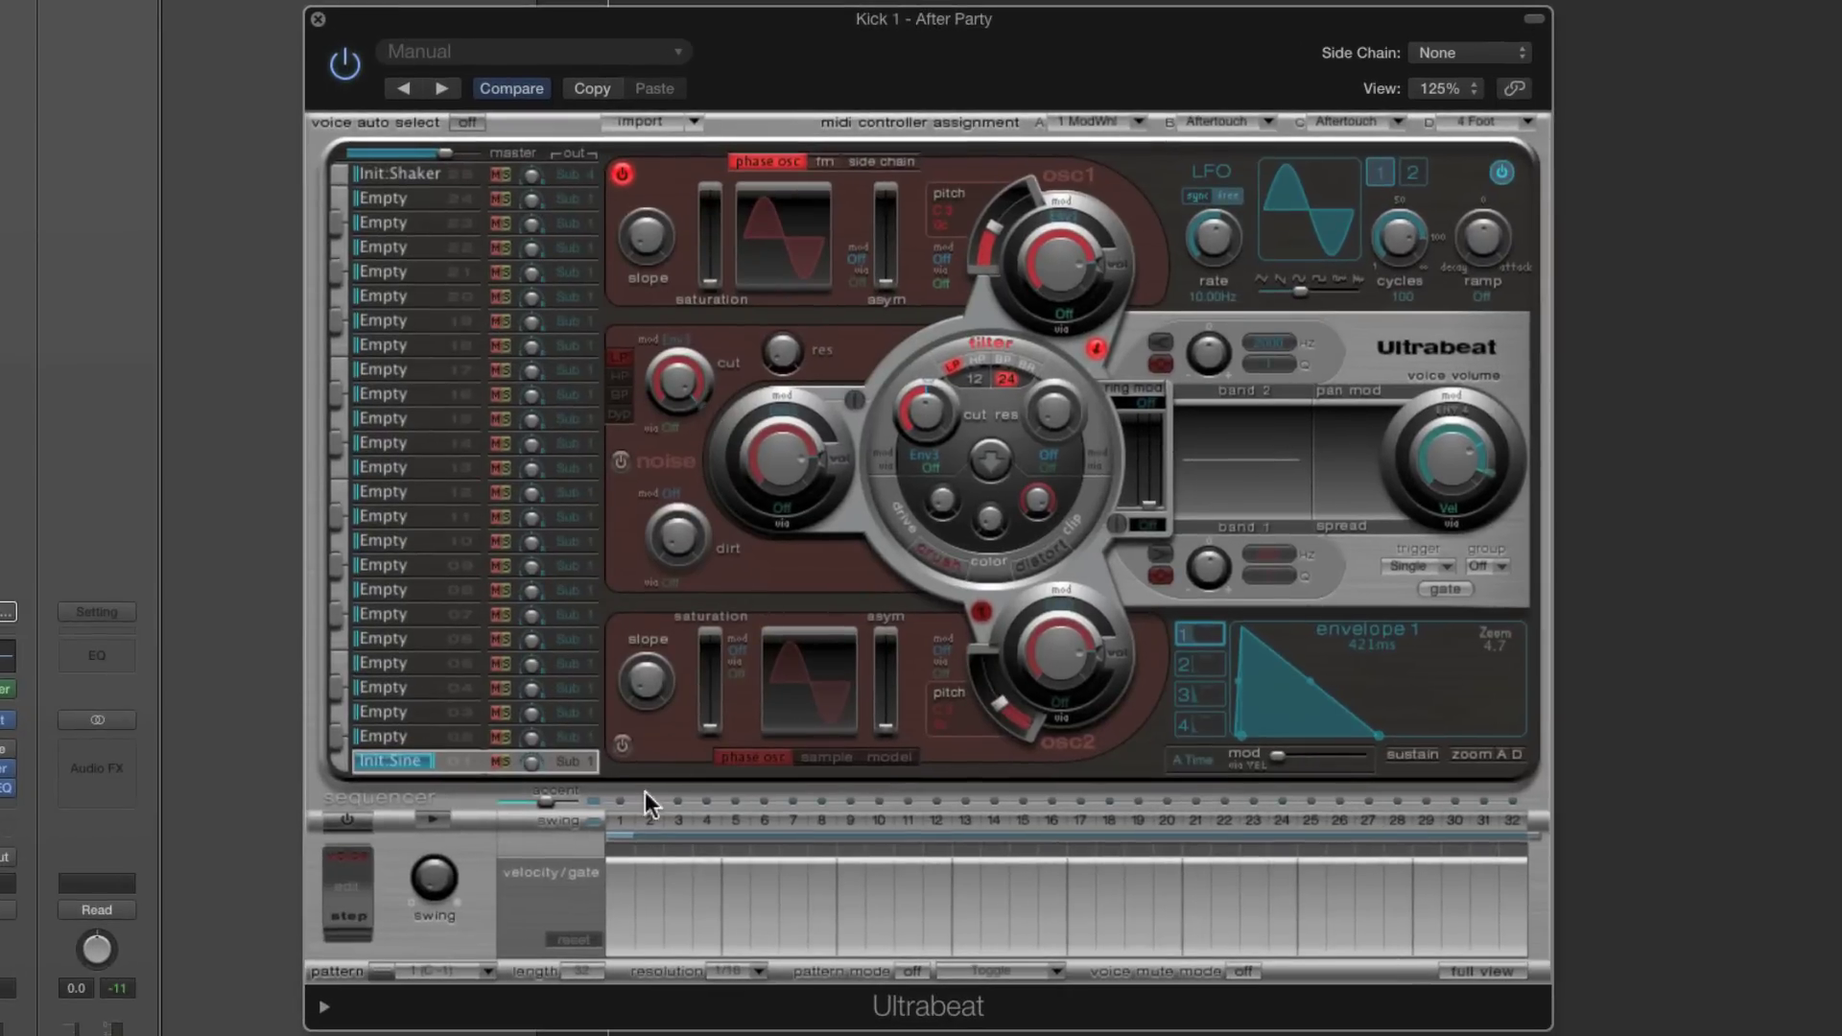
Enable sequencer steps 1, 5, 9 and 13 for the sine voice and shorten the pattern length to 16 steps
click(621, 820)
click(736, 820)
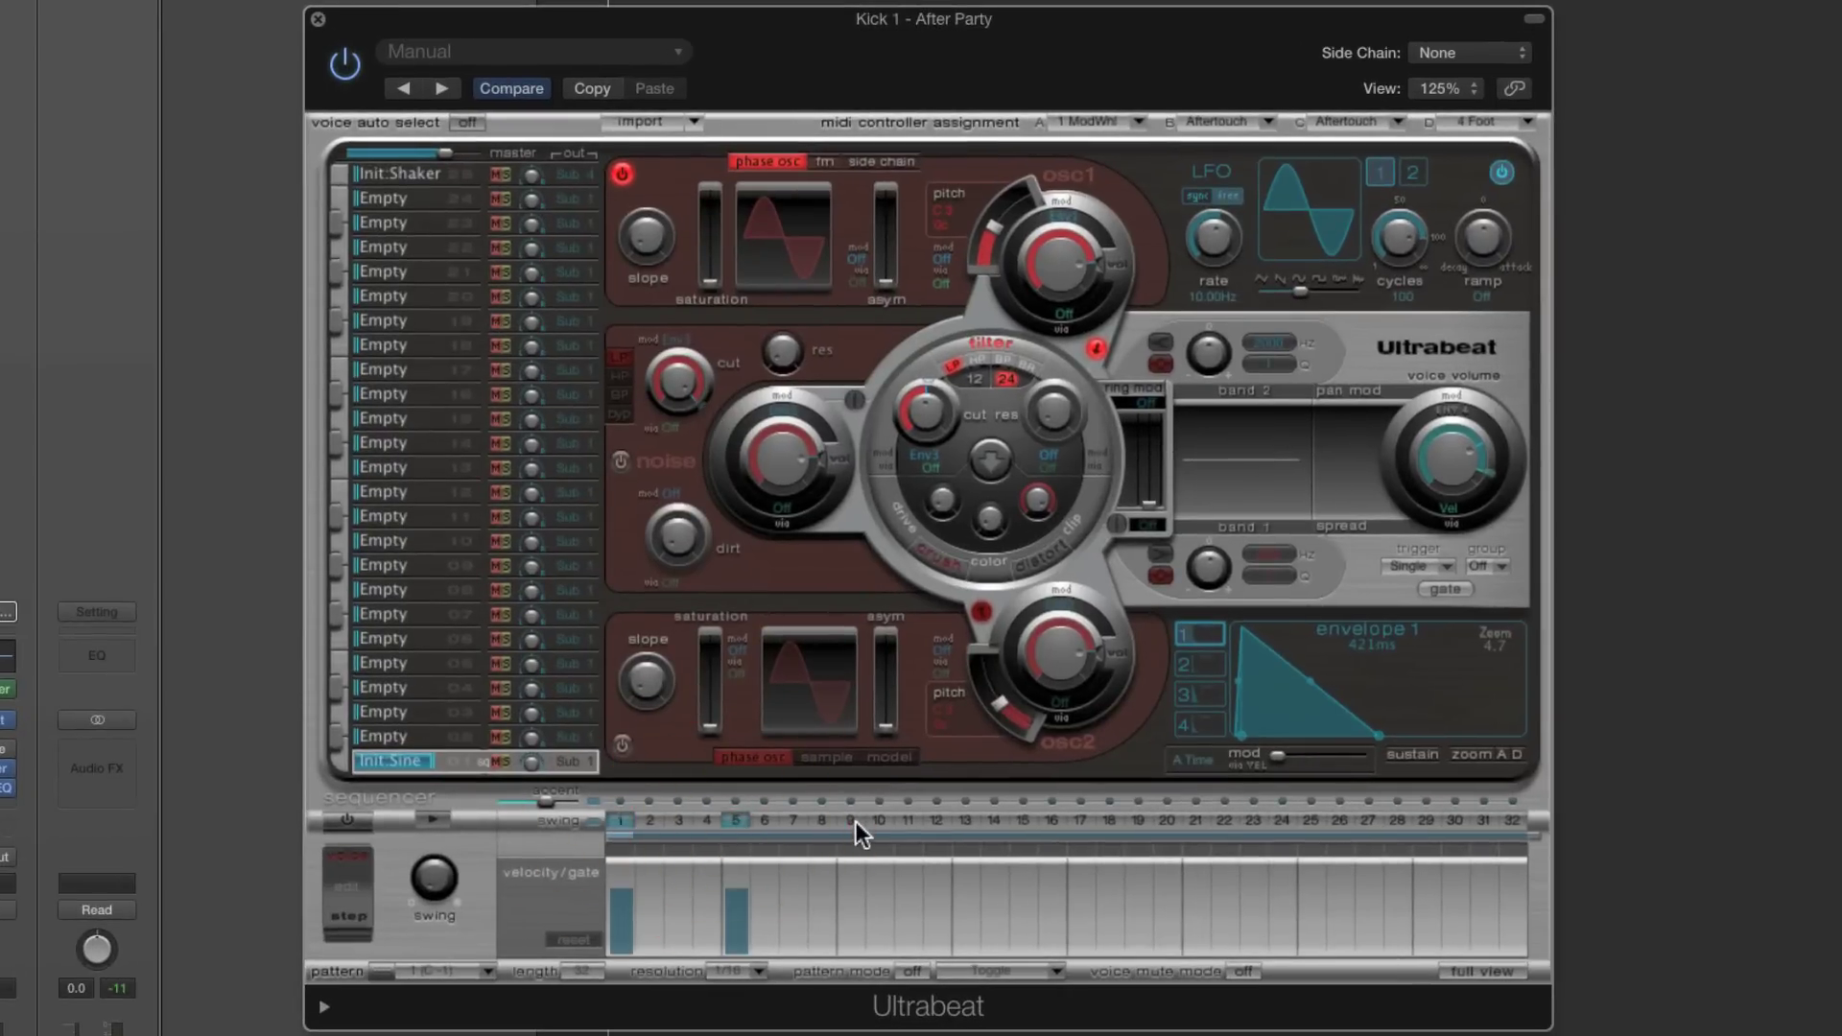
click(852, 821)
click(967, 821)
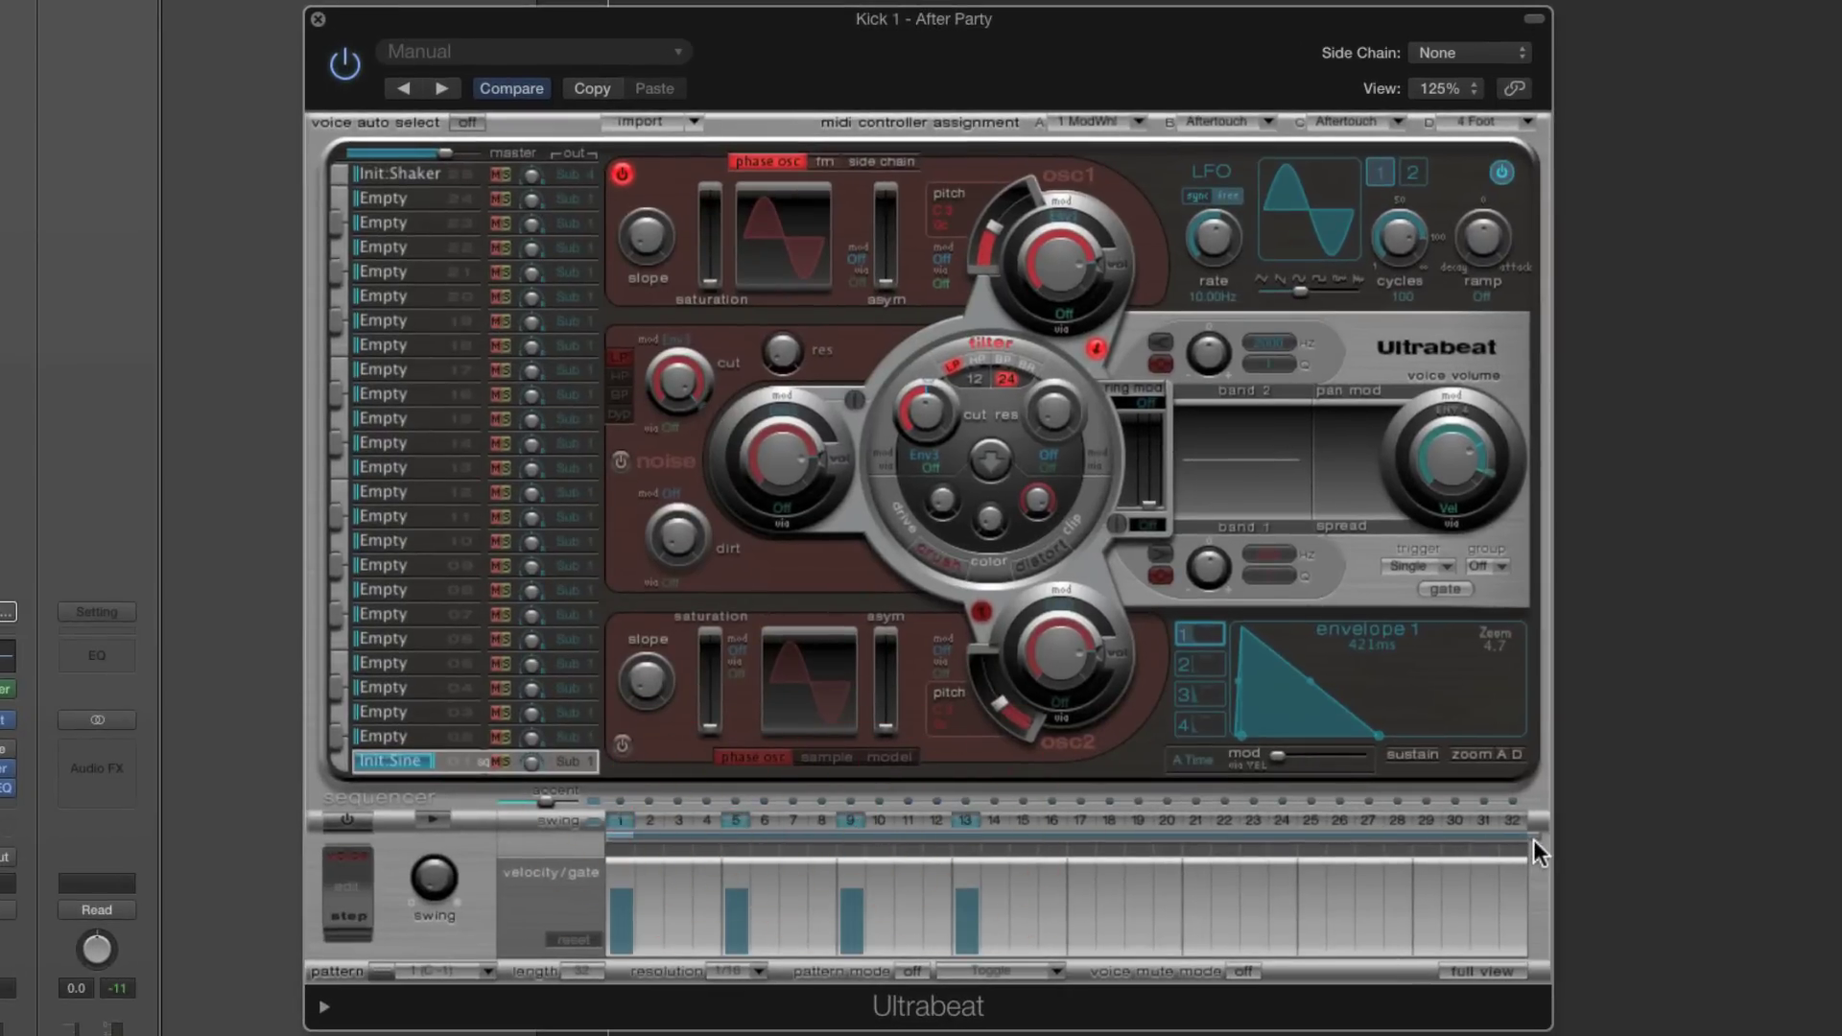
drag(1533, 838, 1080, 832)
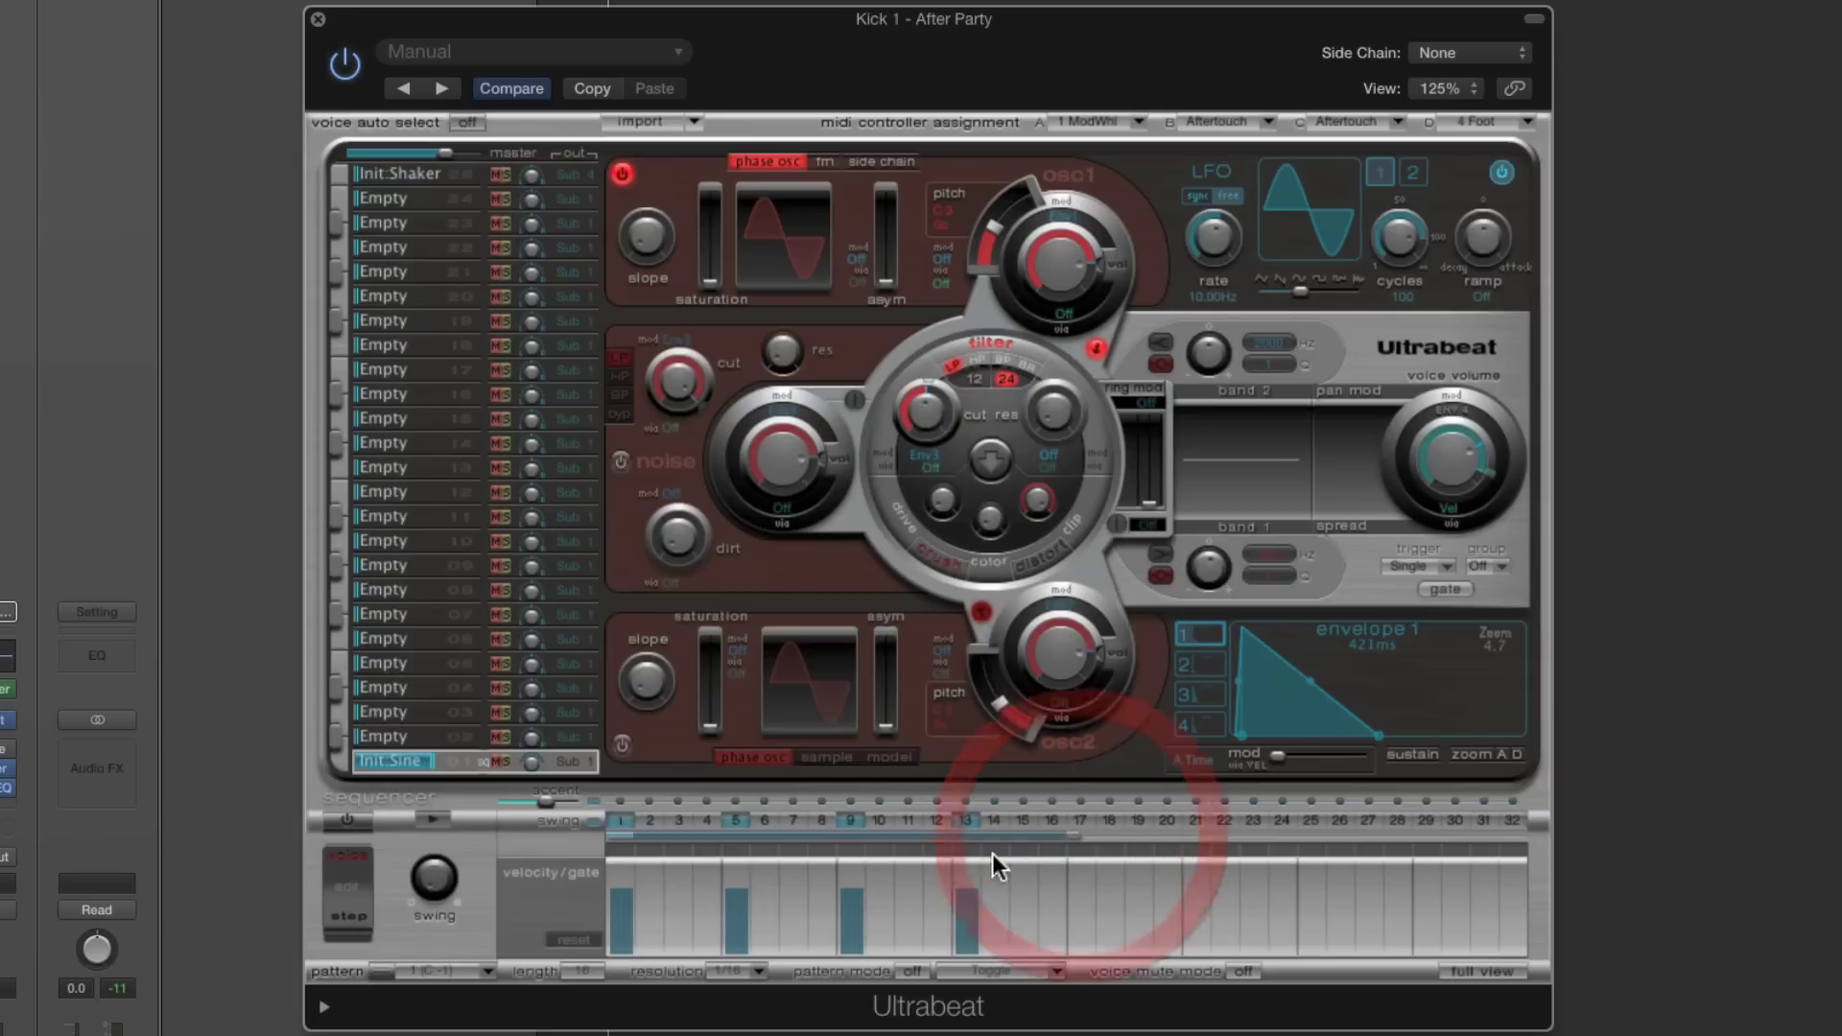
Toggle oscillator 1 off and on, start Ultrabeat's step sequencer to hear the pattern, and stop playback
click(622, 175)
click(621, 175)
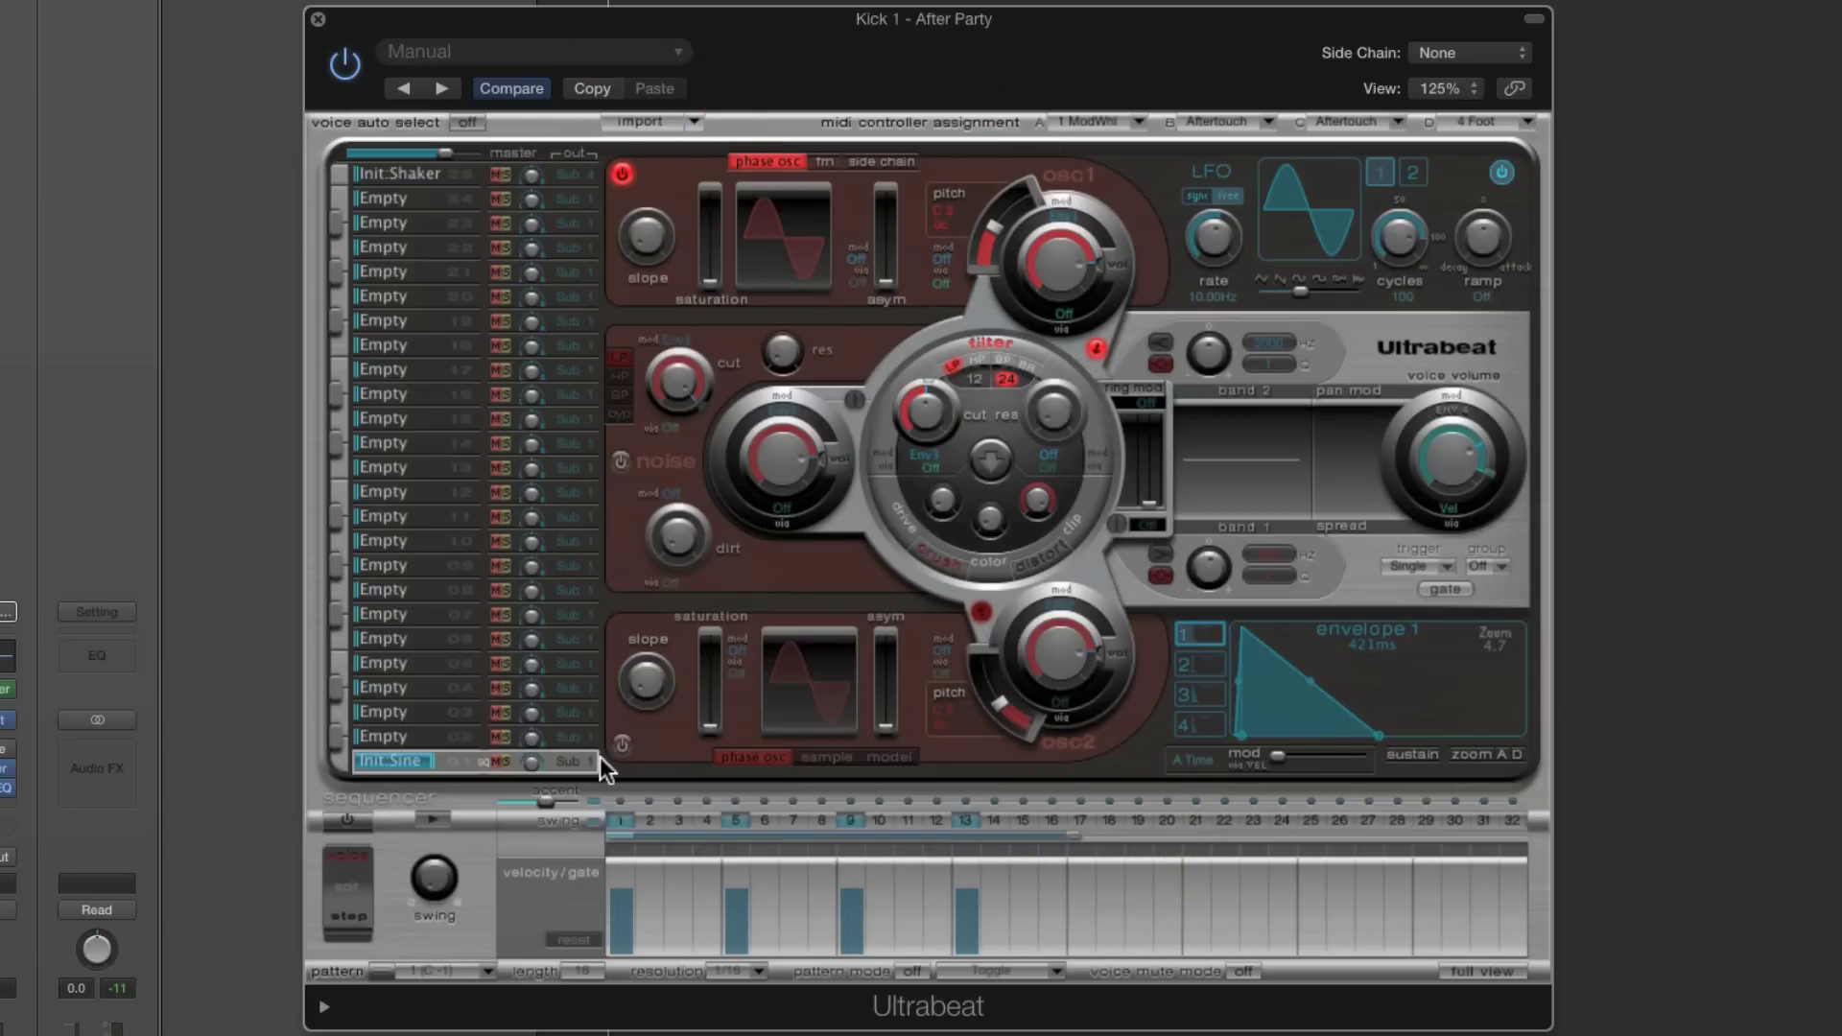
click(435, 817)
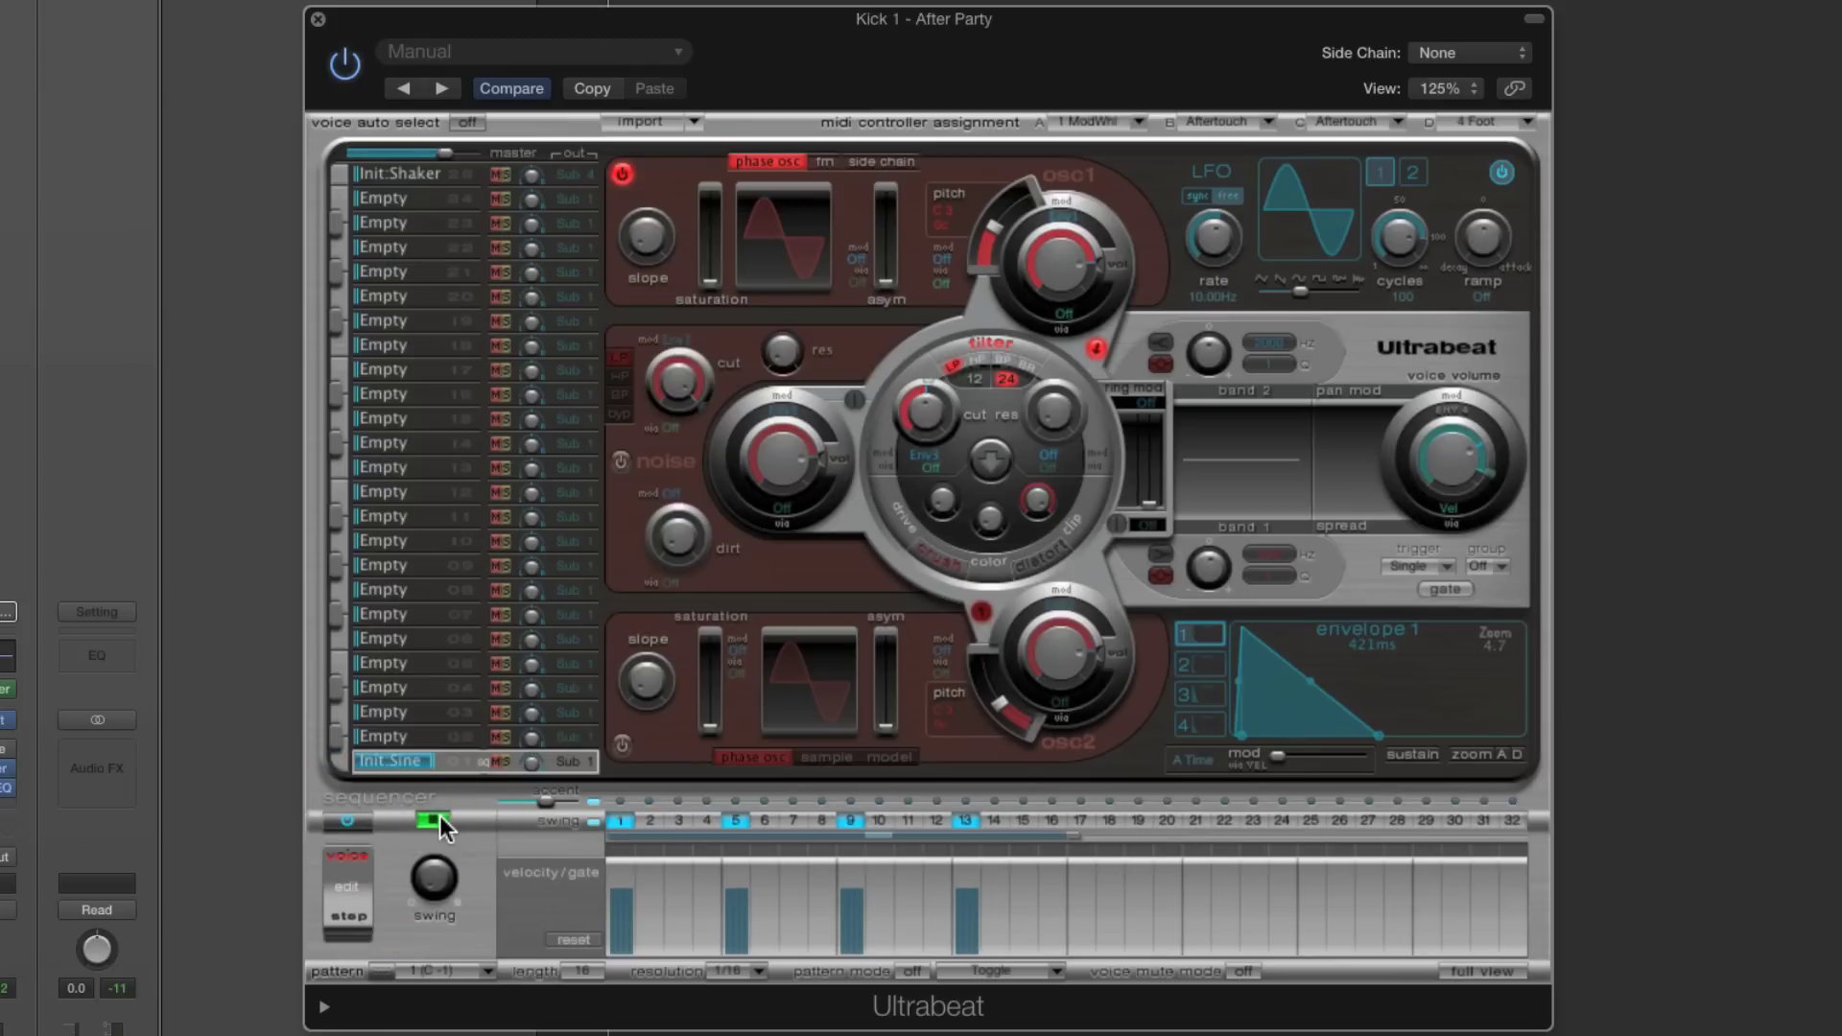
click(439, 816)
Rename the Init:Sine voice as Kick synth
click(415, 762)
double_click(393, 762)
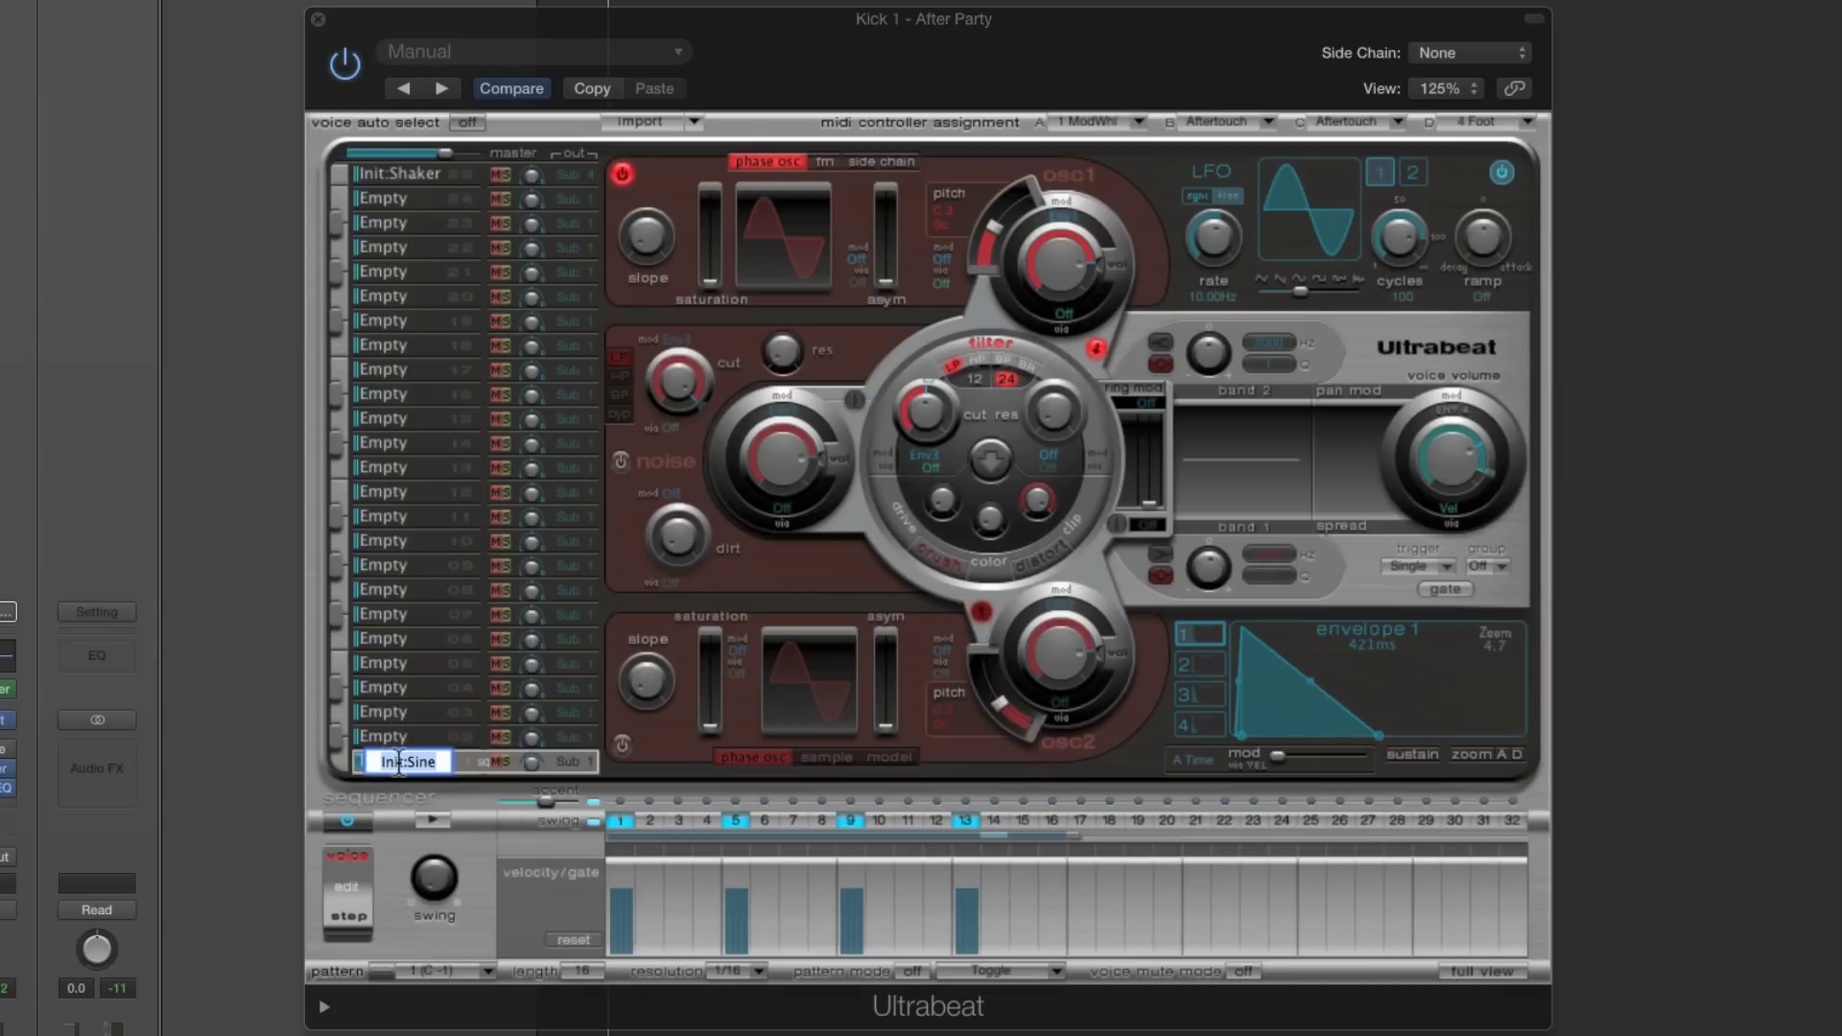
text(Kick synth)
key(Return)
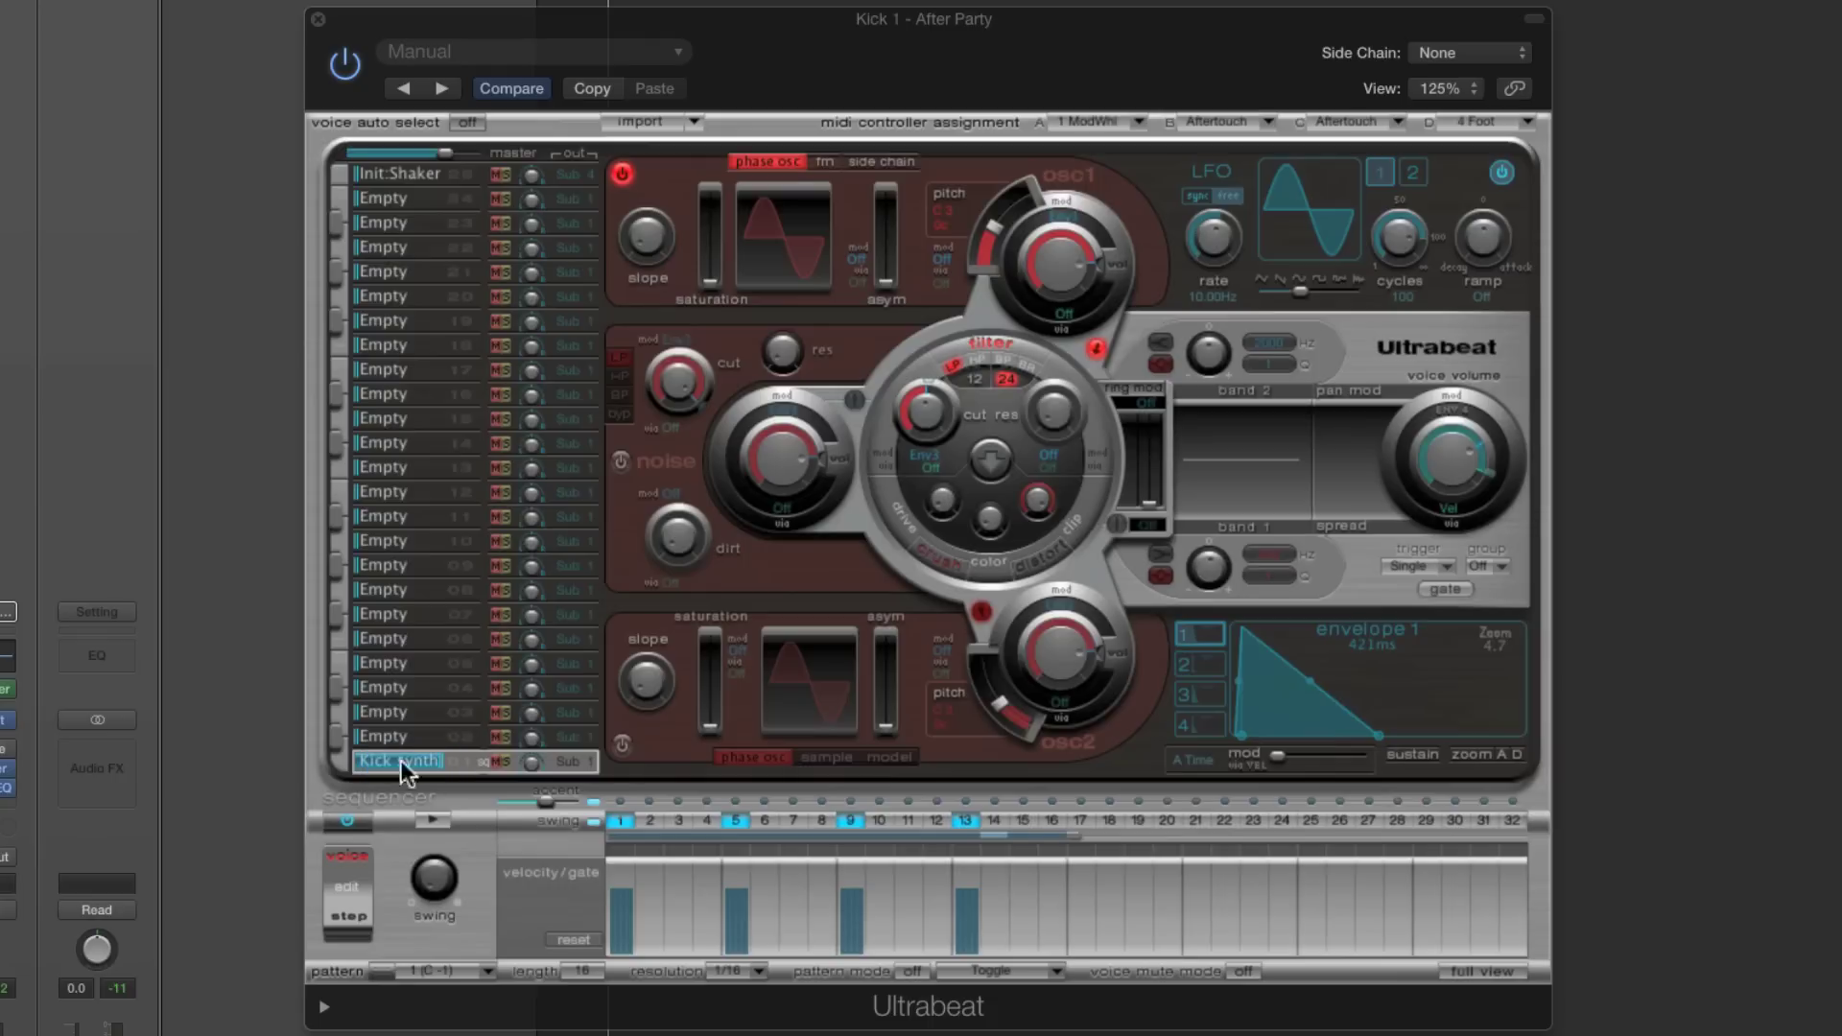
click(445, 767)
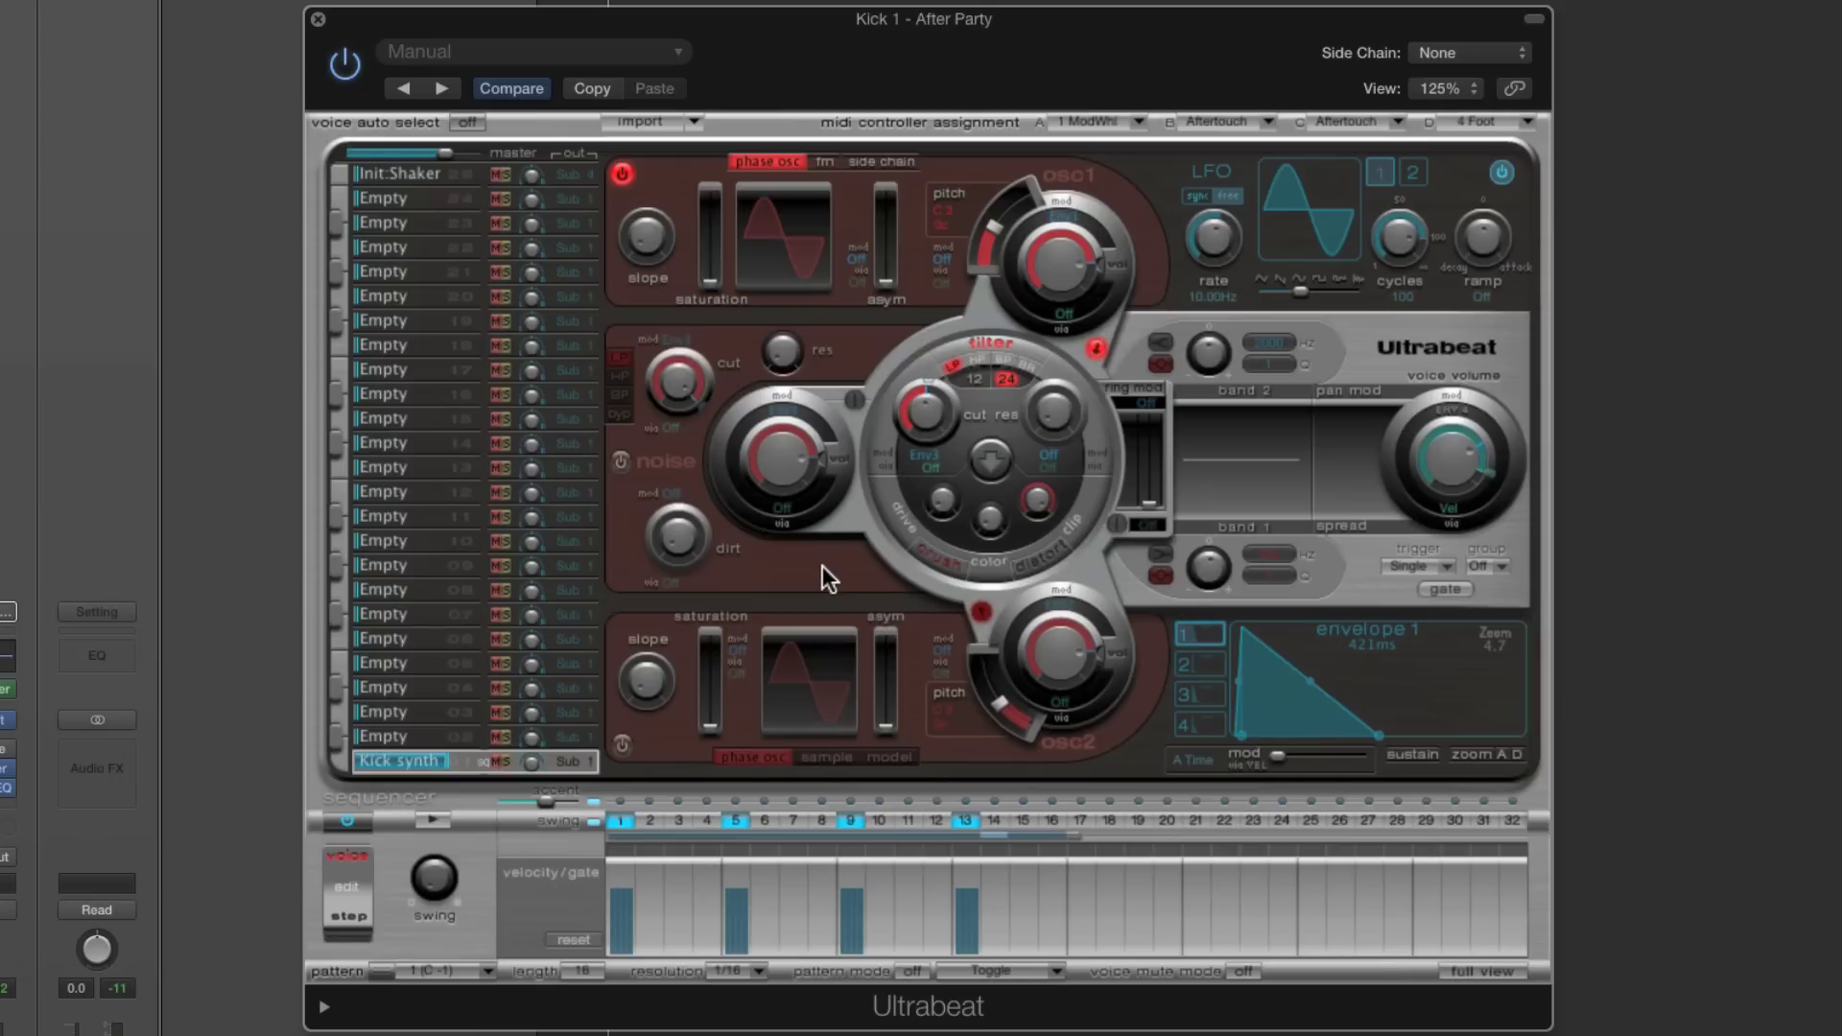
Lower oscillator 1's pitch, set its volume modulation source to Off and audition the pattern
drag(990, 233, 981, 256)
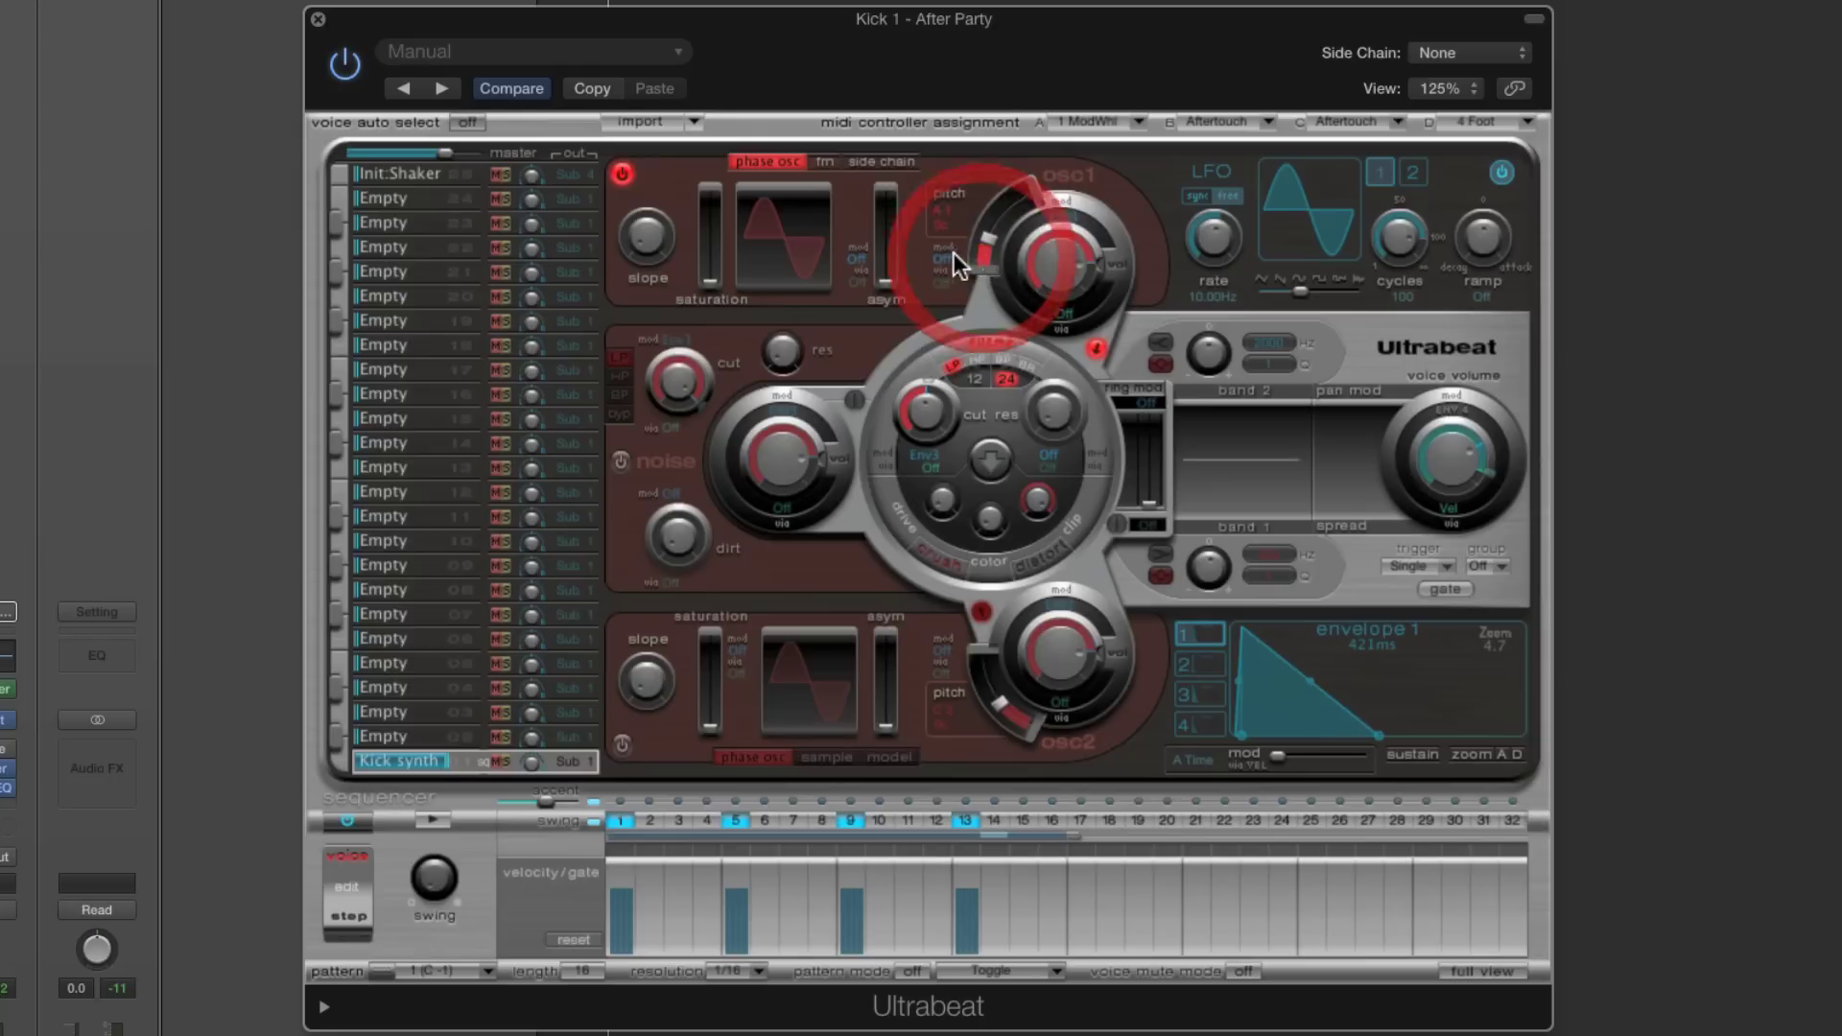
click(1091, 213)
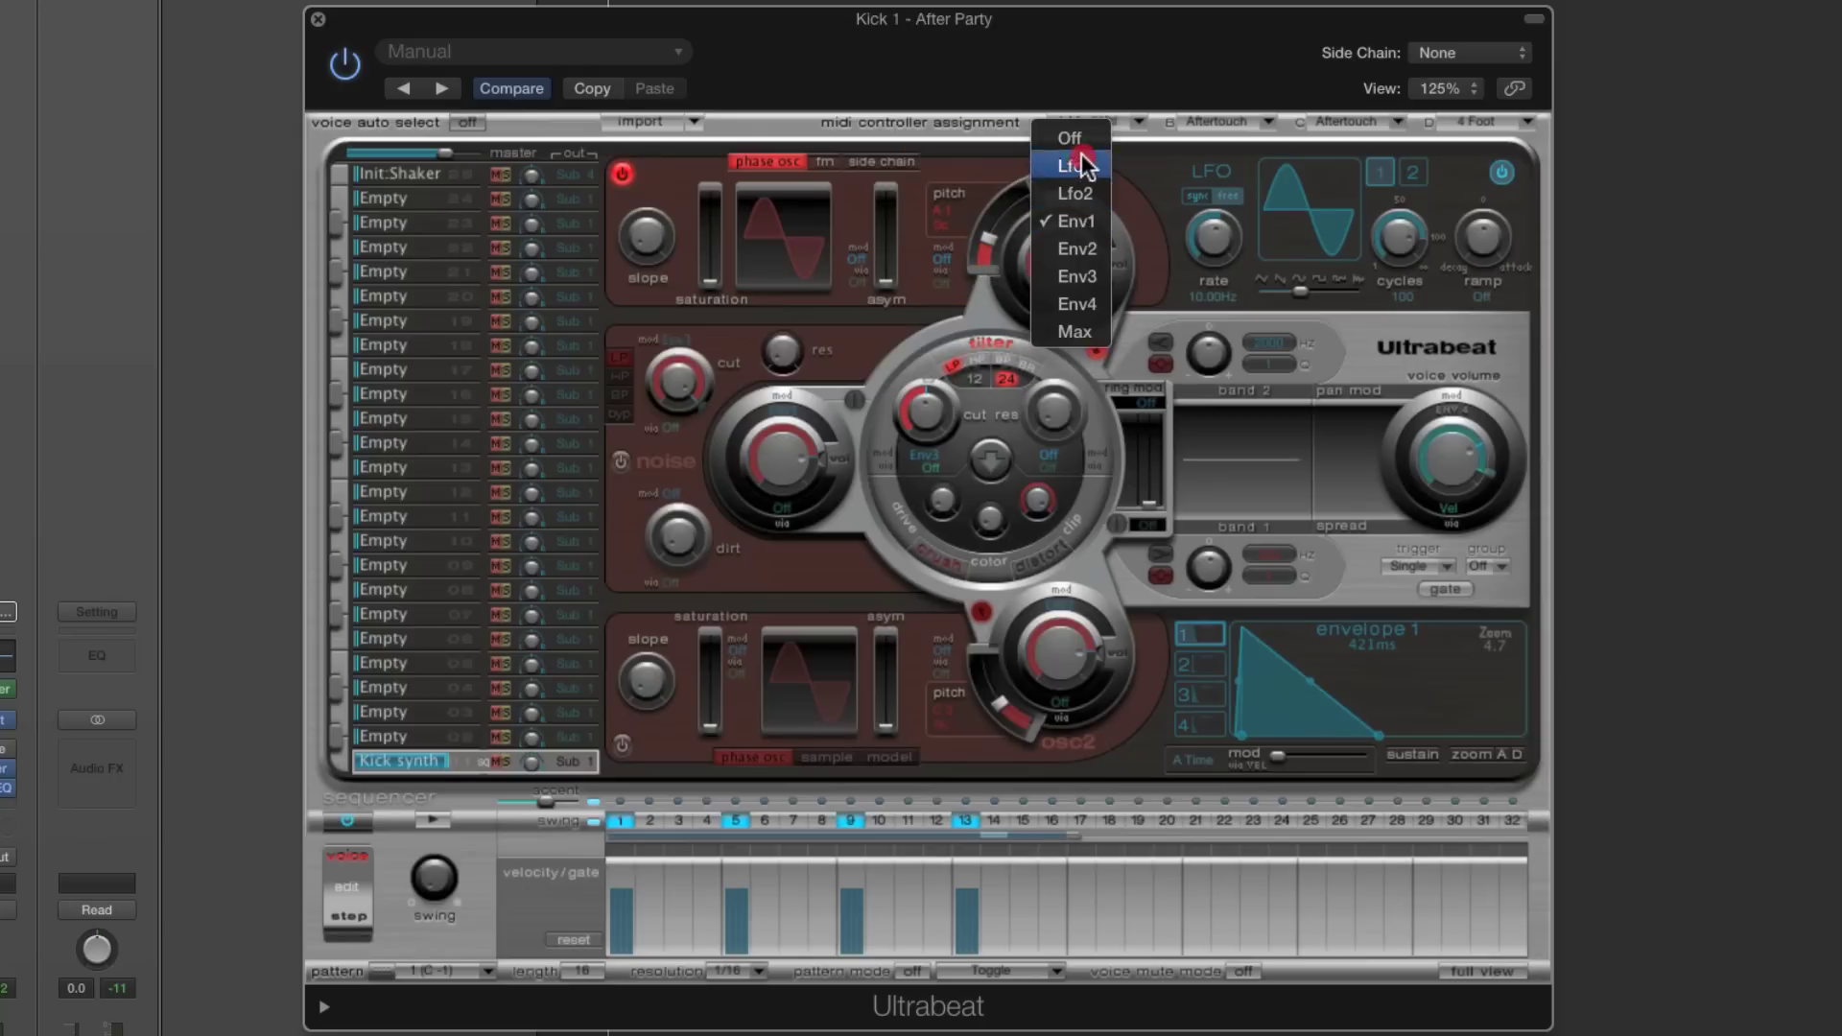
click(1096, 127)
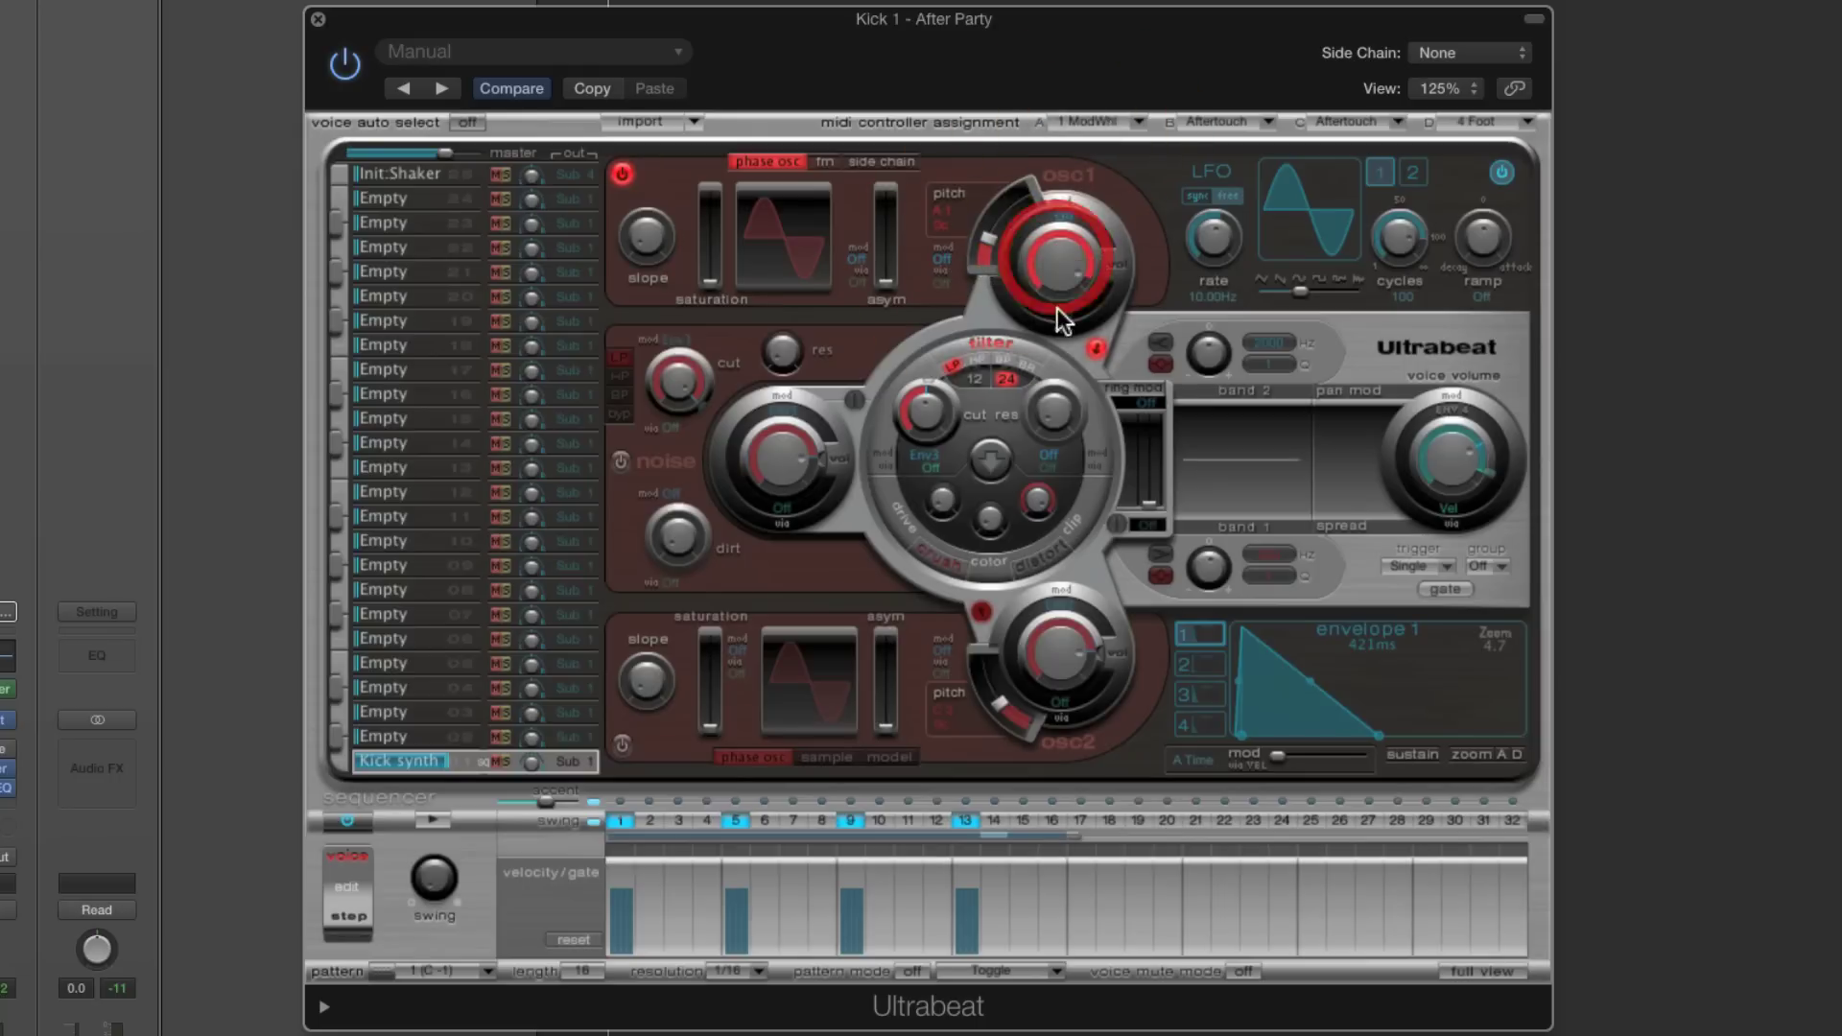
click(431, 822)
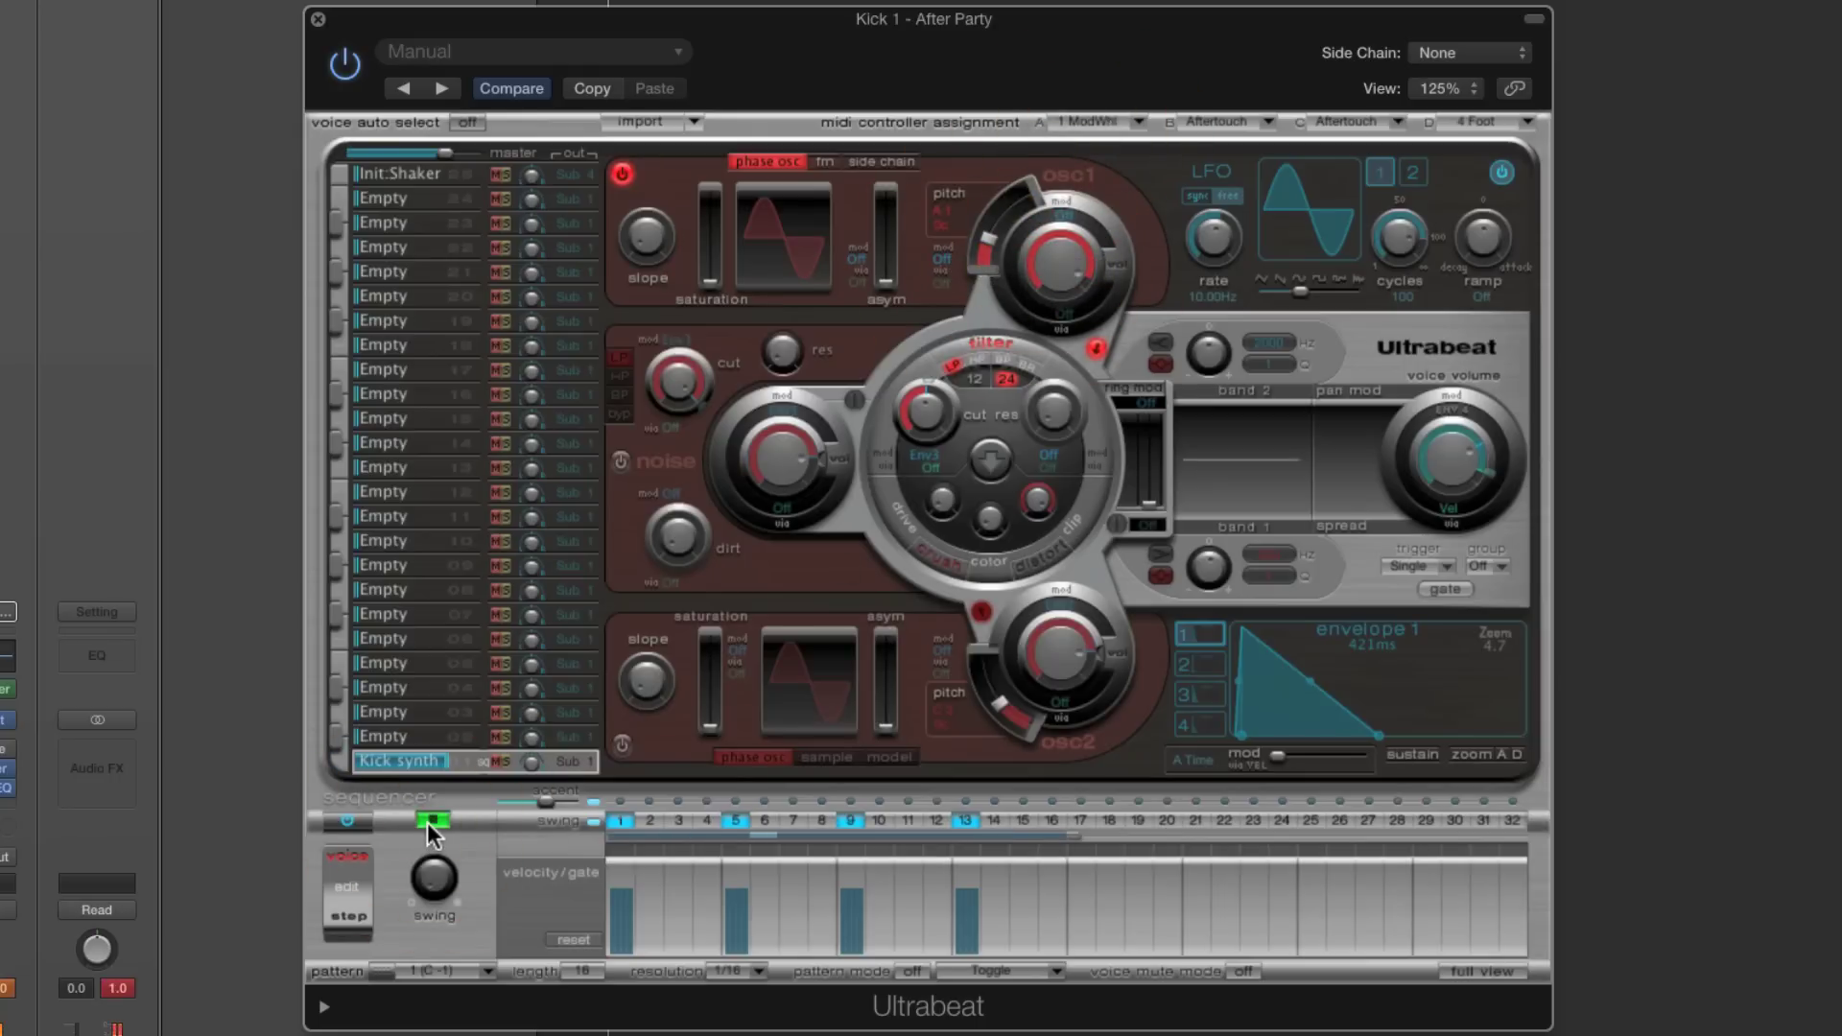
click(442, 762)
click(431, 820)
Set the filter cutoff's modulation source to Off and audition the pattern
click(1044, 267)
click(927, 459)
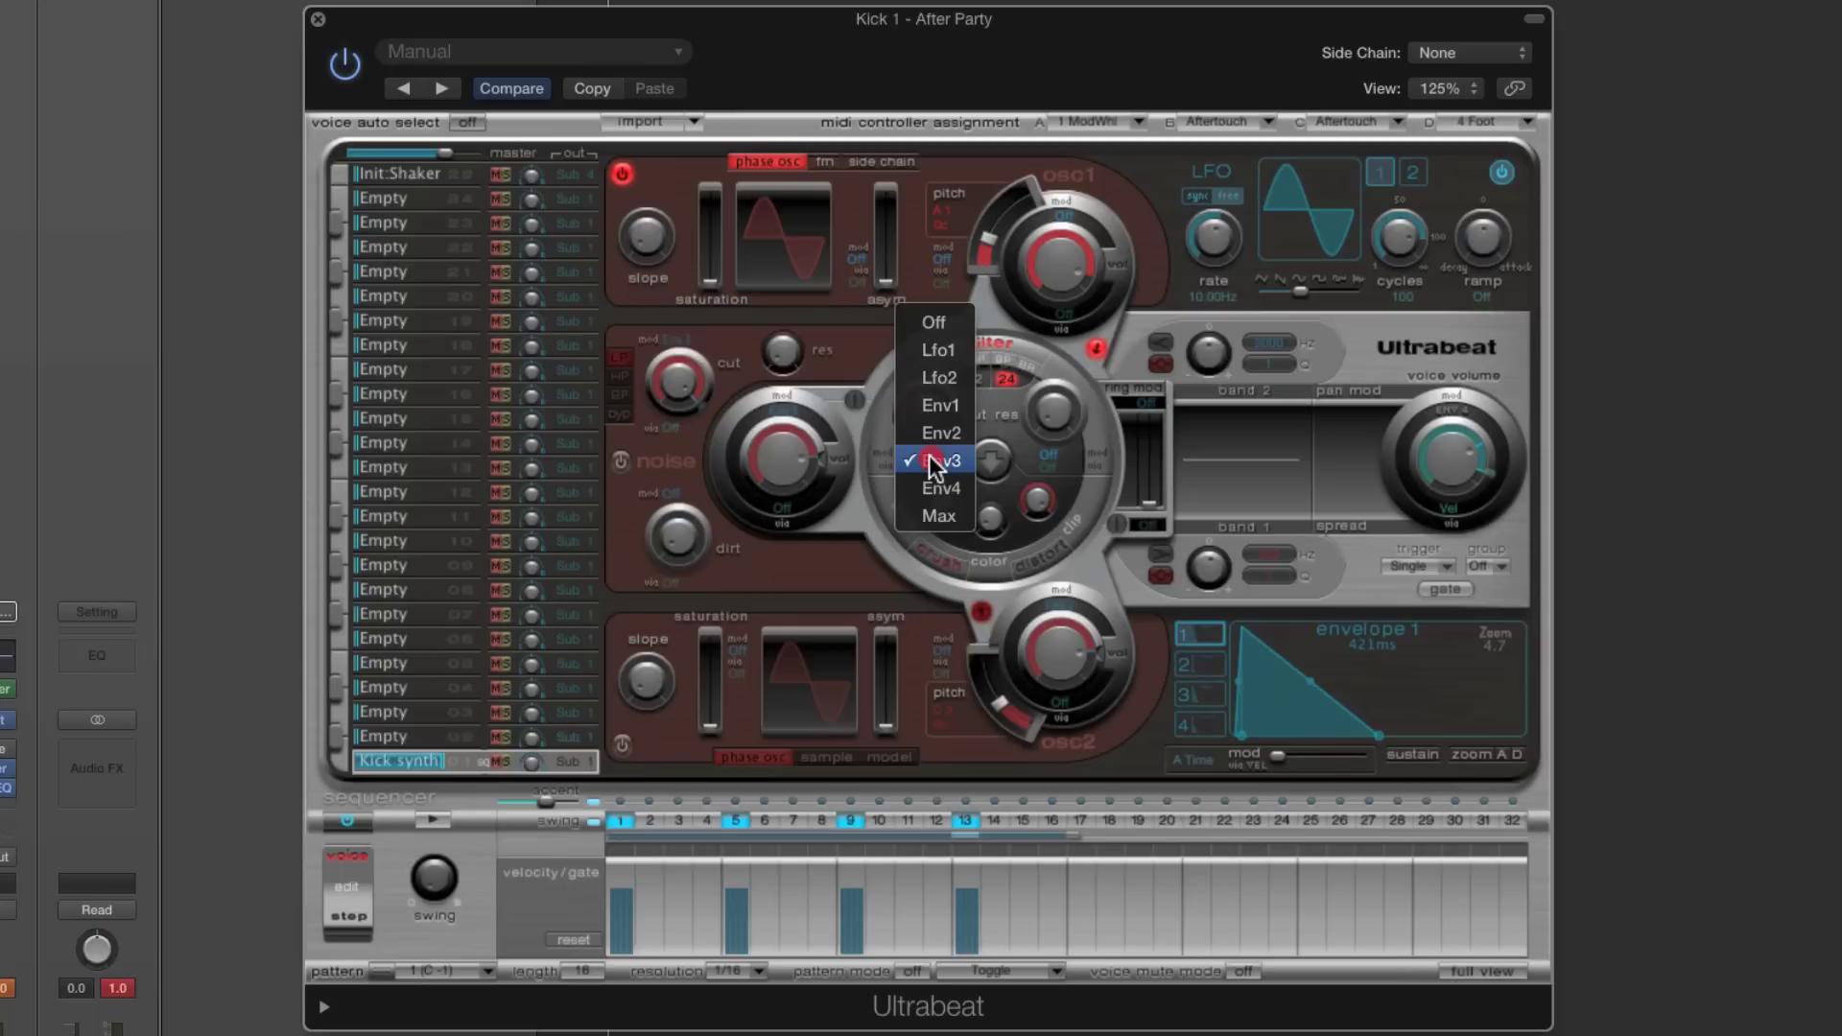
click(944, 332)
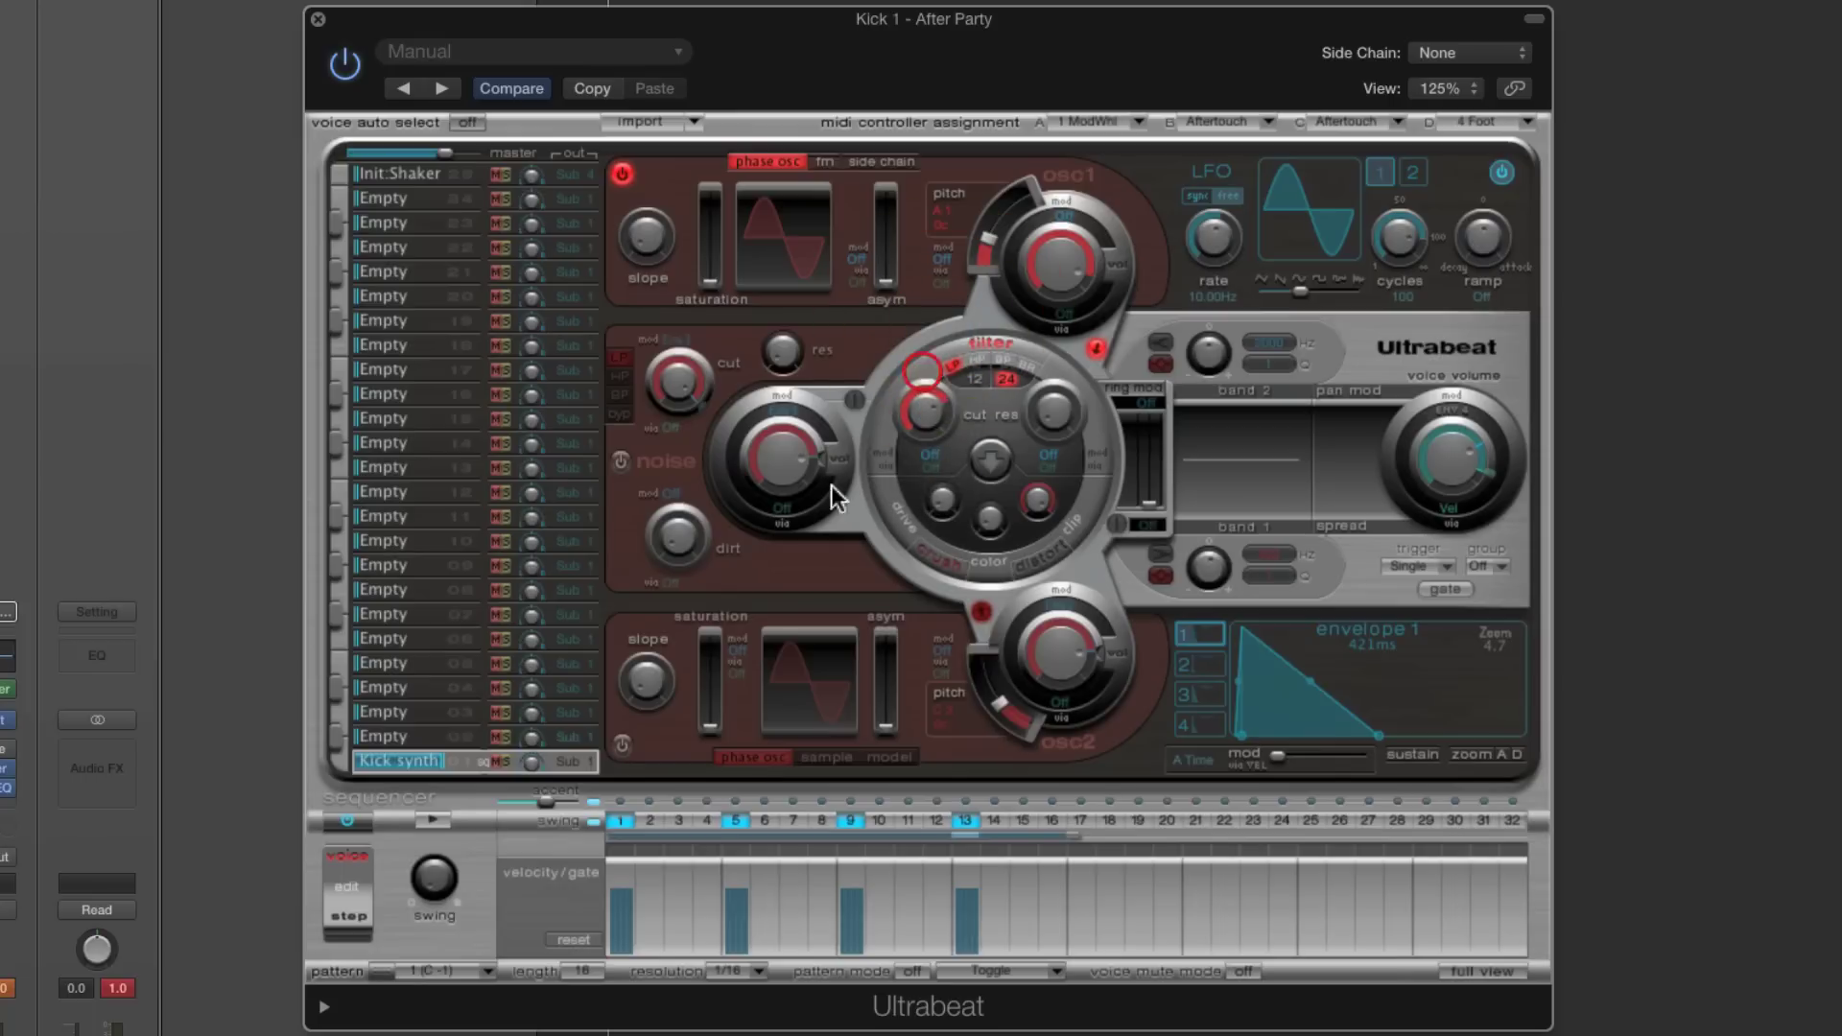
click(434, 817)
Assign Env1 as oscillator 1's pitch modulation source and raise the modulation amount above the base pitch
click(944, 259)
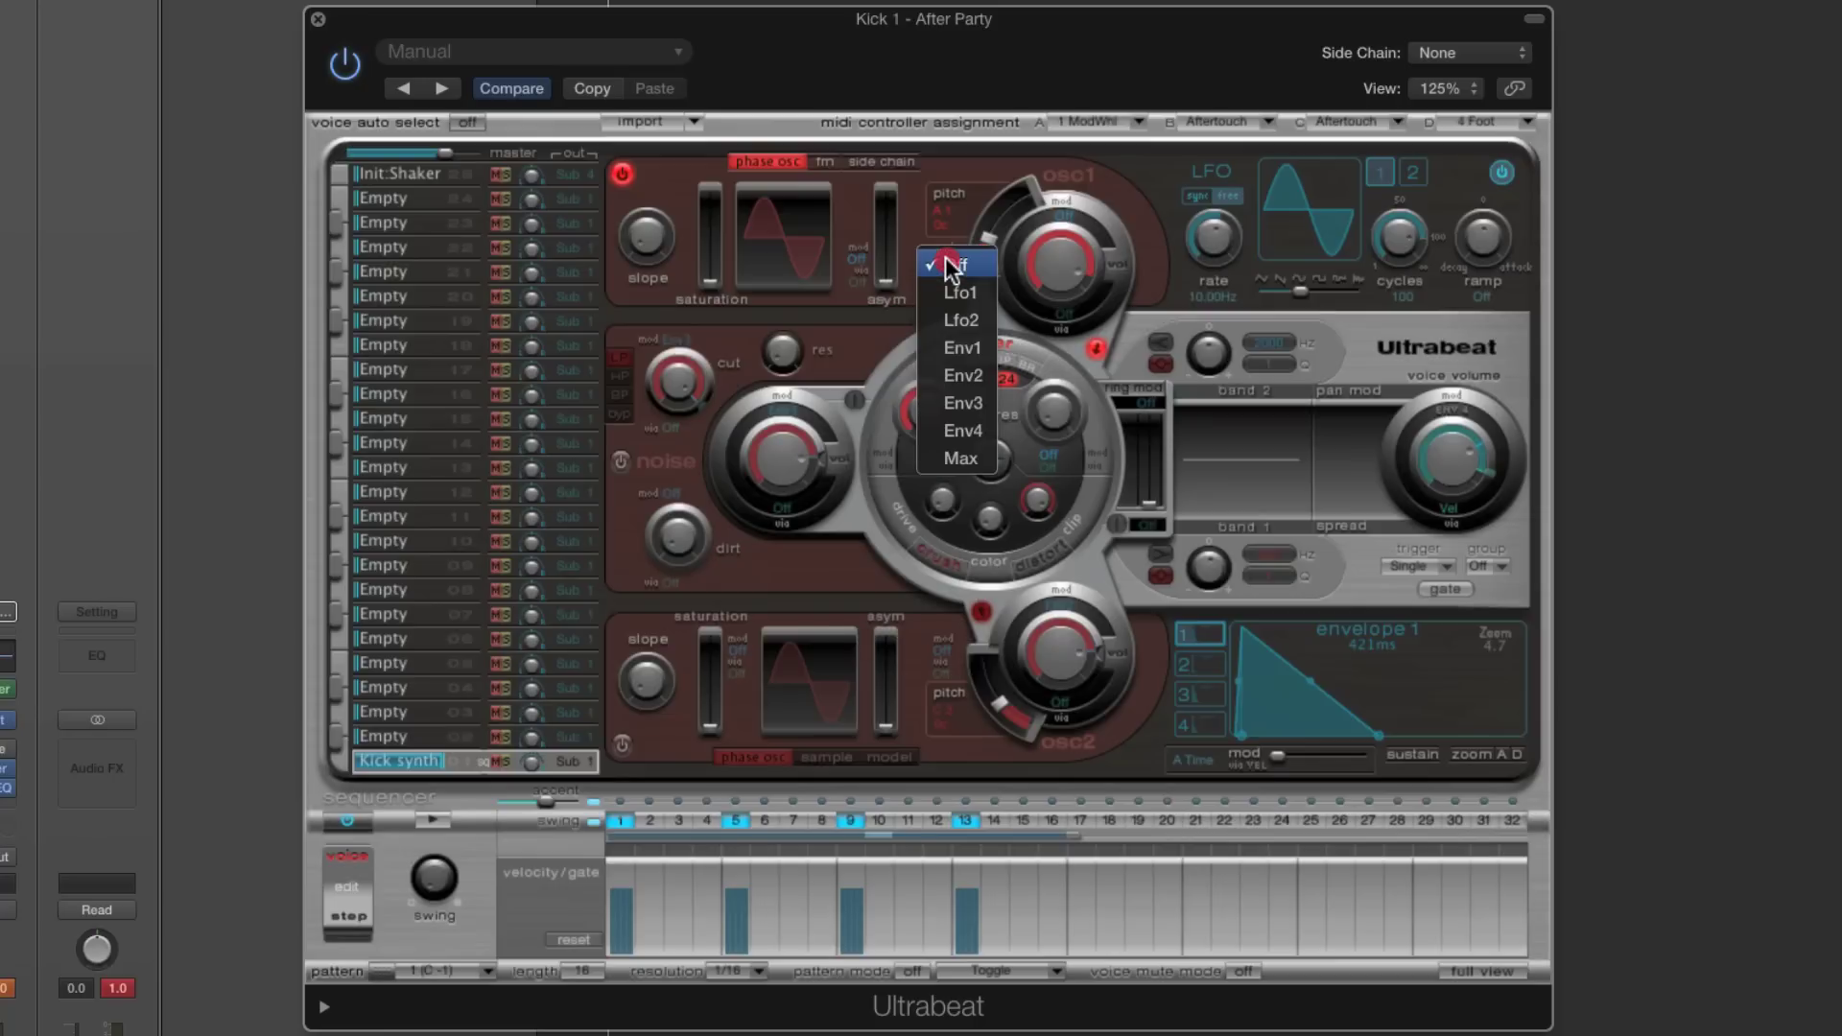
click(973, 354)
drag(982, 261, 988, 221)
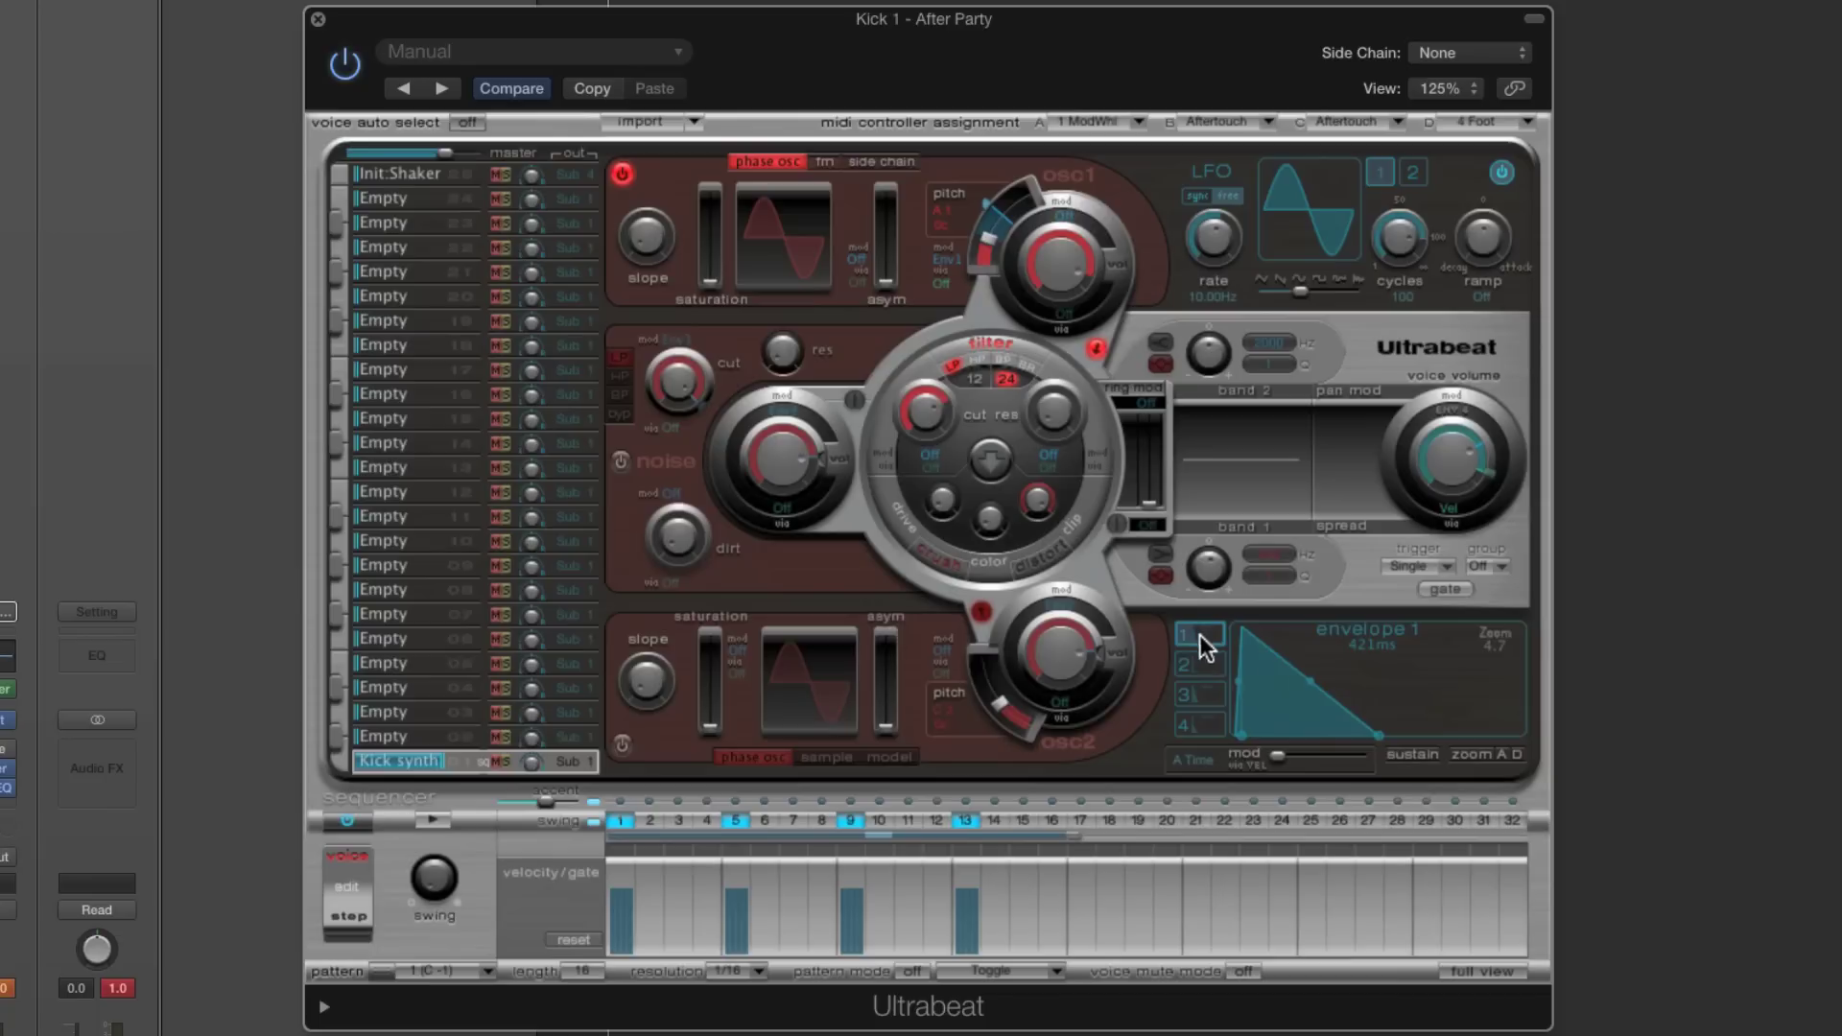
Try an attack of 24 ms on envelope 1 and audition the pattern
drag(1242, 723, 1268, 727)
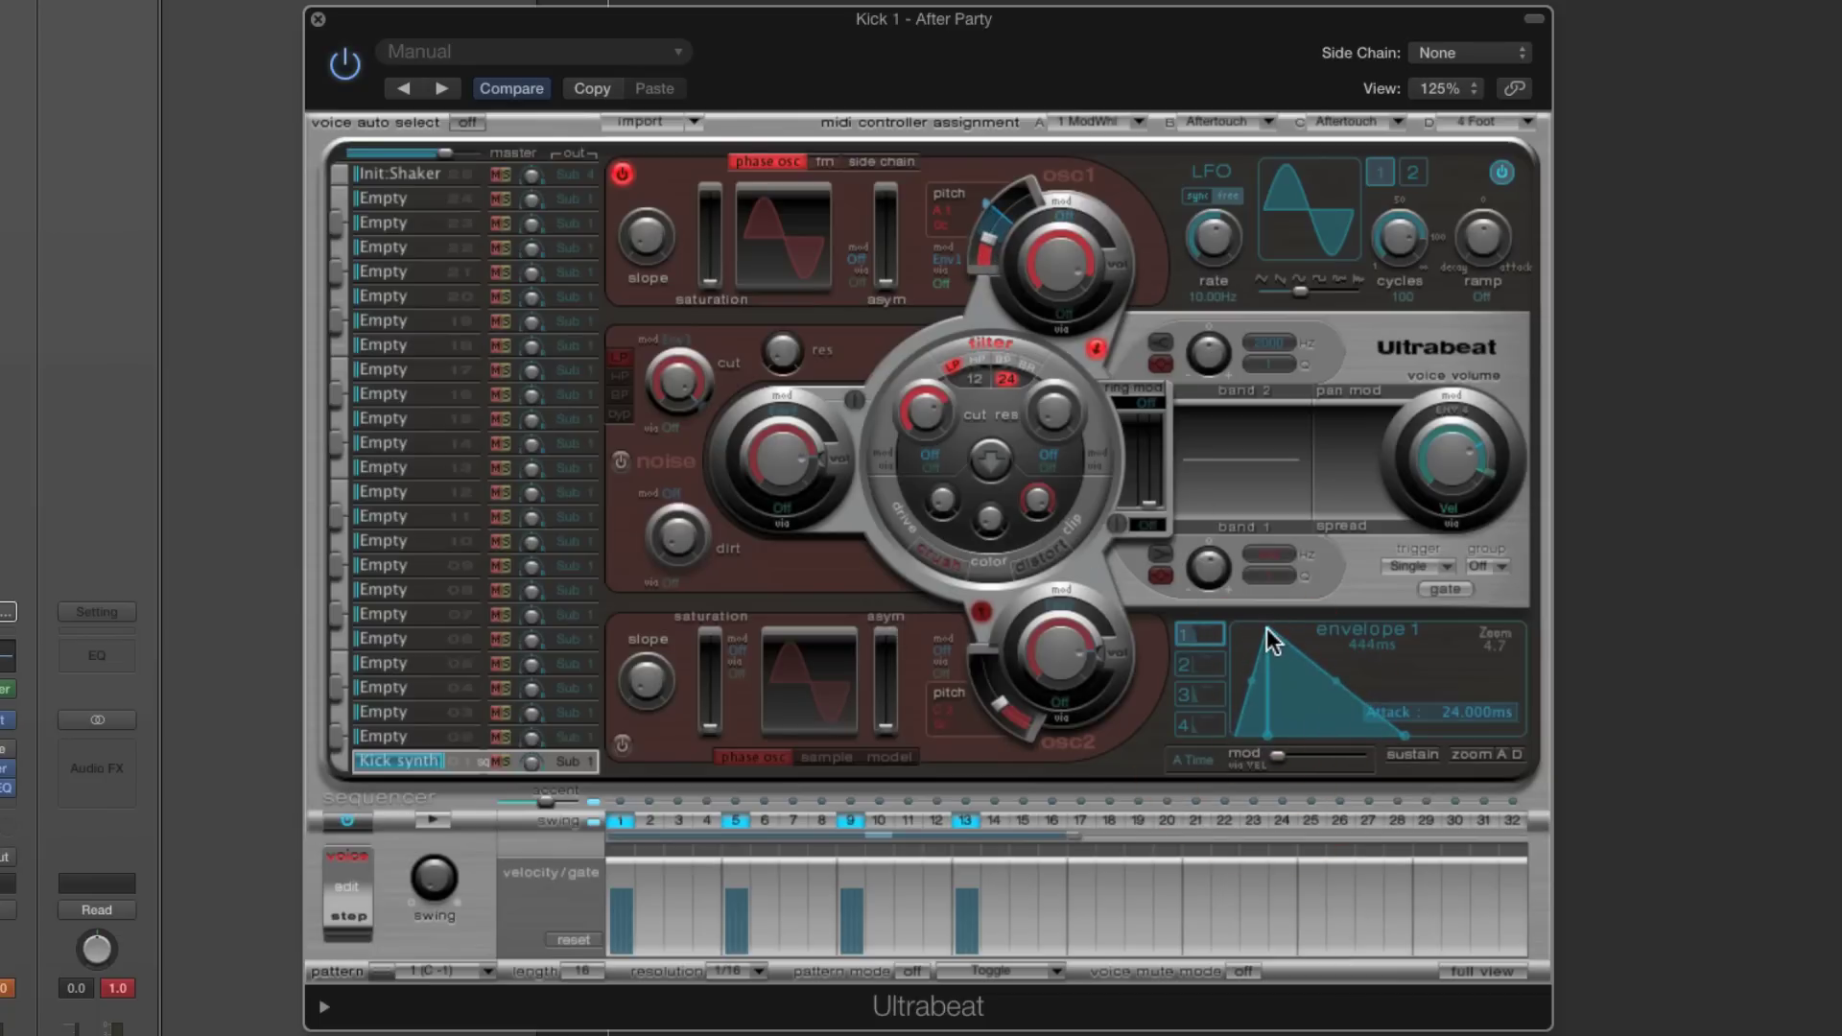
mouse_move(1405, 727)
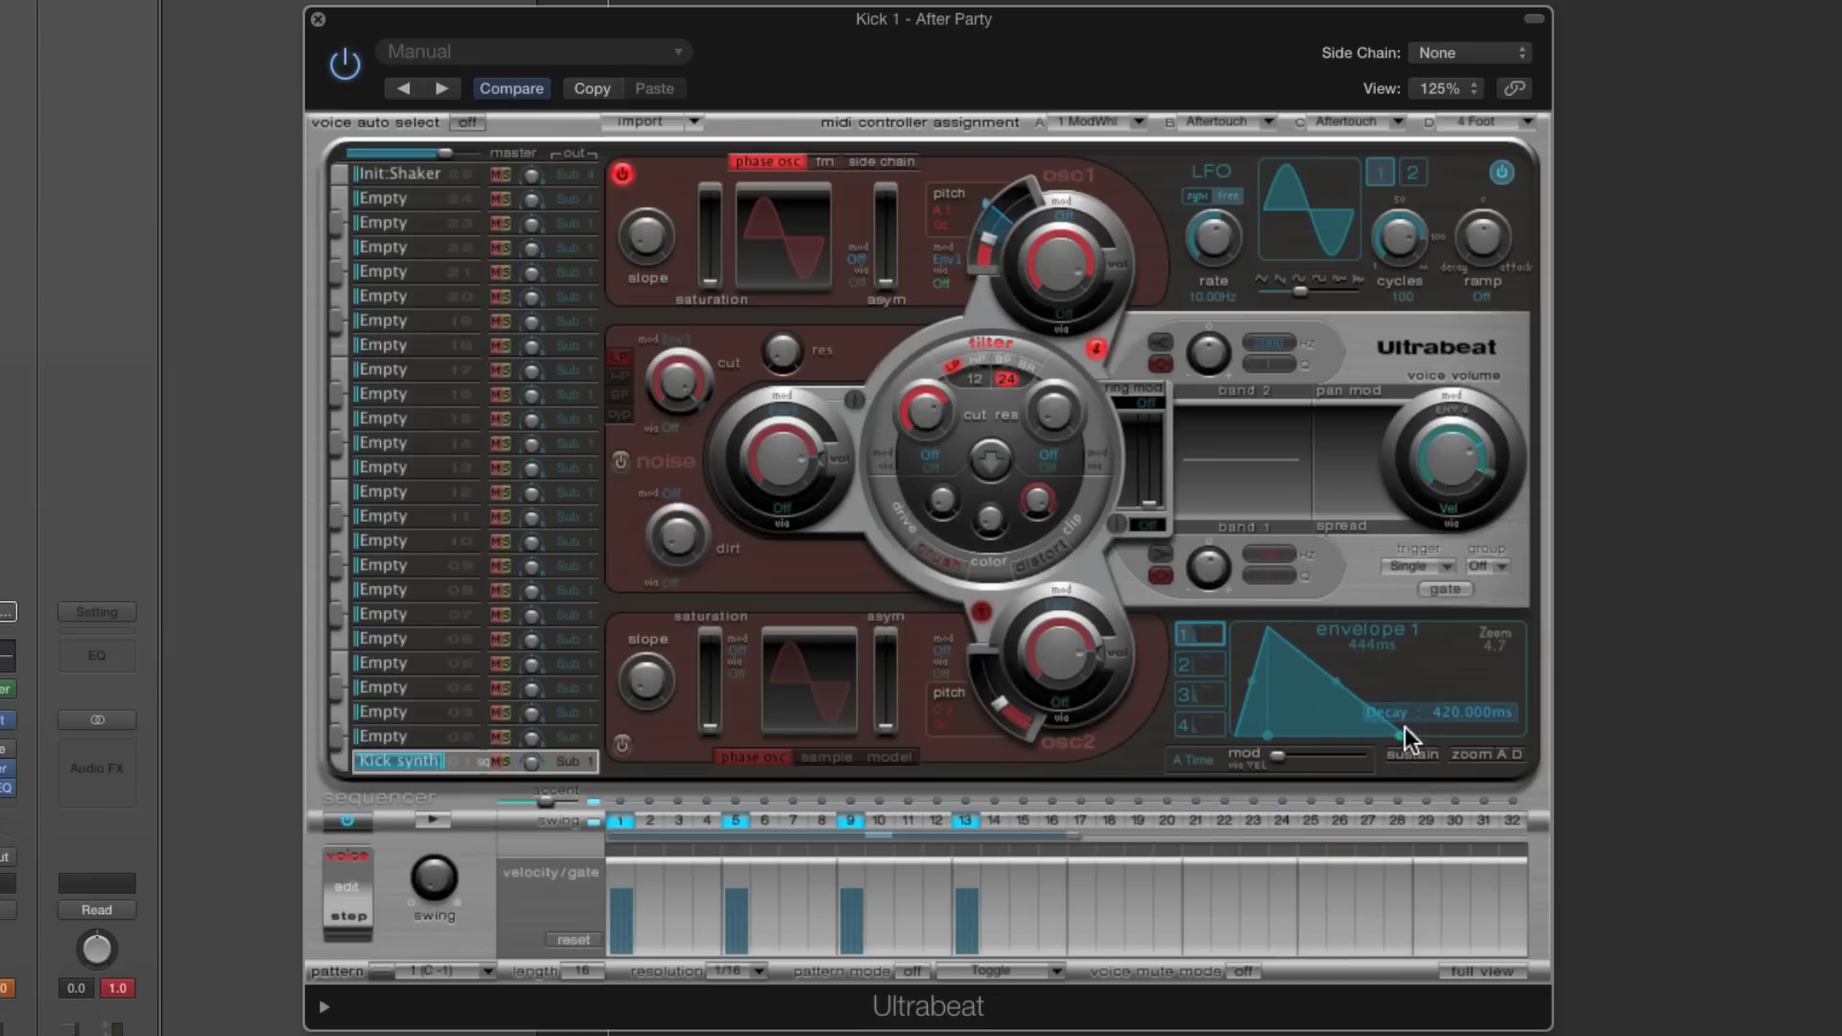
click(424, 821)
Shorten envelope 1's attack and shape its decay into a steep curve 1100 ms long, auditioning the pattern
mouse_move(1260, 746)
mouse_down()
mouse_move(1279, 751)
mouse_move(1274, 683)
mouse_move(1380, 721)
mouse_move(1303, 710)
mouse_move(1310, 734)
mouse_move(1242, 738)
mouse_up()
click(439, 820)
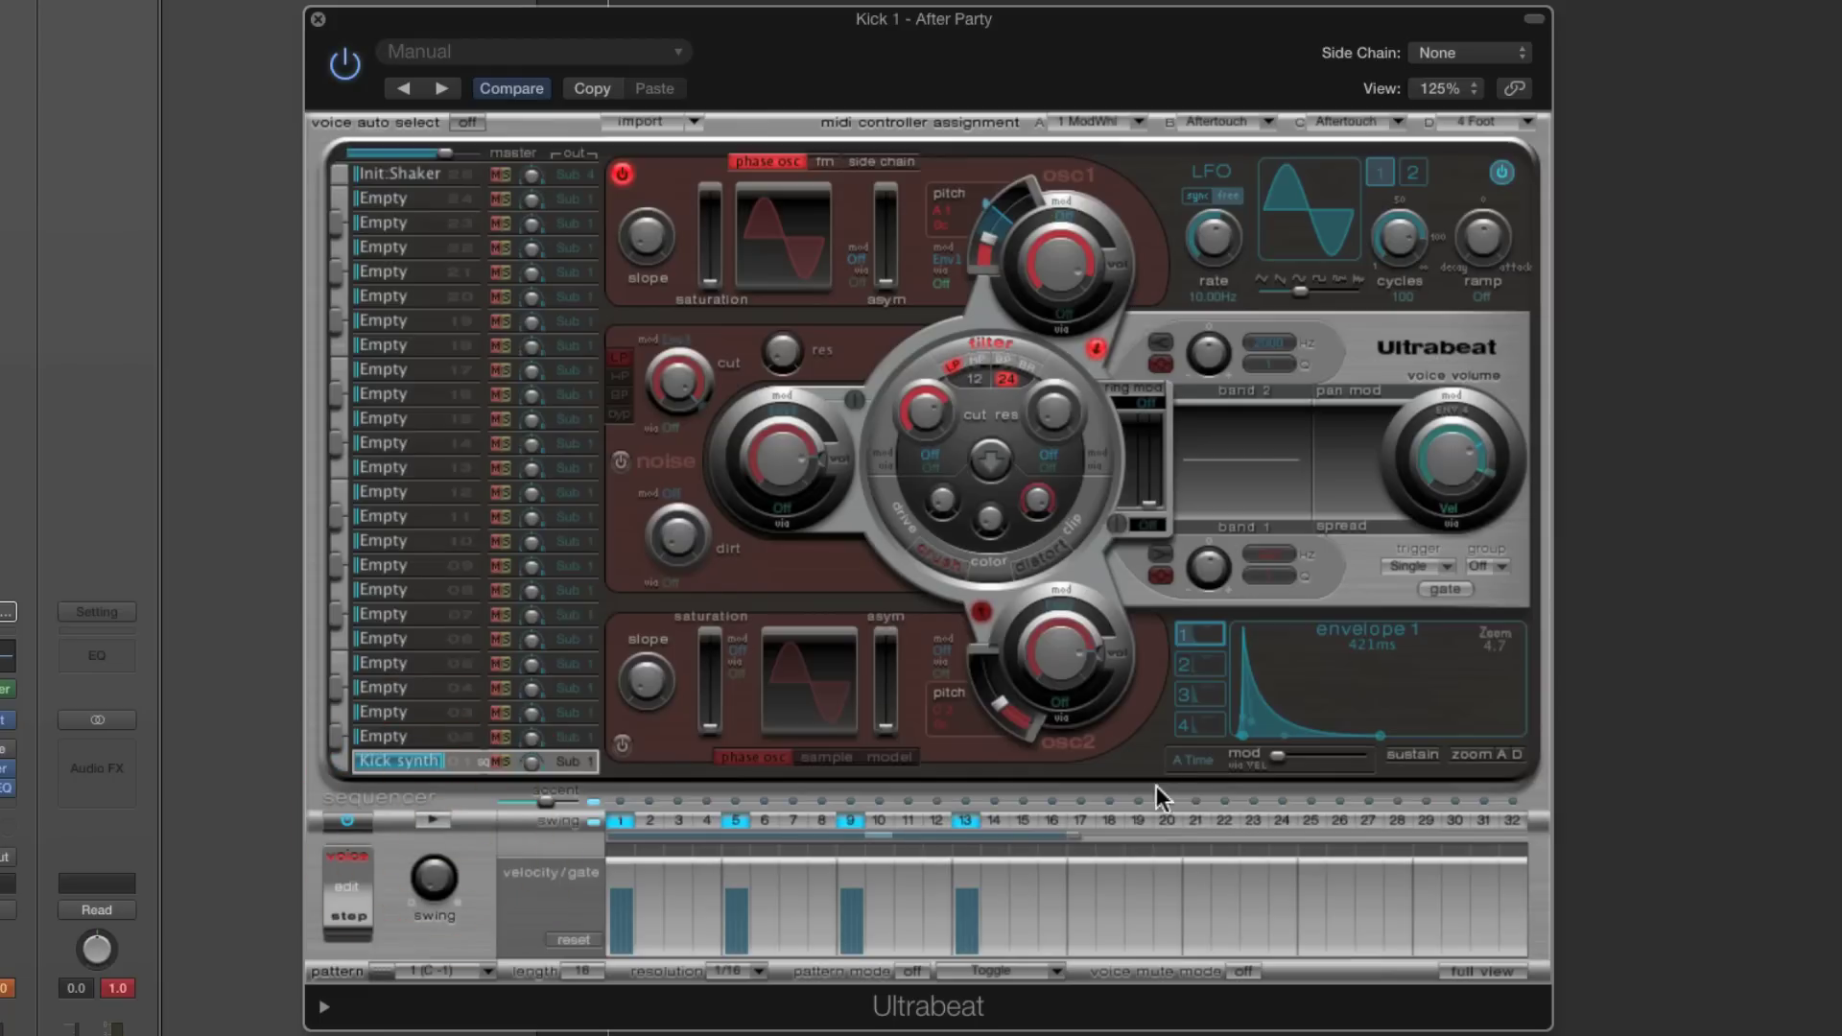
drag(1378, 735, 1460, 735)
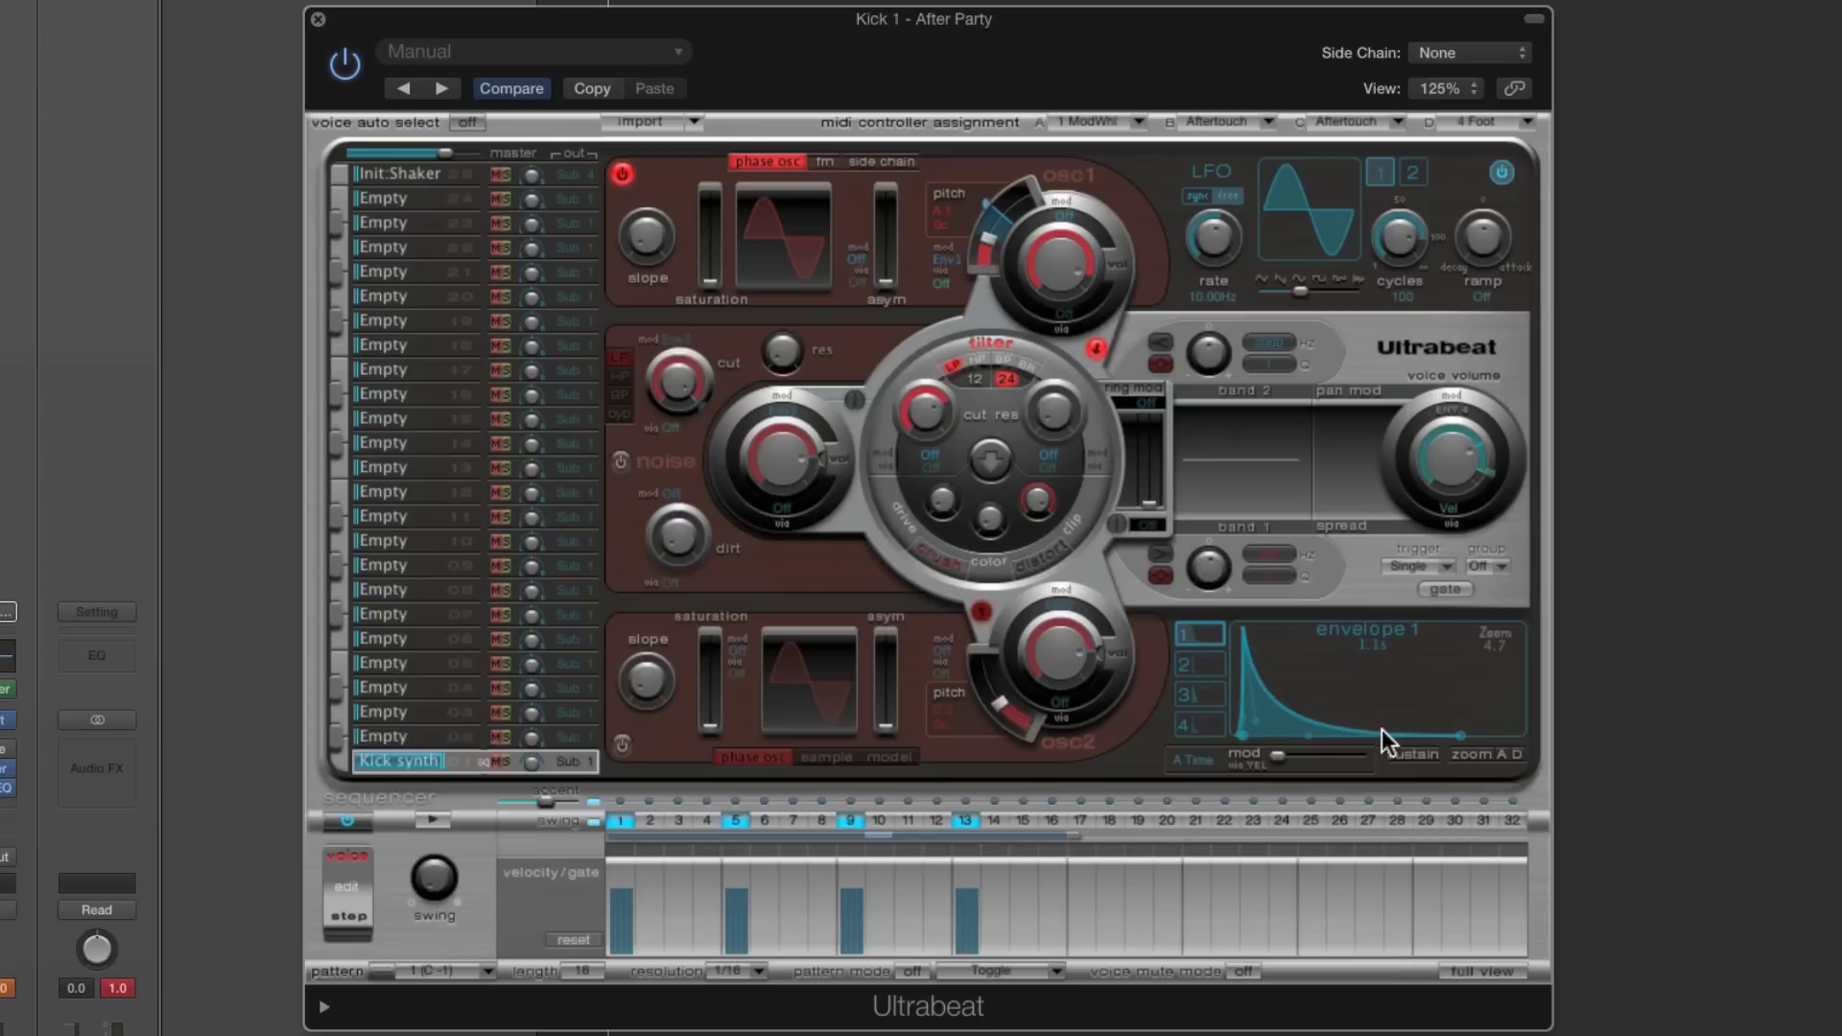
mouse_move(1460, 735)
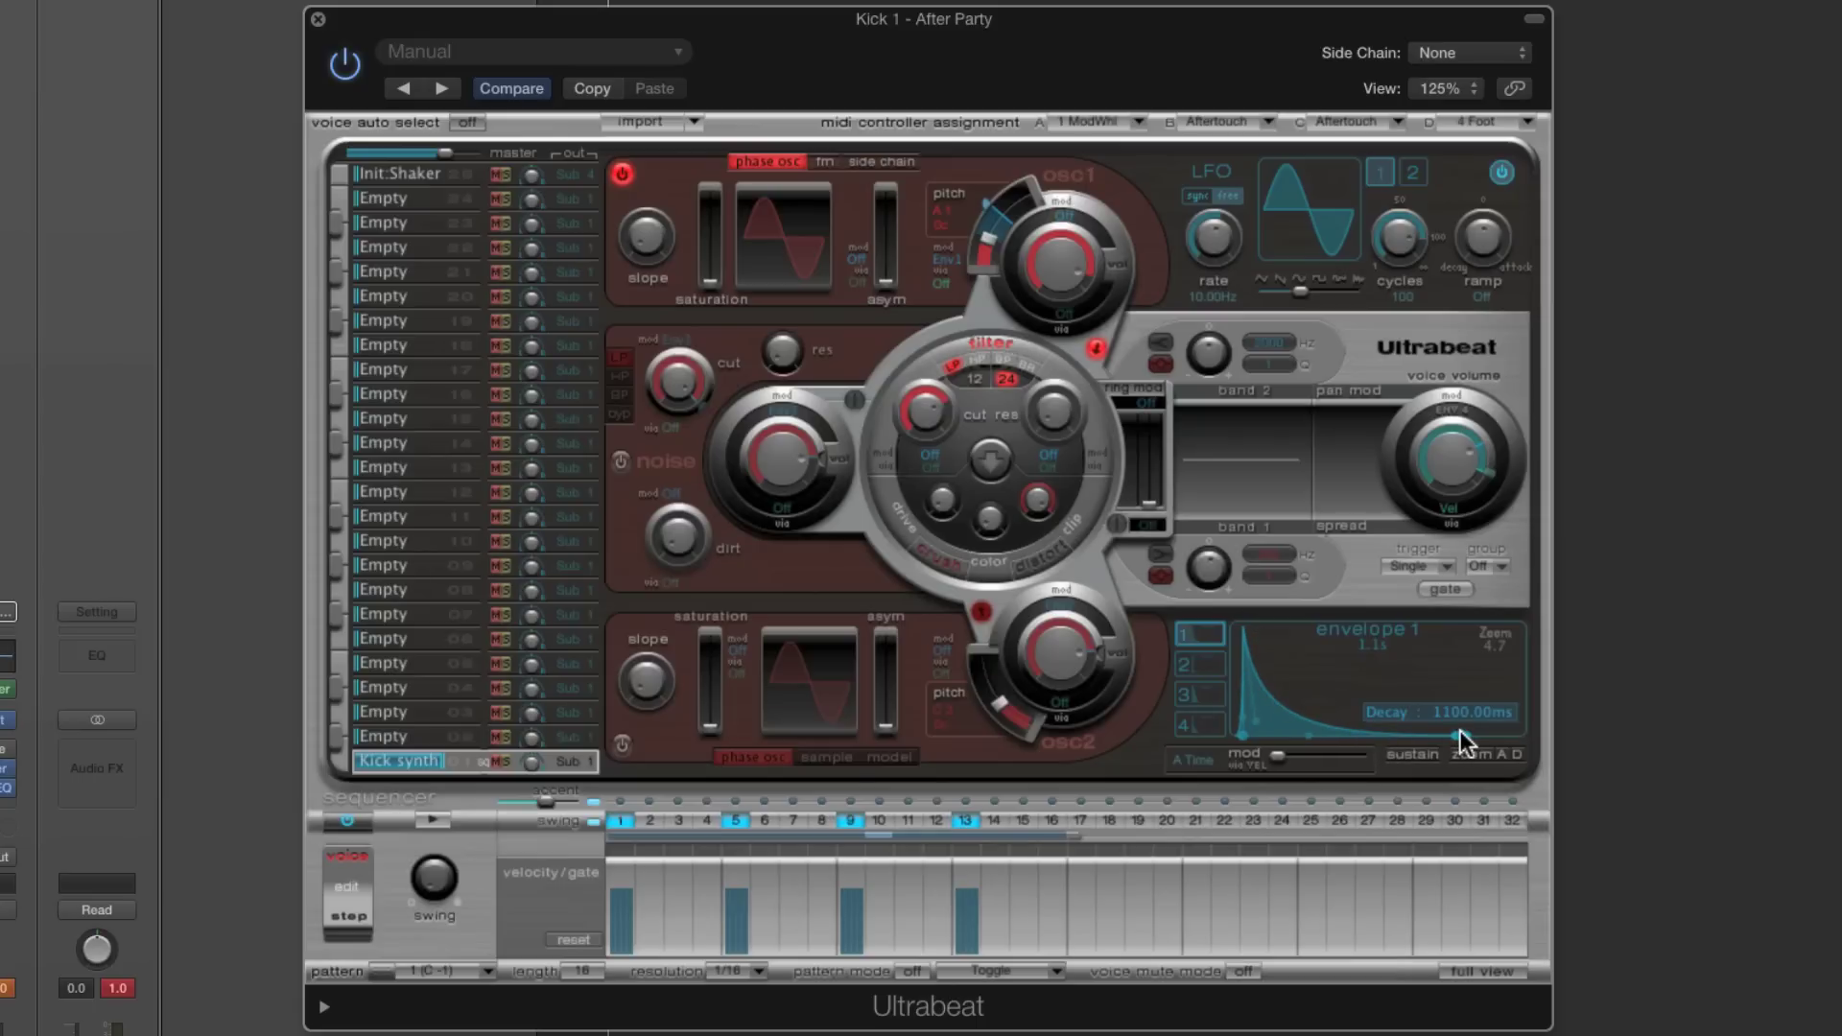
click(439, 818)
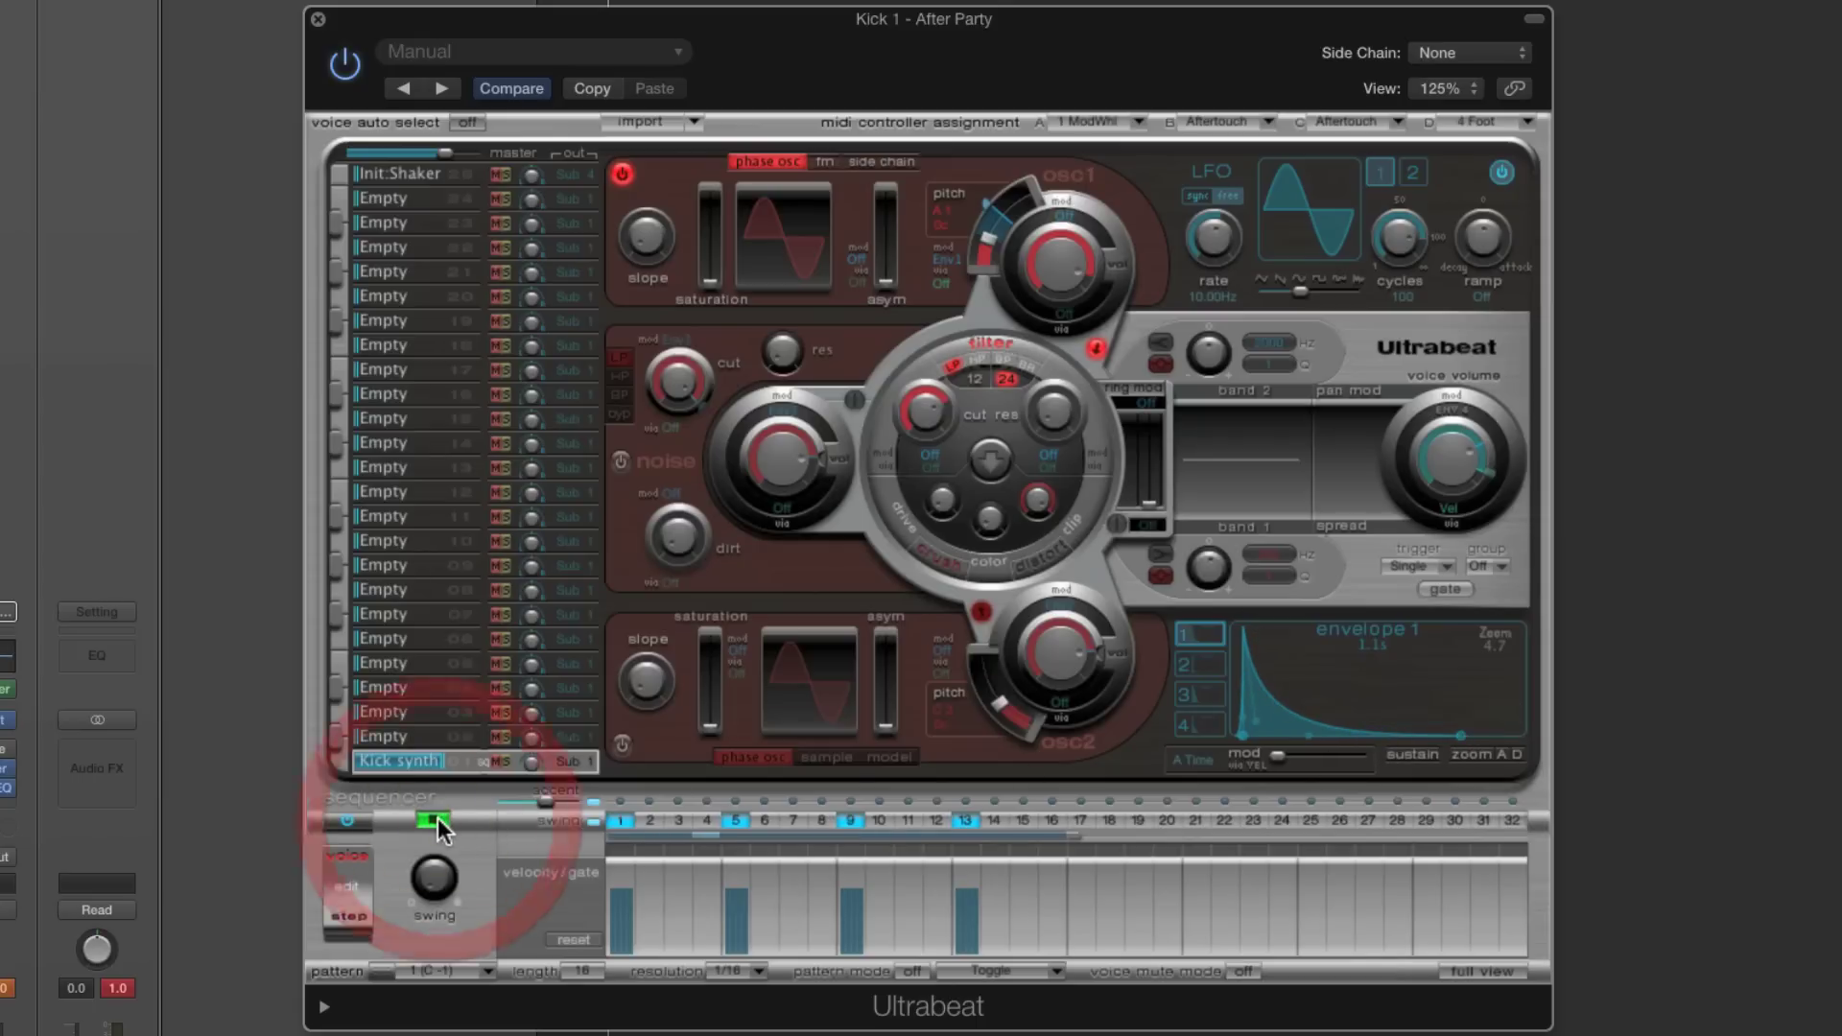
Shorten envelope 1's decay to about 180 ms and stop the pattern
drag(1464, 739, 1332, 736)
click(432, 821)
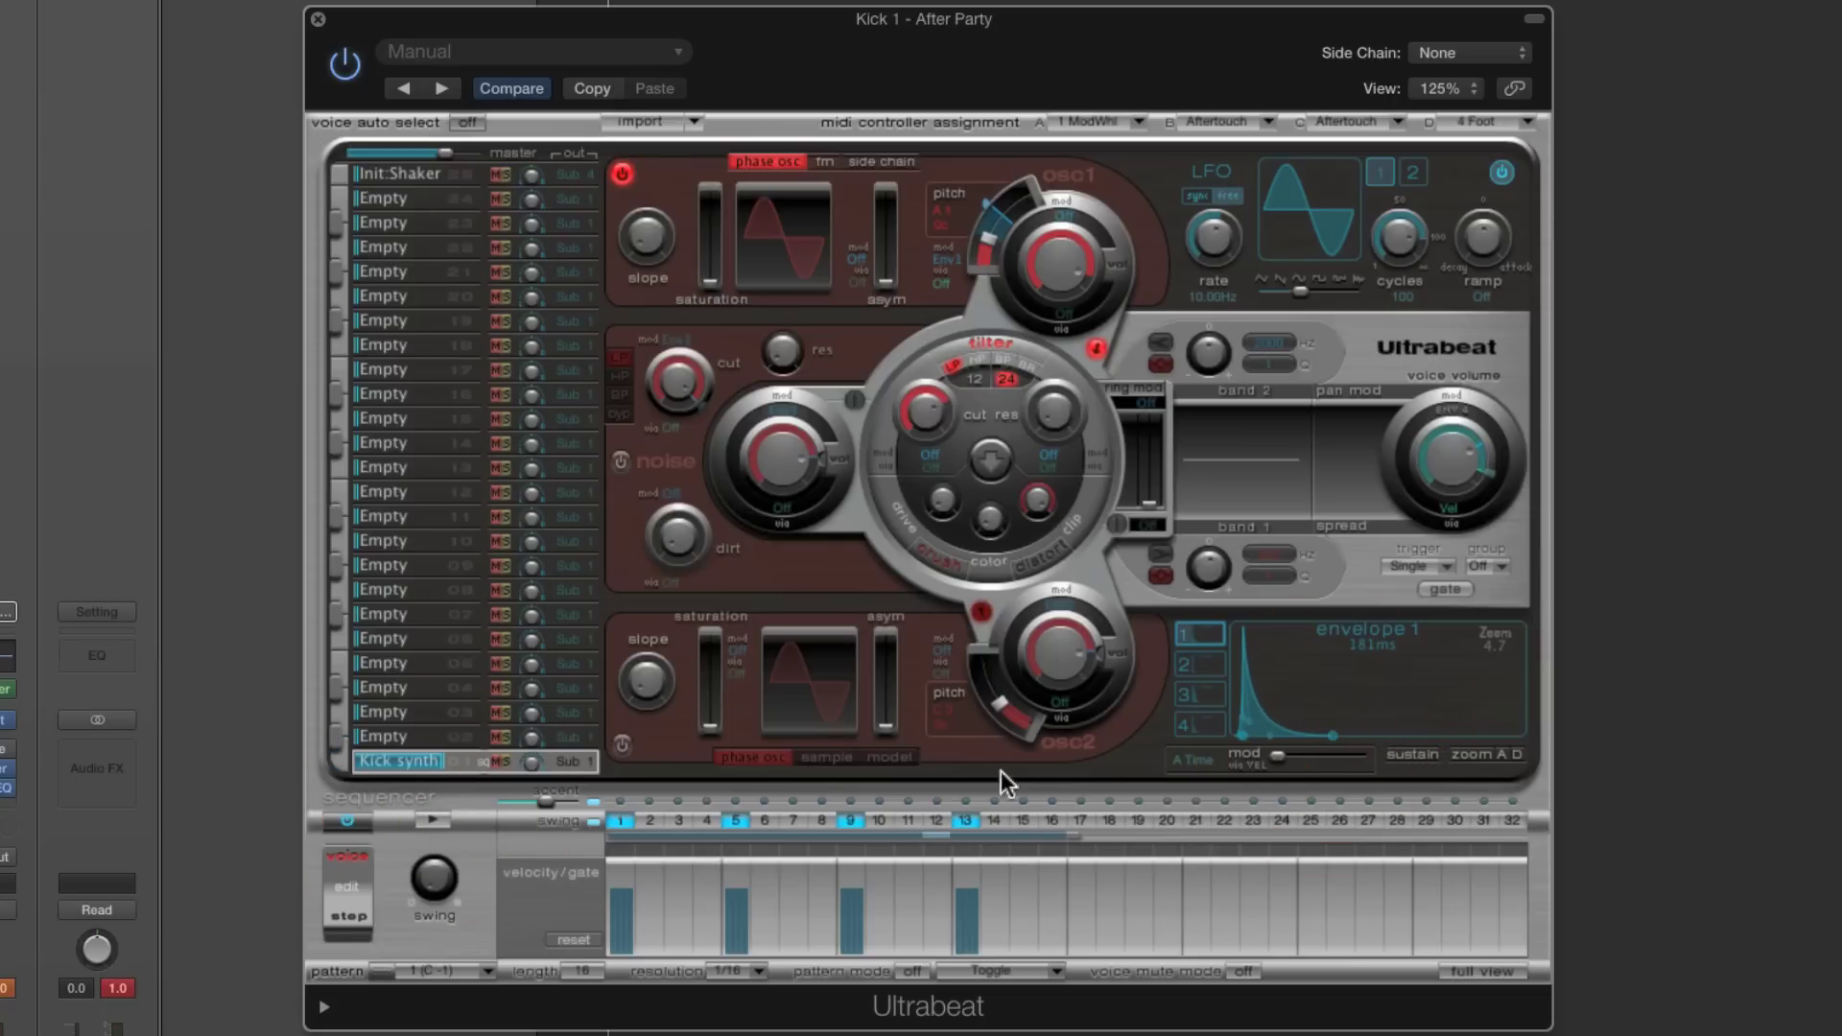
Shape amp envelope 4 with no attack and a rounded, bulging decay curve 1100 ms long
click(1200, 726)
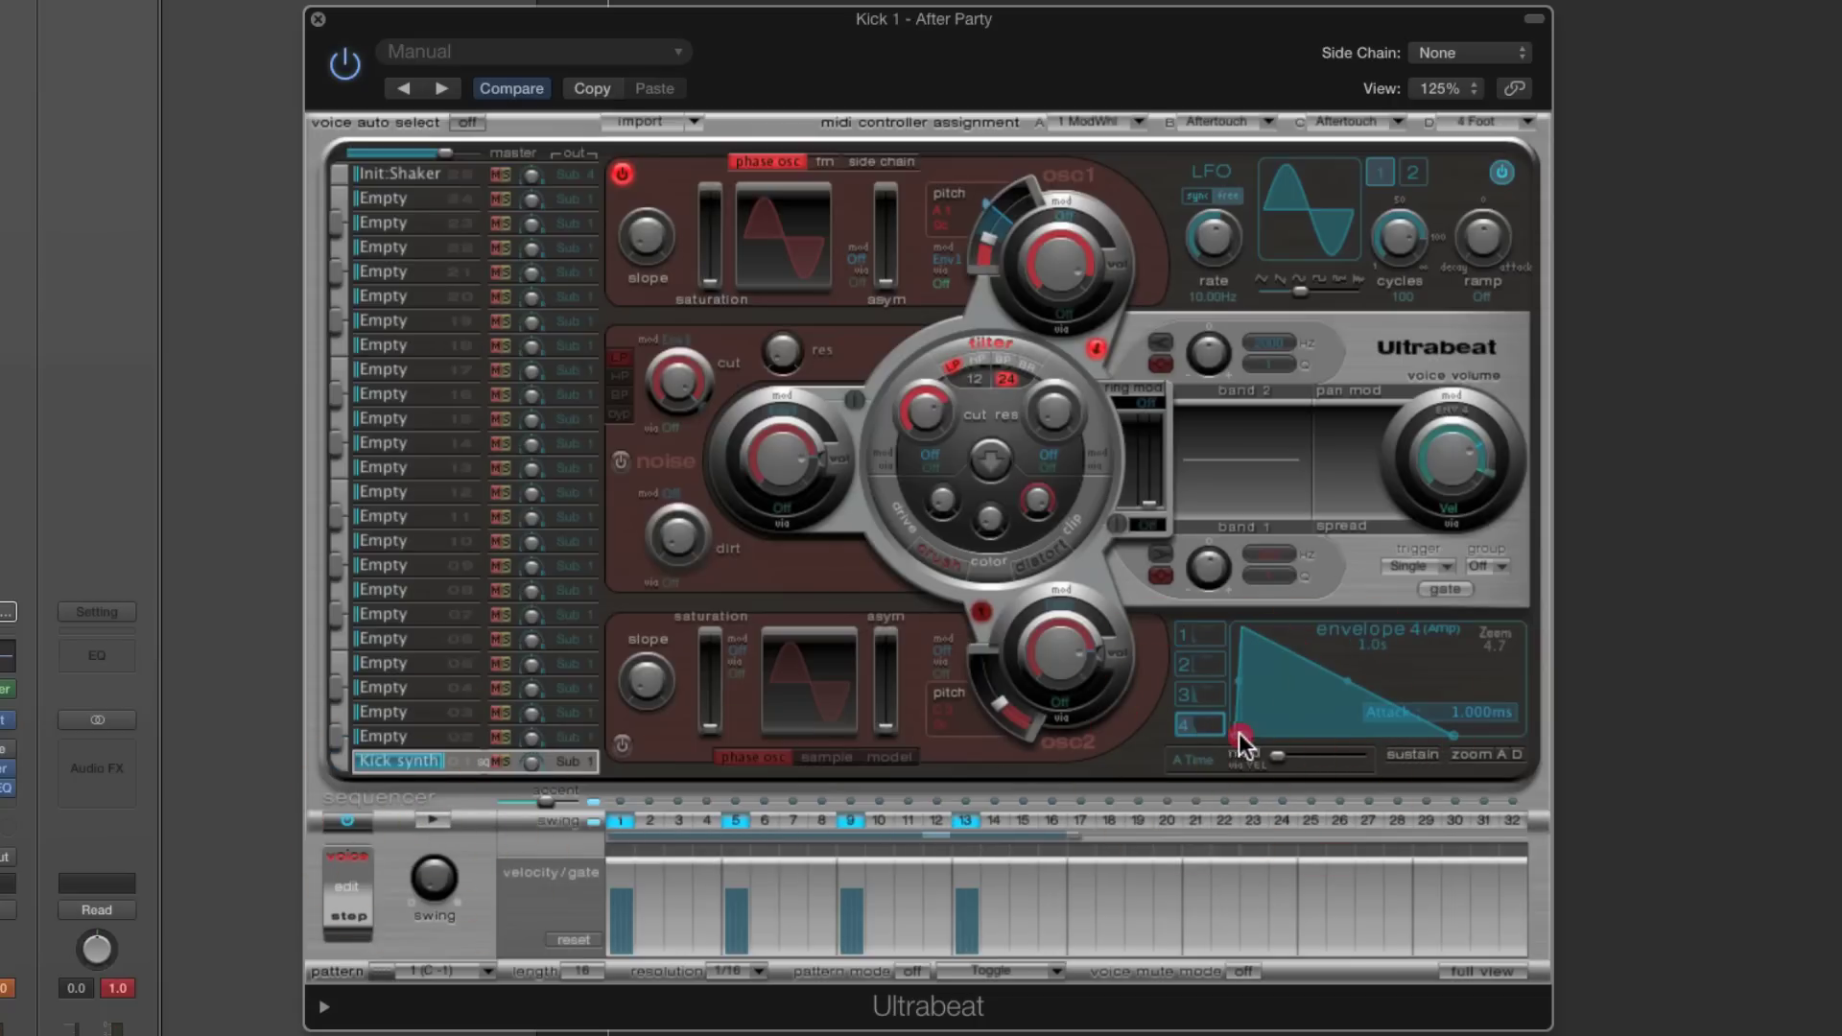
drag(1344, 679, 1331, 689)
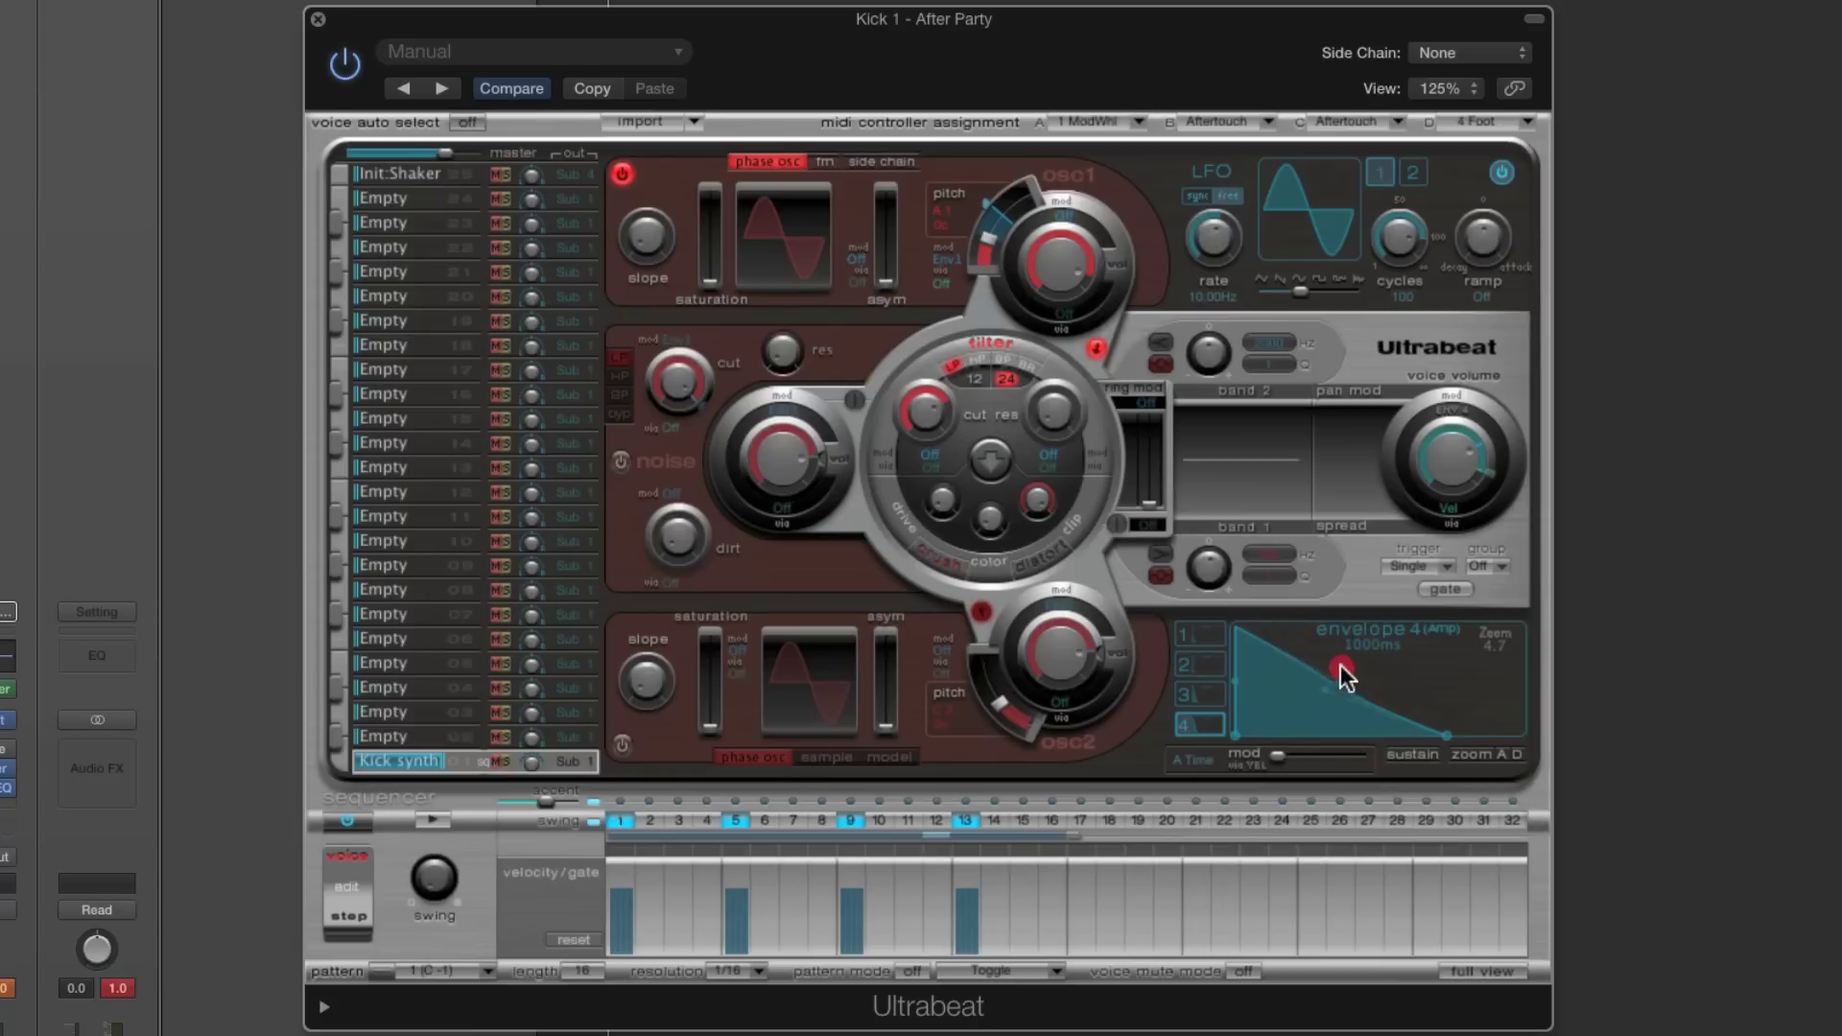
mouse_move(1355, 620)
mouse_down()
mouse_move(1380, 685)
mouse_move(1367, 721)
mouse_move(1357, 629)
mouse_up()
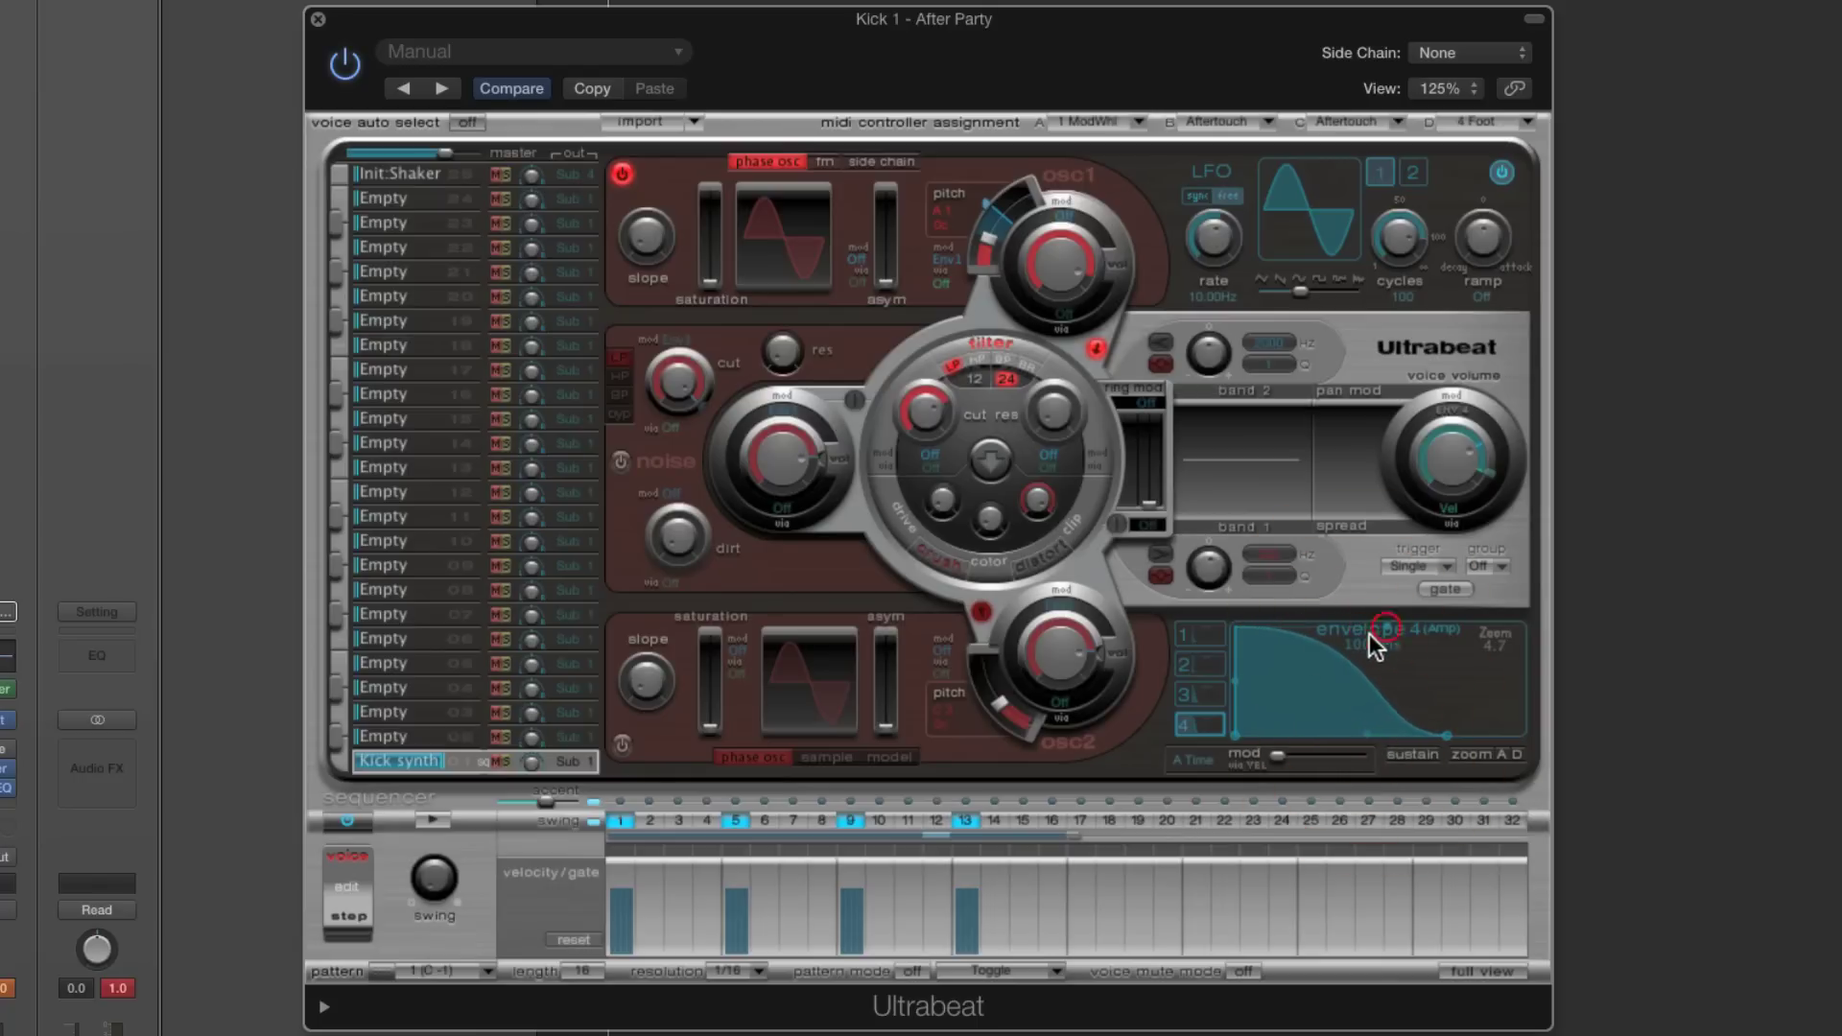
mouse_move(1450, 736)
mouse_down()
mouse_move(1426, 741)
mouse_move(1458, 738)
mouse_up()
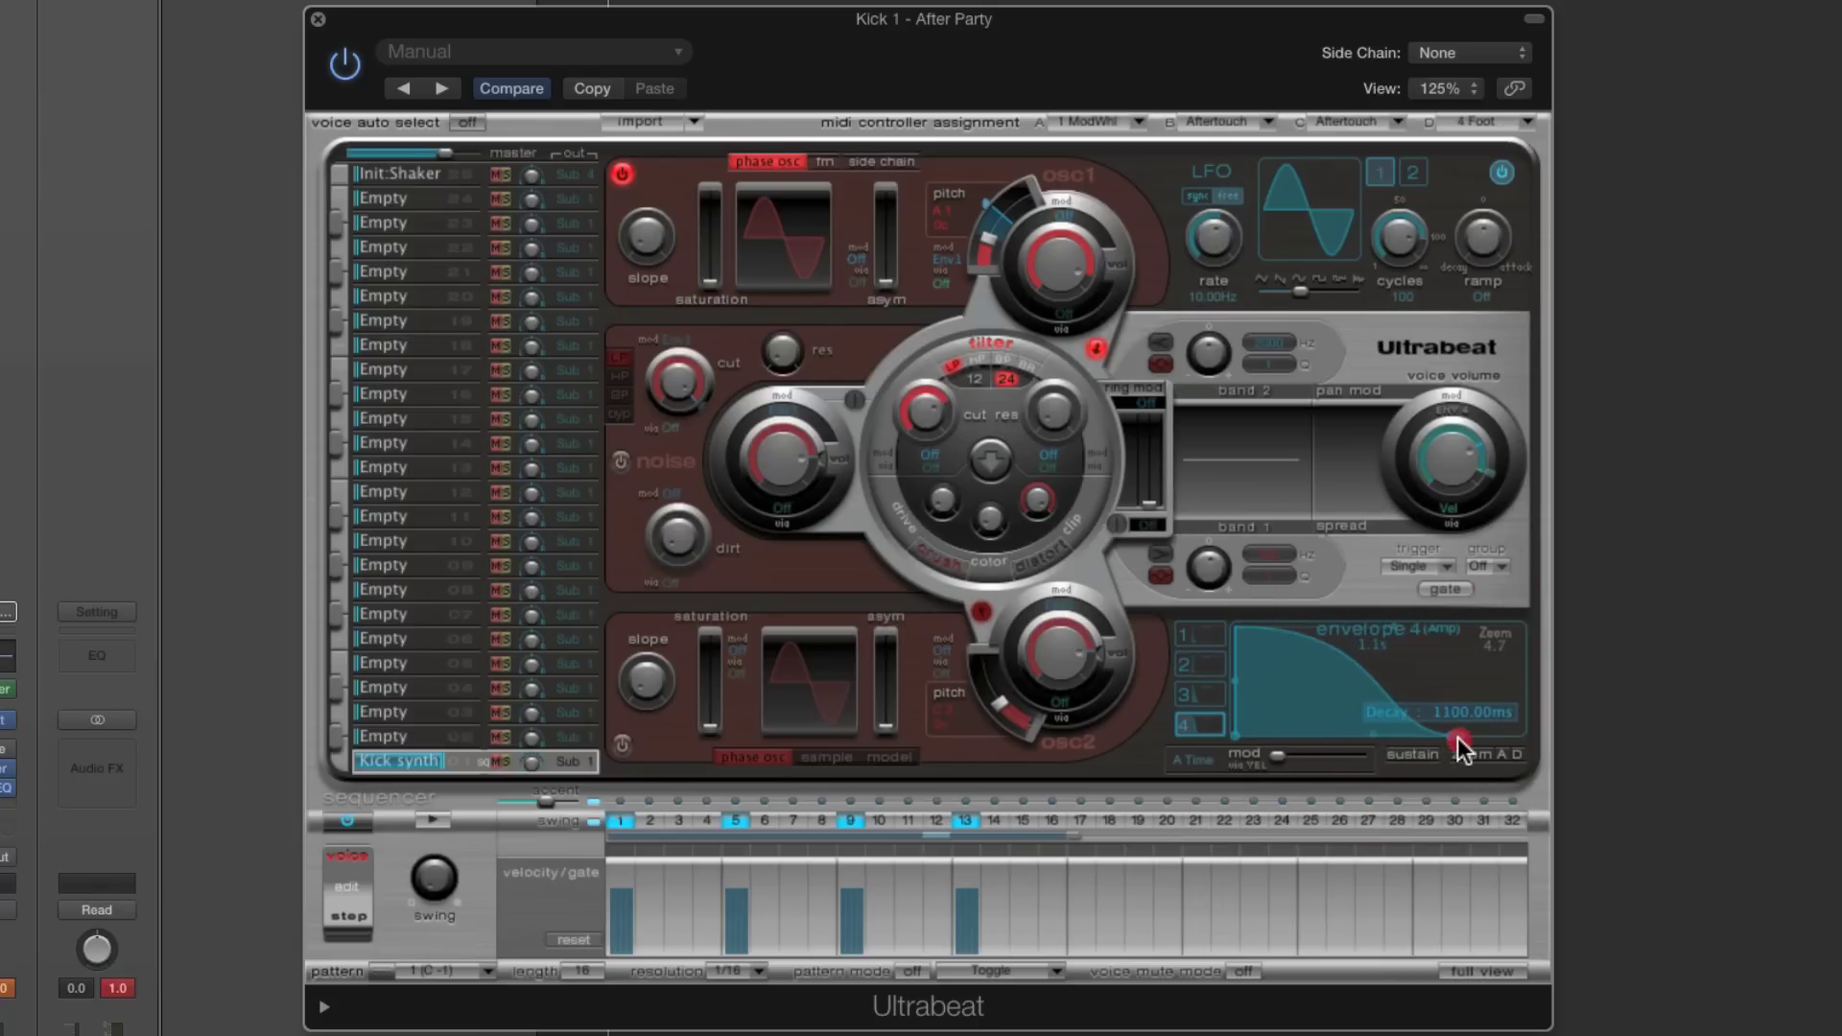
Audition the pattern while shortening envelope 4's decay, then settle its length at 440 ms
click(432, 821)
drag(1458, 733, 1352, 733)
click(432, 820)
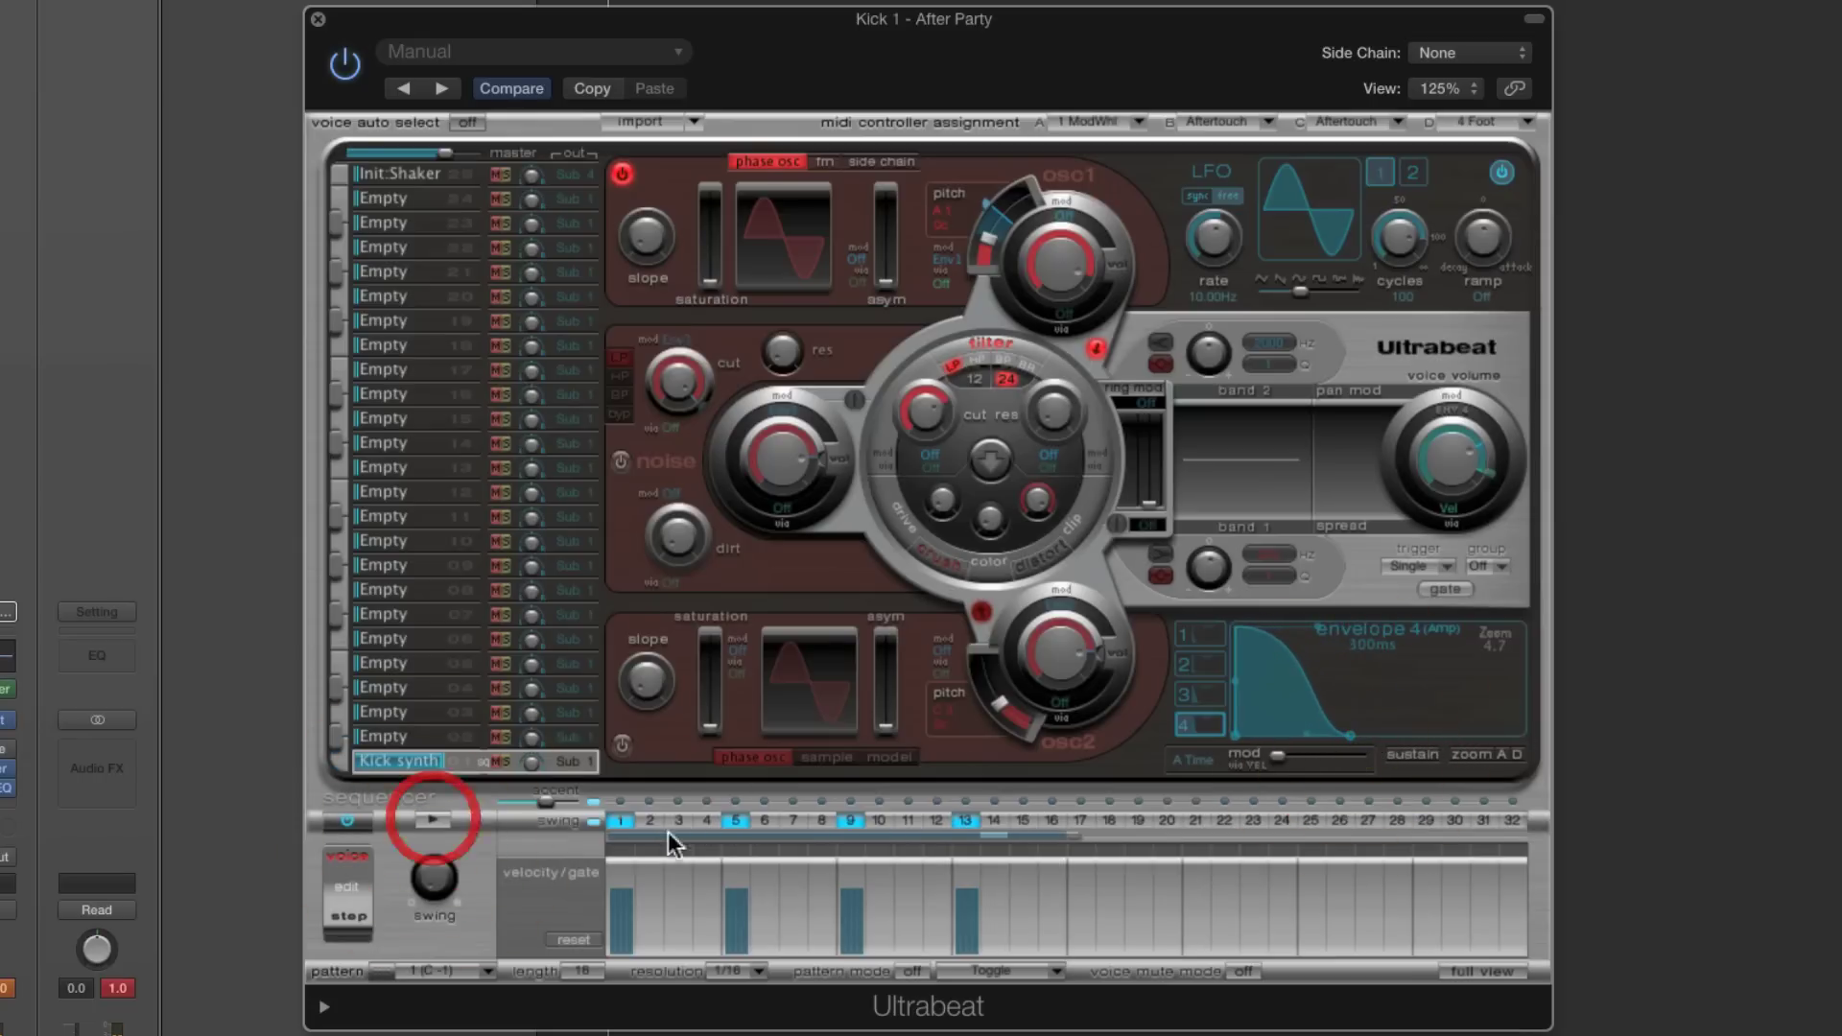
drag(1351, 736, 1374, 736)
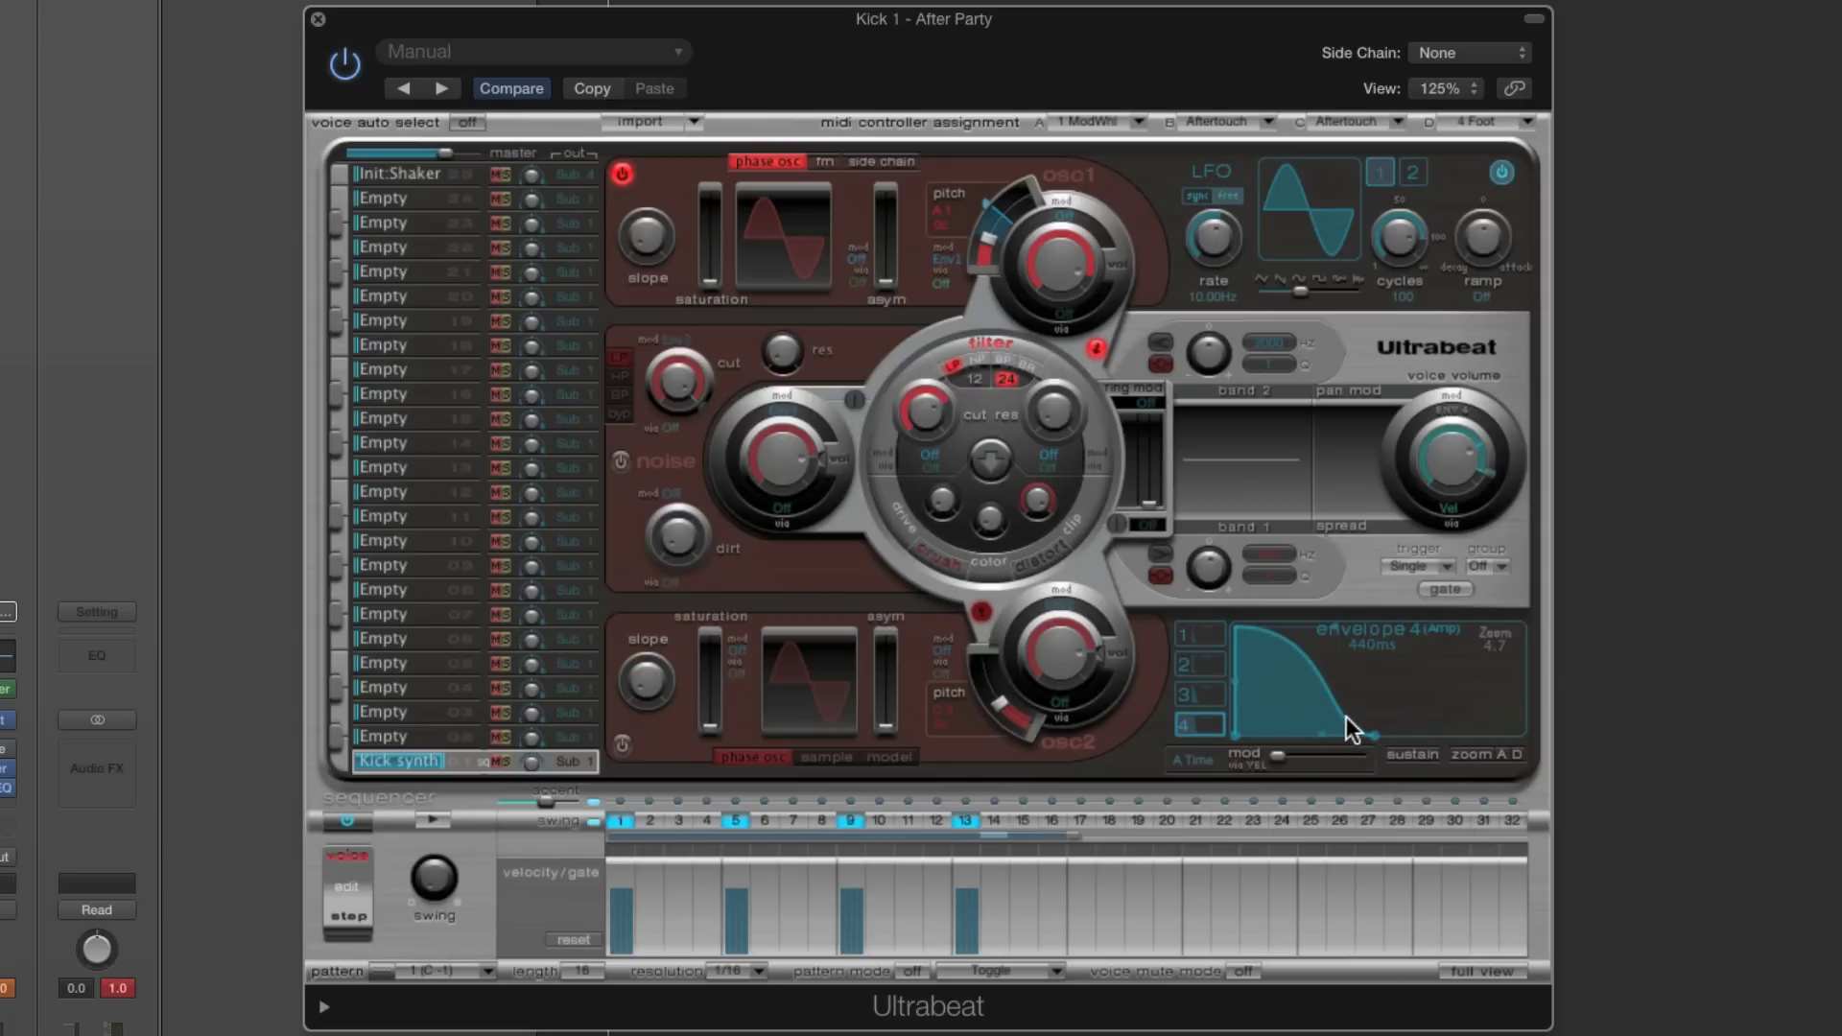
Turn on the noise generator and set its filter cutoff's modulation source to Off
click(626, 465)
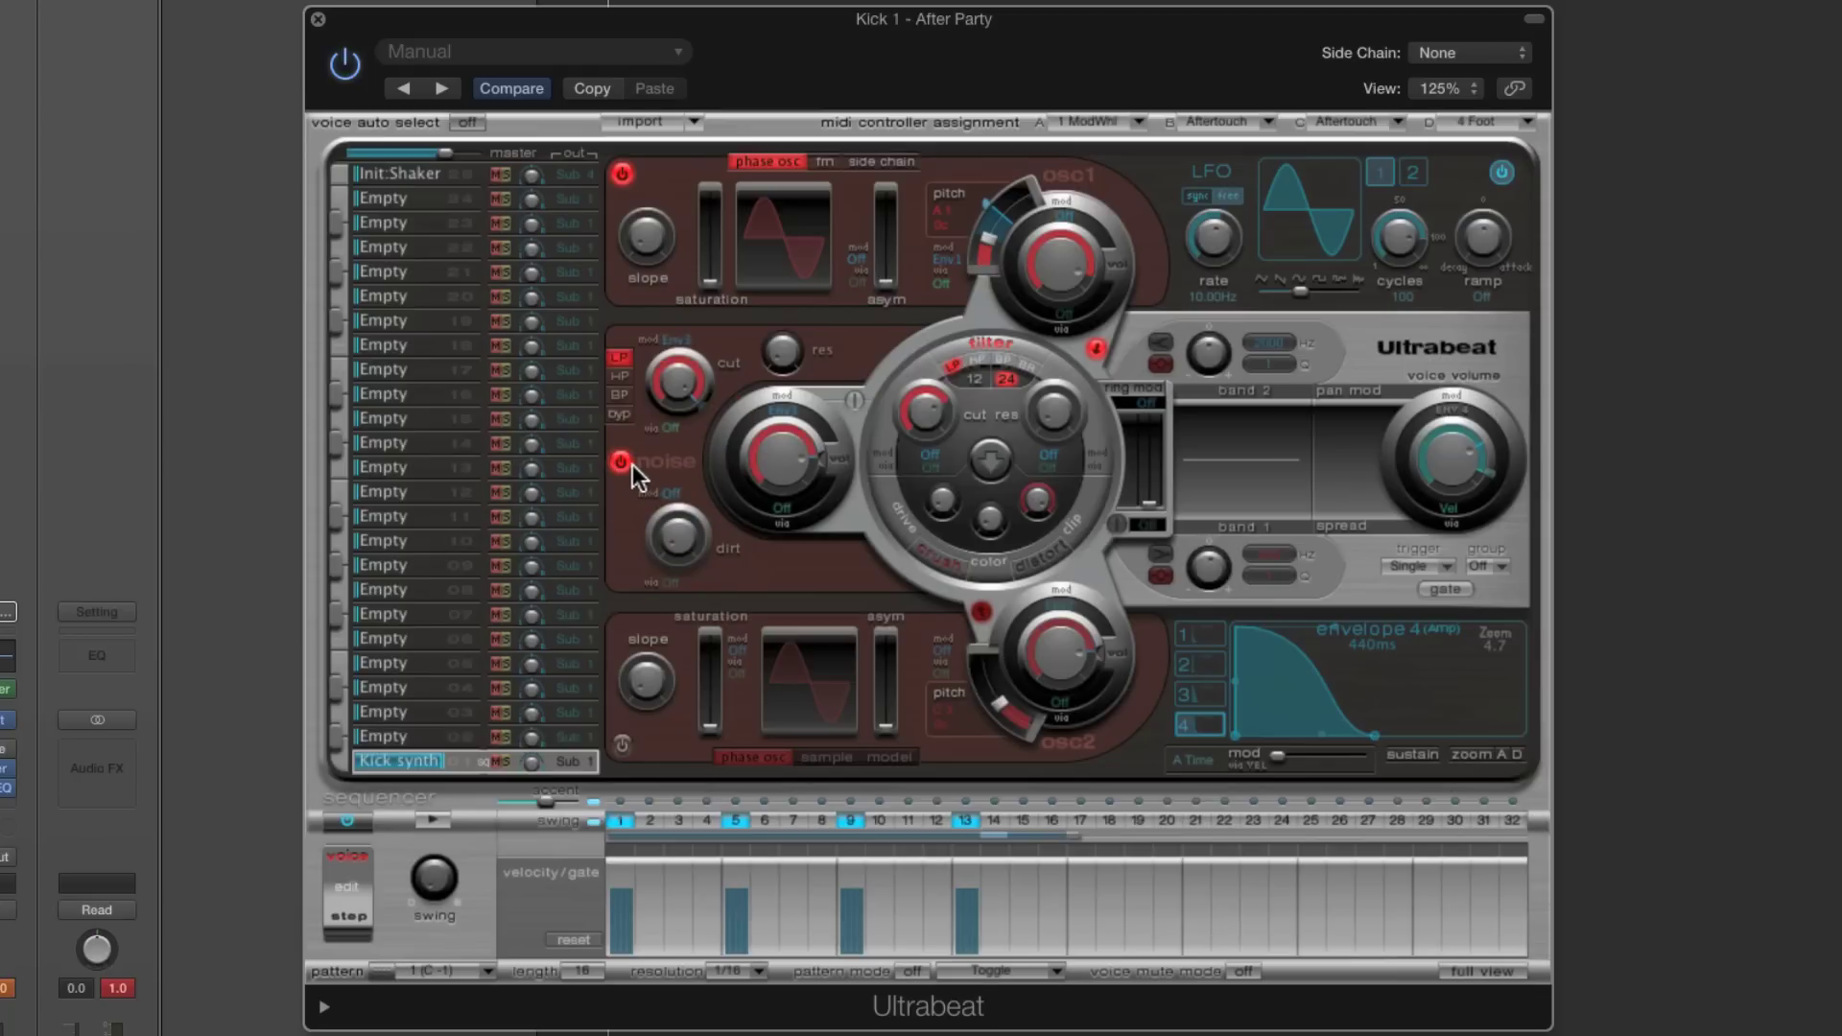
click(676, 341)
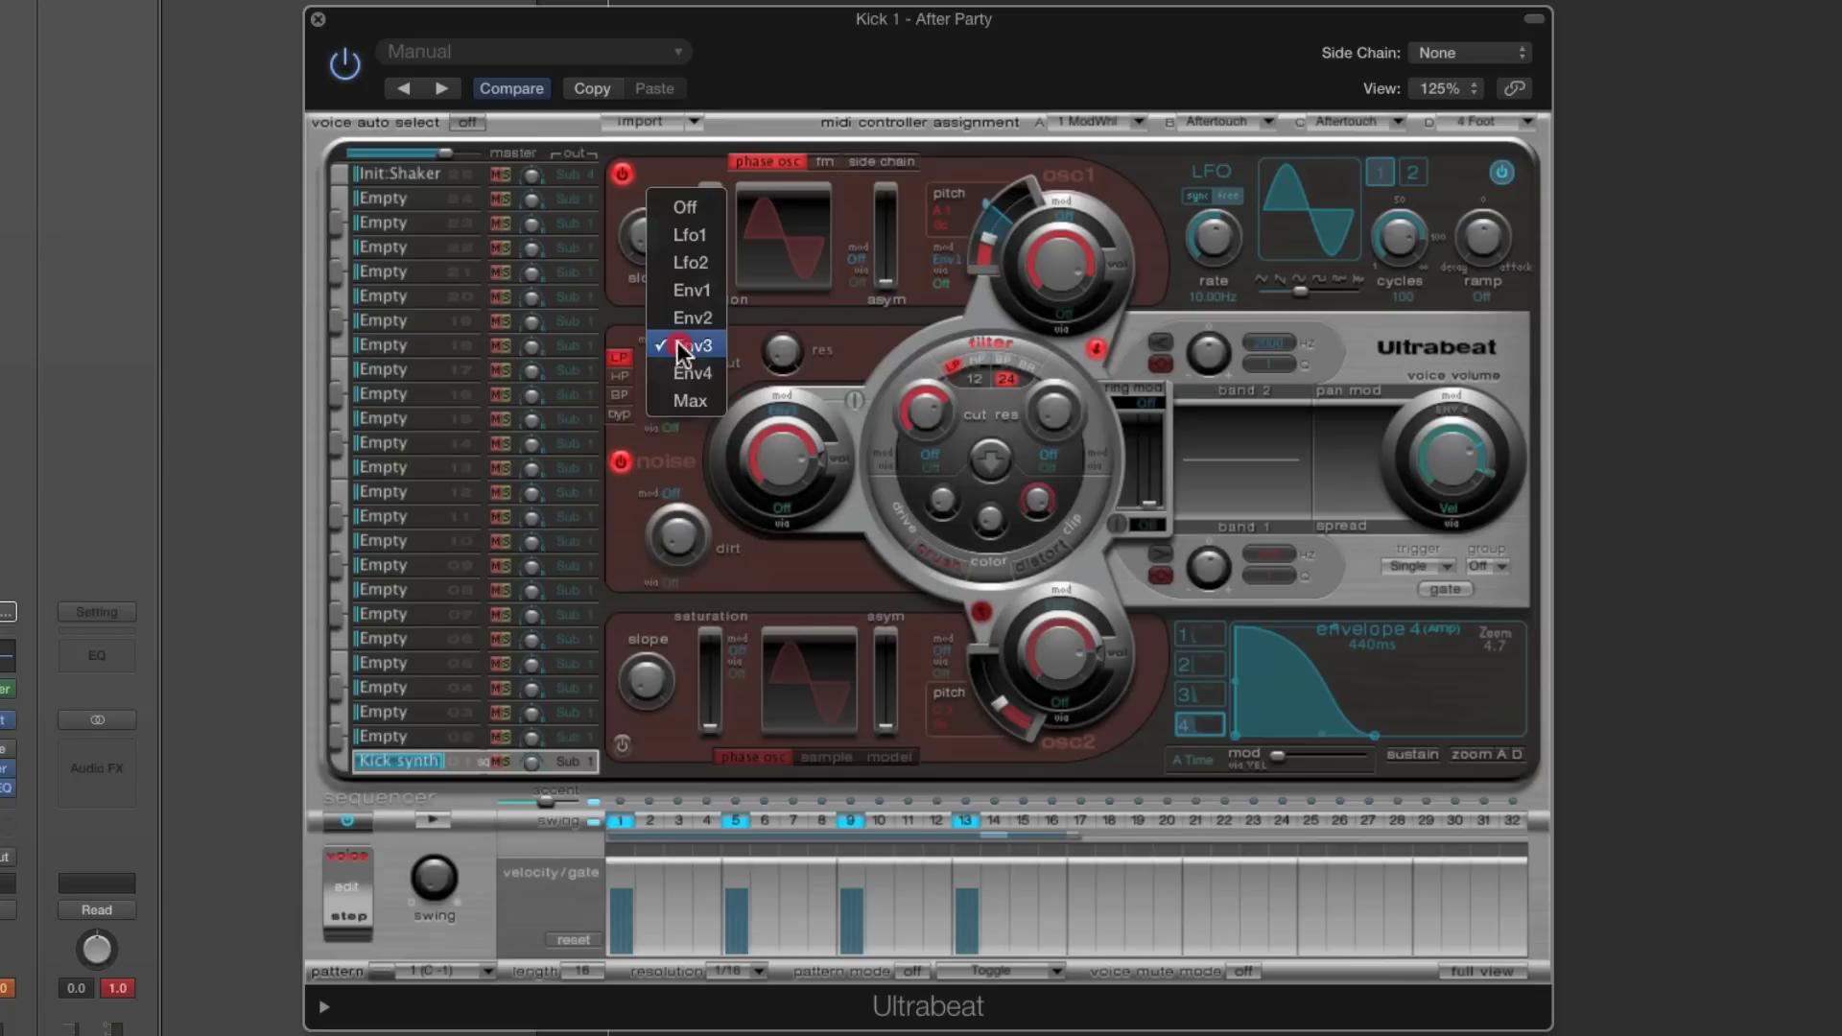
click(685, 207)
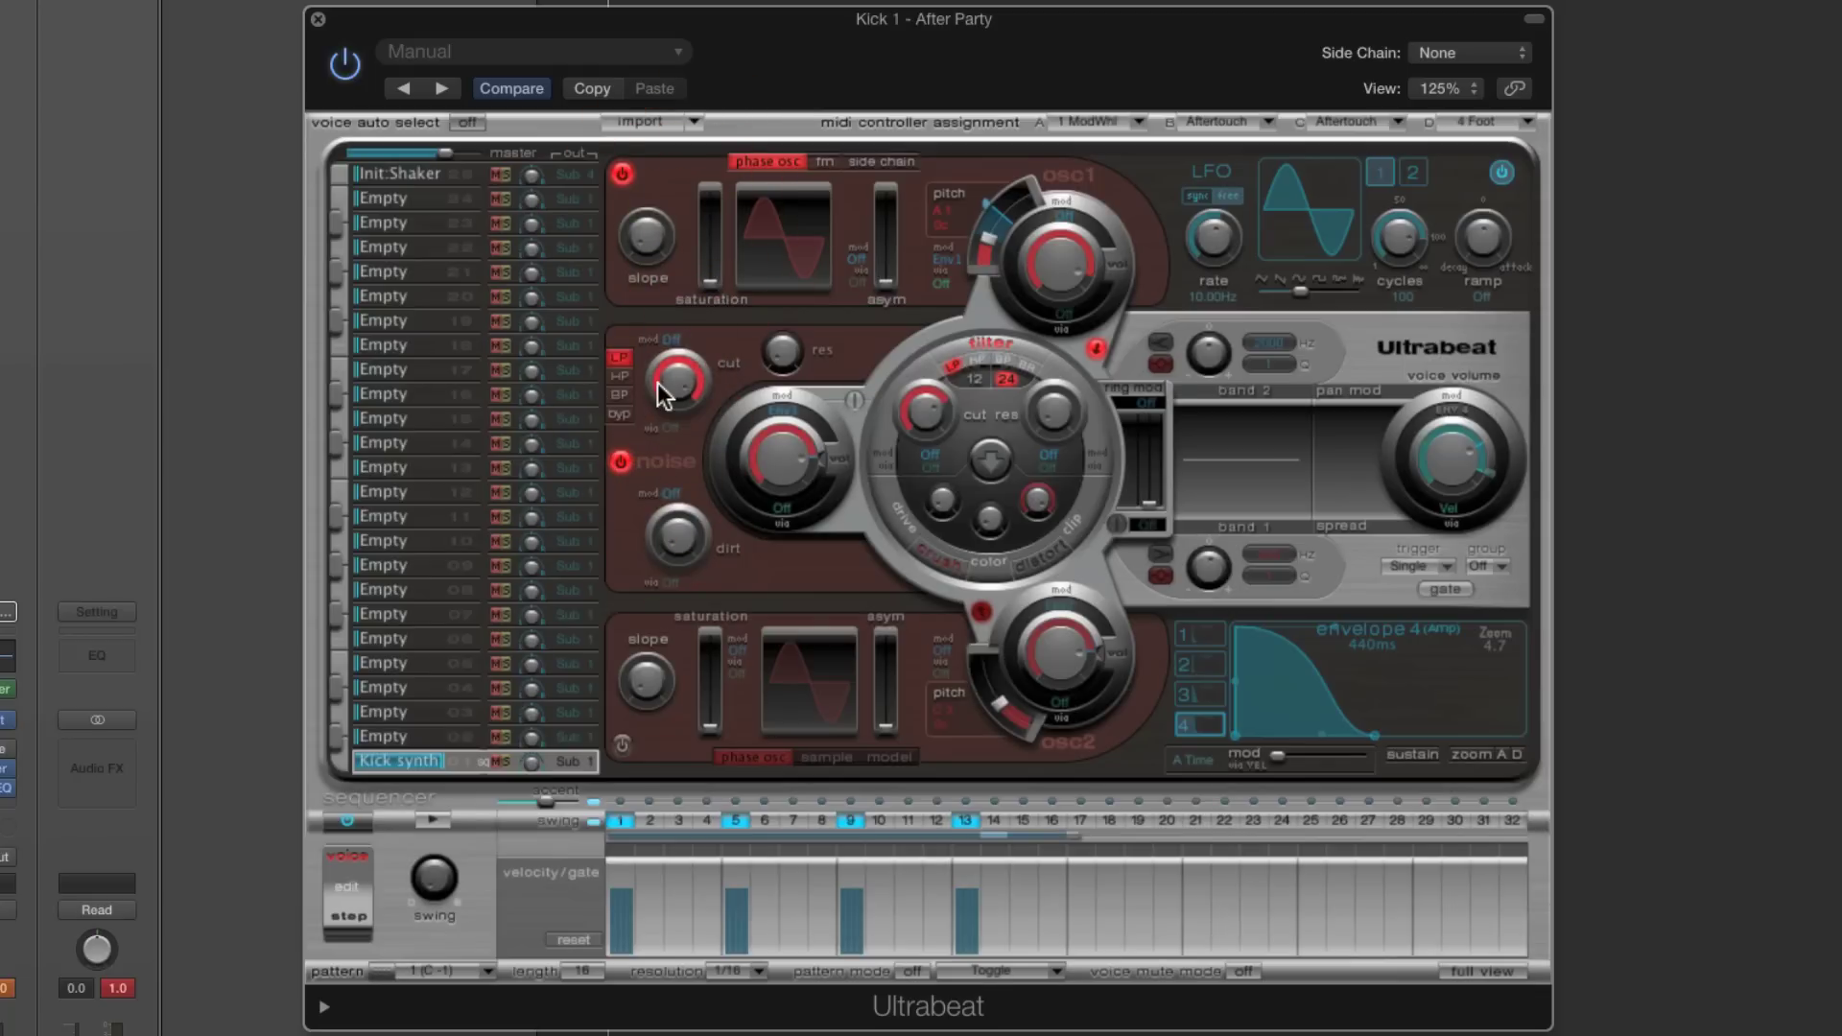
mouse_move(665, 391)
mouse_down()
mouse_move(629, 361)
mouse_move(643, 411)
mouse_up()
Inspect the attack stages of envelopes 3 and 4, with the envelope display zoomed to 7.2
click(1197, 689)
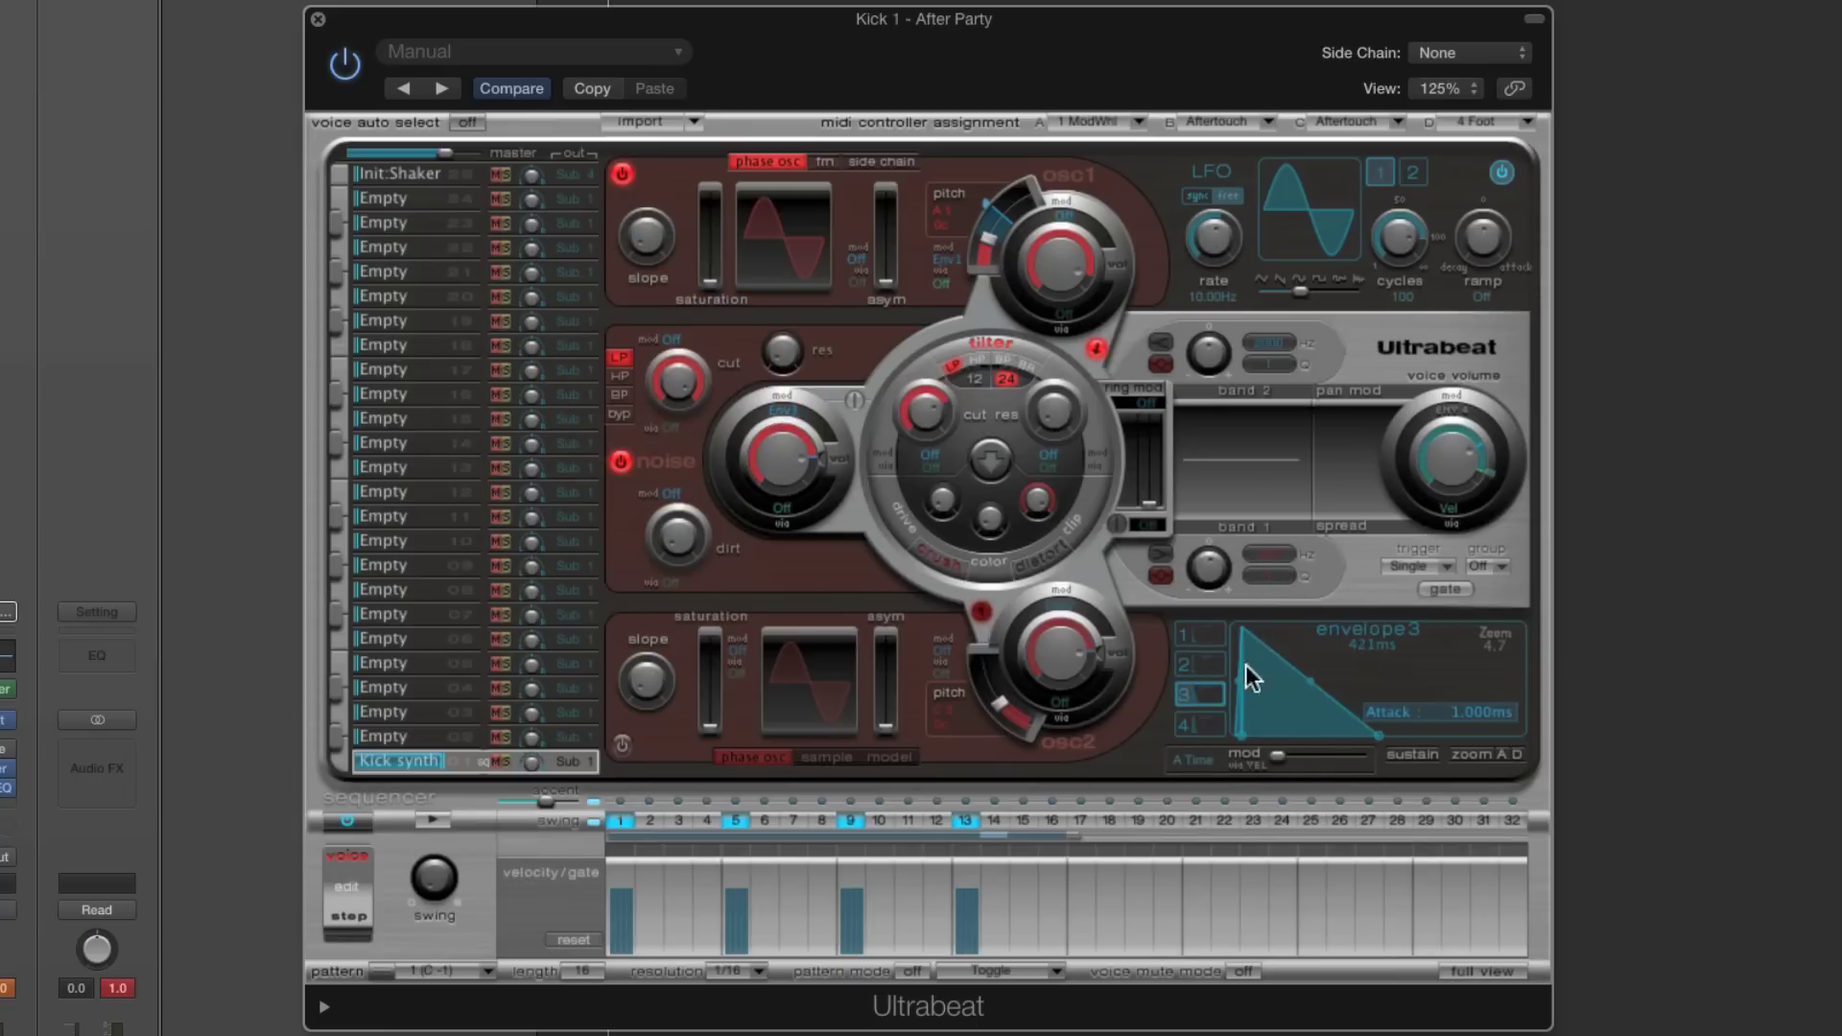
click(1236, 735)
click(1197, 726)
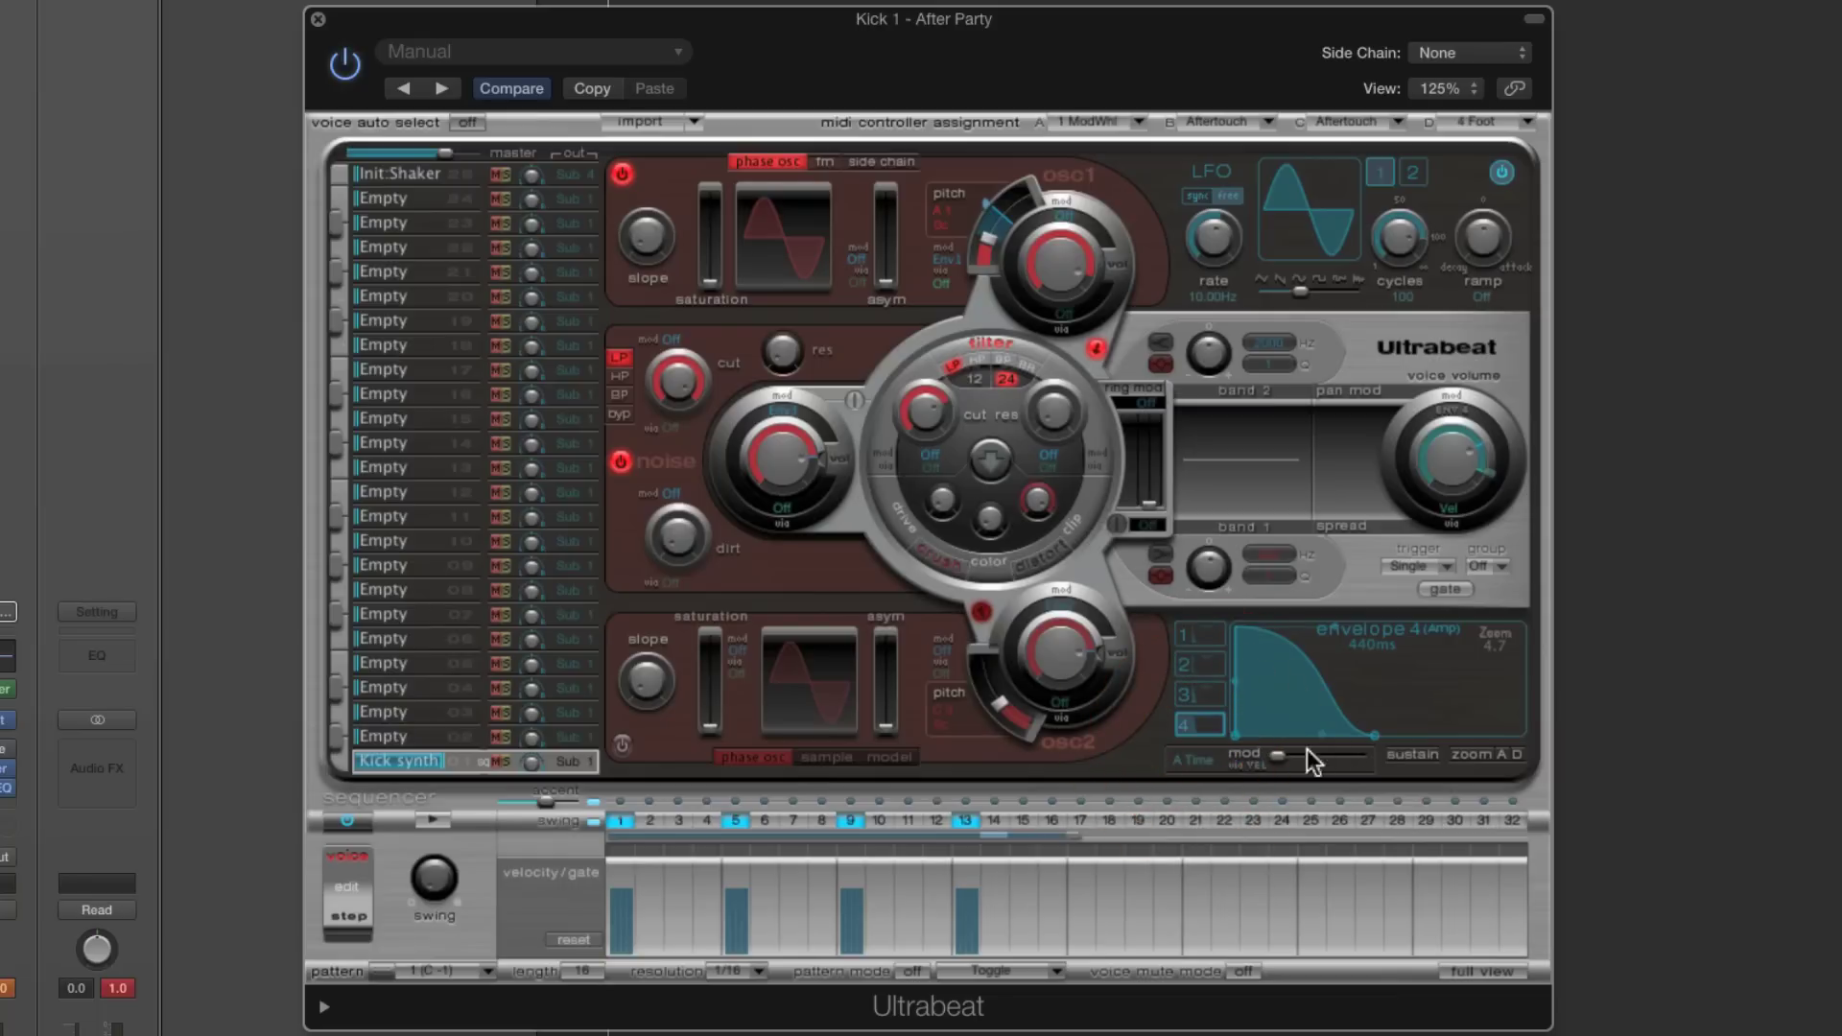
drag(1496, 645, 1554, 646)
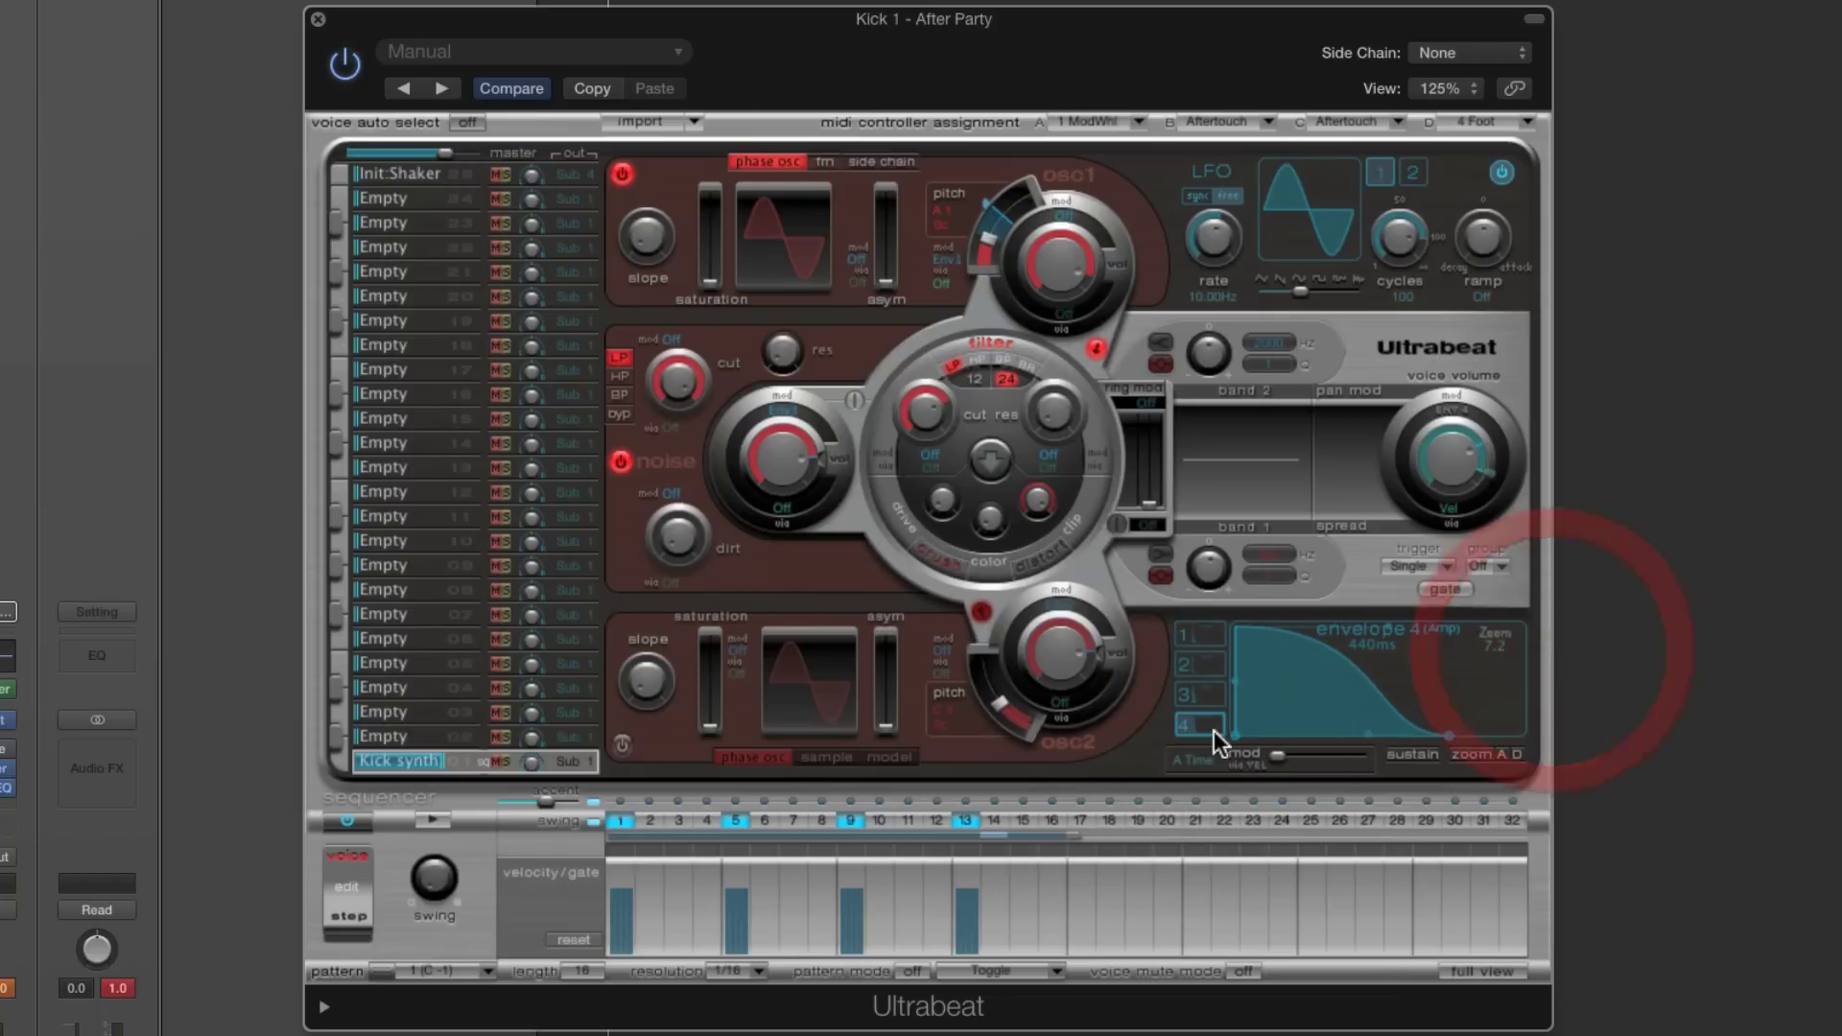
mouse_move(1233, 730)
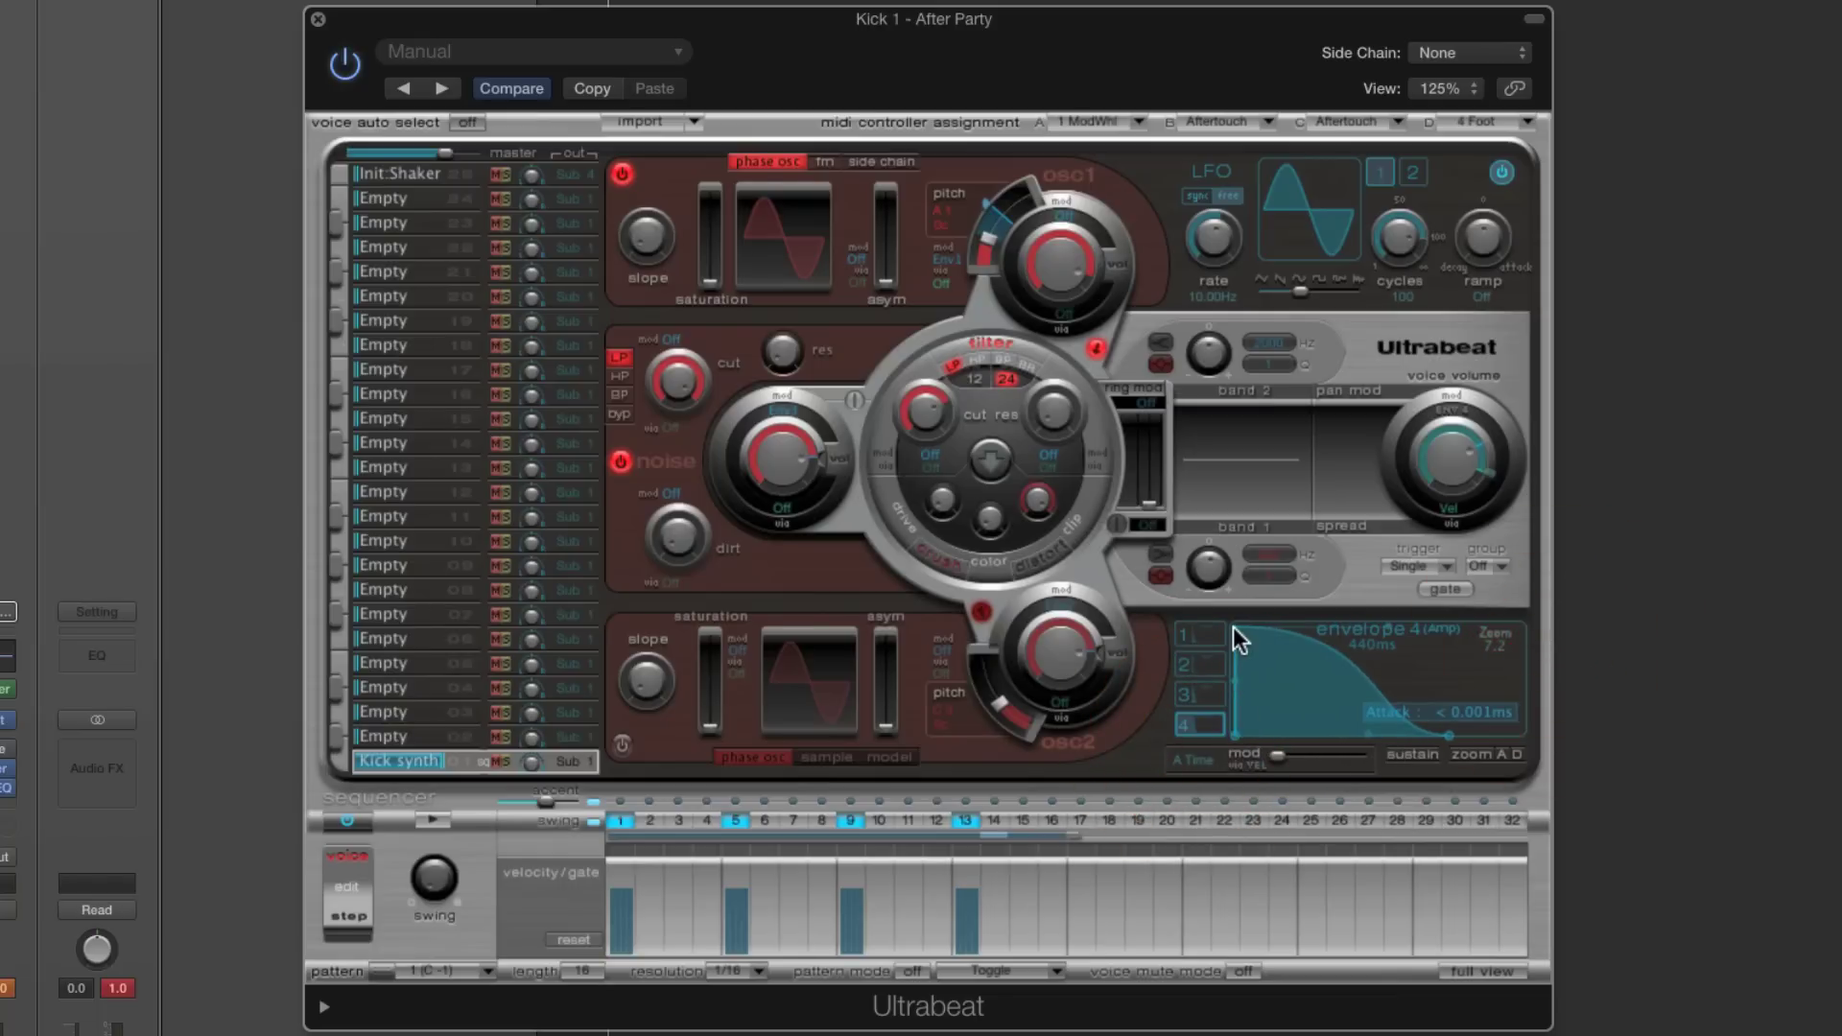
Try an attack of 31 ms and a decay of 120 ms on envelope 3 and audition the pattern
click(1211, 686)
drag(1235, 734, 1309, 734)
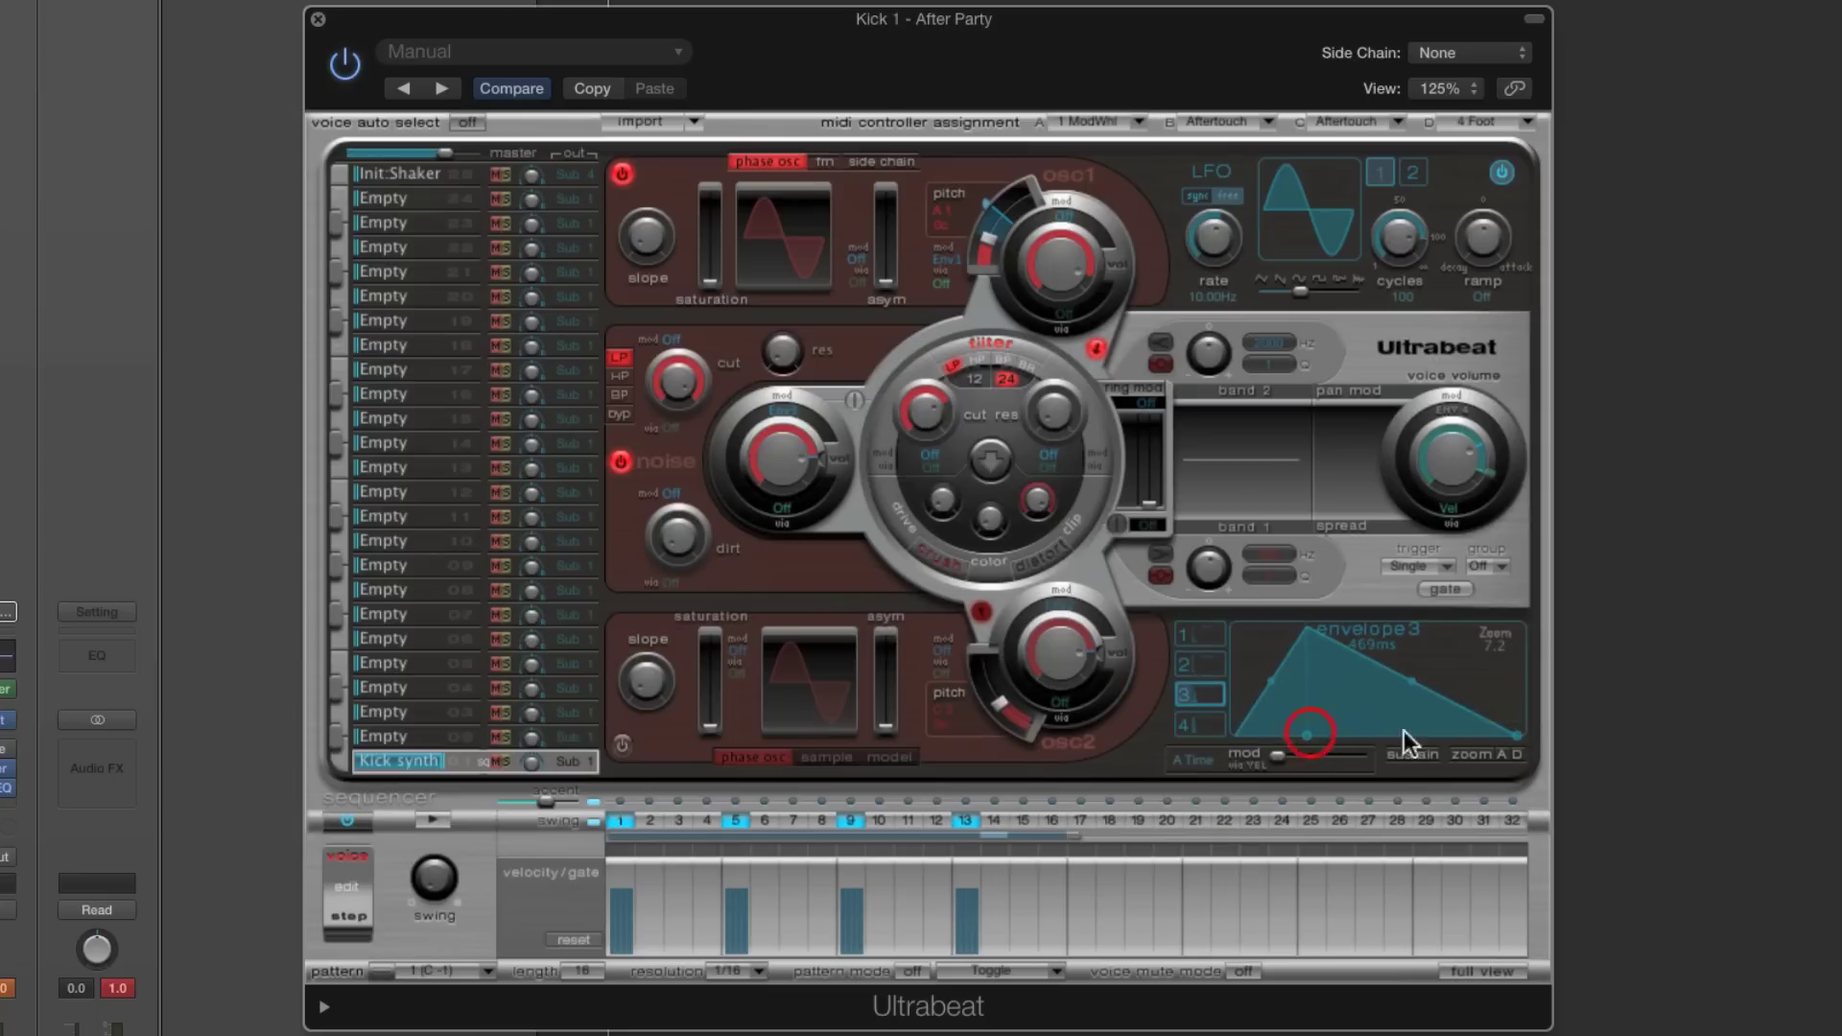
drag(1514, 734, 1418, 735)
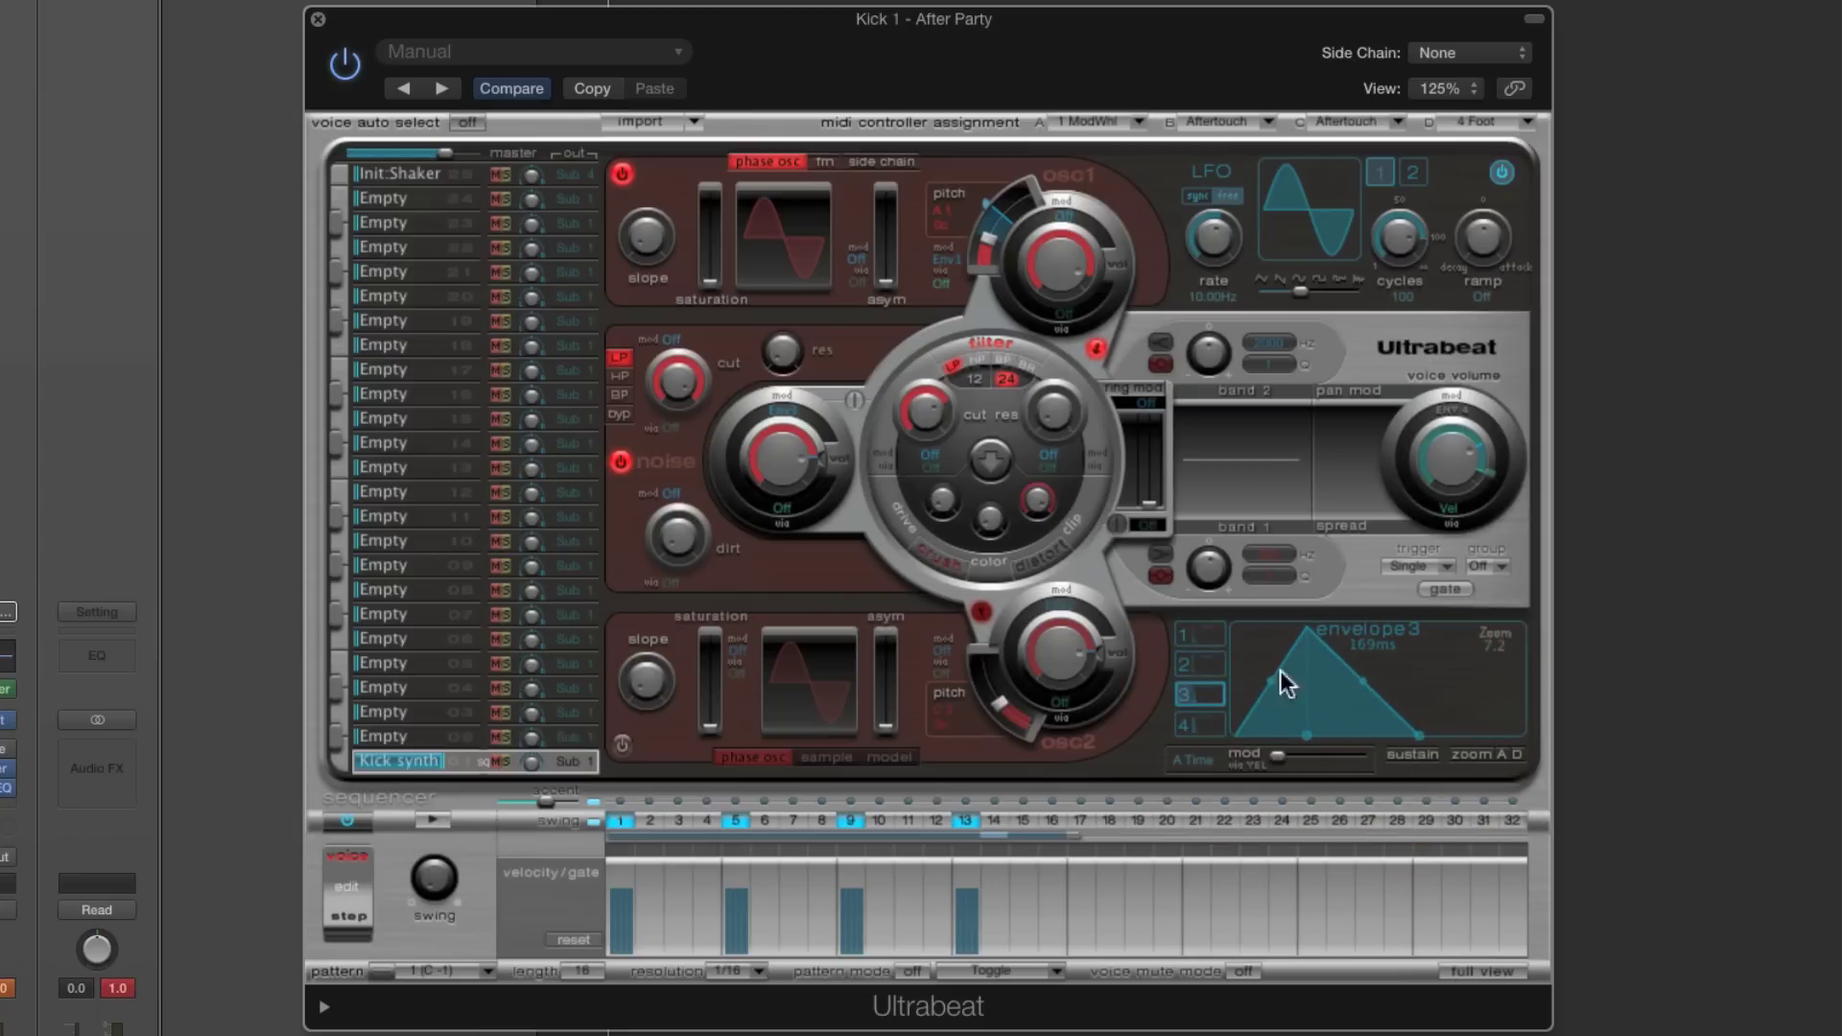
click(1211, 724)
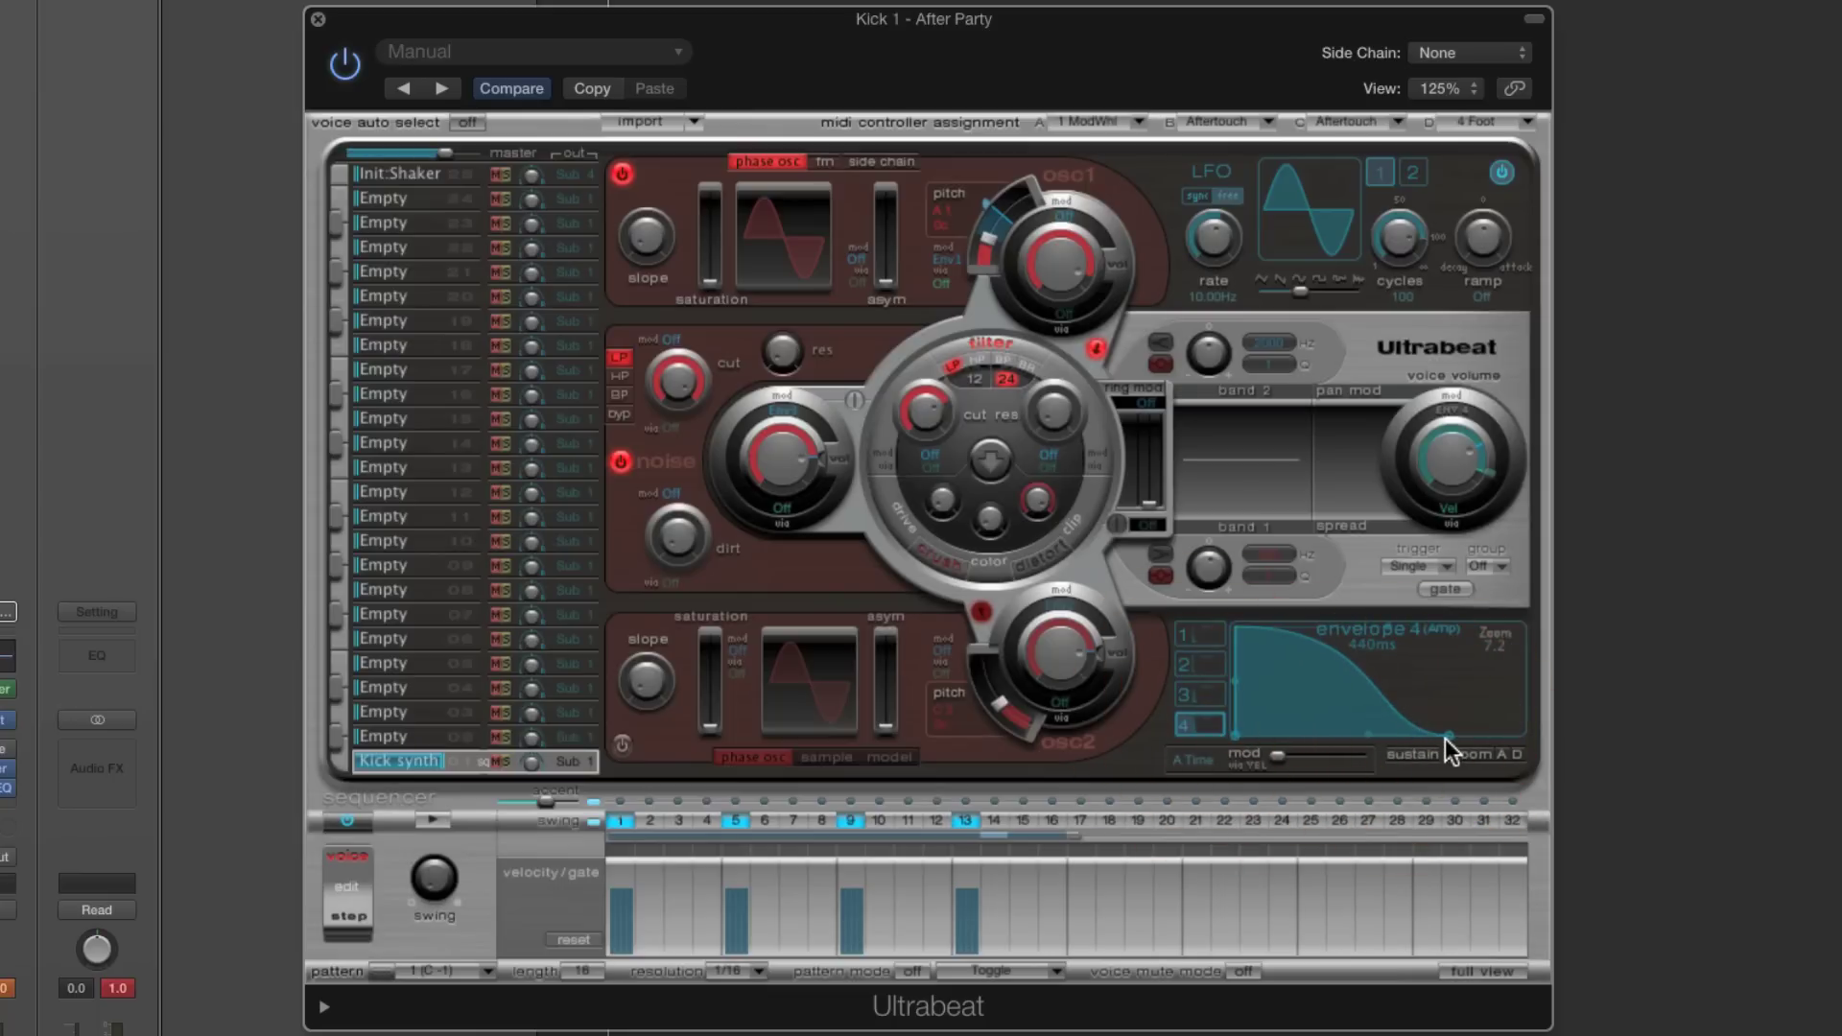
click(1201, 665)
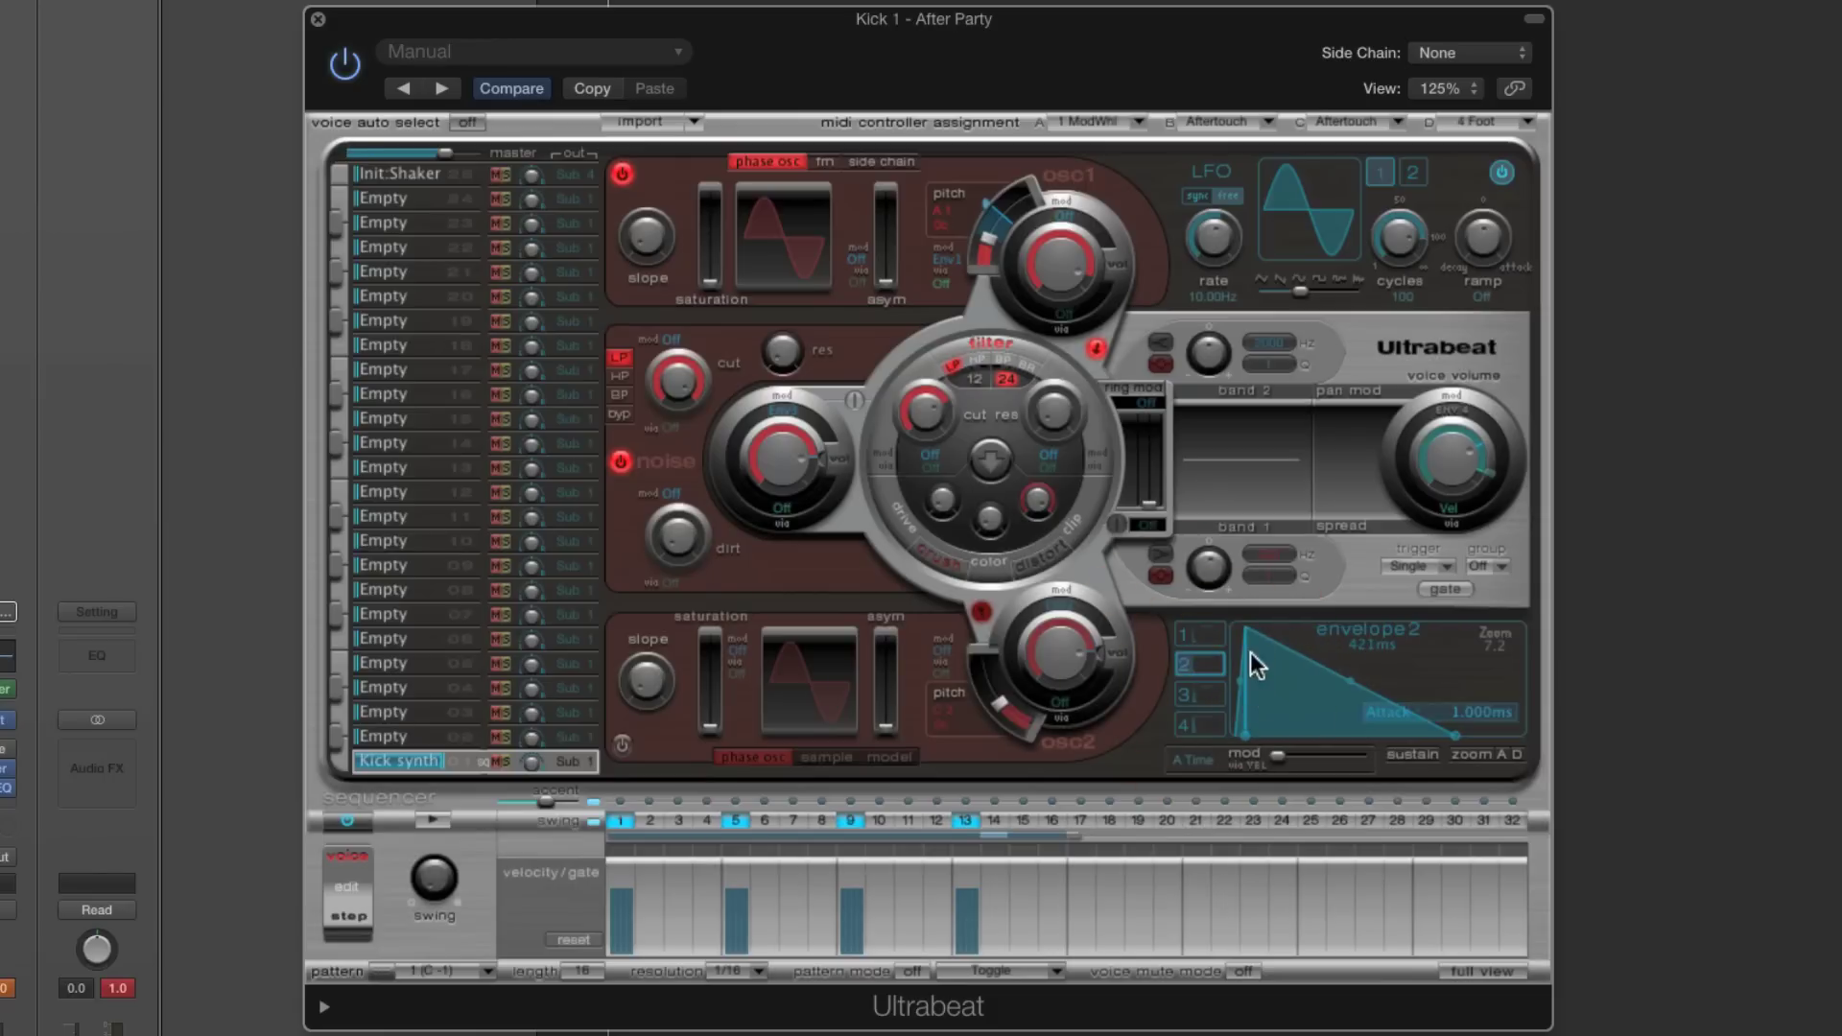
click(1207, 696)
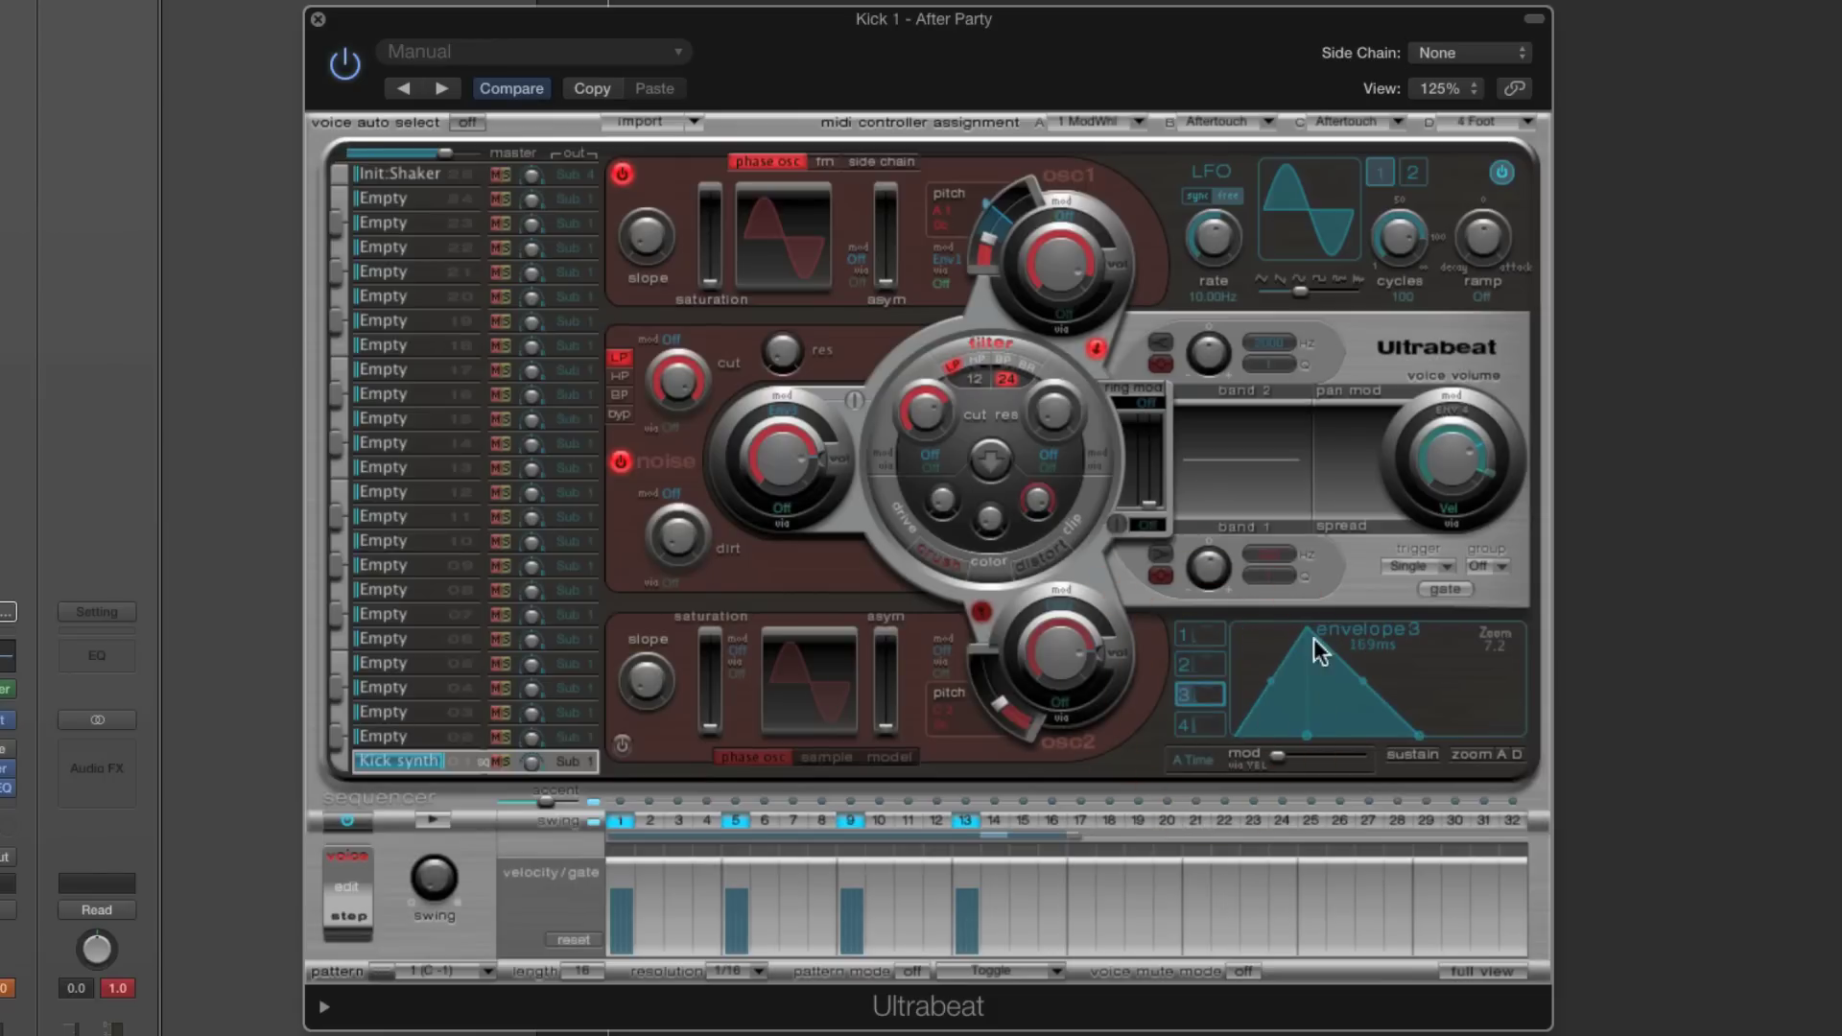
drag(1306, 733, 1290, 741)
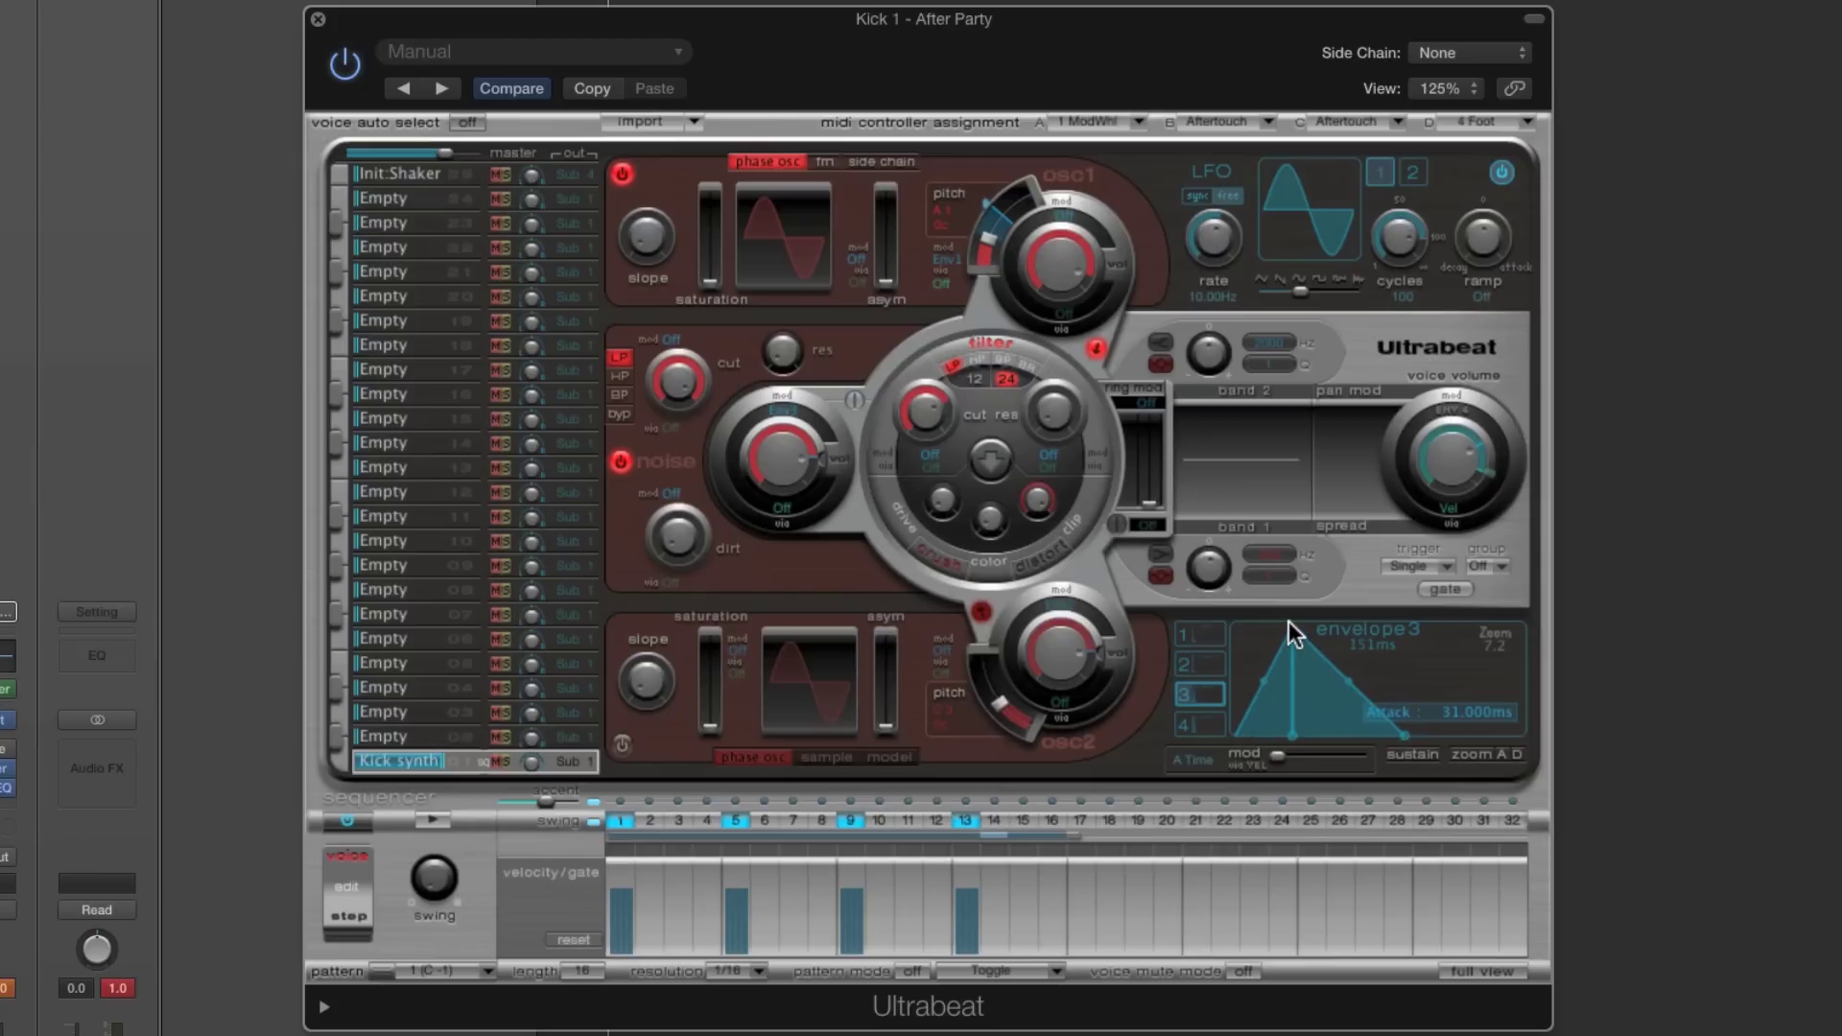
click(431, 818)
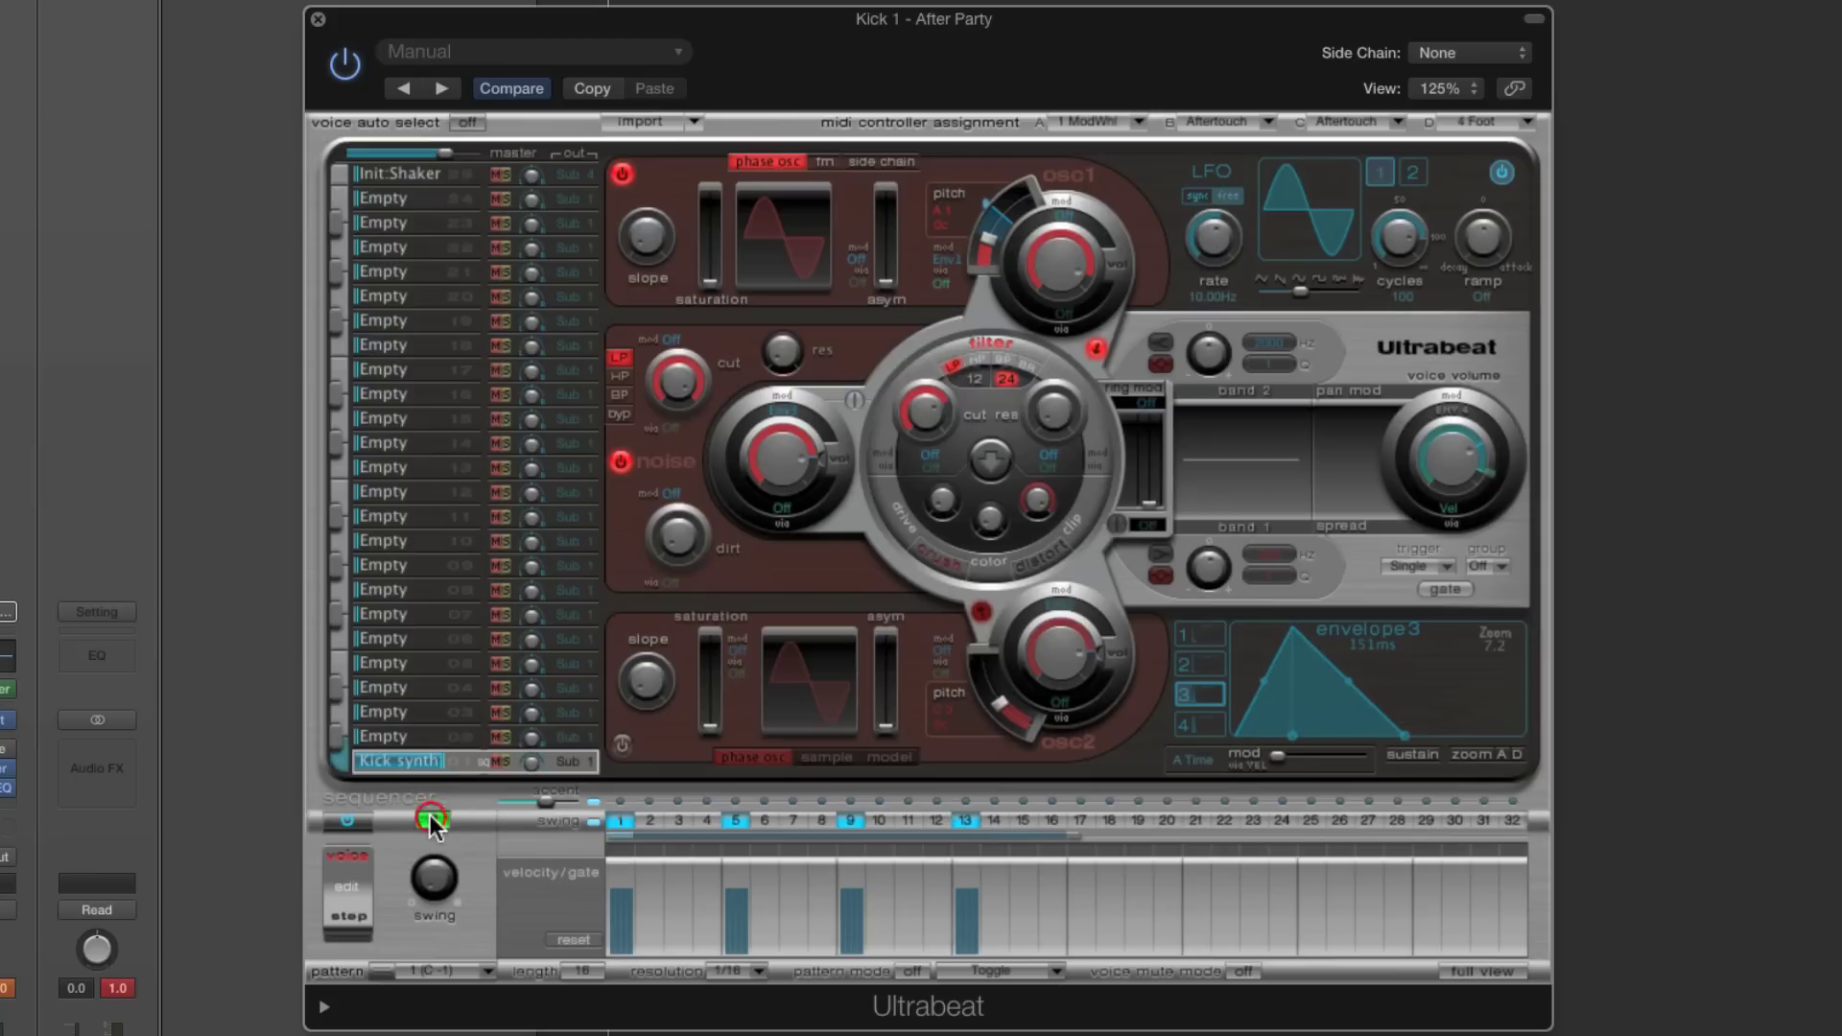
Remove envelope 3's attack, shape its decay into a steep curve 99 ms long, and stop the pattern
drag(1234, 740, 1273, 753)
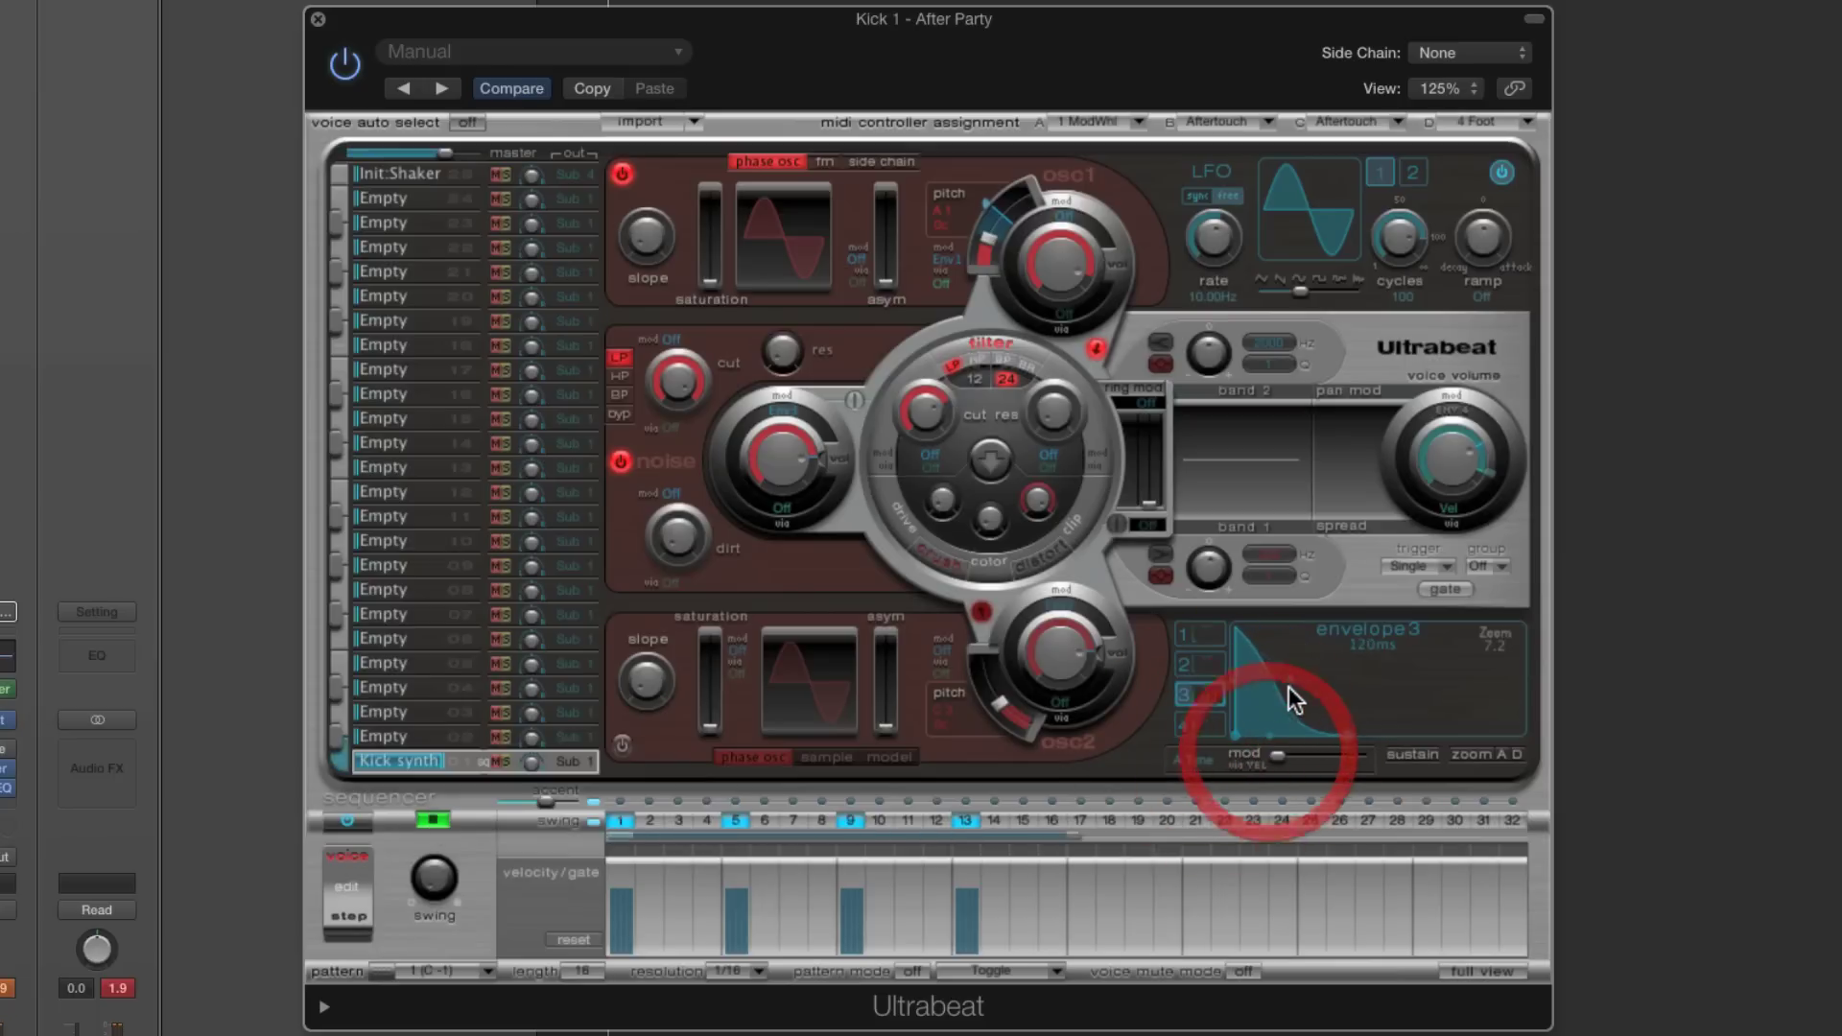
drag(1245, 645, 1417, 736)
click(1247, 743)
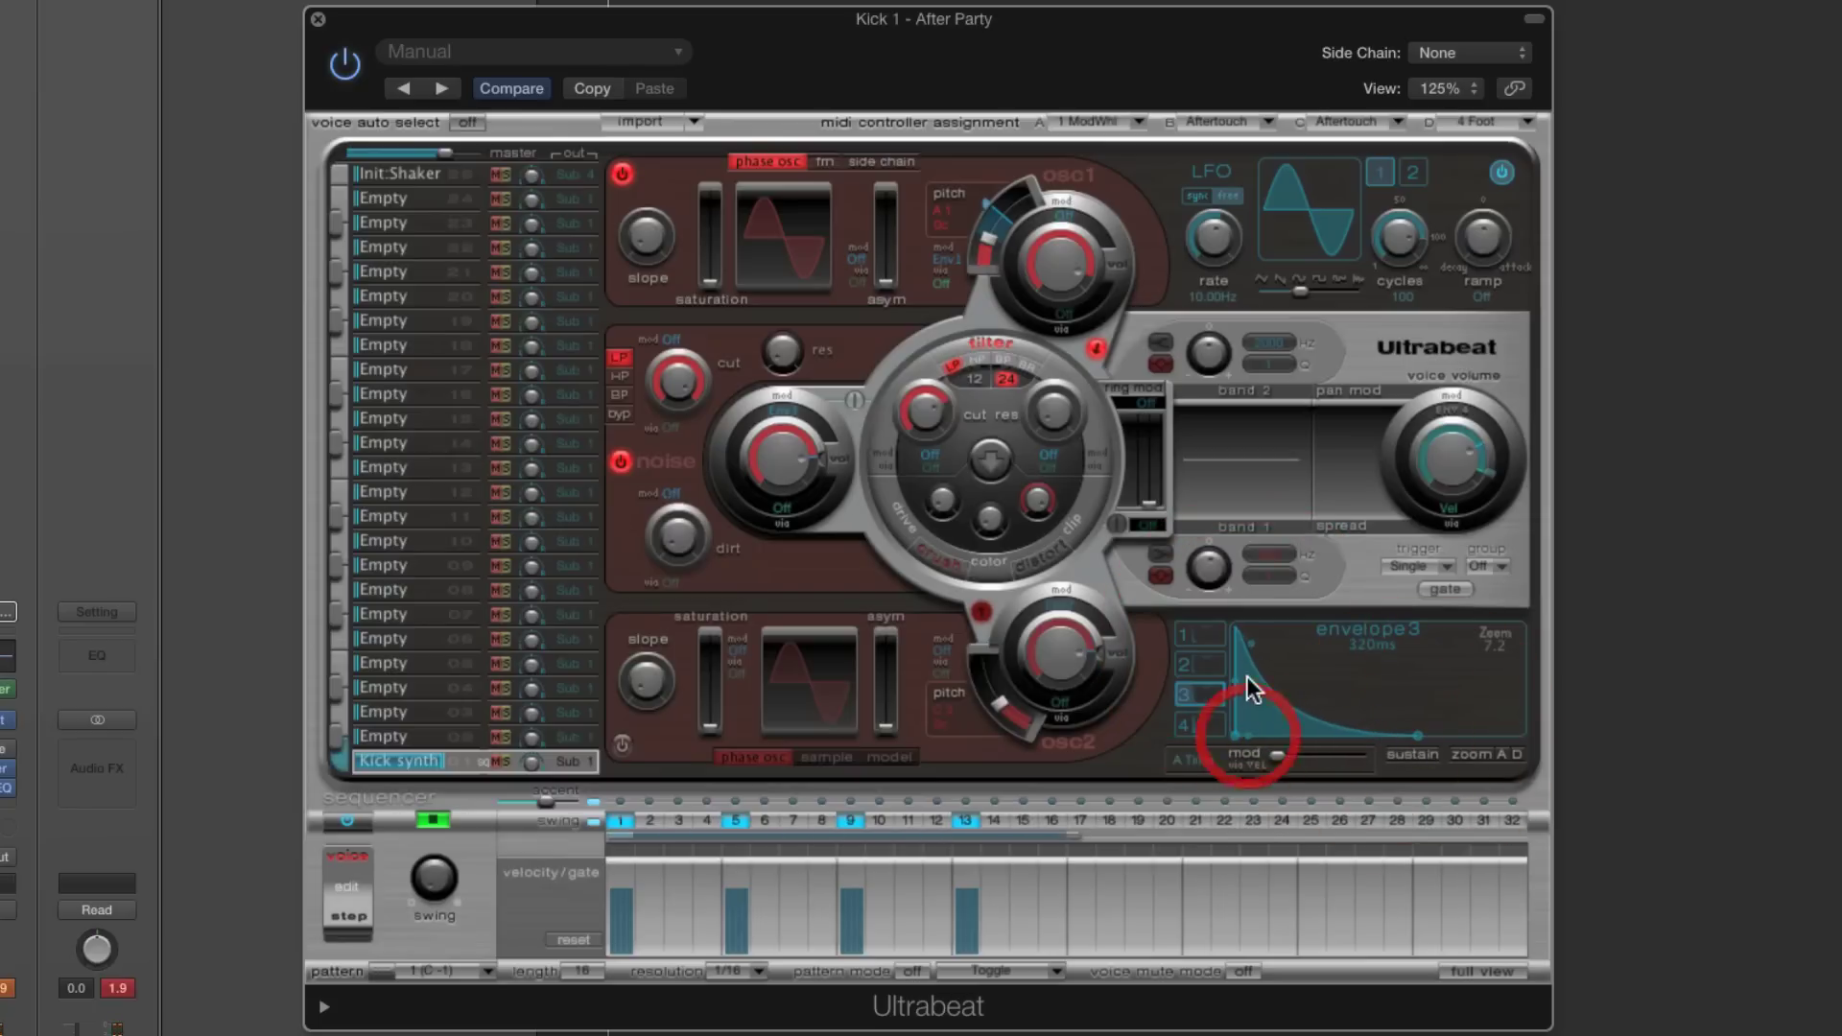
drag(1228, 649, 1234, 660)
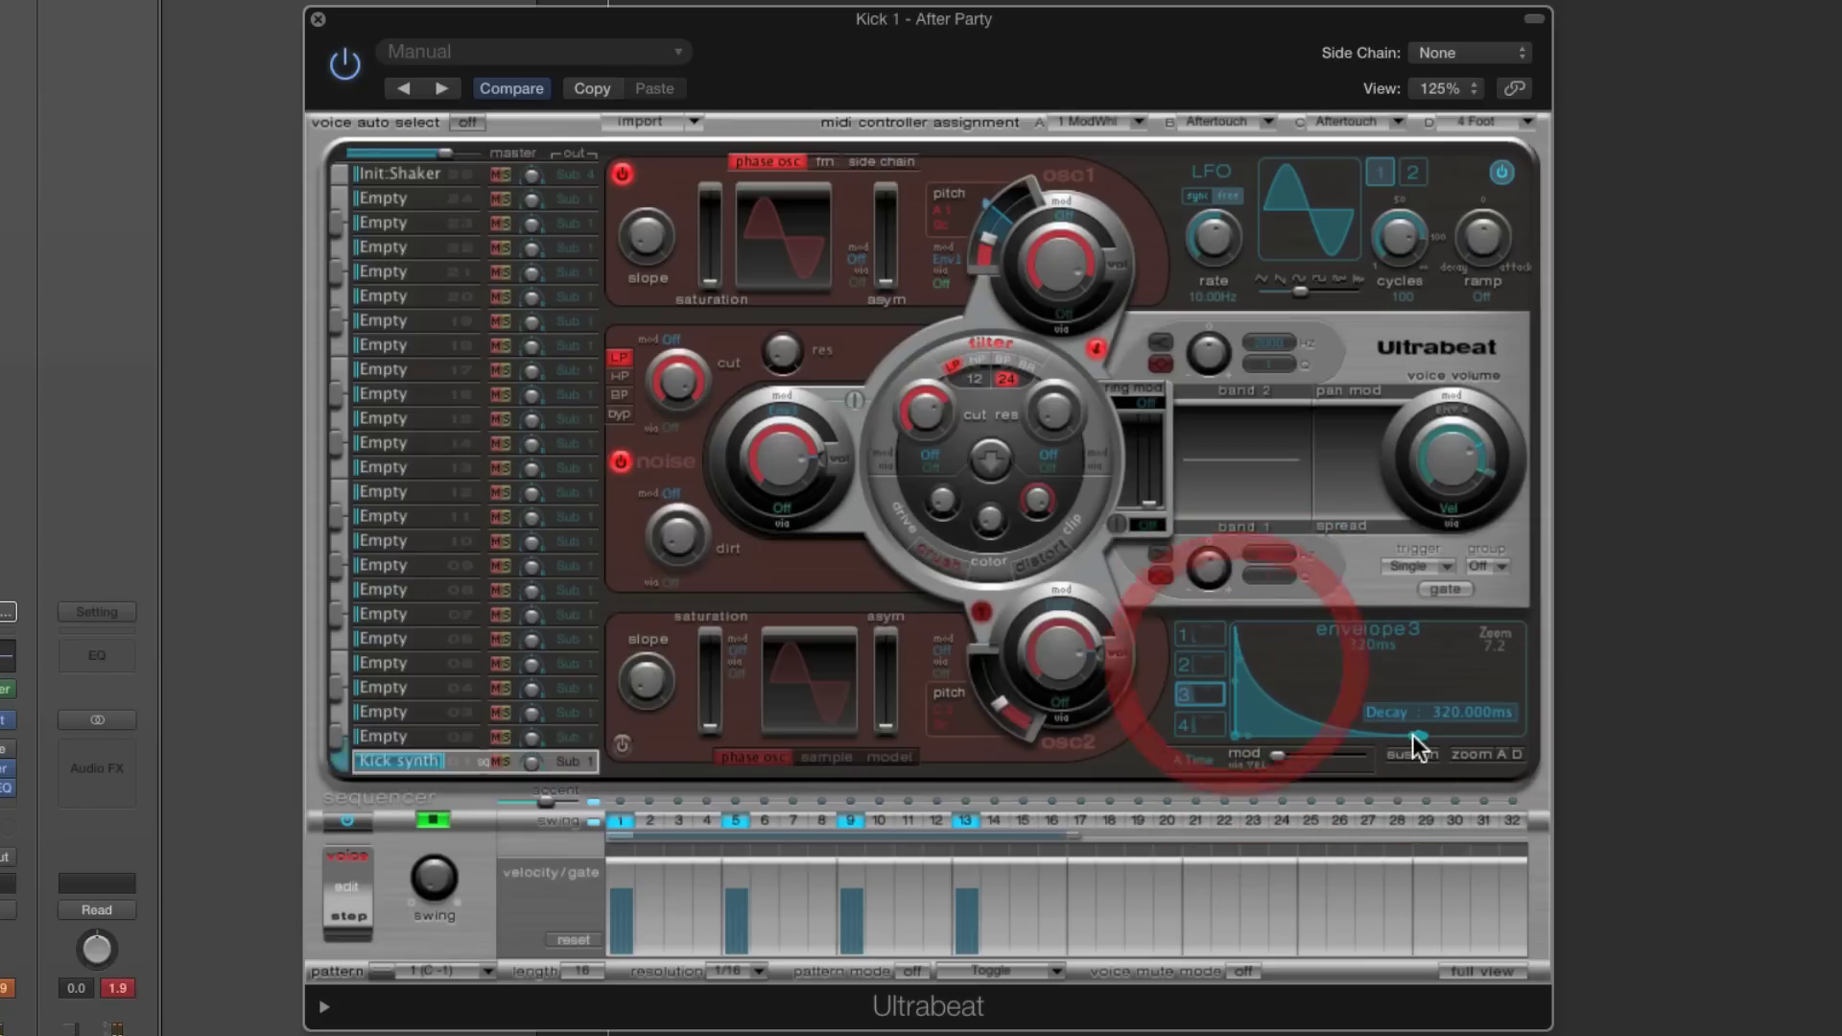
drag(1412, 736, 1333, 744)
click(445, 821)
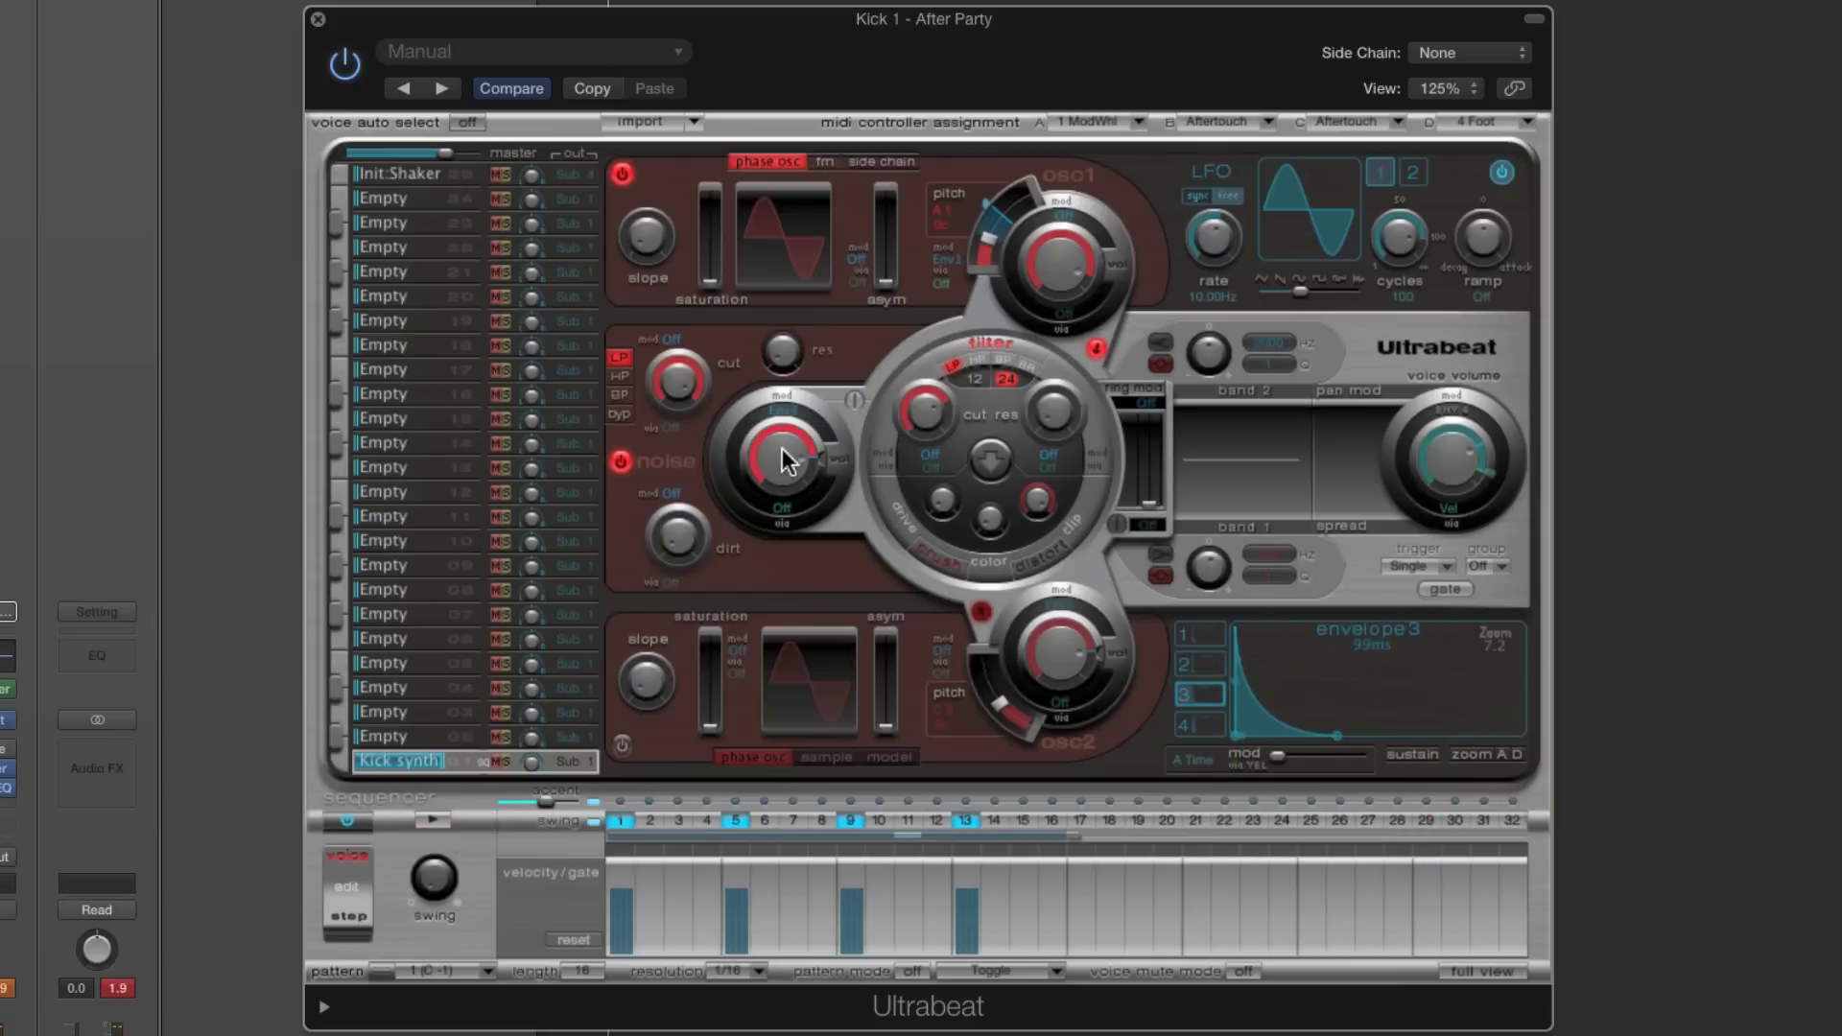
Turn the noise generator's base volume down to its minimum
drag(781, 447, 834, 641)
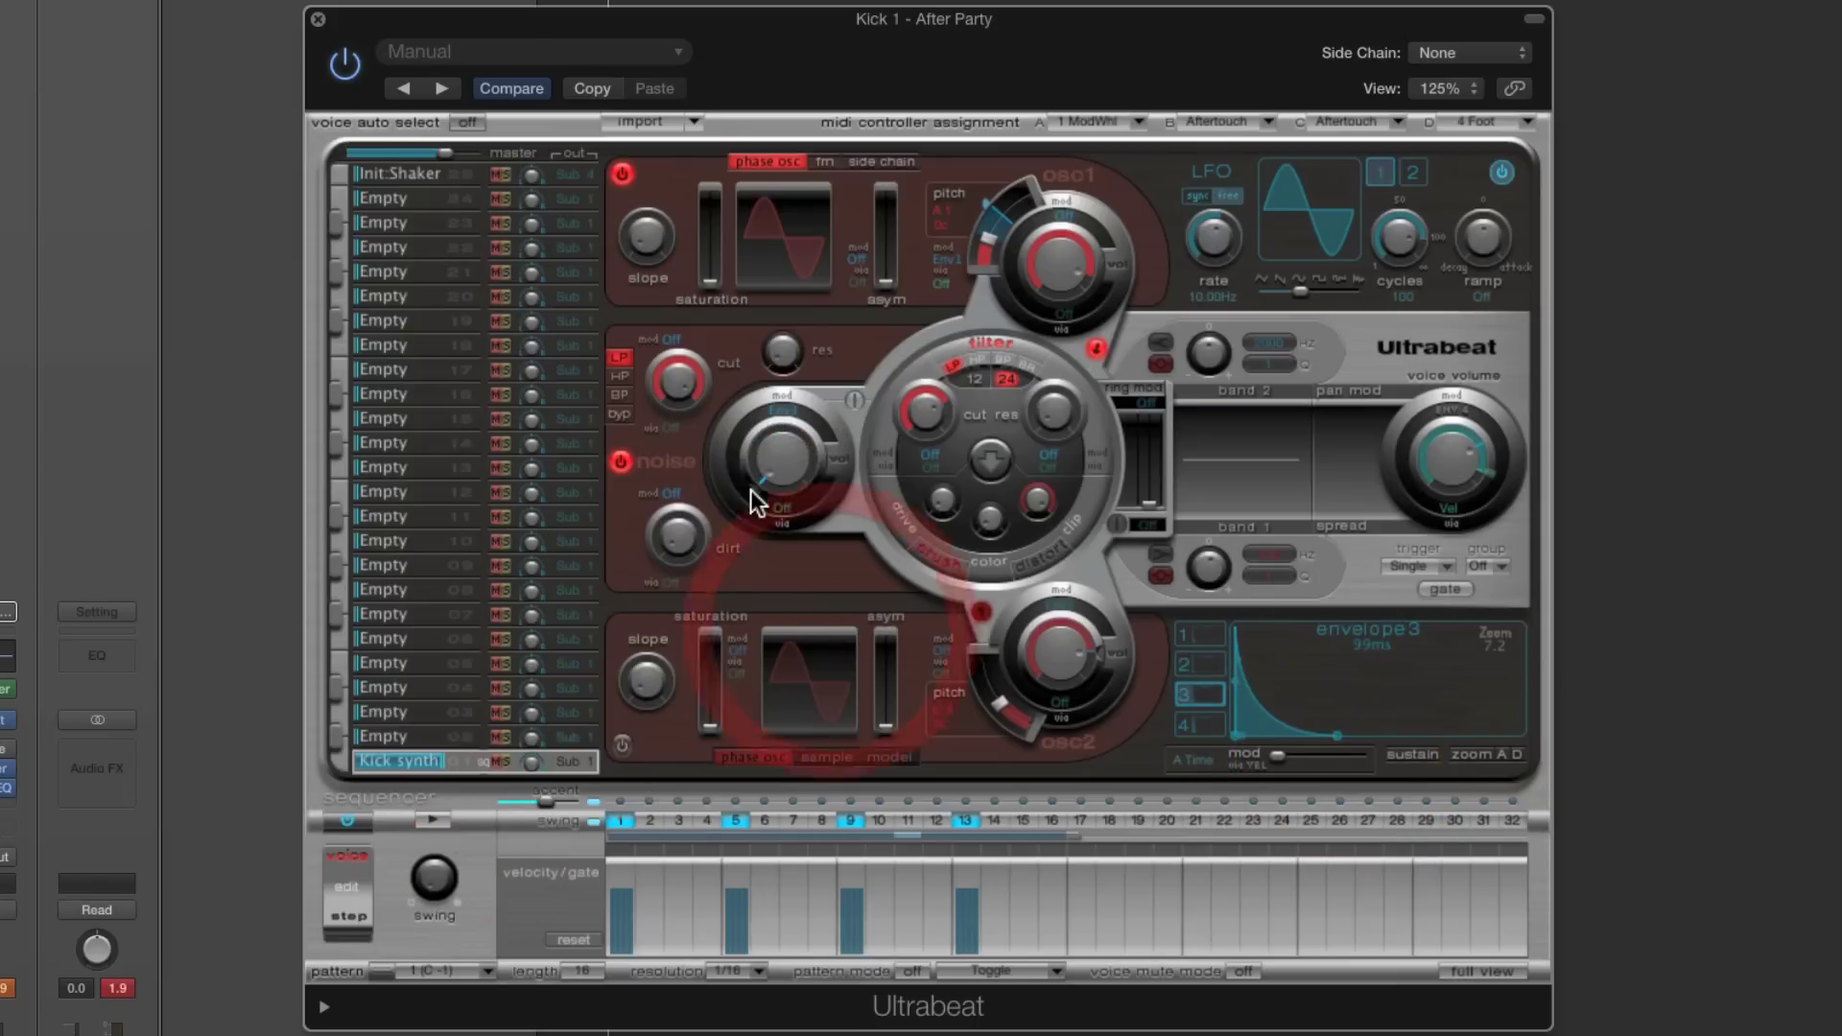
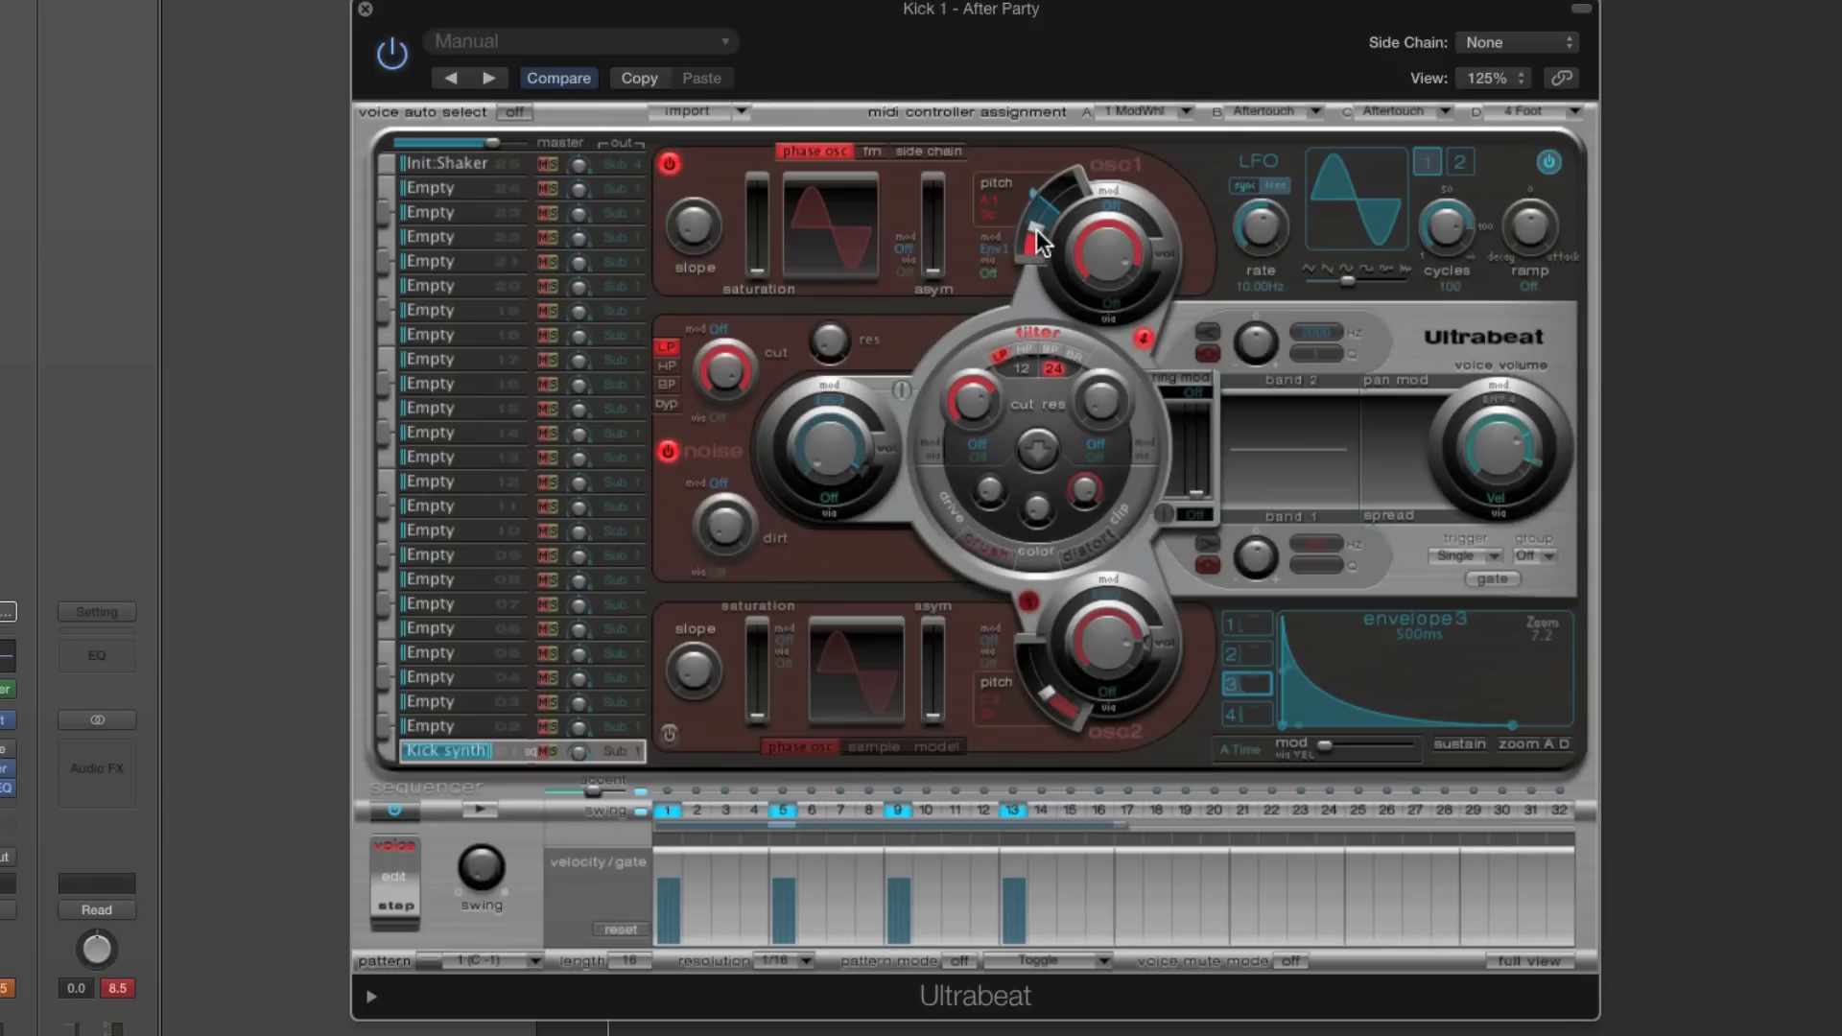
Review amp envelope 4 and oscillator 1's pitch modulation amount
click(1245, 715)
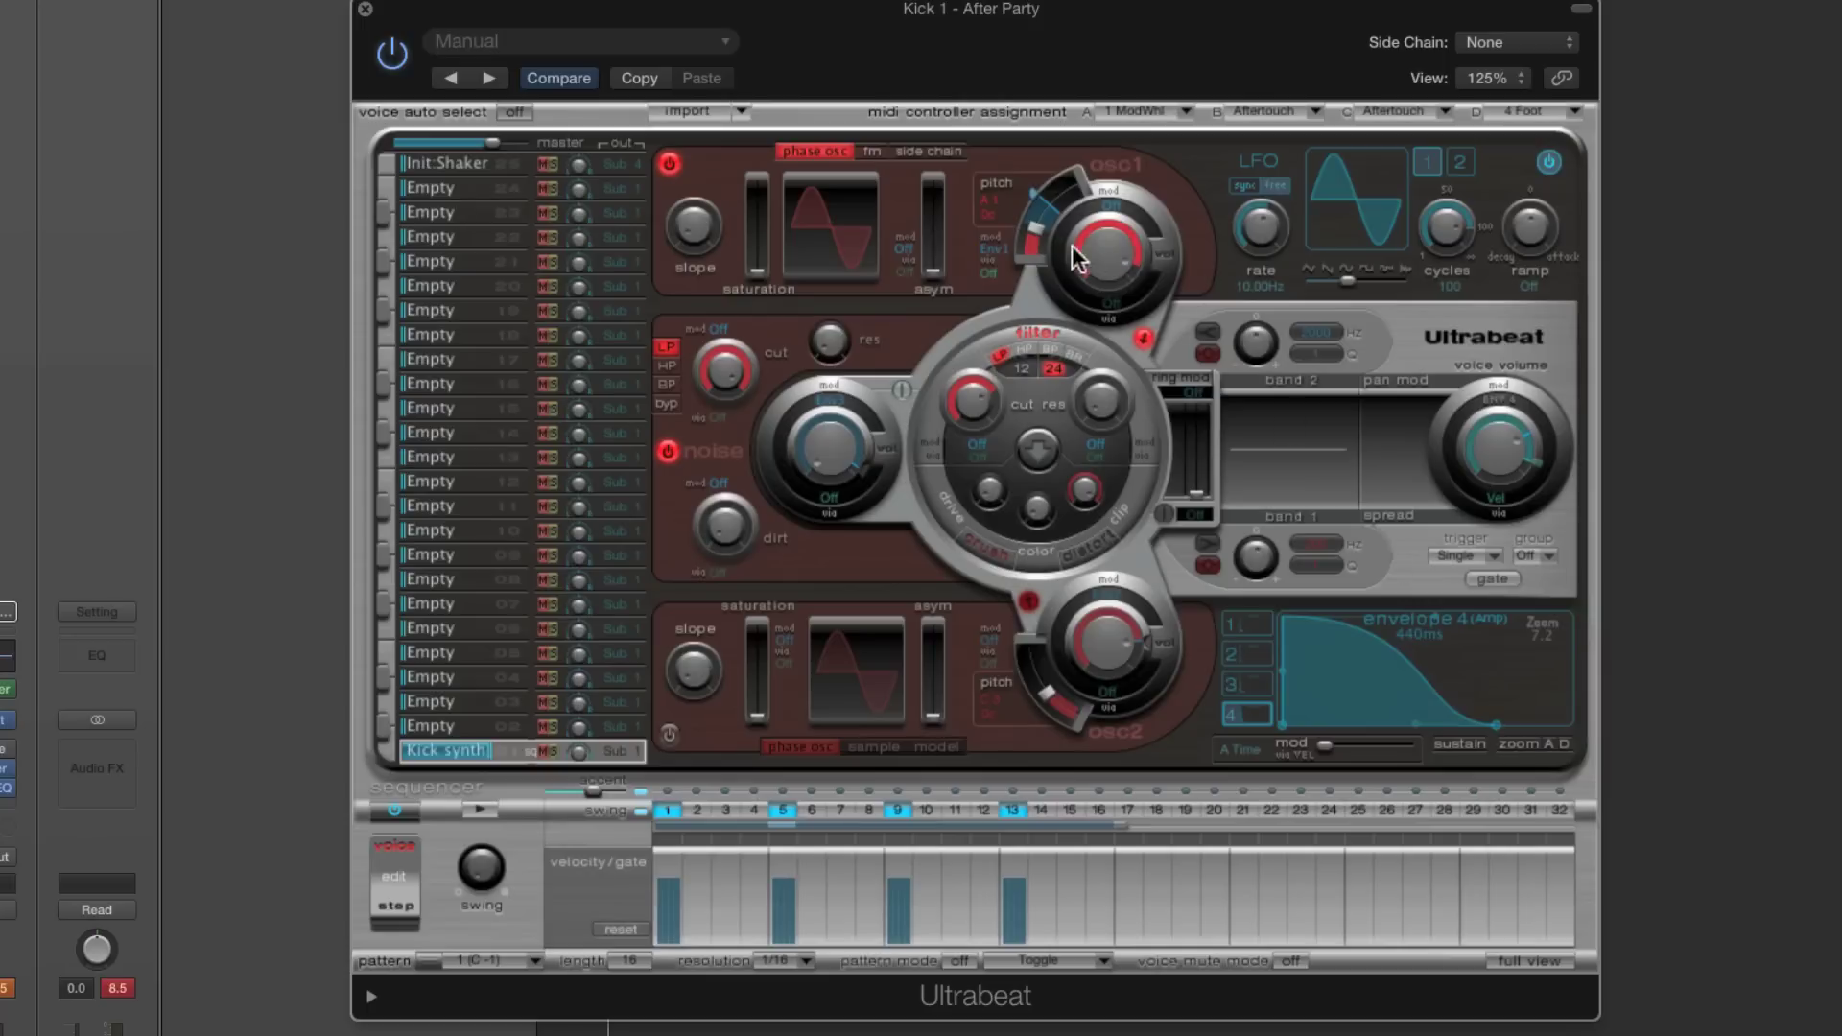
mouse_move(1036, 196)
scroll(1036, 196, up, 2)
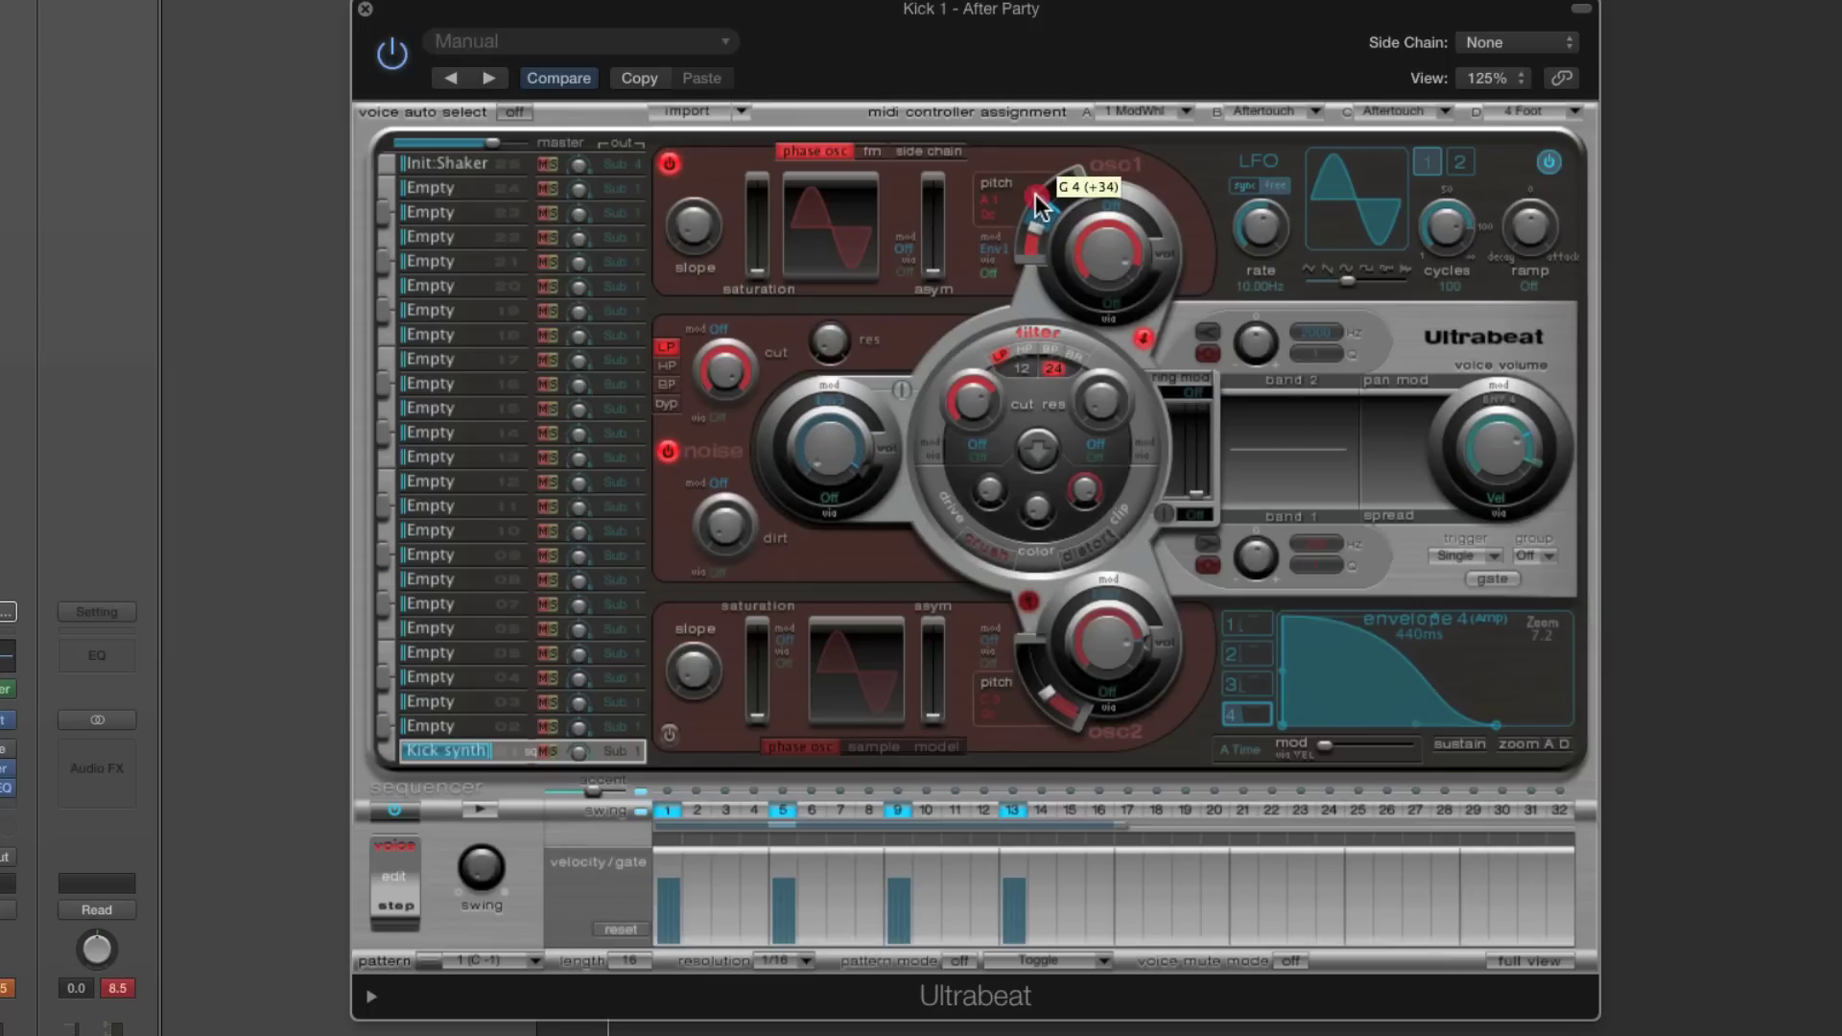
drag(1034, 194, 1032, 226)
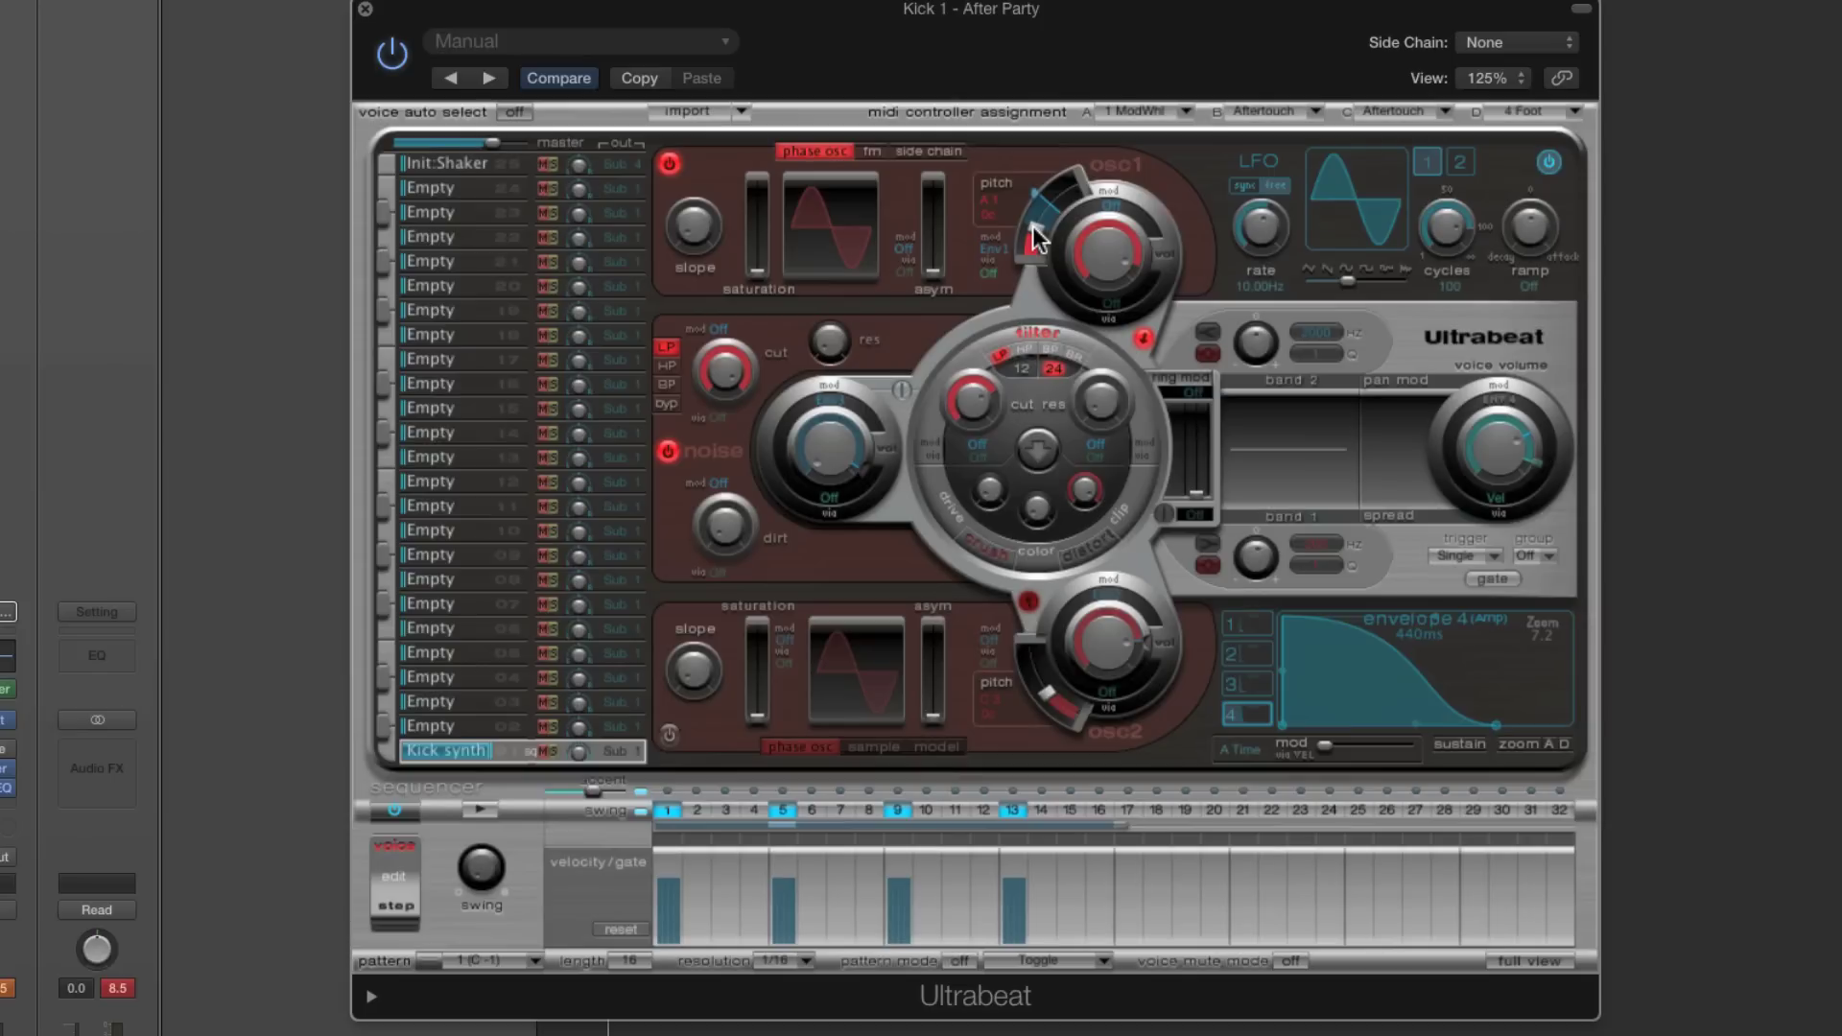
Lengthen envelope 1's decay to about 230 ms
click(1237, 623)
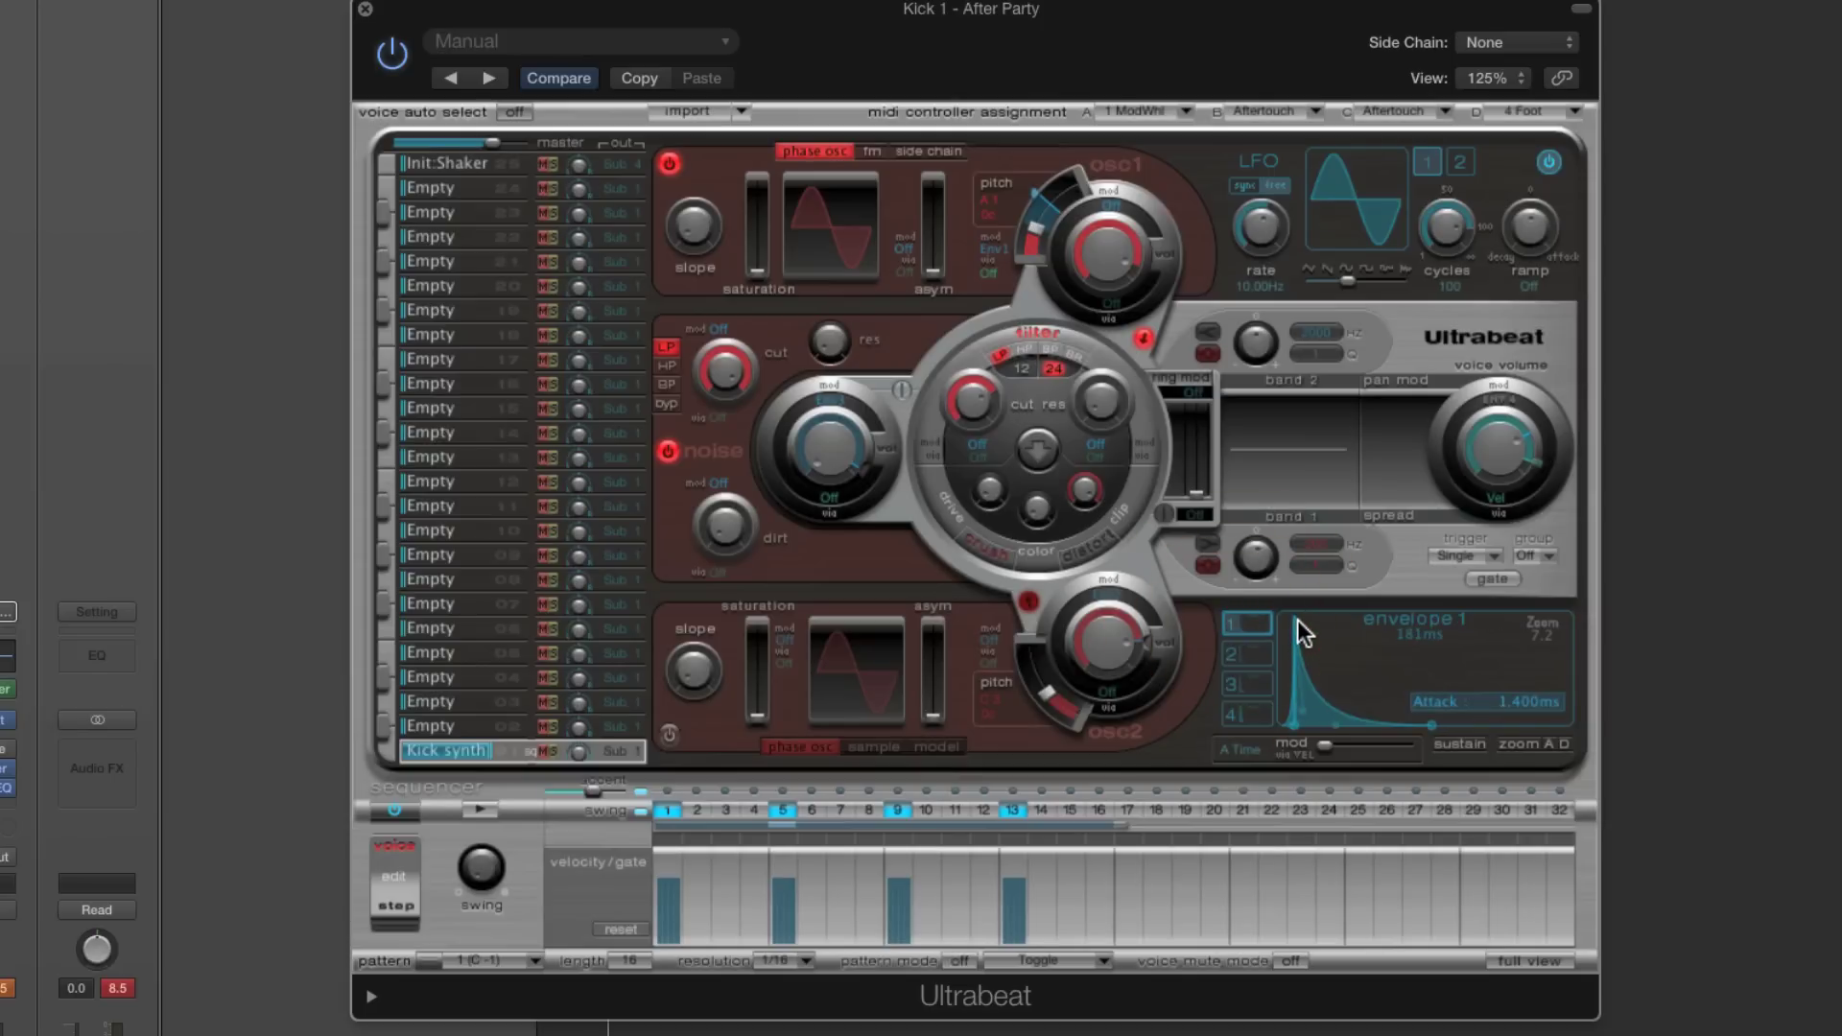
click(1434, 727)
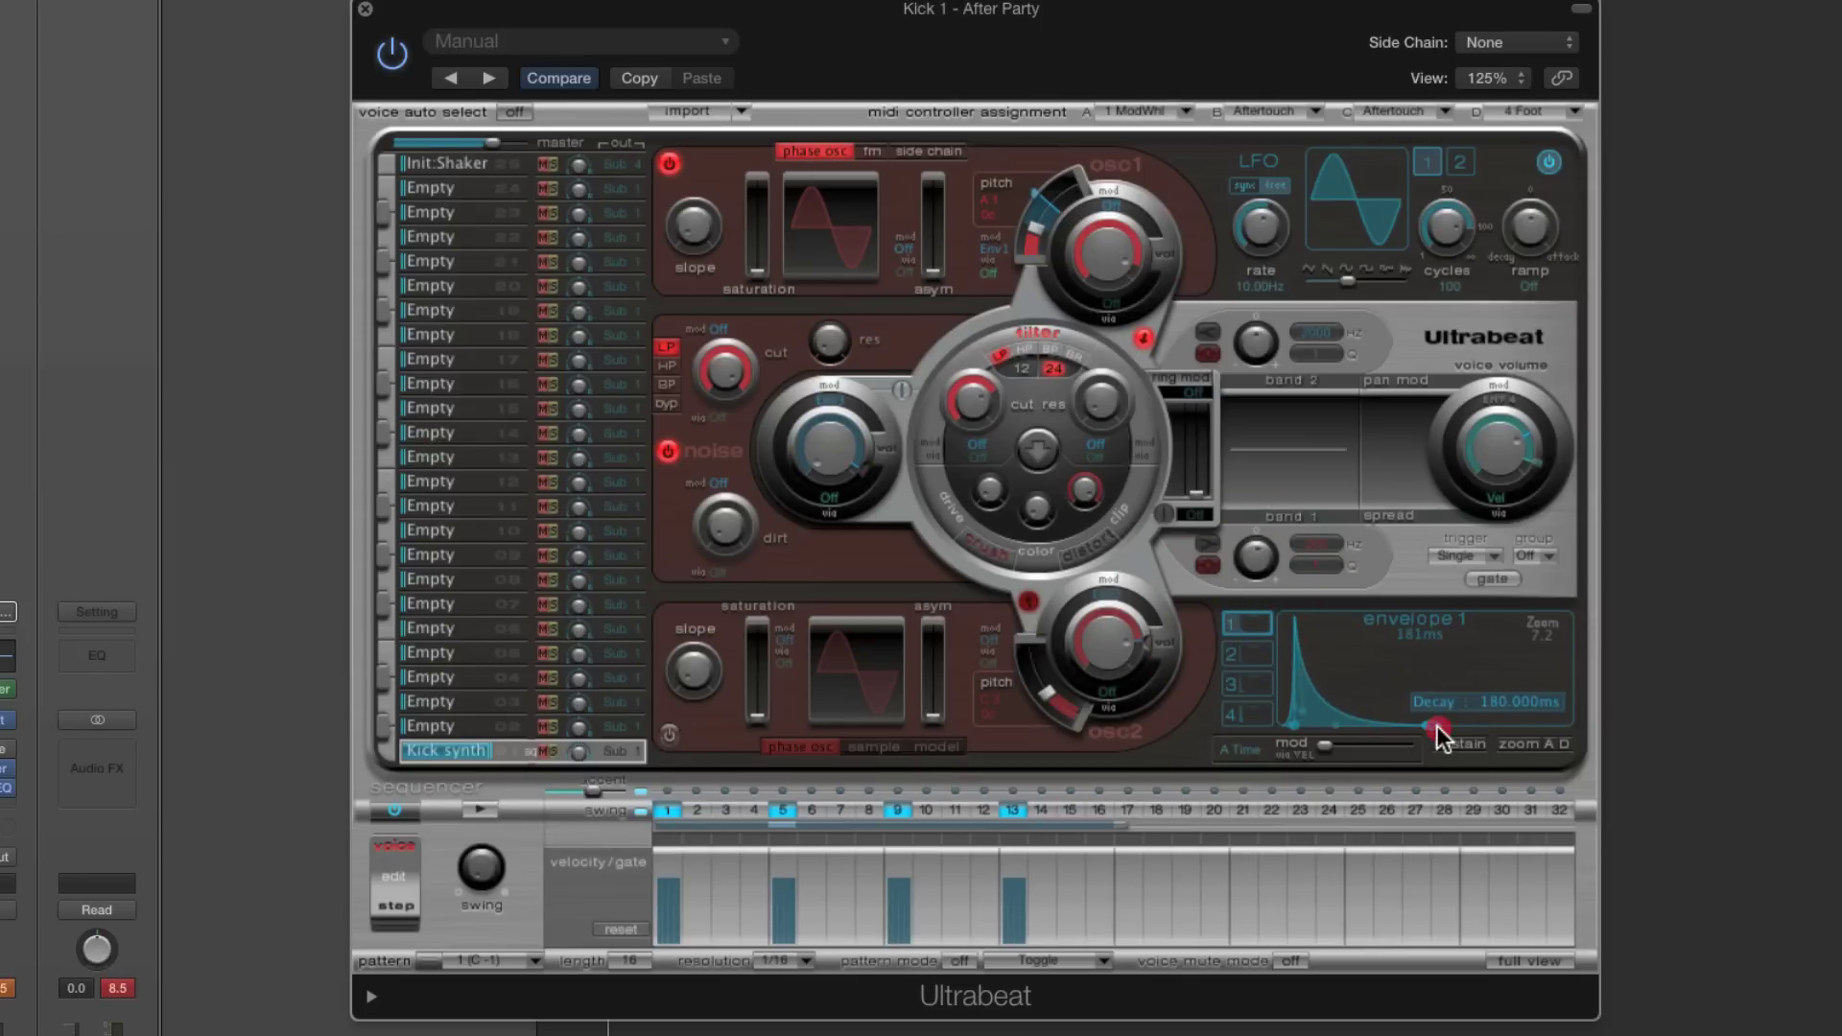
drag(1446, 726, 1454, 722)
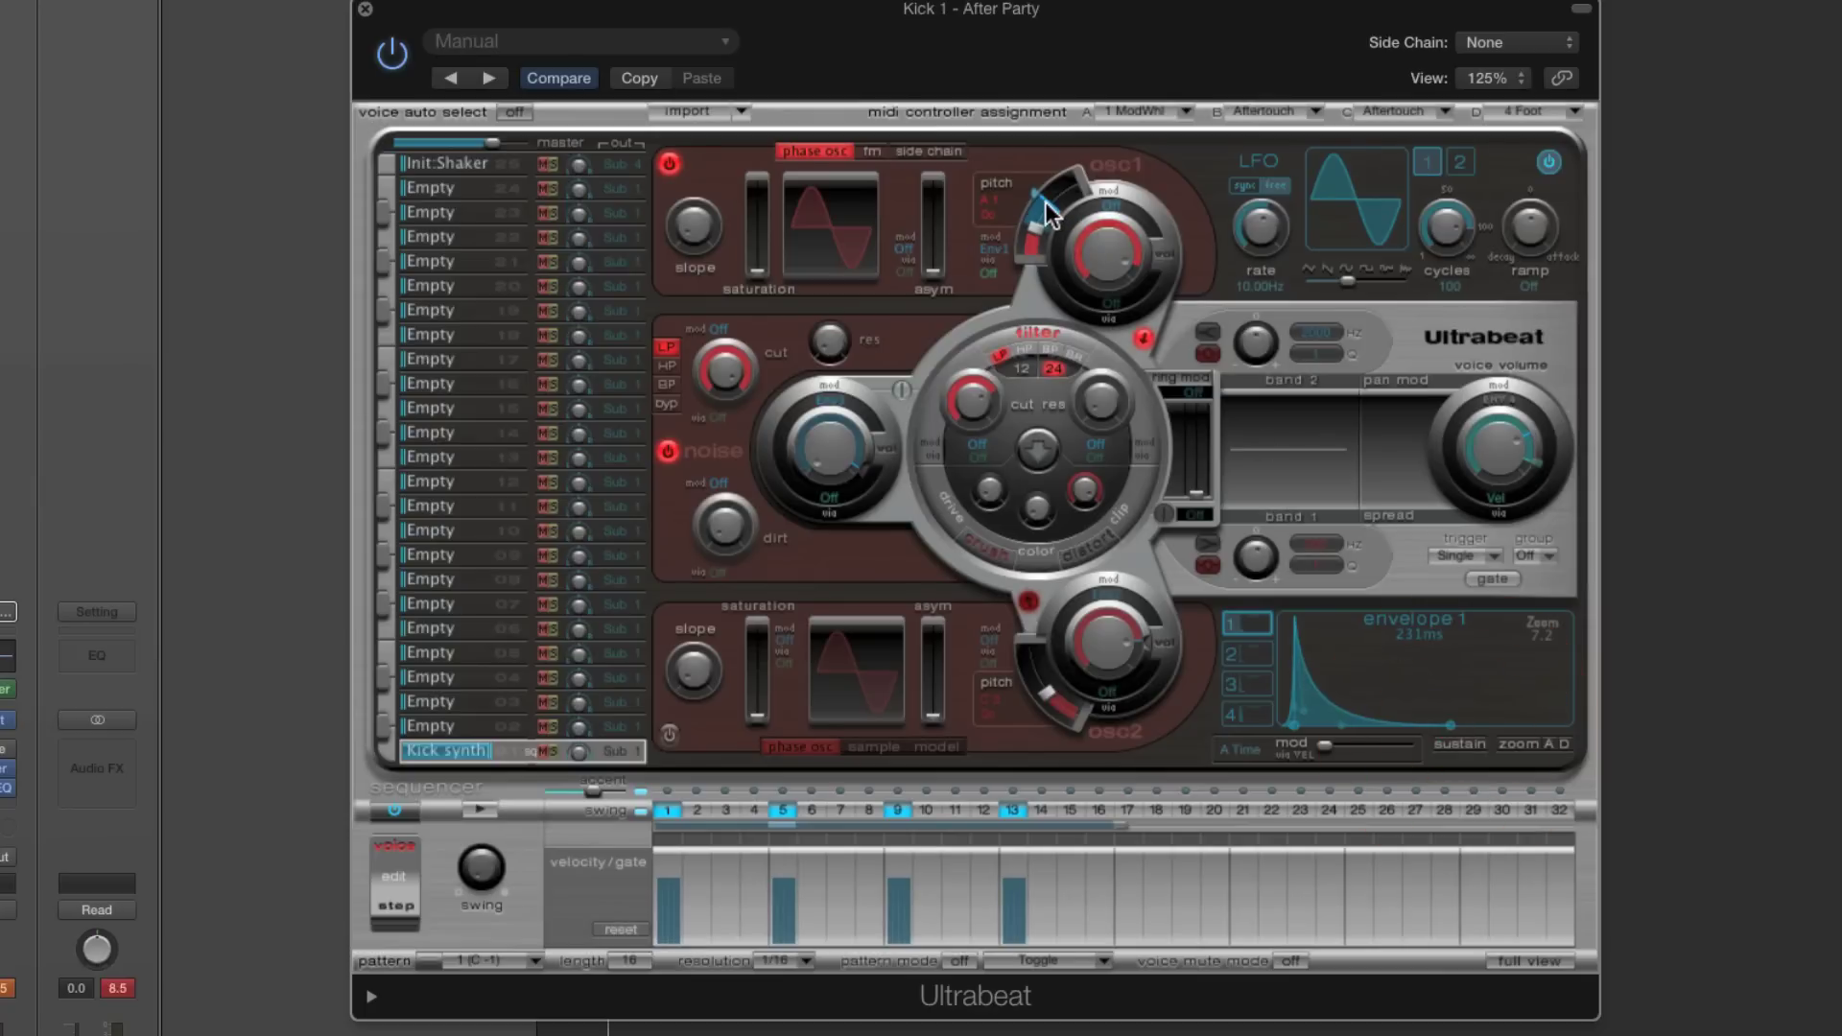
Review oscillator 1's pitch modulation, the noise generator's volume and cutoff, and envelope 3's shape
drag(1046, 213, 1039, 219)
mouse_move(866, 463)
drag(861, 455, 862, 466)
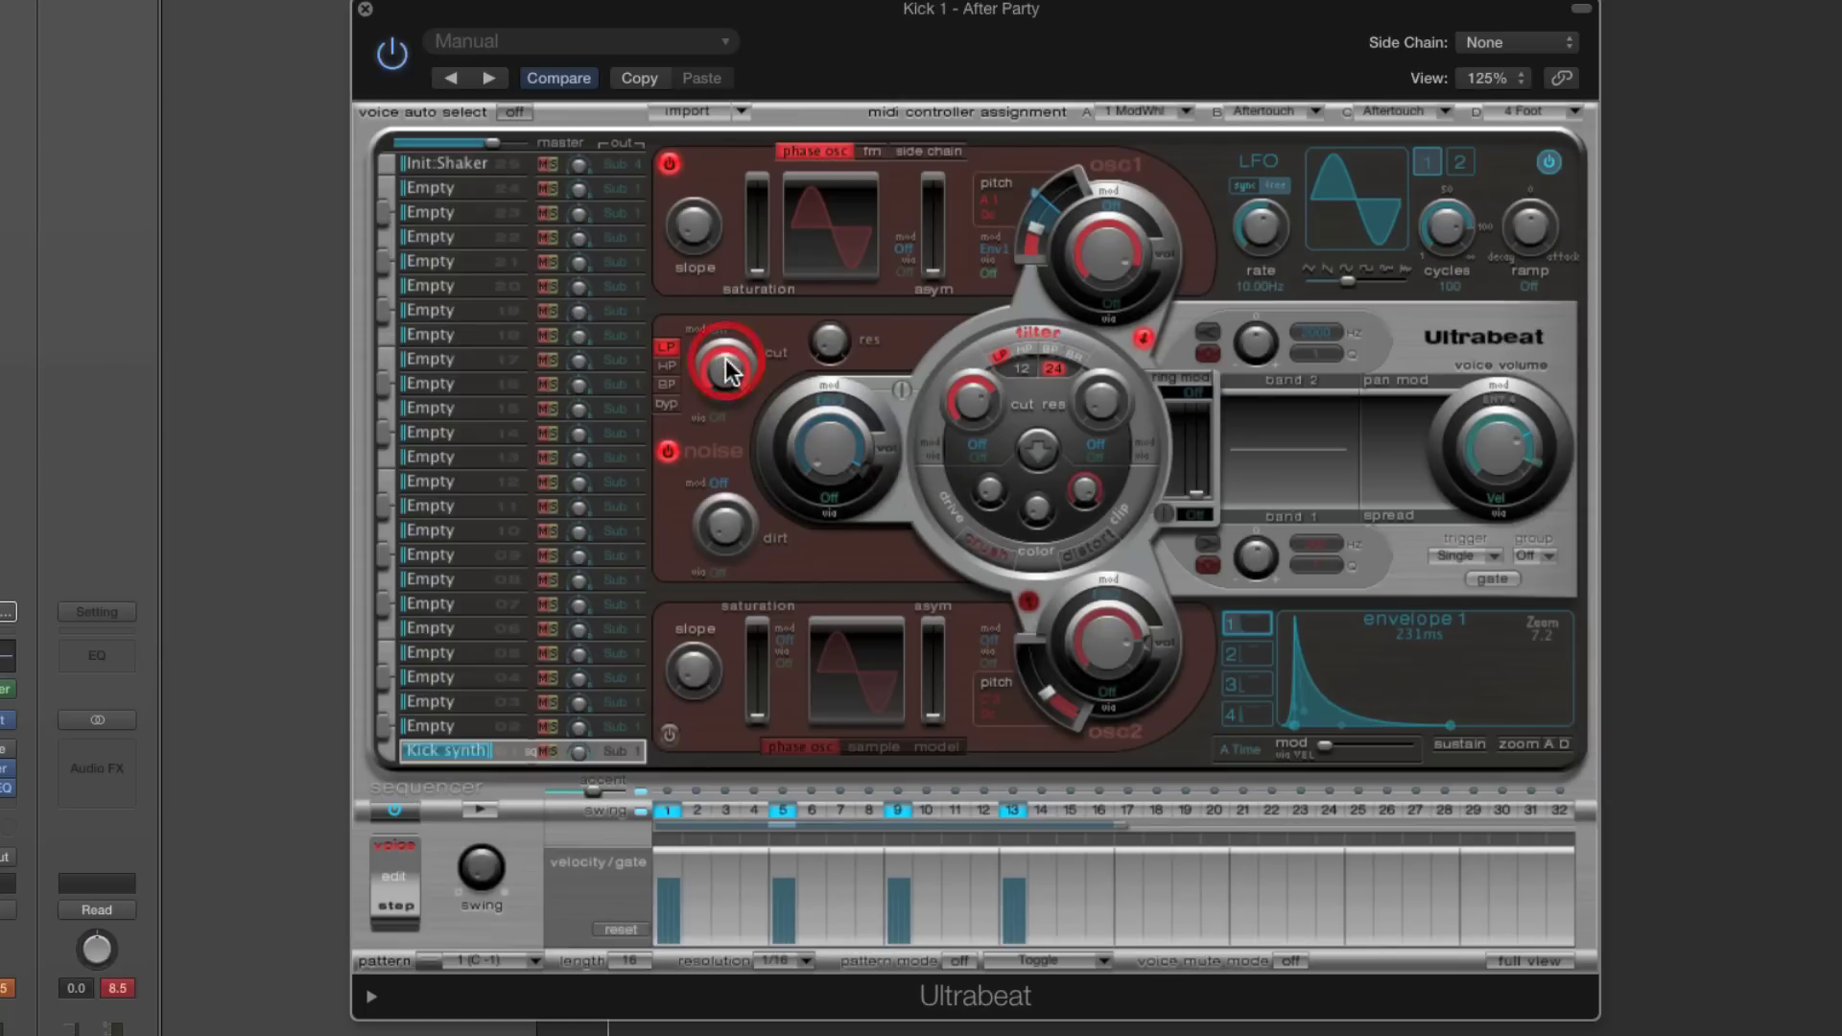
click(1245, 684)
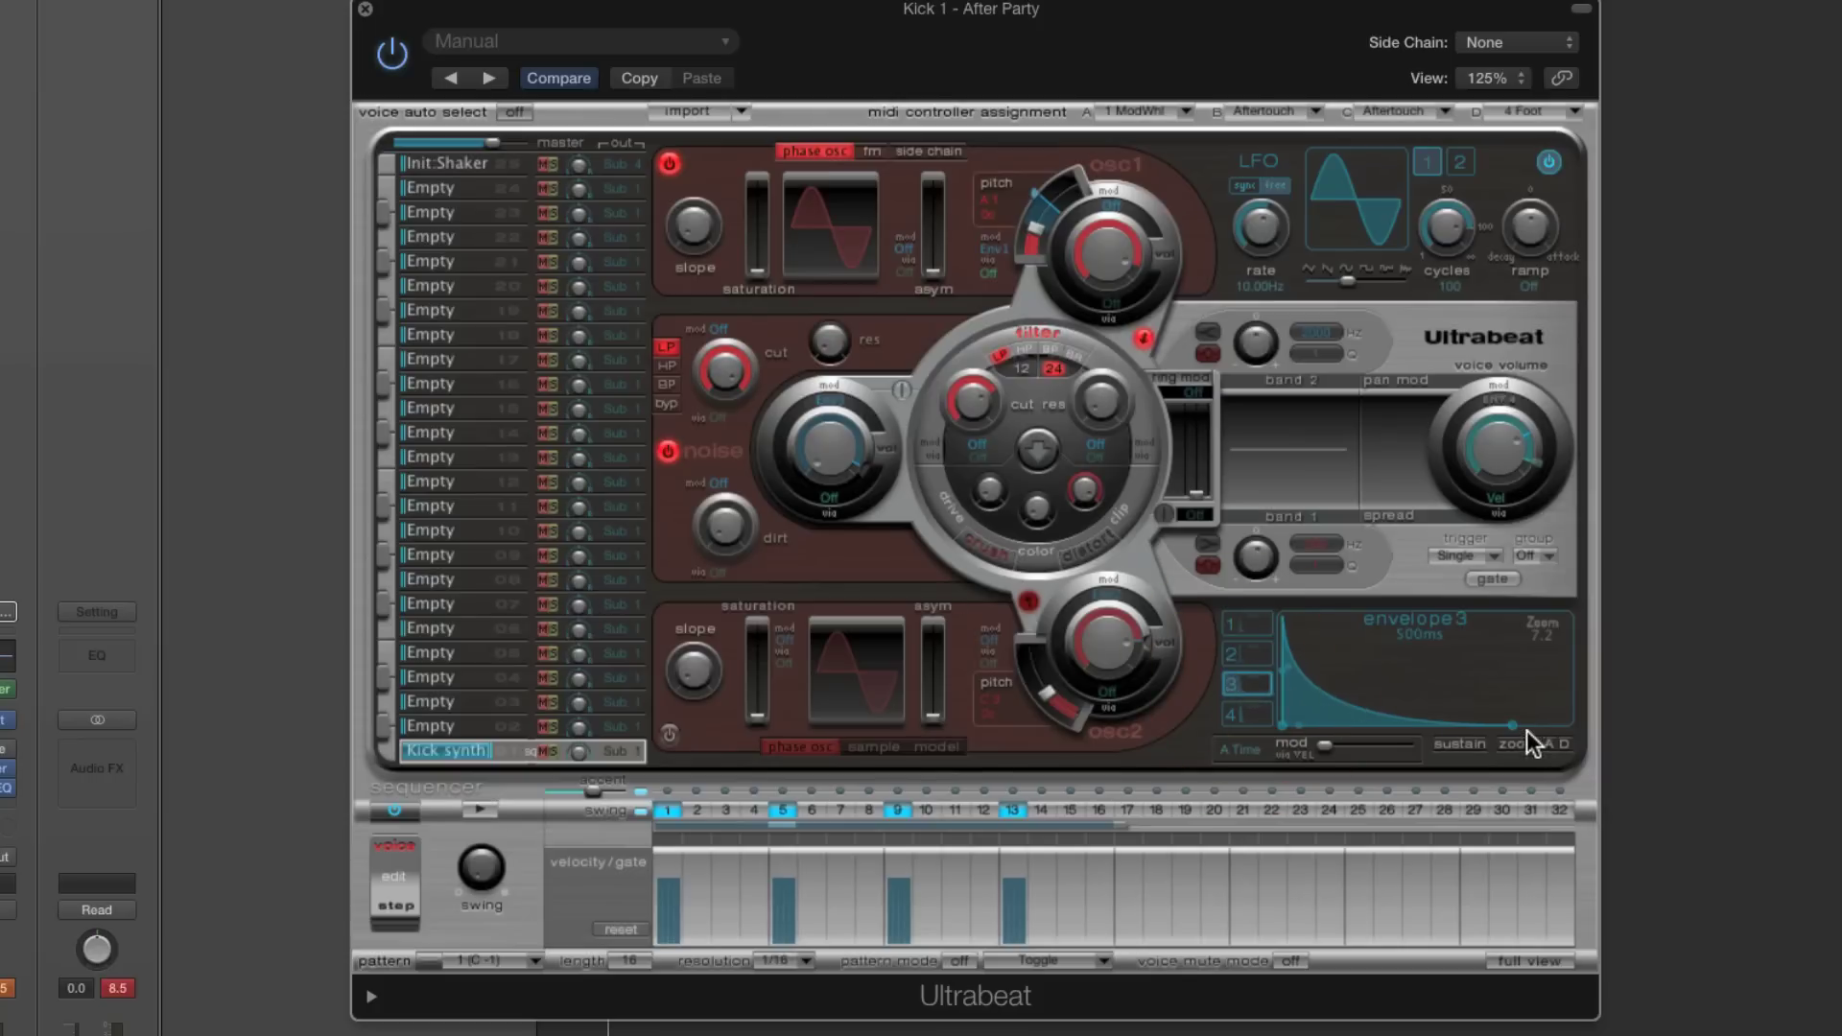
Shorten envelope 3's decay to about 450 ms
drag(1506, 739, 1496, 727)
Move the Ultrabeat window clear of the Smart Controls and show the Smart Controls parameter mapping inspector
drag(1347, 29, 1362, 24)
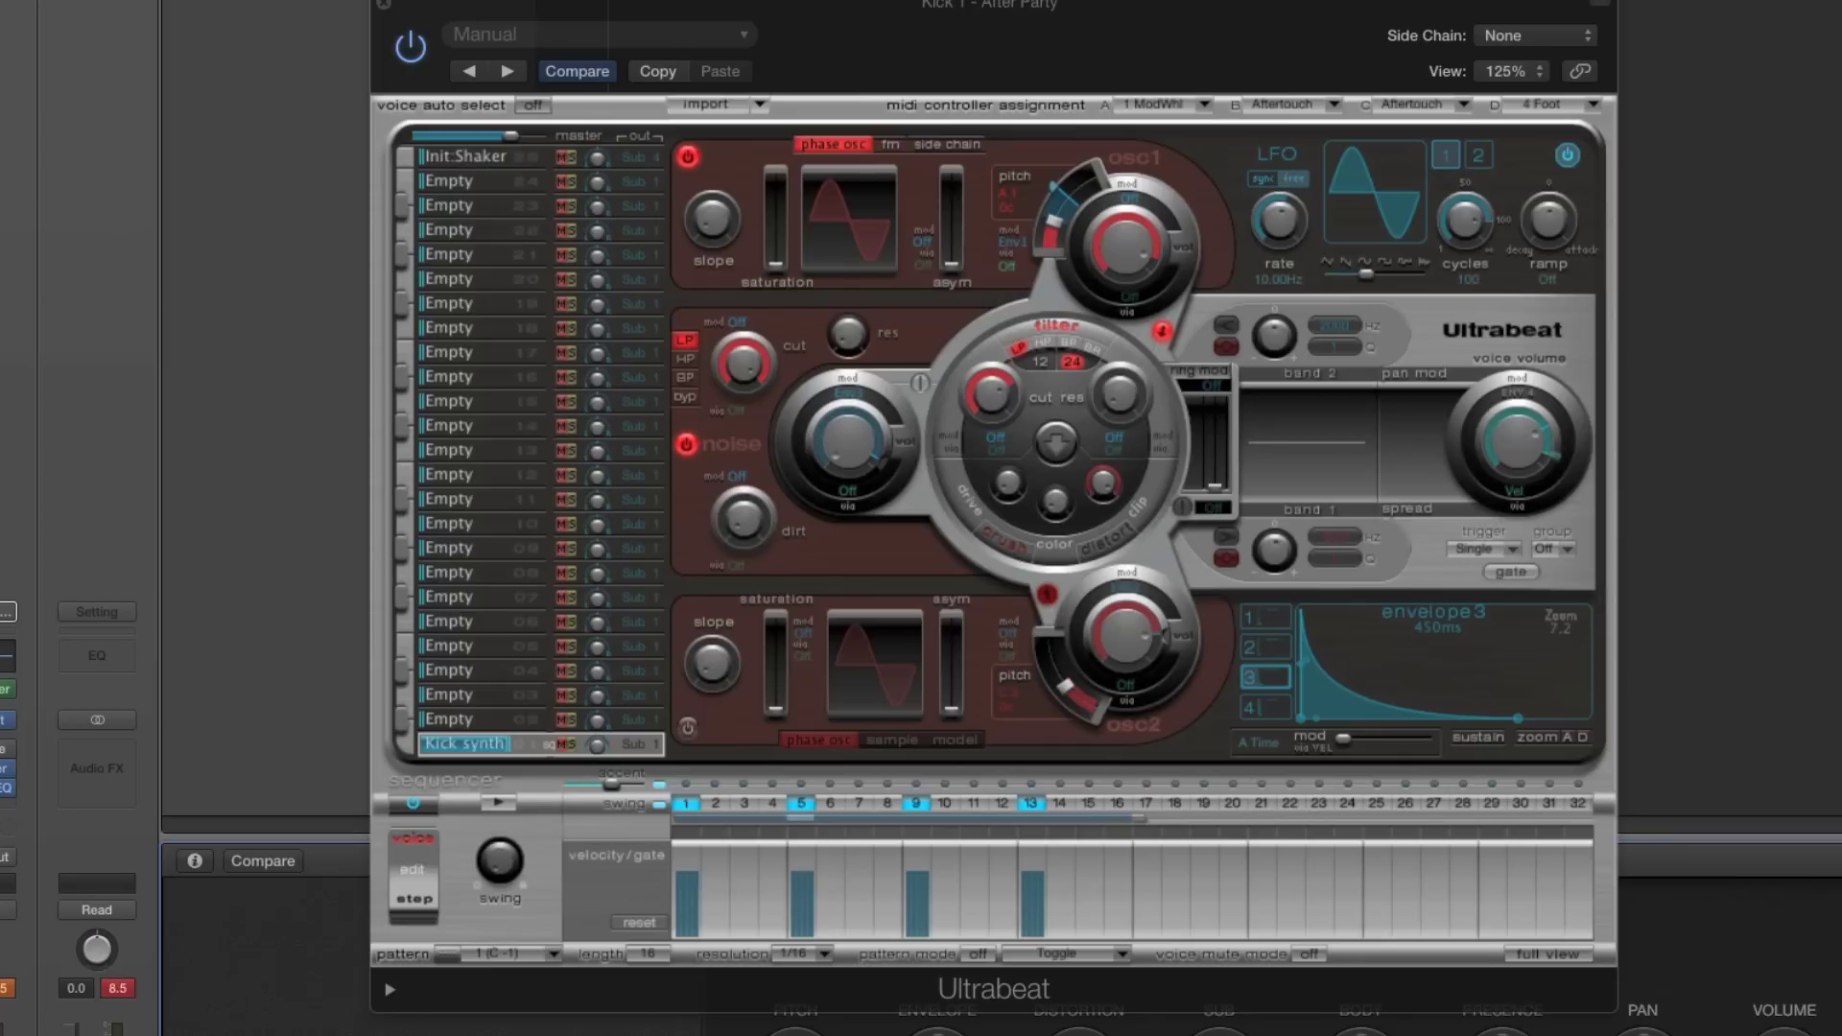
drag(465, 10, 507, 2)
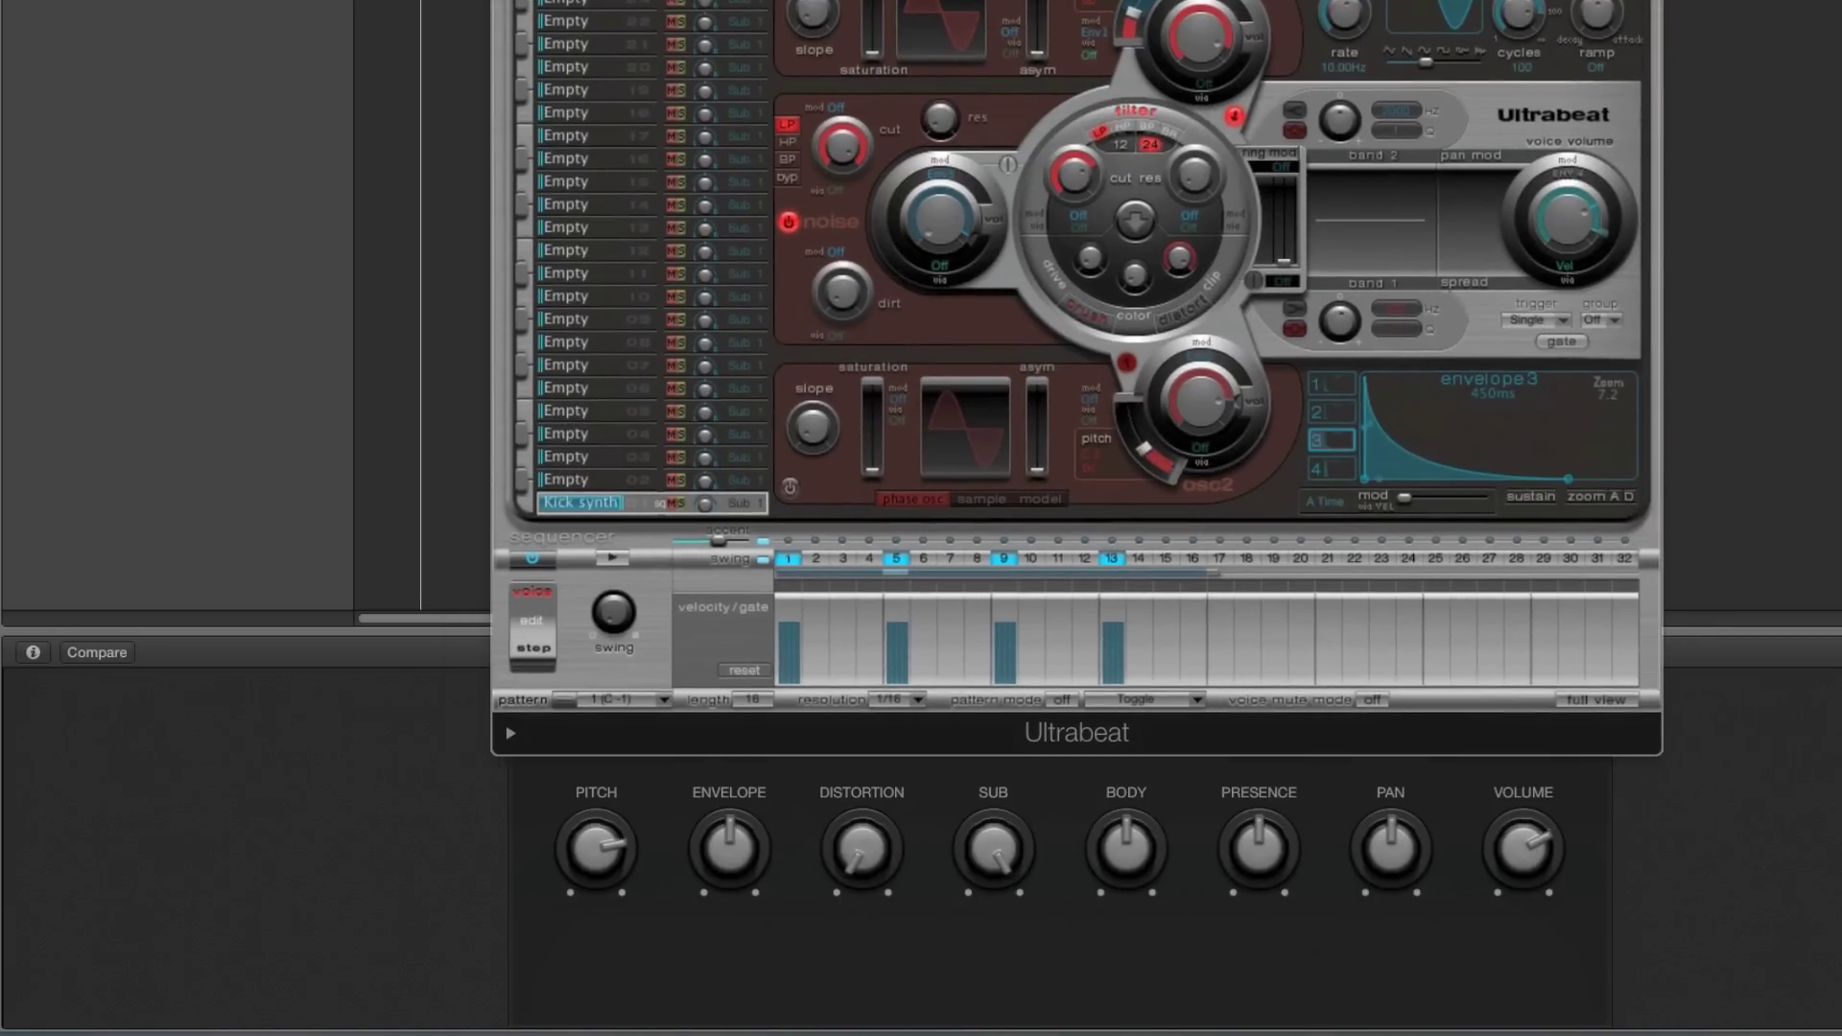
click(33, 653)
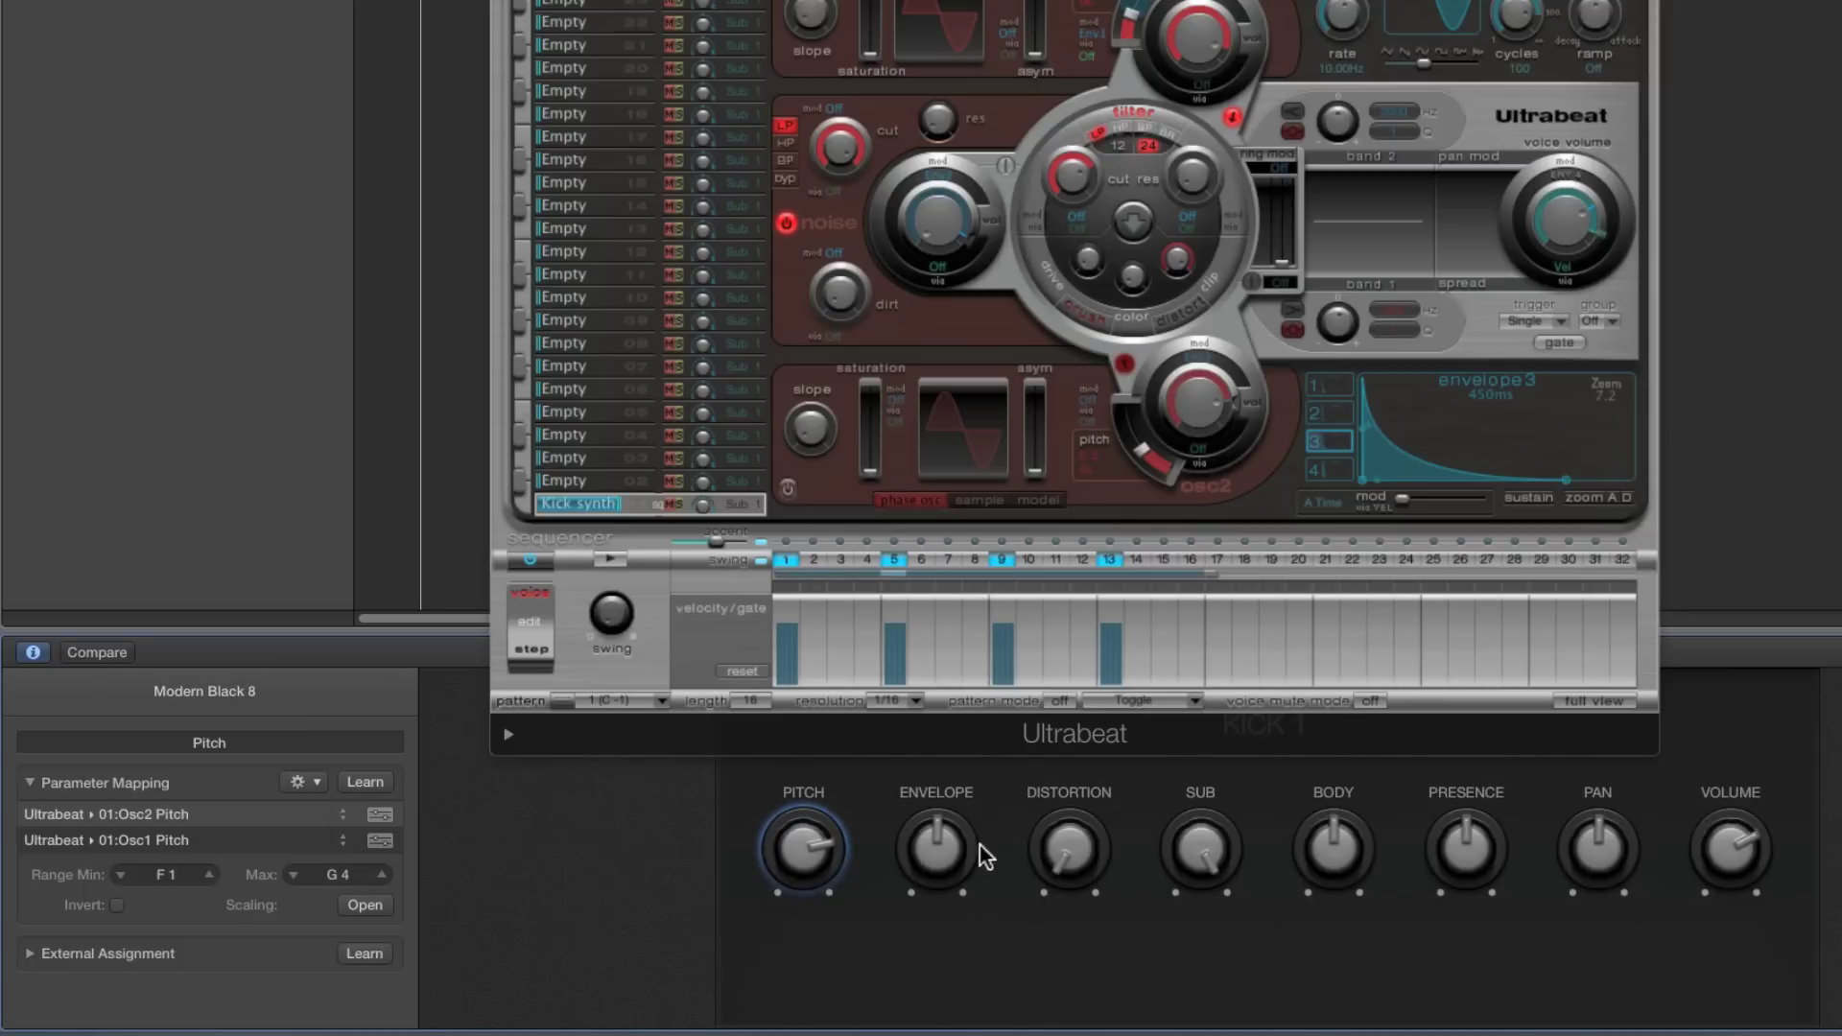
click(254, 698)
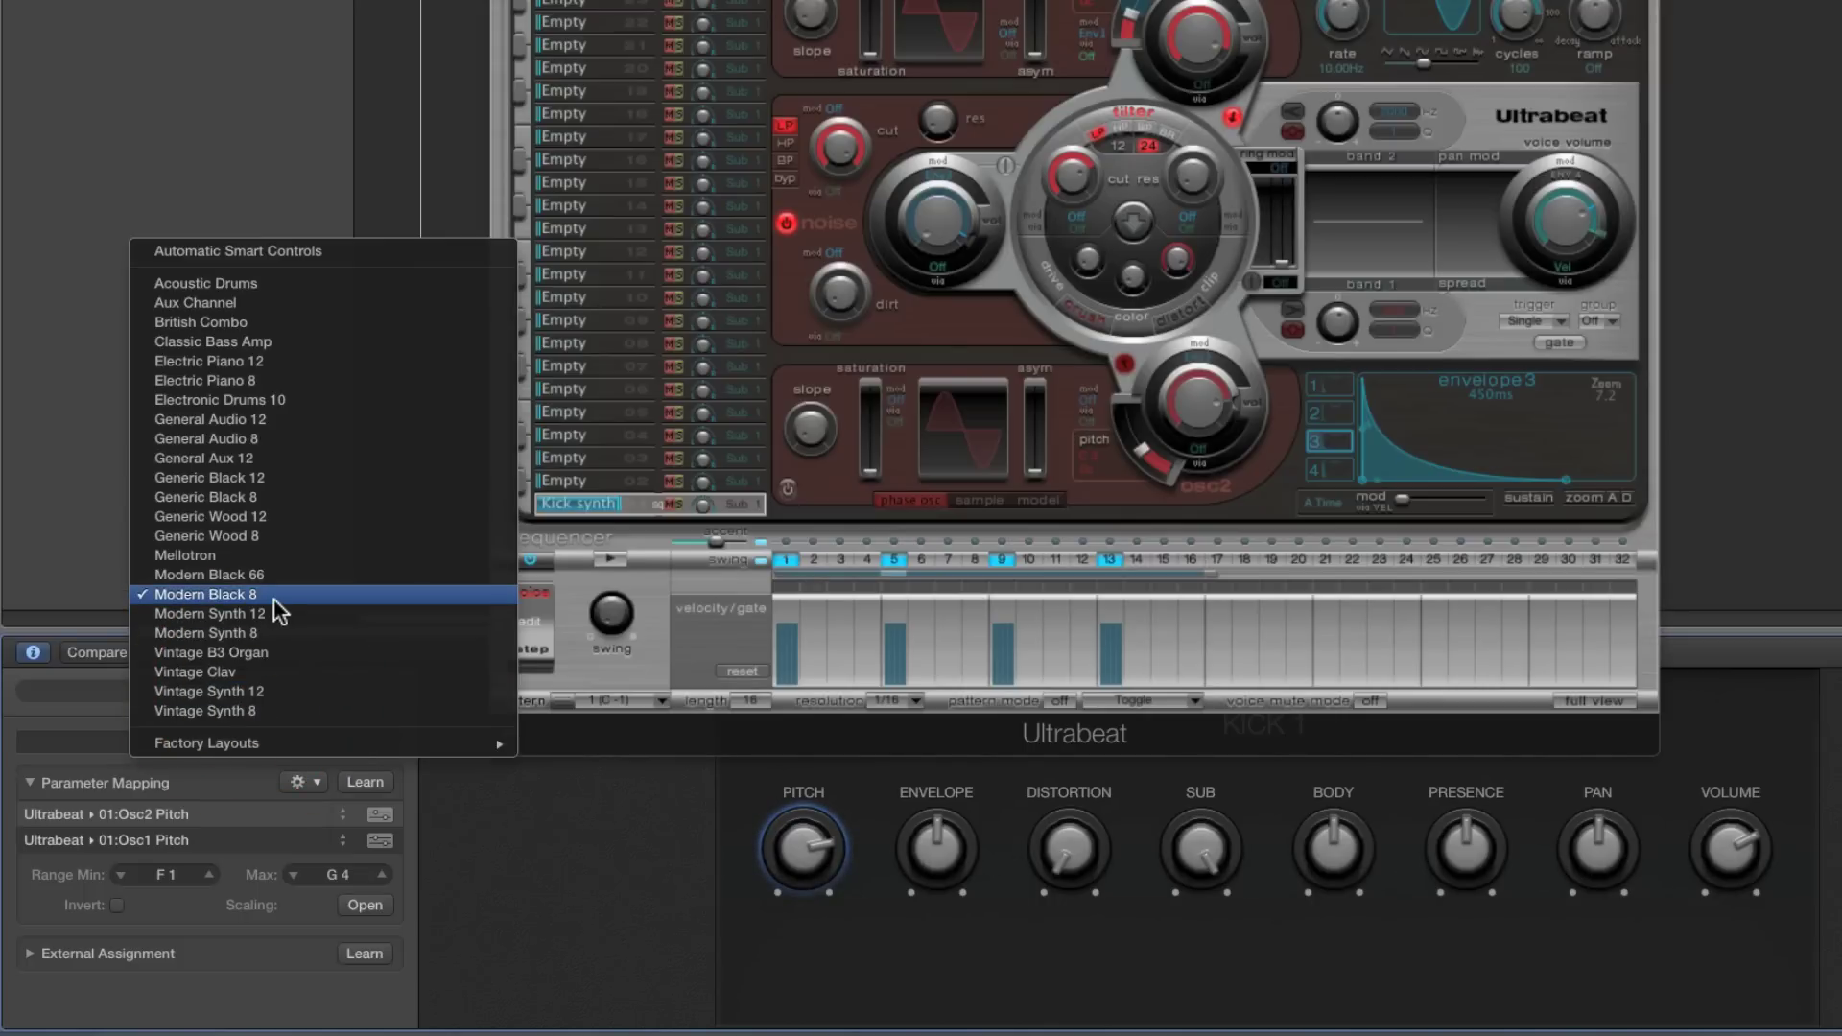
mouse_move(329, 748)
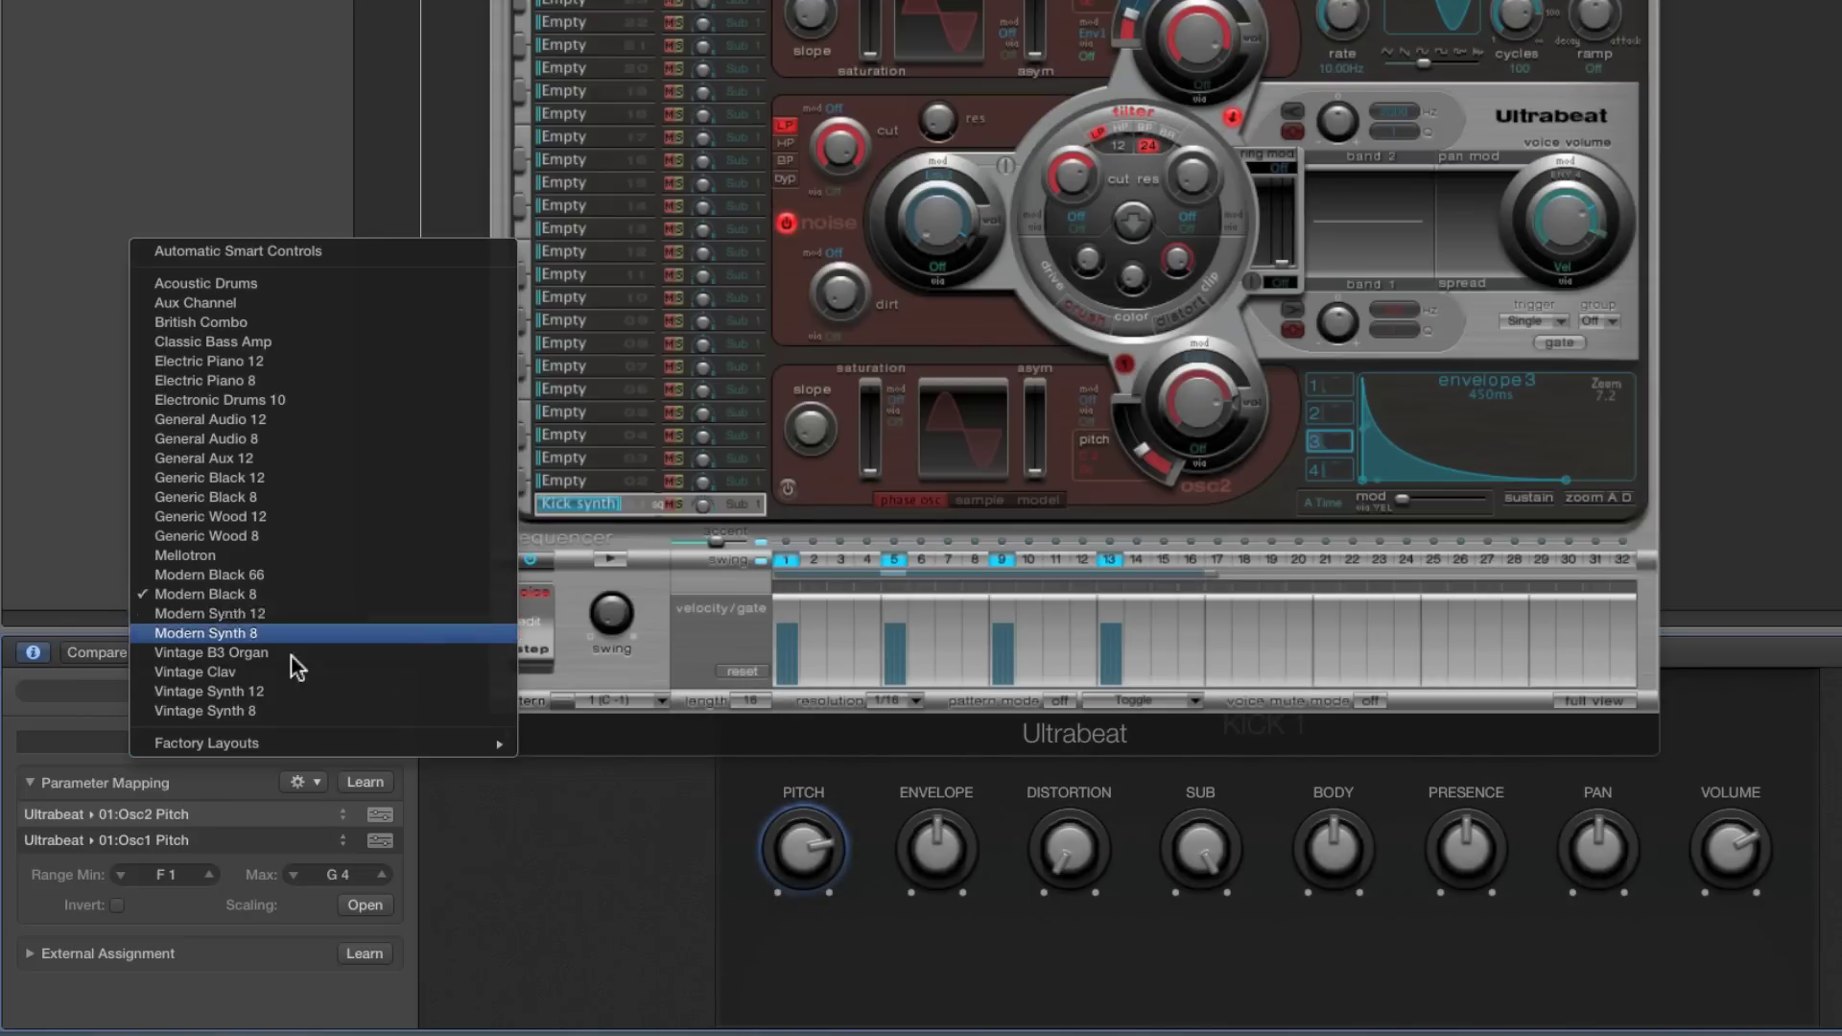
click(947, 349)
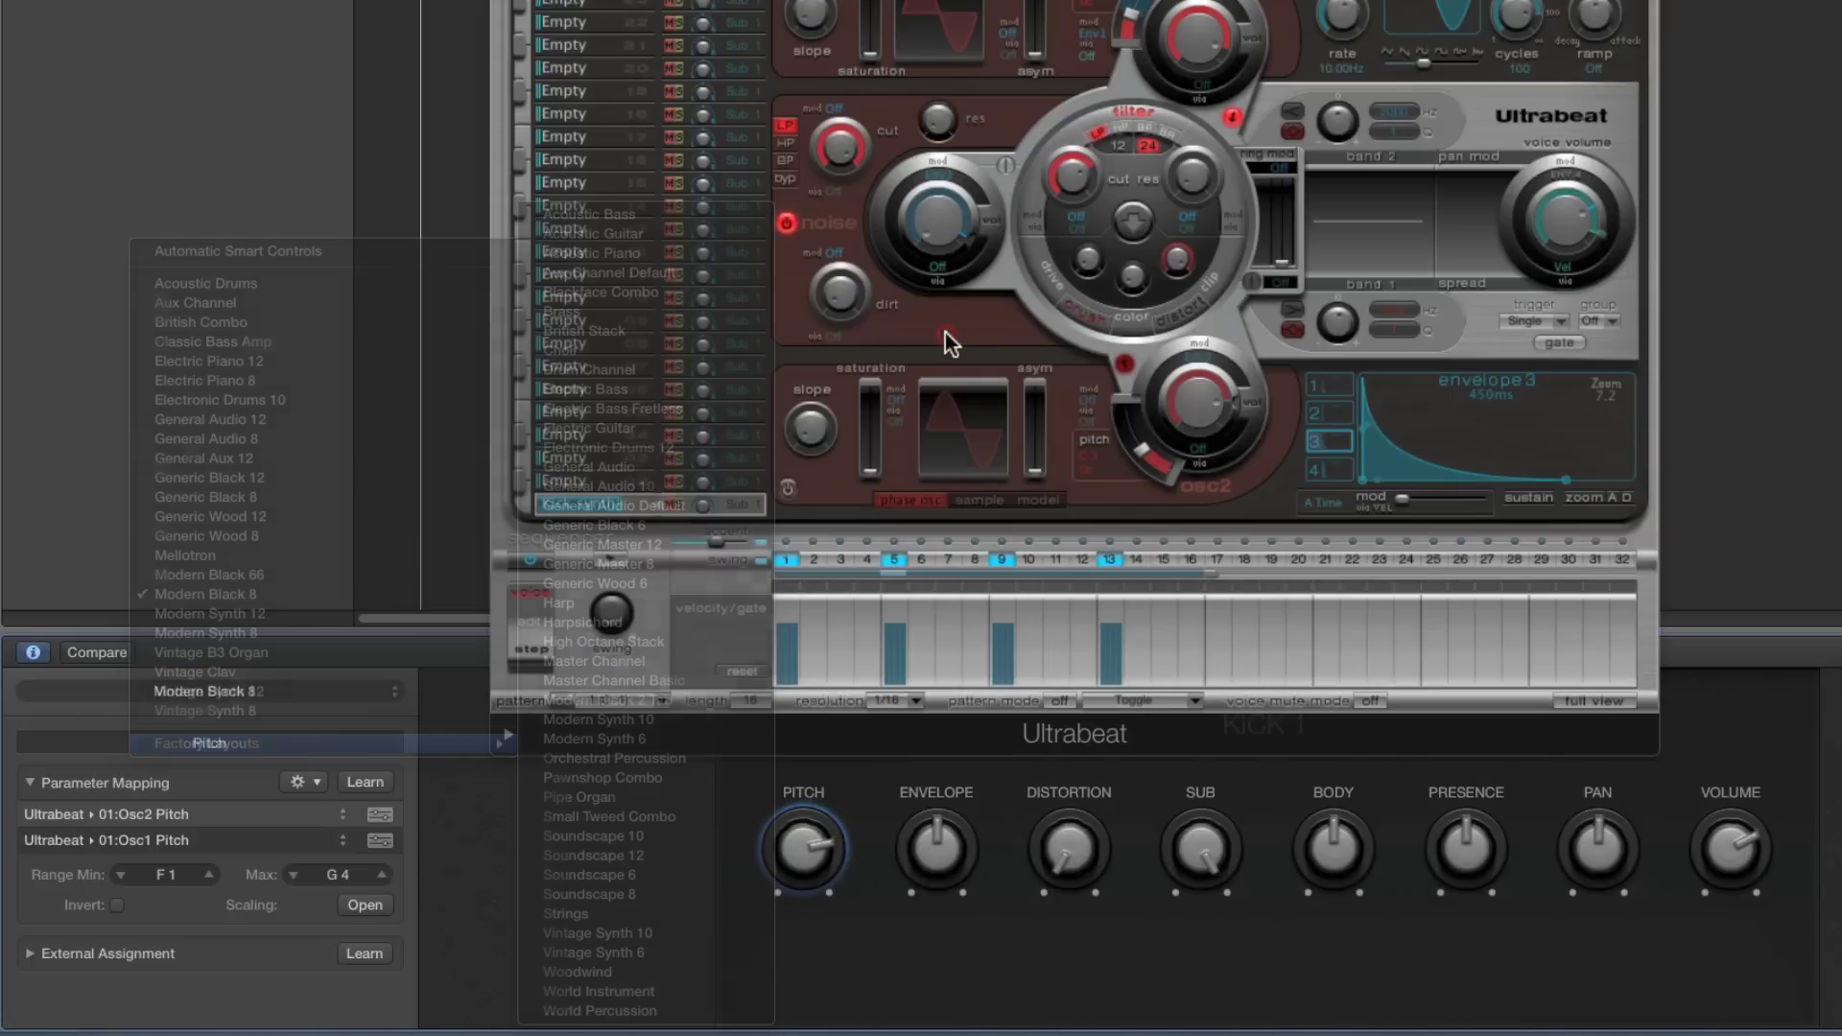
click(786, 224)
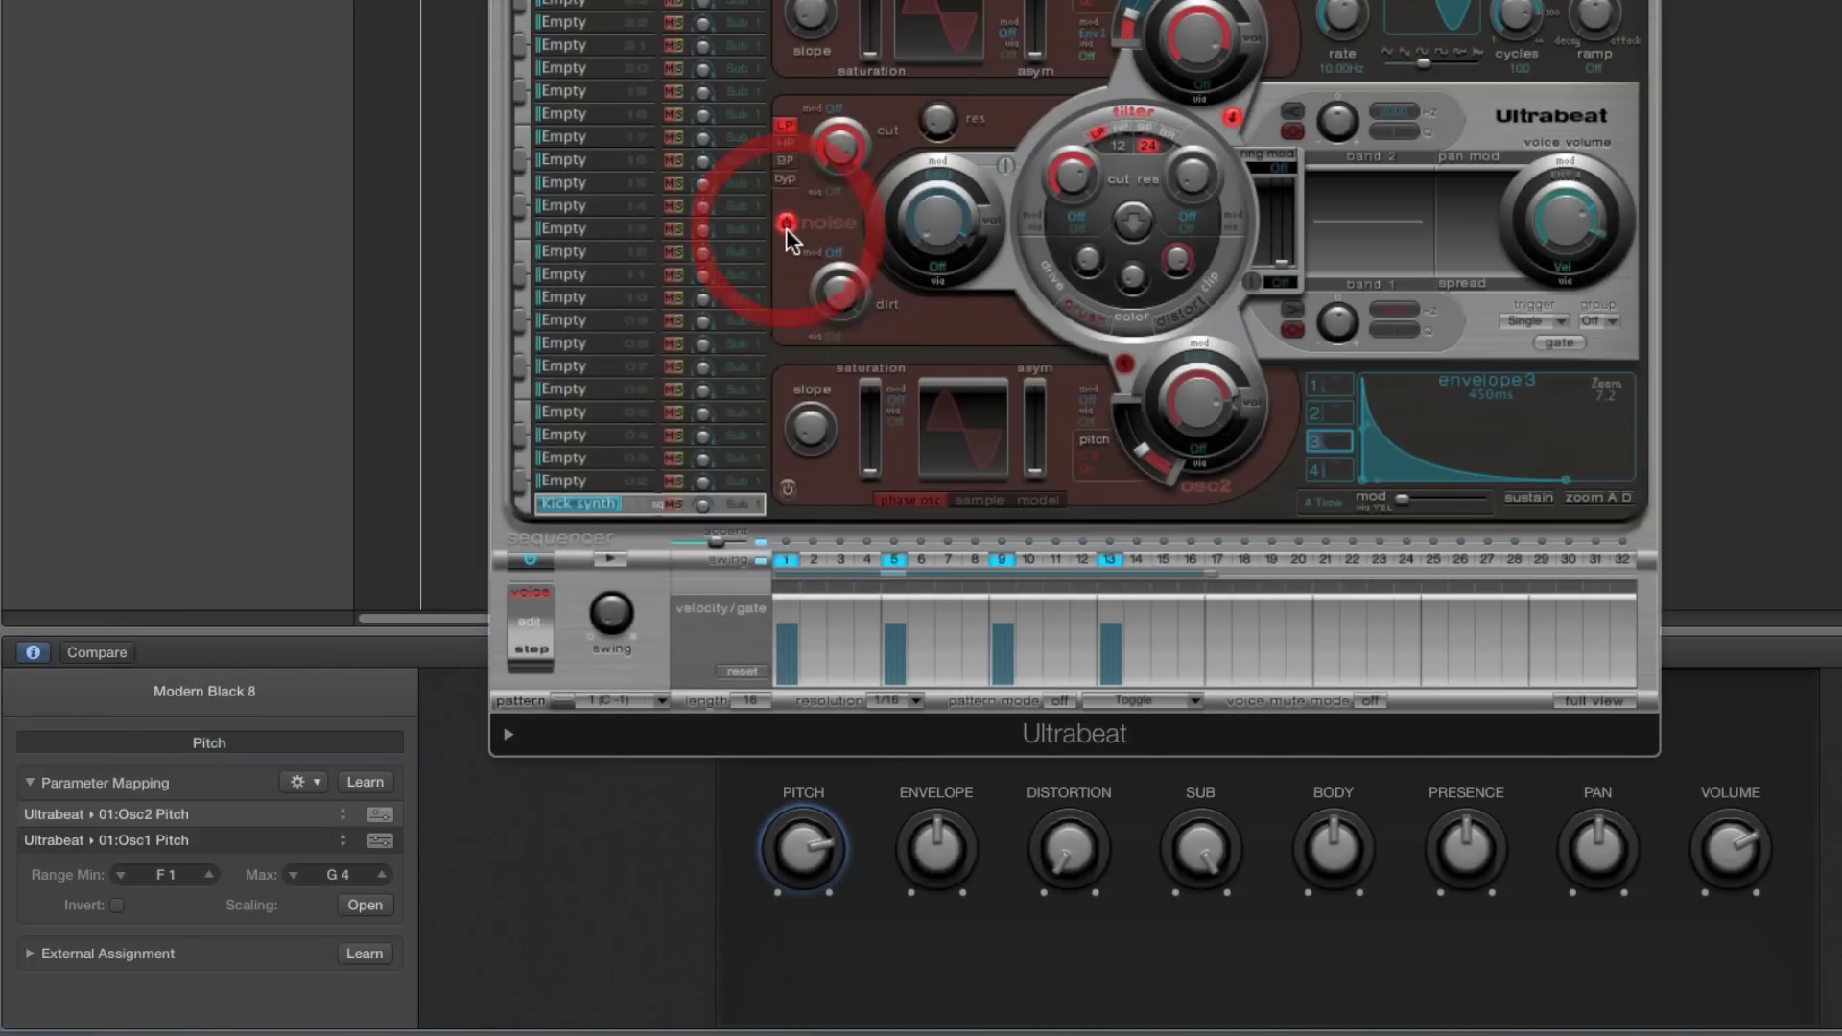
click(785, 225)
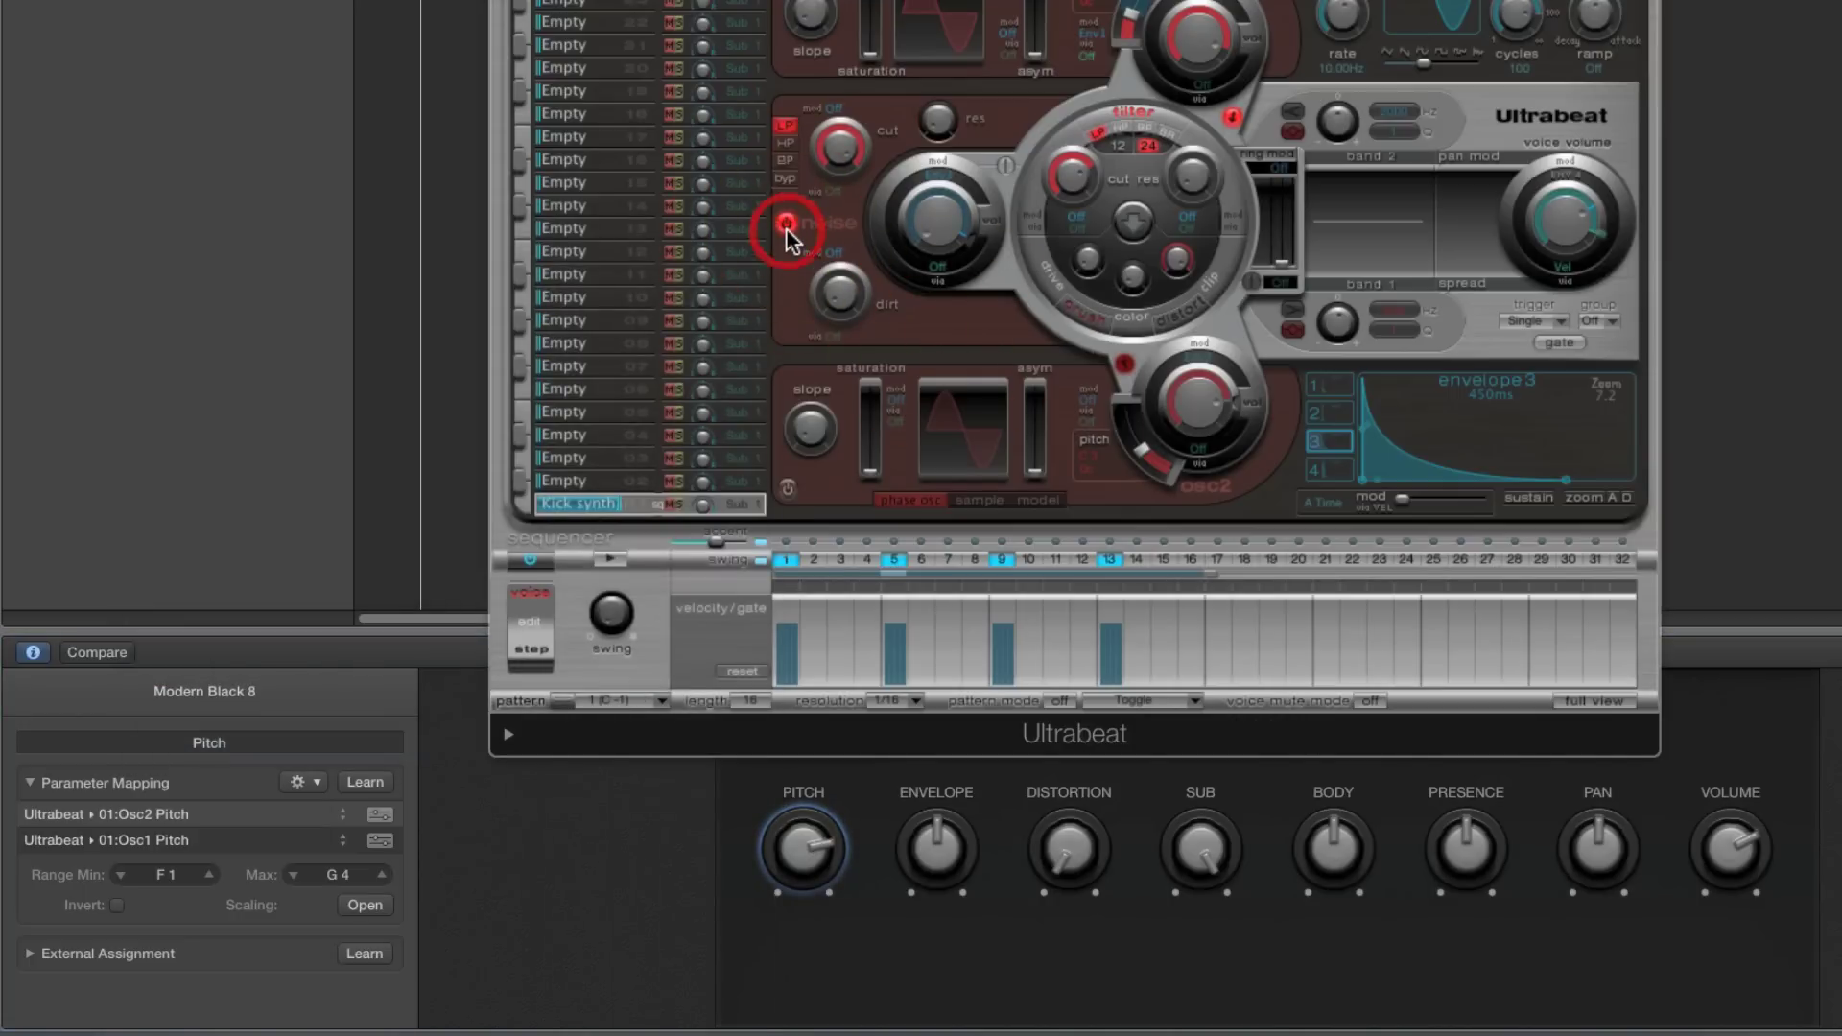
Try the Electronic Drums 12 and Modern Black 2 Tab factory layouts for the Smart Controls
click(256, 691)
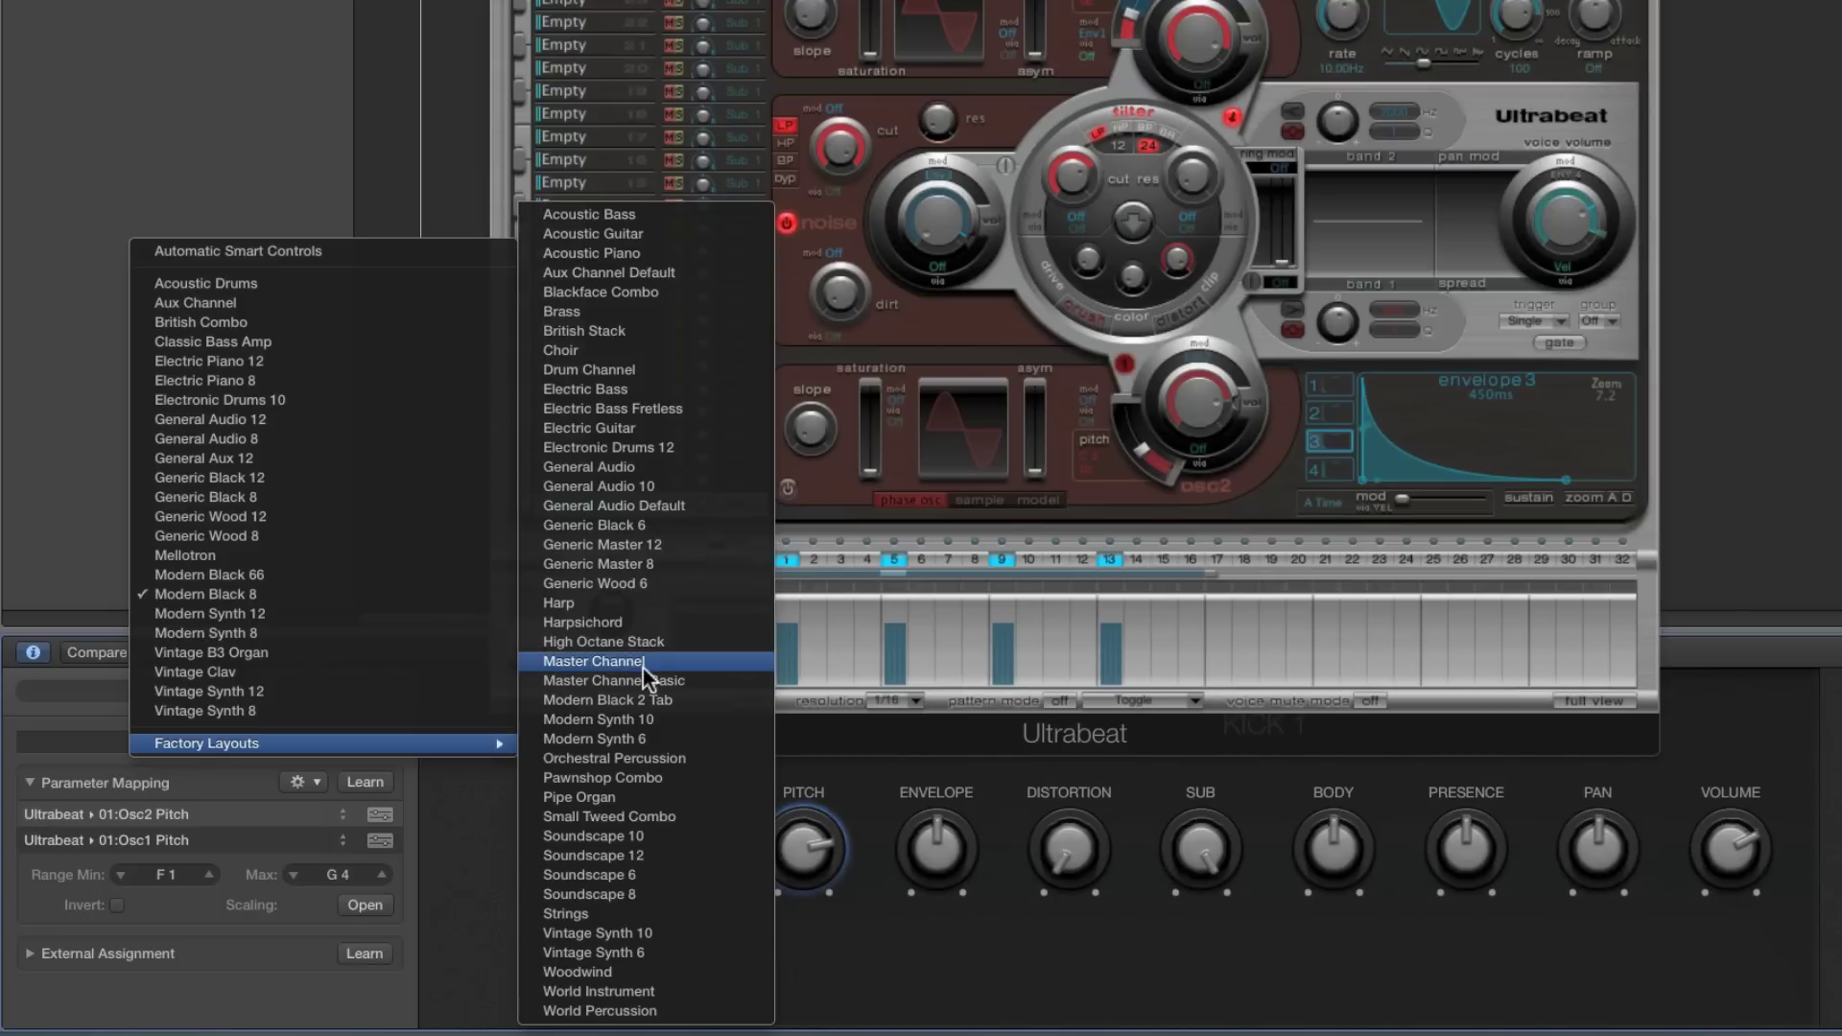
click(666, 451)
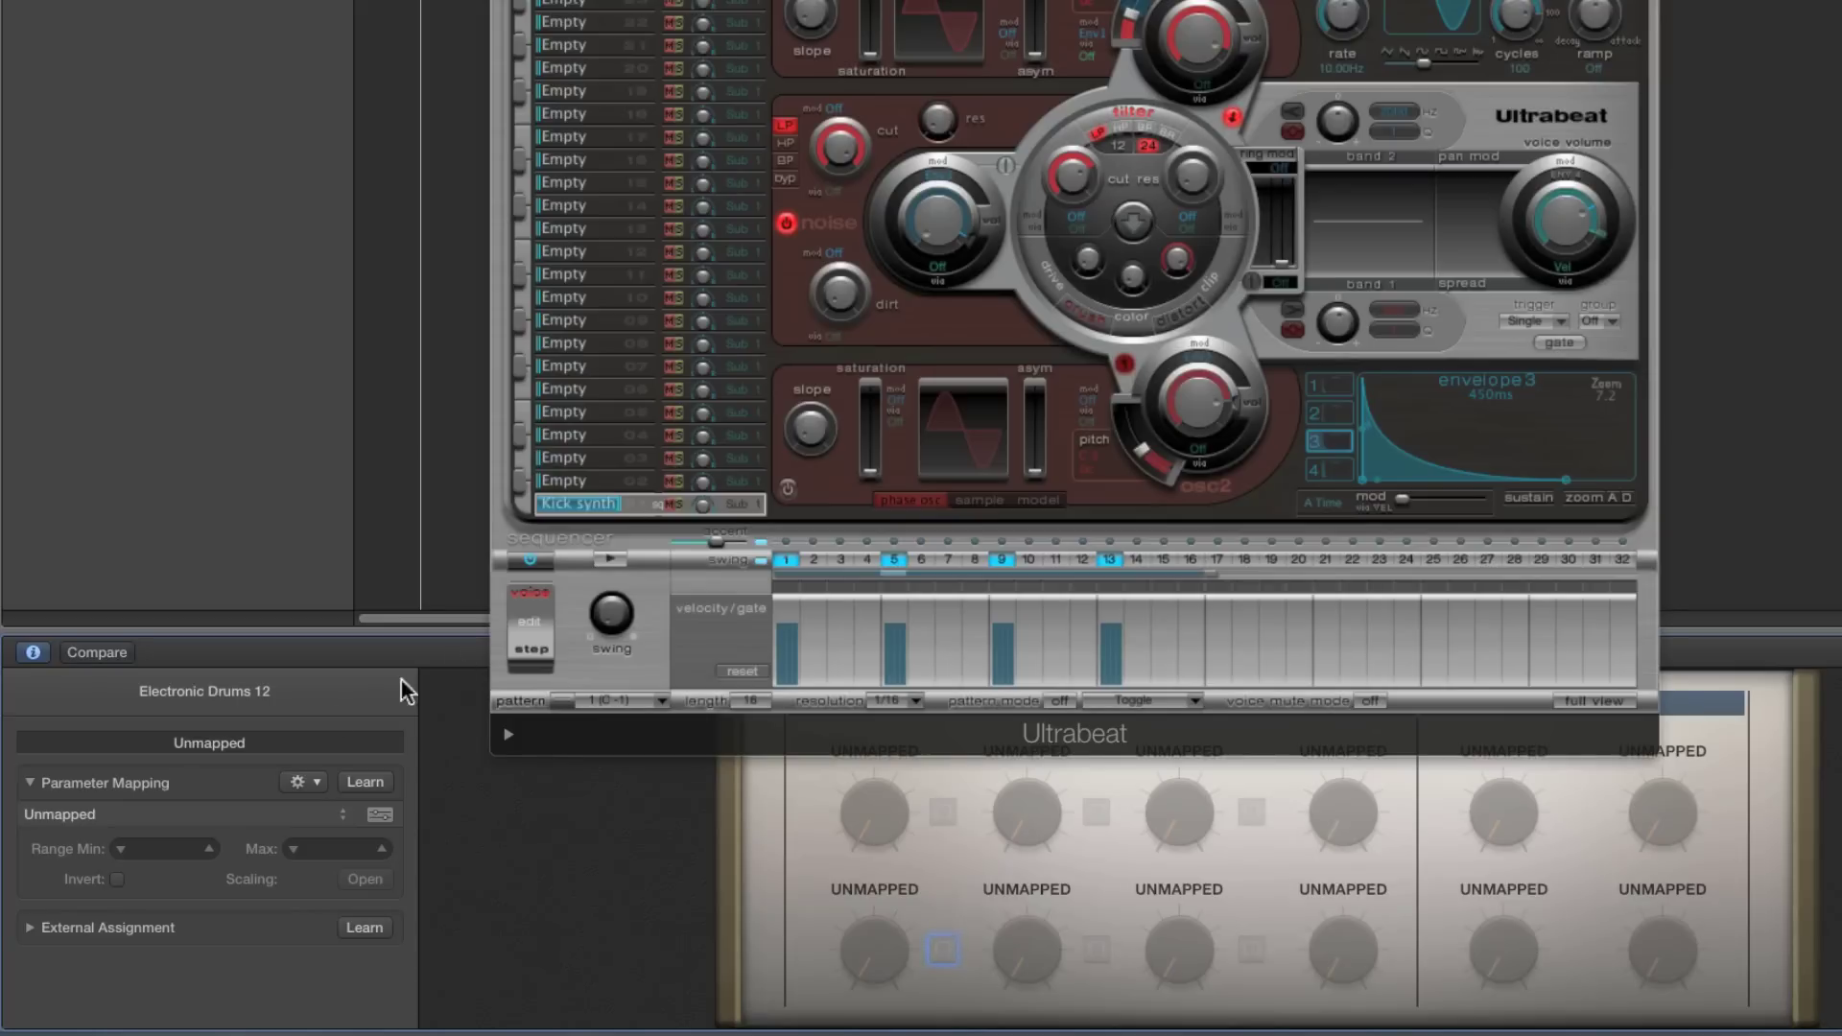
click(244, 692)
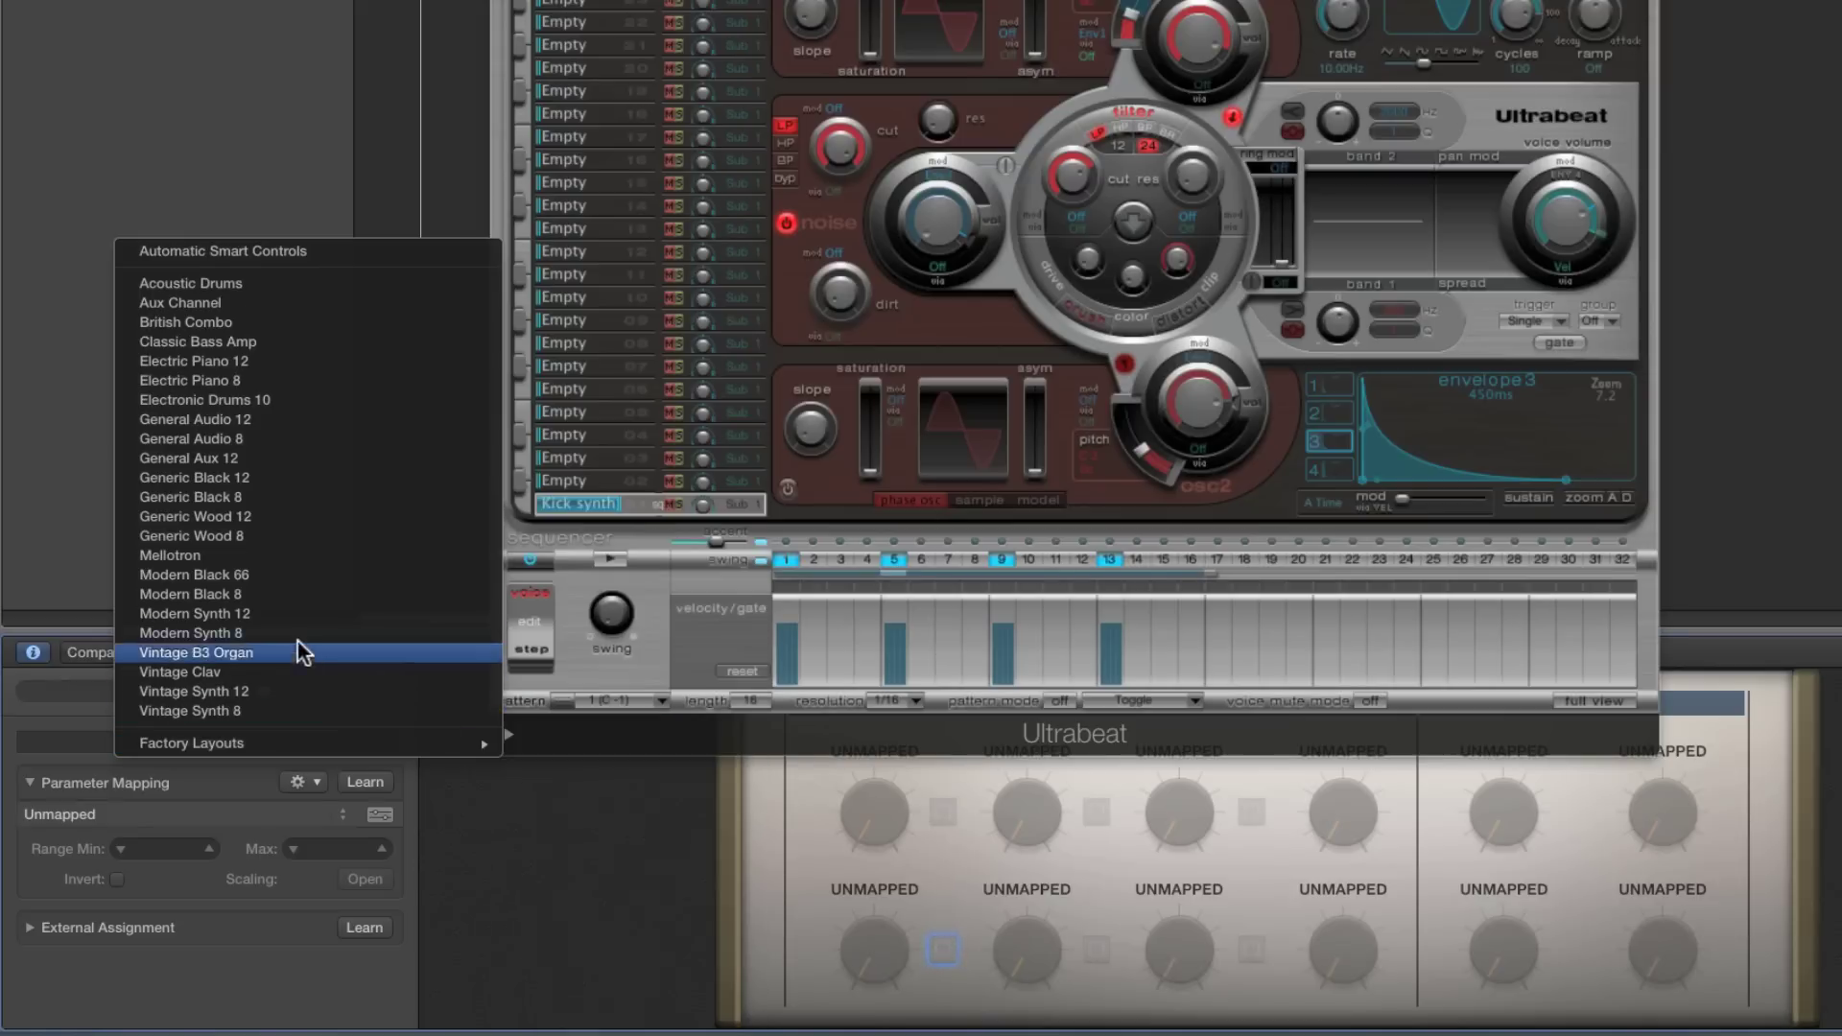
mouse_move(475, 745)
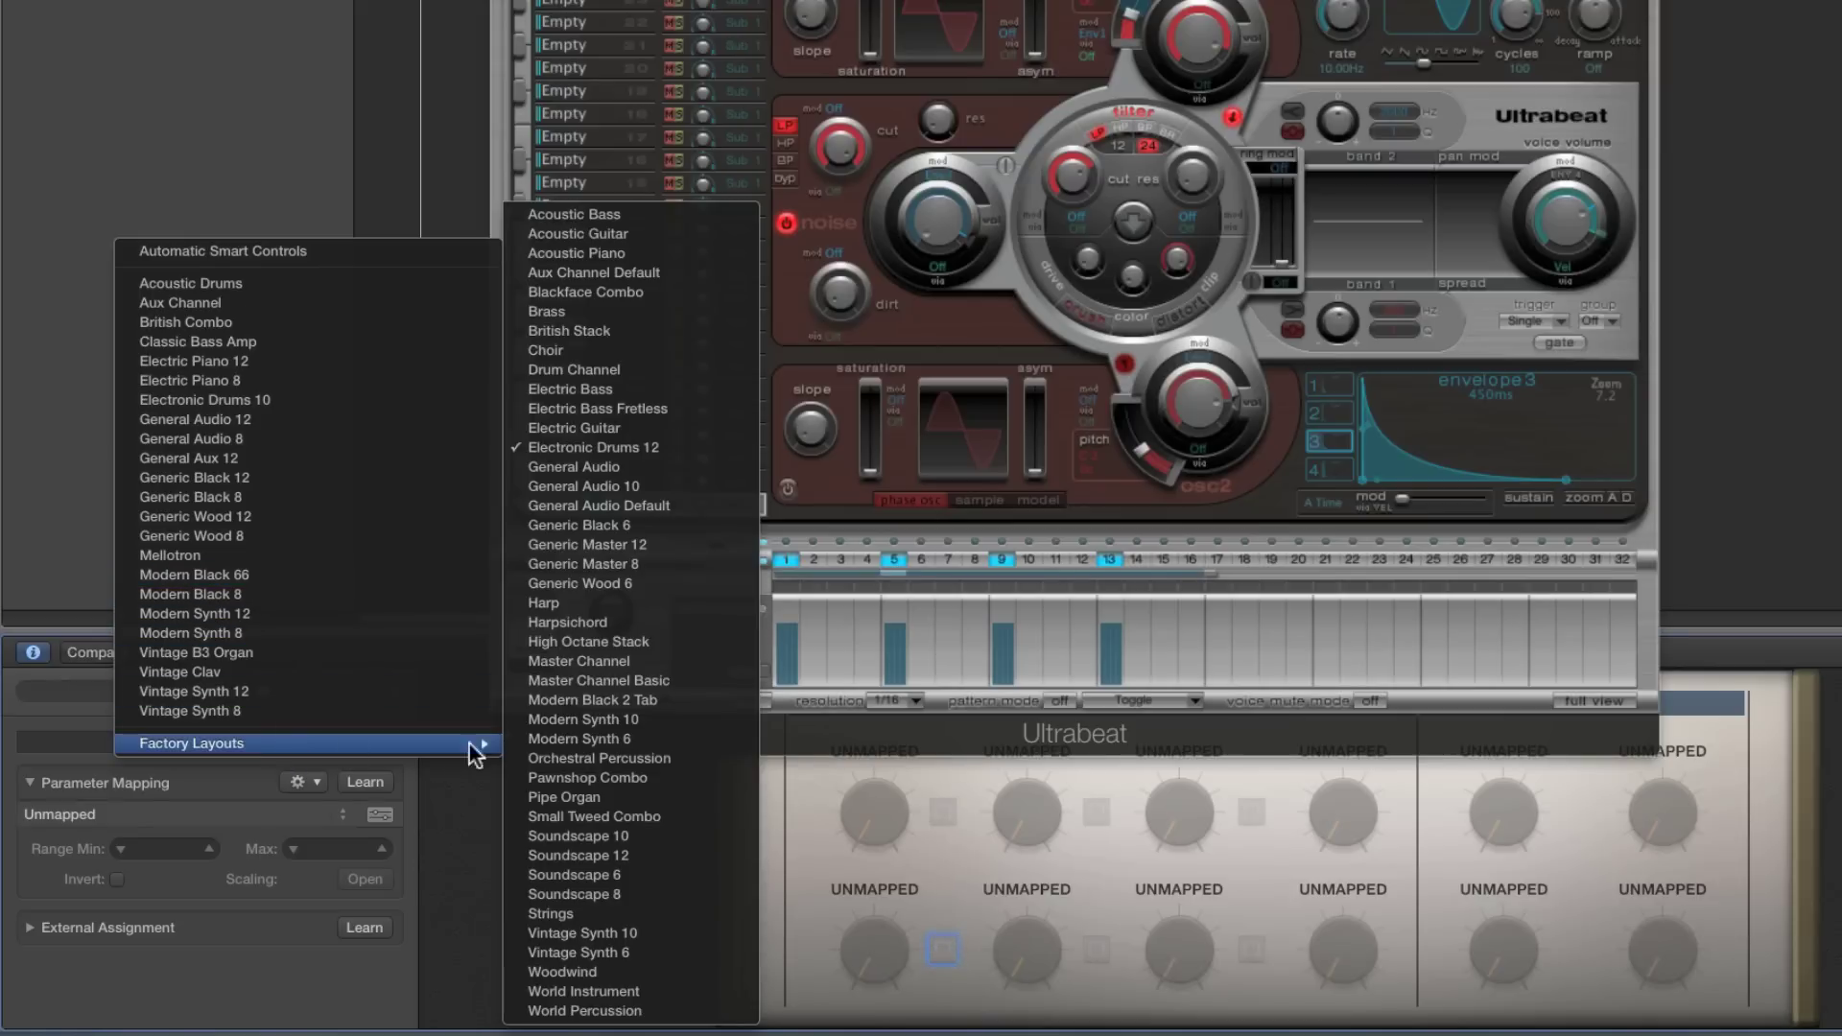
click(628, 698)
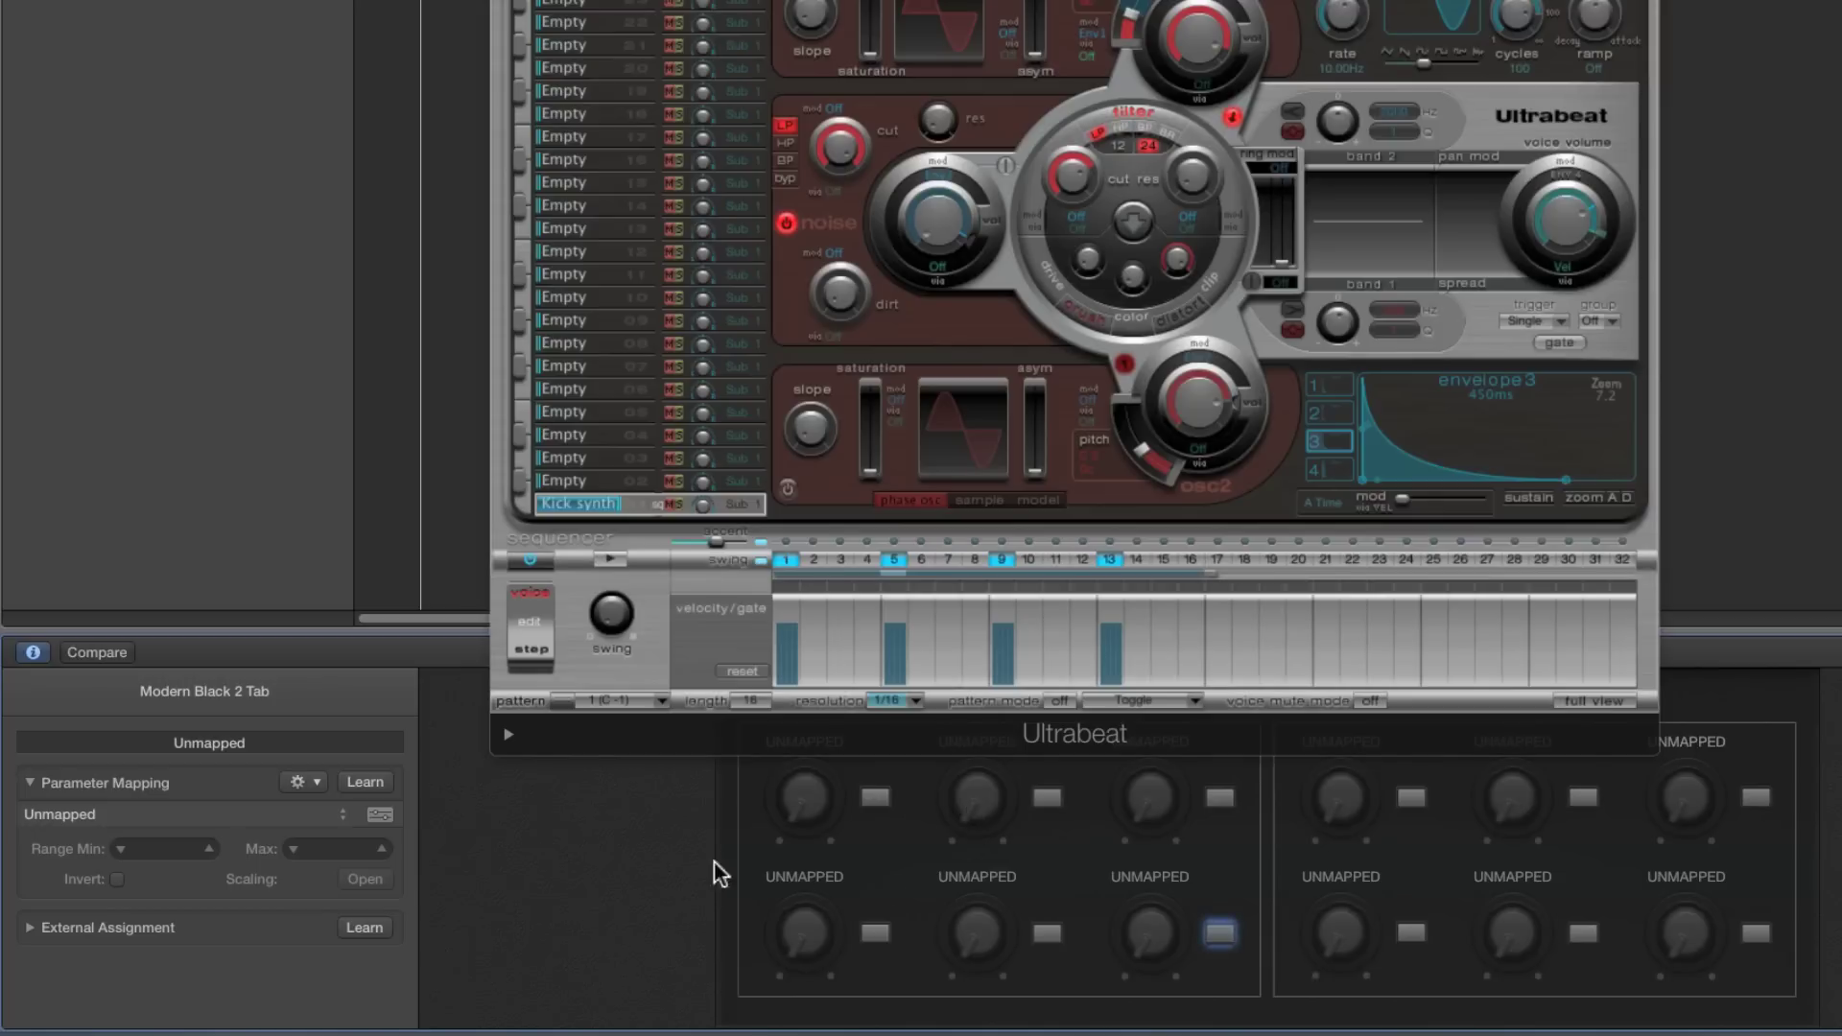
Apply the Electronic Drums 12 factory layout to the Smart Controls
click(234, 693)
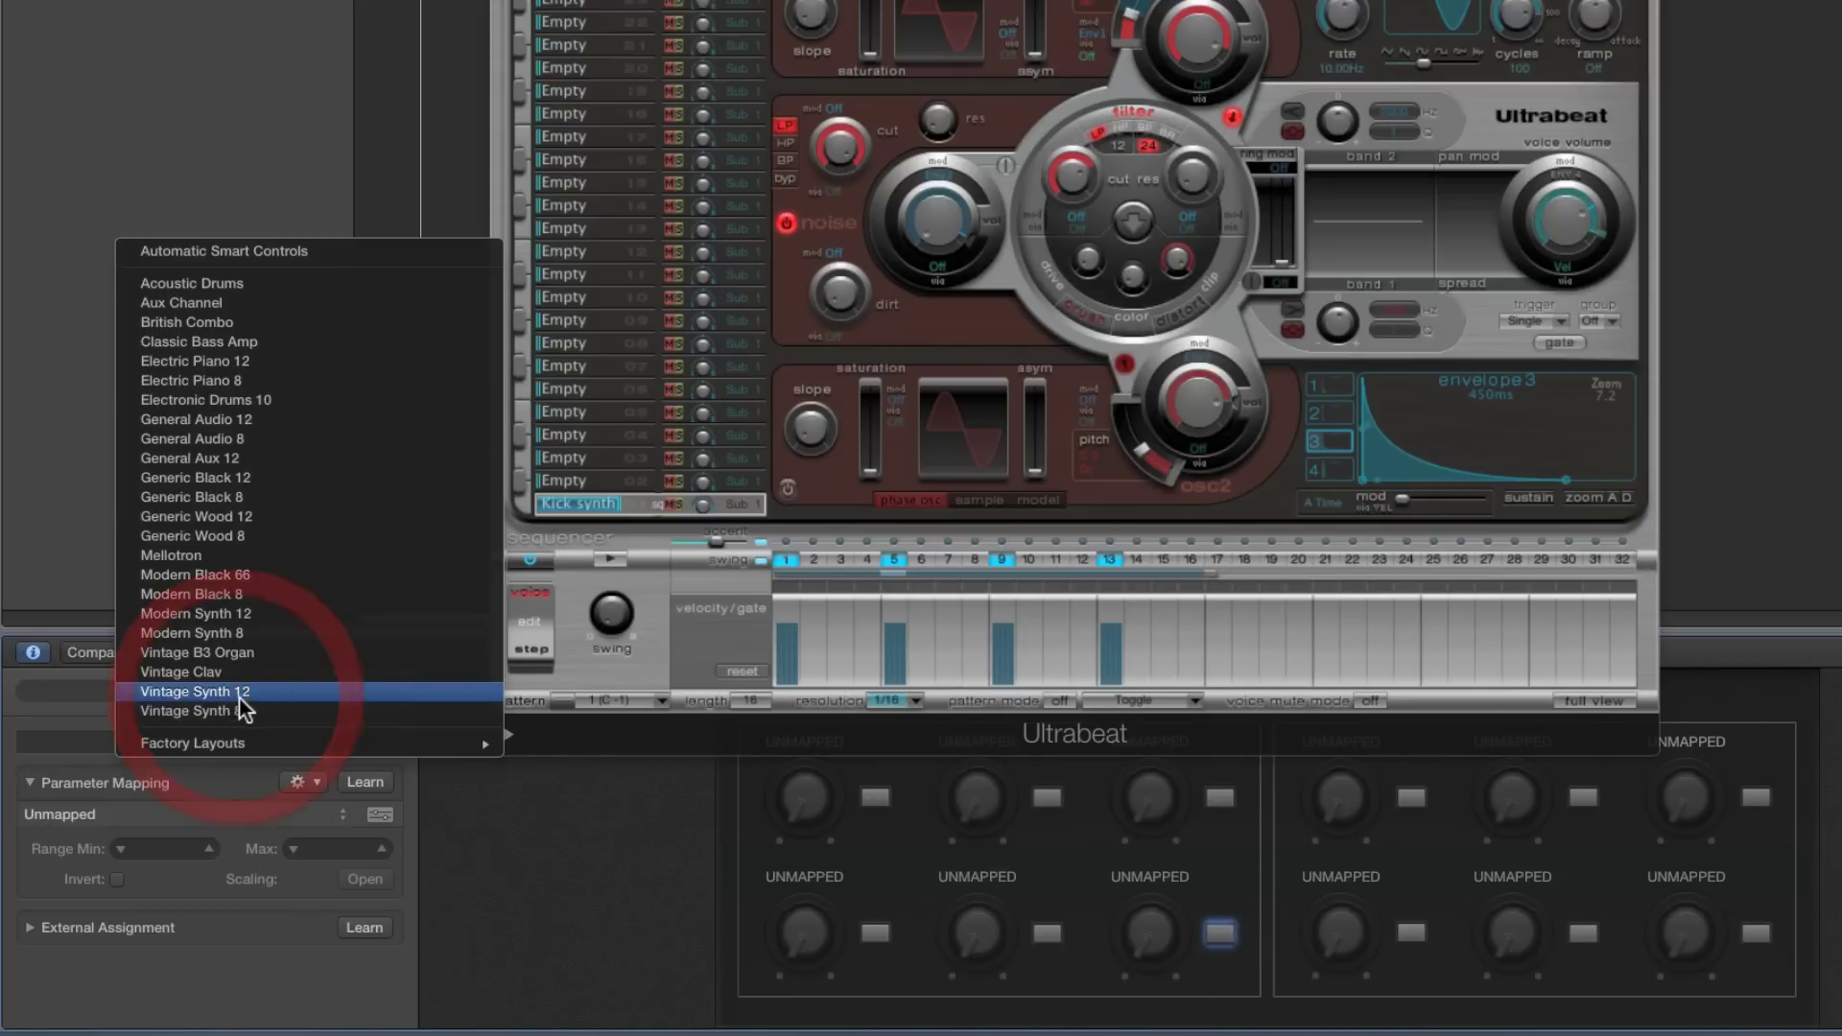
mouse_move(255, 743)
click(622, 445)
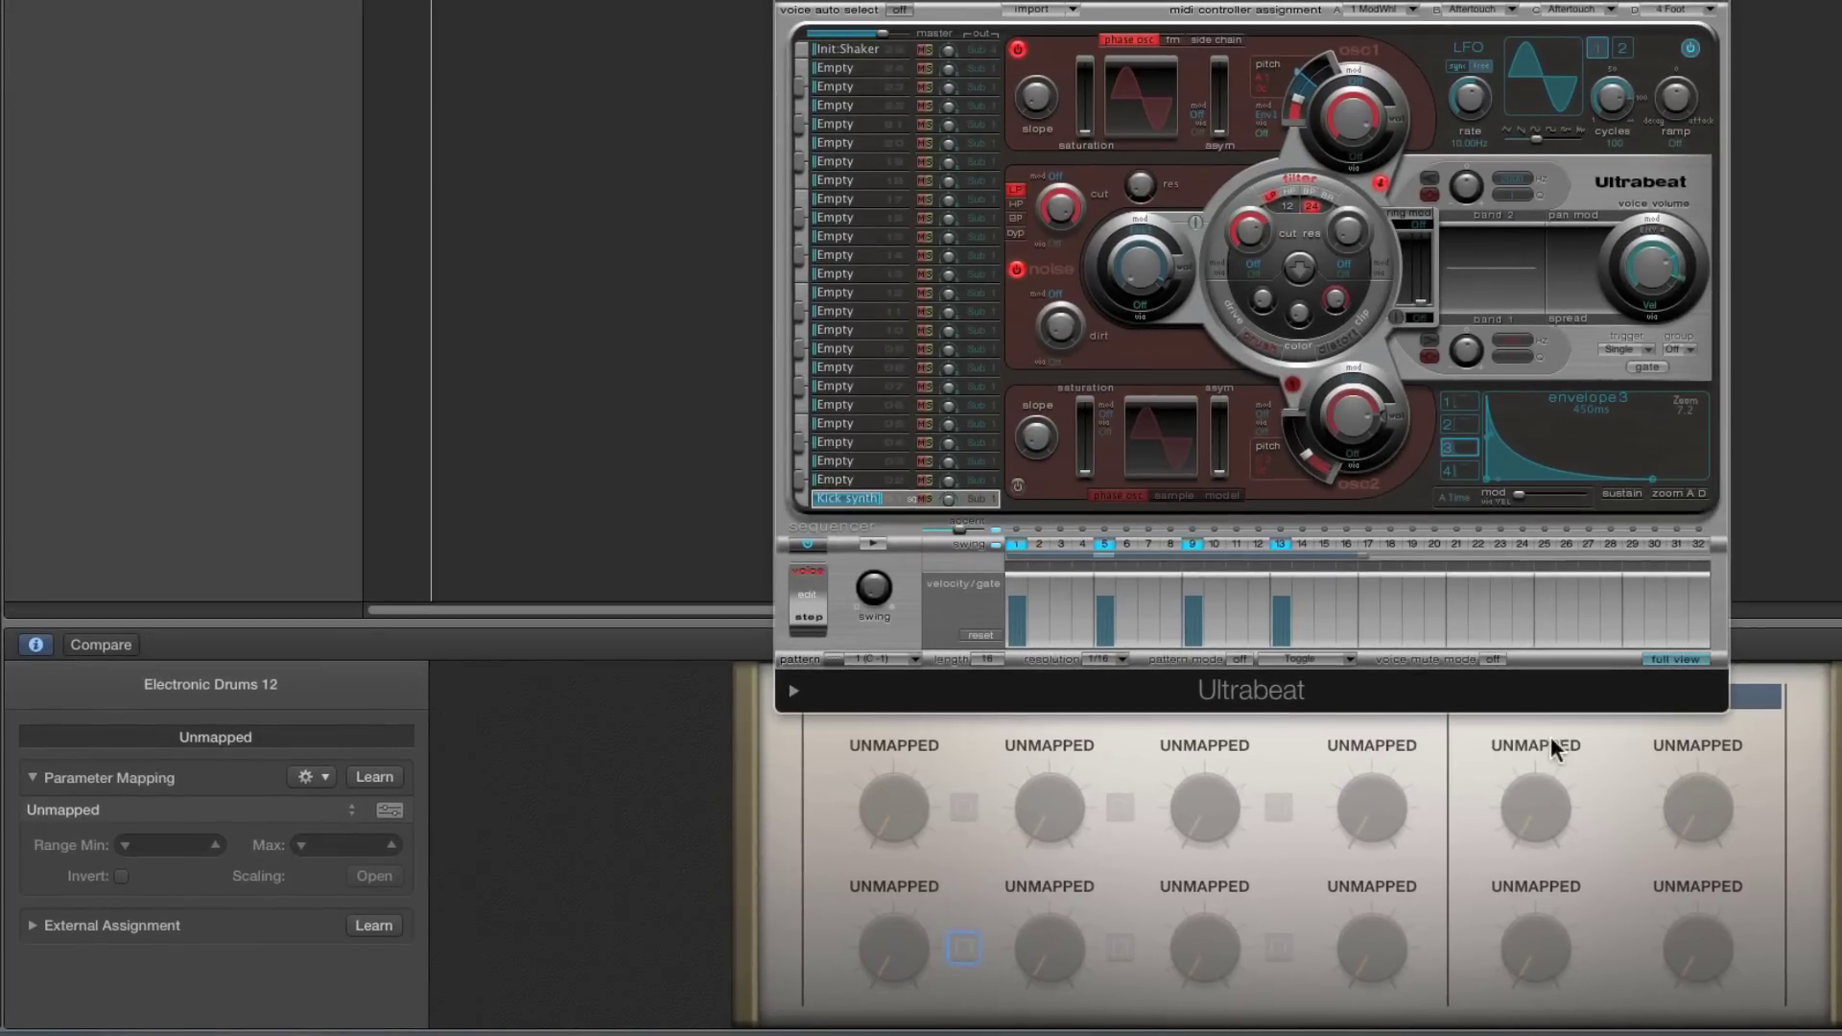
Map the first knob in the upper row to oscillator 1's pitch by learning the parameter
click(894, 806)
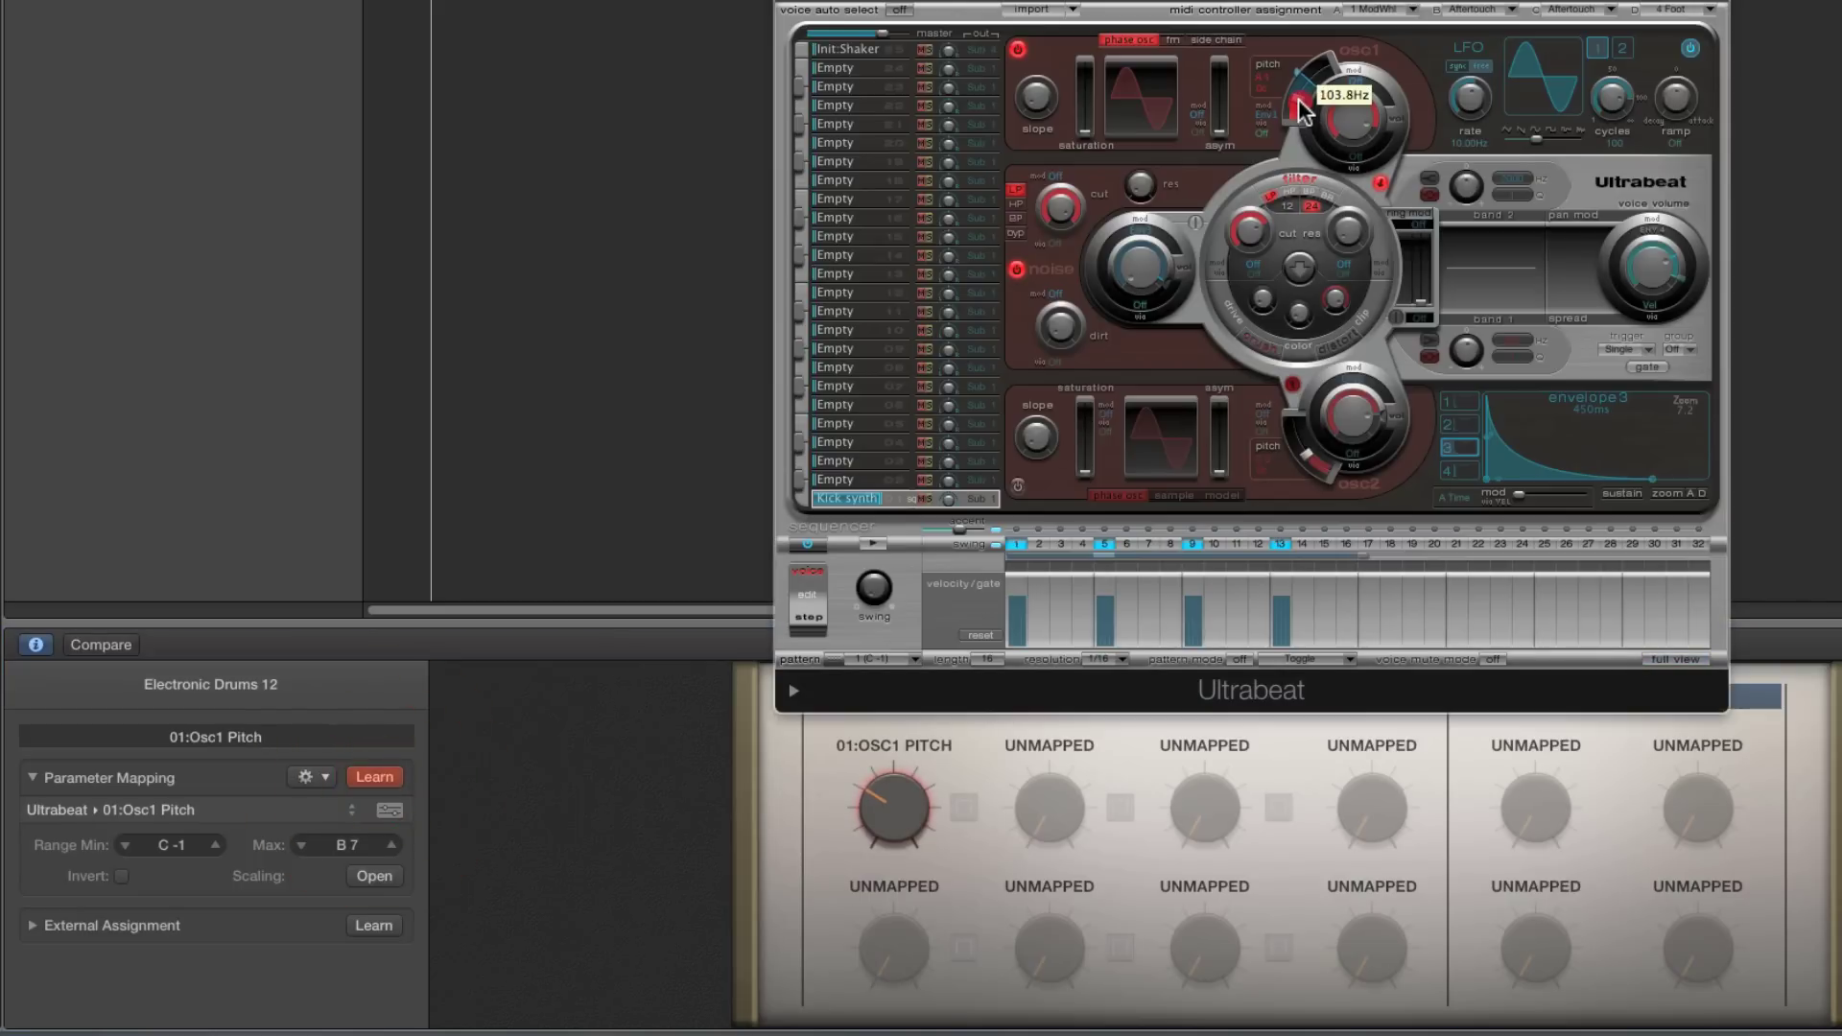
drag(1302, 108, 1305, 108)
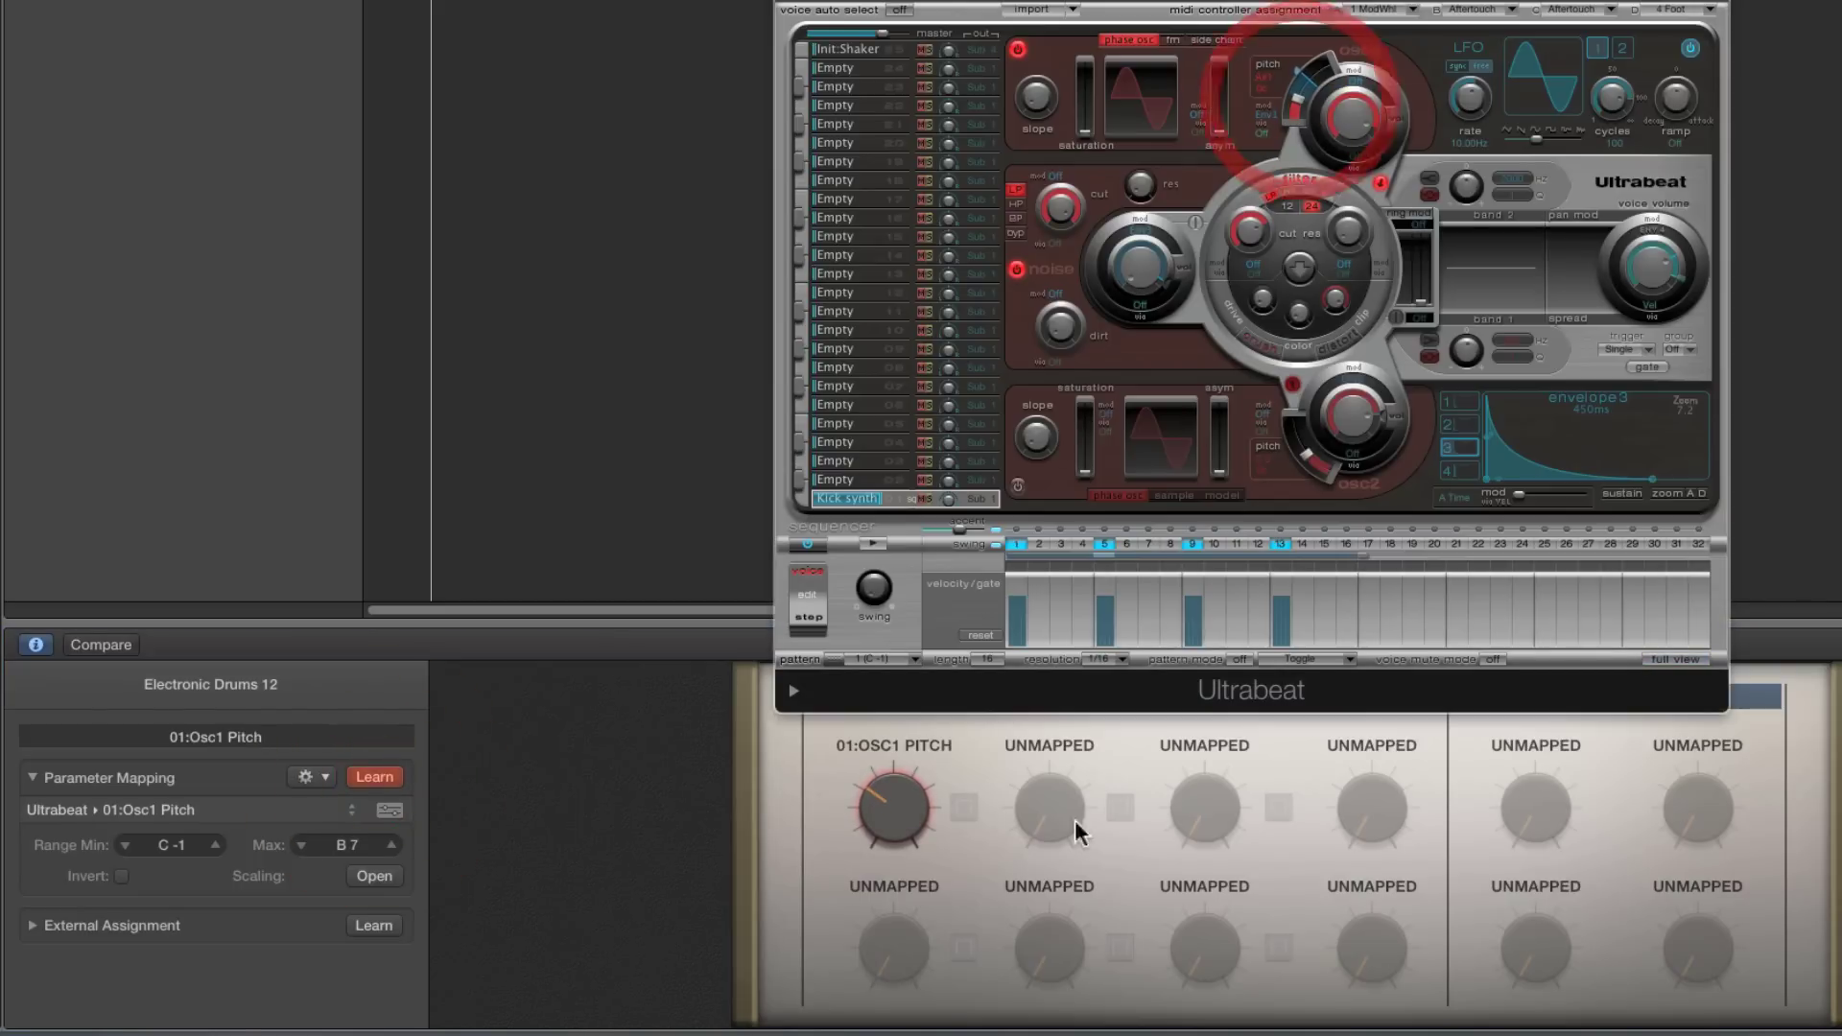
click(374, 777)
Shorten the mapped oscillator 1 knob's name to Pitch
double_click(245, 737)
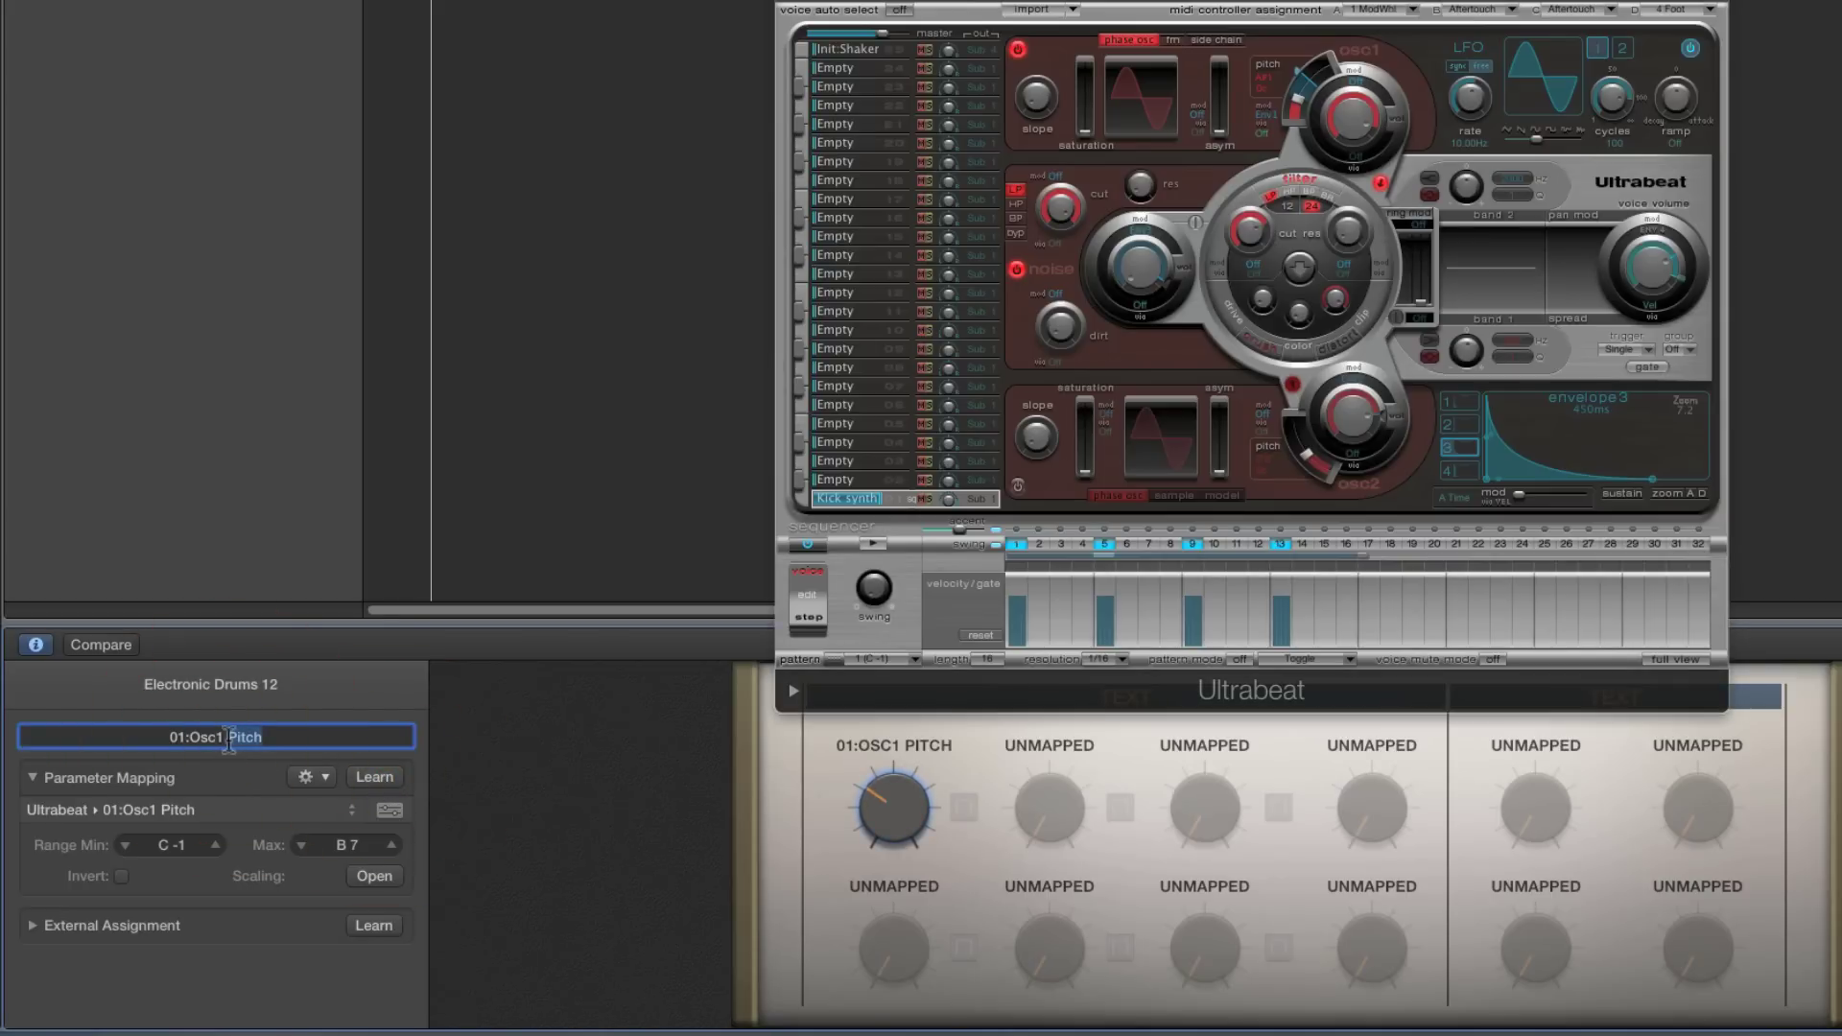
click(228, 736)
key(BackSpace)
key(BackSpace)
key(BackSpace)
key(BackSpace)
key(BackSpace)
key(BackSpace)
key(BackSpace)
key(BackSpace)
key(Return)
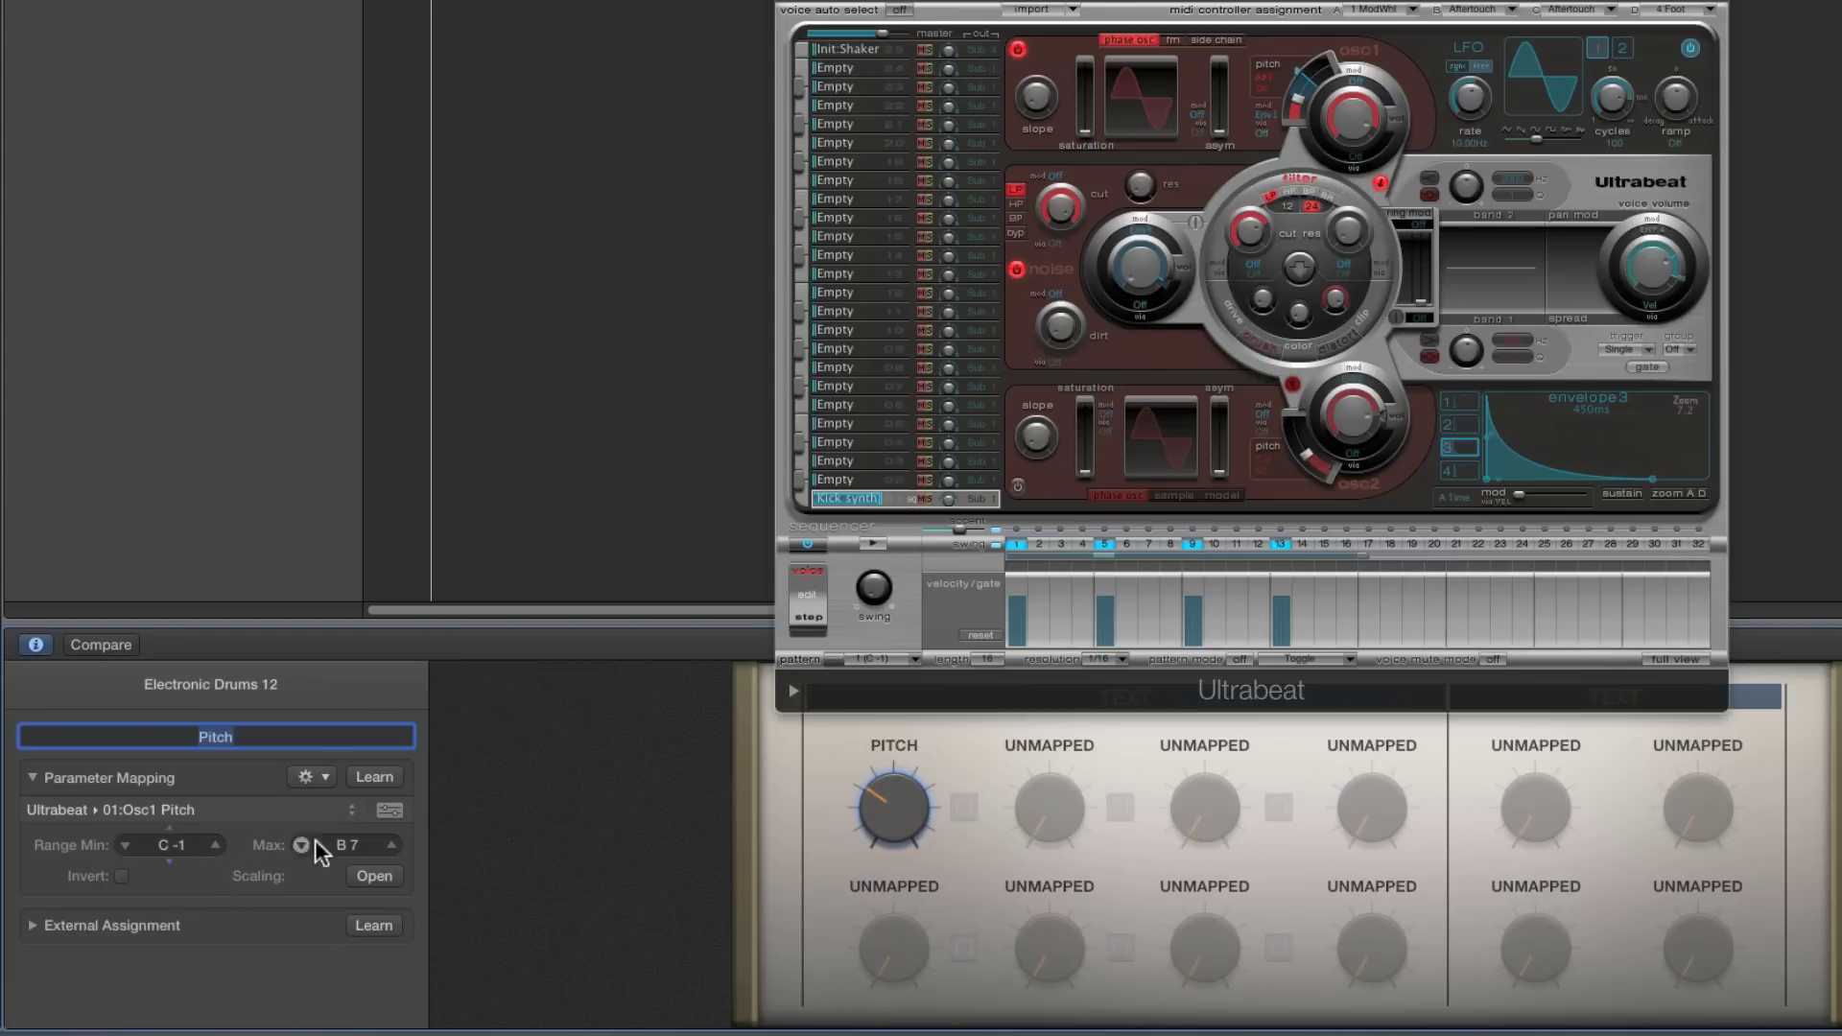
Limit the Pitch knob's range to C 0 through C 6 and turn the knob to D#1
drag(353, 844, 359, 844)
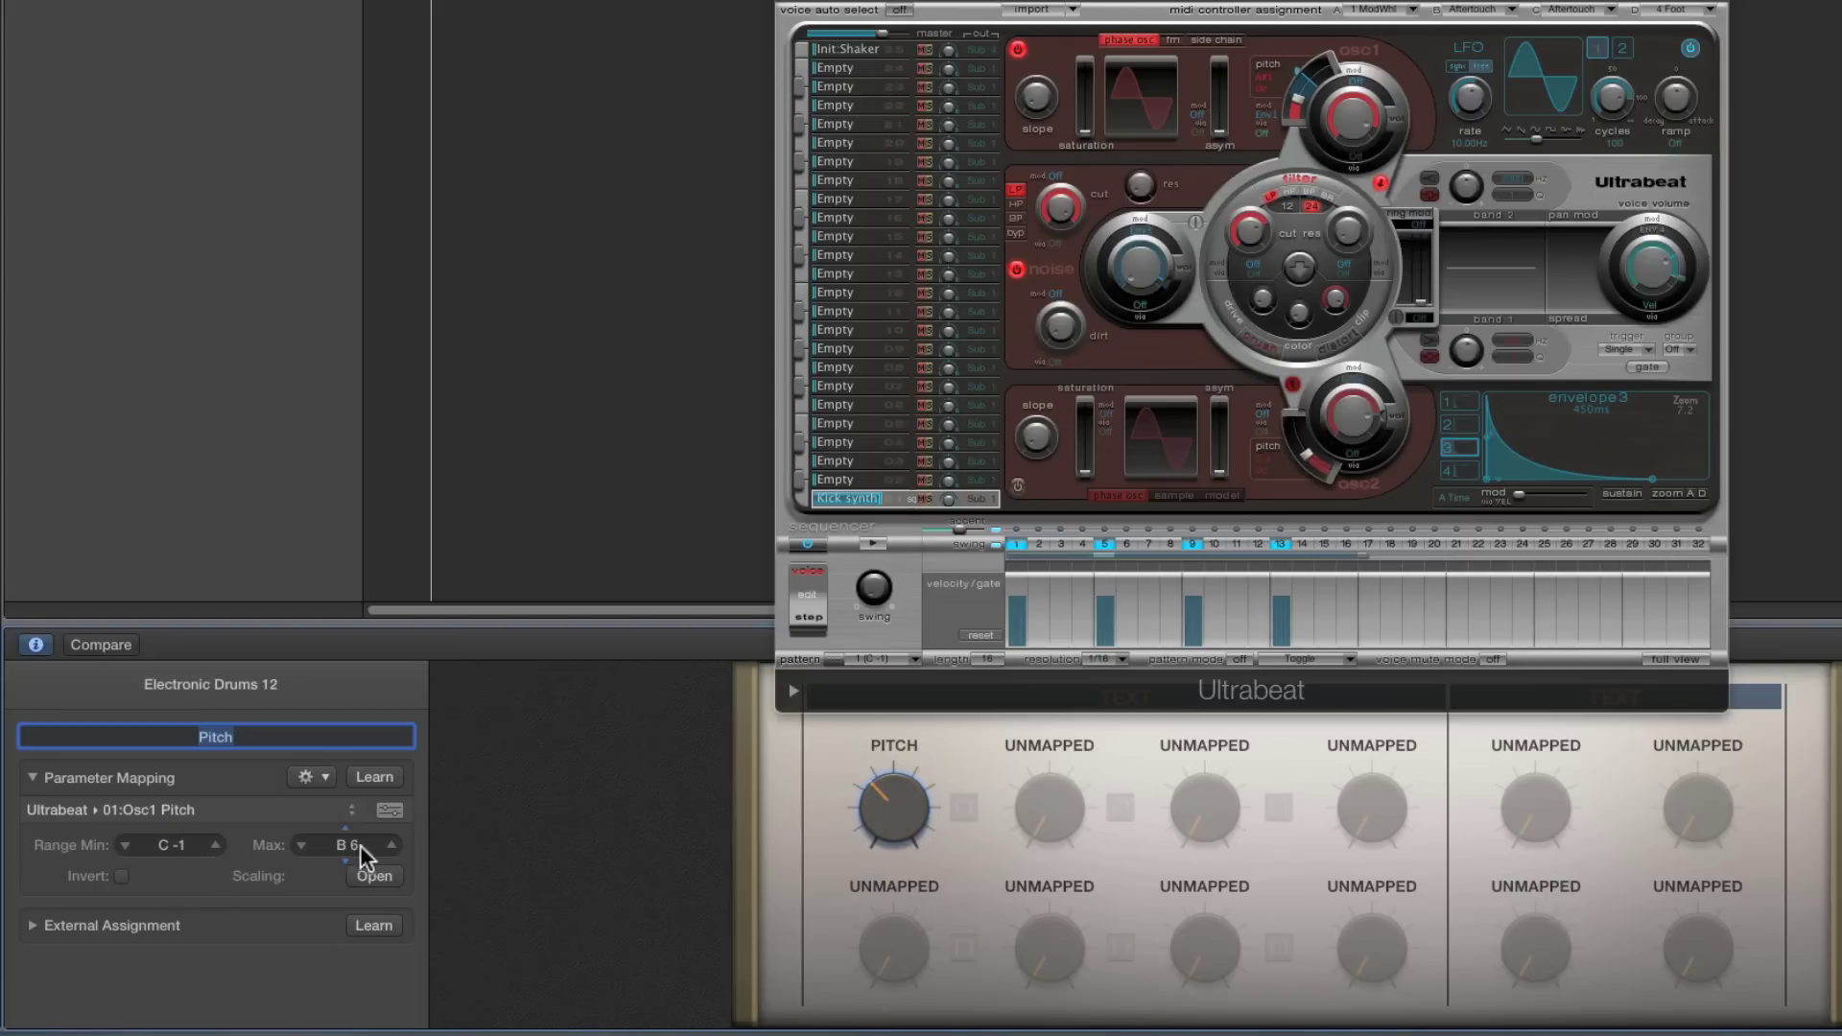
click(301, 845)
click(301, 845)
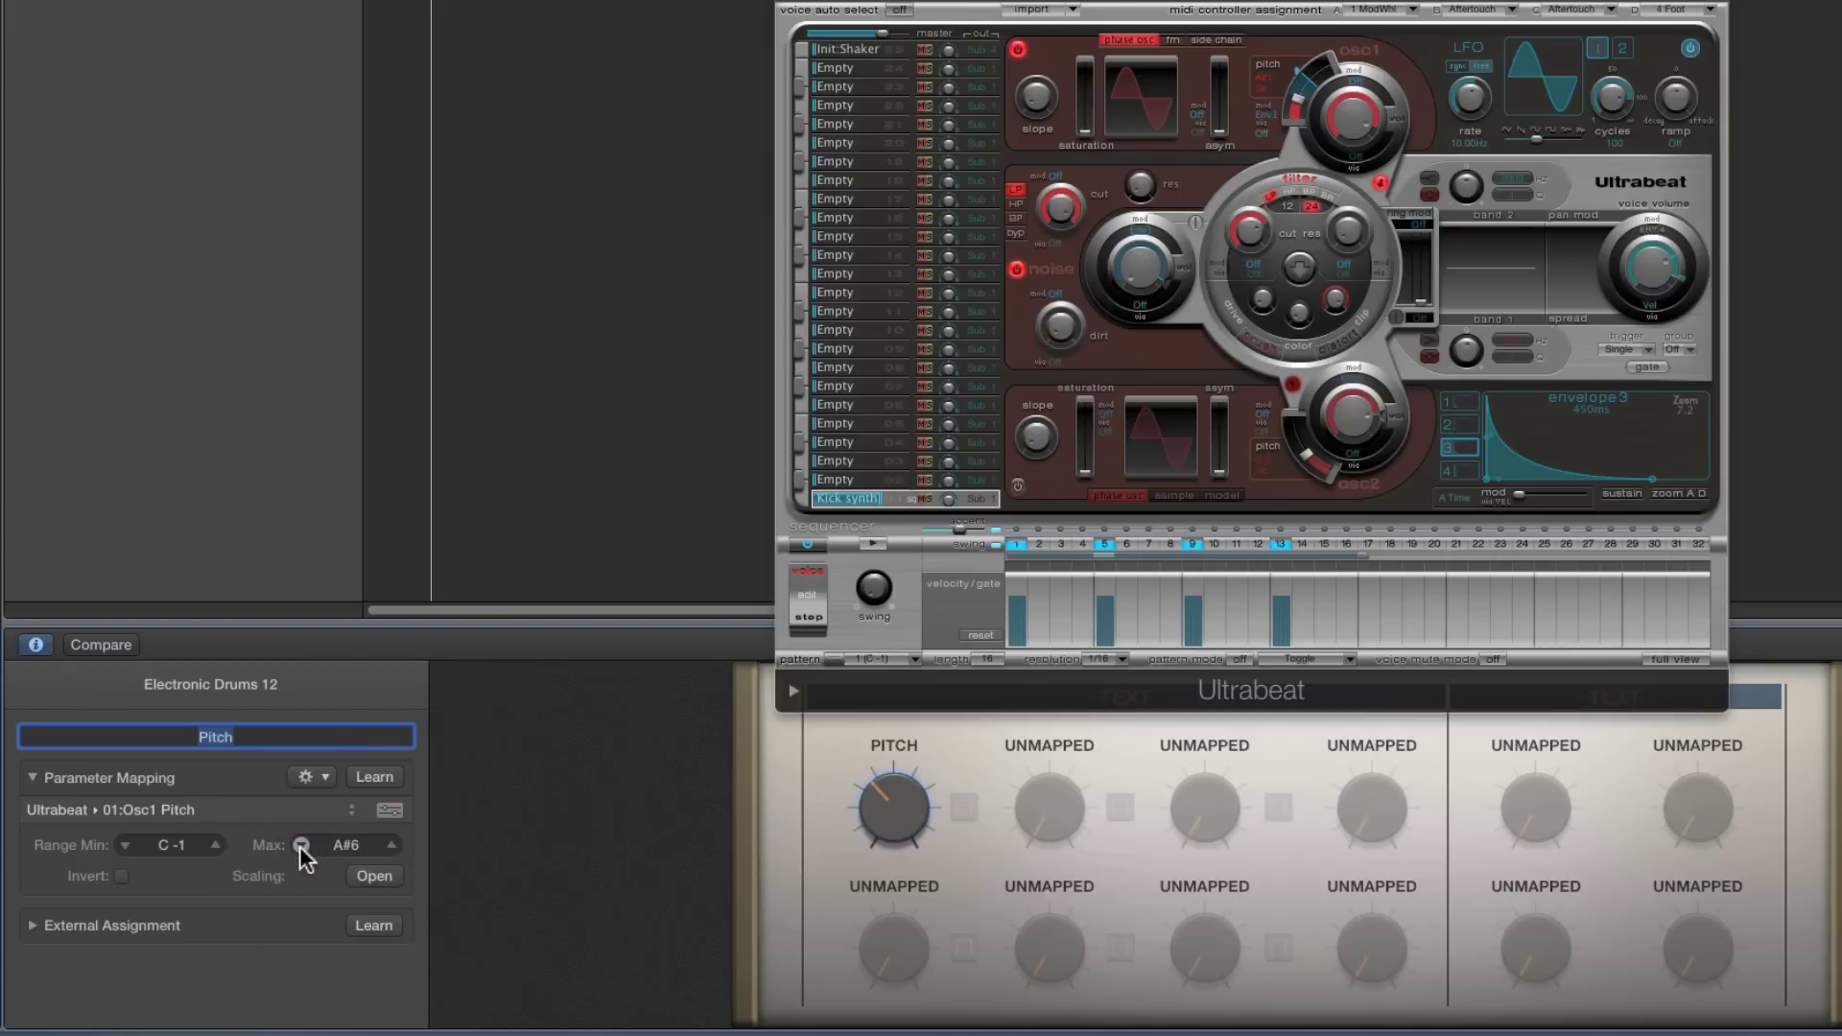
click(391, 845)
click(391, 845)
click(391, 845)
click(301, 845)
click(301, 845)
click(301, 845)
click(302, 845)
click(301, 845)
click(215, 845)
click(215, 845)
drag(875, 817, 906, 900)
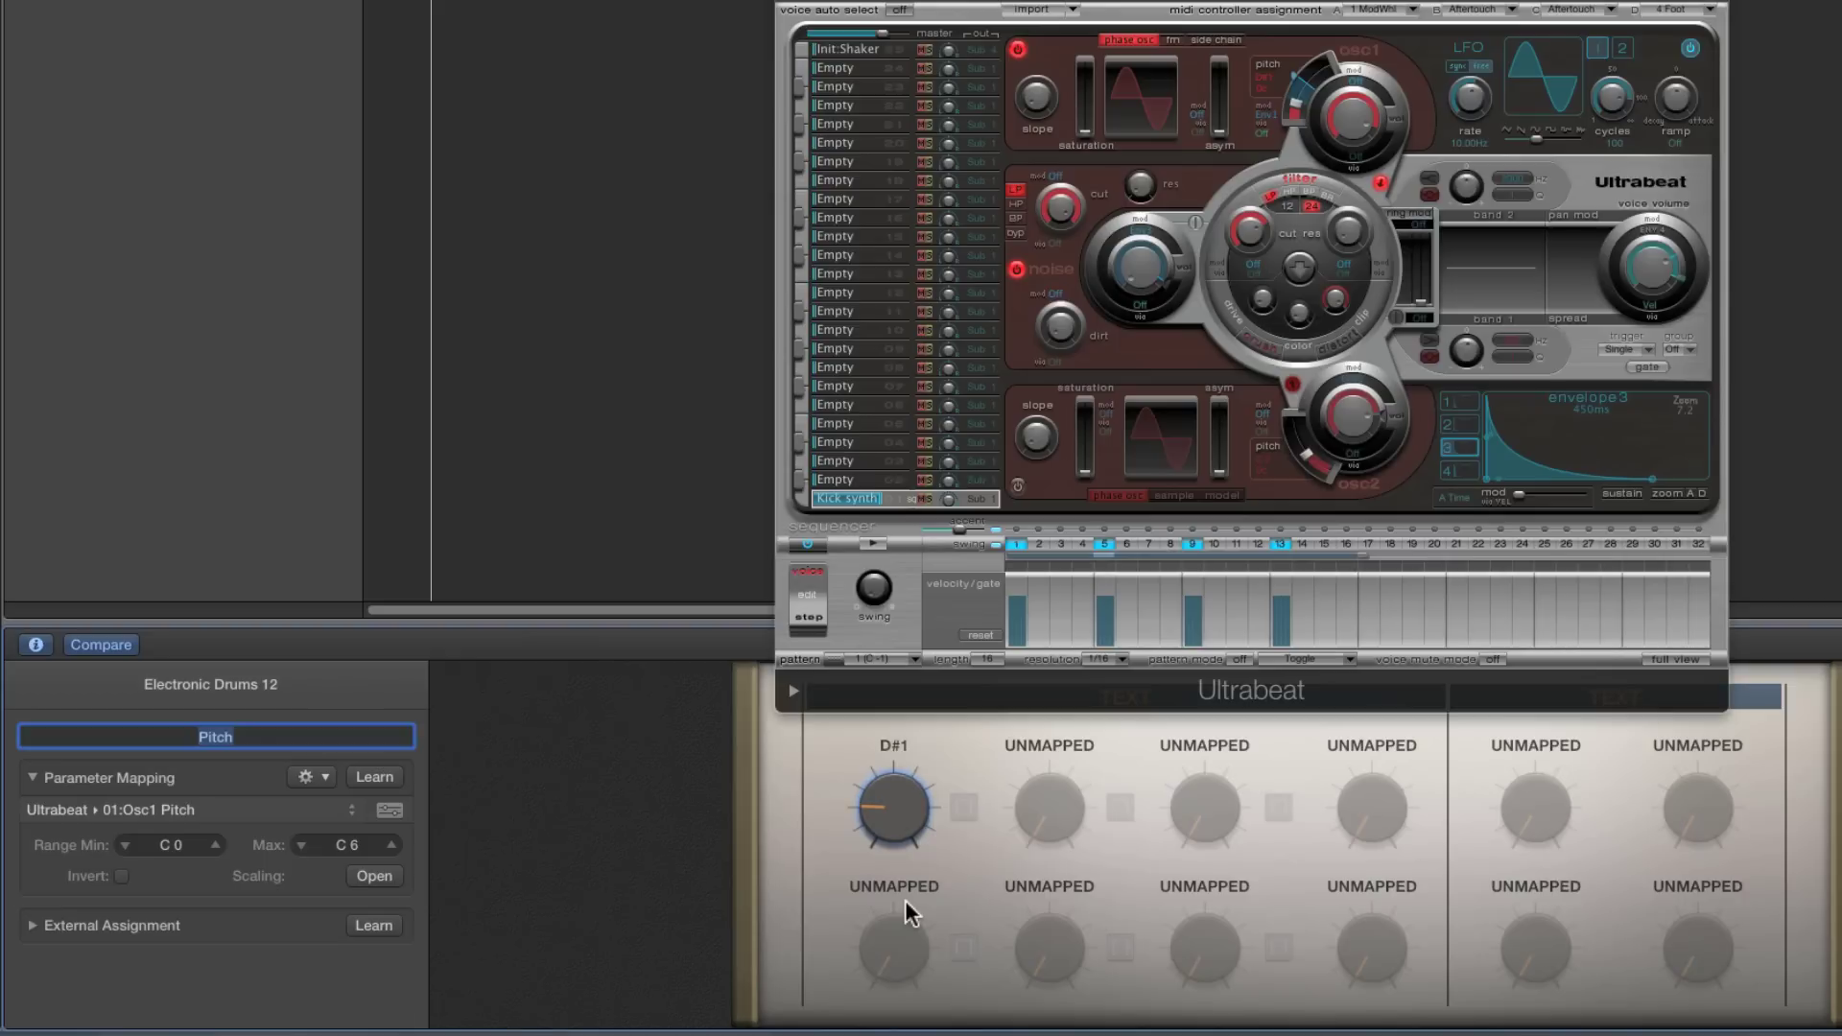
click(905, 900)
Map the knob below Pitch to amp envelope 4's decay and name it length
click(1459, 470)
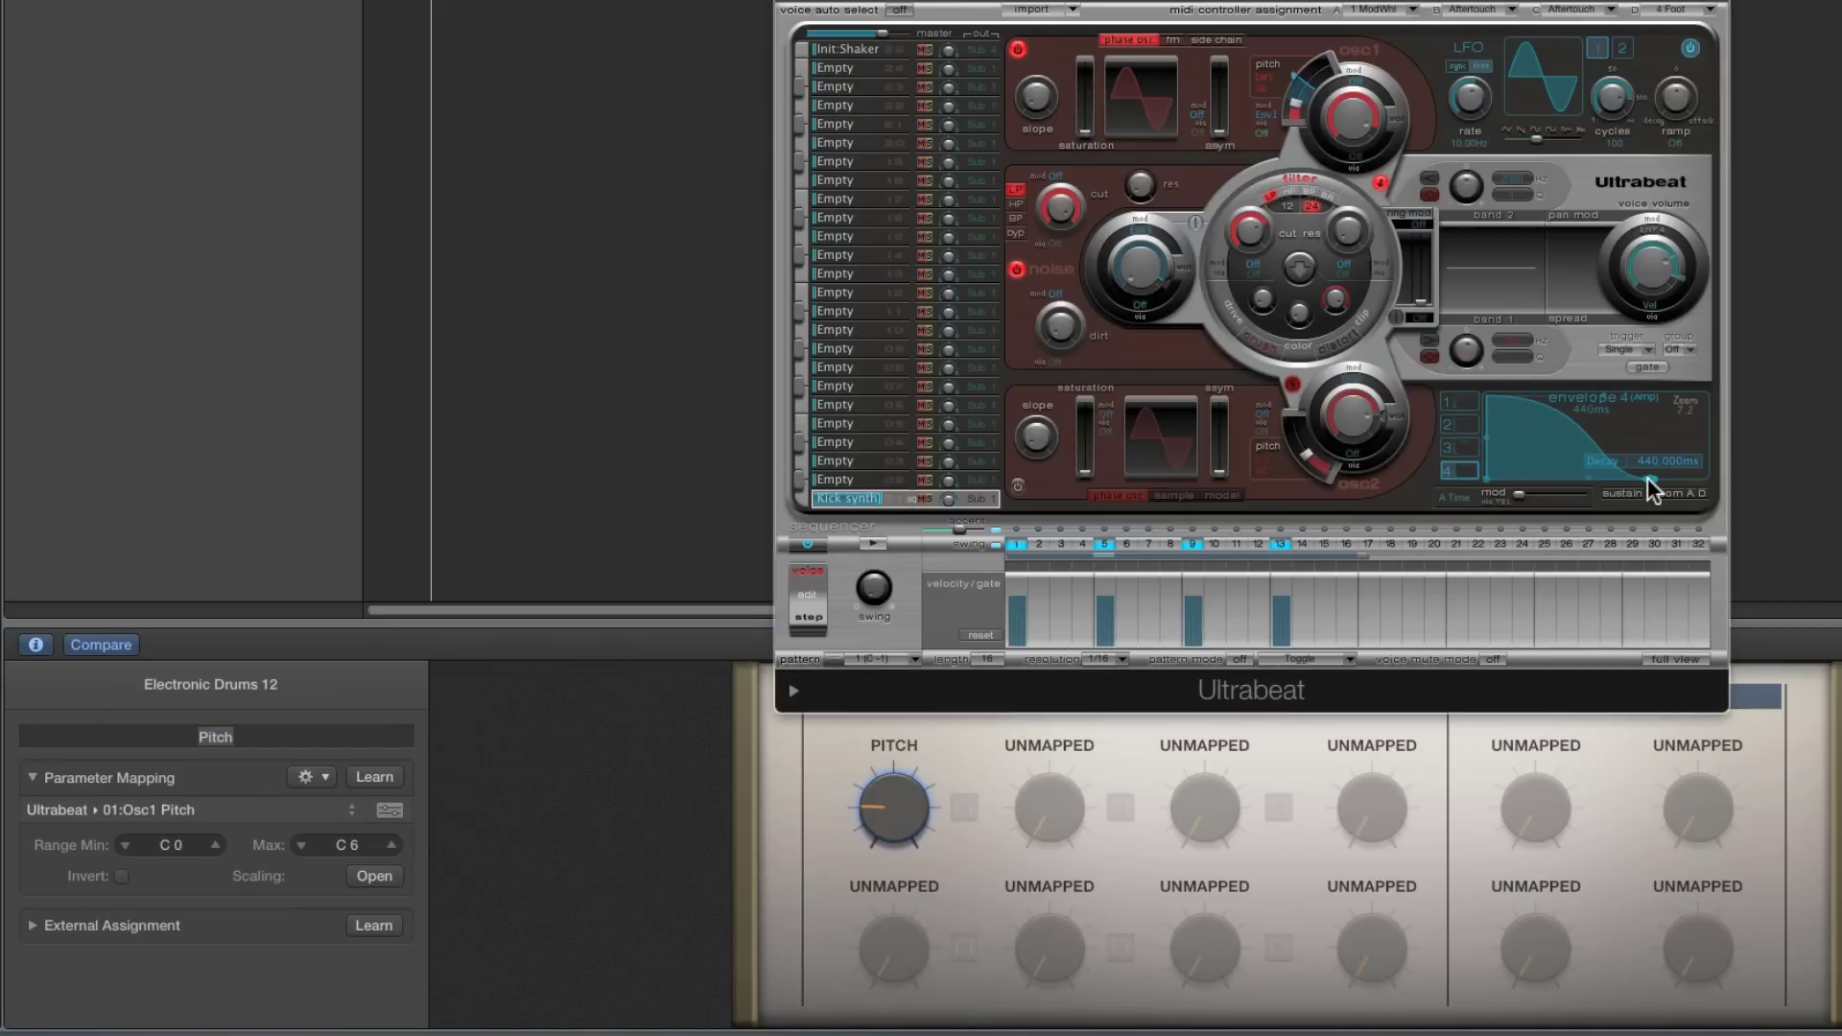
click(886, 946)
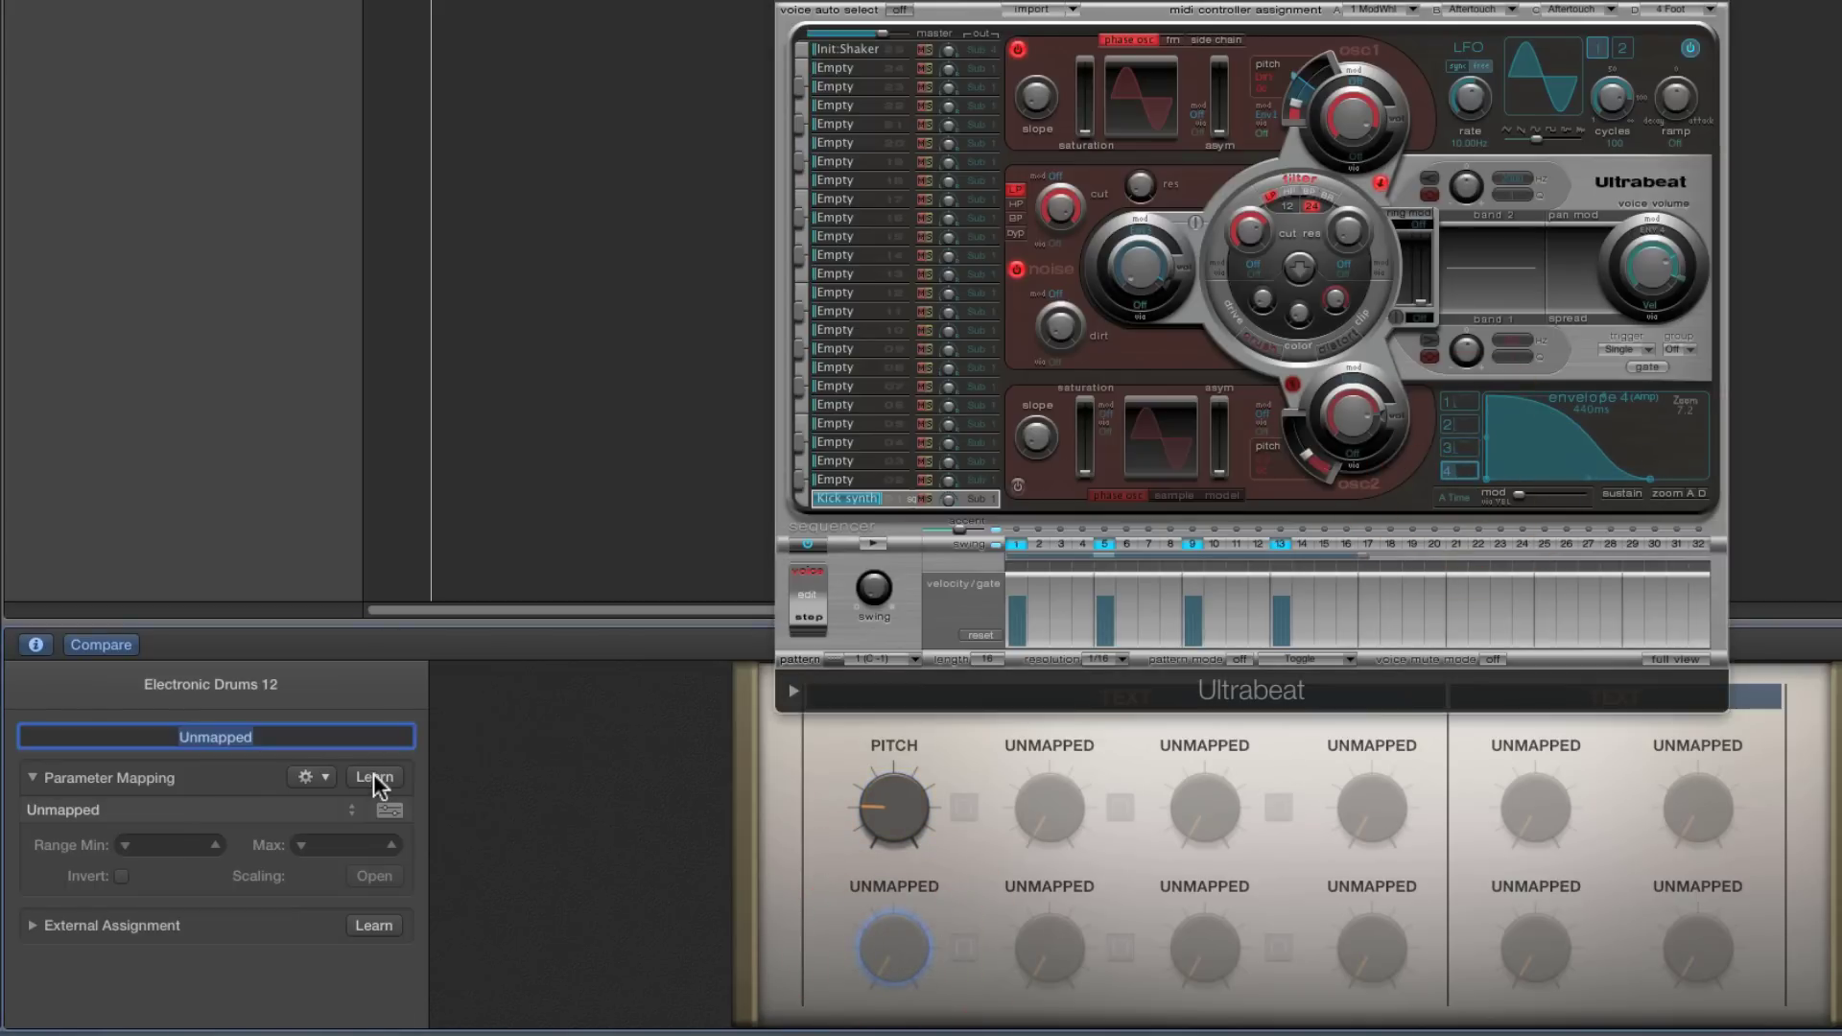
drag(1647, 481, 1654, 480)
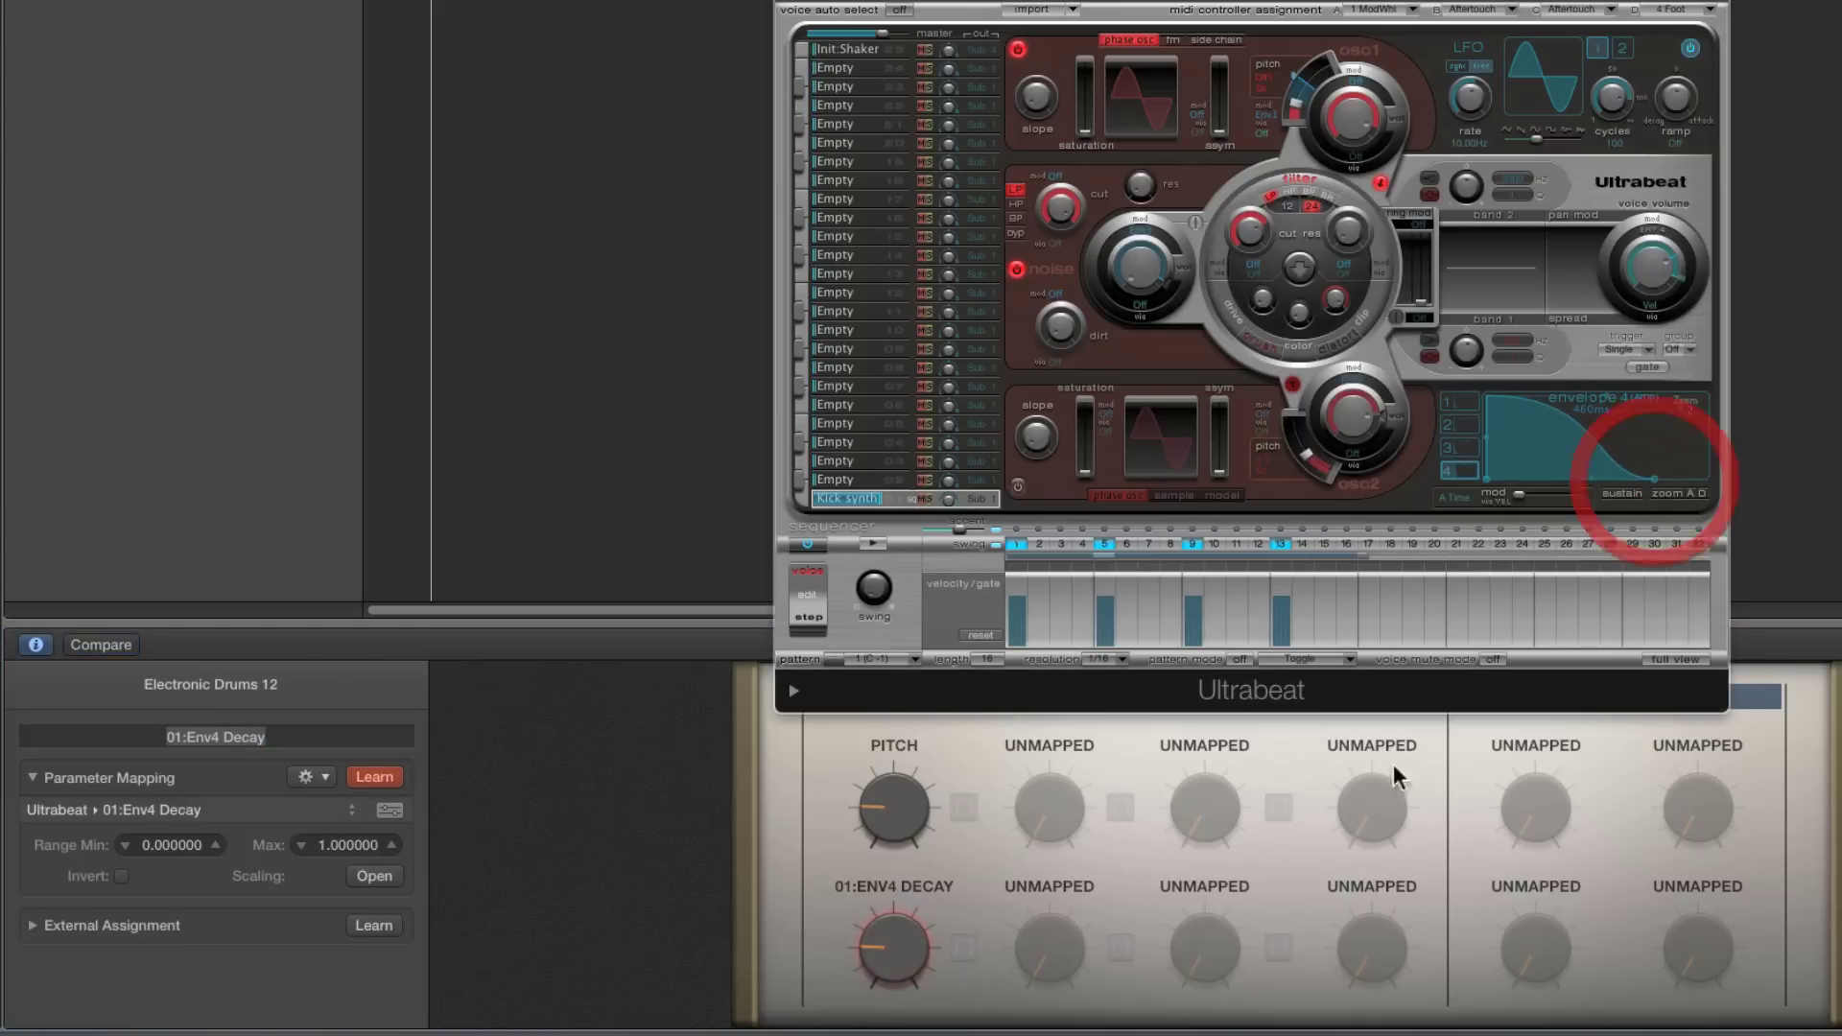
click(380, 773)
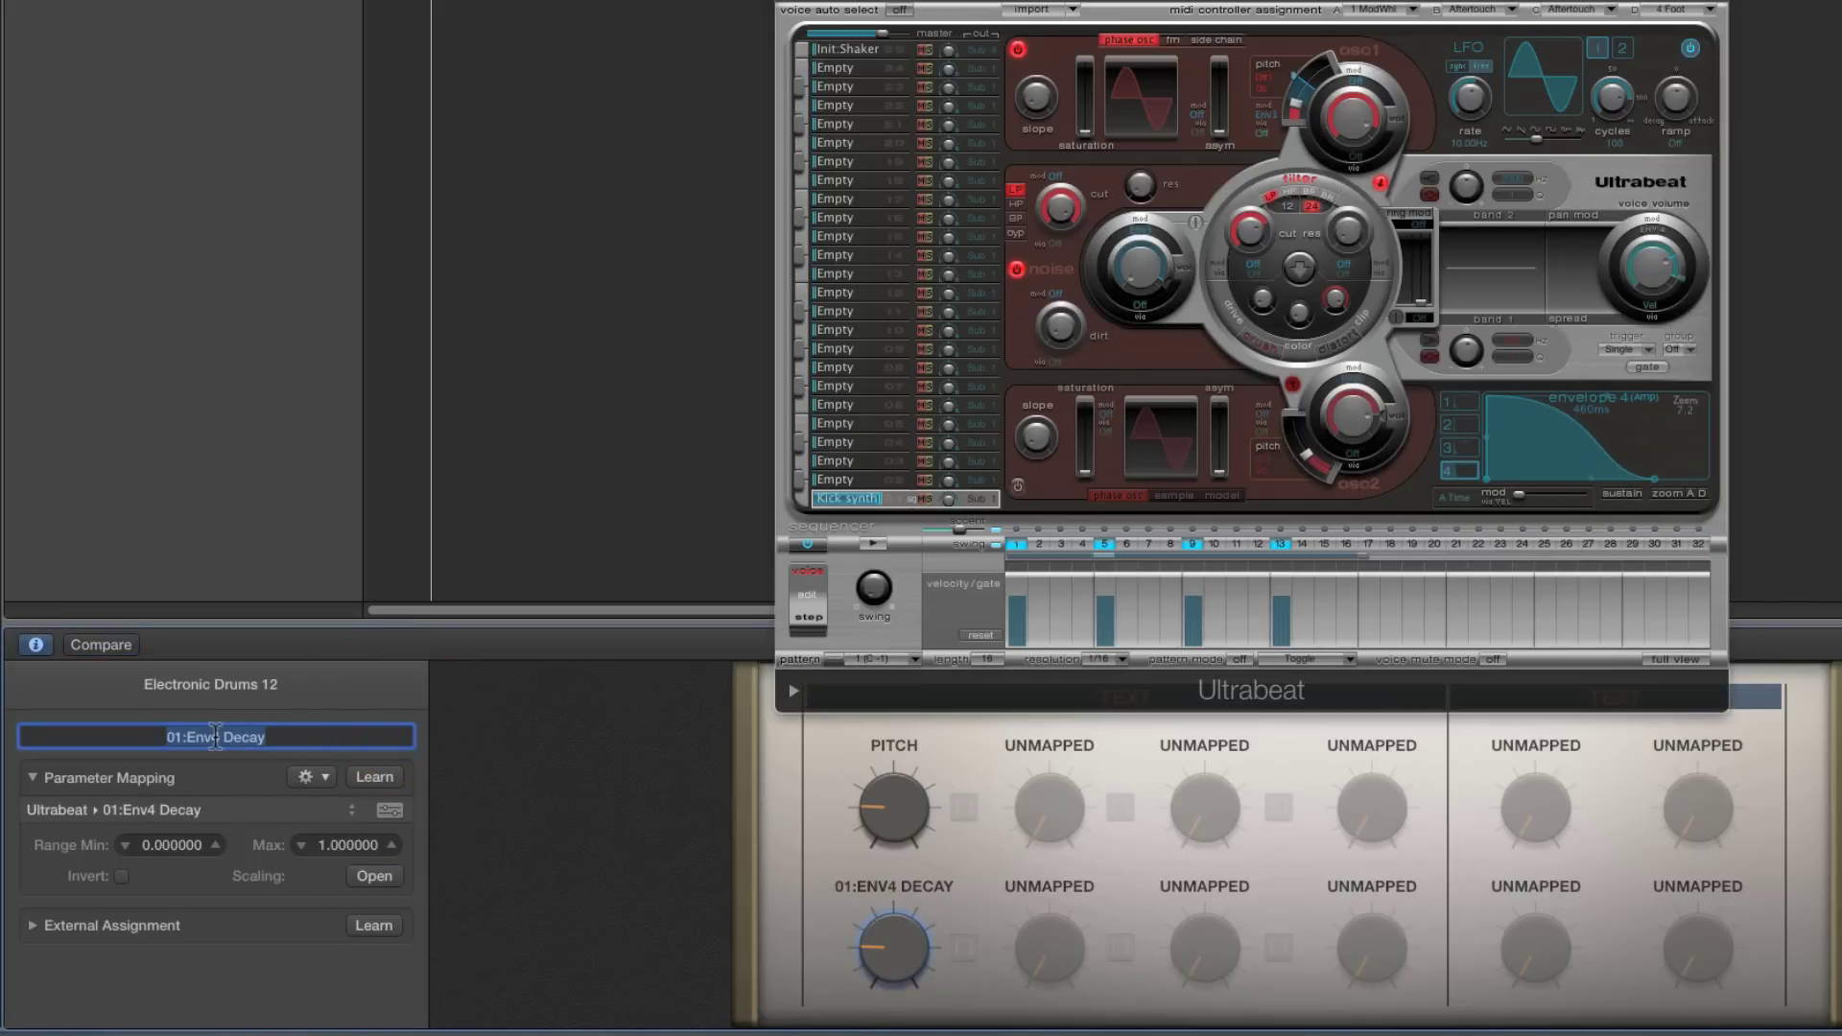
text(length)
key(Return)
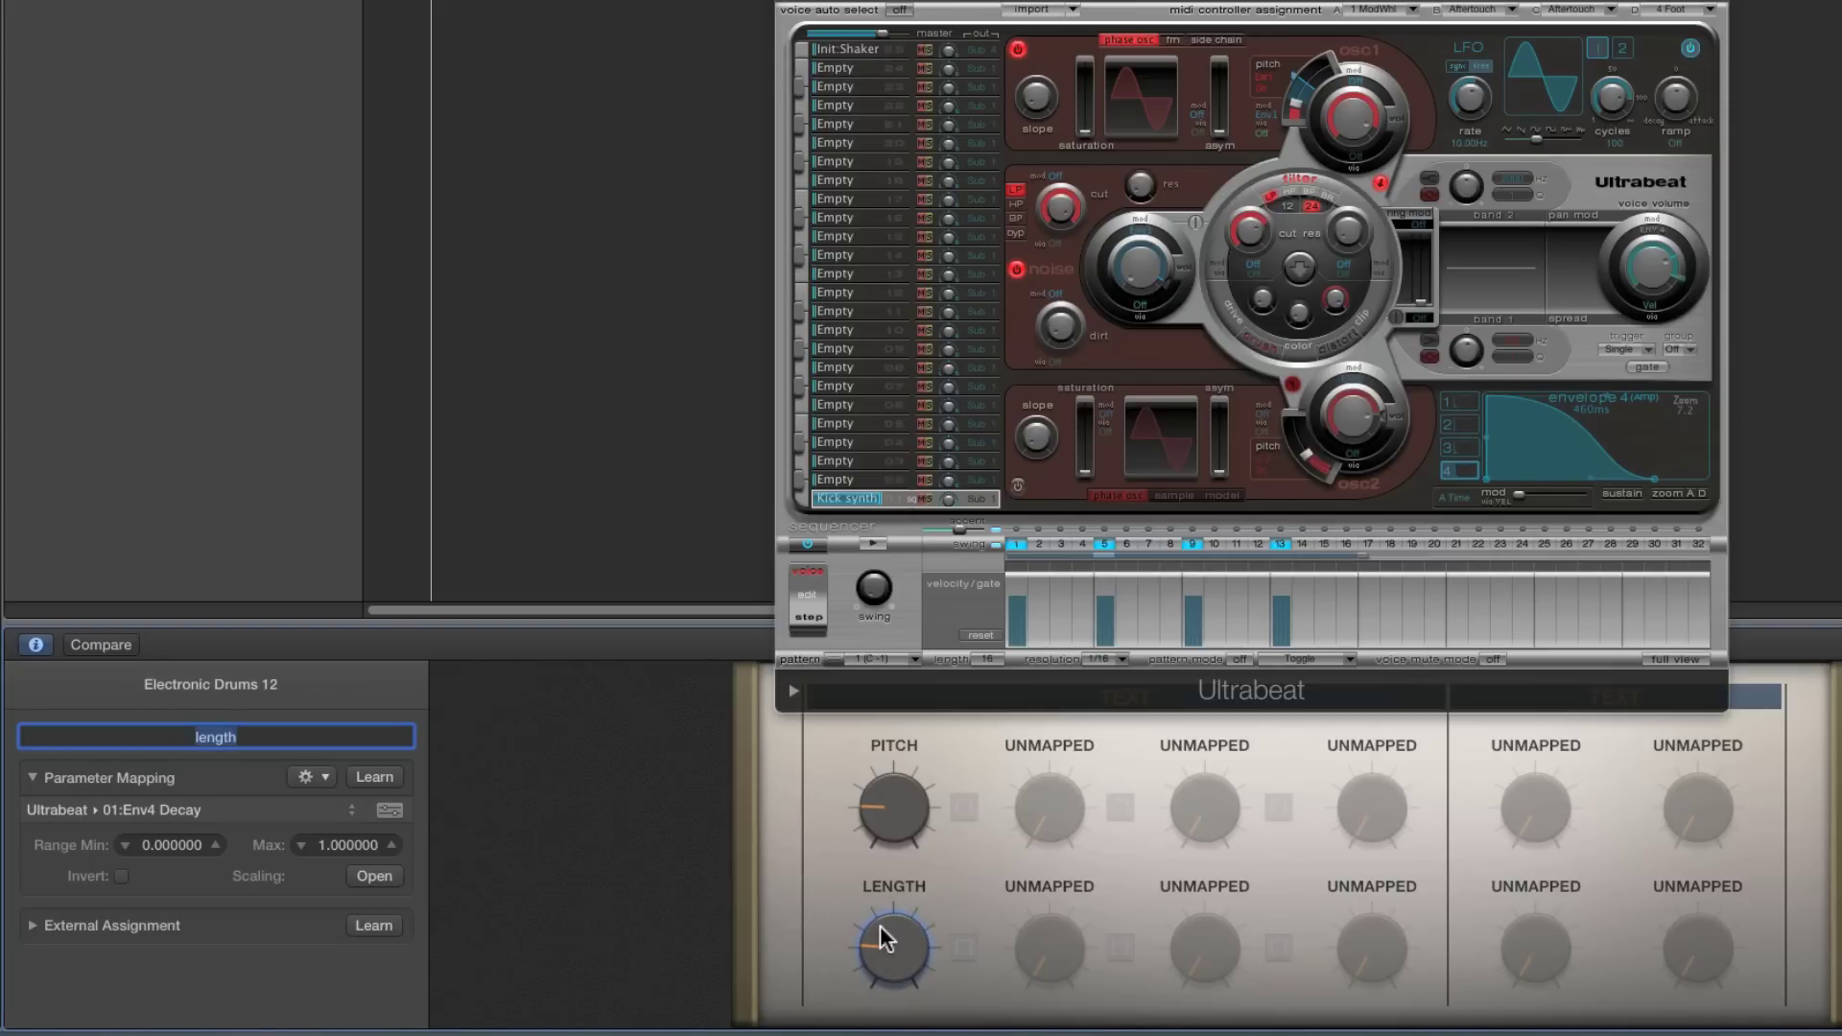
Set the range maximum of the length knob to 0.12
click(177, 839)
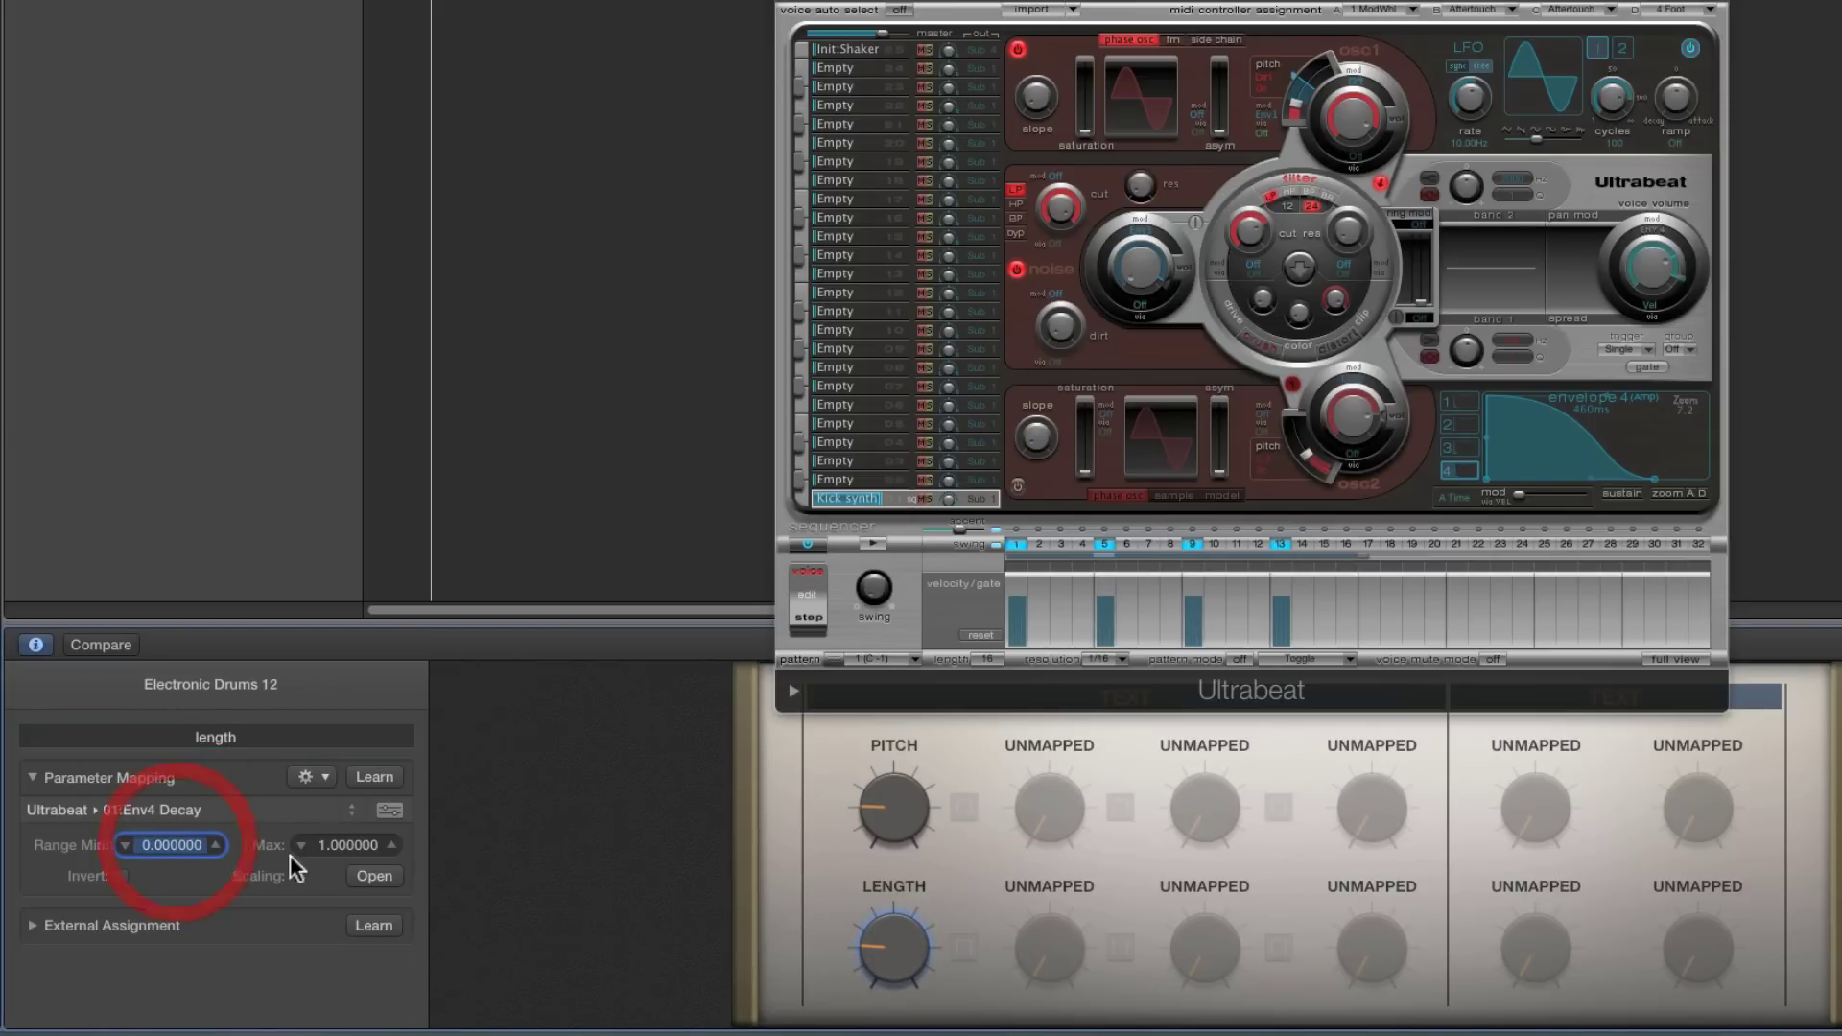
click(322, 846)
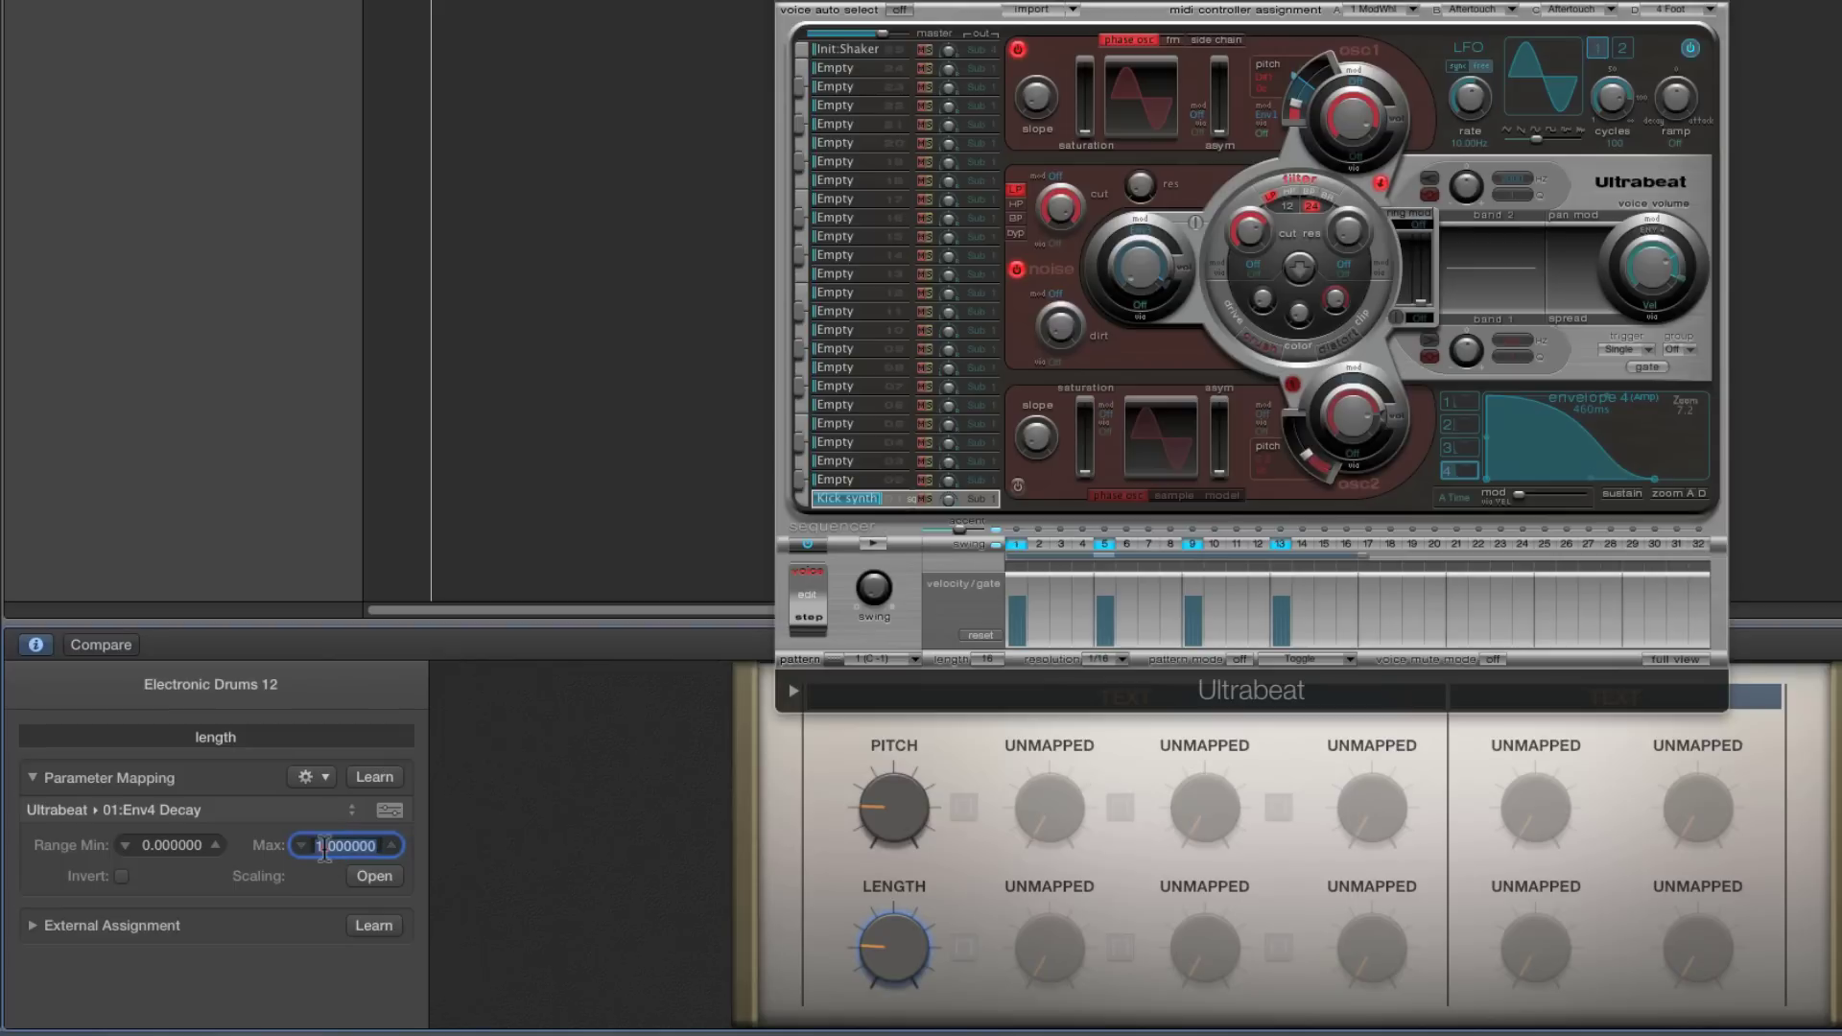
key(BackSpace)
text(0.12)
key(Return)
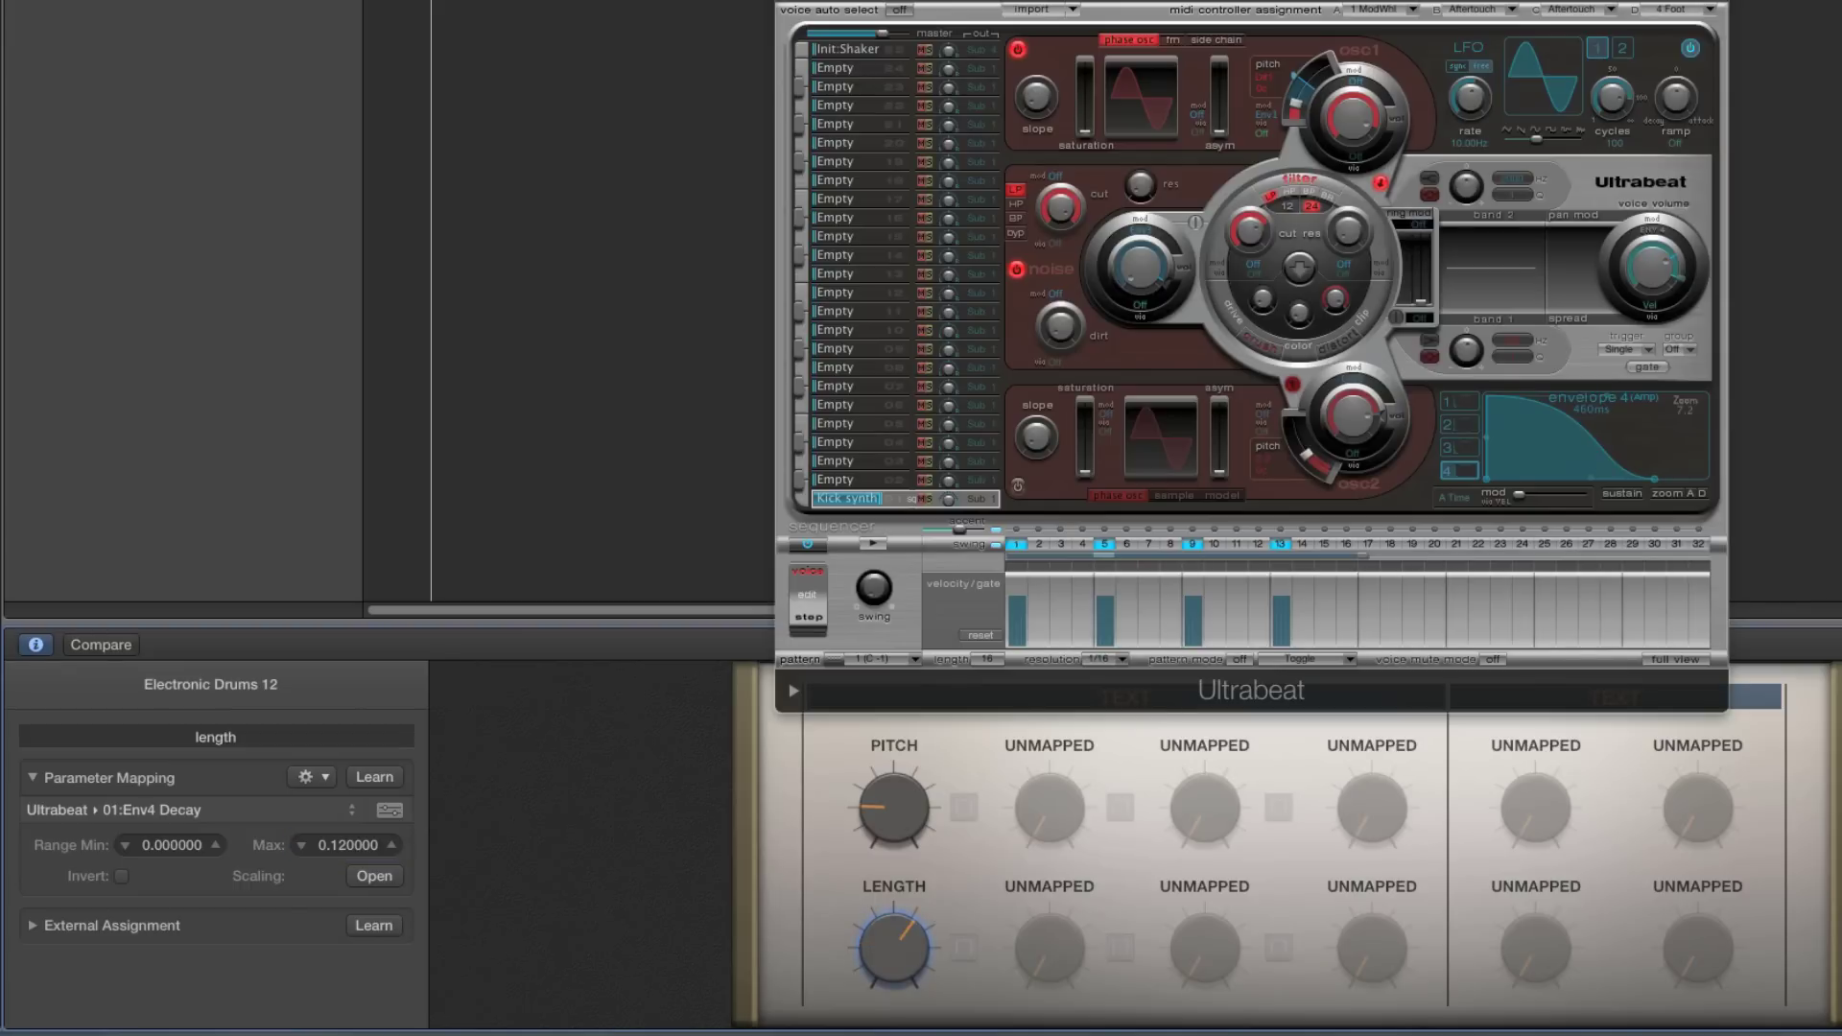
Remove the kick hits on steps 5 and 13 from the sequencer pattern
click(1105, 544)
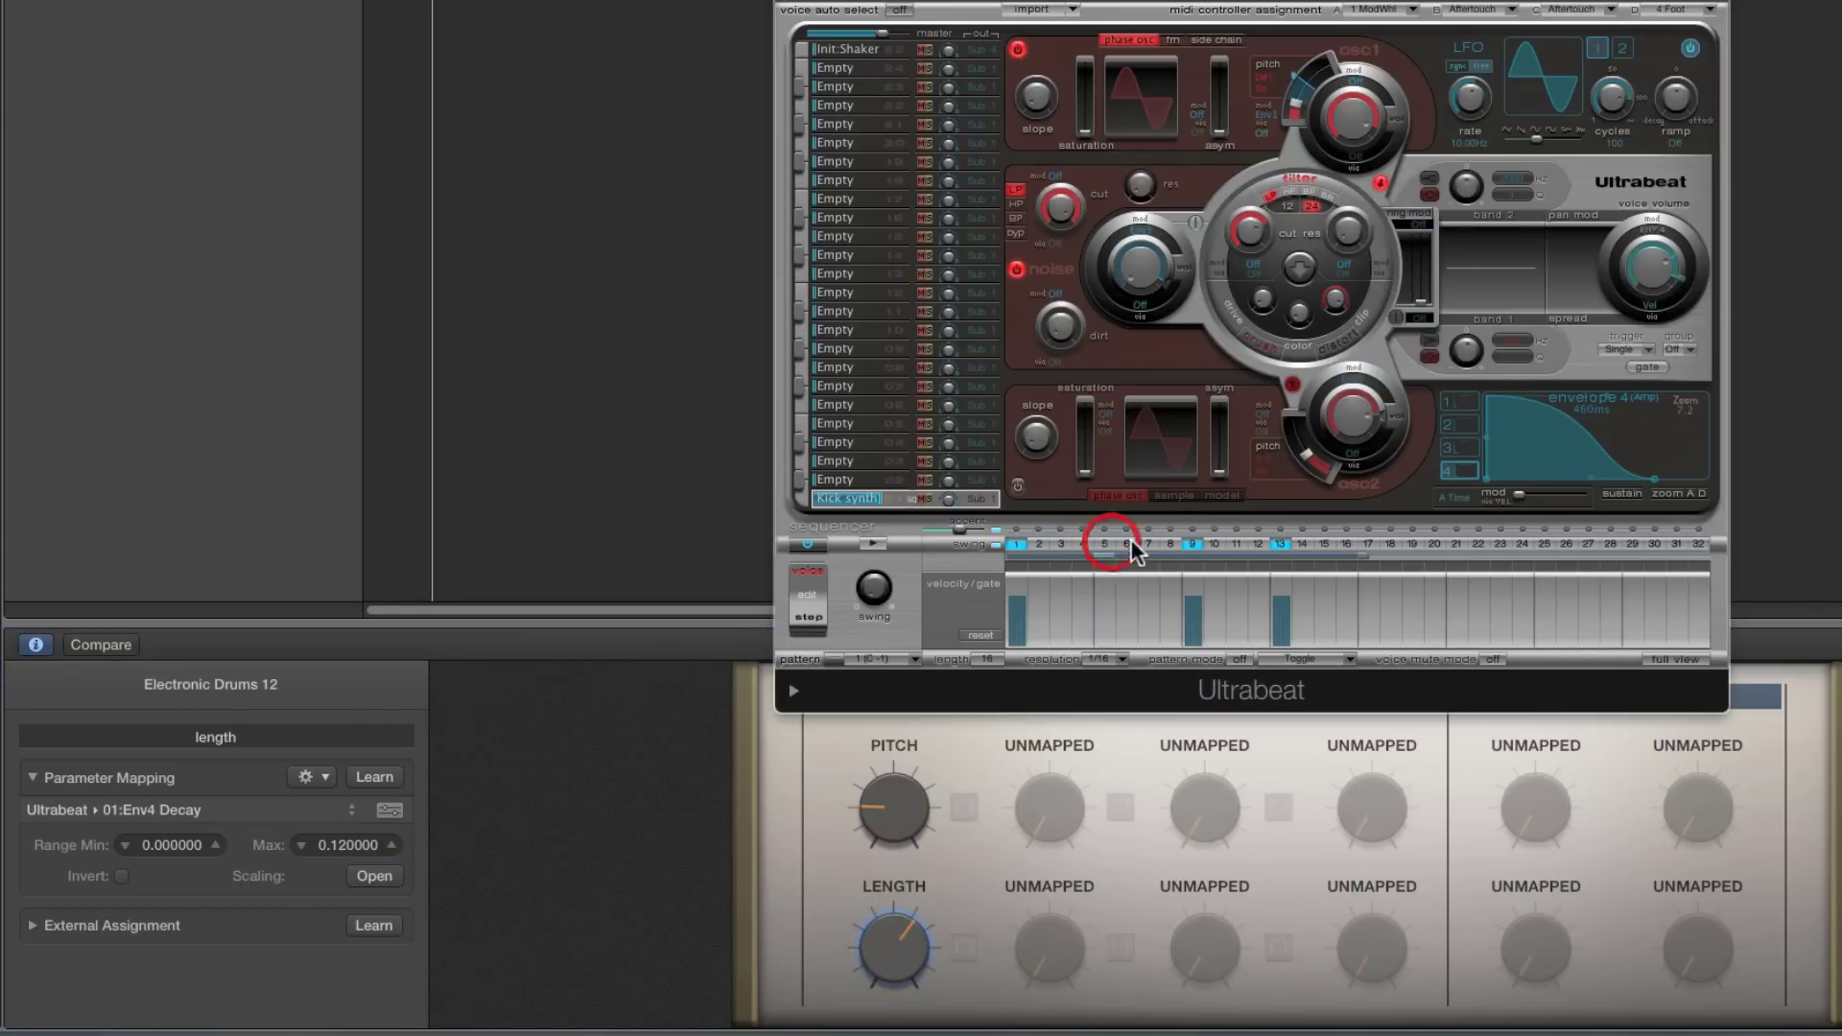
click(1281, 544)
Turn the length knob up to 0.12 and switch off the noise generator
drag(895, 935, 893, 772)
click(1015, 267)
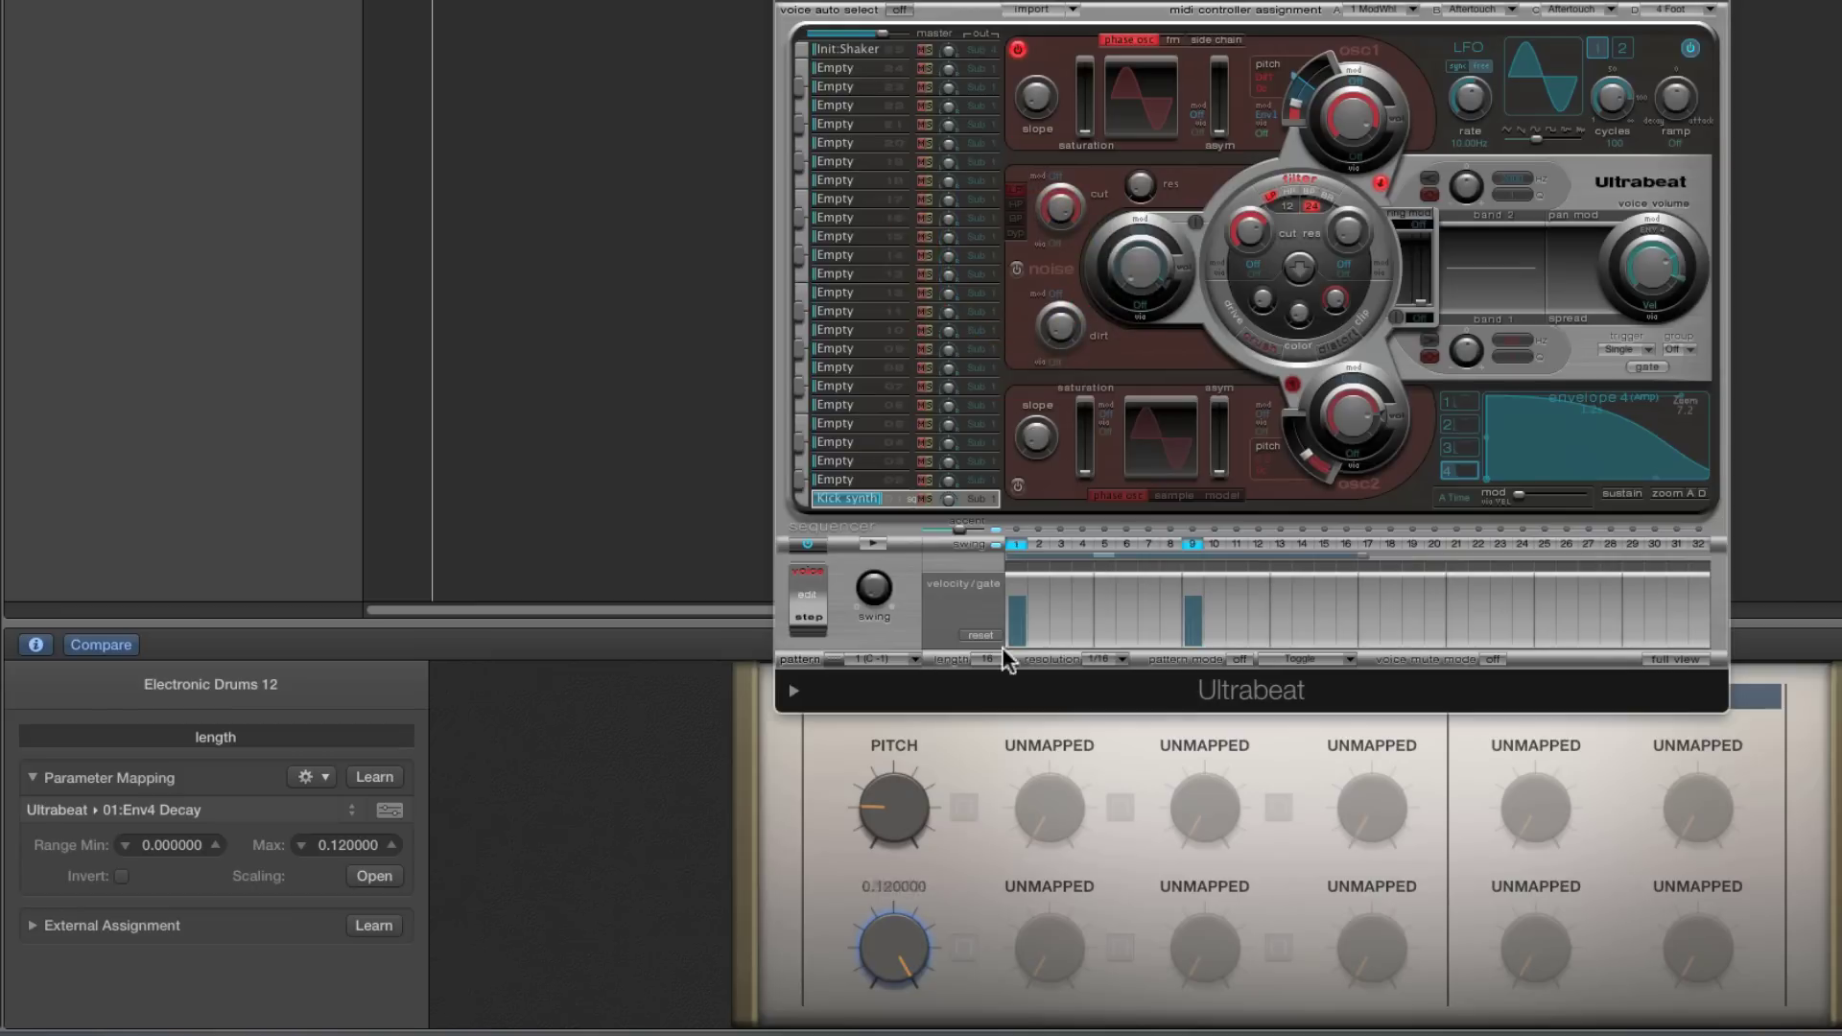
Zoom out envelope 4's display and audition the kick pattern with the lengthened decay
click(1672, 407)
drag(1672, 407, 1591, 413)
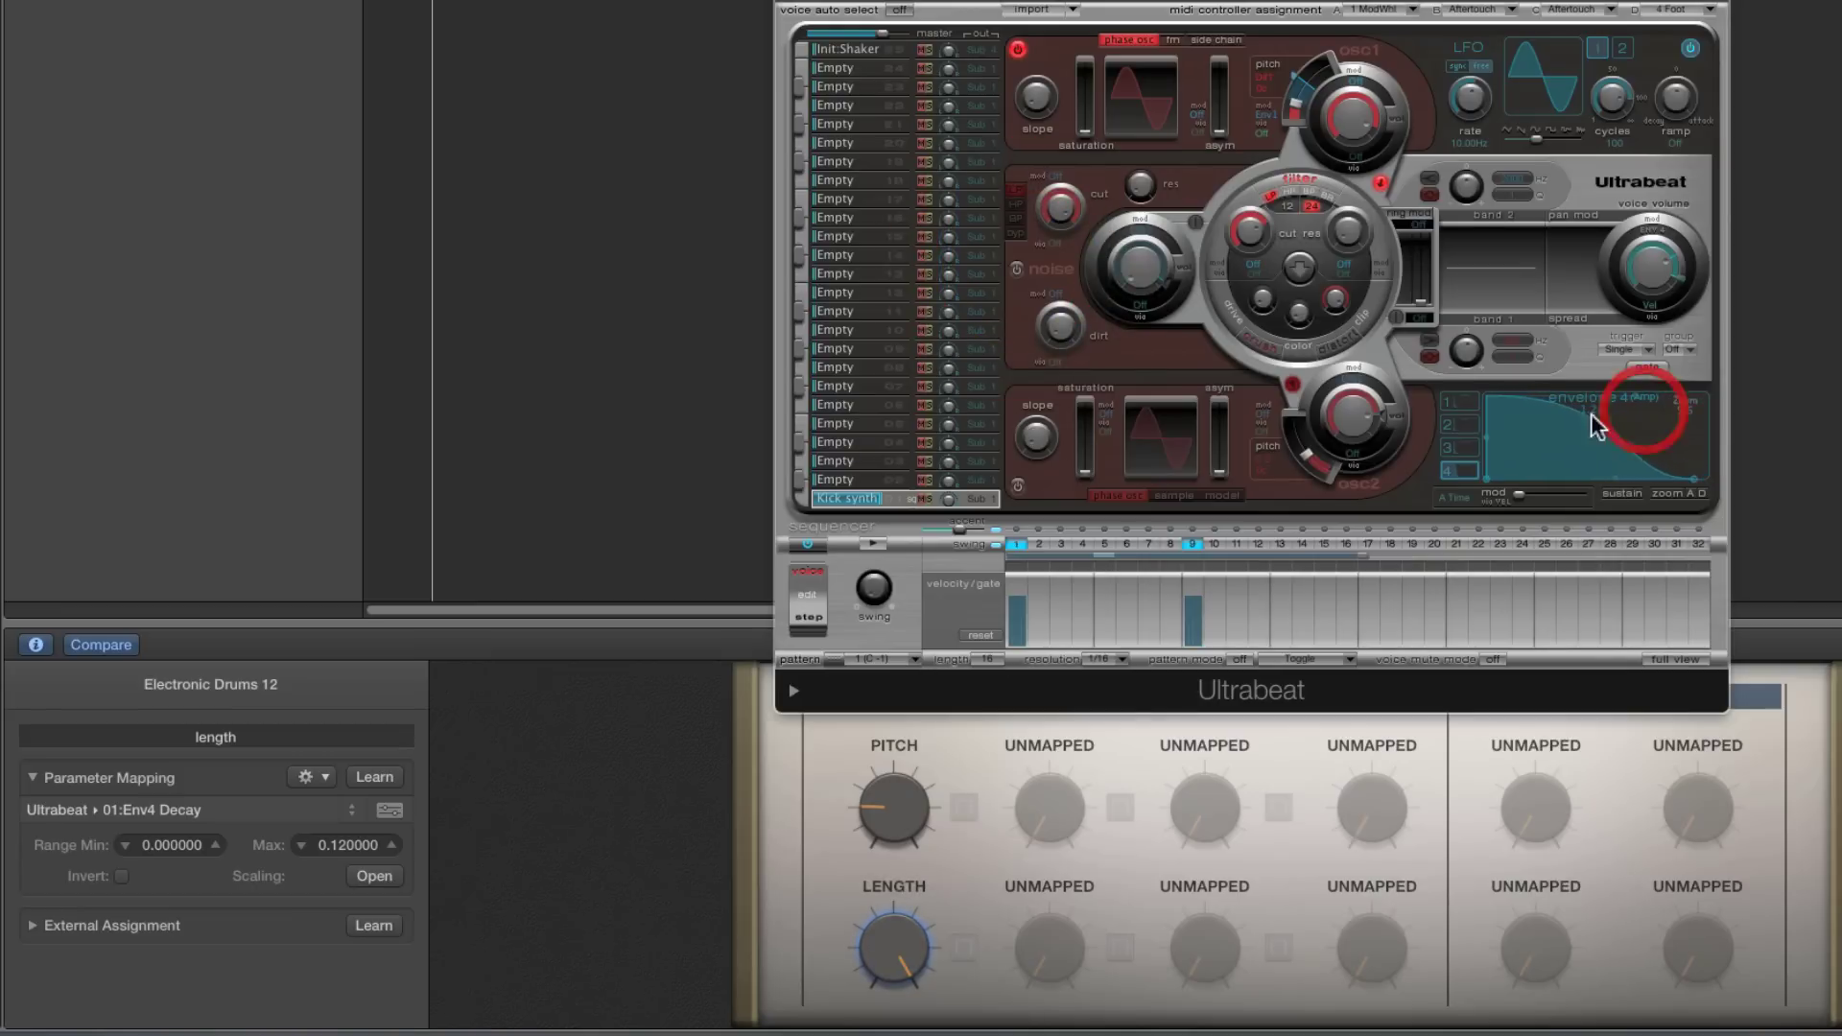
click(873, 543)
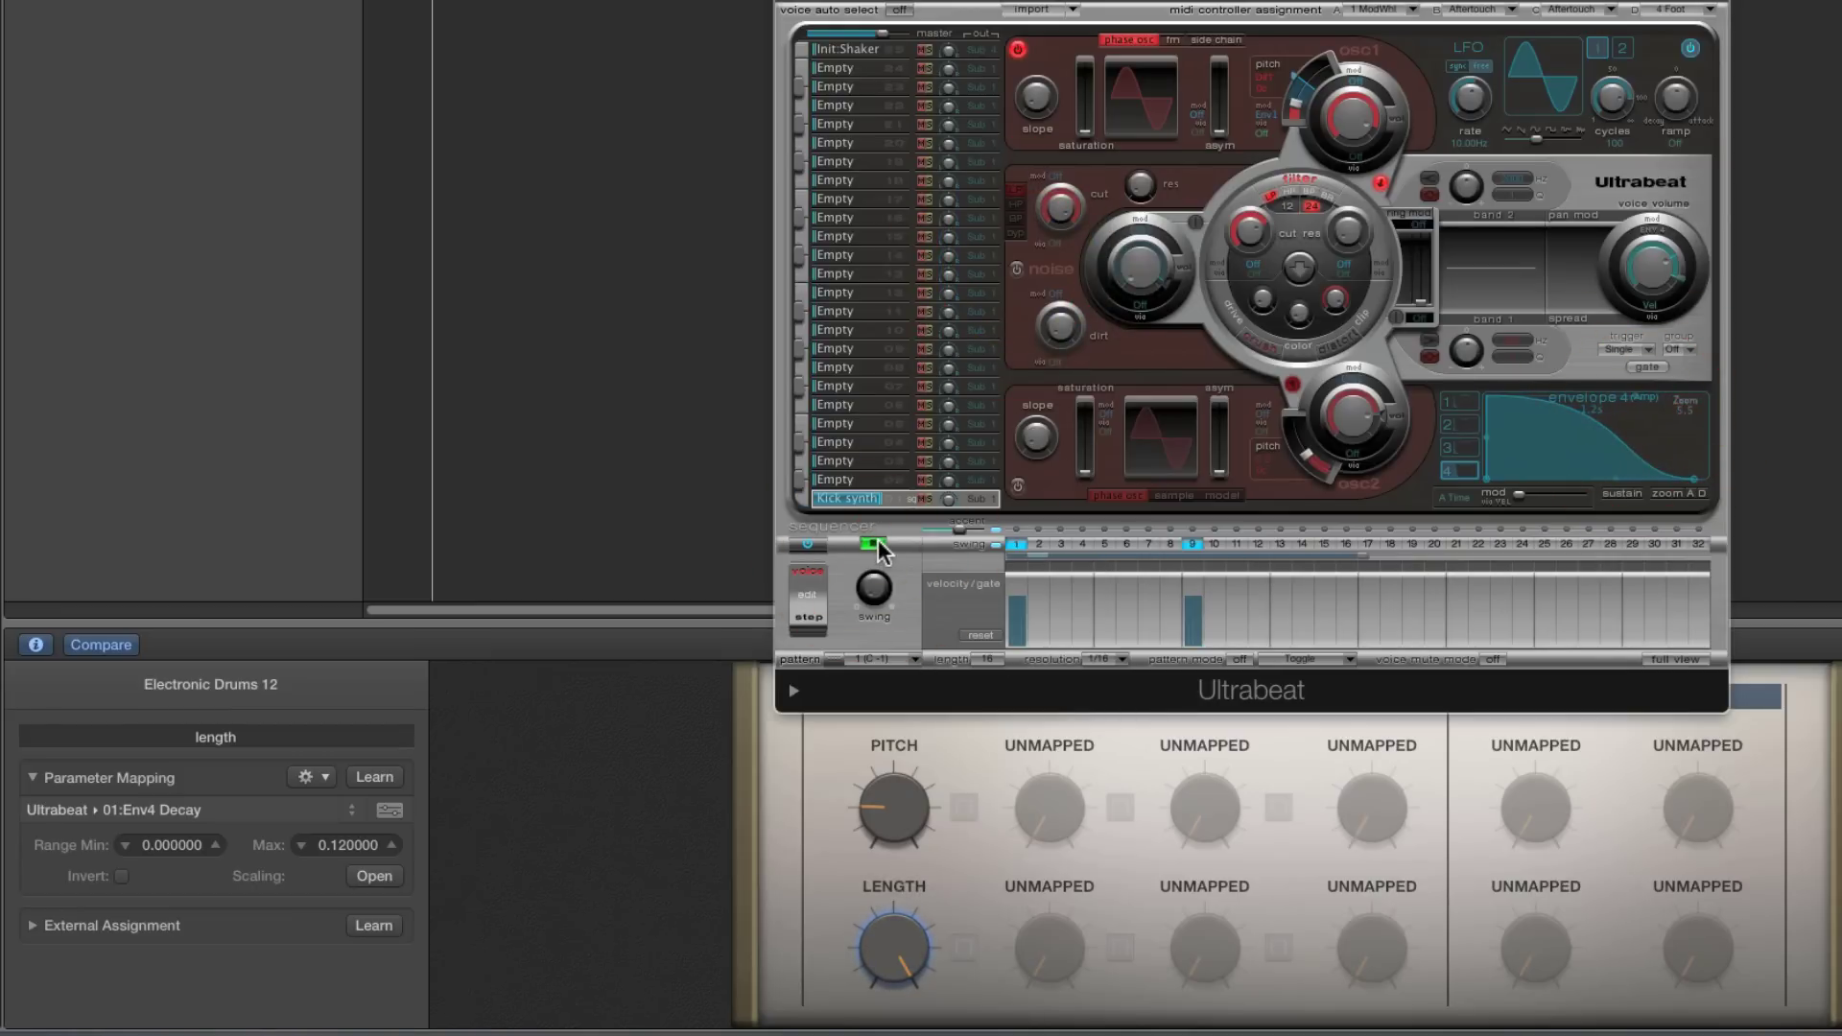
click(875, 543)
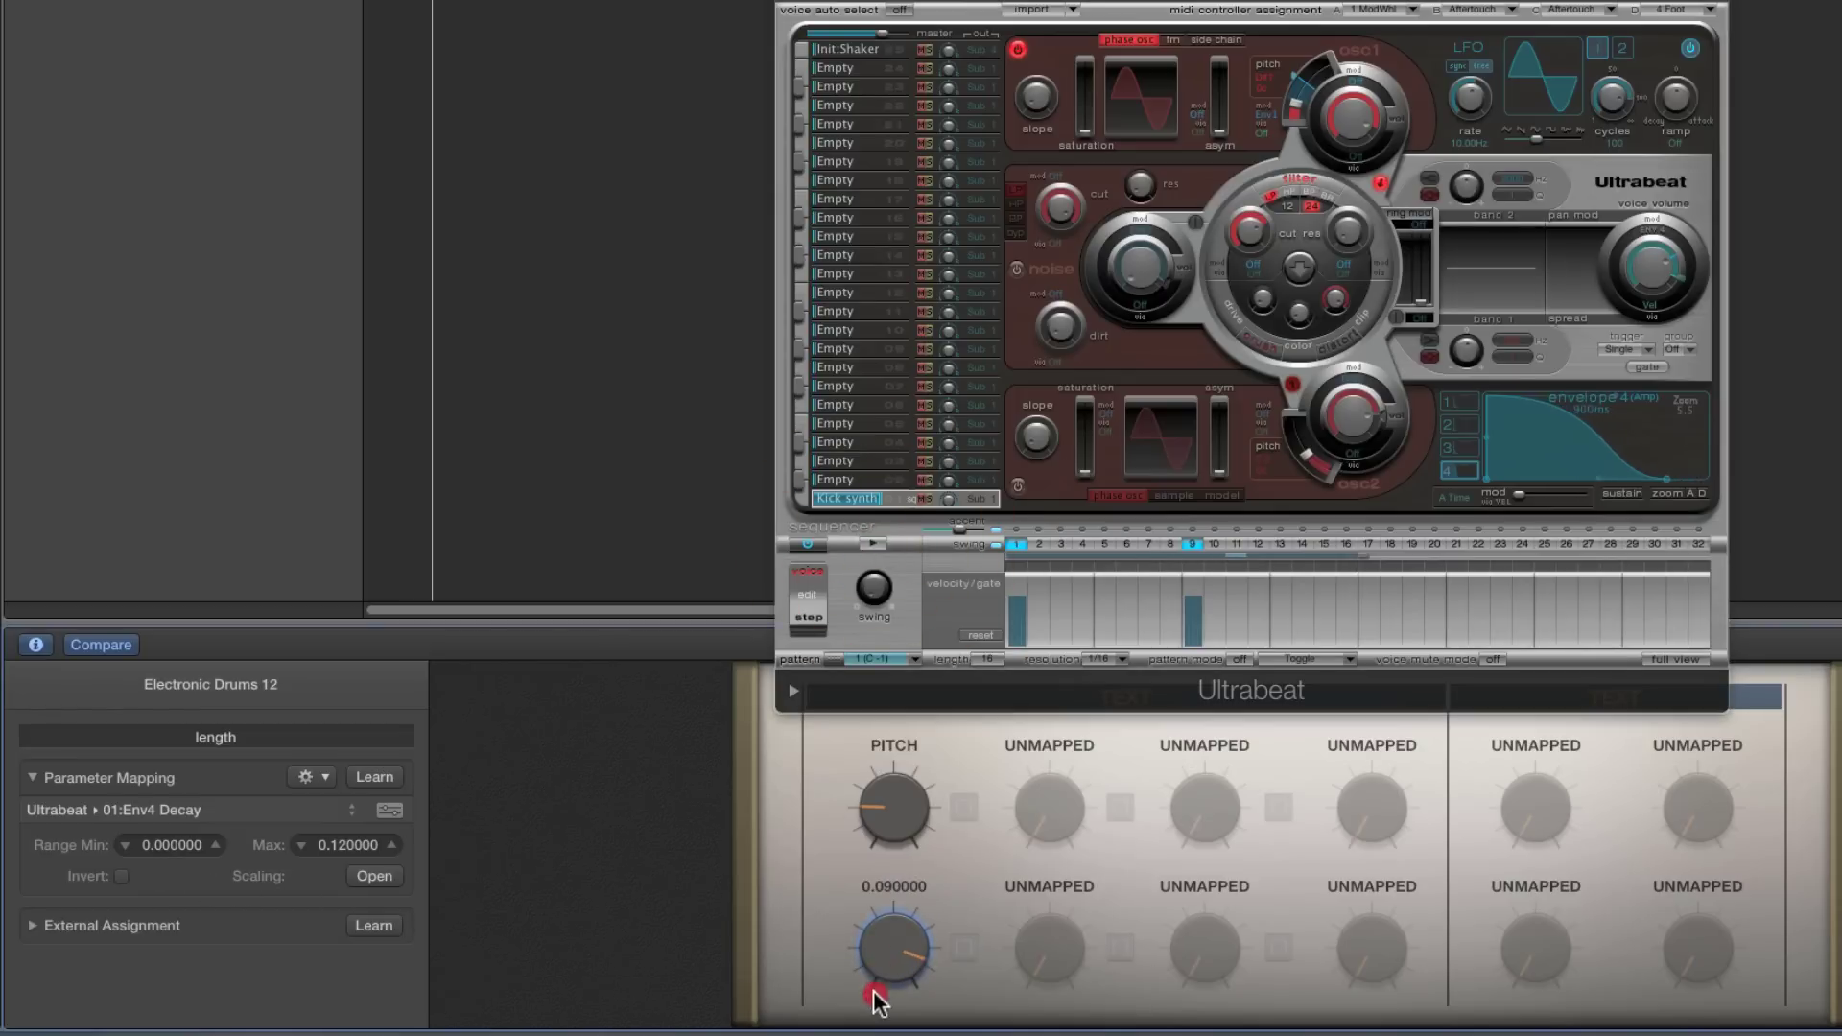
Turn the length knob fully down and set its range minimum to 0.015
drag(873, 942, 893, 1009)
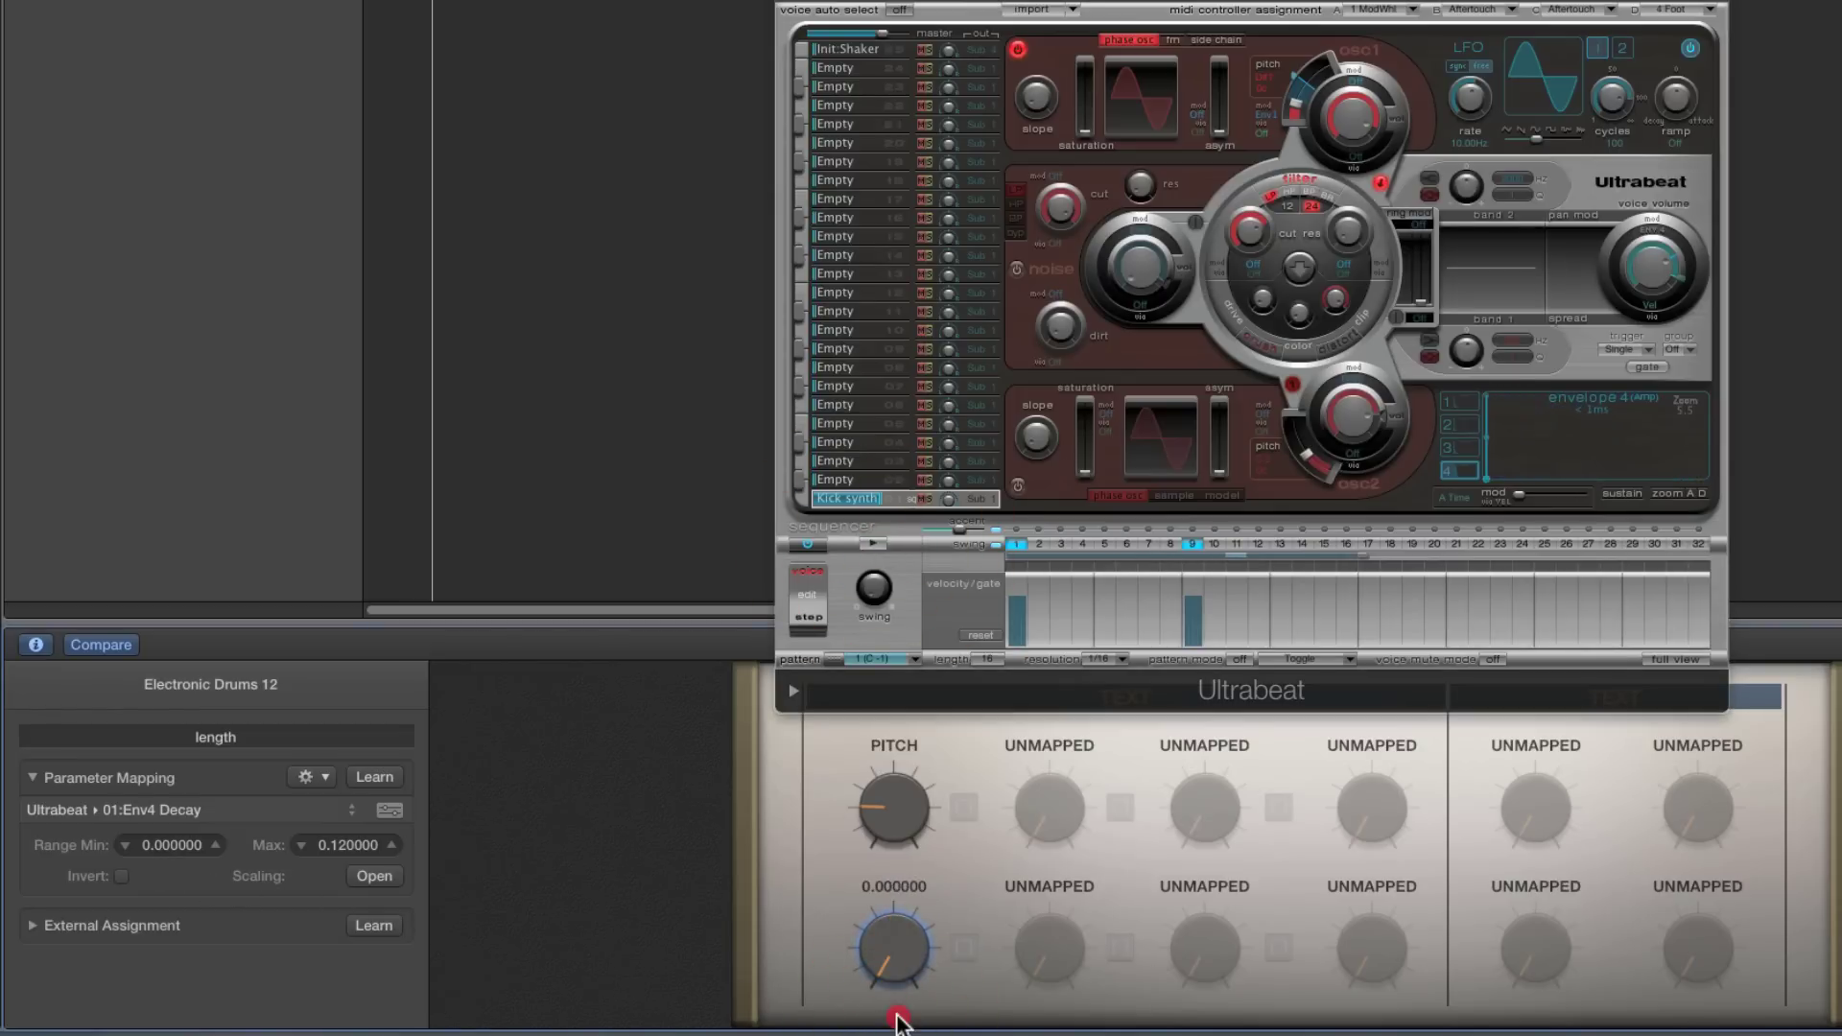
click(172, 843)
click(177, 875)
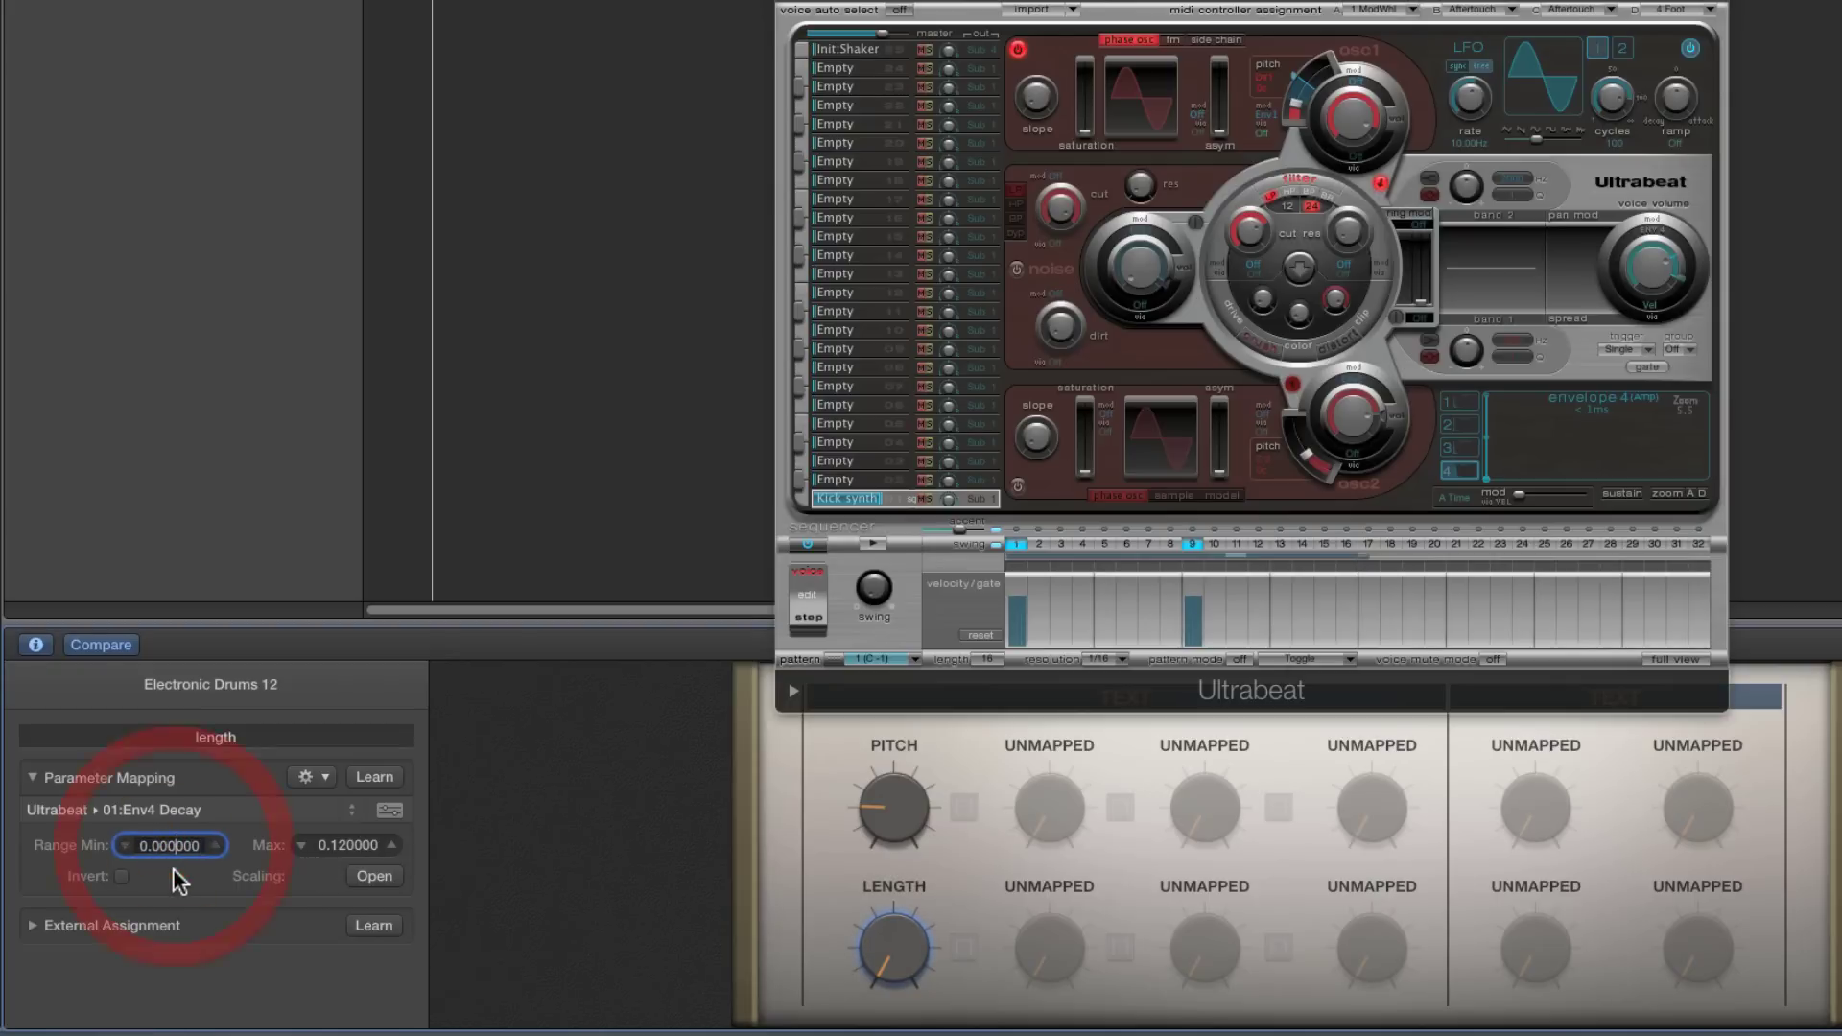
text(0.01)
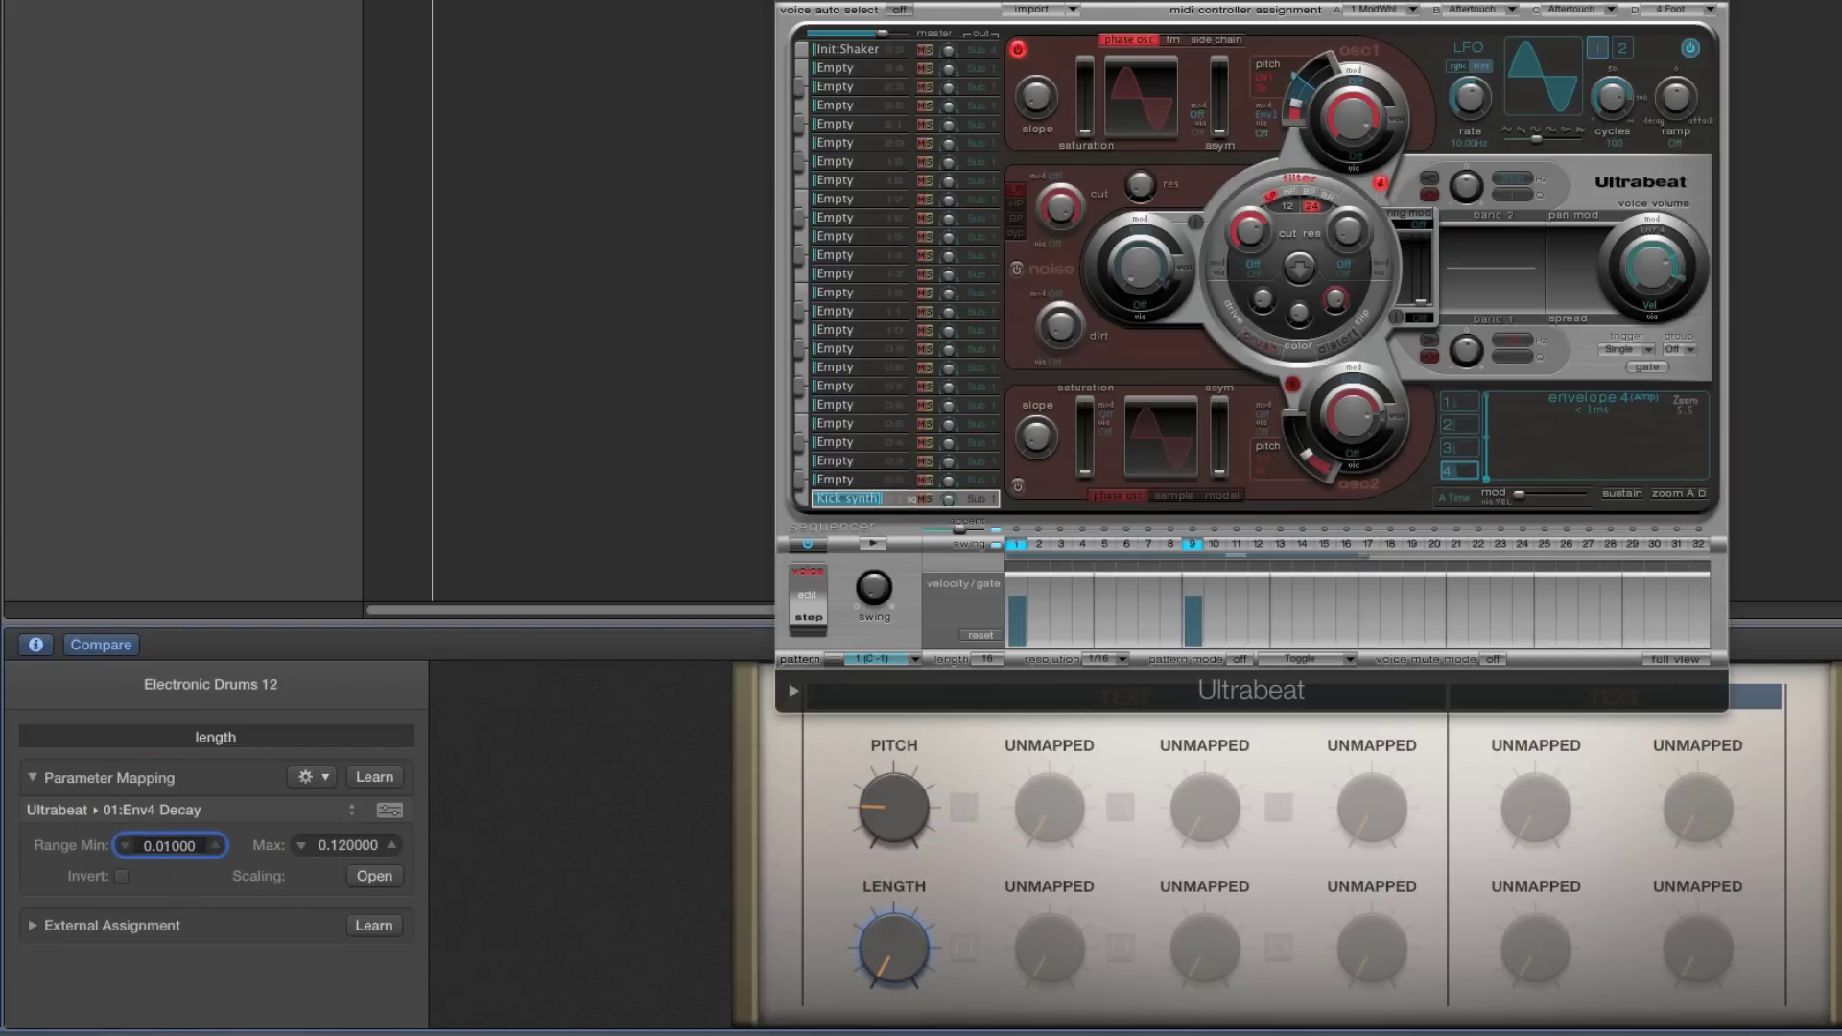
text(5)
key(Return)
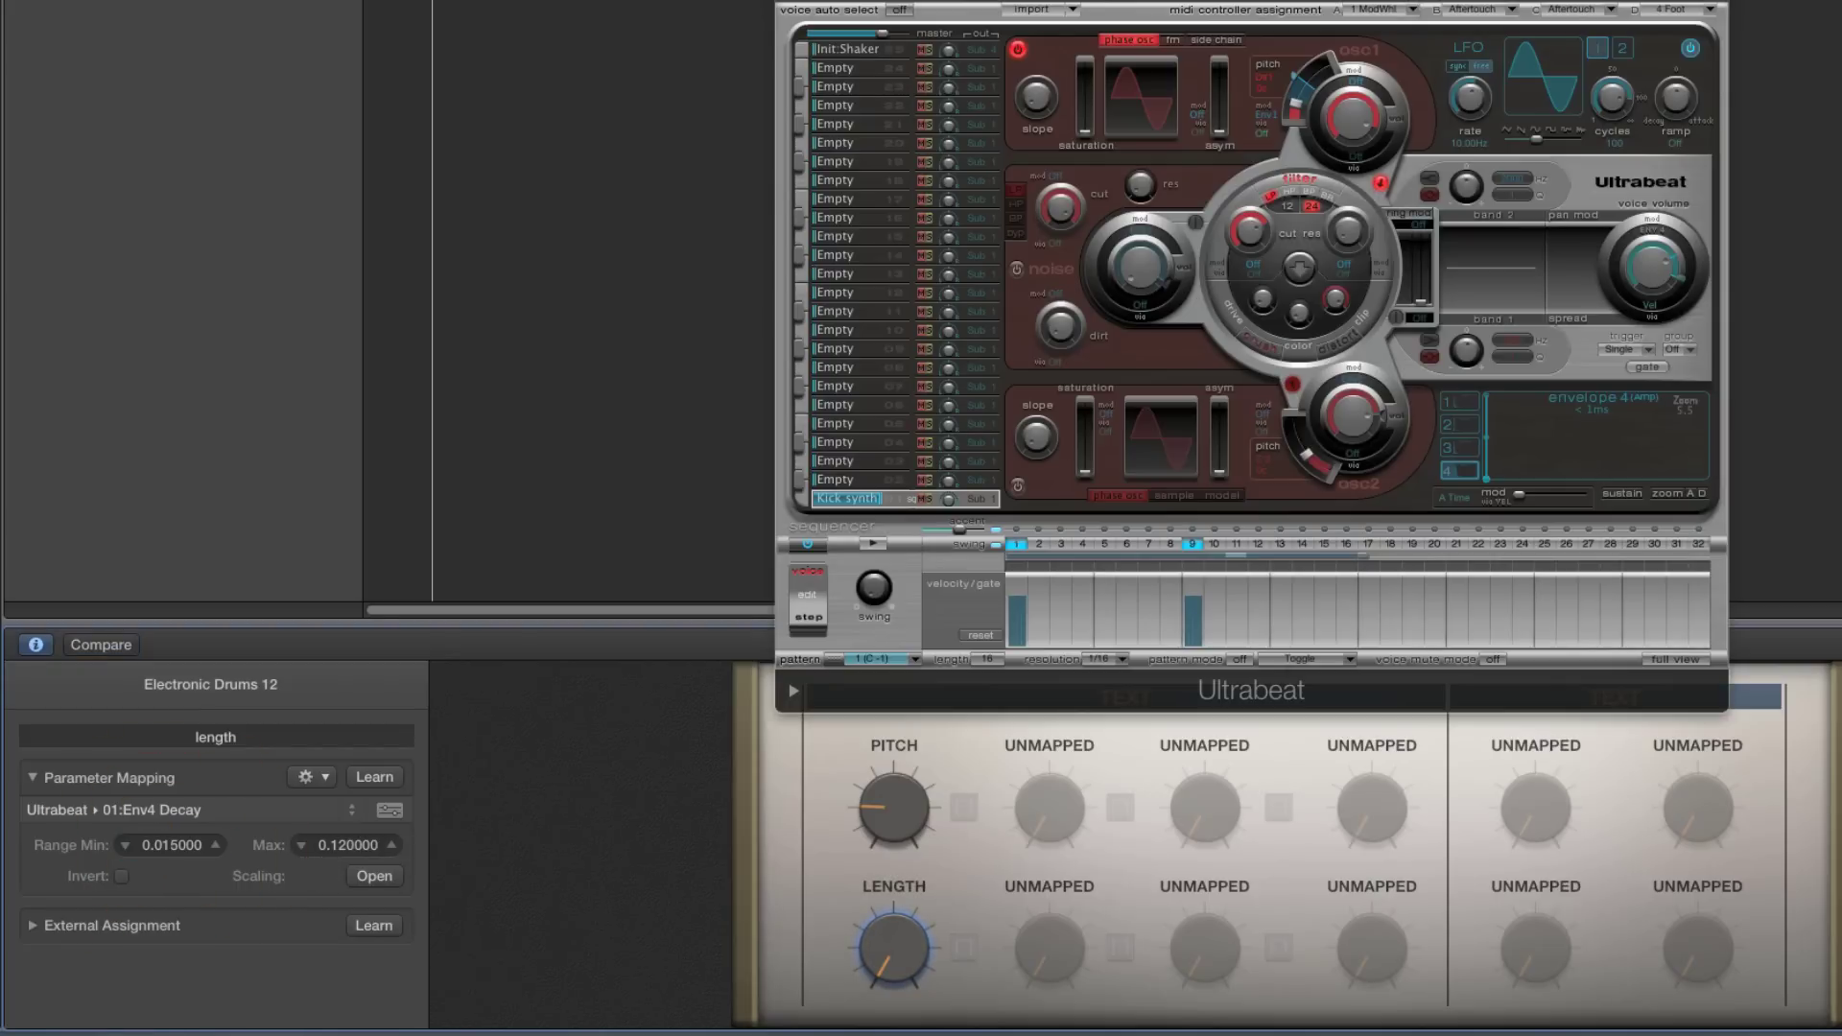
Turn the length knob down to 0.015 and audition the kick pattern at its shortest decay
drag(890, 938, 893, 971)
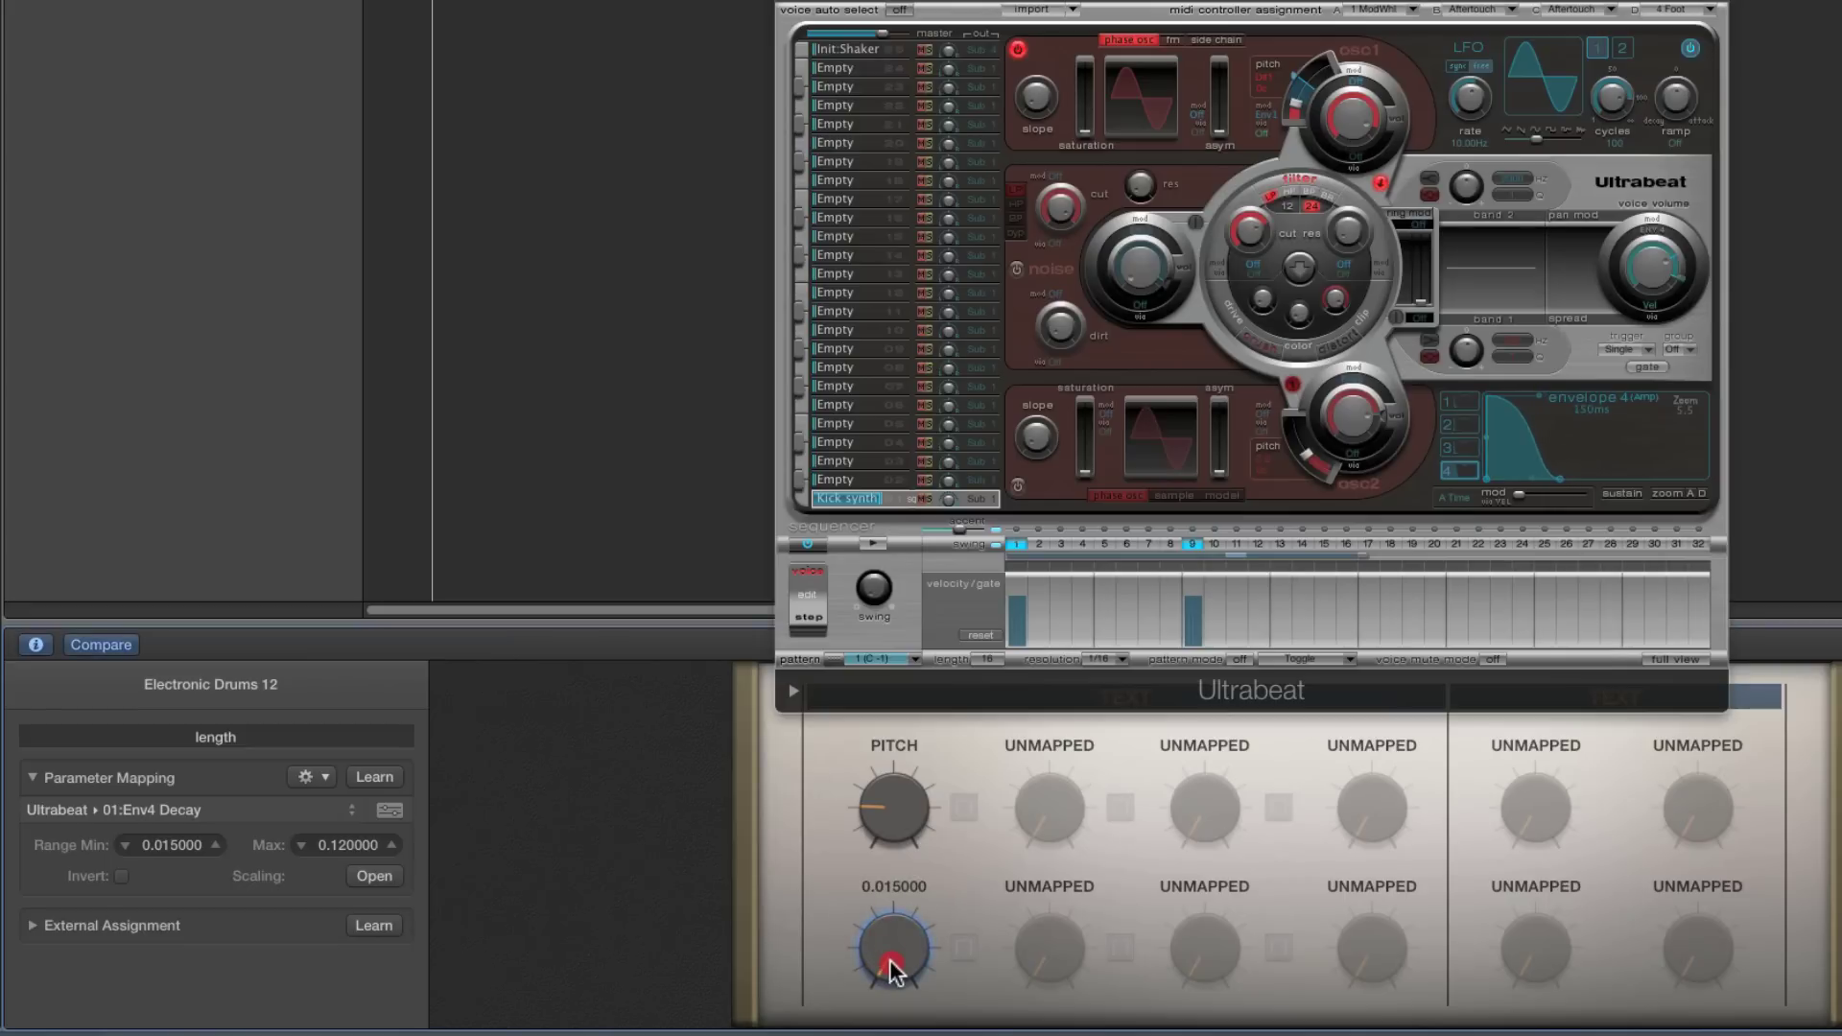
click(875, 544)
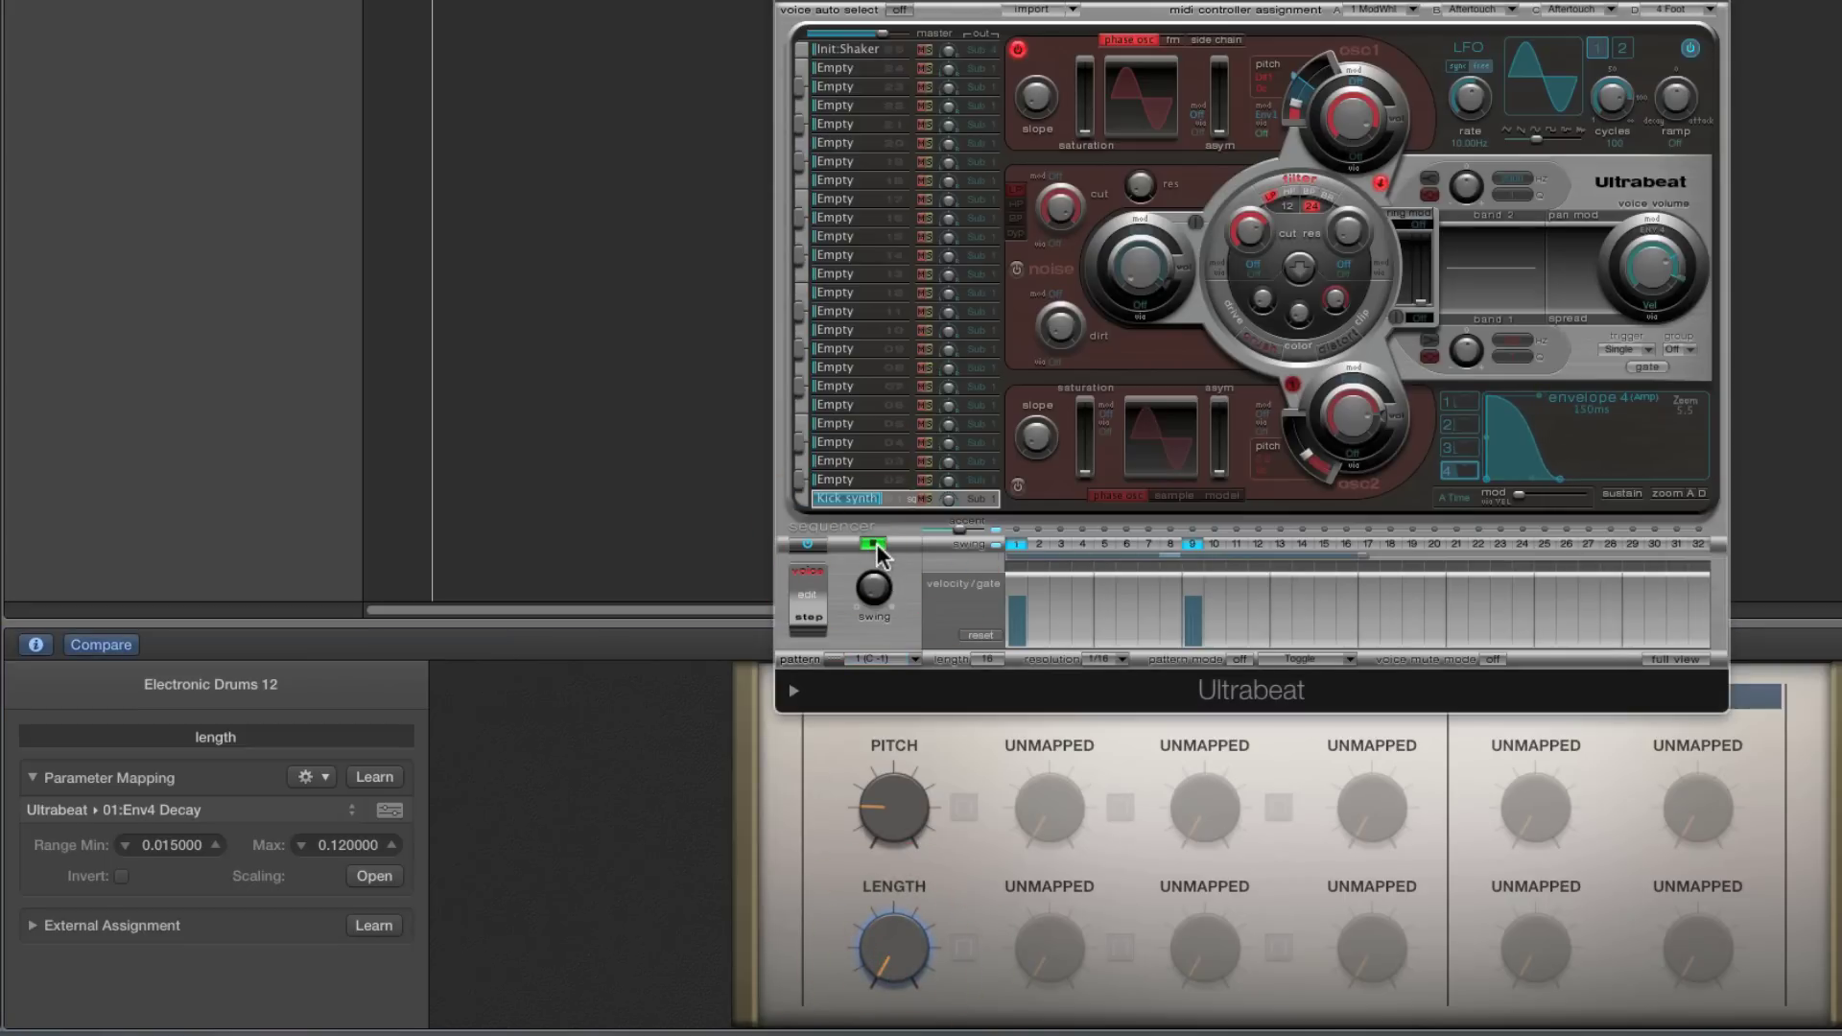
click(875, 544)
Add kick hits on steps 5 and 13 of the pattern and raise the length knob to roughly a third of its travel
click(1106, 543)
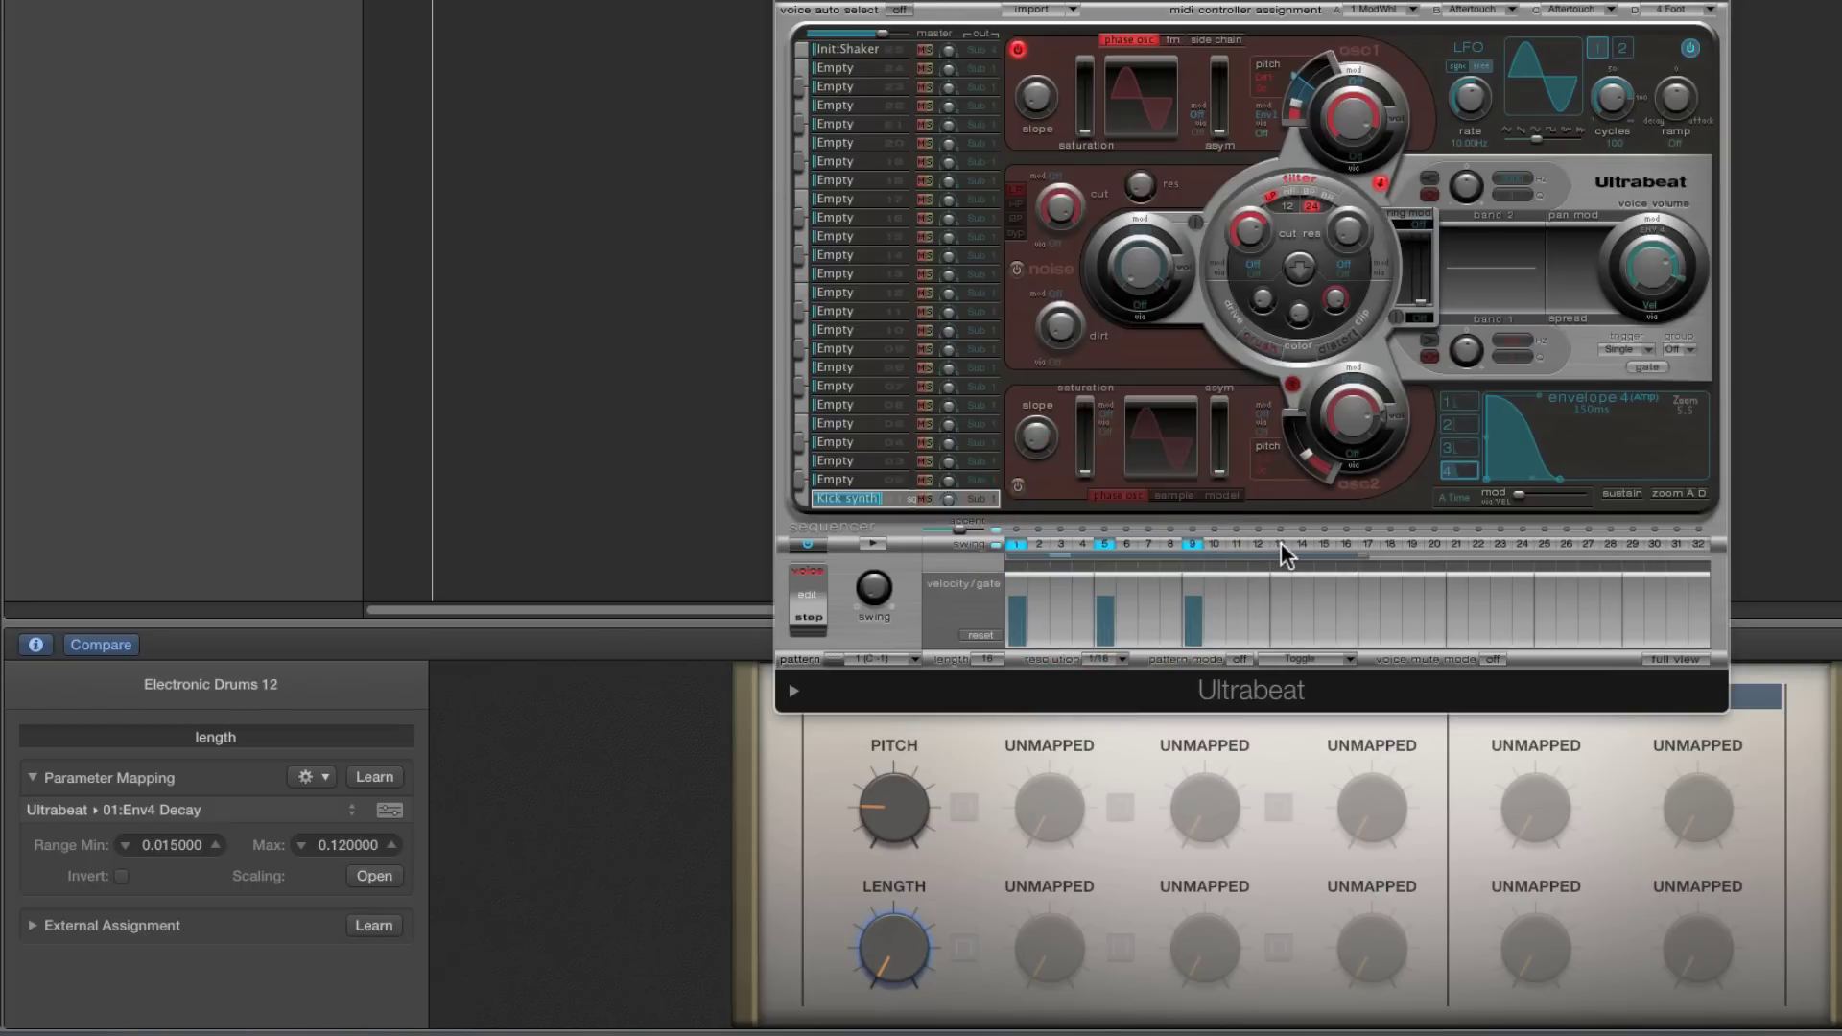
click(1281, 543)
drag(884, 937, 942, 816)
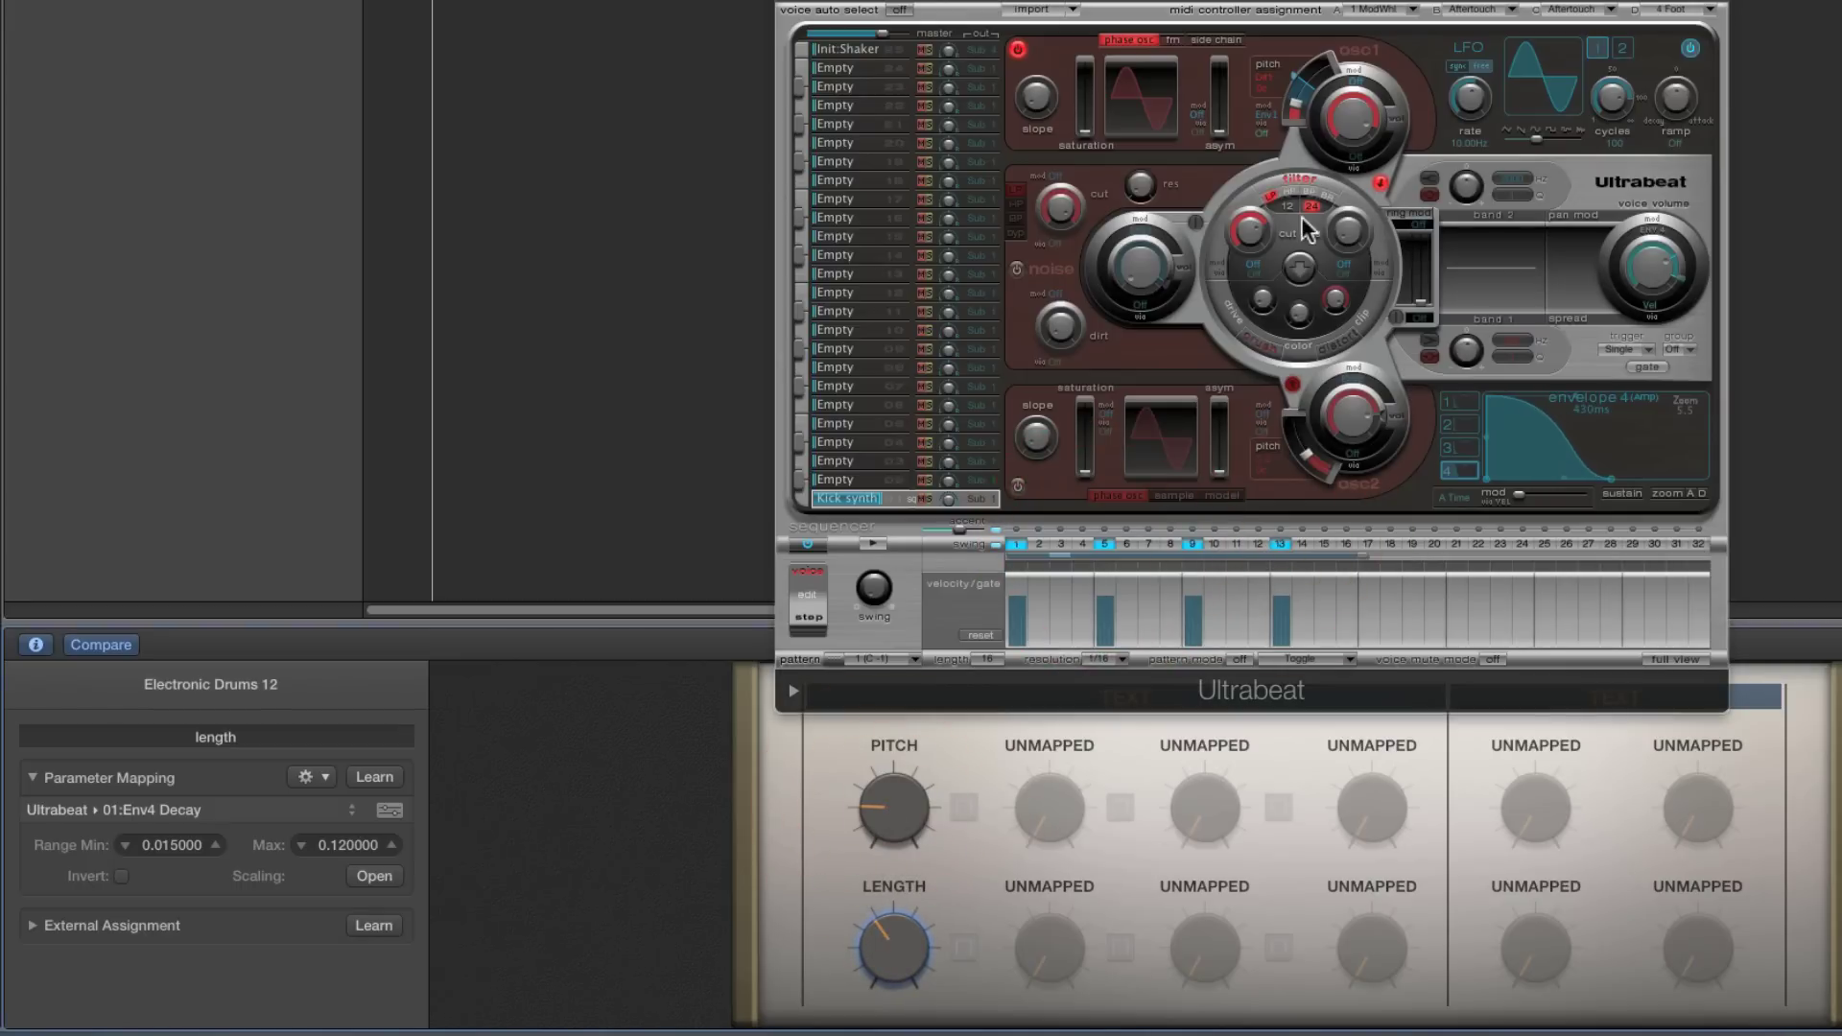
Display envelope 1 and map the unmapped knob beside Pitch to oscillator 1's pitch modulation amount
click(1460, 401)
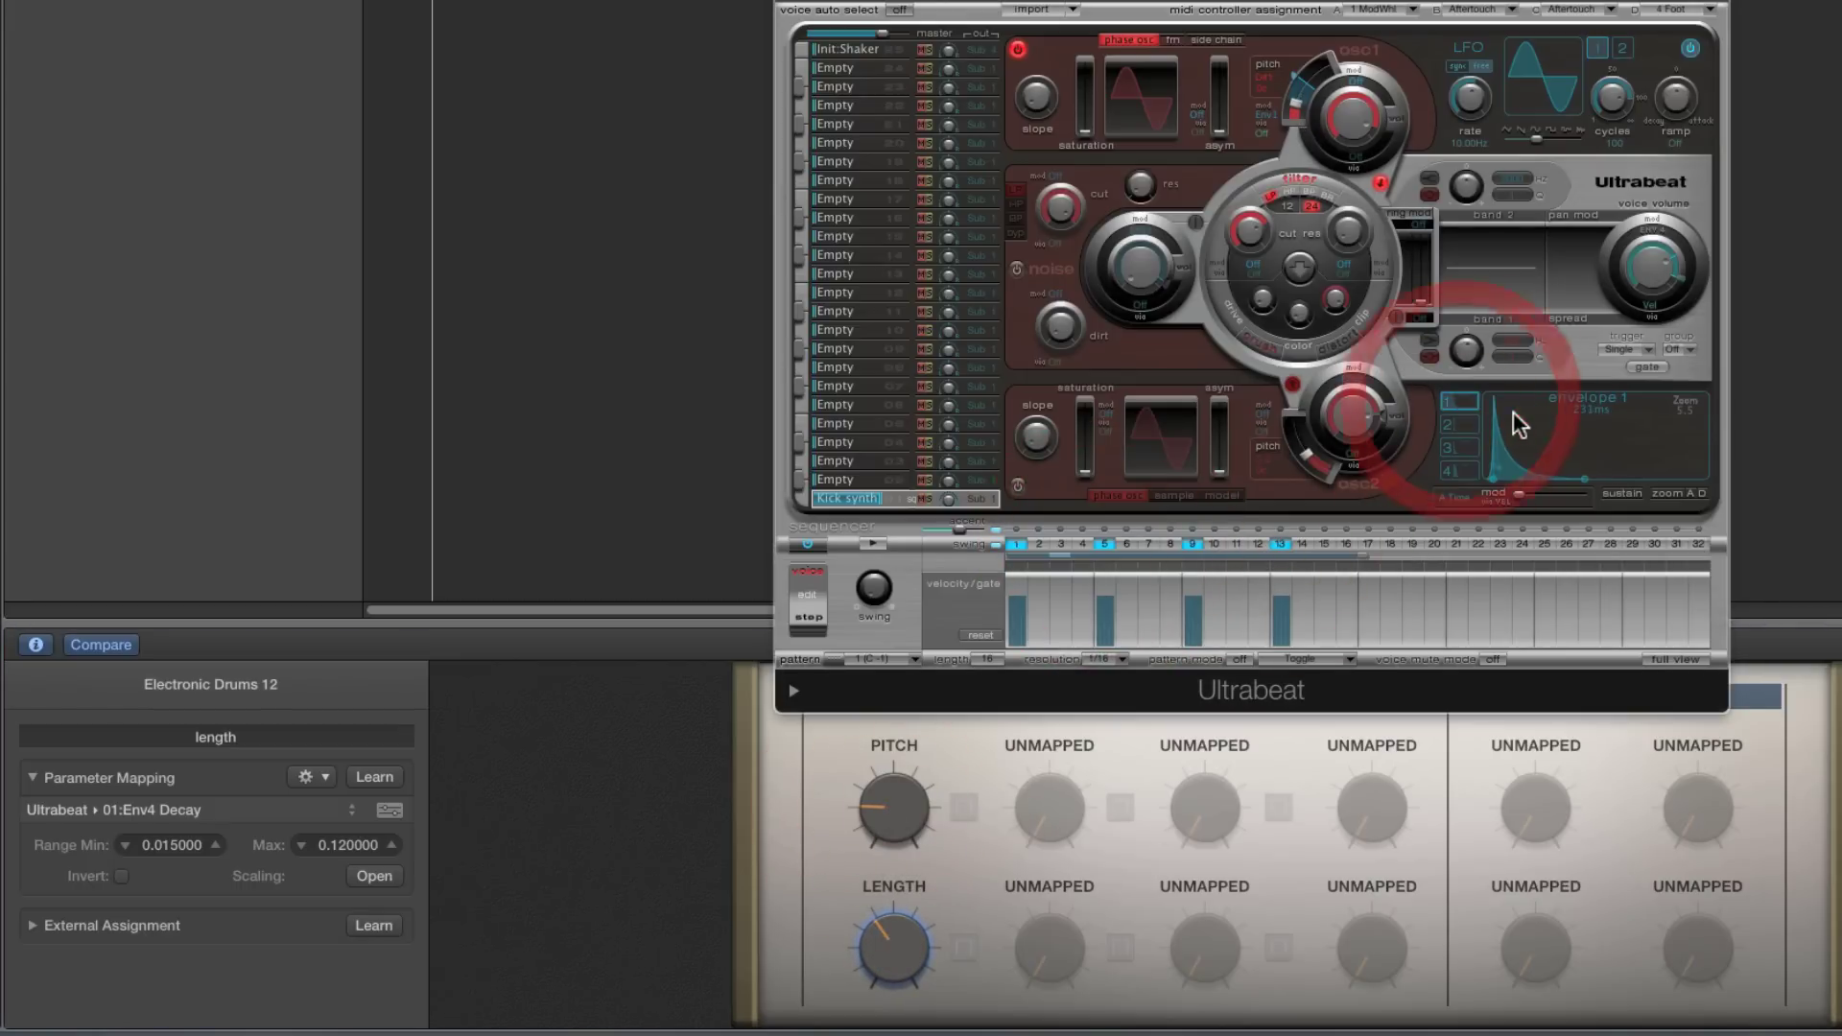
mouse_move(1586, 475)
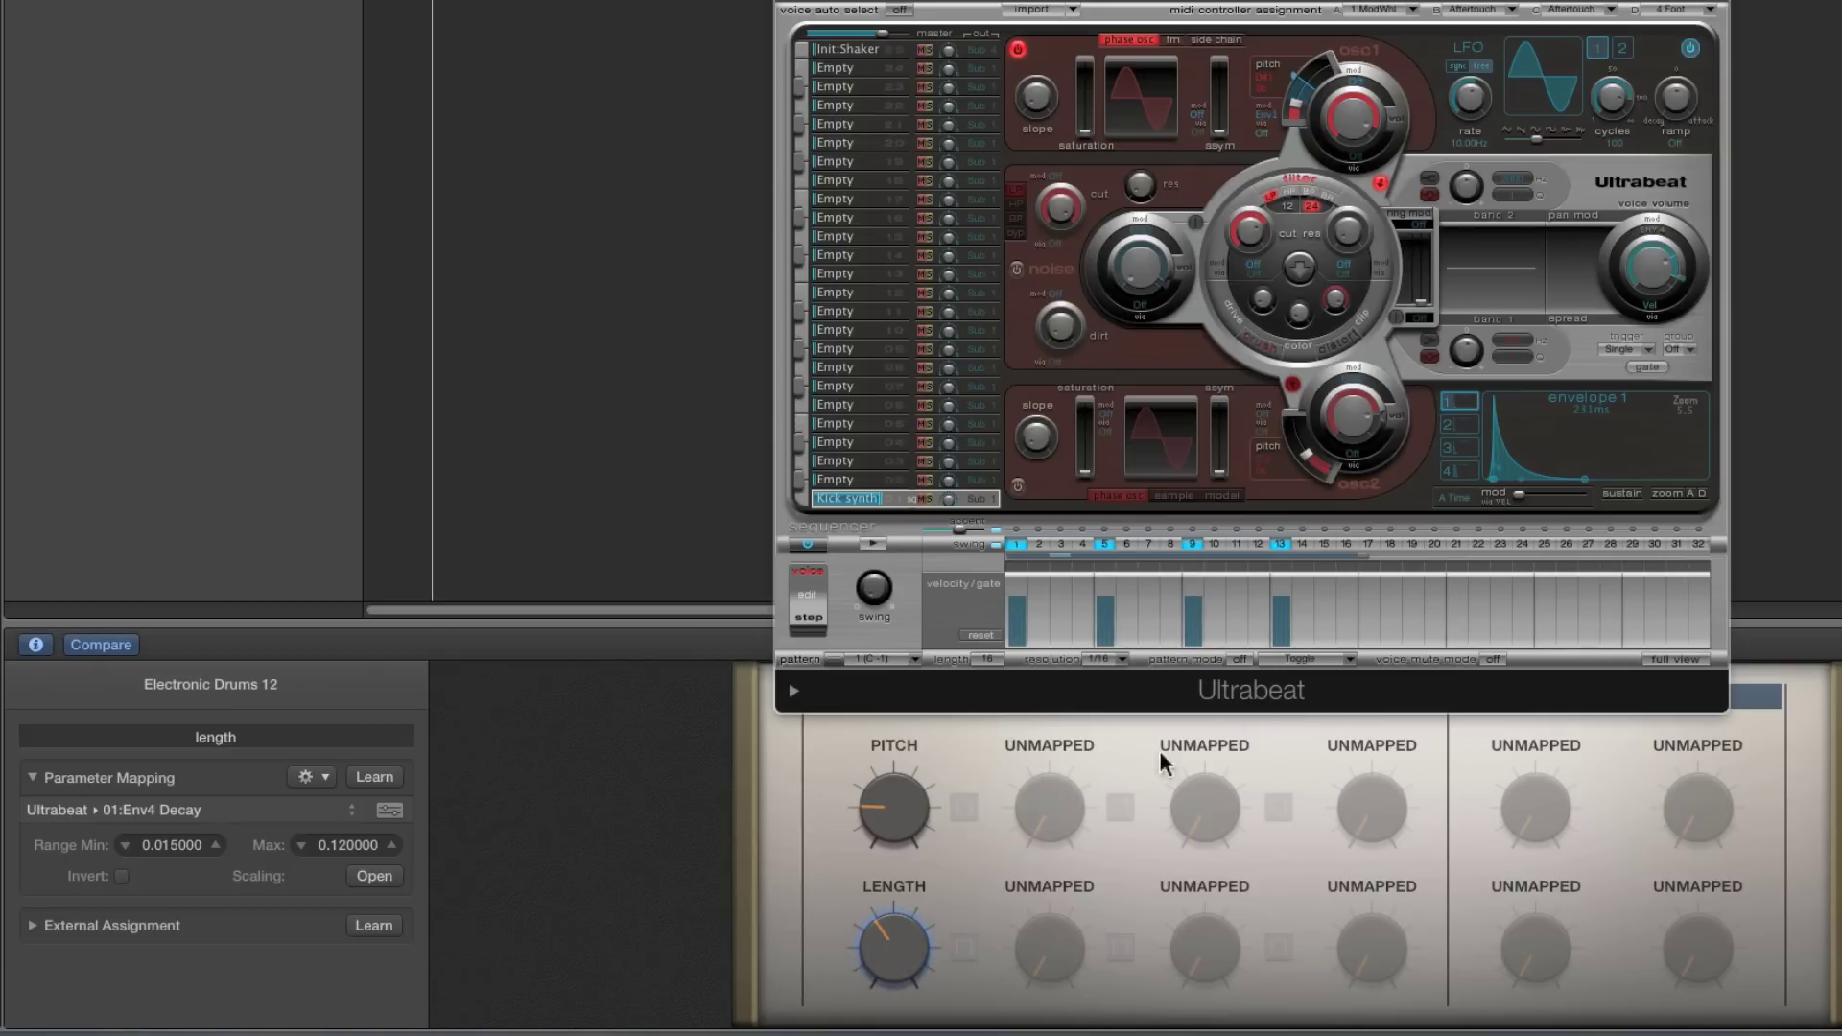
click(1029, 802)
click(370, 775)
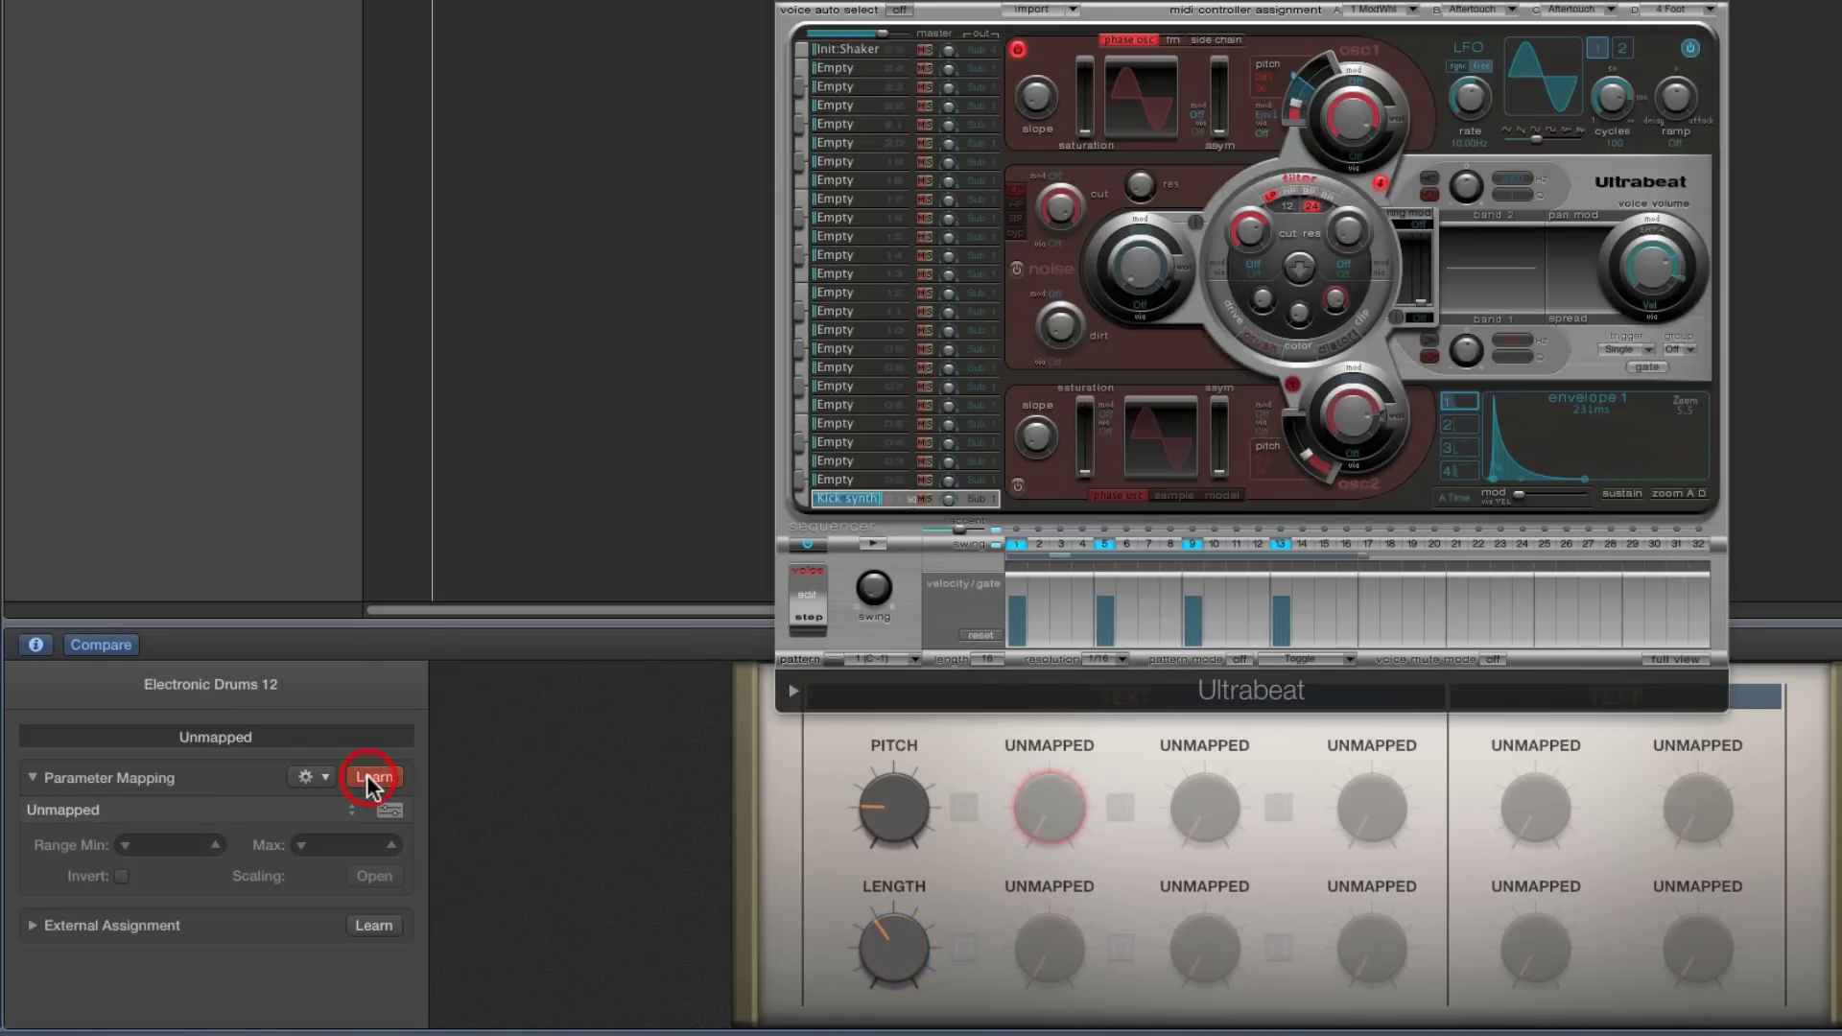
click(1295, 84)
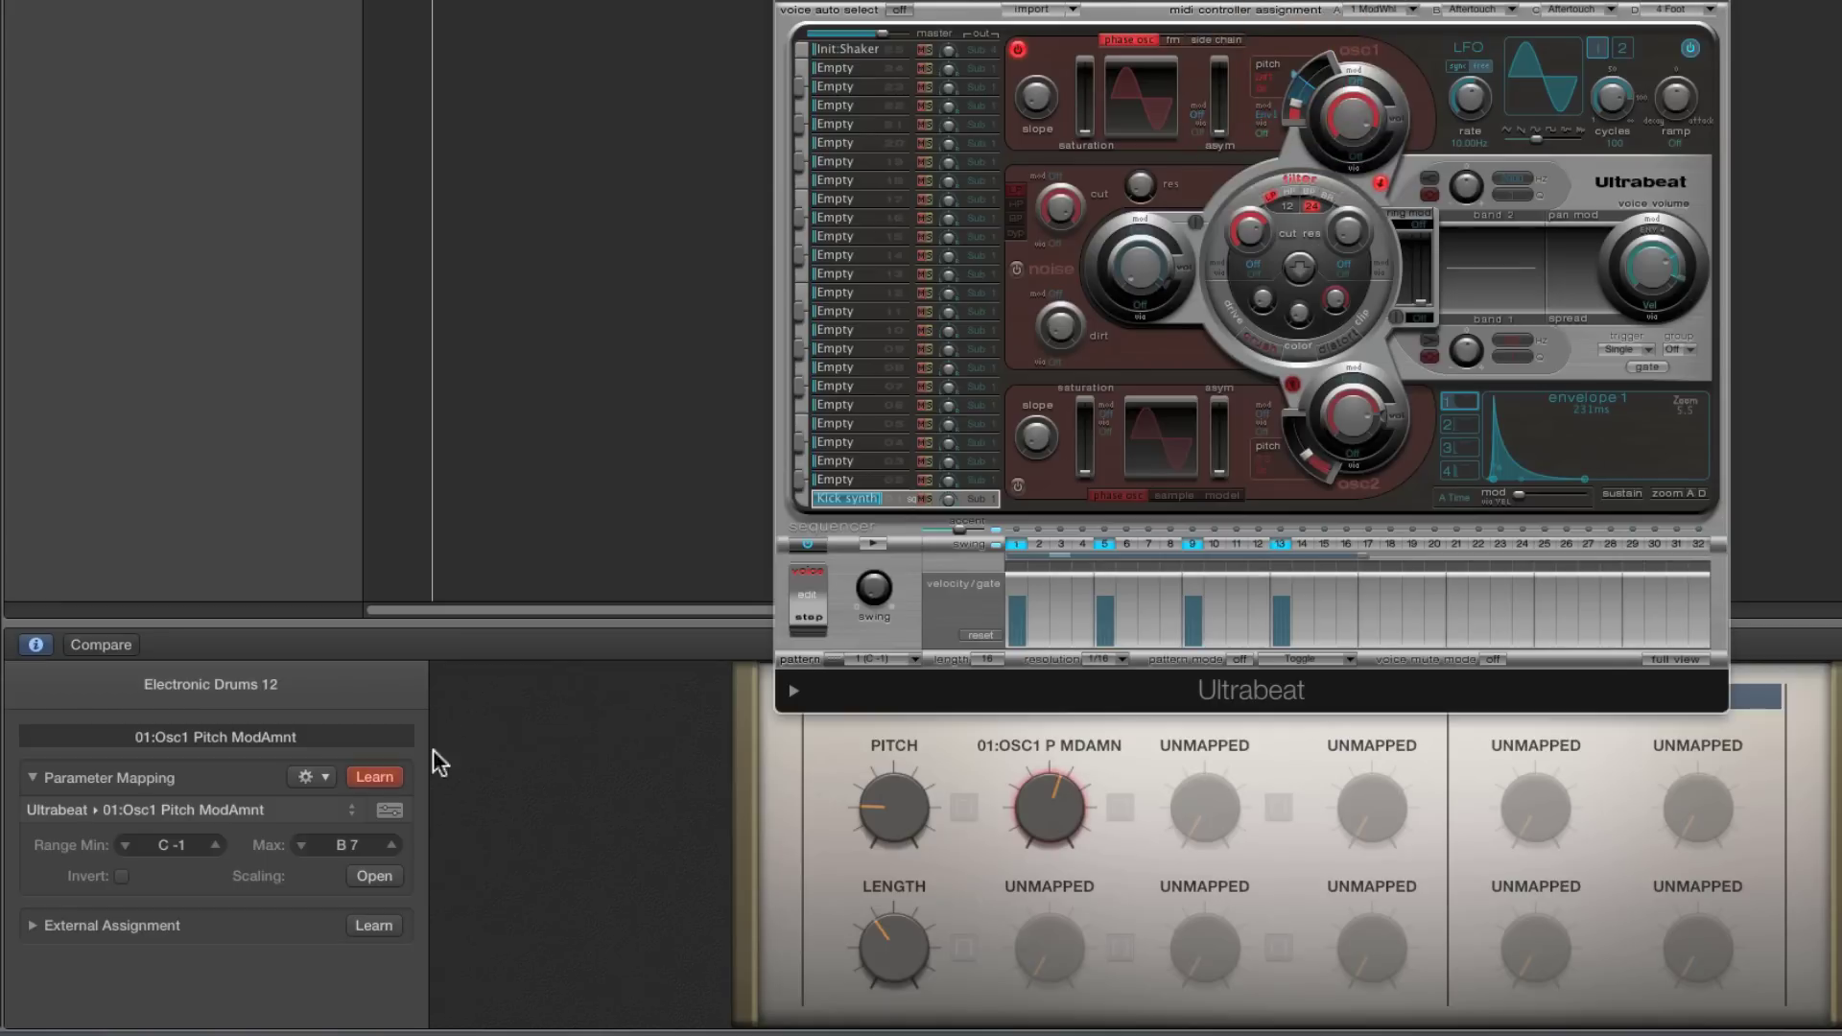
click(376, 777)
Rename the newly mapped oscillator 1 modulation knob as "Pitch Mod"
click(255, 737)
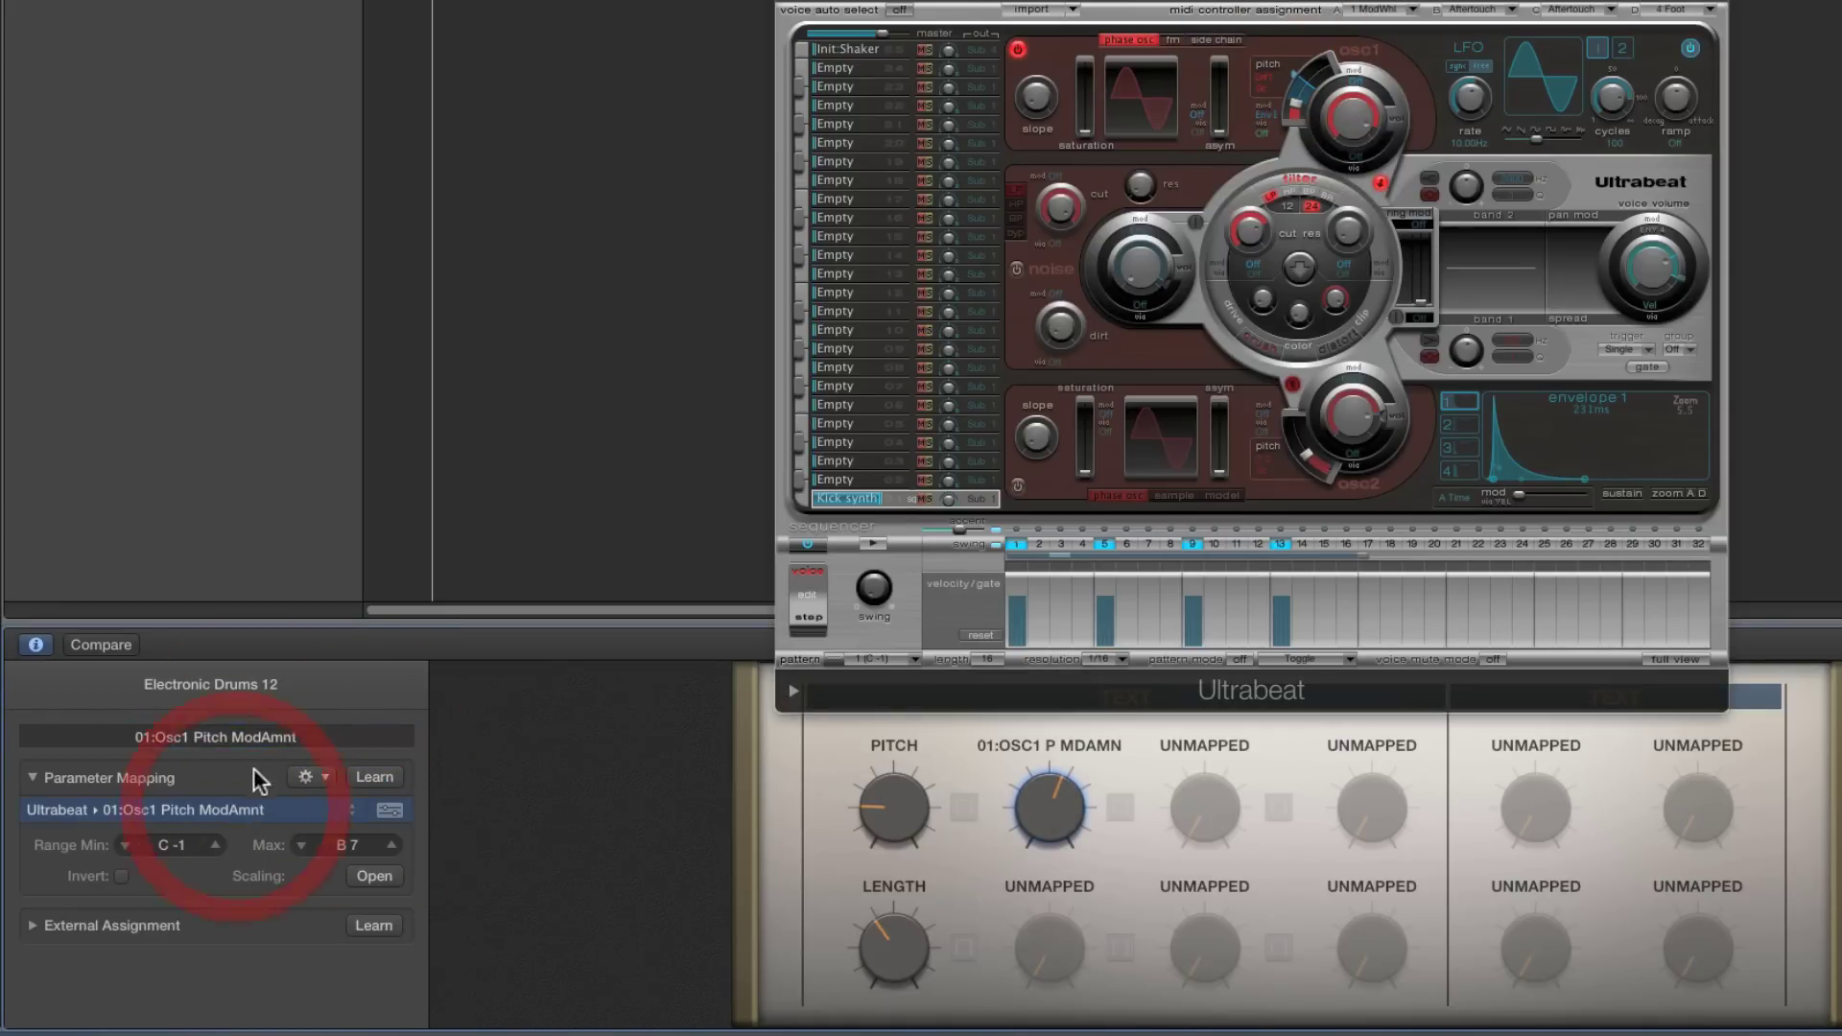
click(242, 737)
click(242, 737)
drag(191, 736, 114, 735)
key(BackSpace)
click(275, 737)
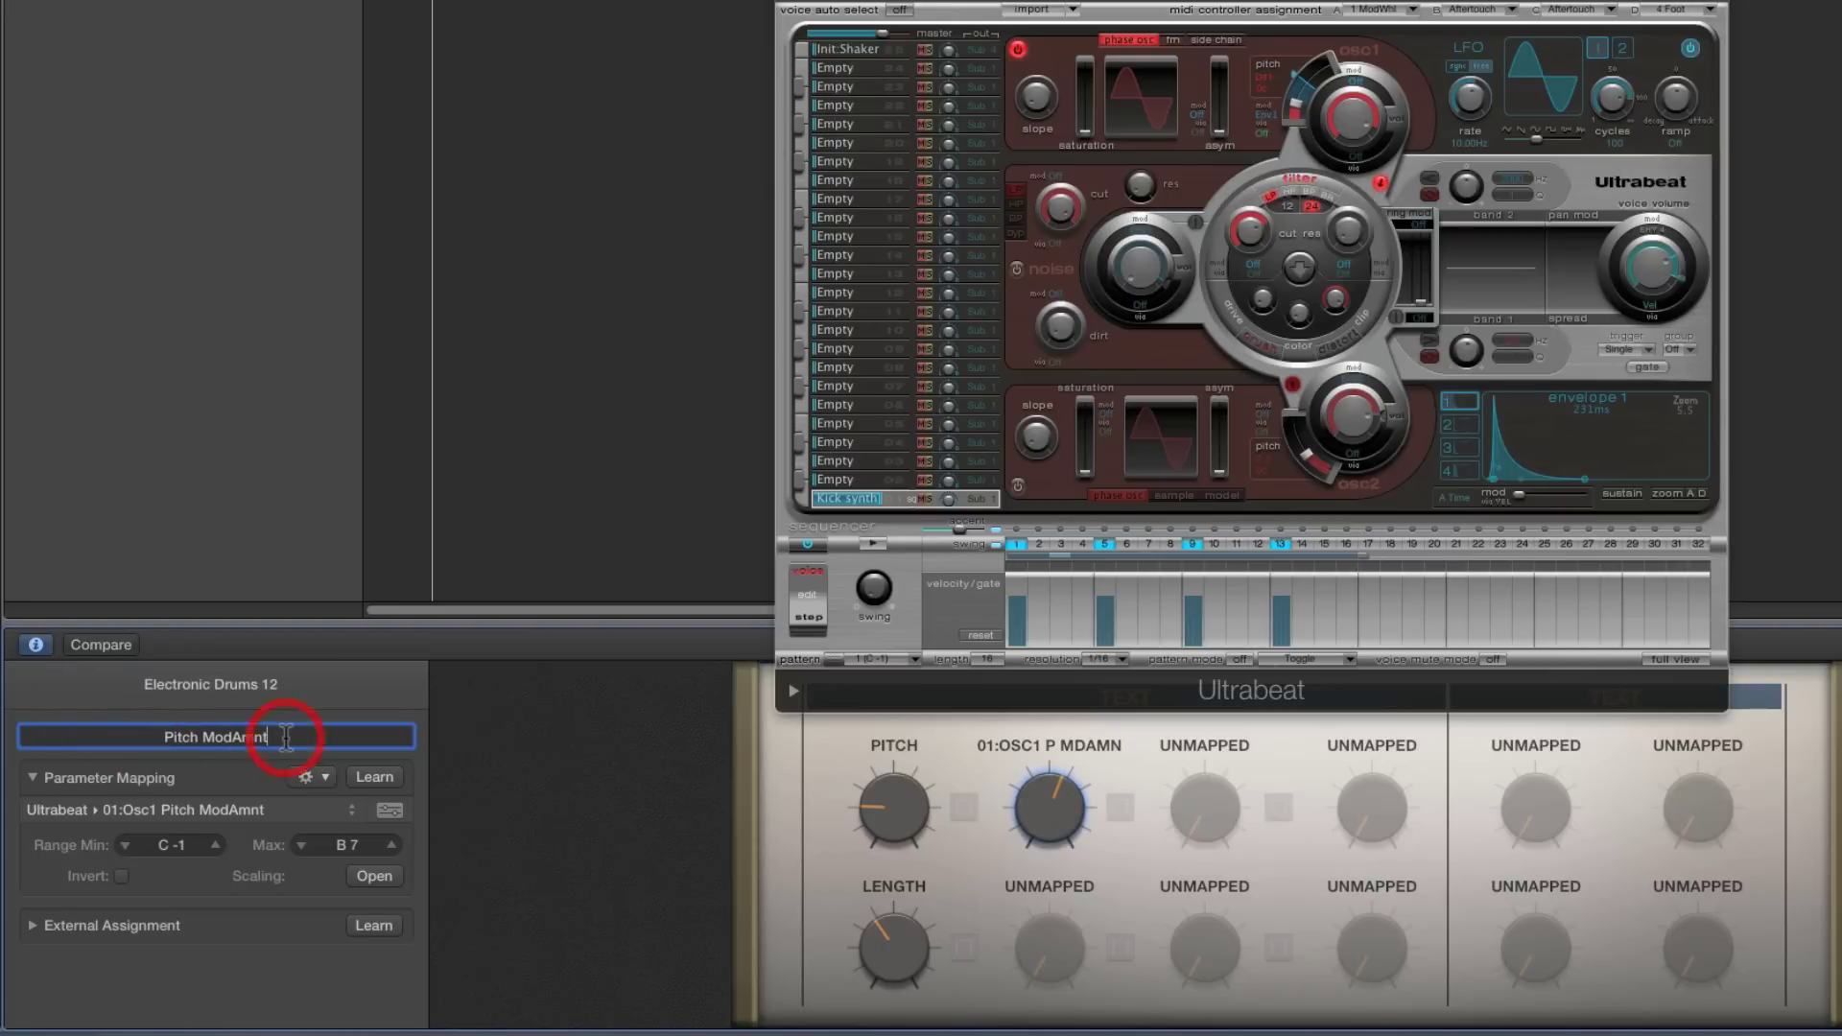
key(BackSpace)
key(BackSpace)
key(BackSpace)
key(BackSpace)
key(Return)
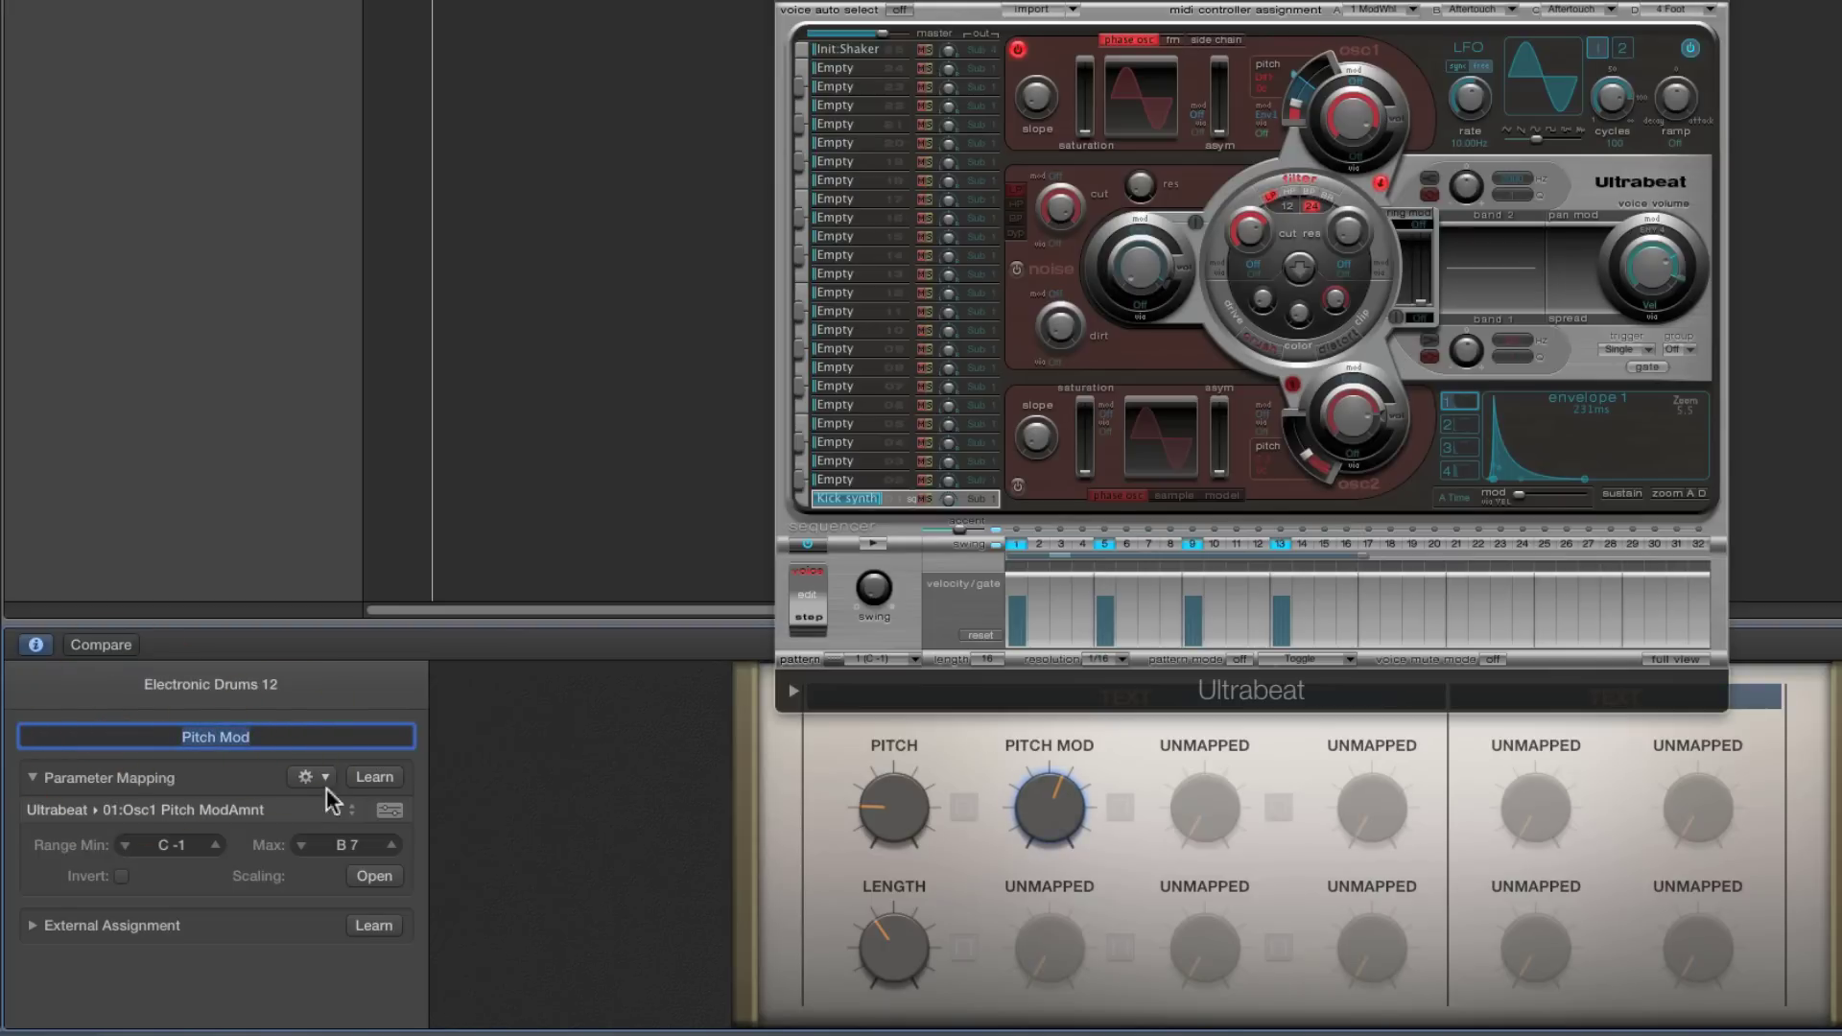
Set the Pitch knob's range maximum to C 5, try the new range and bring the knob to about F 1
click(885, 808)
drag(882, 808, 869, 774)
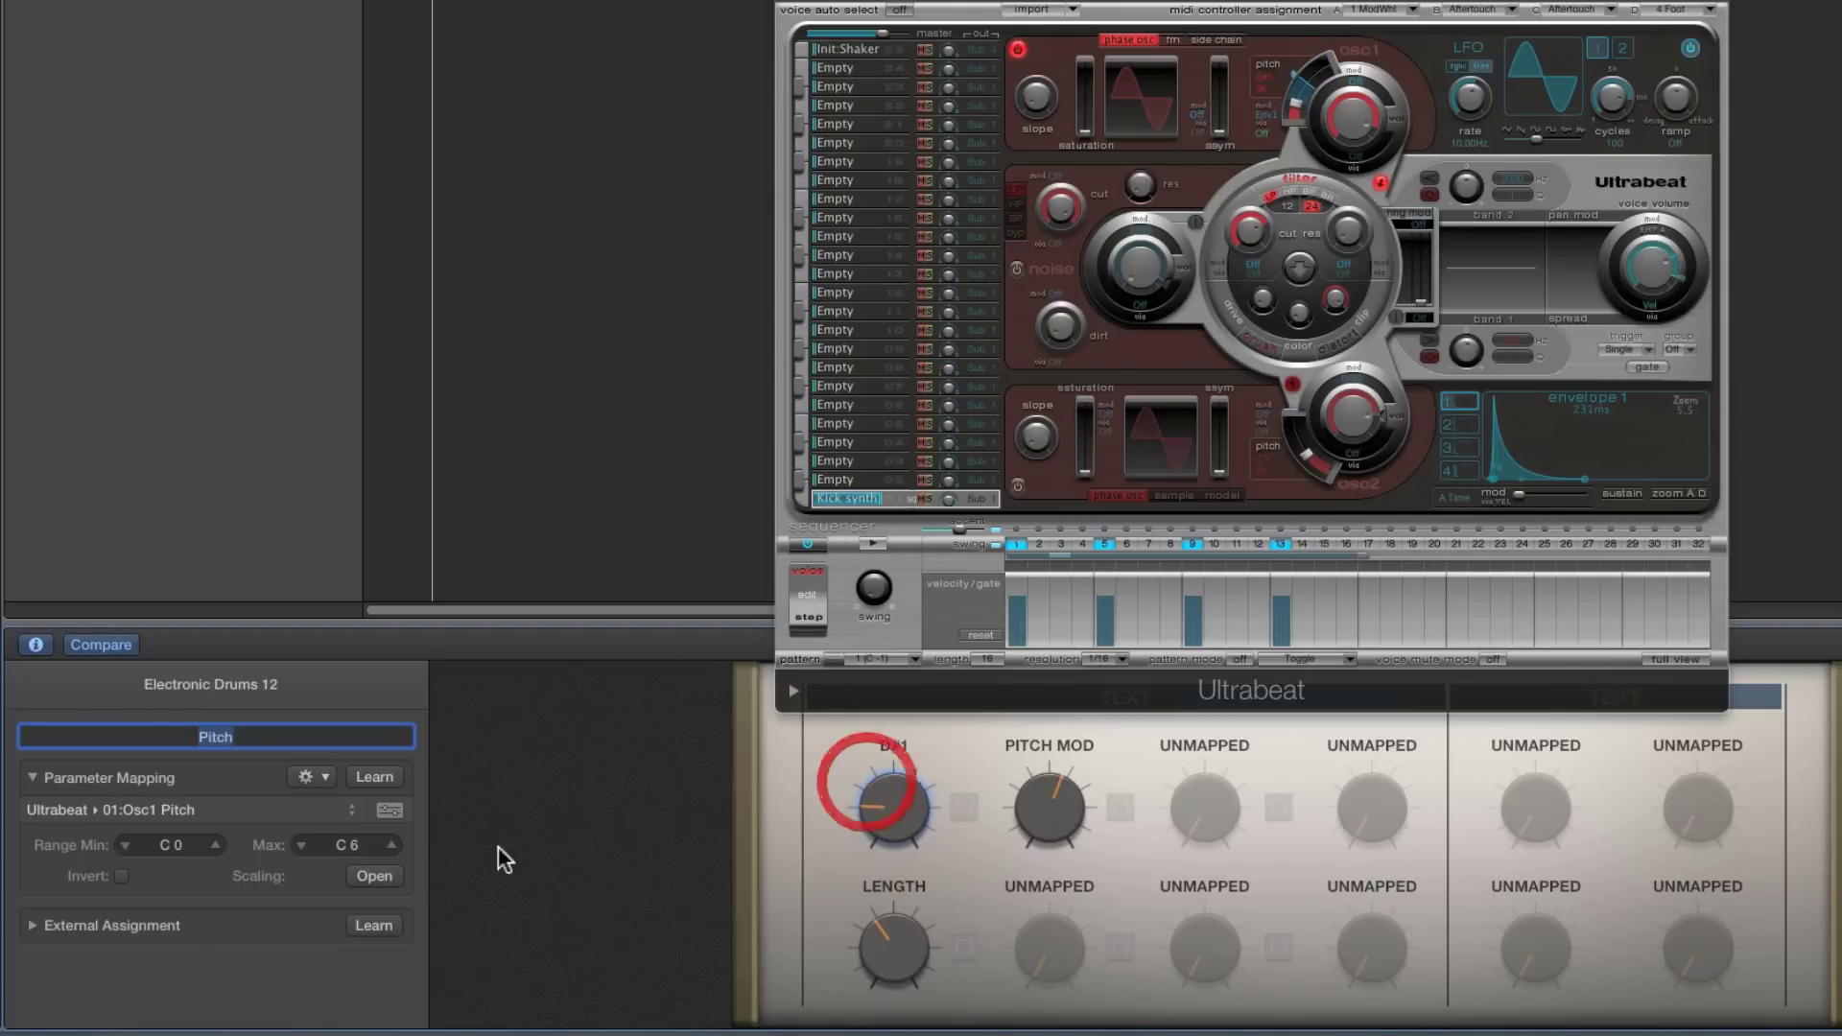
click(1047, 796)
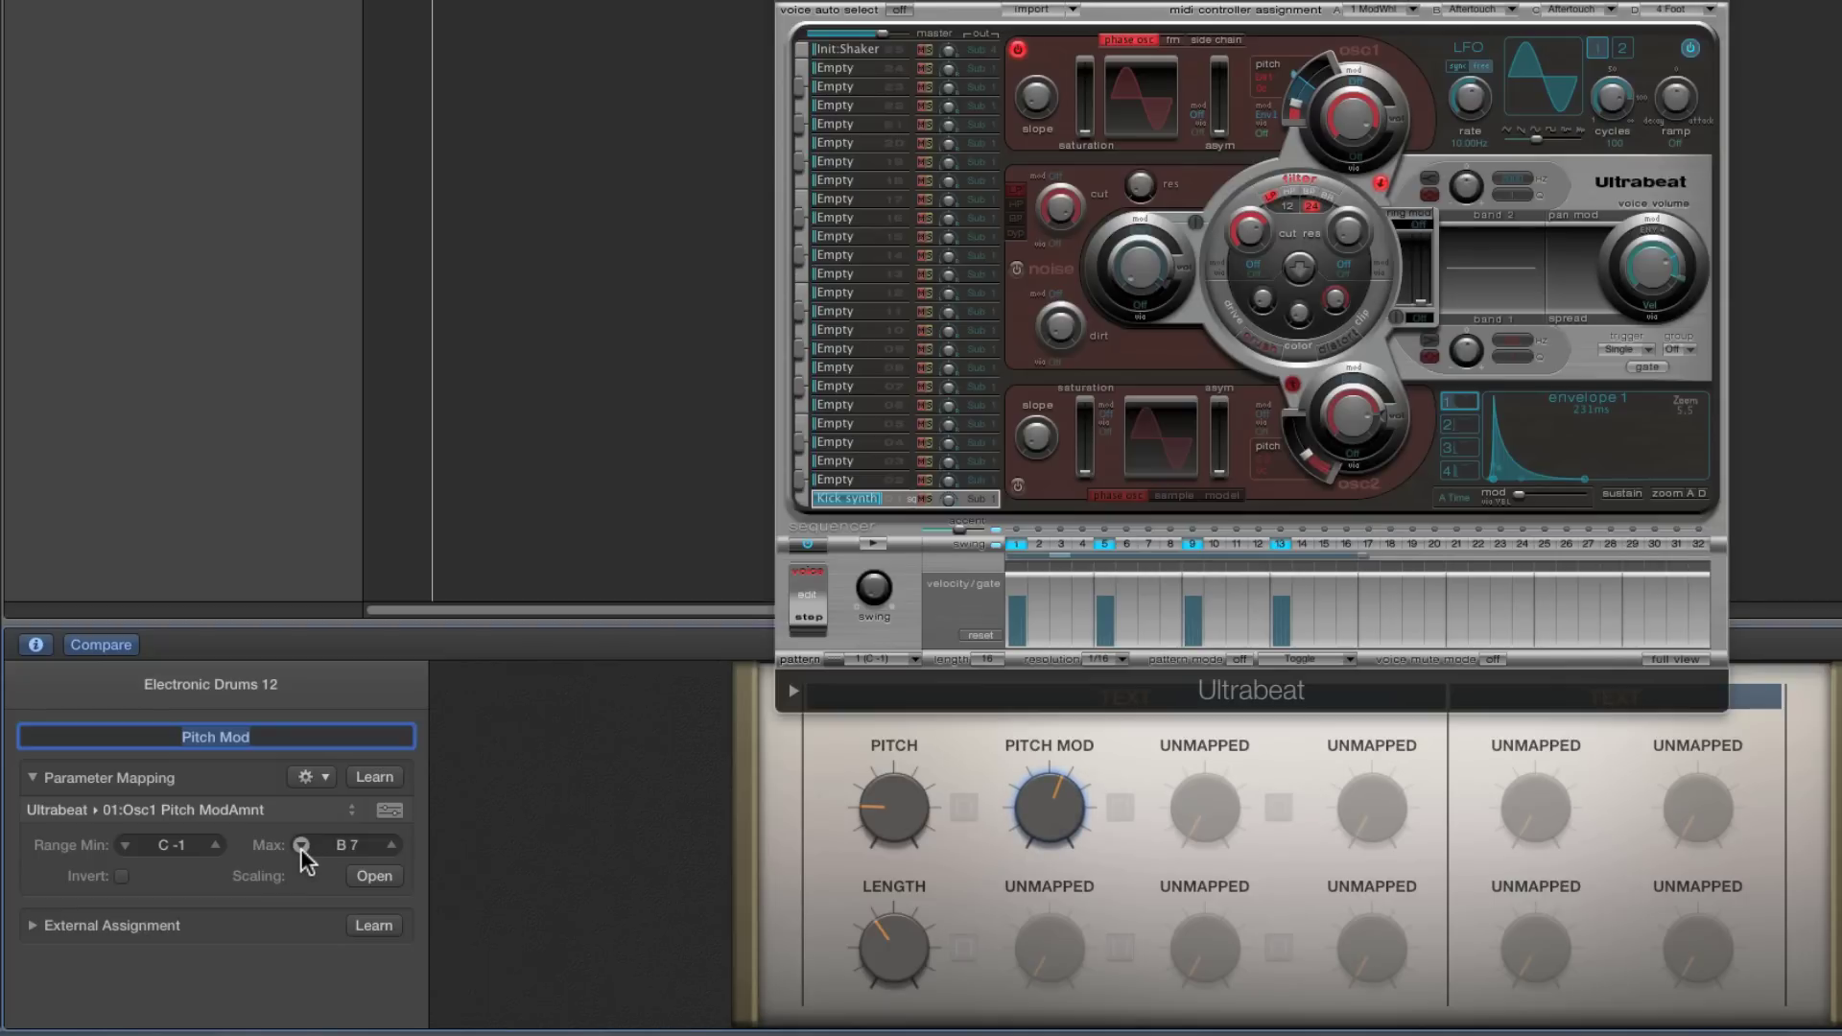
click(886, 805)
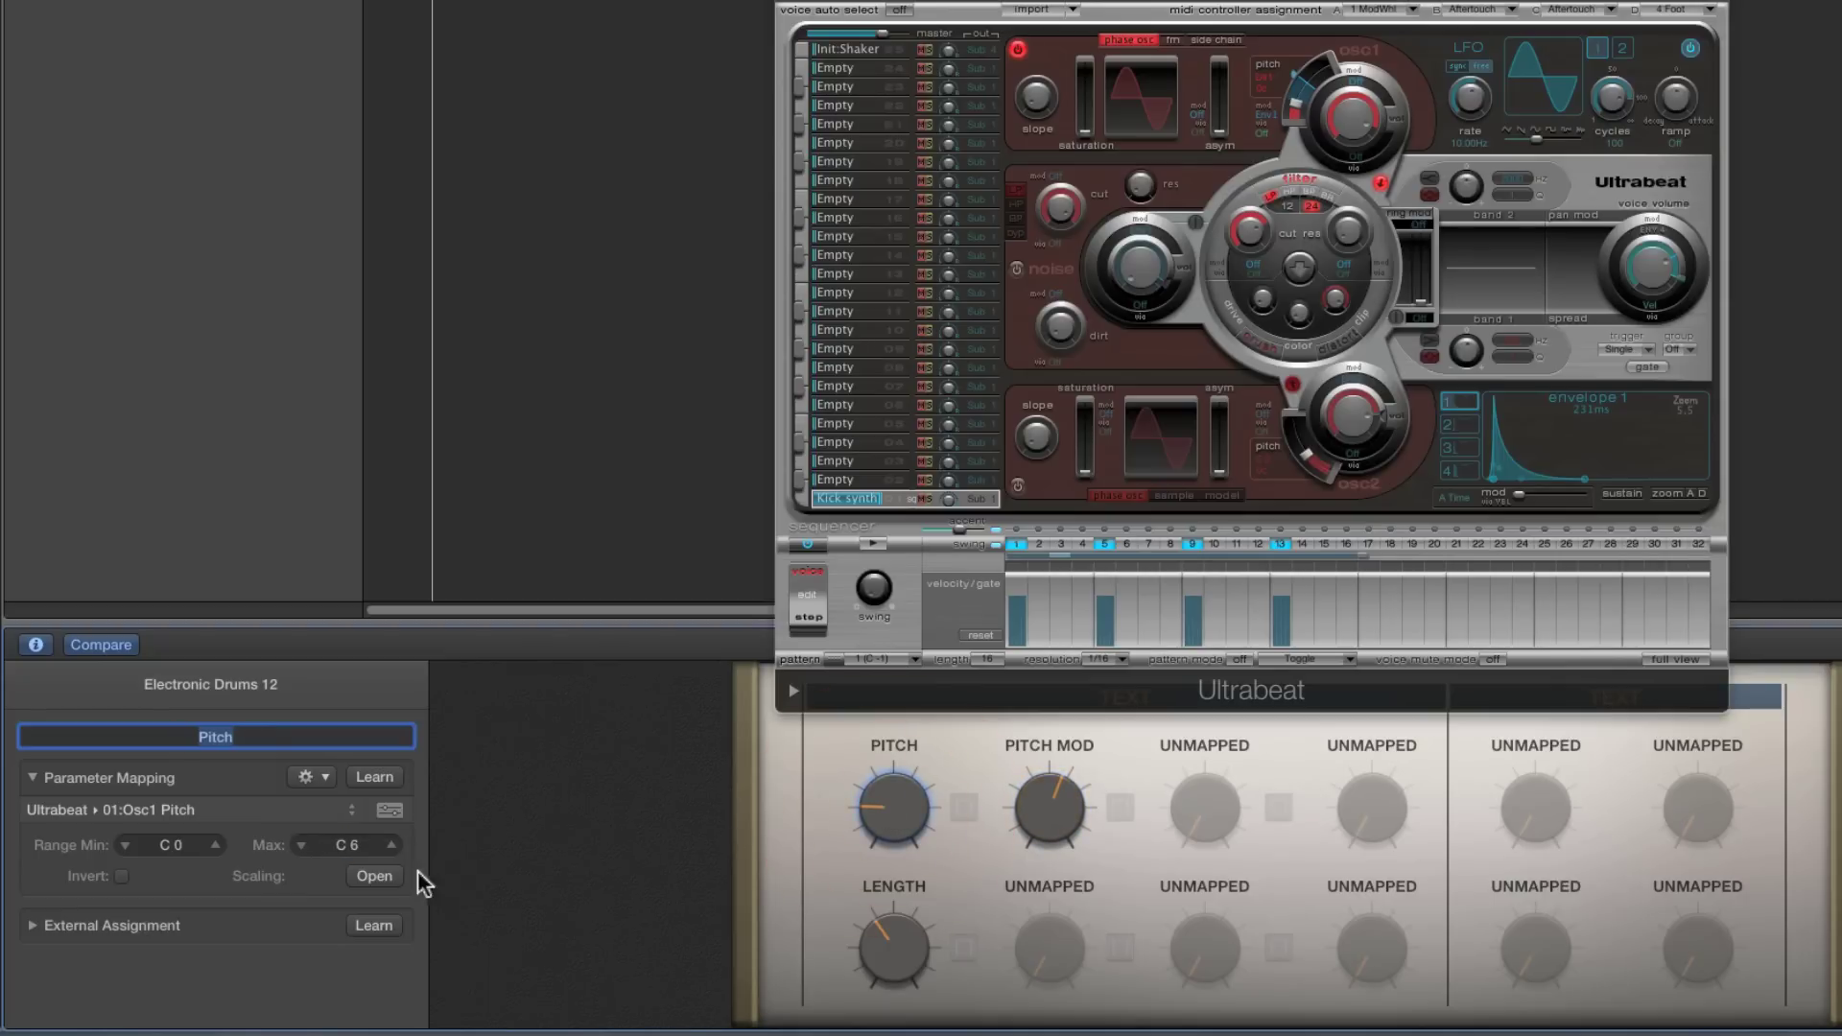
drag(349, 849, 350, 871)
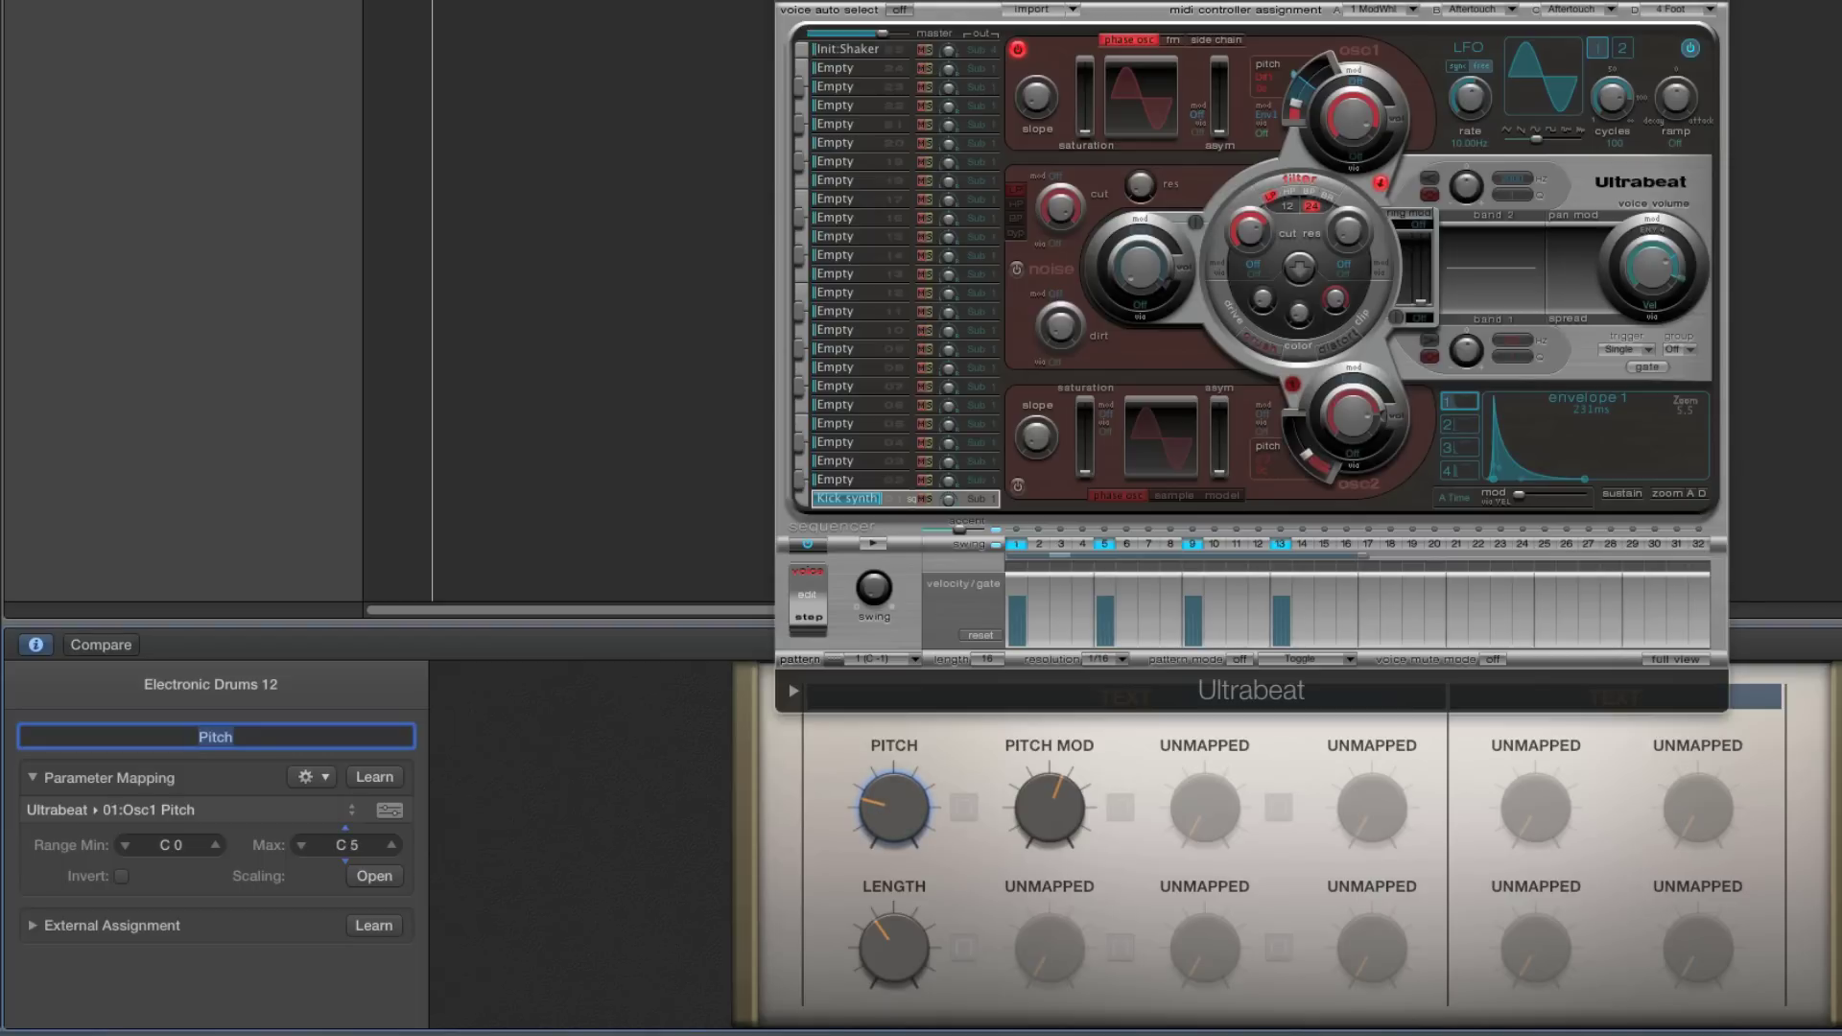
drag(888, 809, 890, 936)
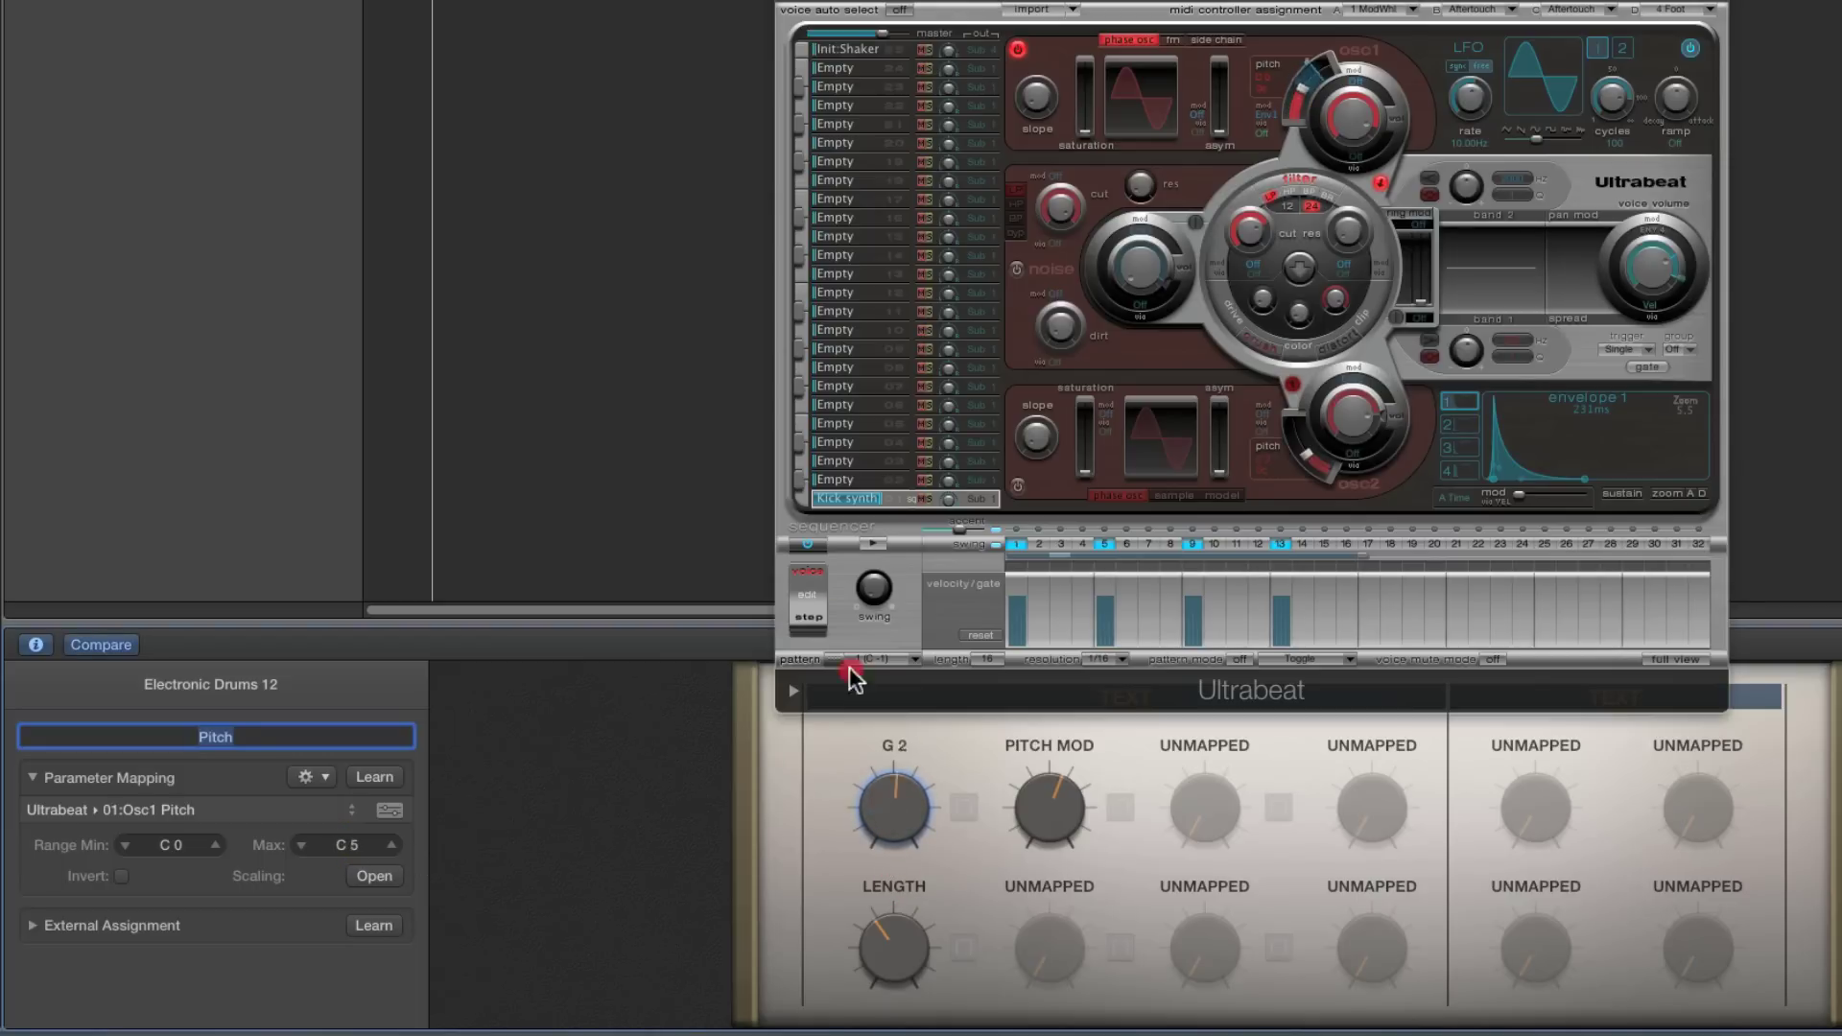
click(830, 589)
drag(853, 741, 871, 812)
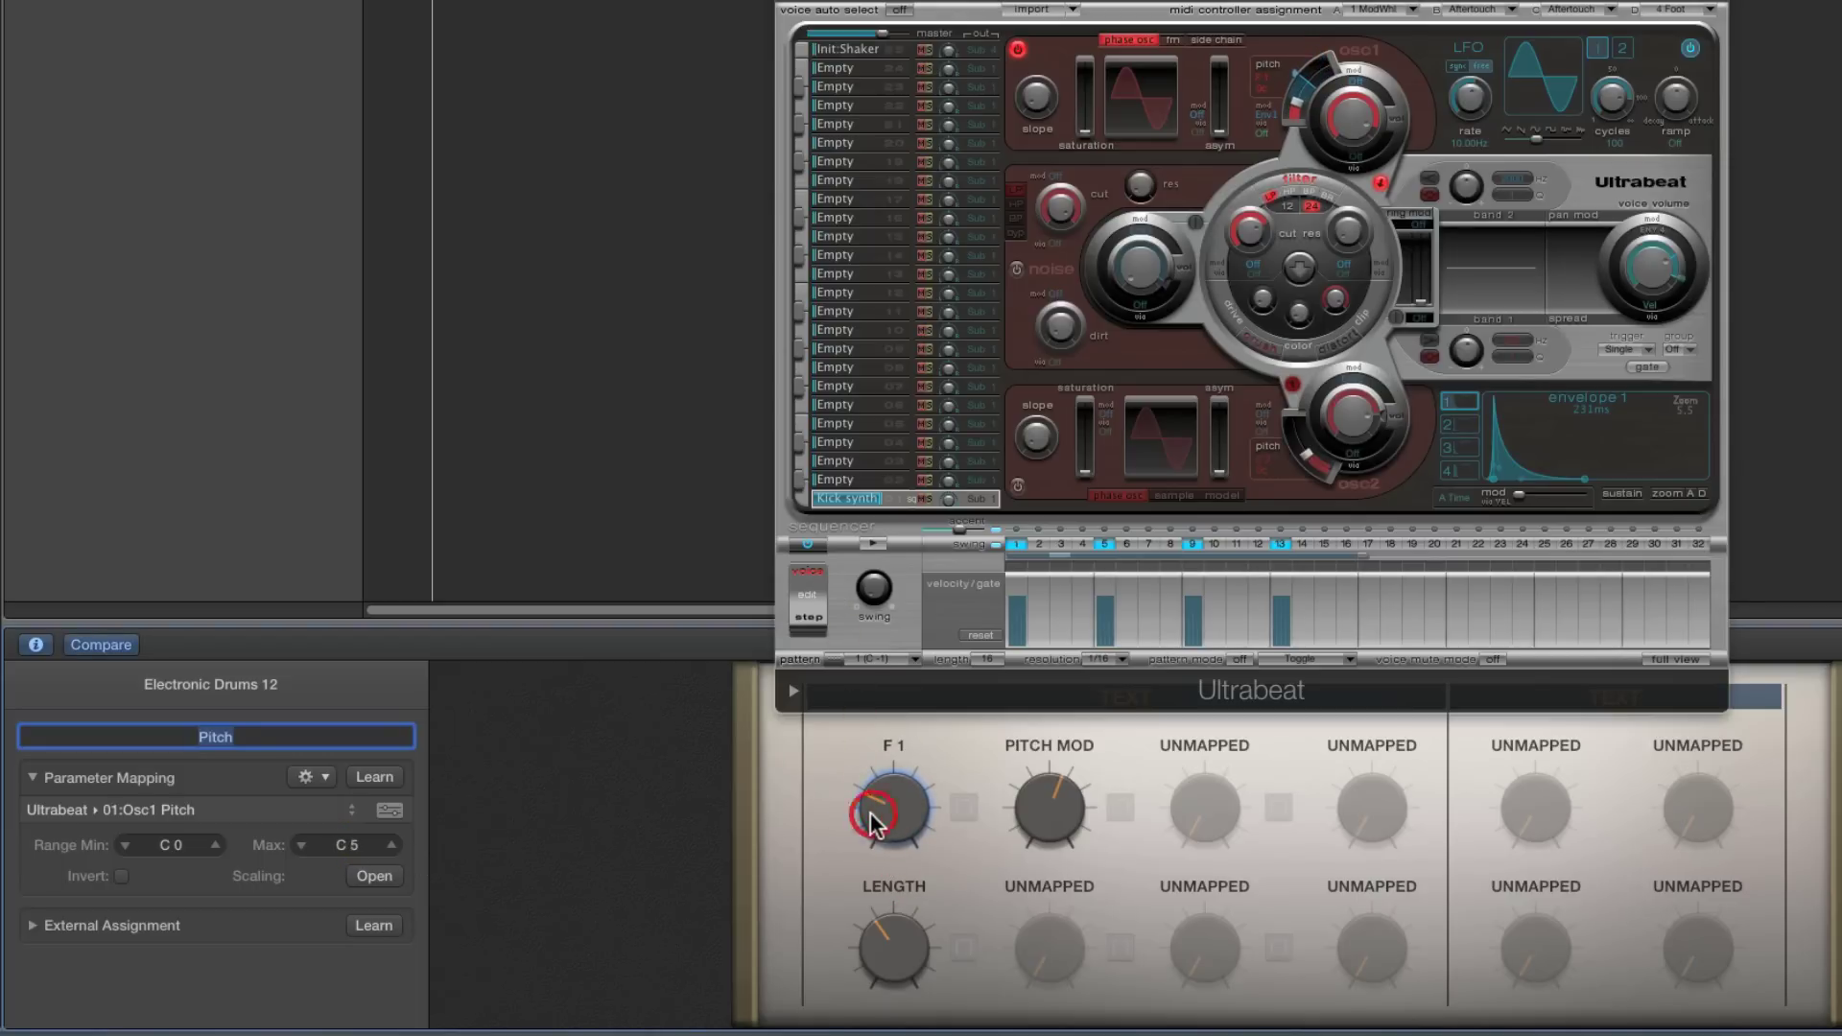
Set the Pitch Mod knob's range maximum to C 7 and turn the knob down to C -1
click(1036, 803)
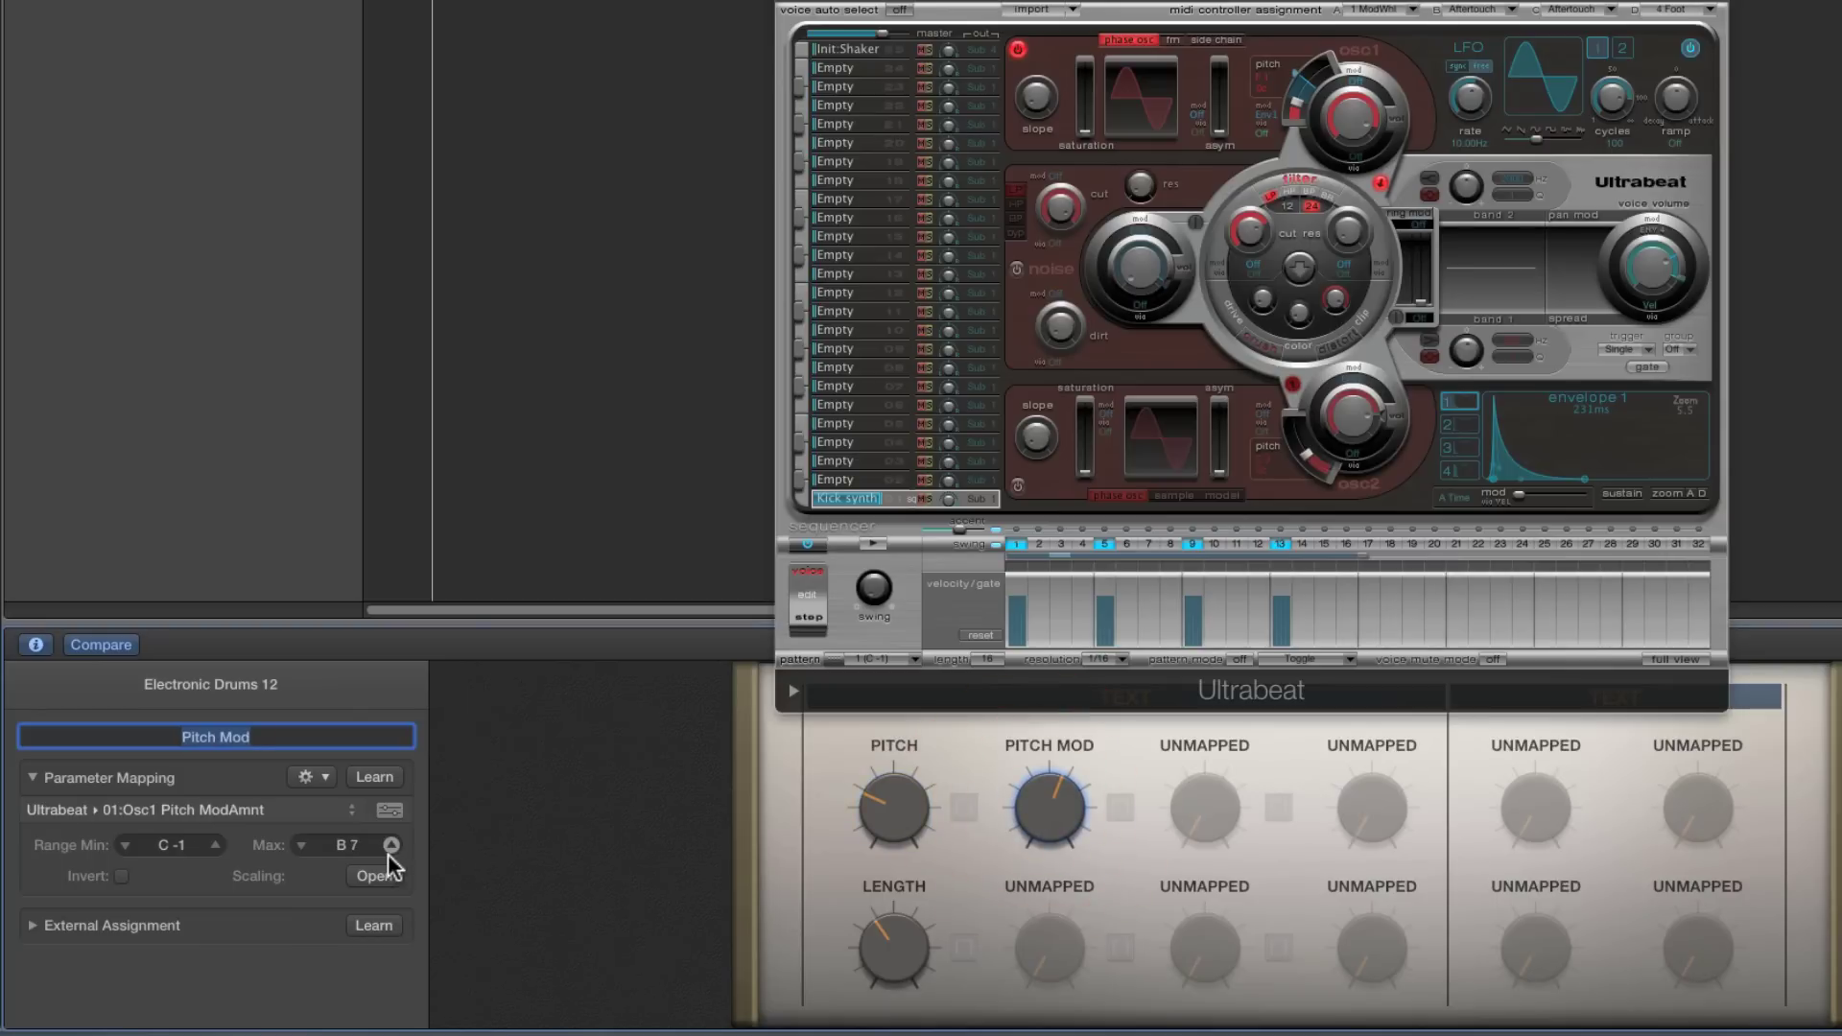
click(303, 844)
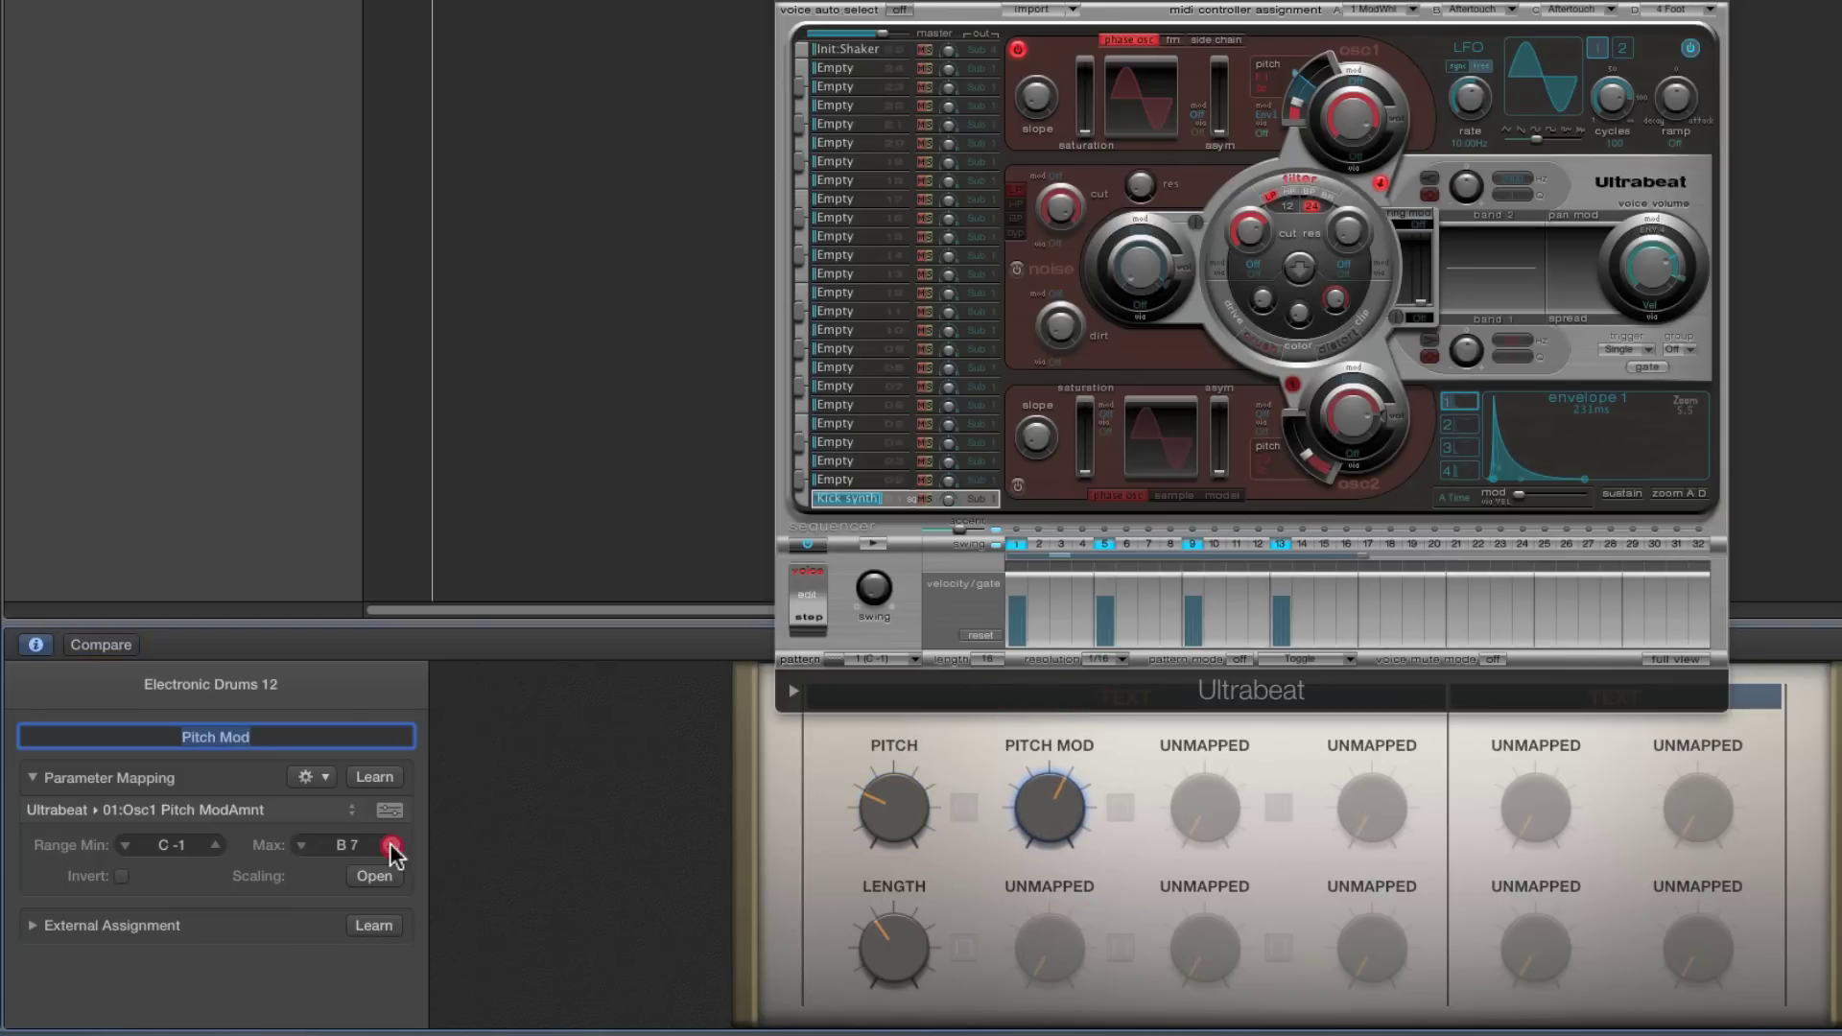
click(304, 846)
drag(1040, 795, 1124, 1025)
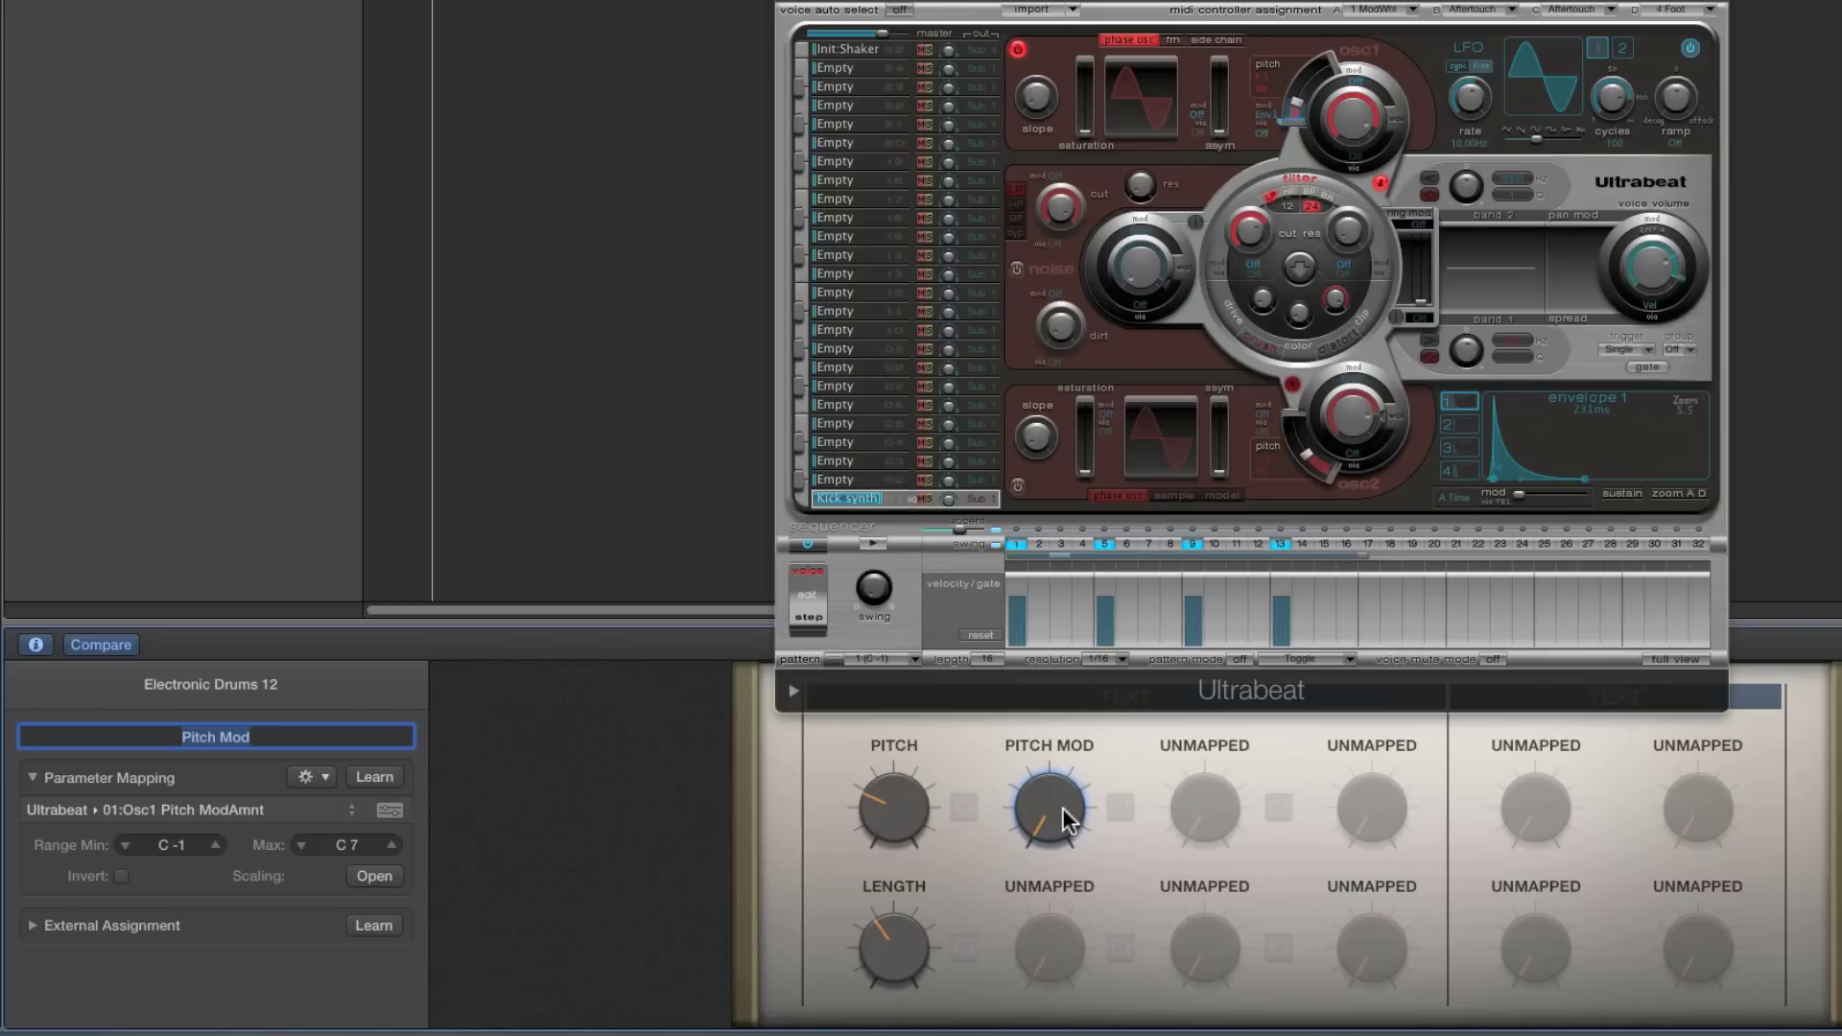
Turn the Pitch knob down to C 0 and compare its lowest position with Pitch Mod's on oscillator 1
click(1031, 825)
click(899, 882)
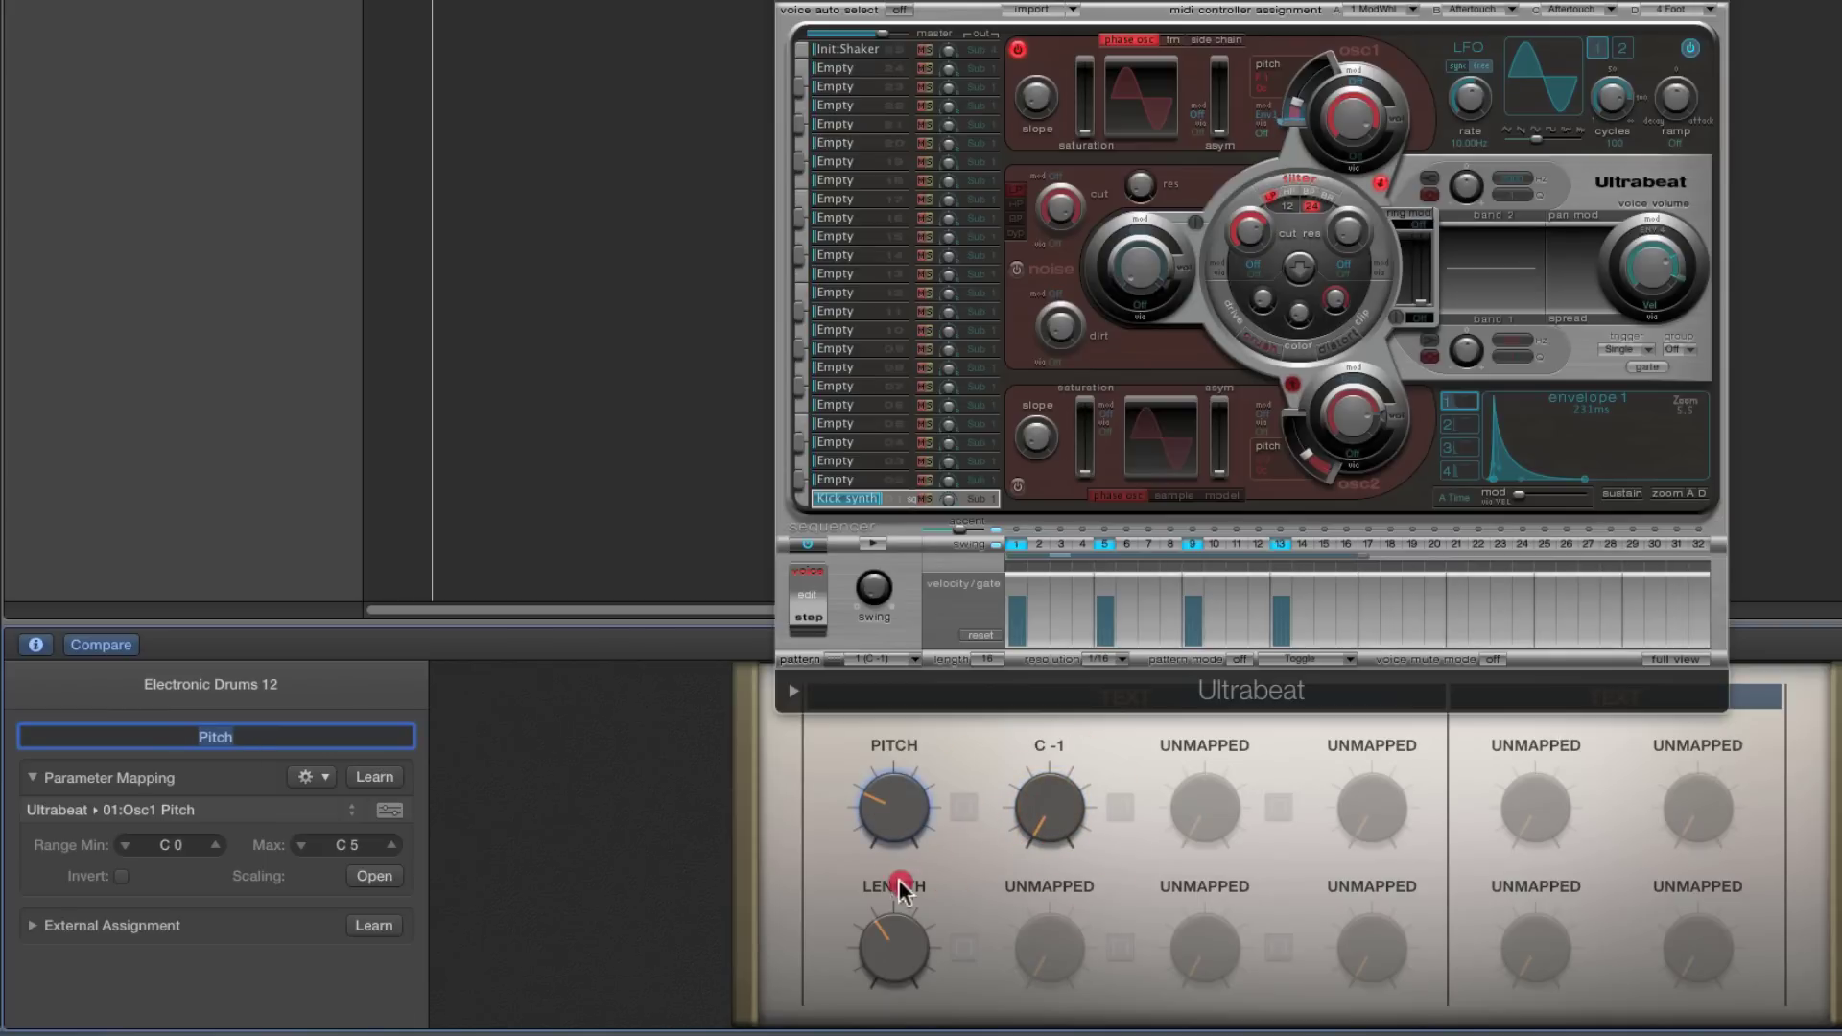
click(886, 829)
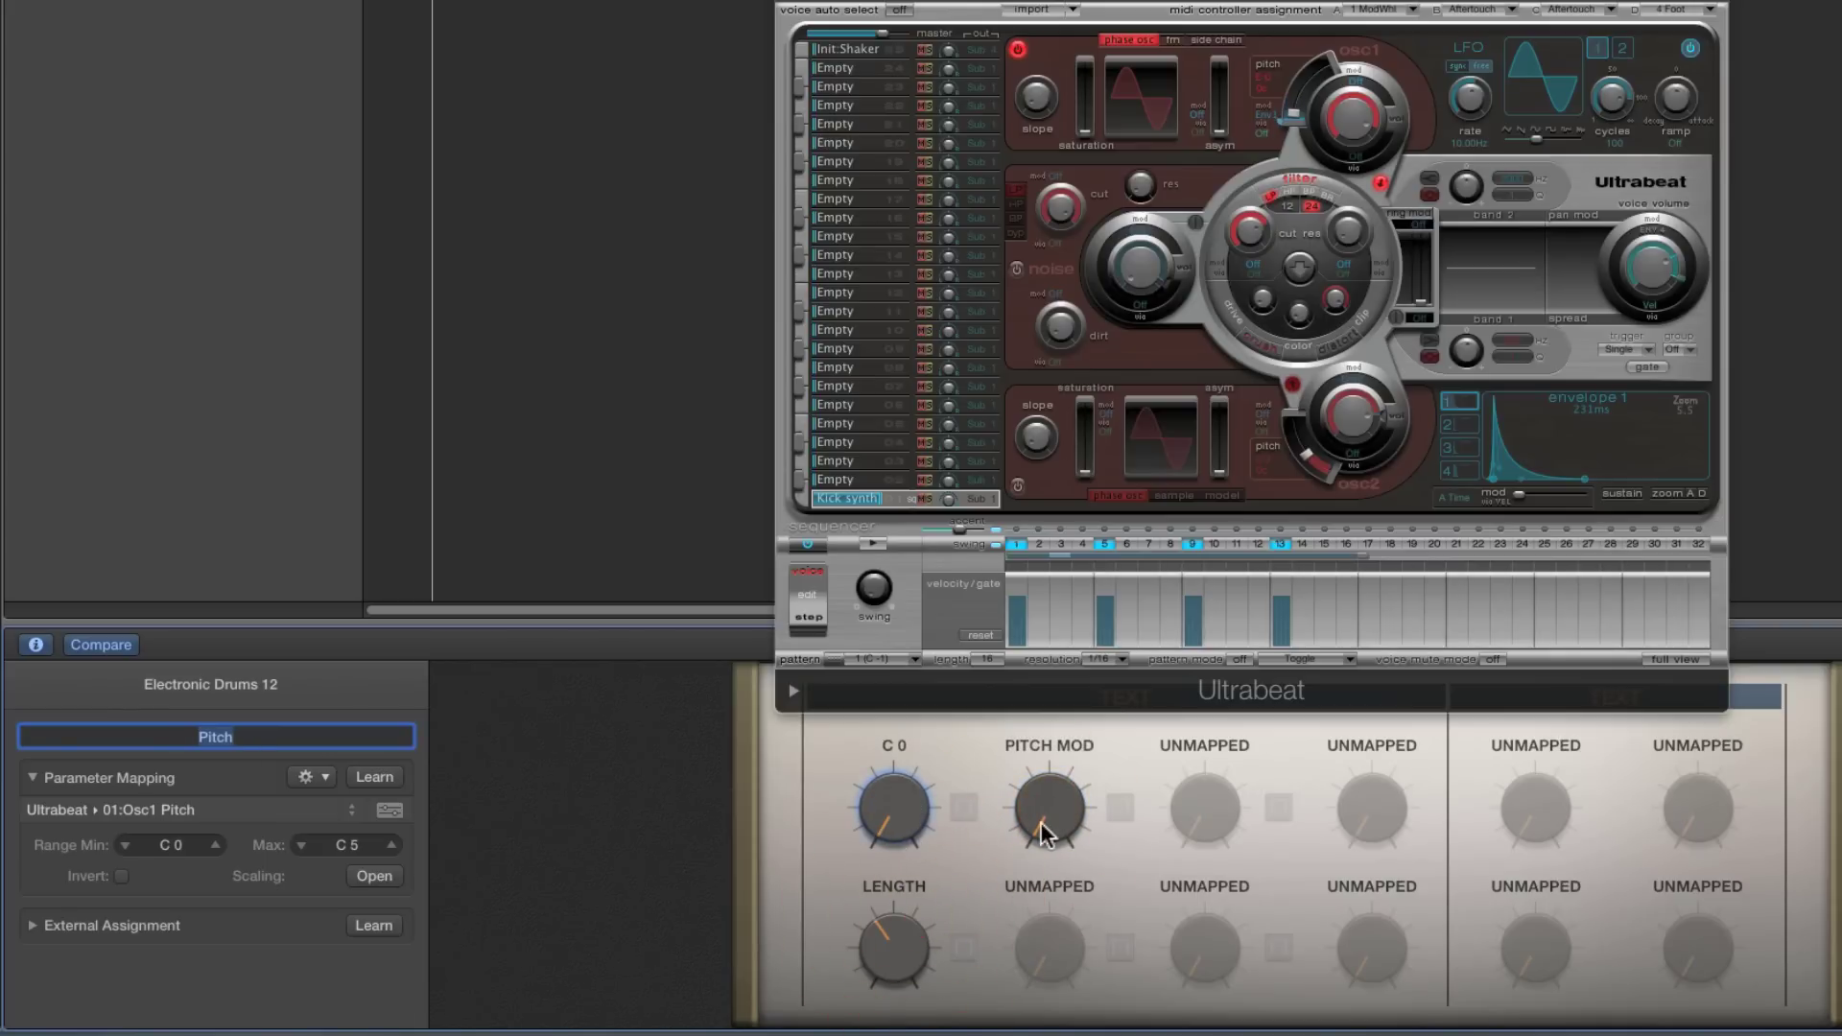
click(1043, 796)
drag(1043, 792, 1048, 757)
click(892, 815)
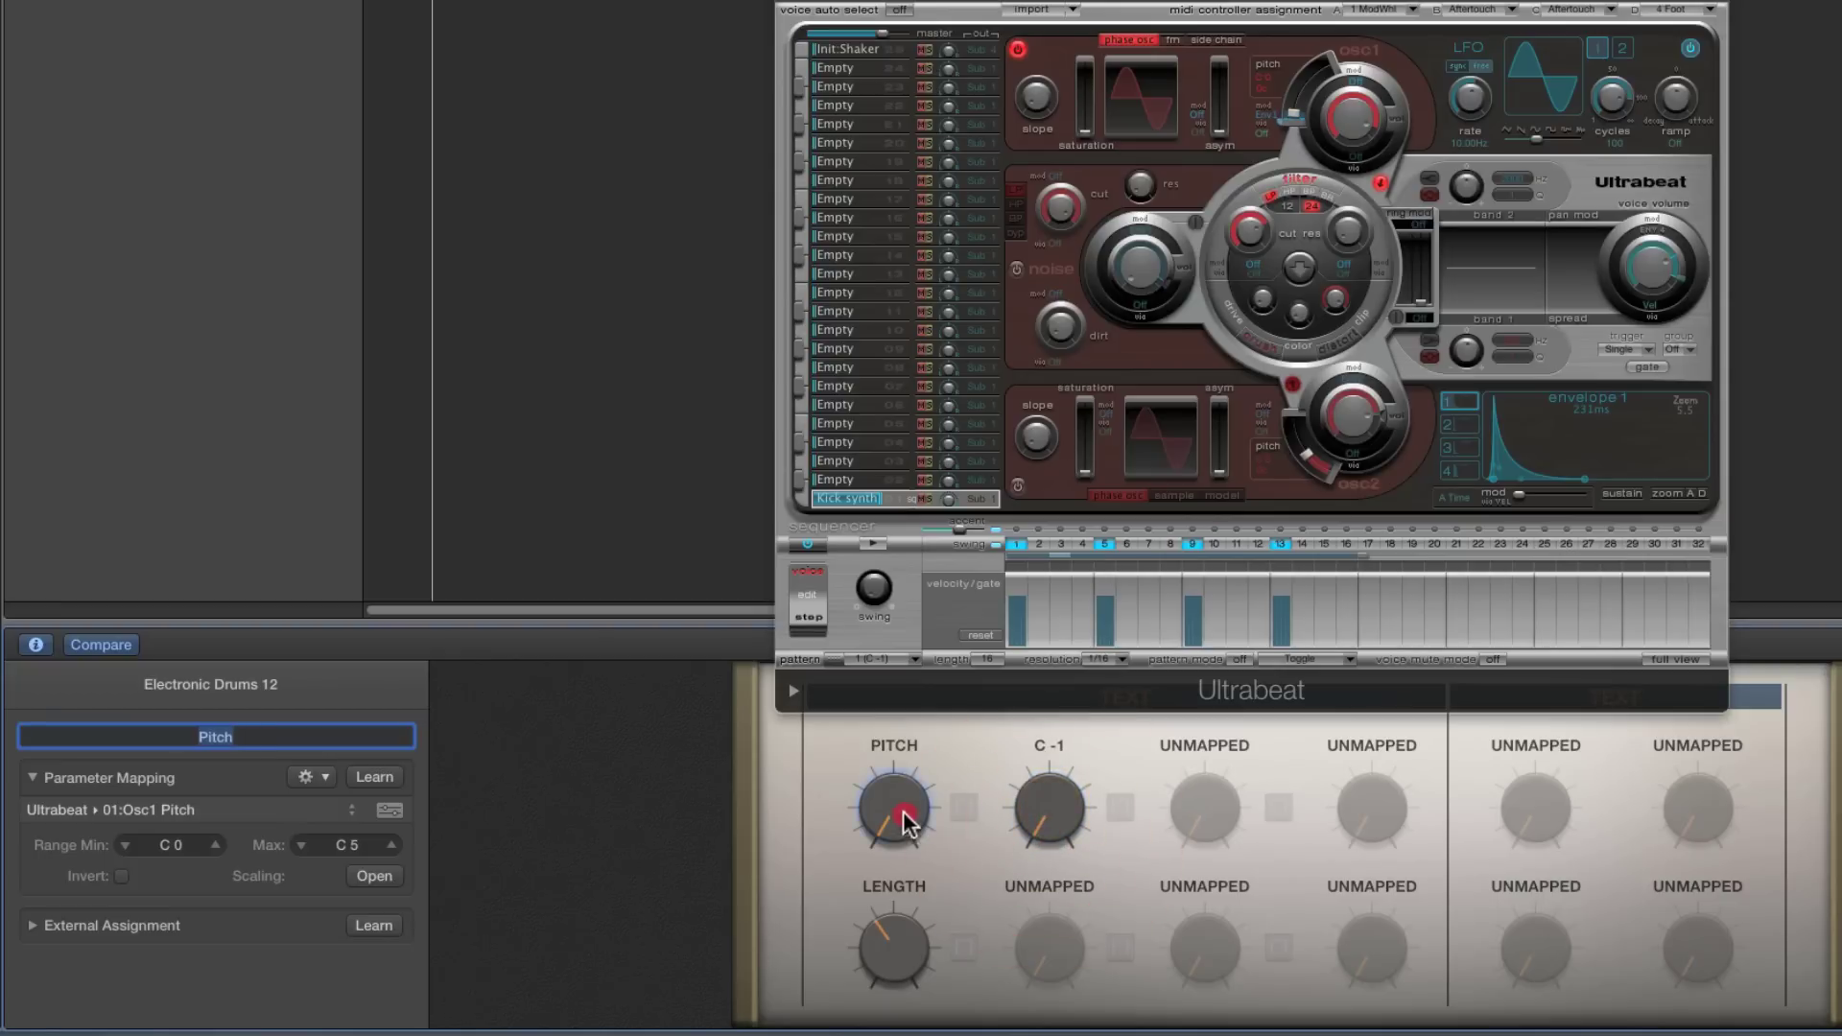
Sweep the Pitch and Pitch Mod knobs upwards, and settle Pitch Mod on C 3 and Pitch on F#1
drag(883, 746, 844, 442)
drag(1048, 806, 1017, 459)
drag(1052, 773, 1061, 903)
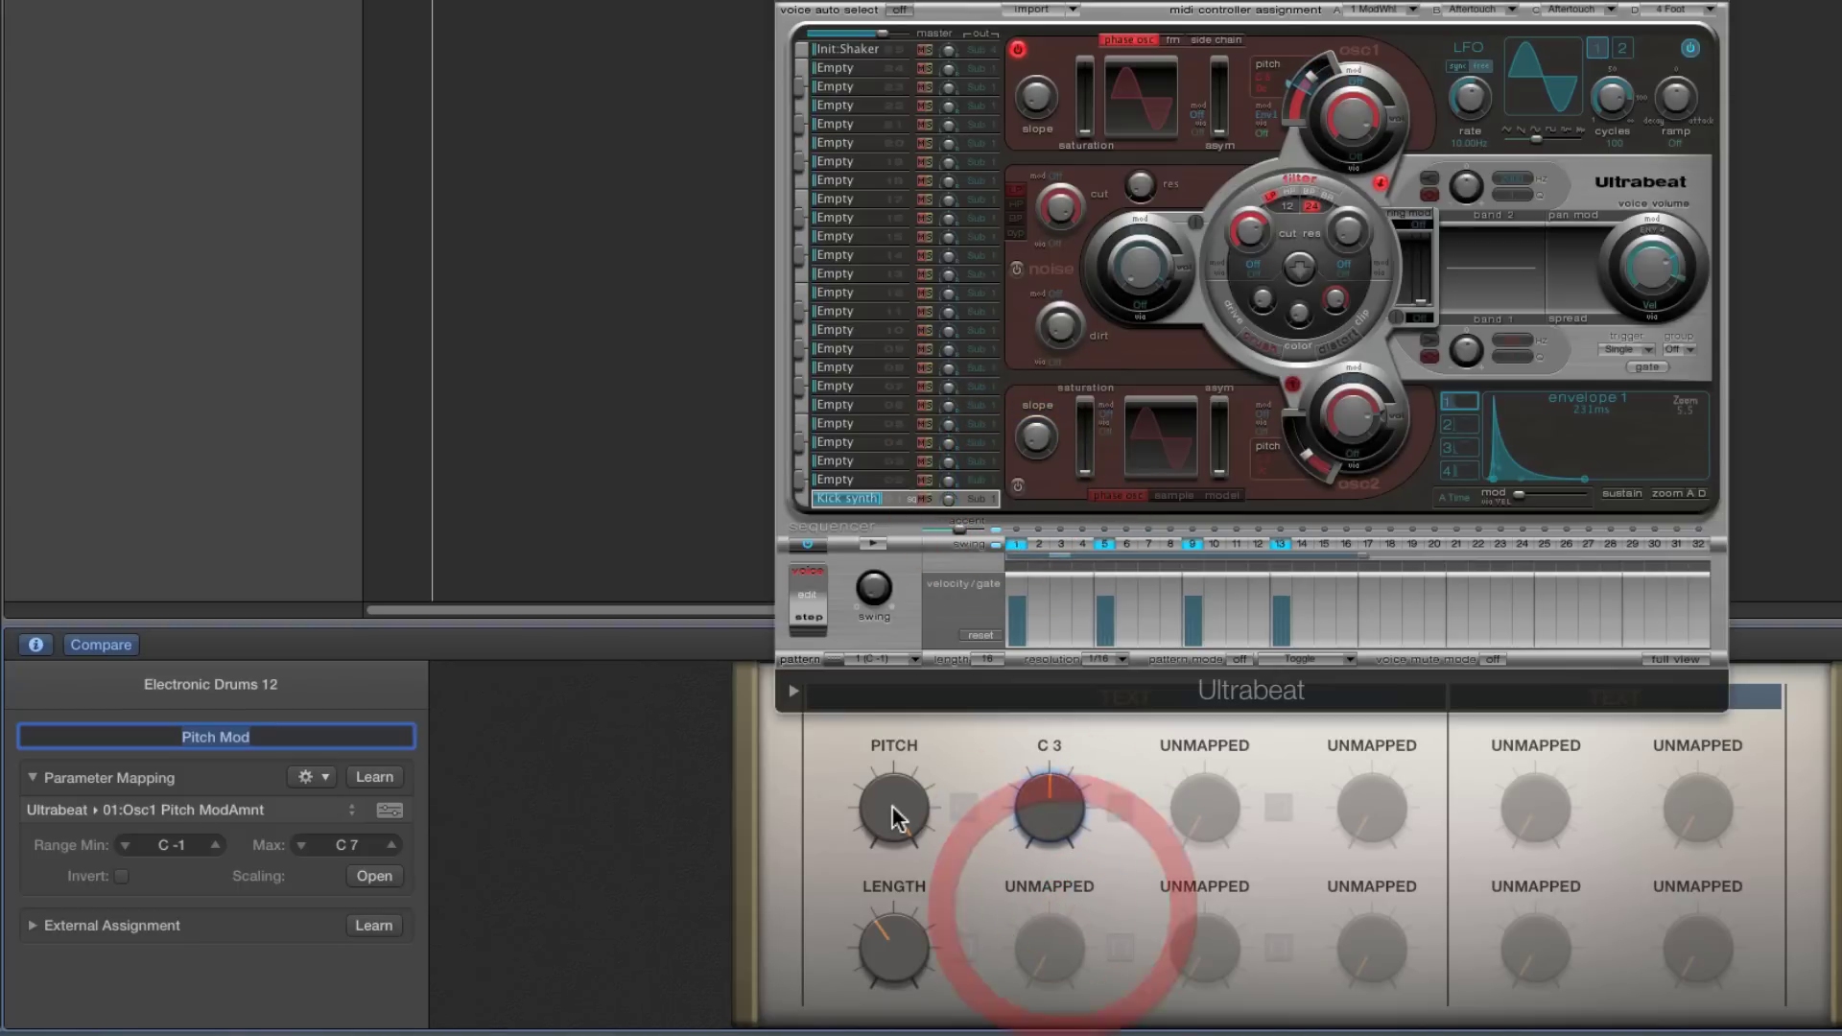
click(905, 883)
mouse_move(905, 883)
mouse_down()
mouse_move(900, 936)
mouse_move(895, 855)
mouse_up()
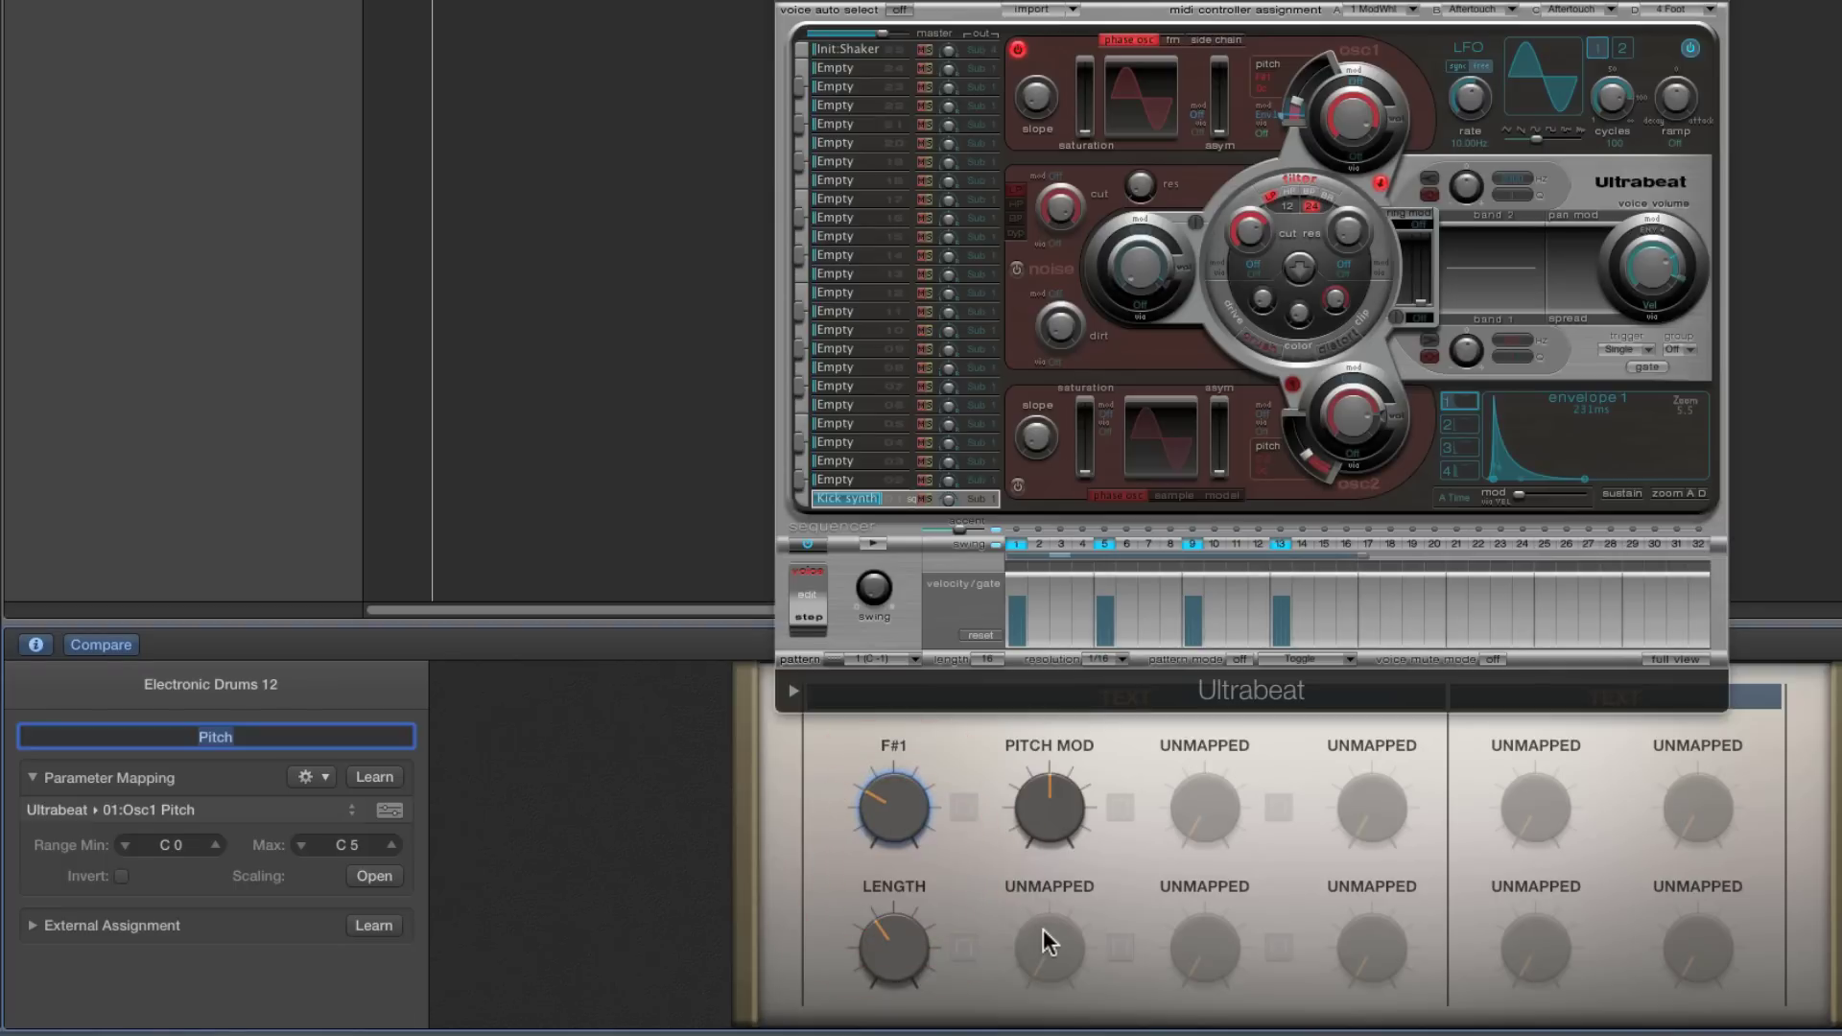
Check which modulation source is assigned to oscillator 1's pitch
click(1044, 929)
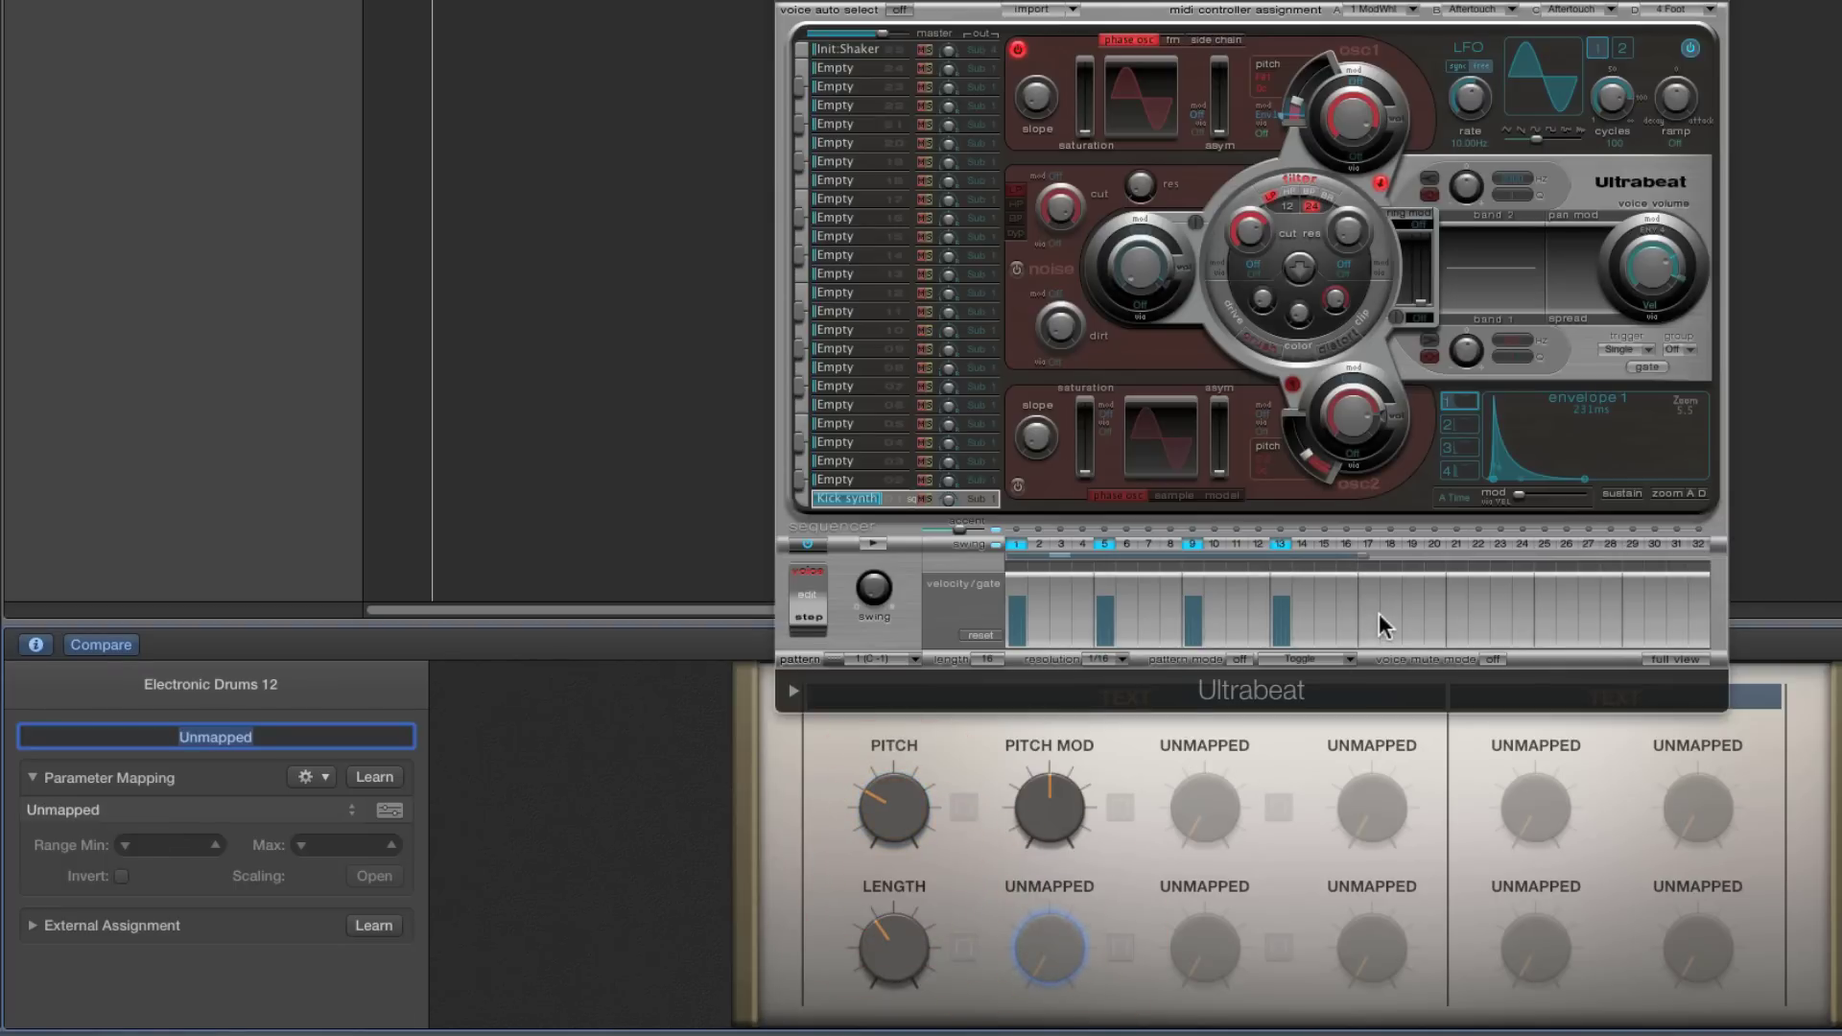
click(1267, 115)
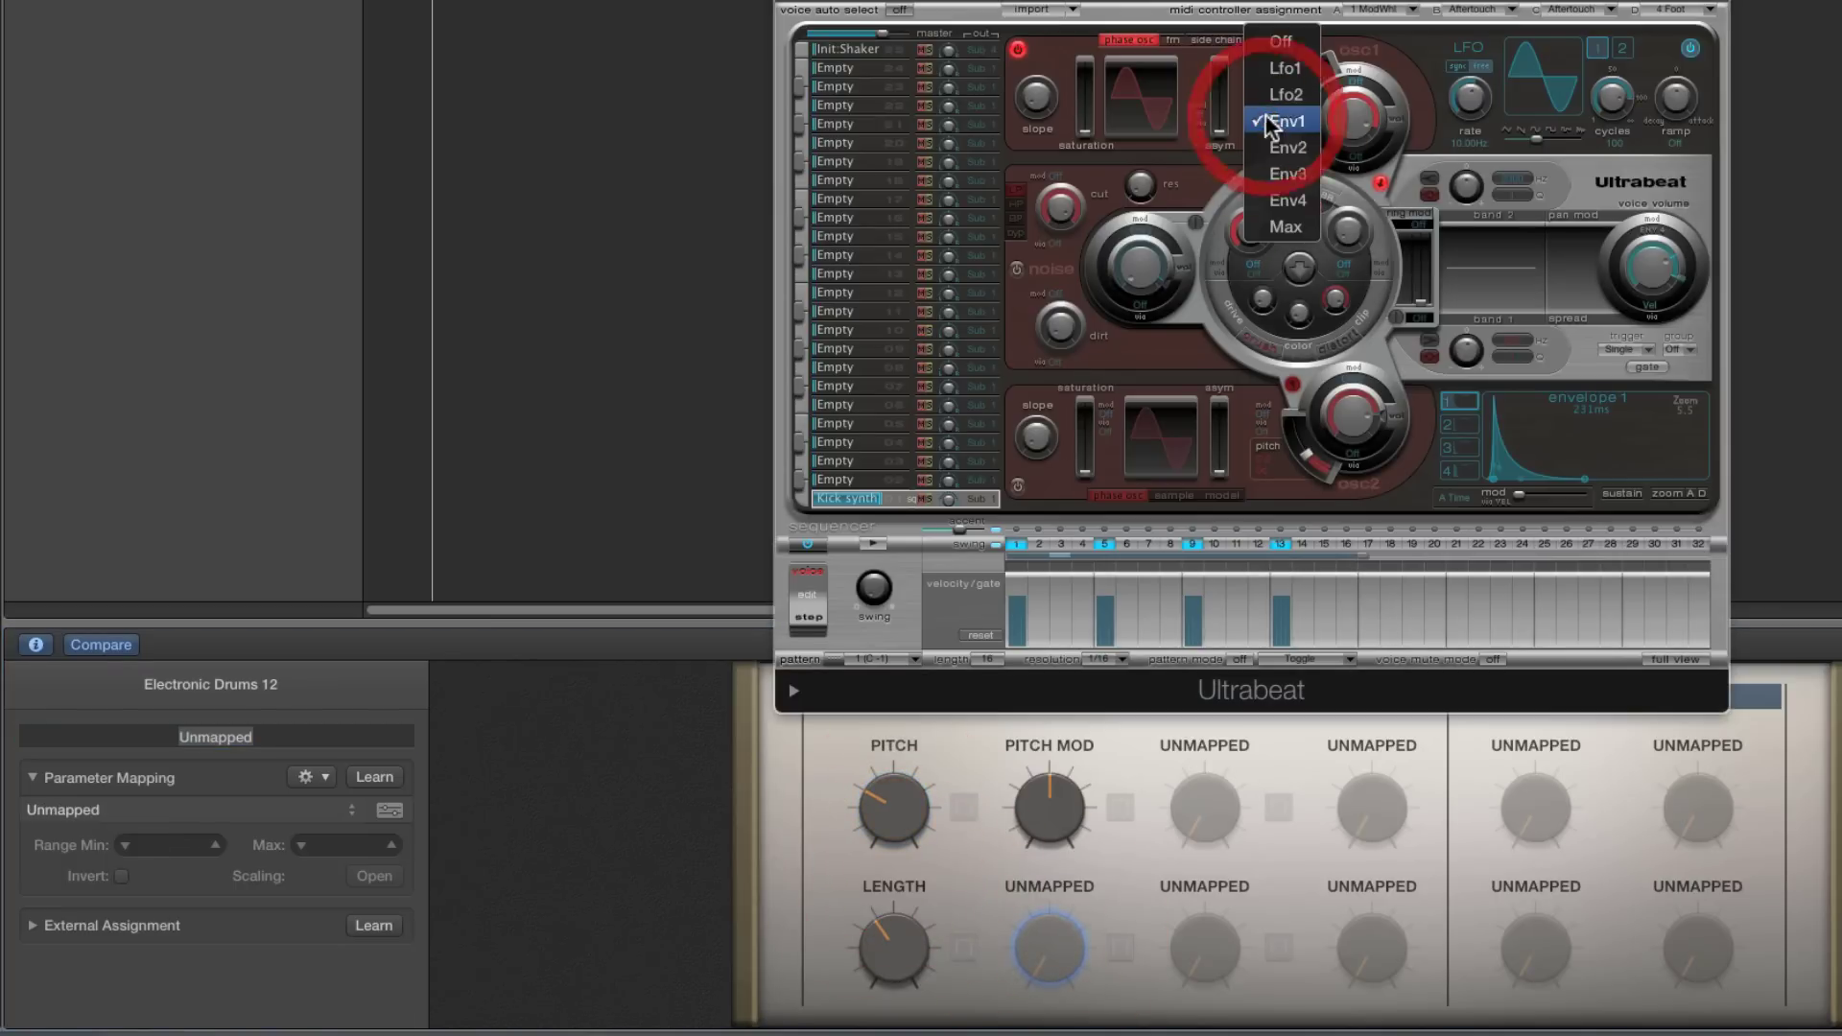
click(1257, 154)
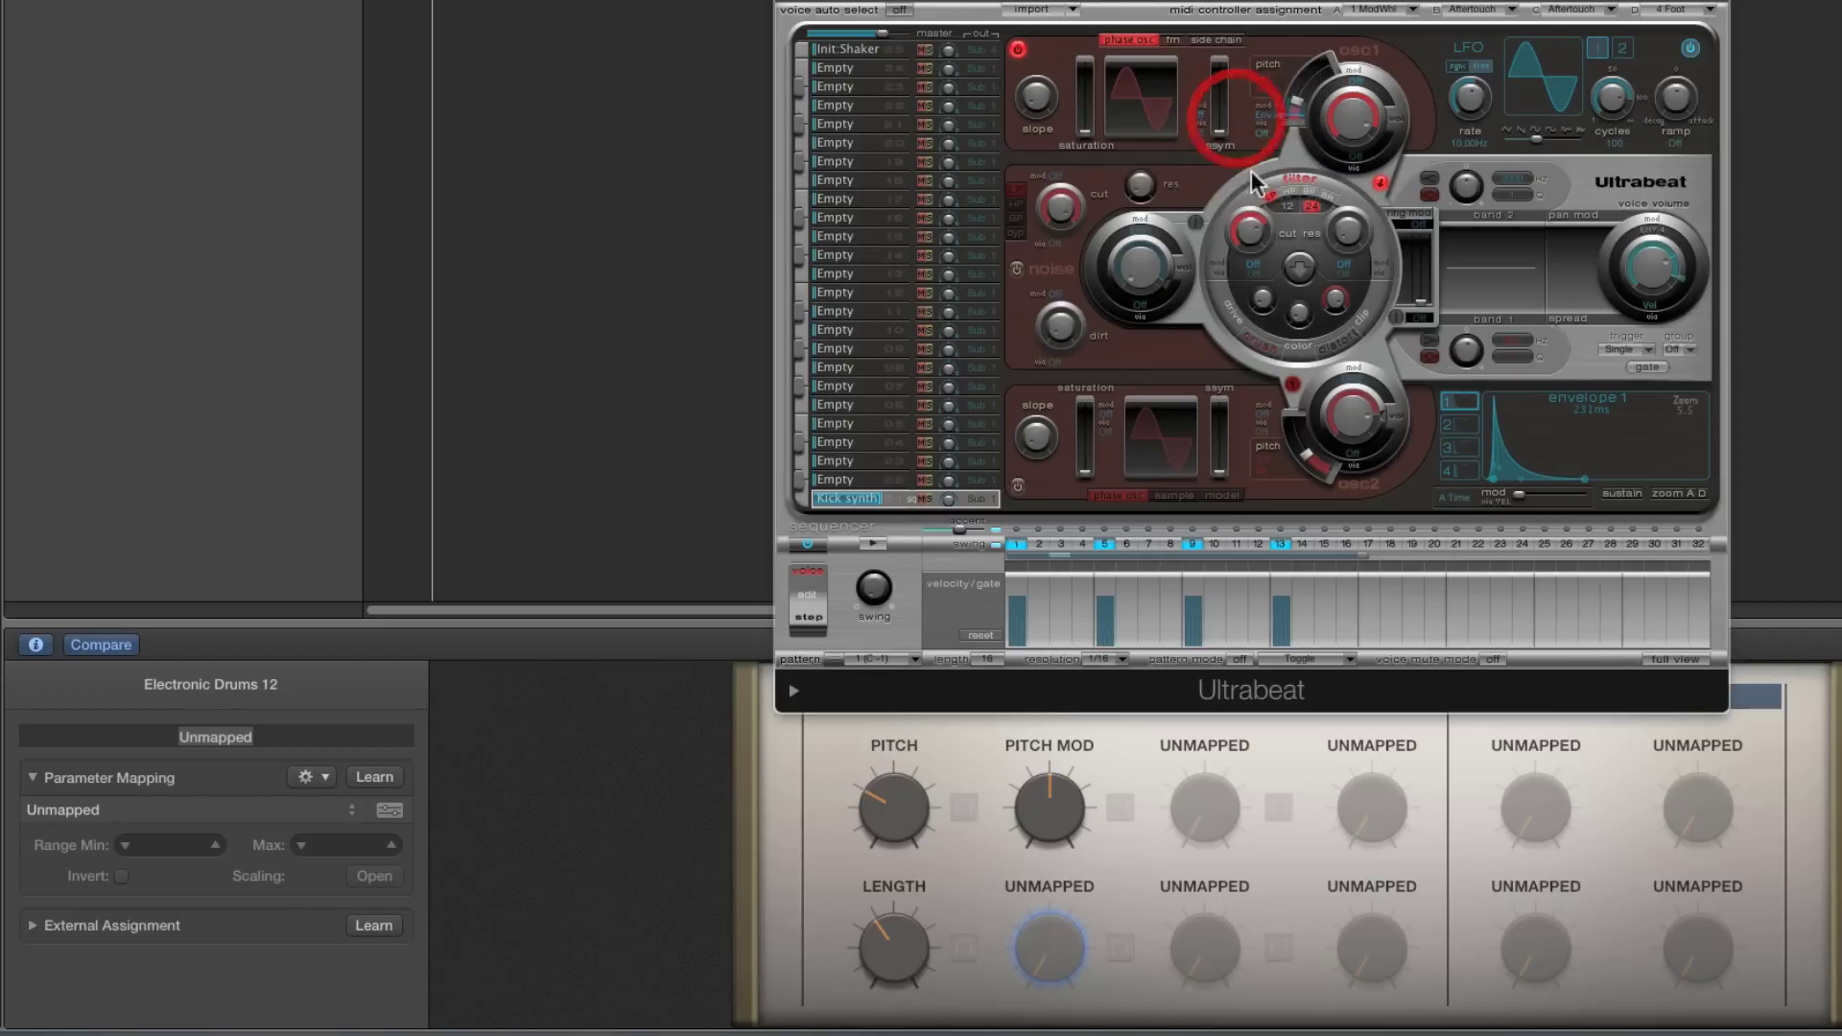
Audition the pattern while raising Pitch Mod and lengthening envelope 1's decay to about 631 ms
drag(1583, 481, 1599, 477)
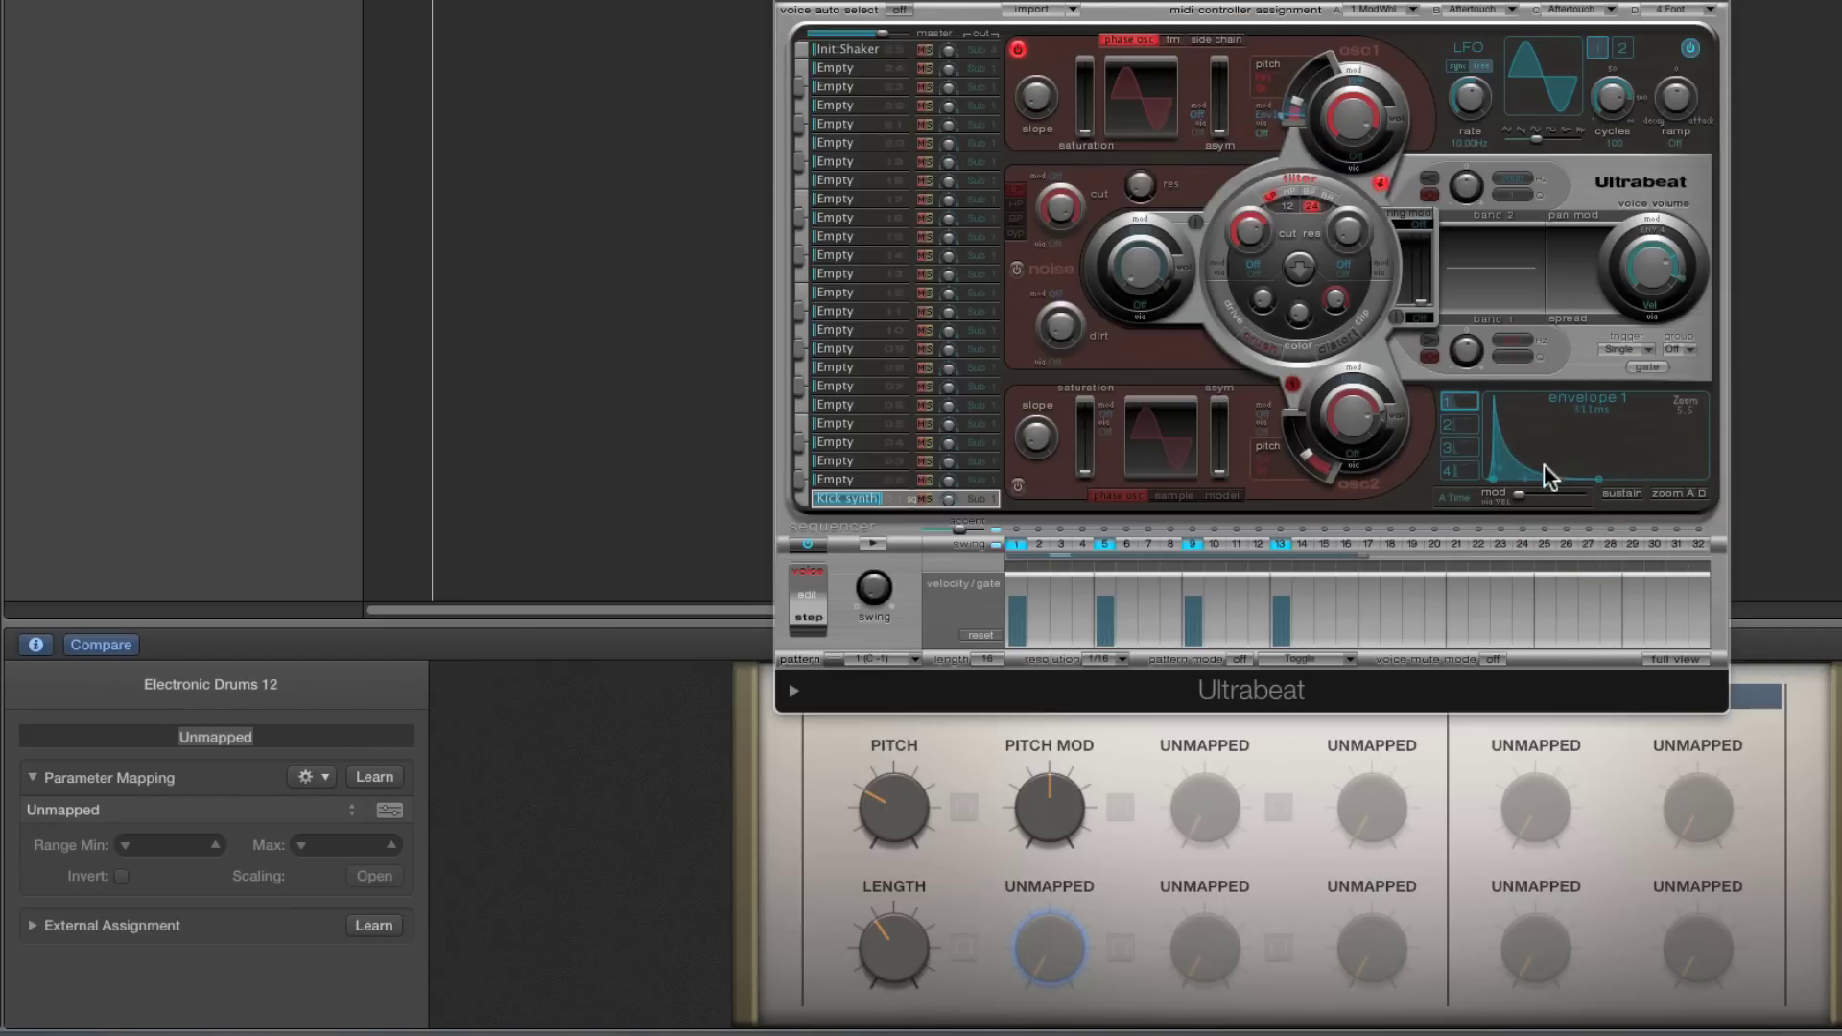
click(875, 541)
mouse_move(1597, 478)
mouse_down()
mouse_move(1690, 480)
mouse_move(1591, 475)
mouse_up()
drag(1046, 797, 1034, 735)
drag(1591, 476, 1644, 478)
click(873, 543)
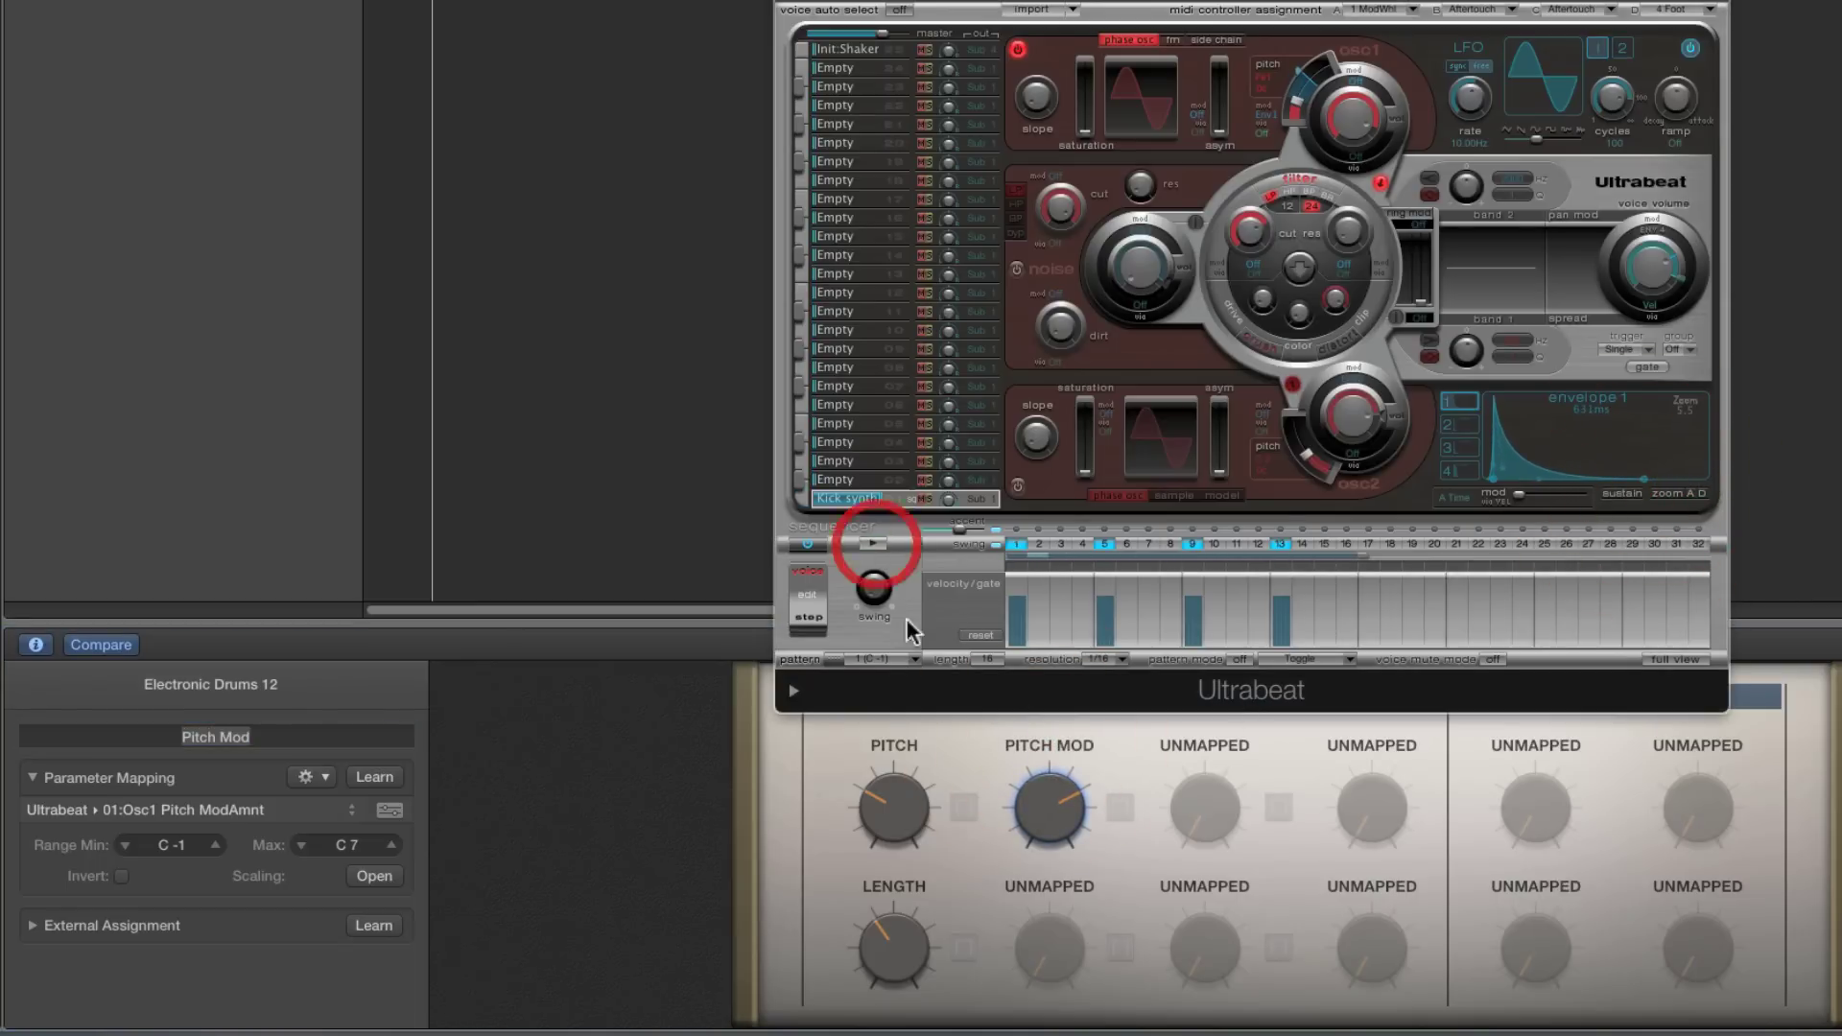
Map envelope 1's decay to the unmapped Smart Controls knob beside Length using parameter learning
click(1044, 948)
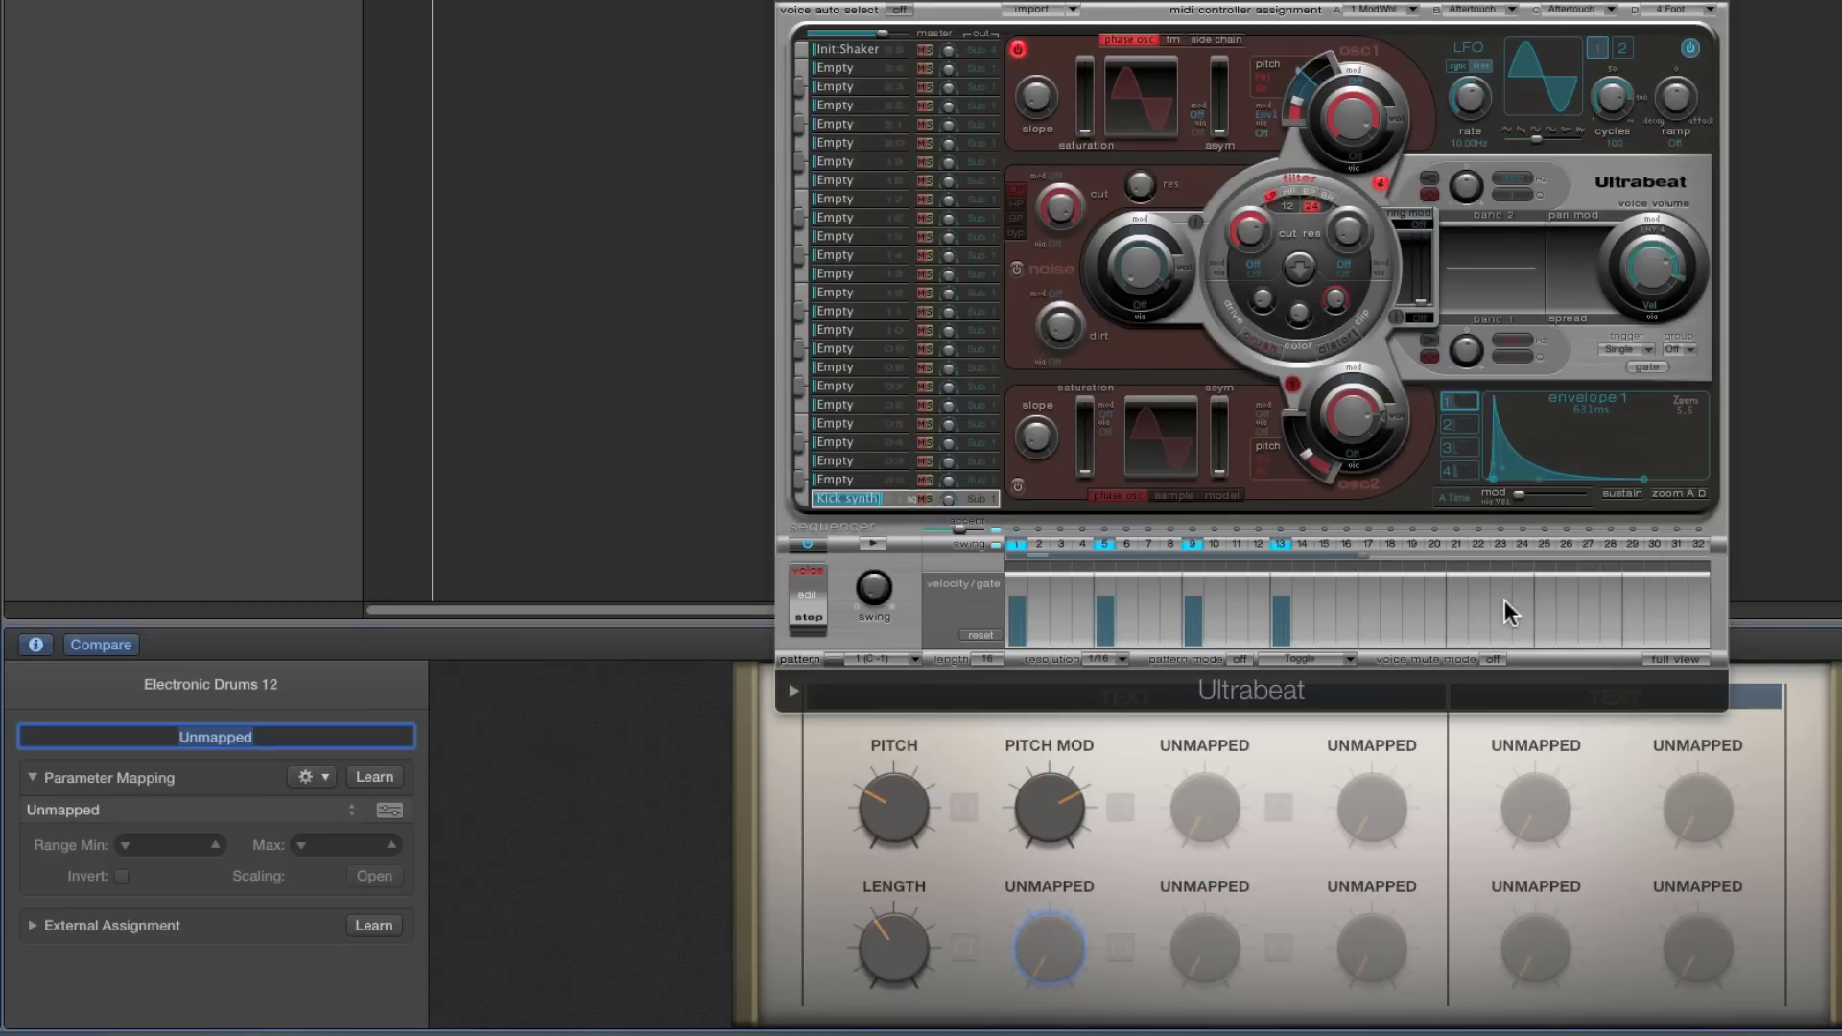
click(1644, 476)
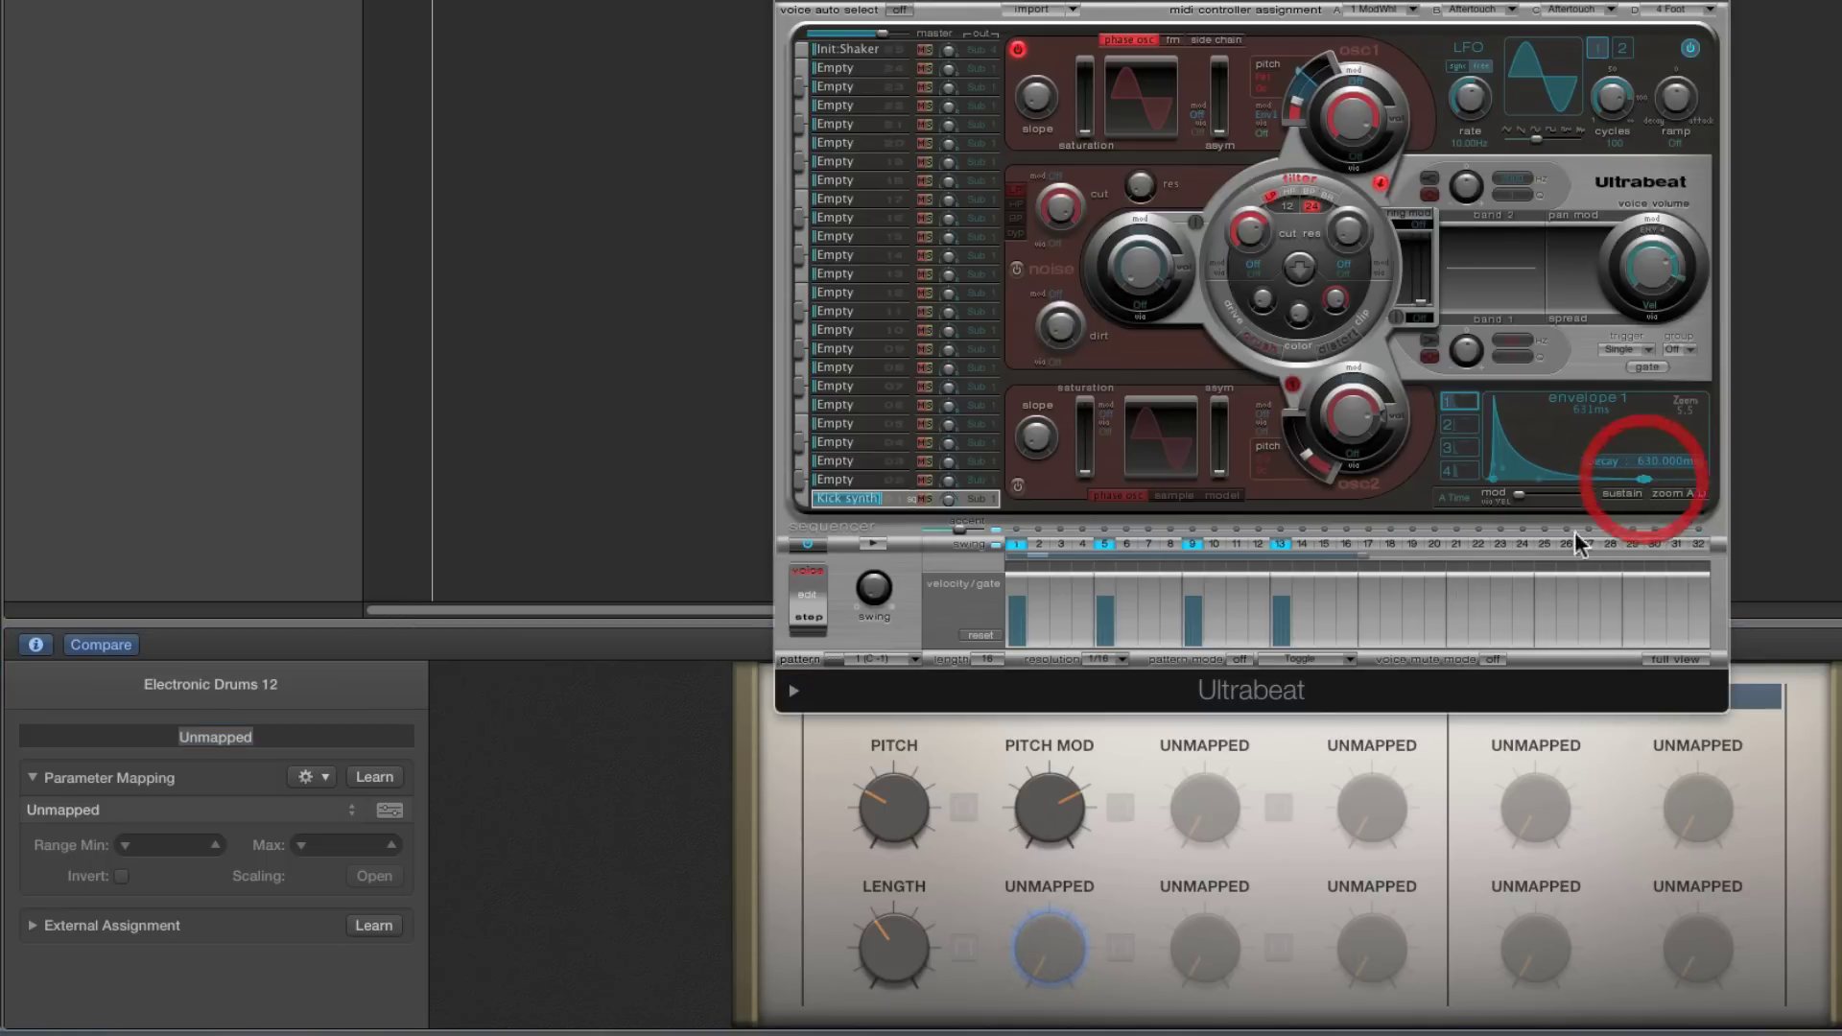
click(1051, 935)
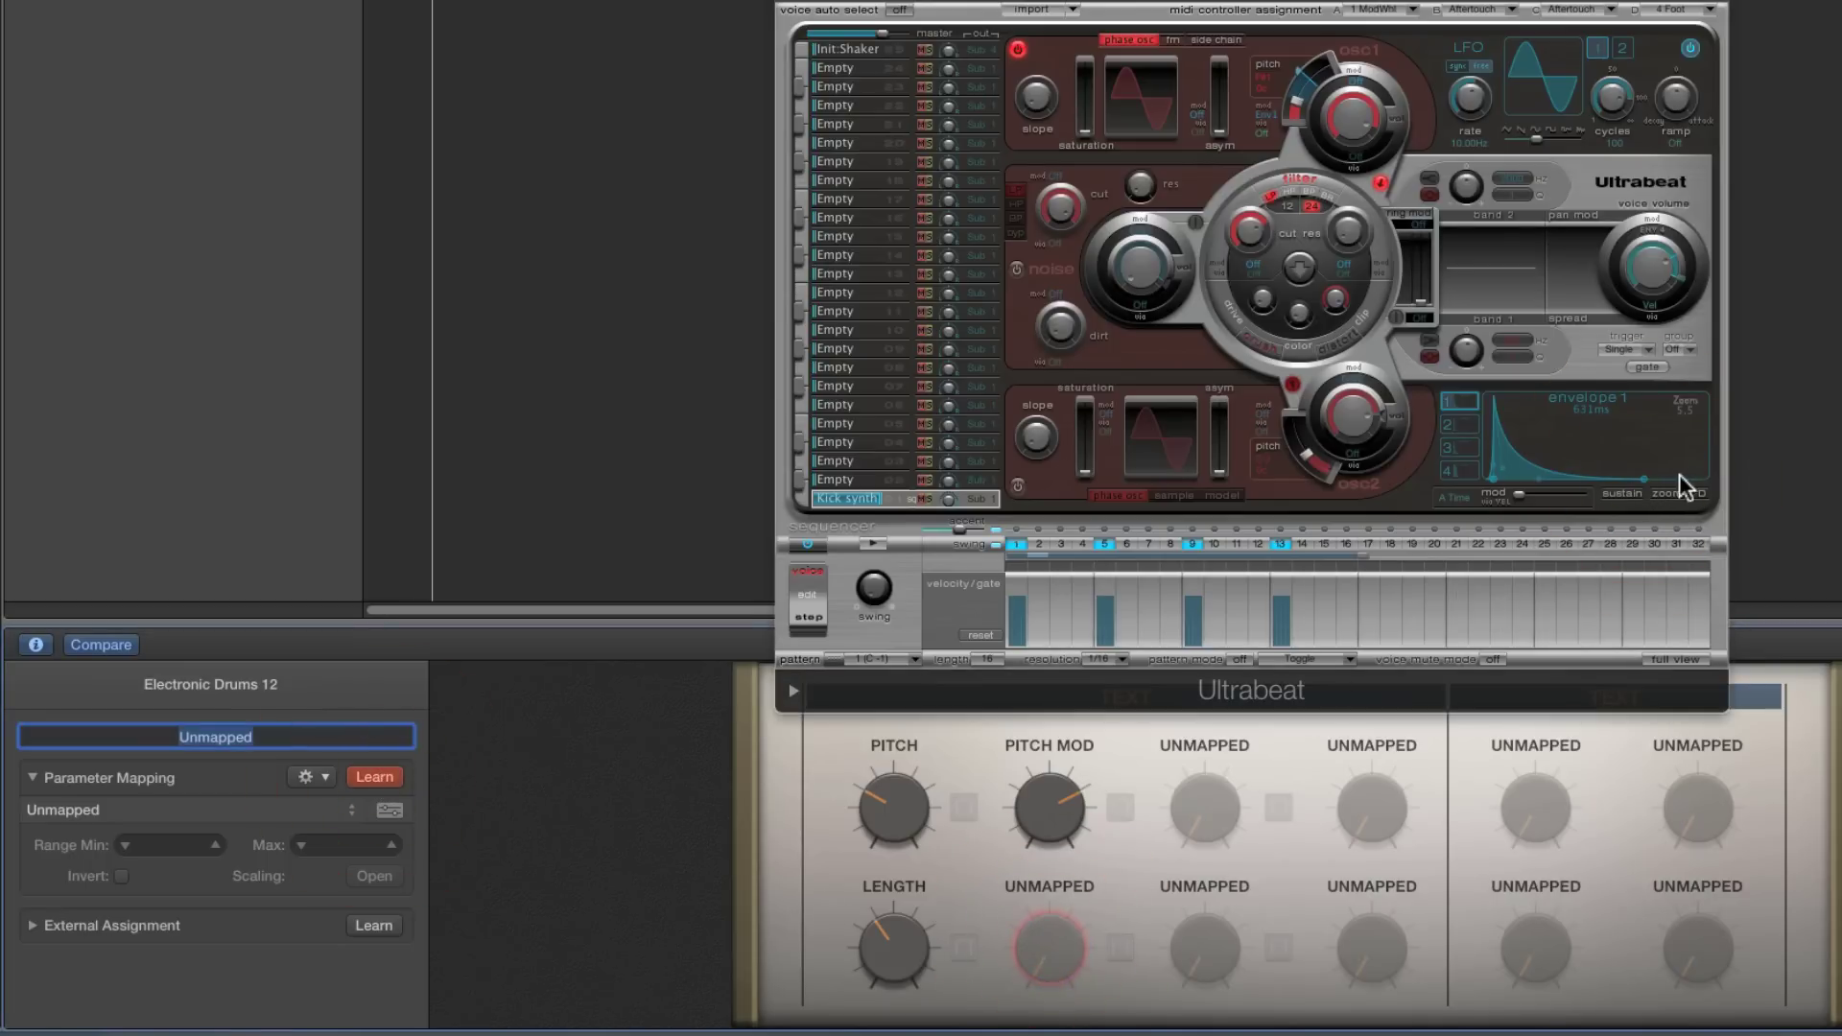
drag(1644, 476, 1652, 476)
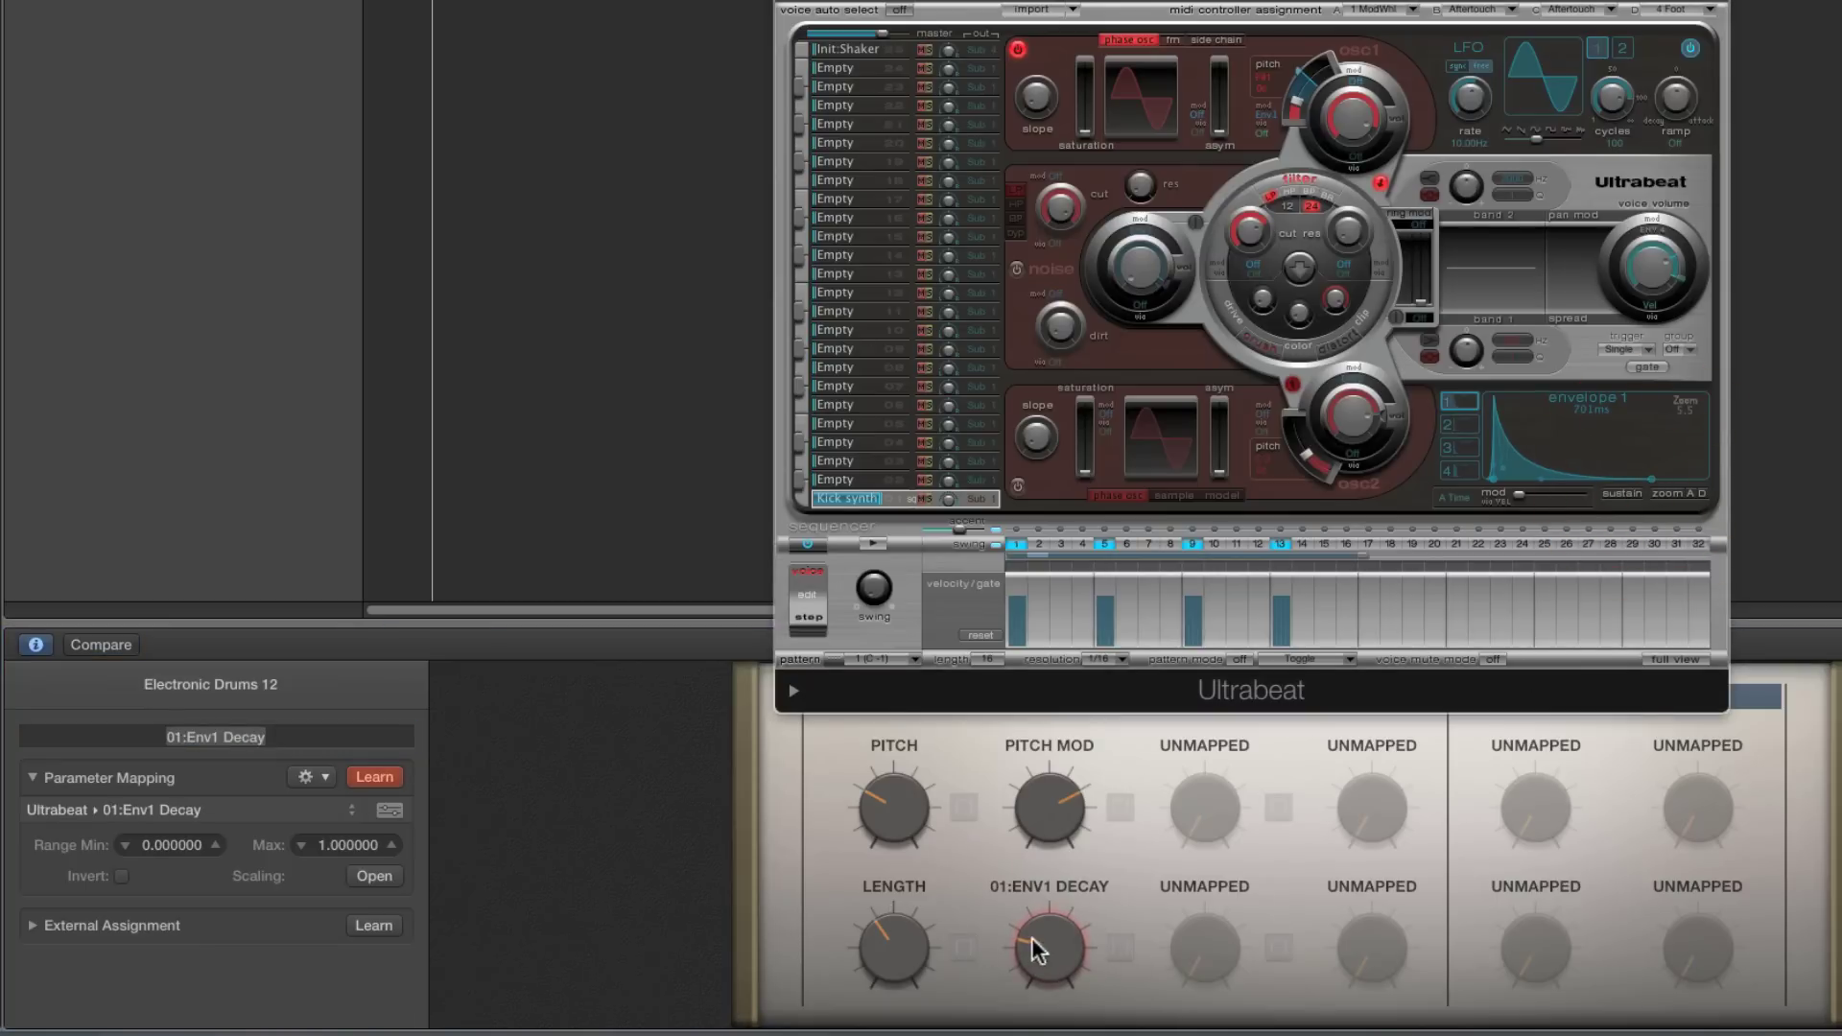
click(192, 808)
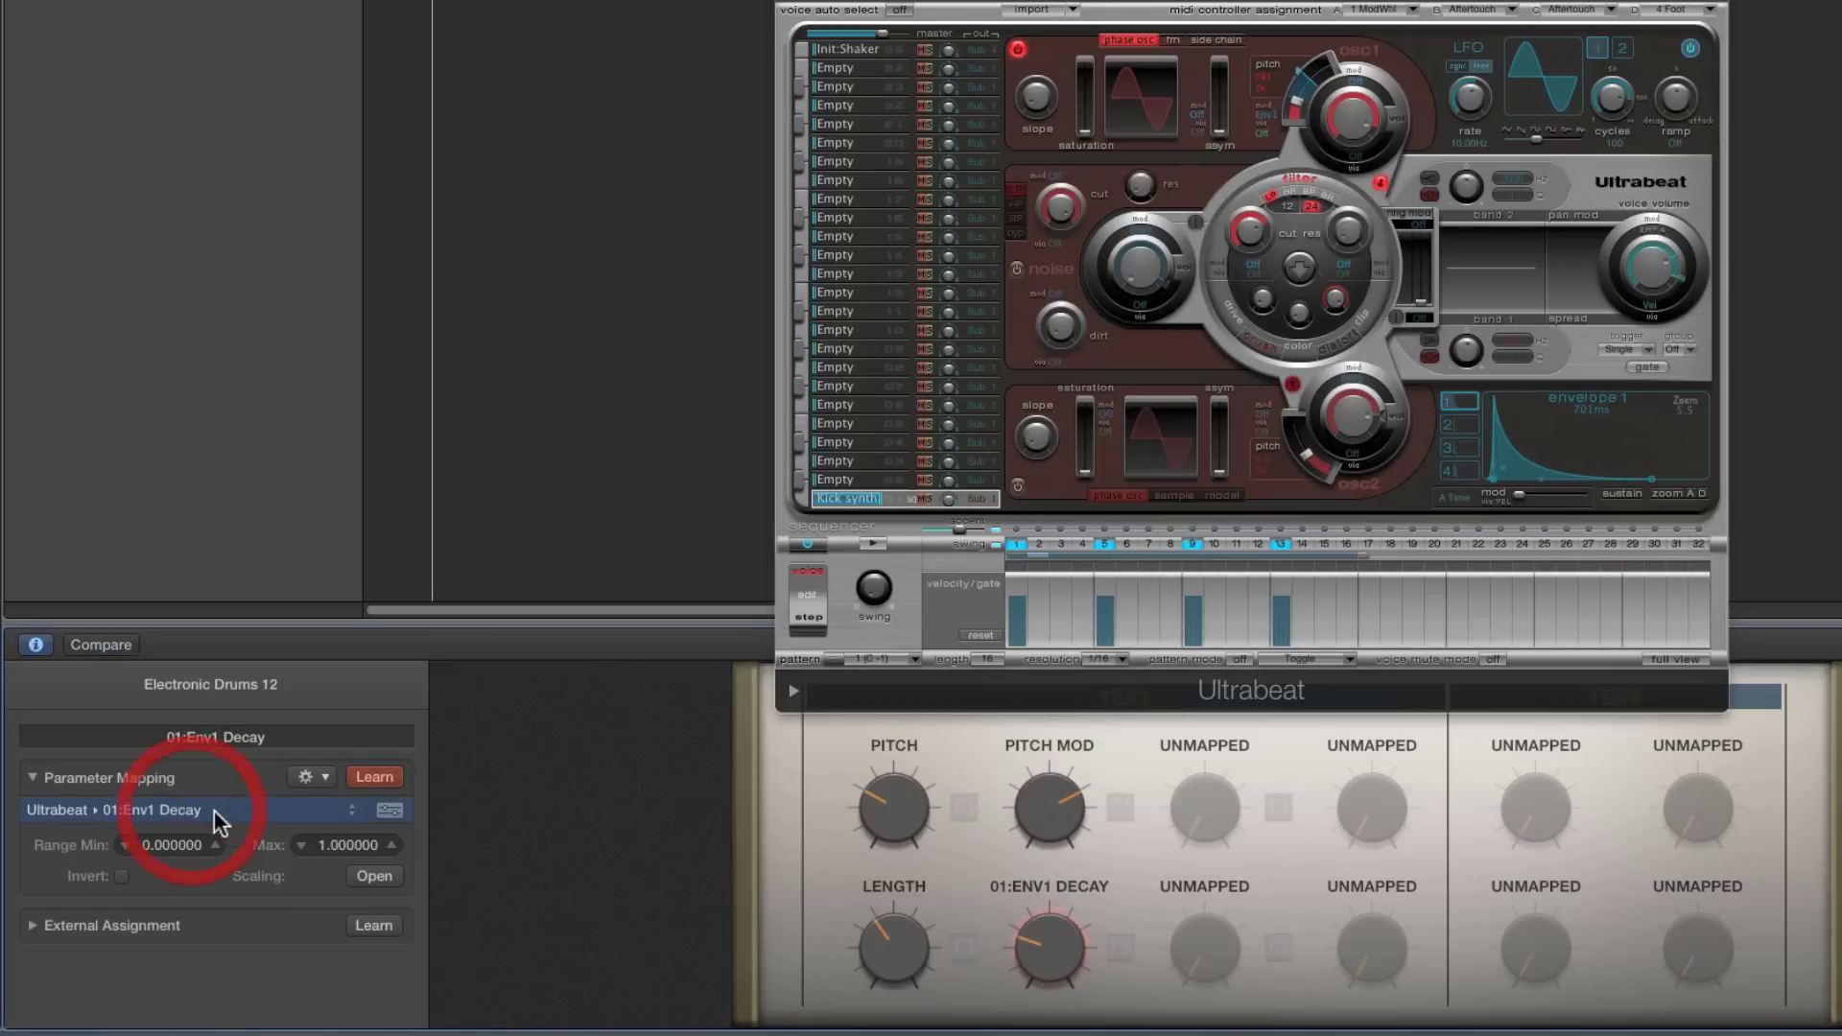
Rename the knob mapped to envelope 1's decay as Pitch Decay
click(217, 739)
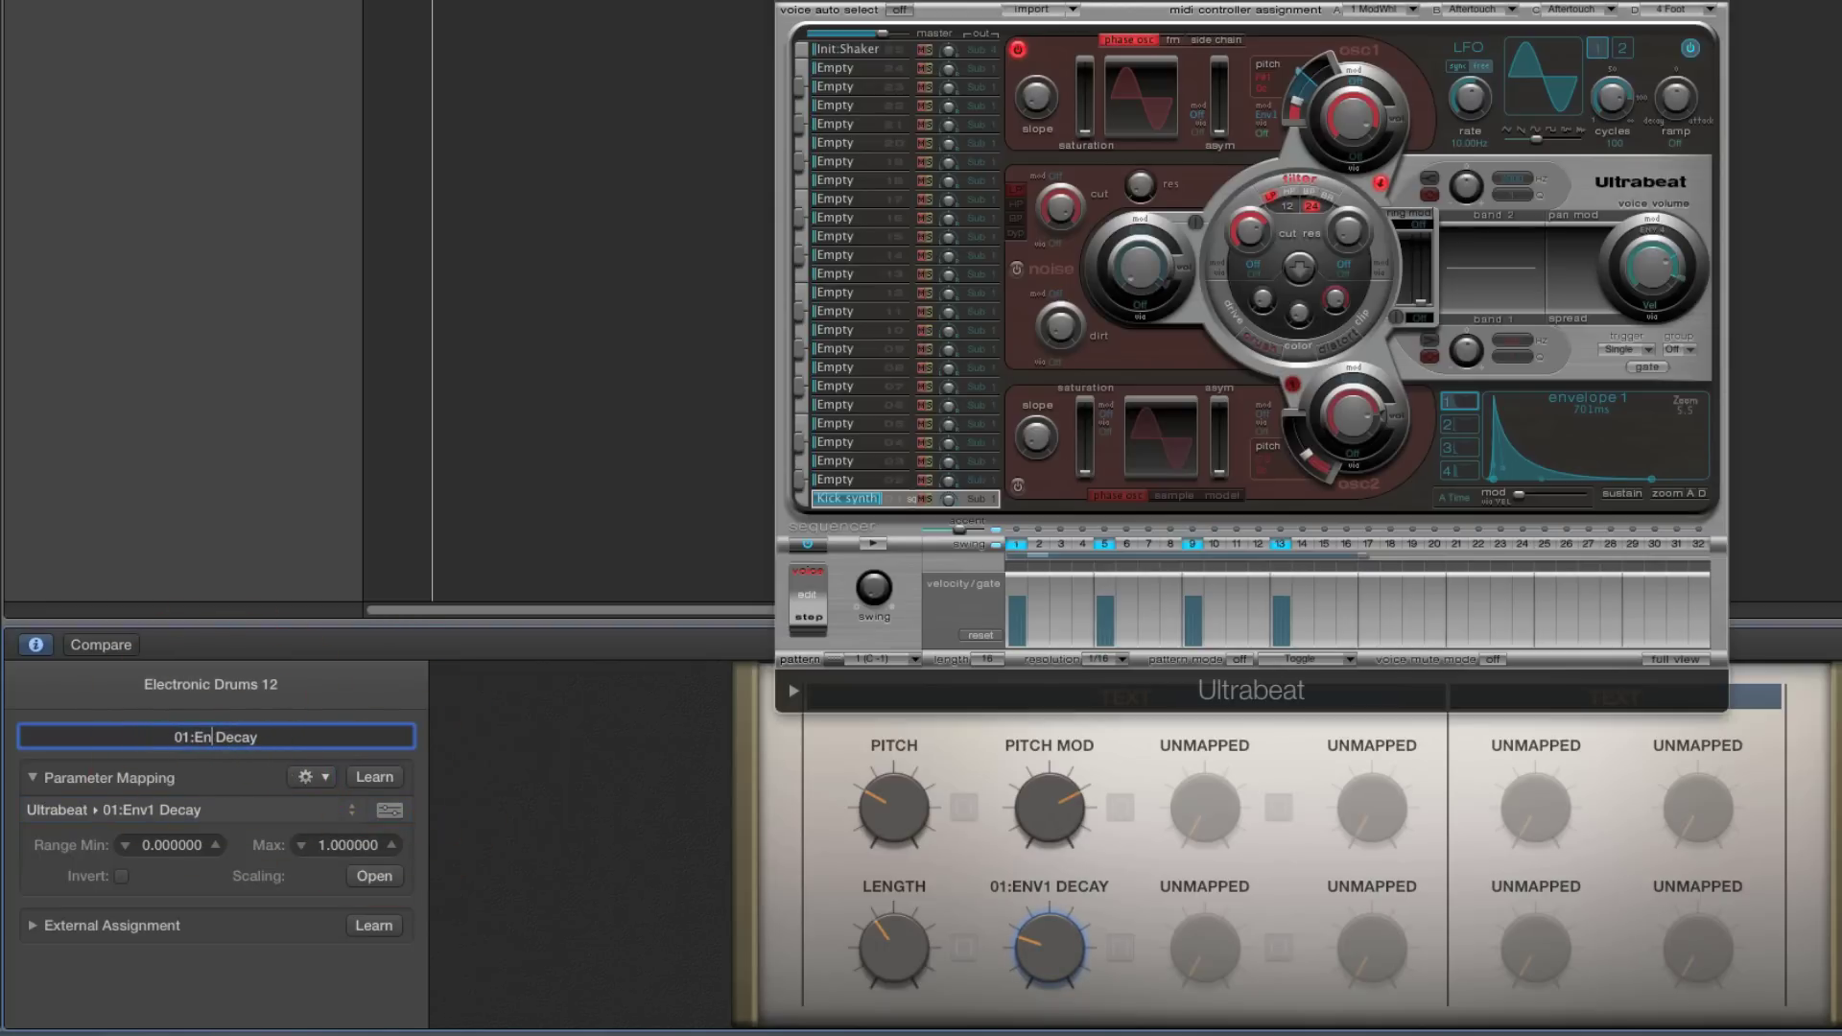
key(super+shift+Left)
text(Pitch)
key(Return)
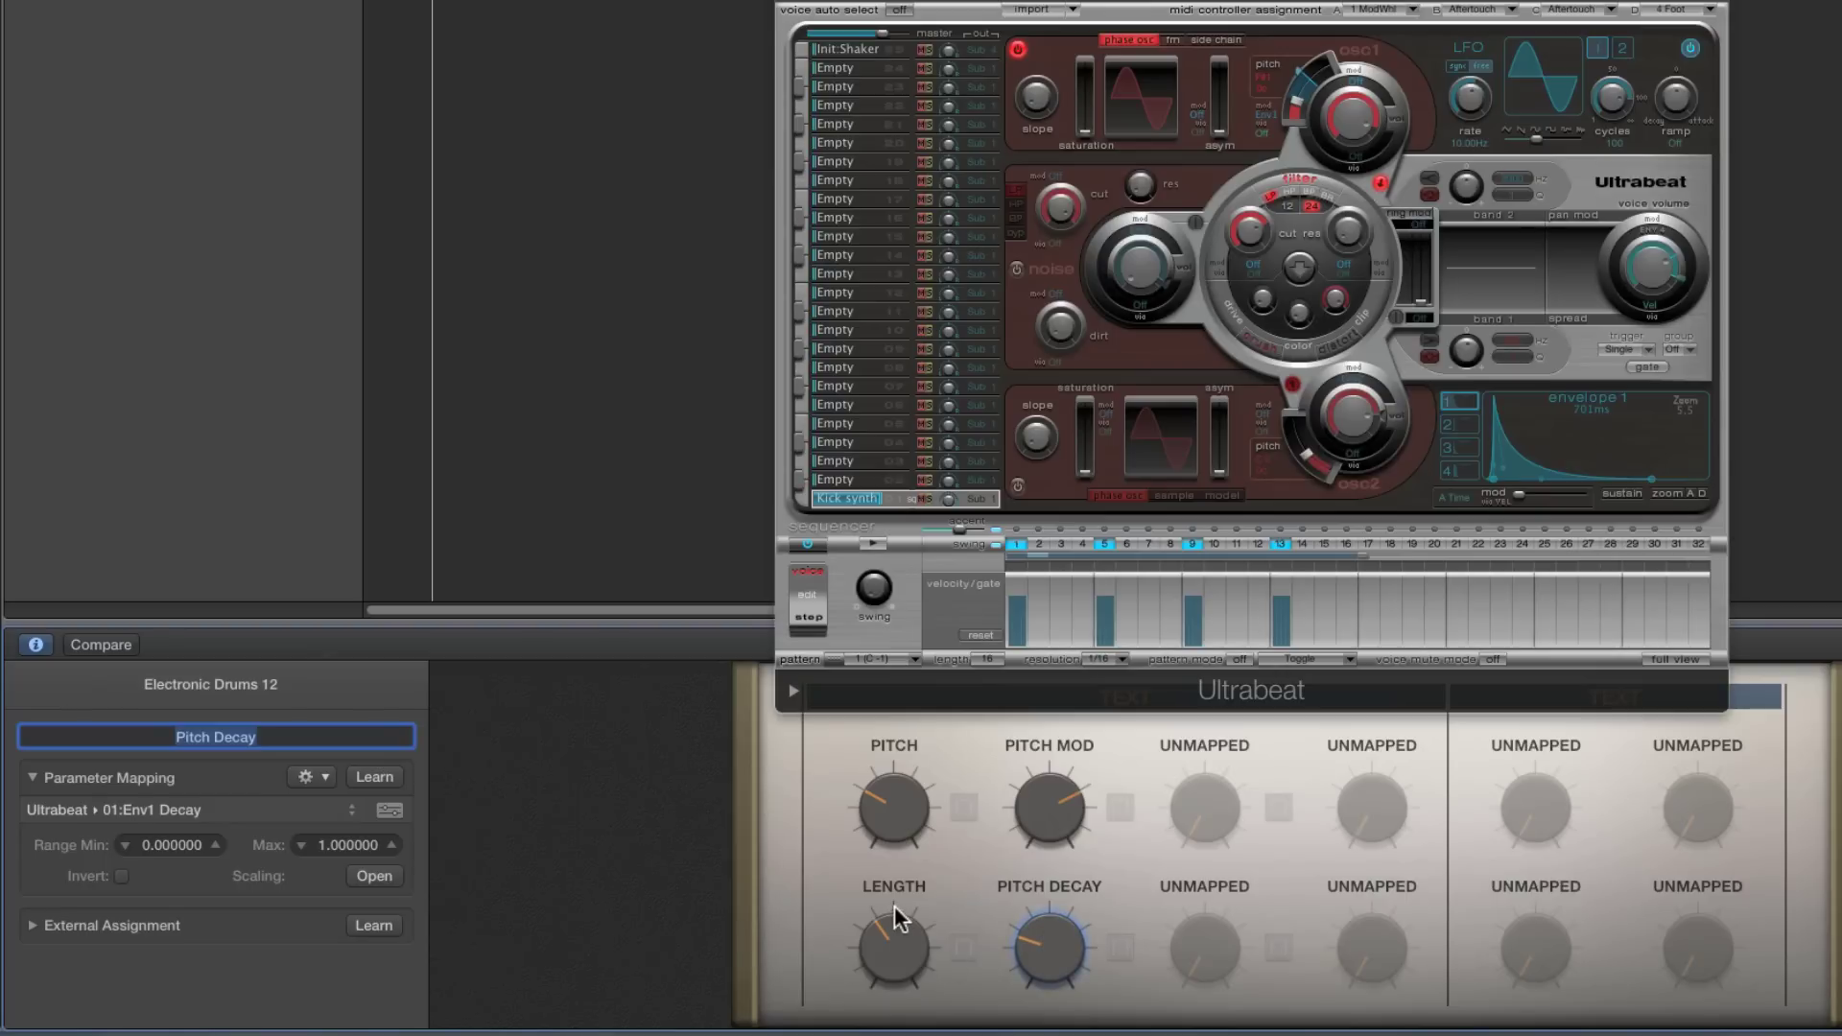
Turn the Length knob fully up and set the Pitch Decay knob's range maximum to 0.18
drag(894, 909, 873, 773)
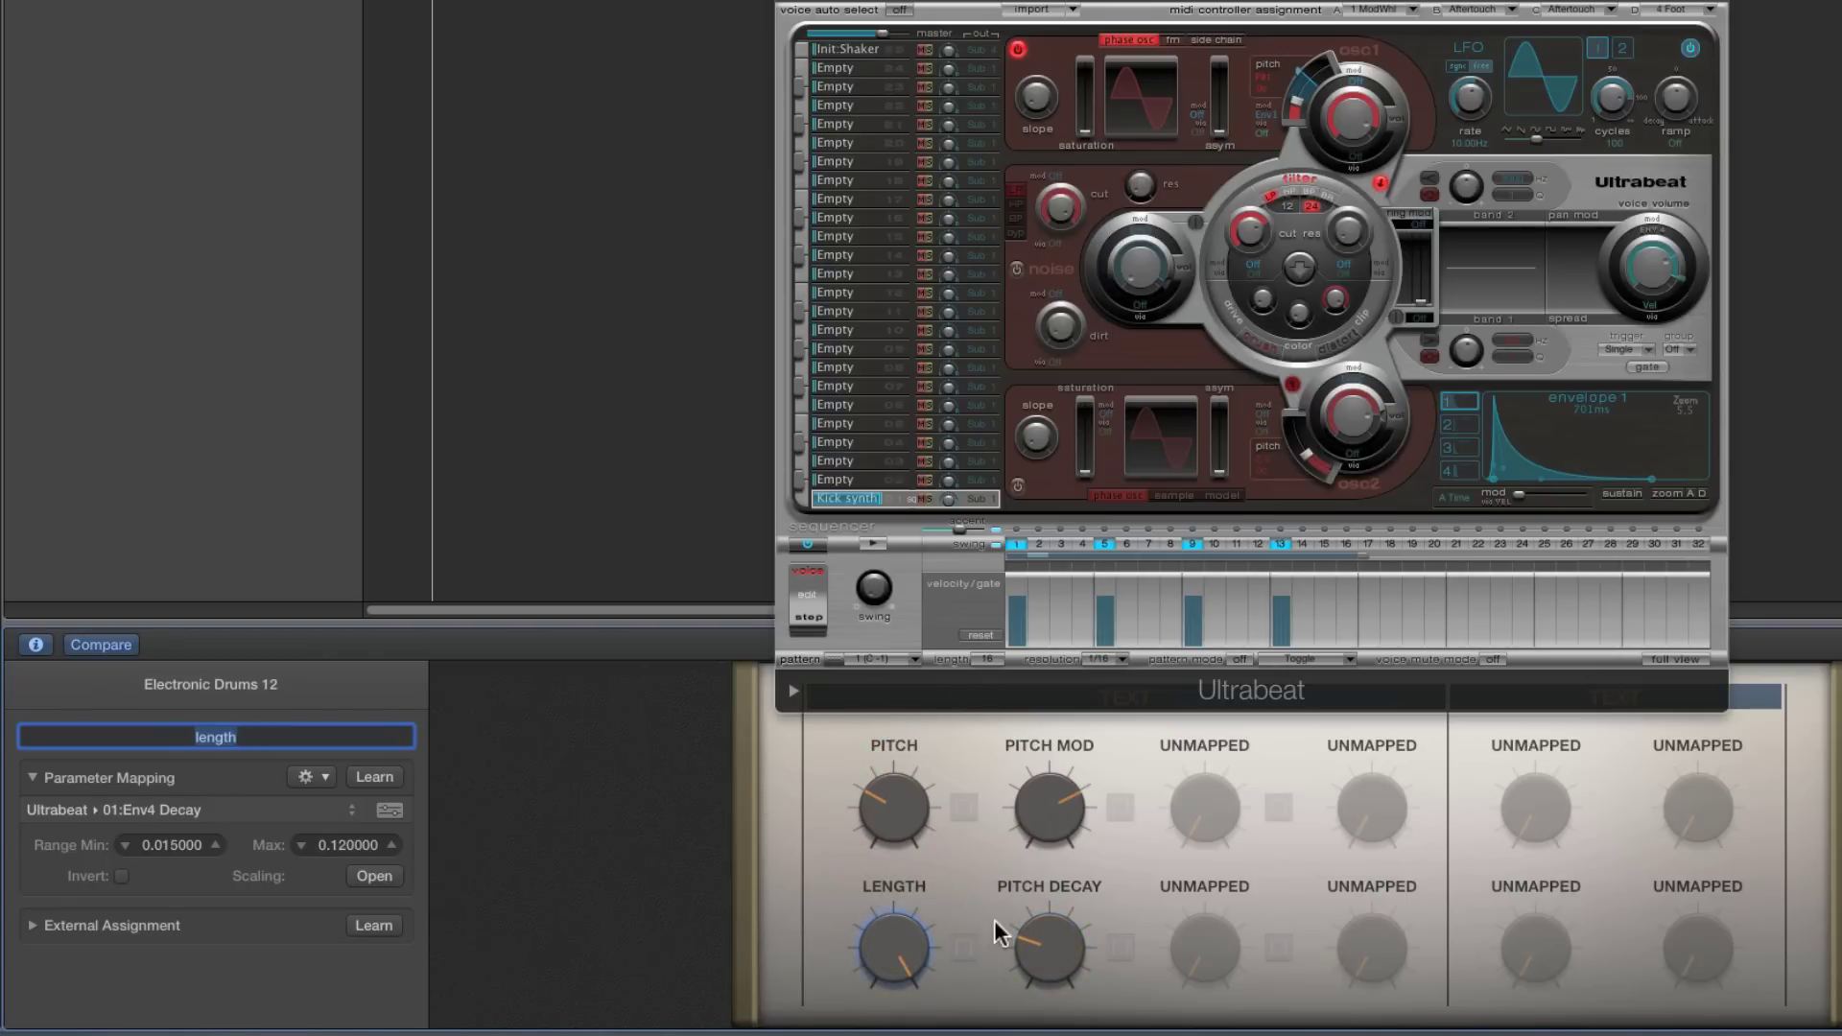
click(1032, 930)
click(326, 848)
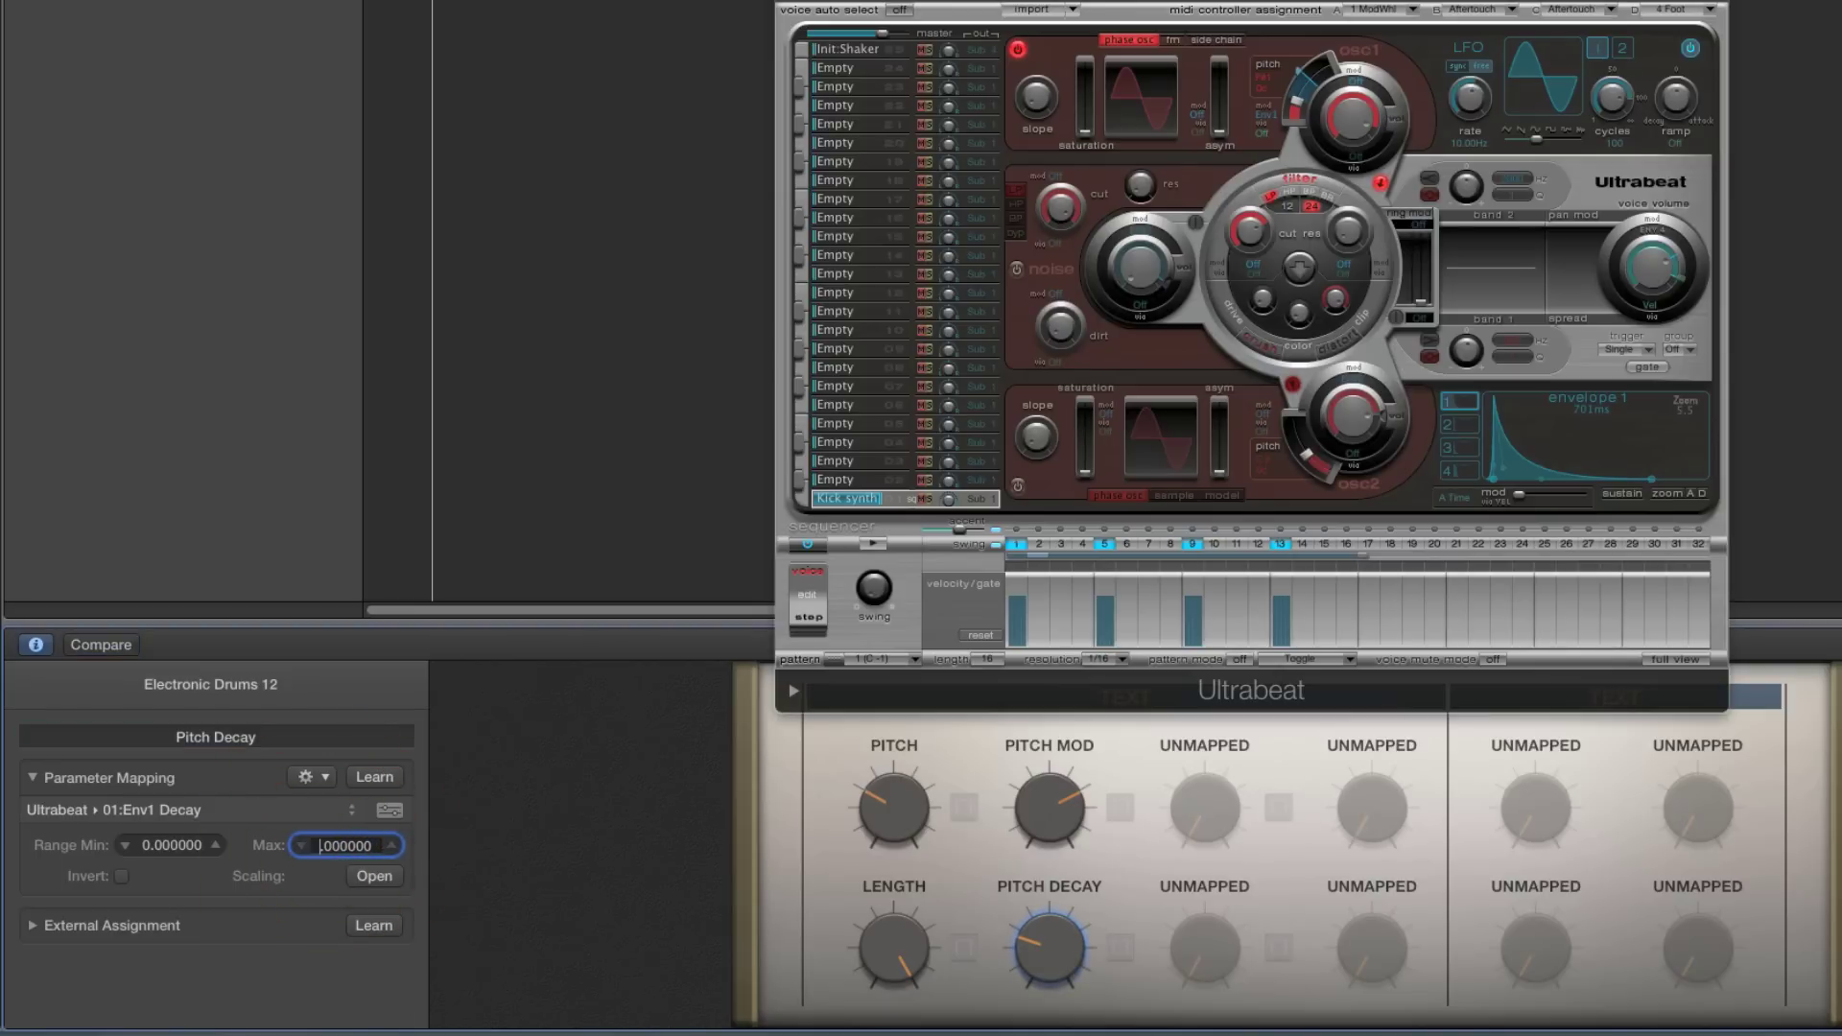
text(0.18)
key(Return)
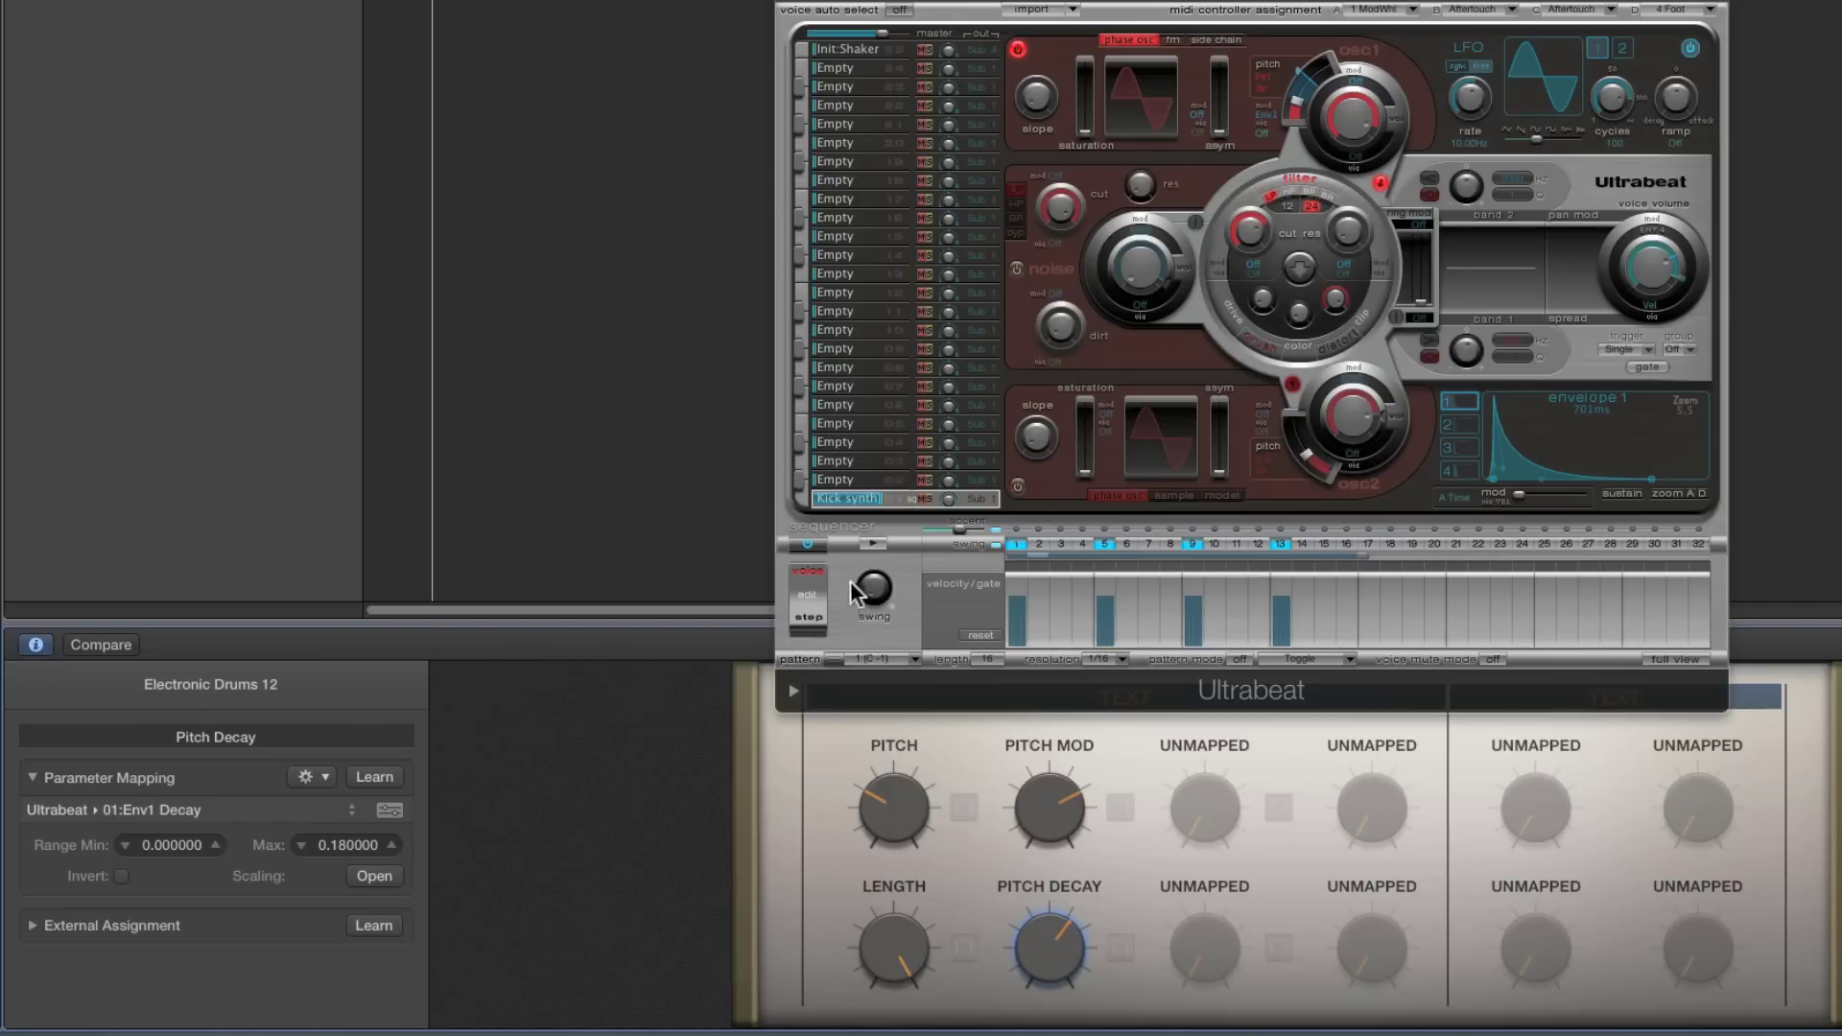
Remove steps 5 and 13 from the sequencer pattern, and audition it while turning Pitch Decay down to about 0.022
click(1103, 545)
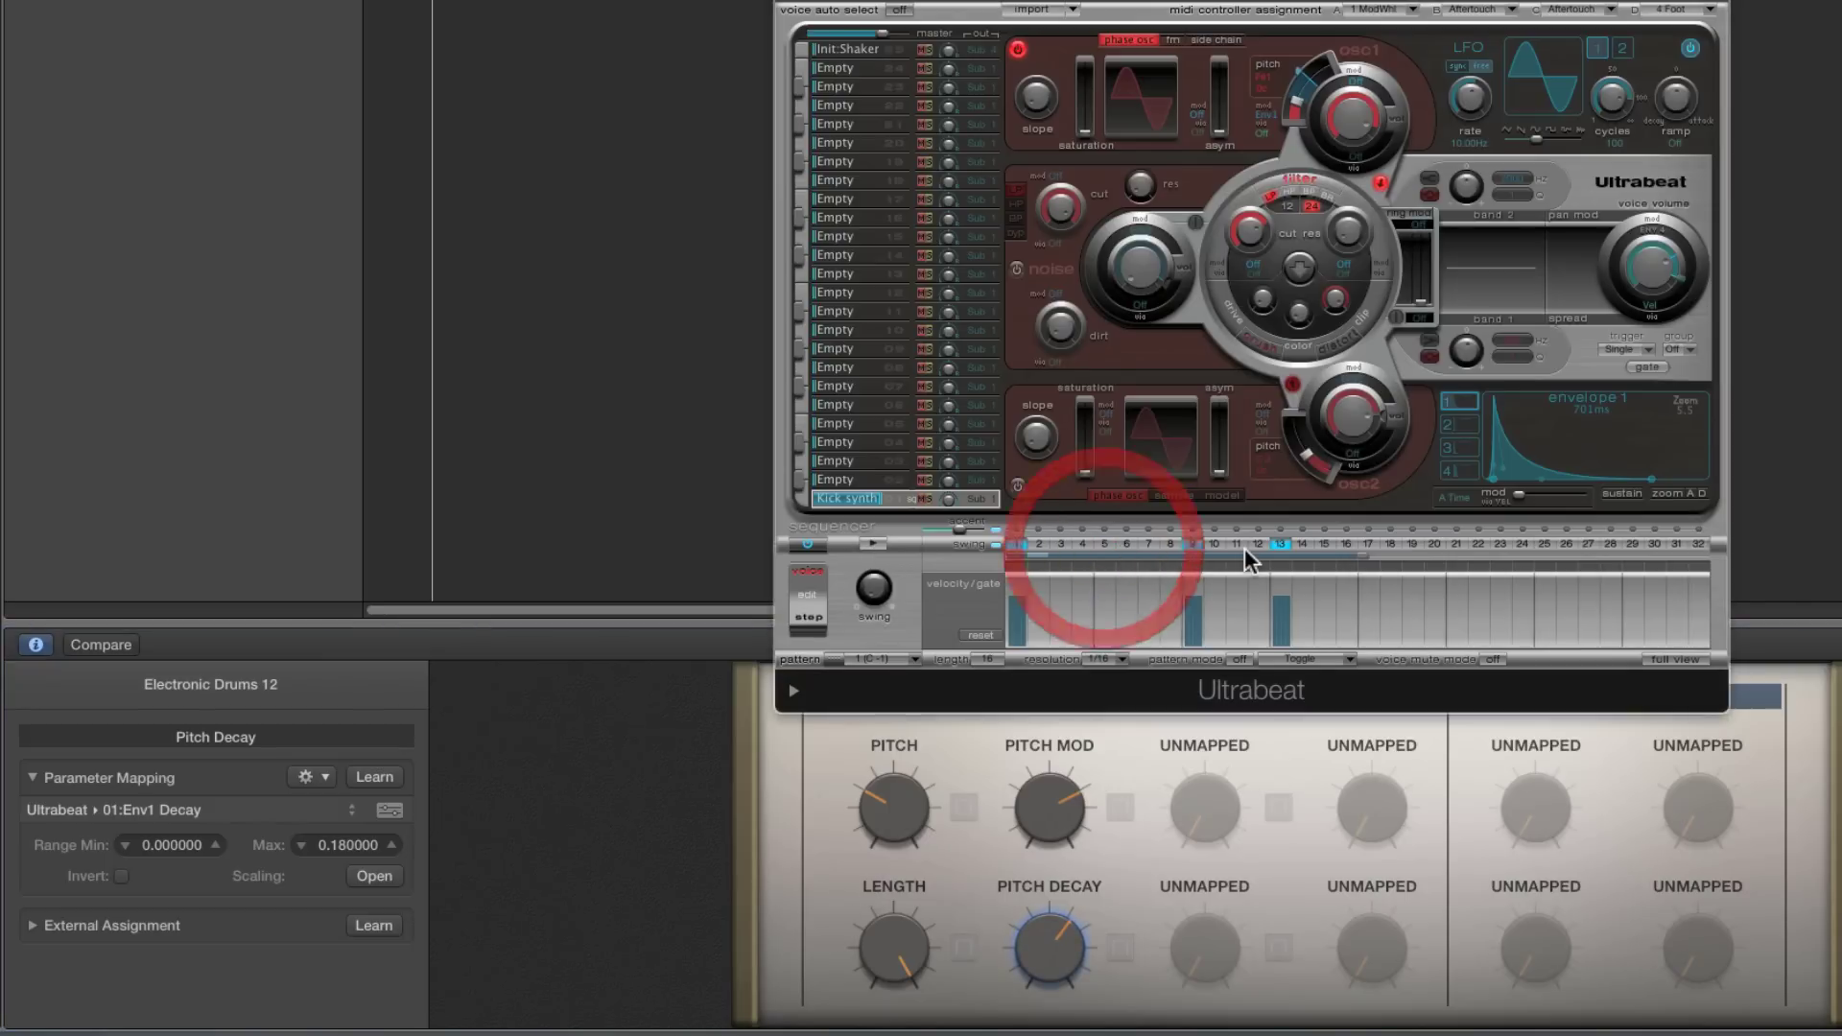
click(1280, 544)
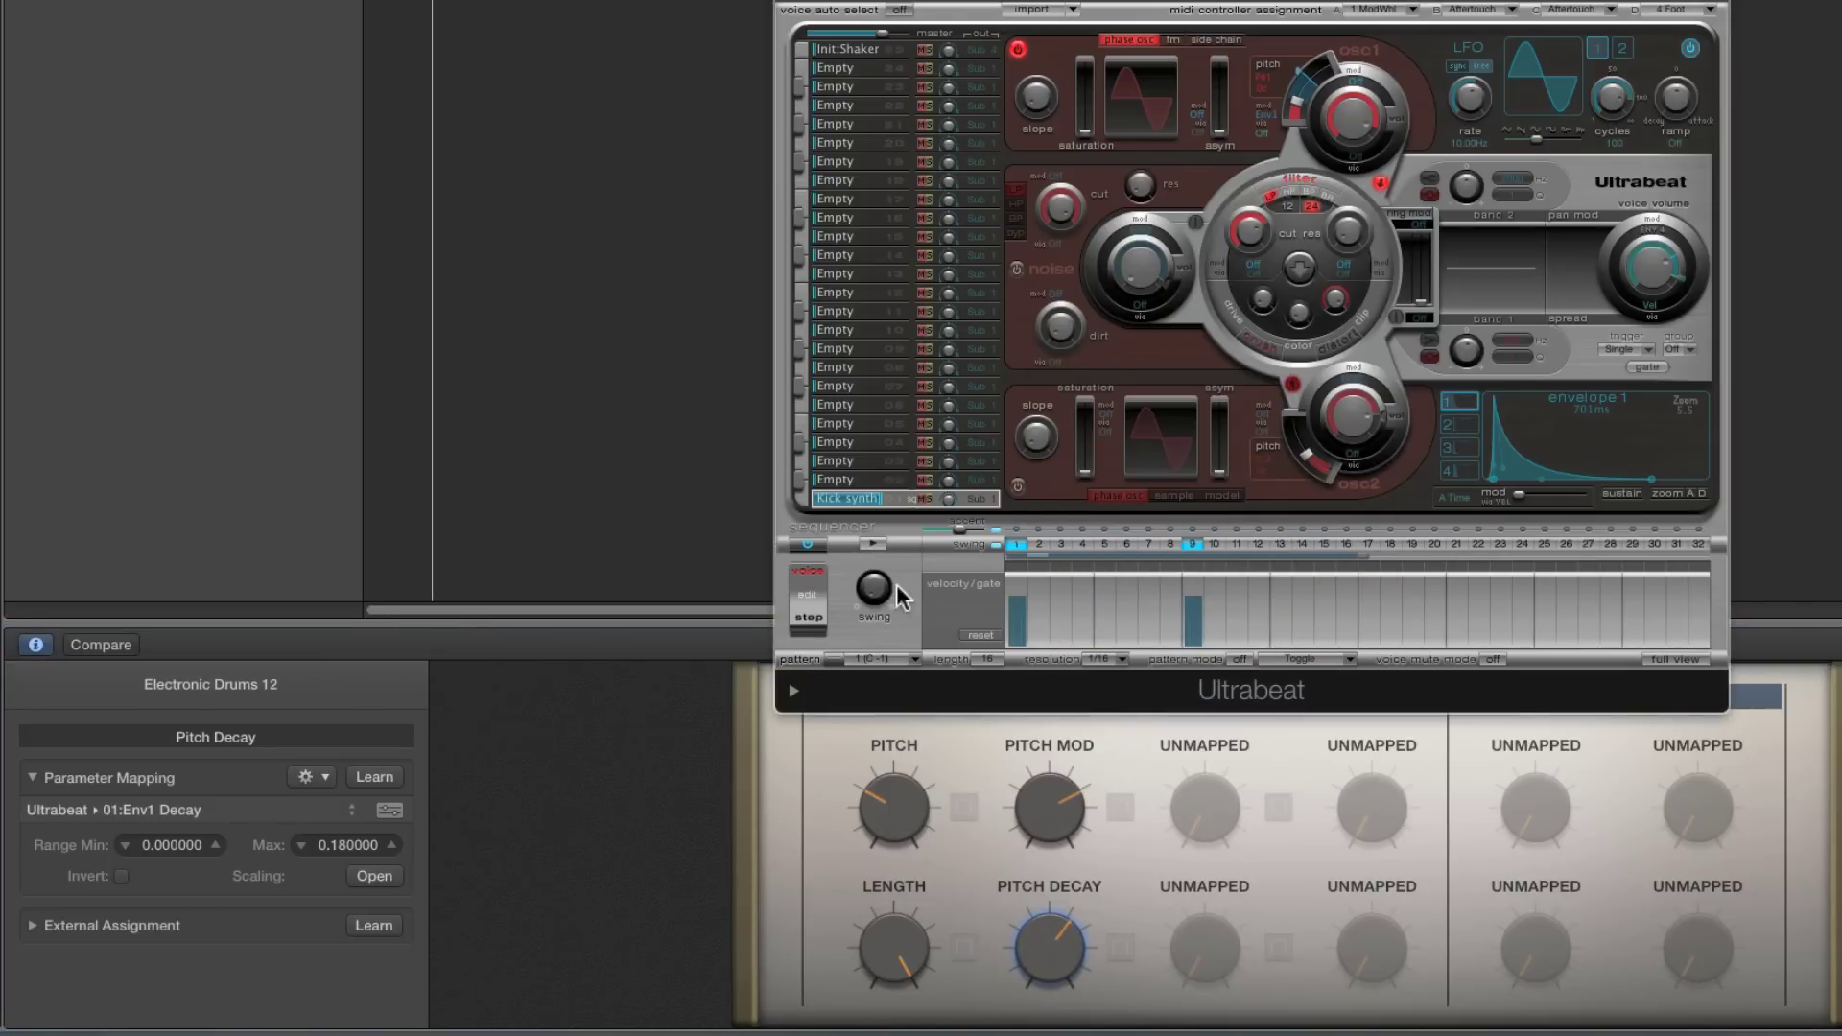
click(875, 543)
drag(1030, 933, 1043, 969)
click(873, 543)
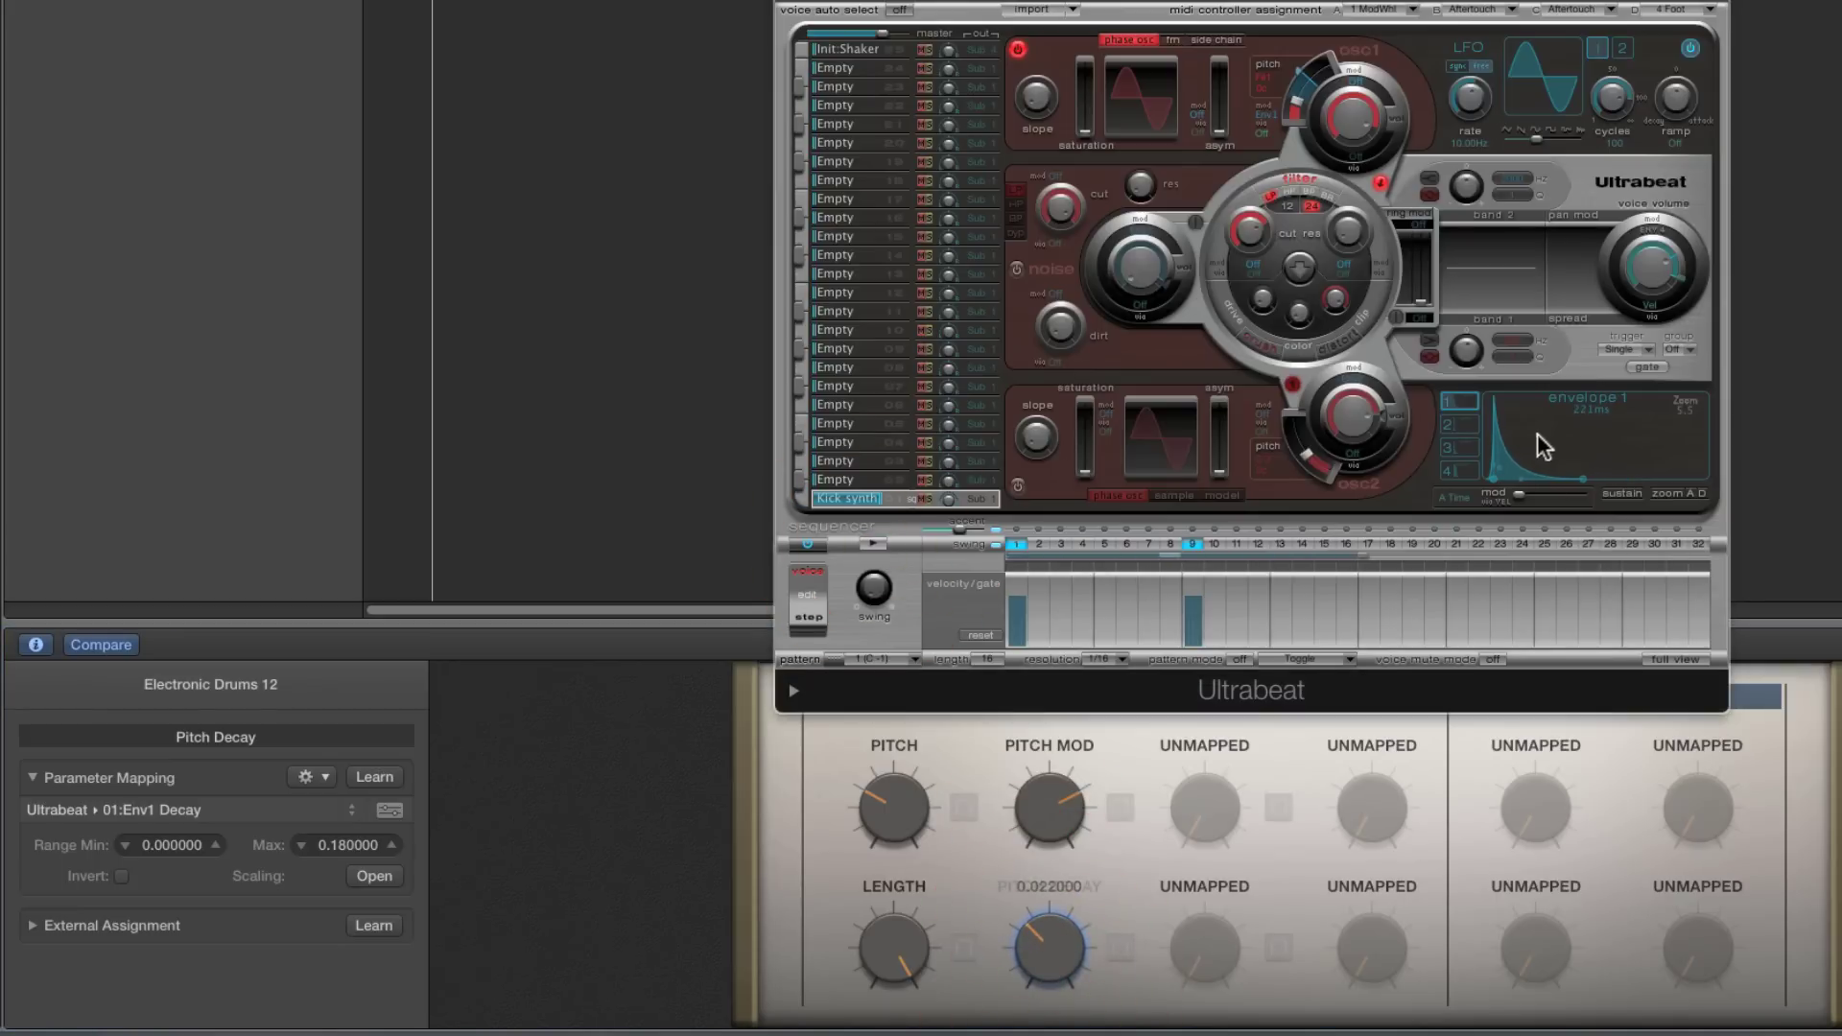
Try a range minimum of 0.02 for Pitch Decay and audition the pattern with the knob at its lowest position
click(170, 846)
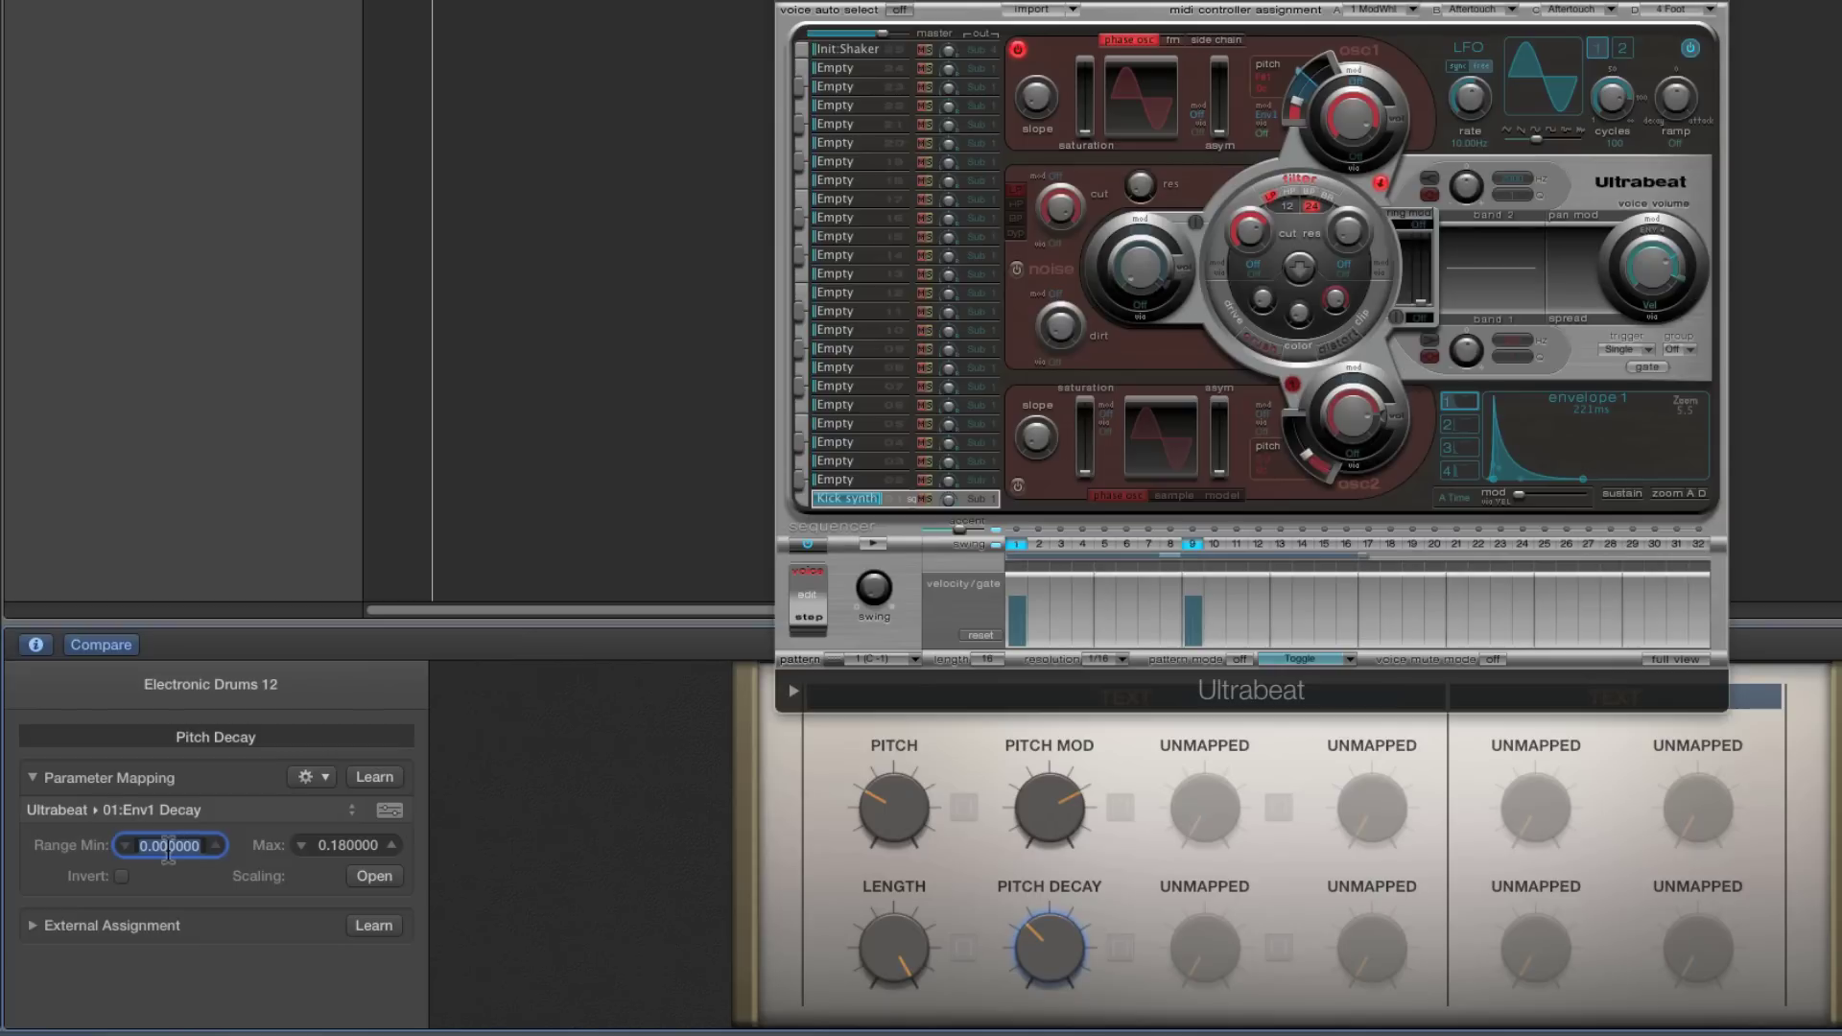
click(171, 856)
key(BackSpace)
text(2)
key(Return)
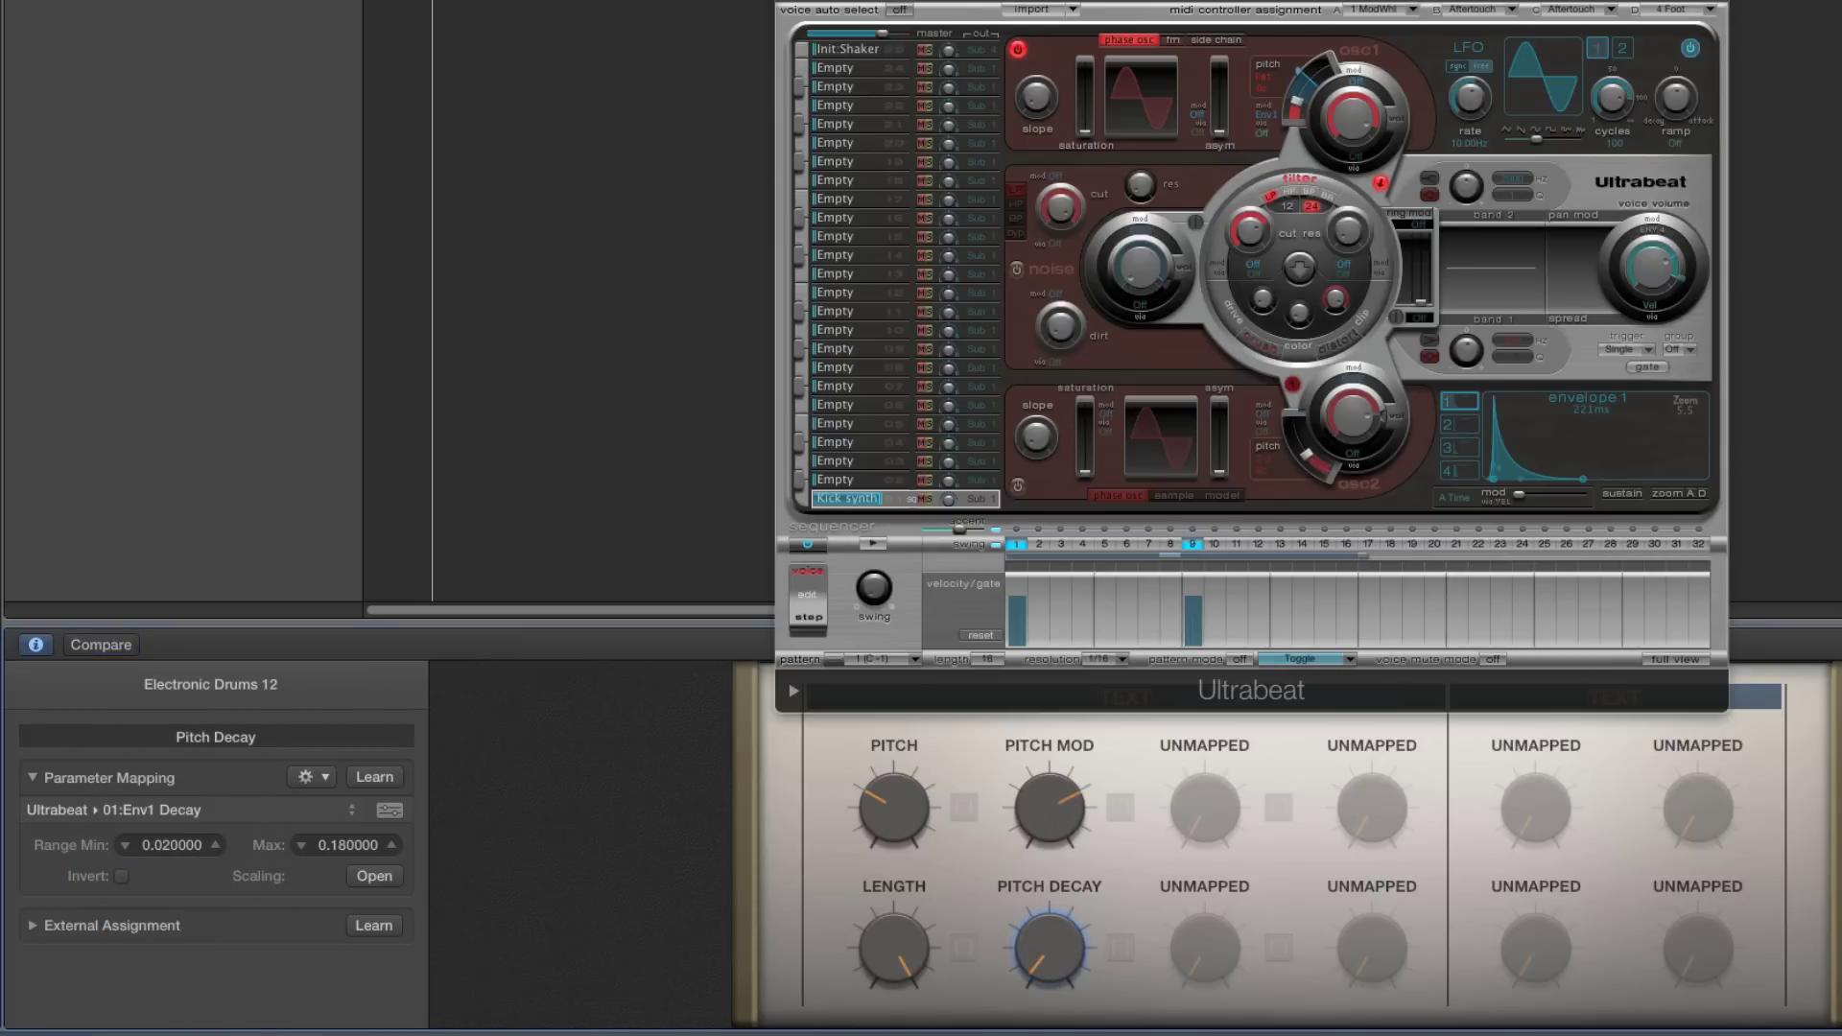
click(1041, 939)
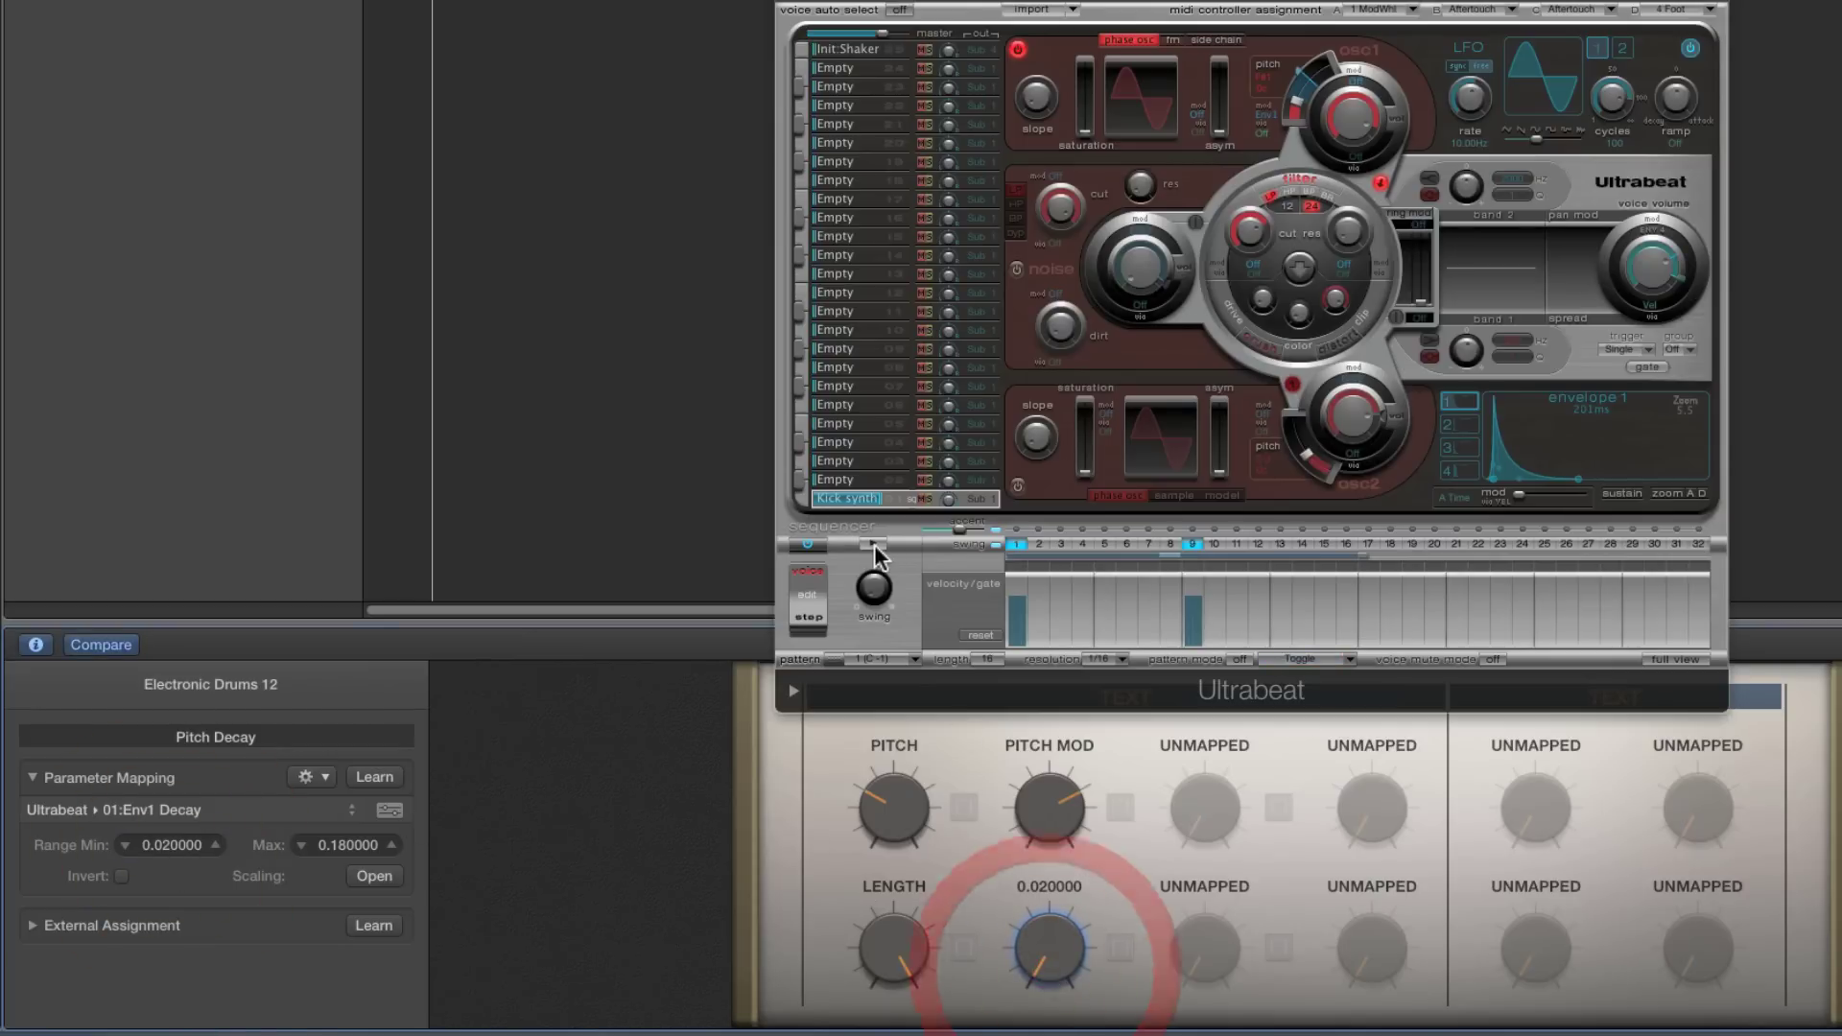
click(873, 544)
click(1043, 945)
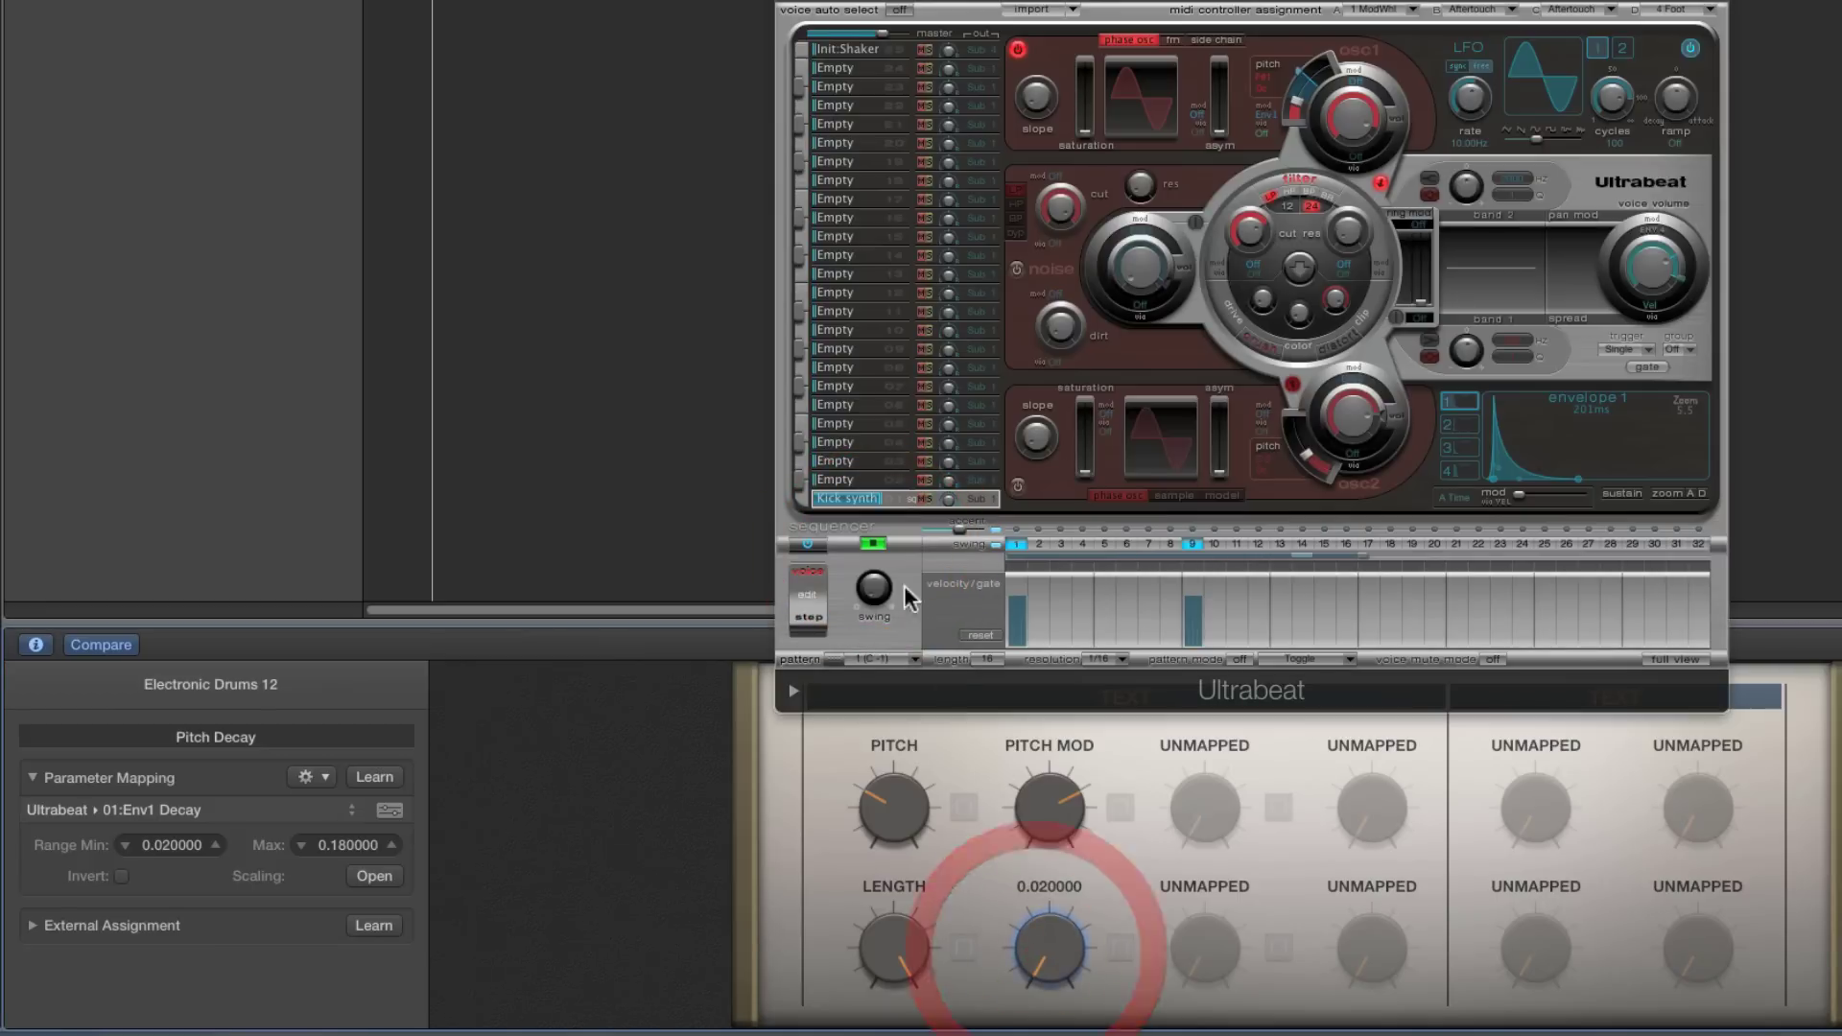
click(873, 544)
Set Pitch Decay's range minimum to 0.01 and audition the pattern with the knob at its lowest position
click(165, 847)
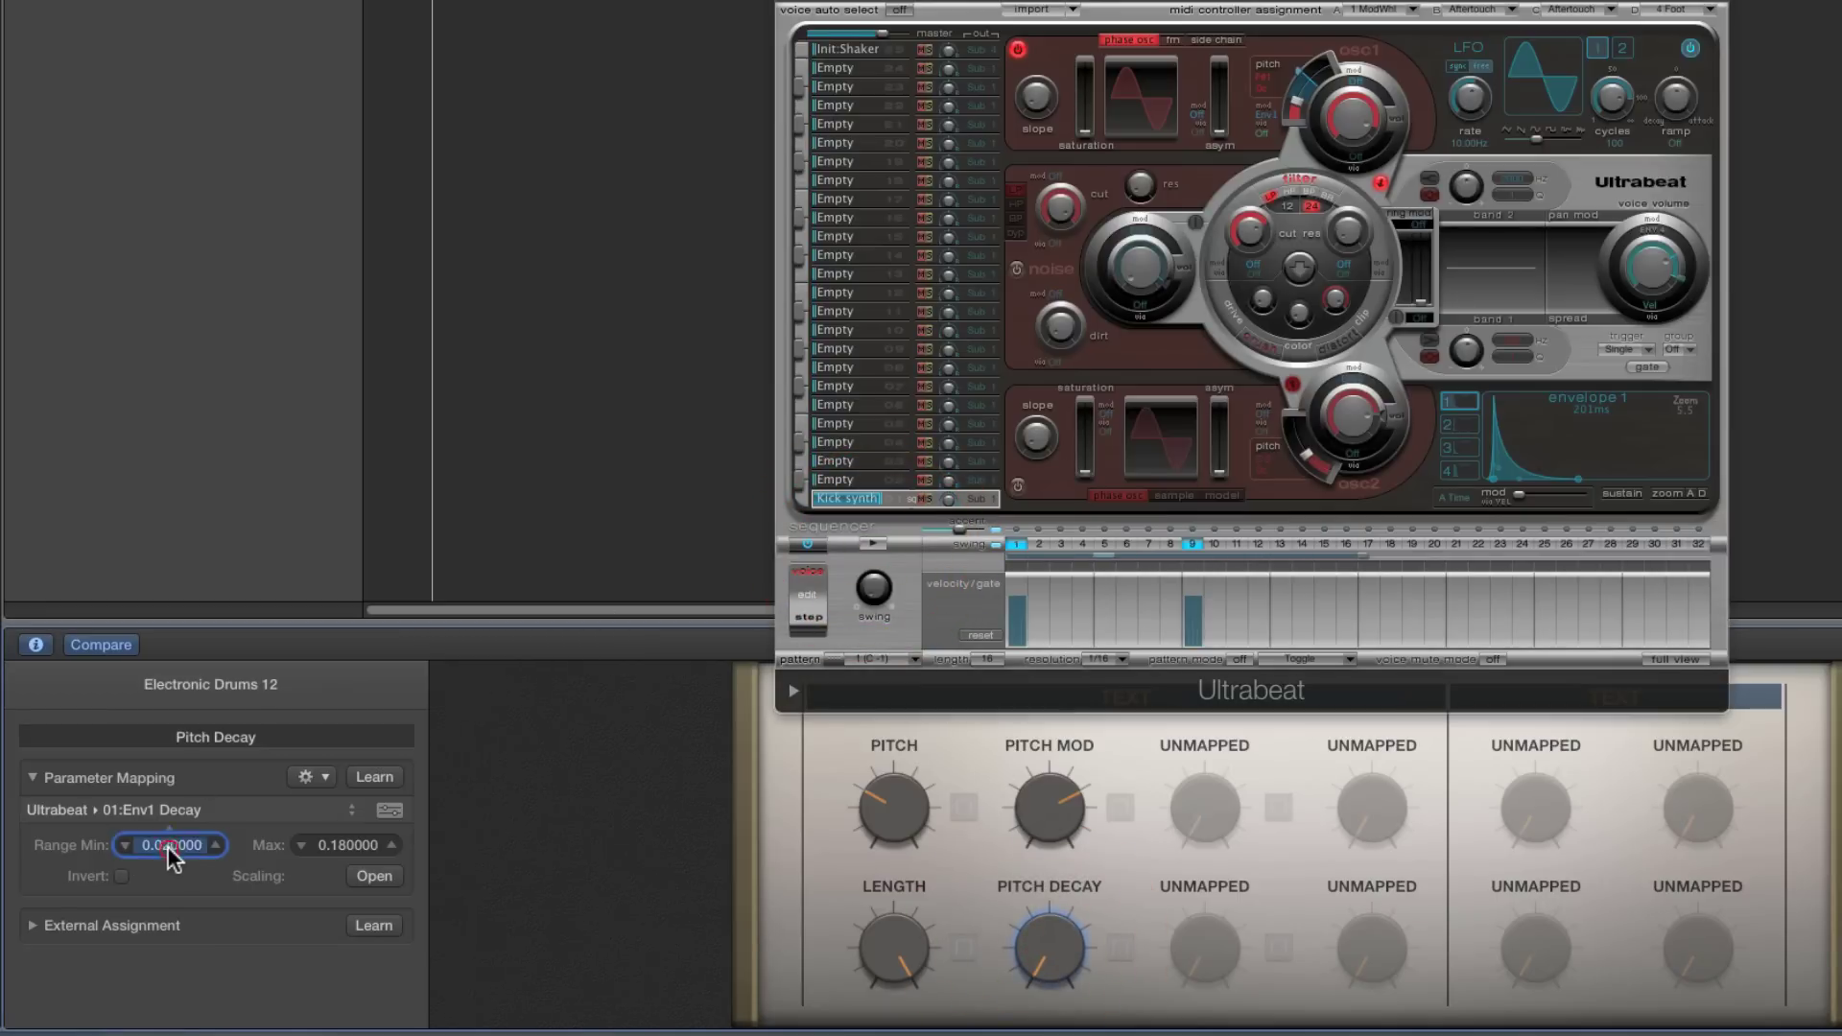
text(0.01)
key(Return)
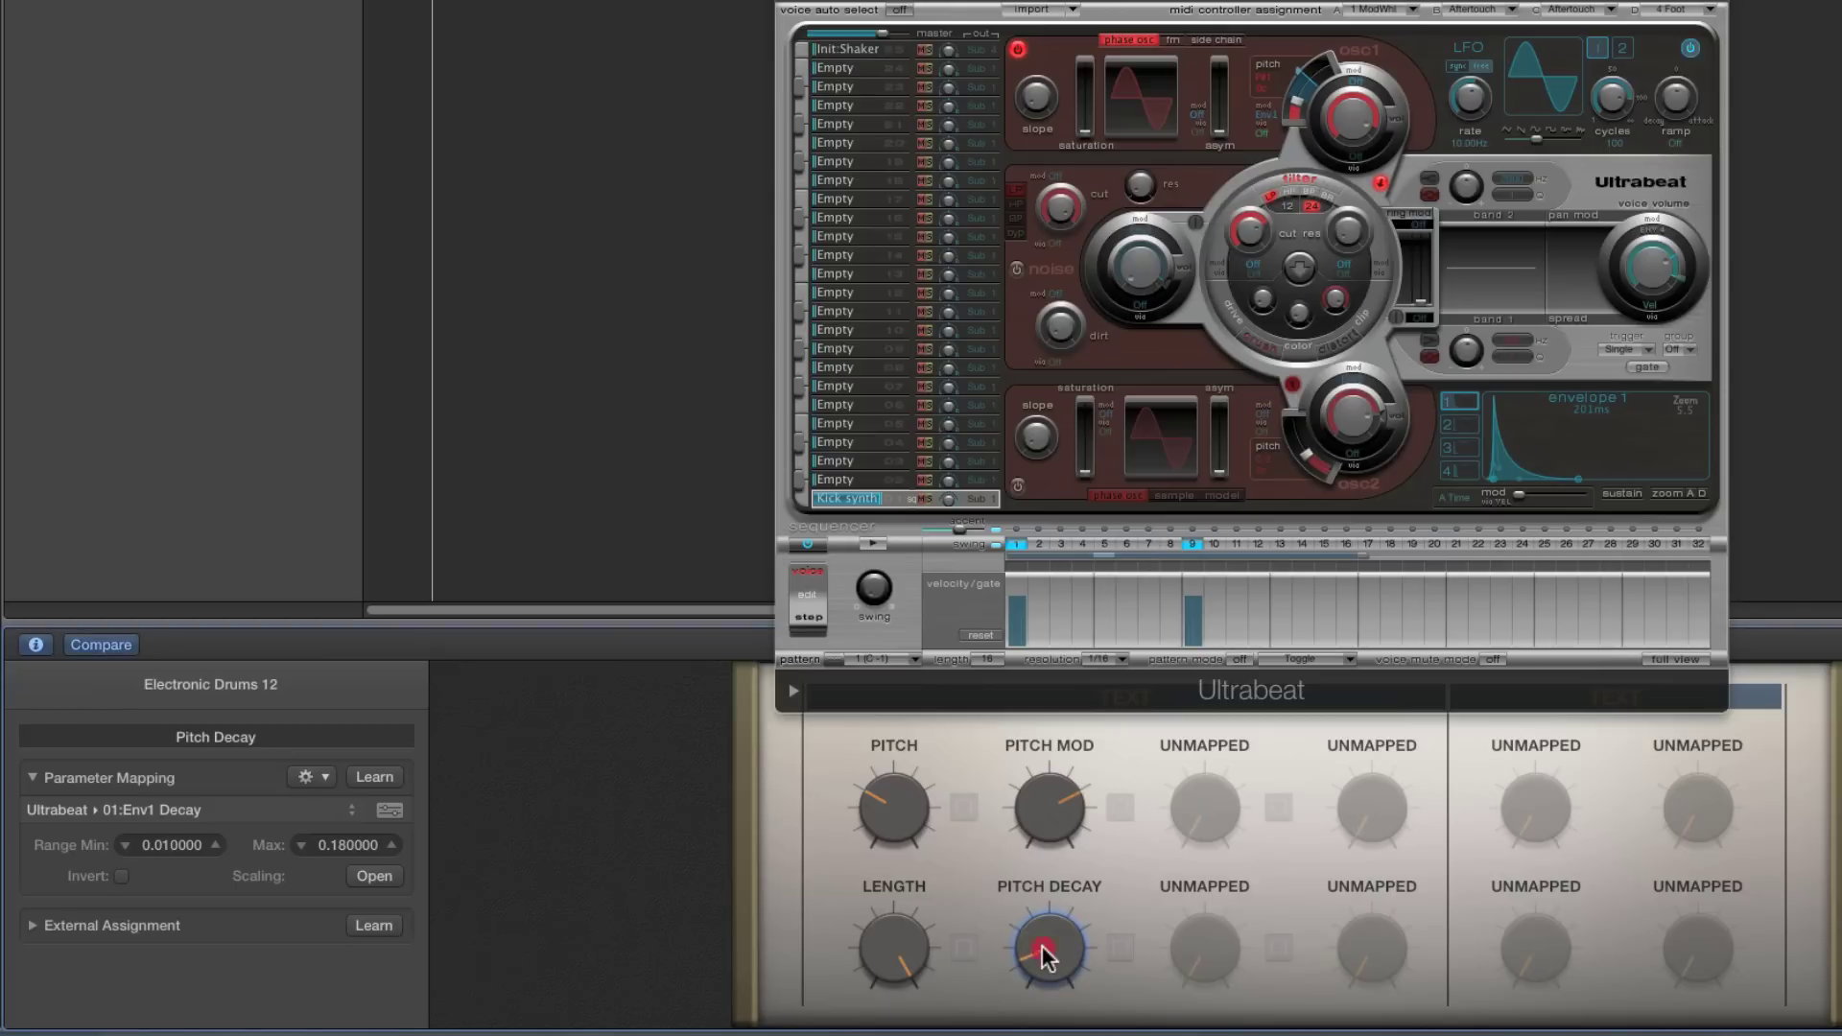
drag(1040, 950, 1040, 991)
click(879, 545)
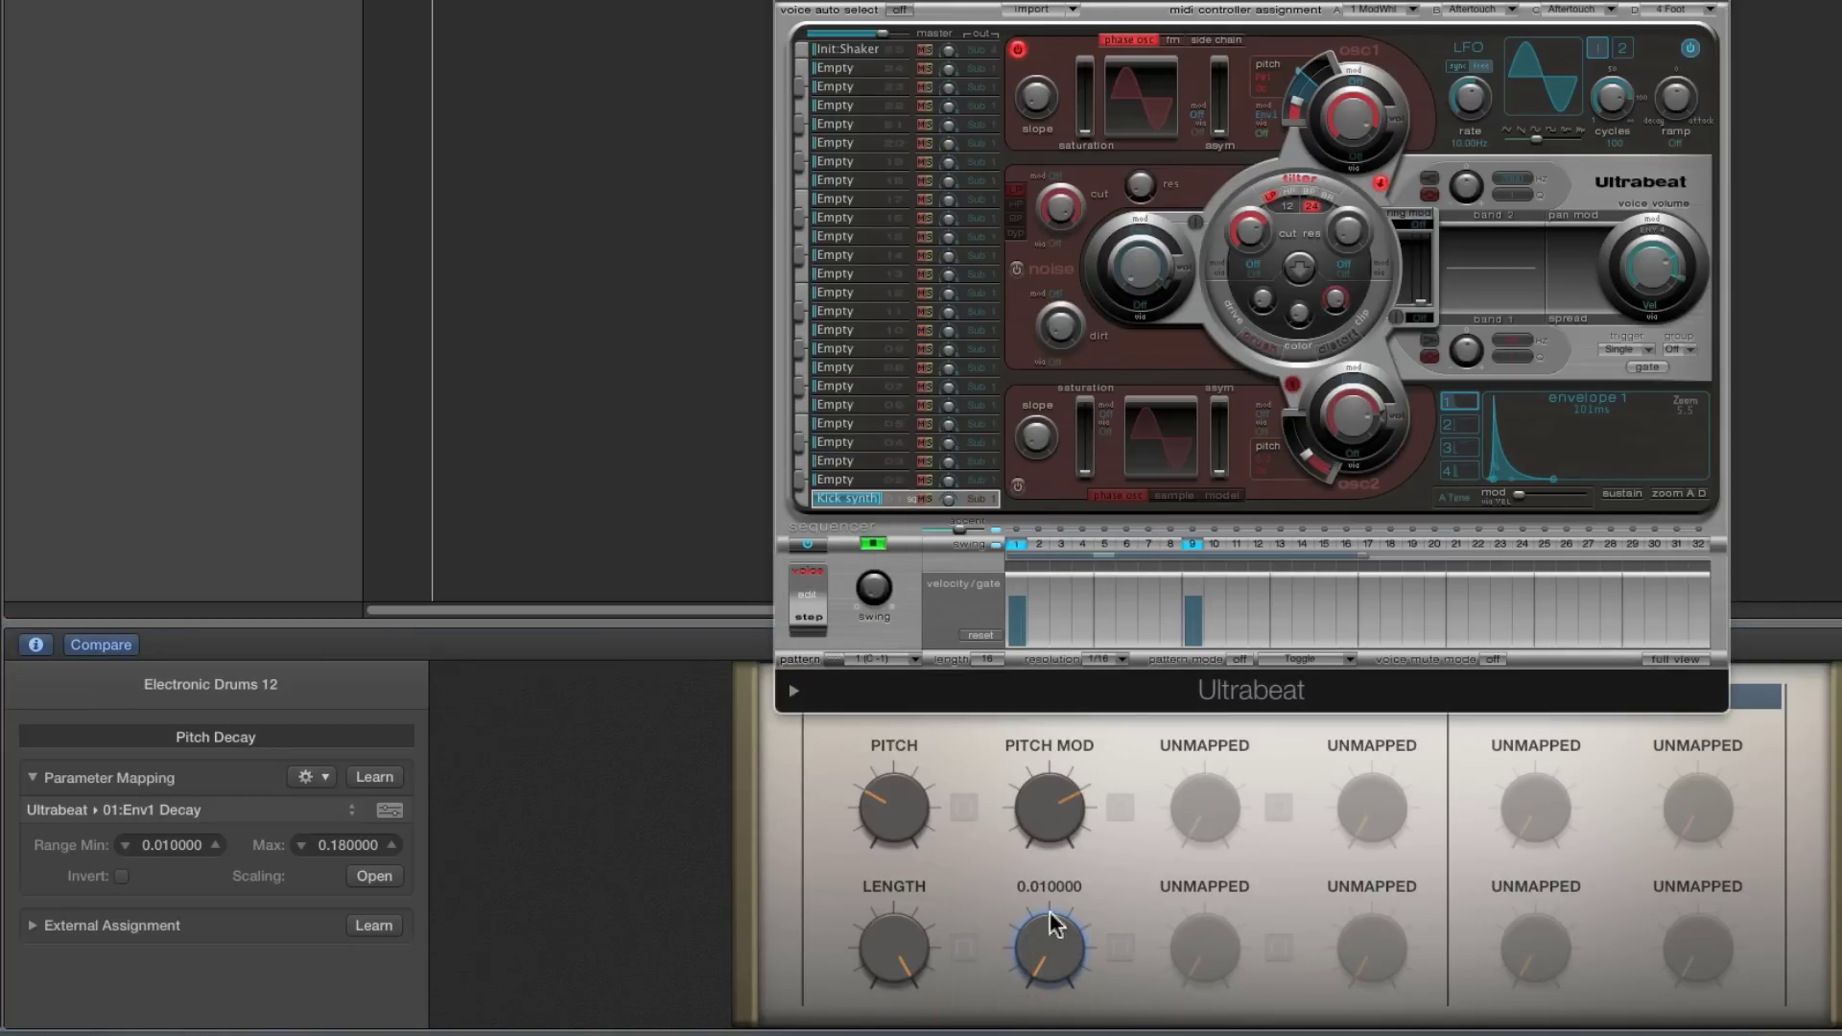
click(1046, 958)
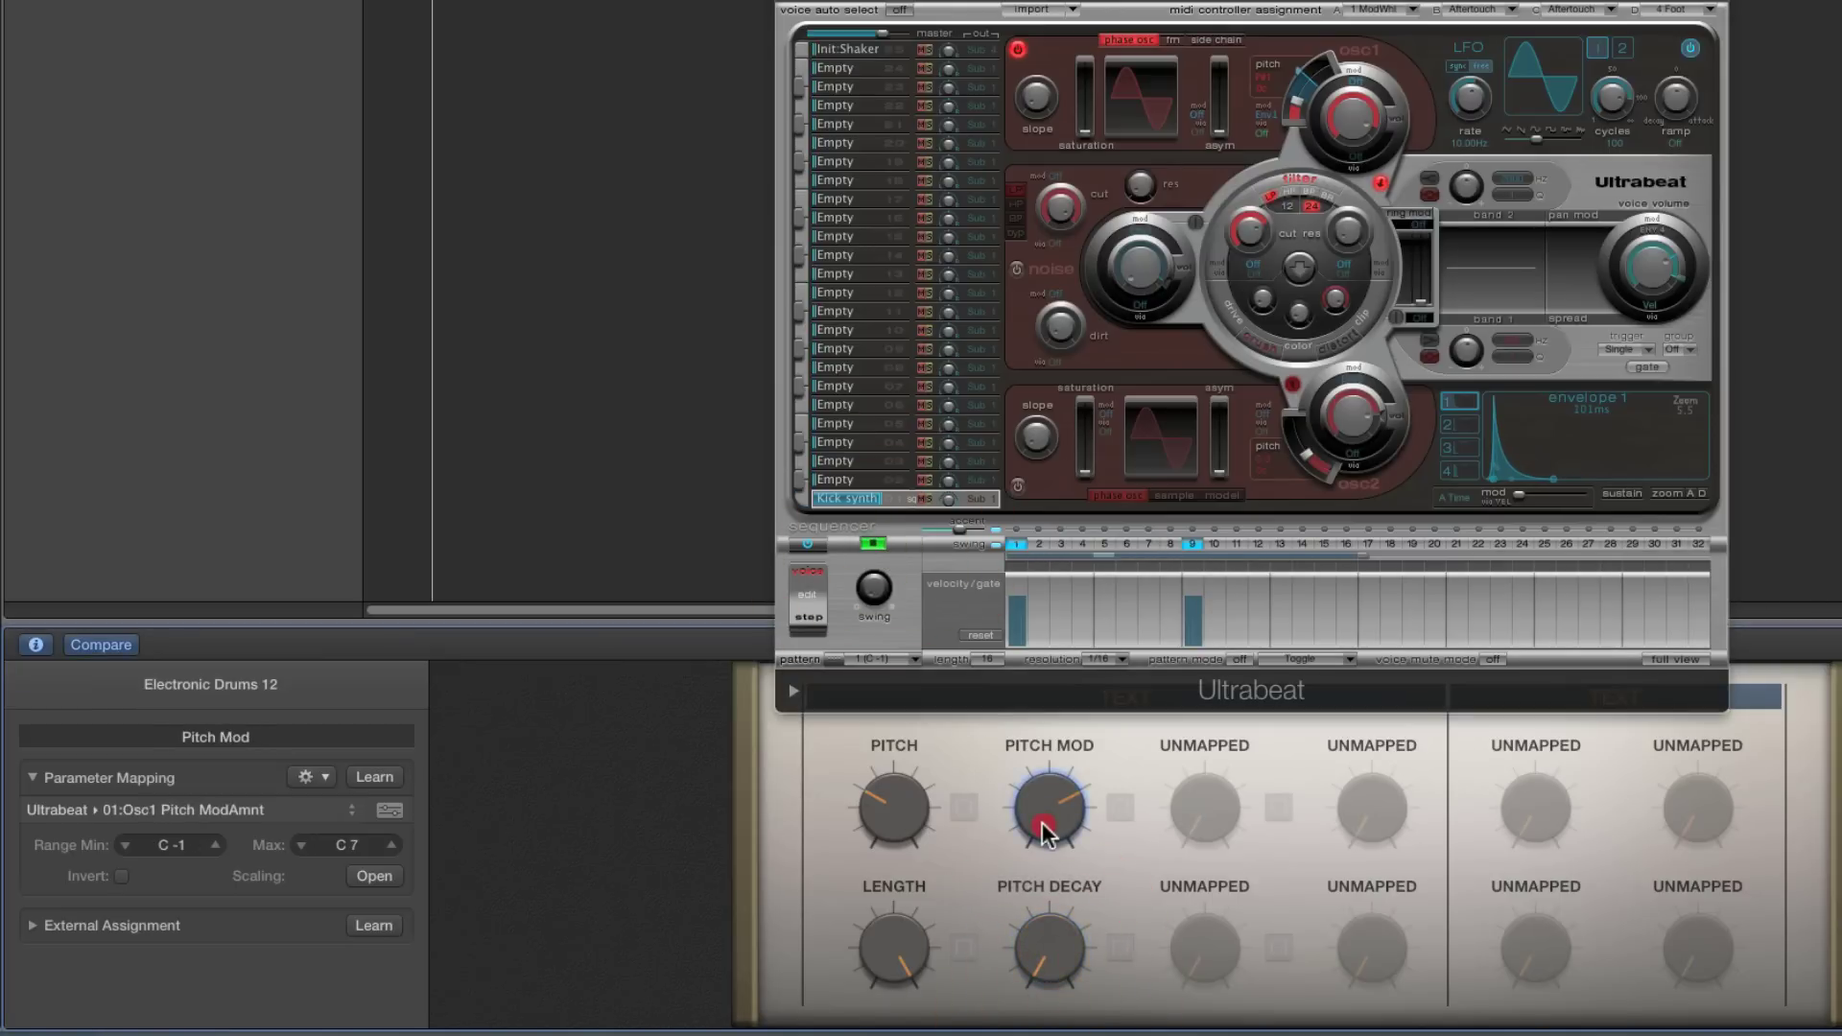
While the pattern plays, lower Pitch Mod slightly and sweep Pitch Decay, settling on an envelope 1 decay of about 651 ms
mouse_move(1038, 810)
mouse_down()
mouse_move(1050, 885)
mouse_move(1055, 782)
mouse_move(1051, 825)
mouse_up()
drag(1038, 940, 998, 715)
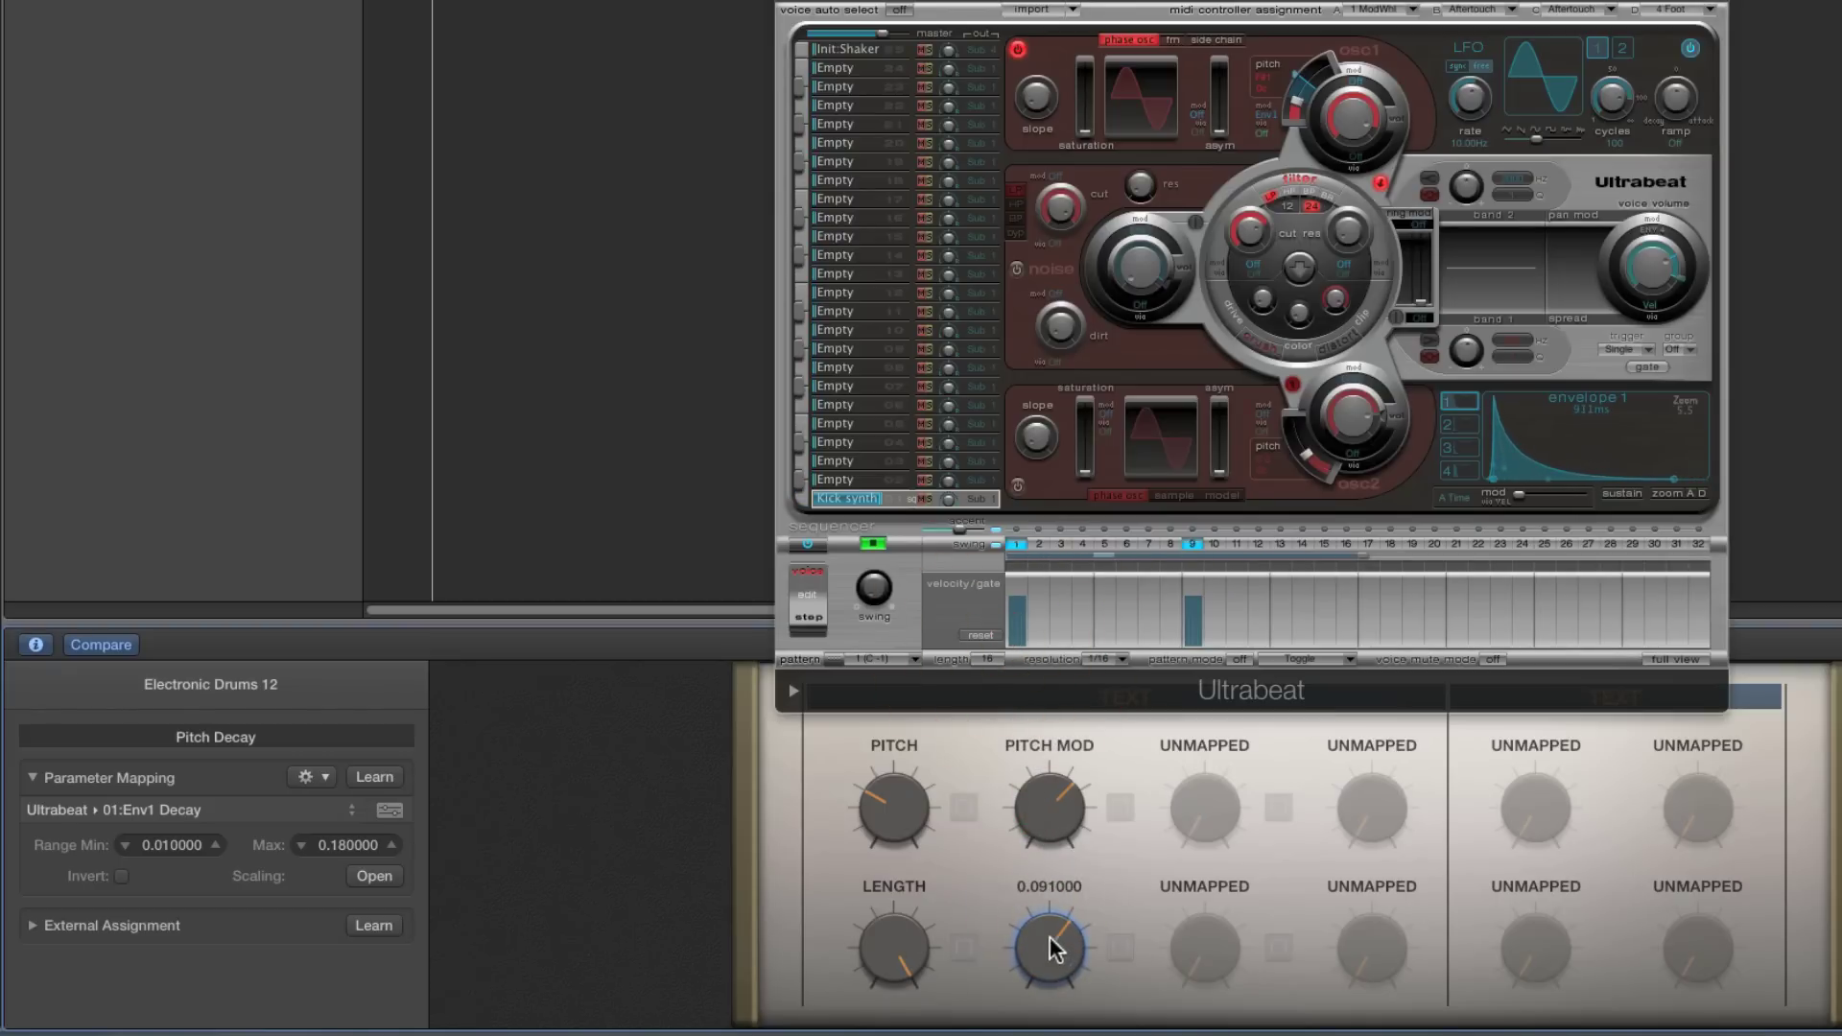
drag(1049, 936, 1044, 987)
Reduce Length to about 0.058, adjust the Pitch knob slightly and stop the pattern
click(883, 928)
drag(879, 927, 885, 978)
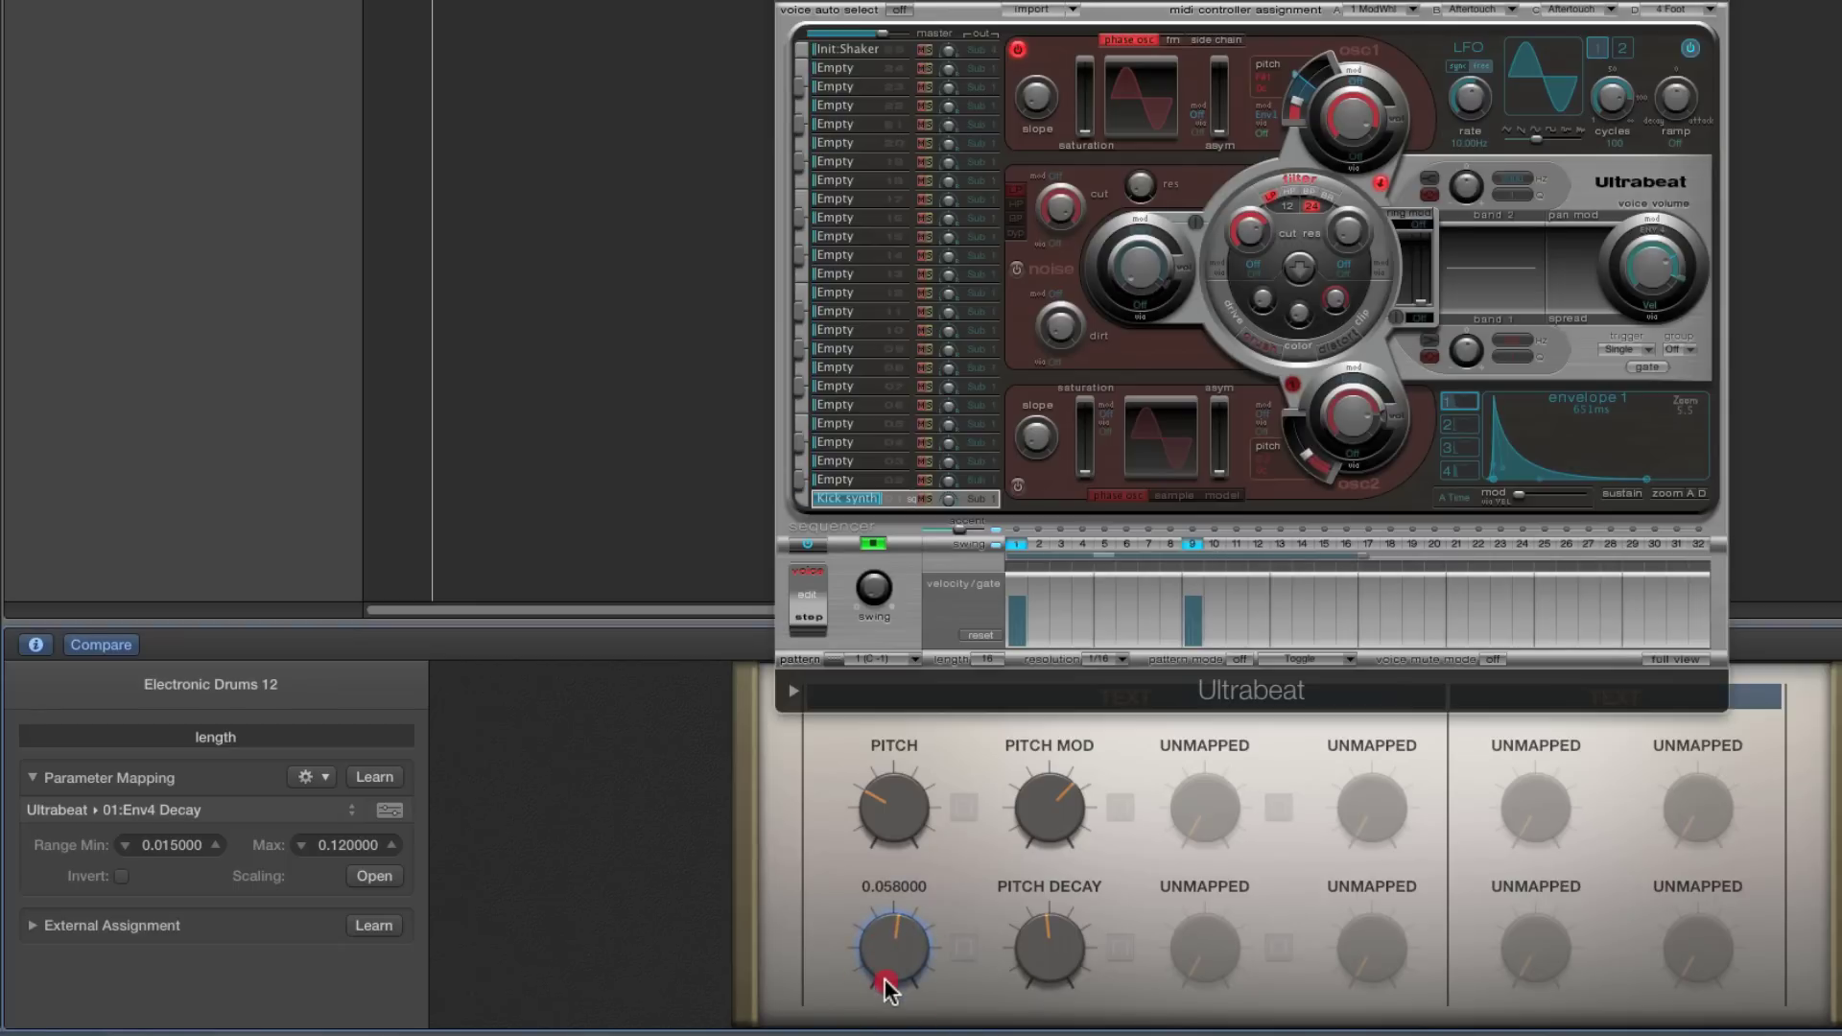
mouse_move(879, 811)
mouse_down()
mouse_move(882, 757)
mouse_move(879, 808)
mouse_up()
click(873, 544)
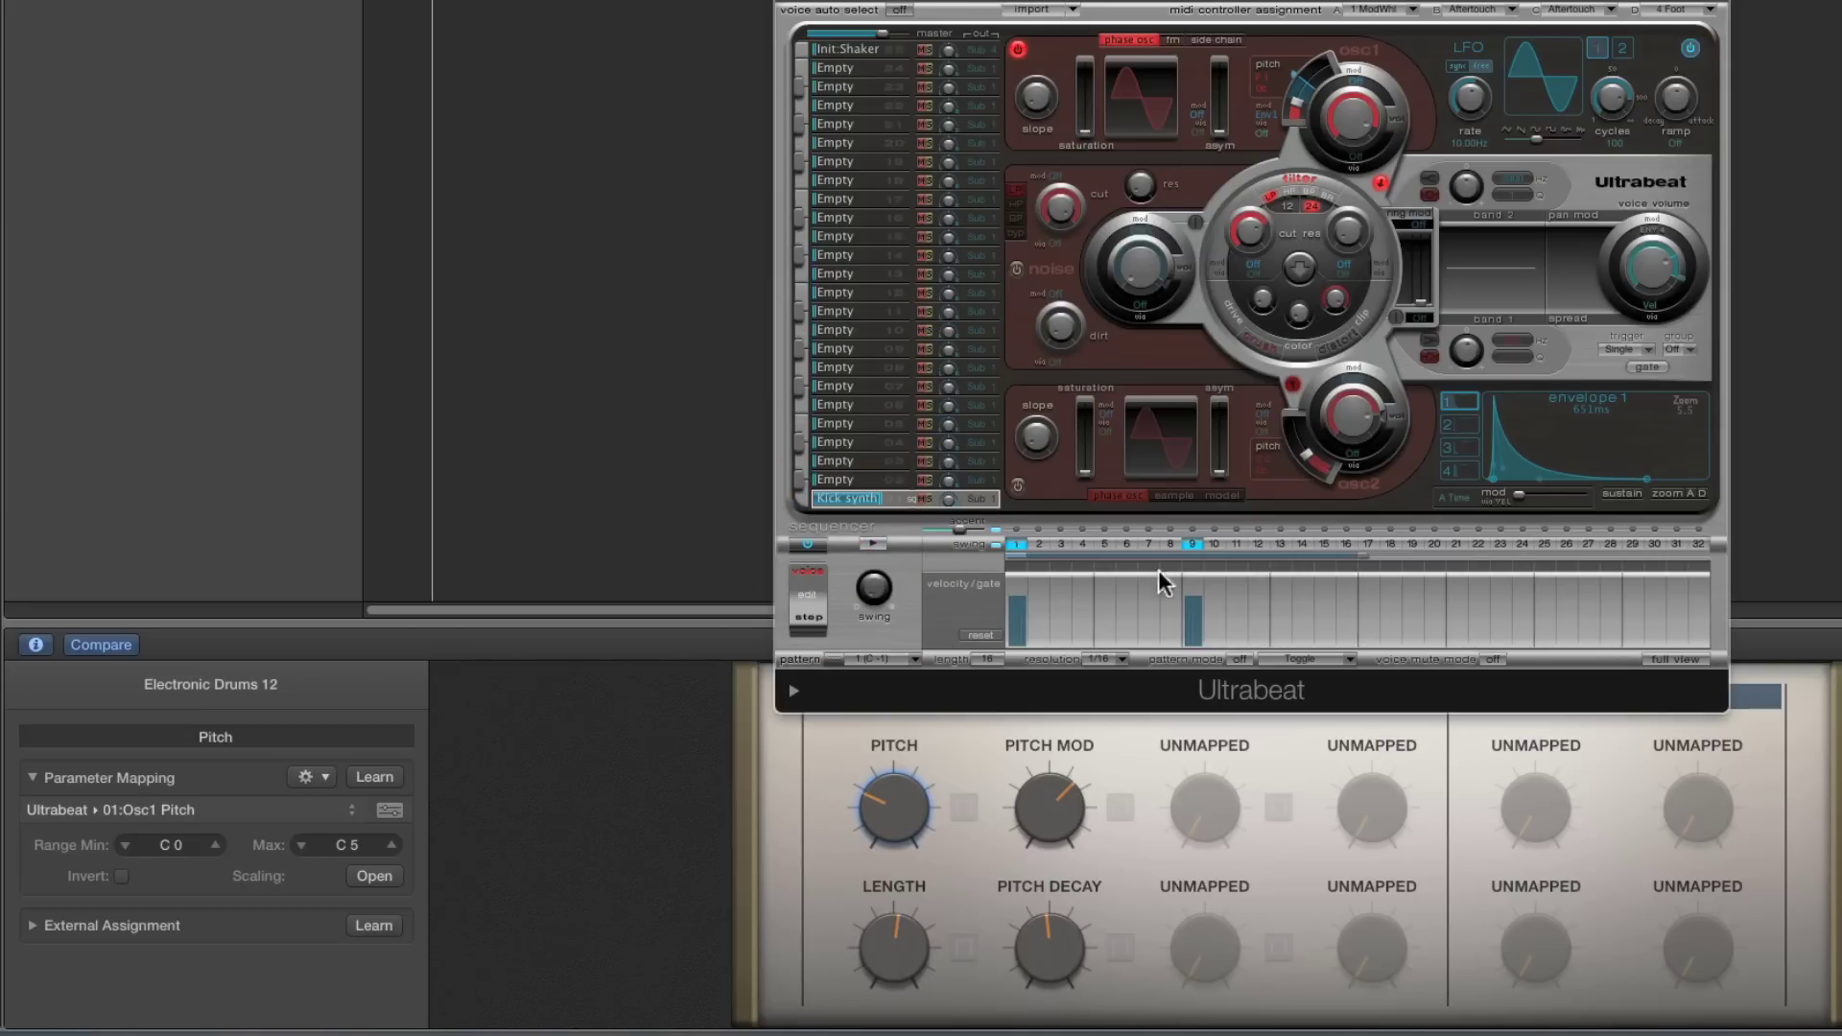
Check the noise generator's volume modulation source and amount, and display envelope 3
click(1202, 805)
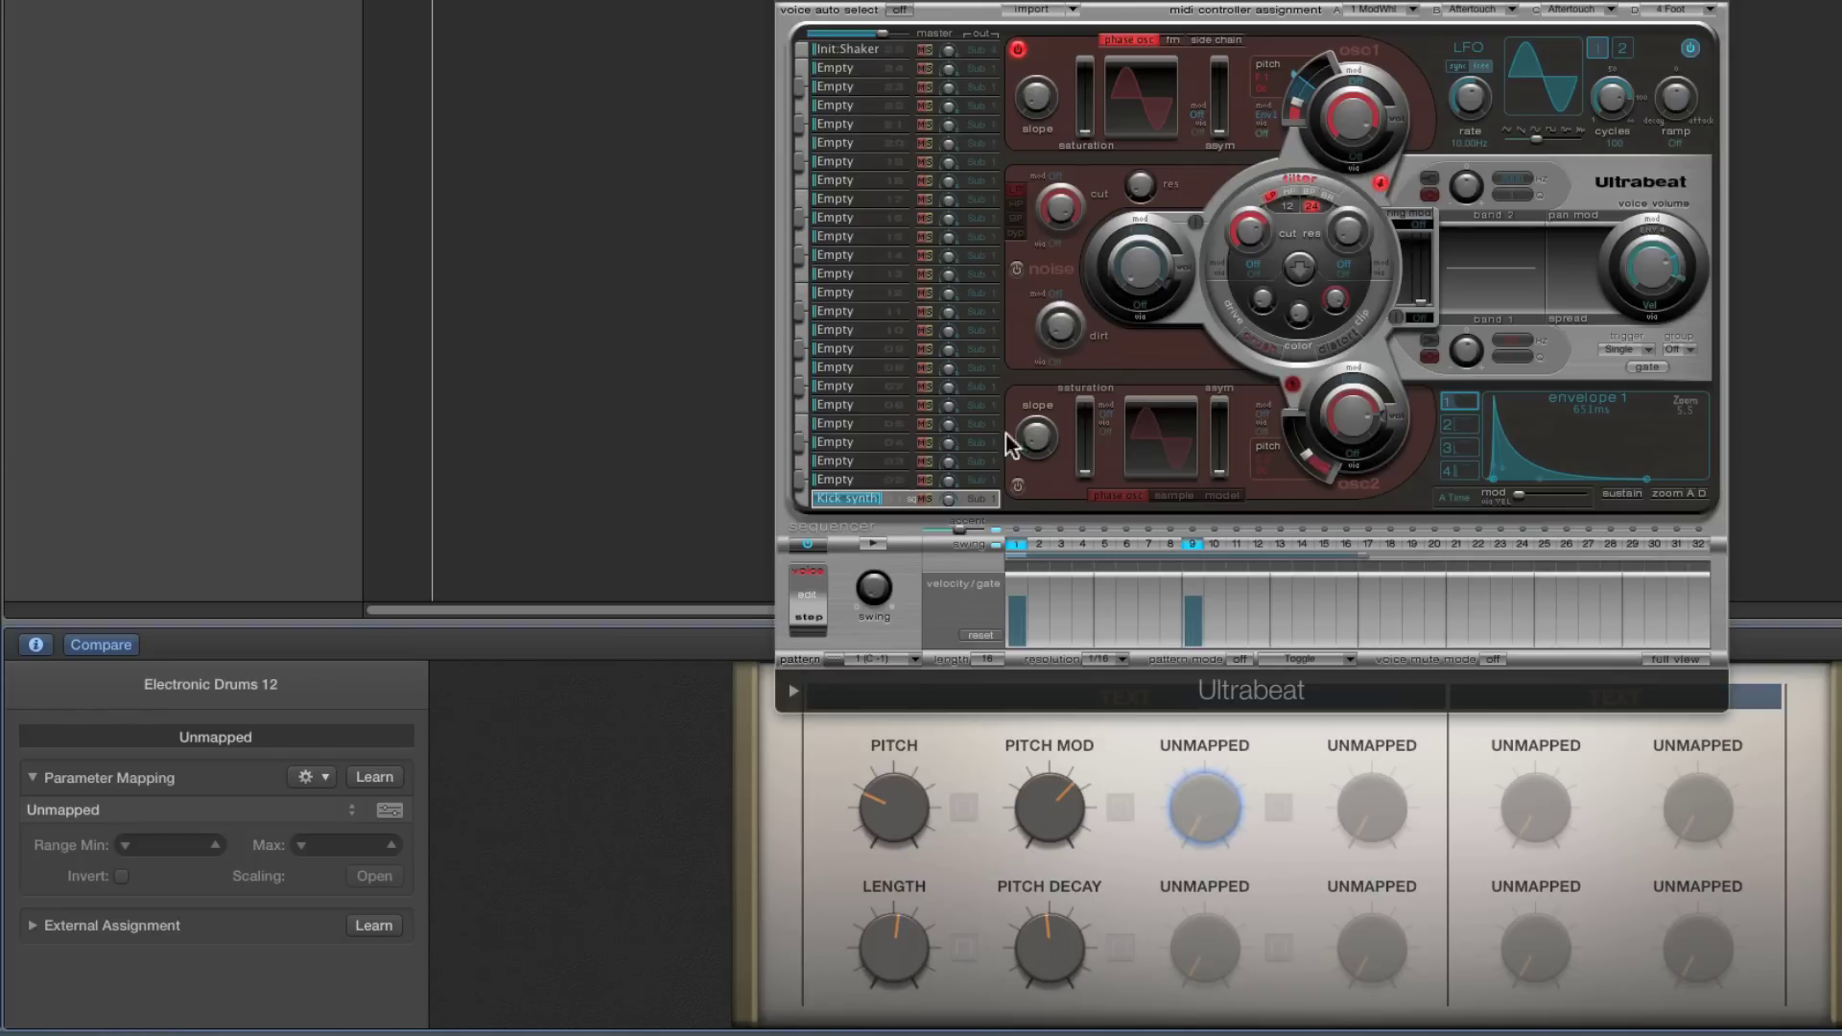
click(1141, 303)
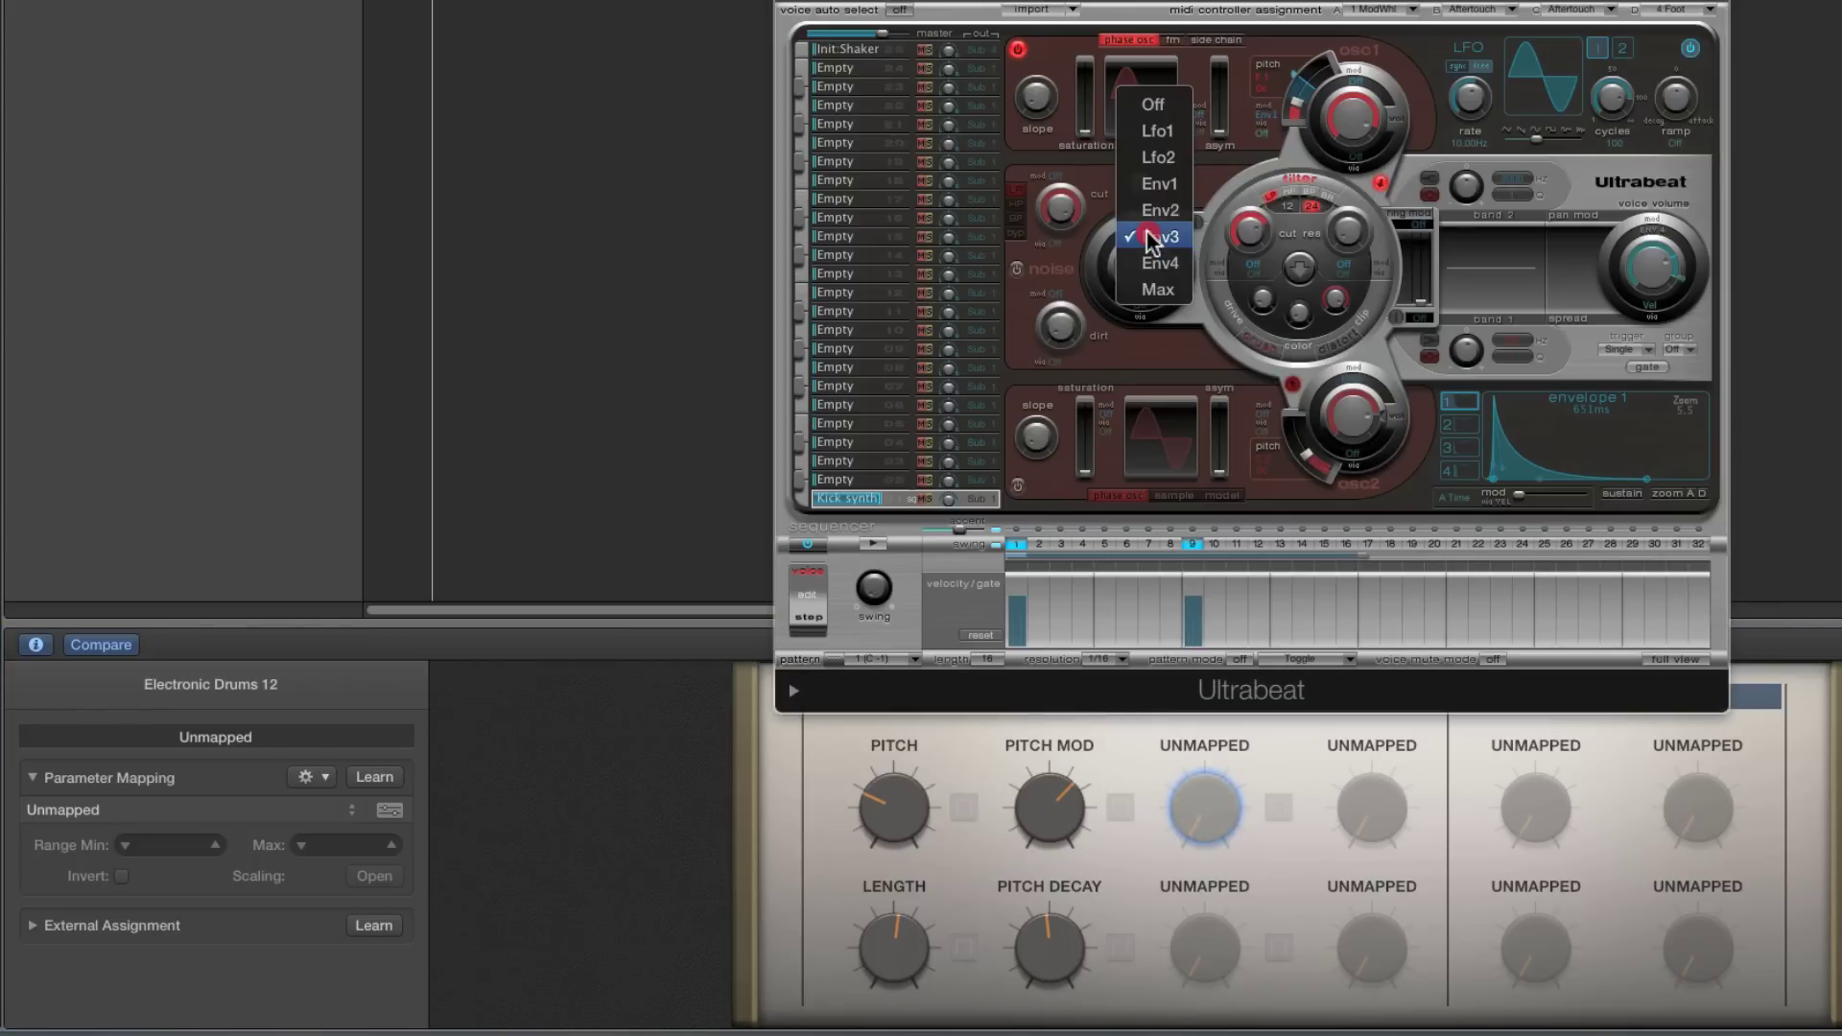
click(1445, 443)
click(1447, 445)
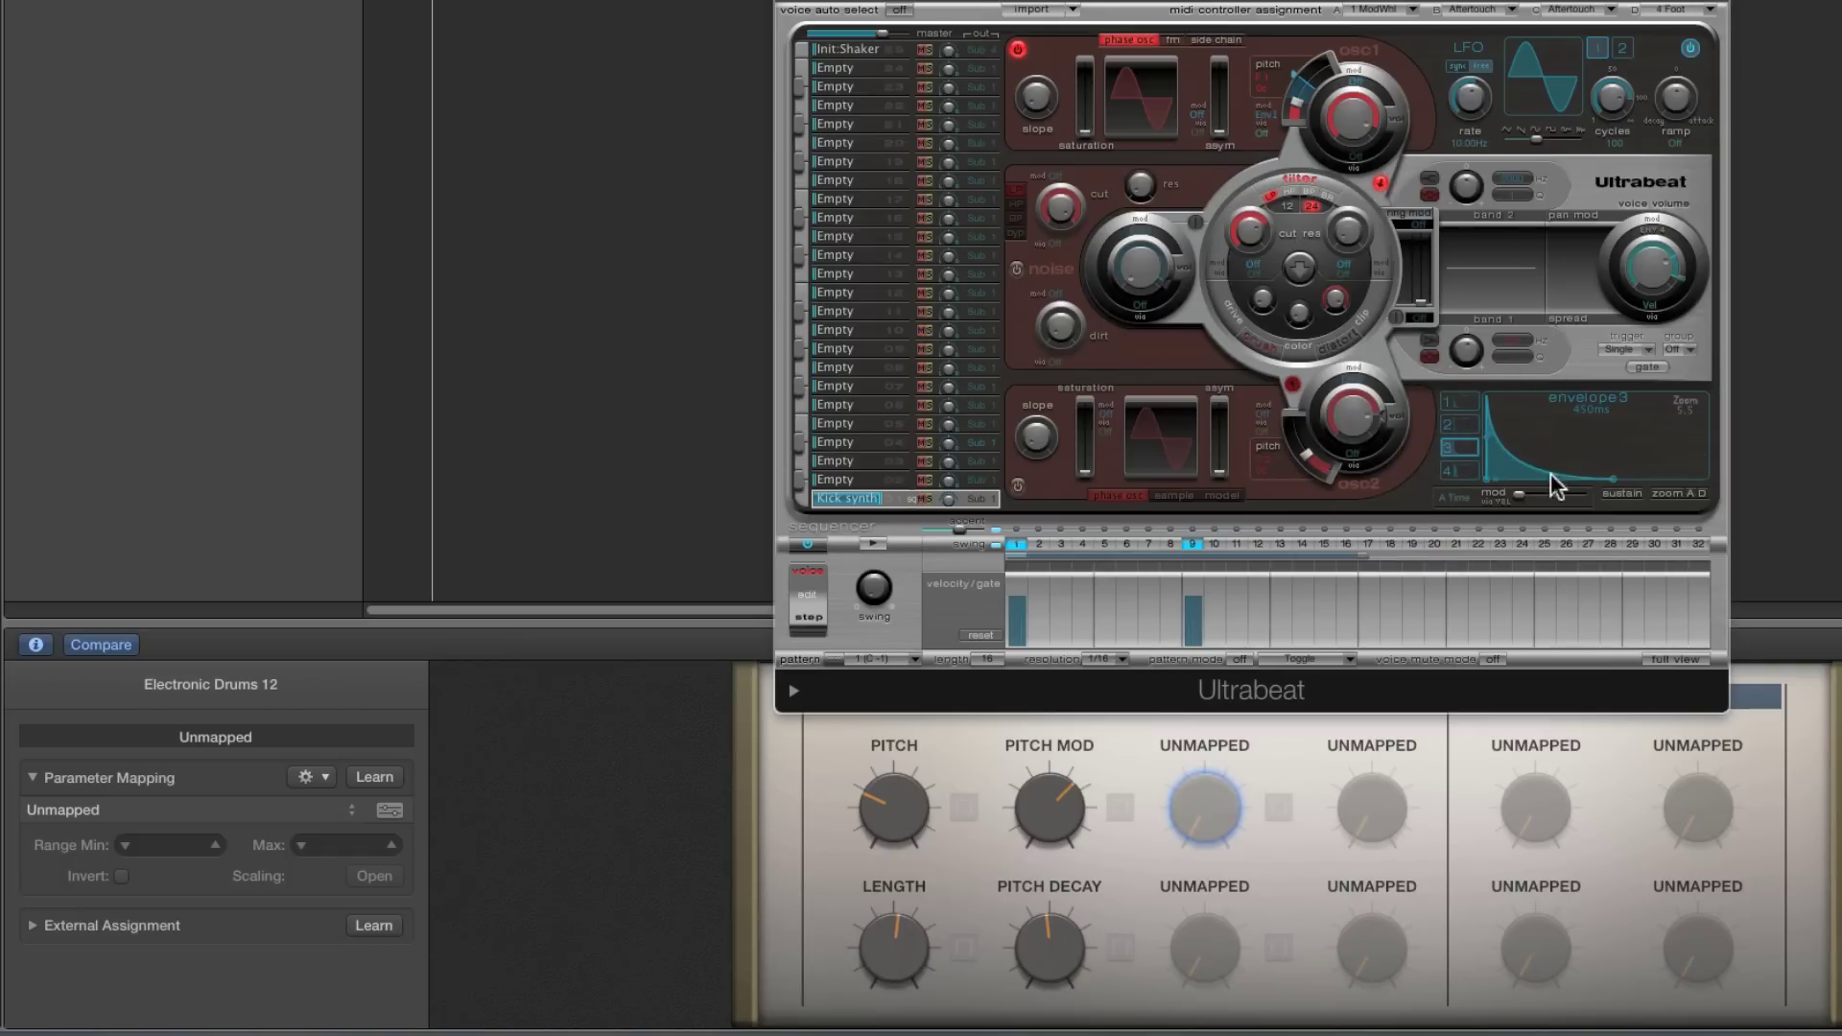
mouse_move(1165, 282)
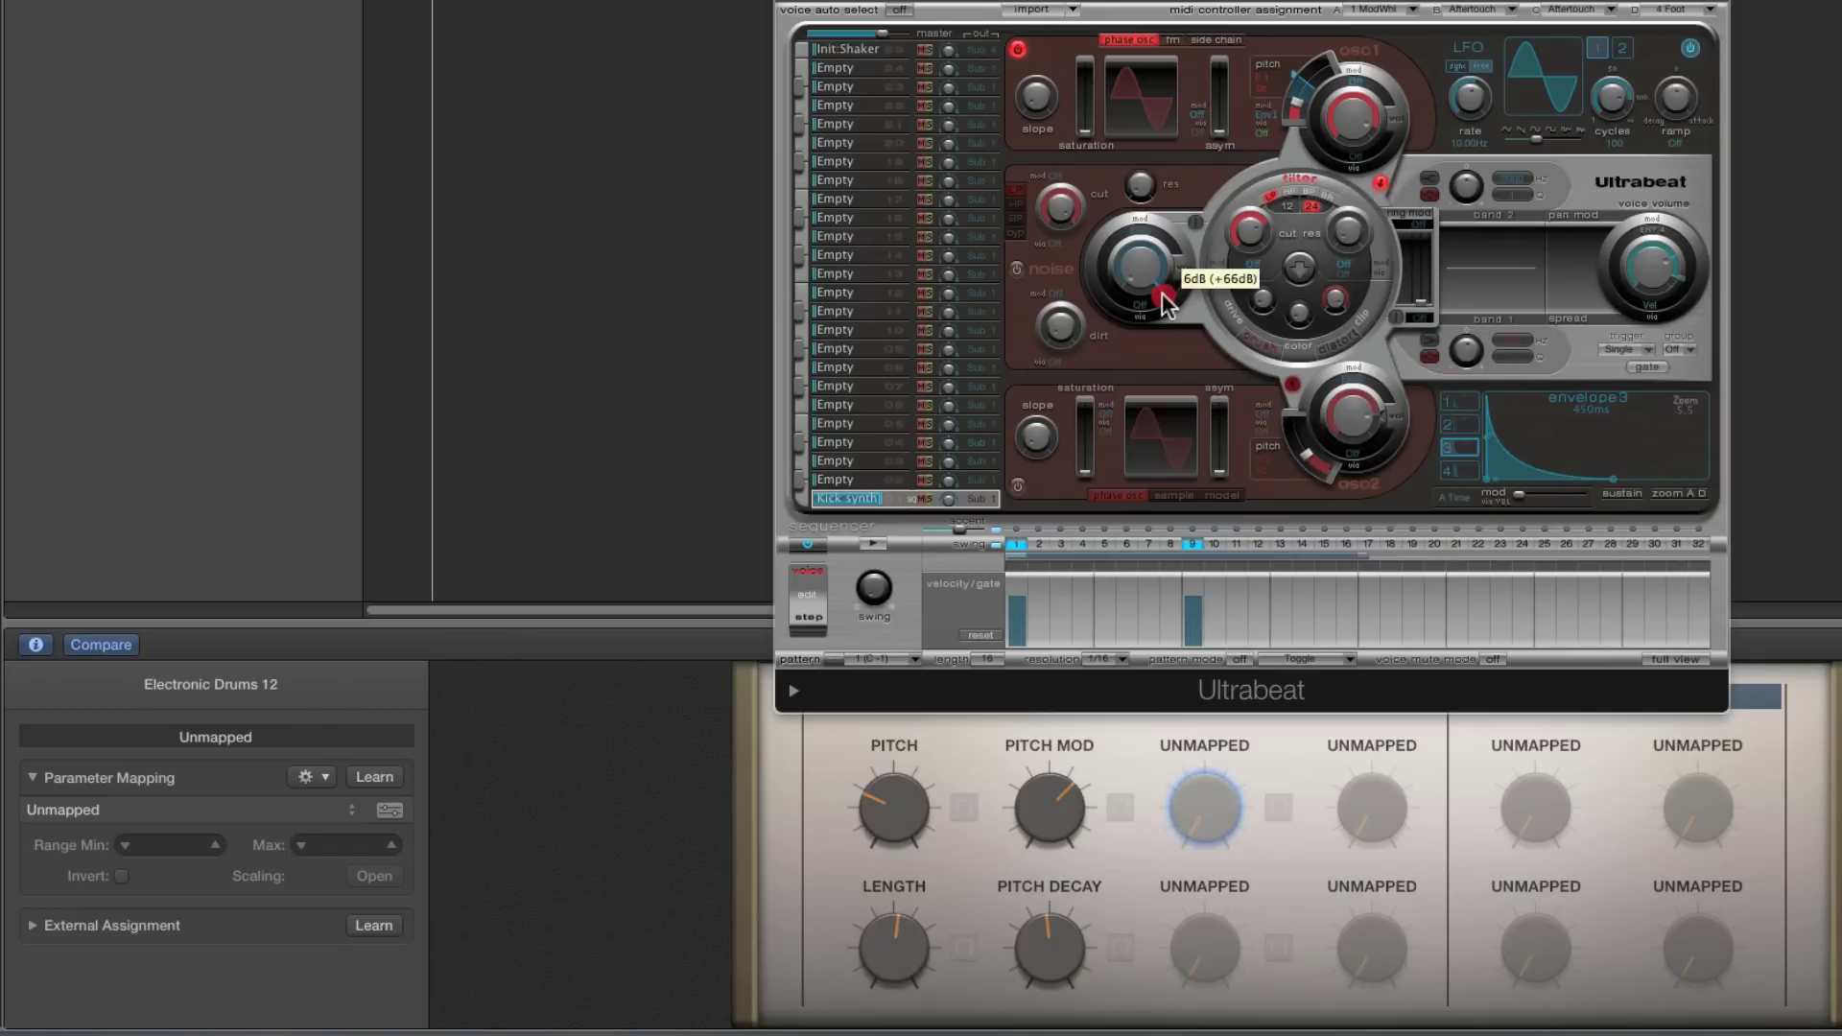
mouse_move(1164, 286)
mouse_down()
mouse_move(1120, 279)
mouse_move(1137, 302)
mouse_move(1118, 267)
mouse_move(1165, 286)
mouse_up()
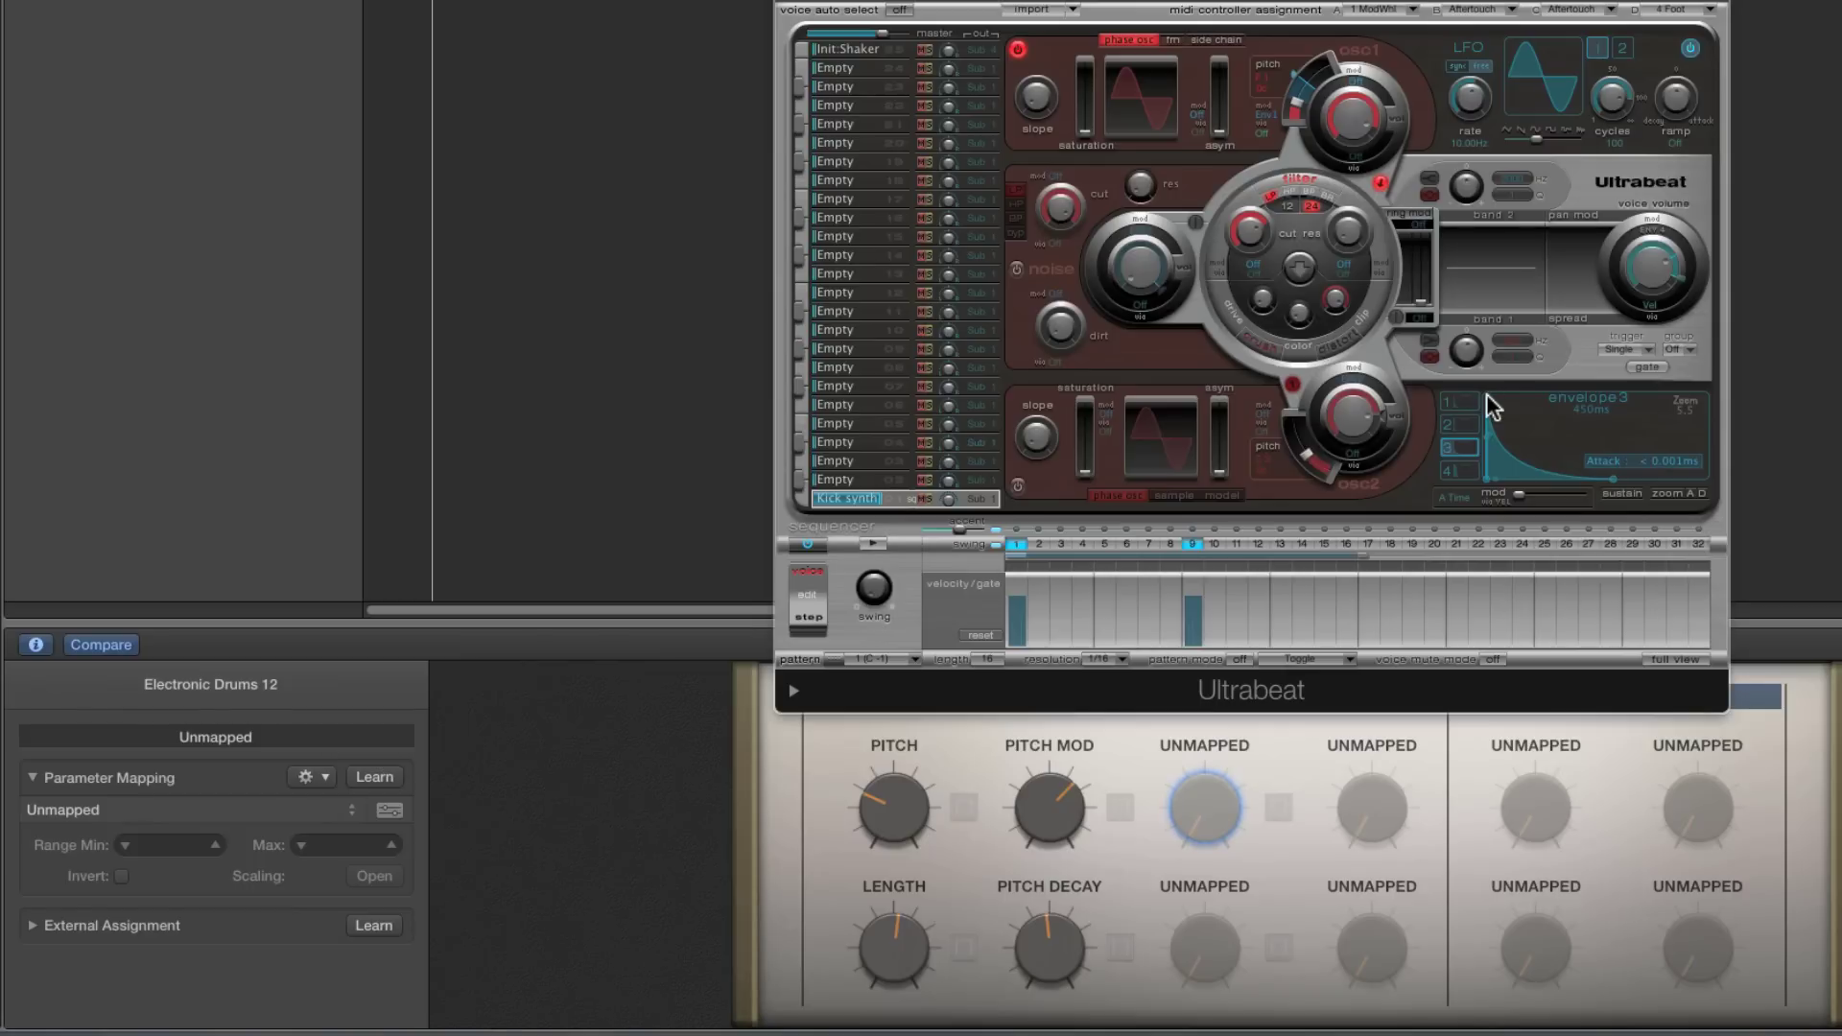
mouse_move(1134, 282)
mouse_down()
mouse_move(1169, 277)
mouse_move(1164, 296)
mouse_up()
Map the noise generator's level modulation amount to the unmapped knob beside Pitch Mod and end parameter learning
click(1206, 804)
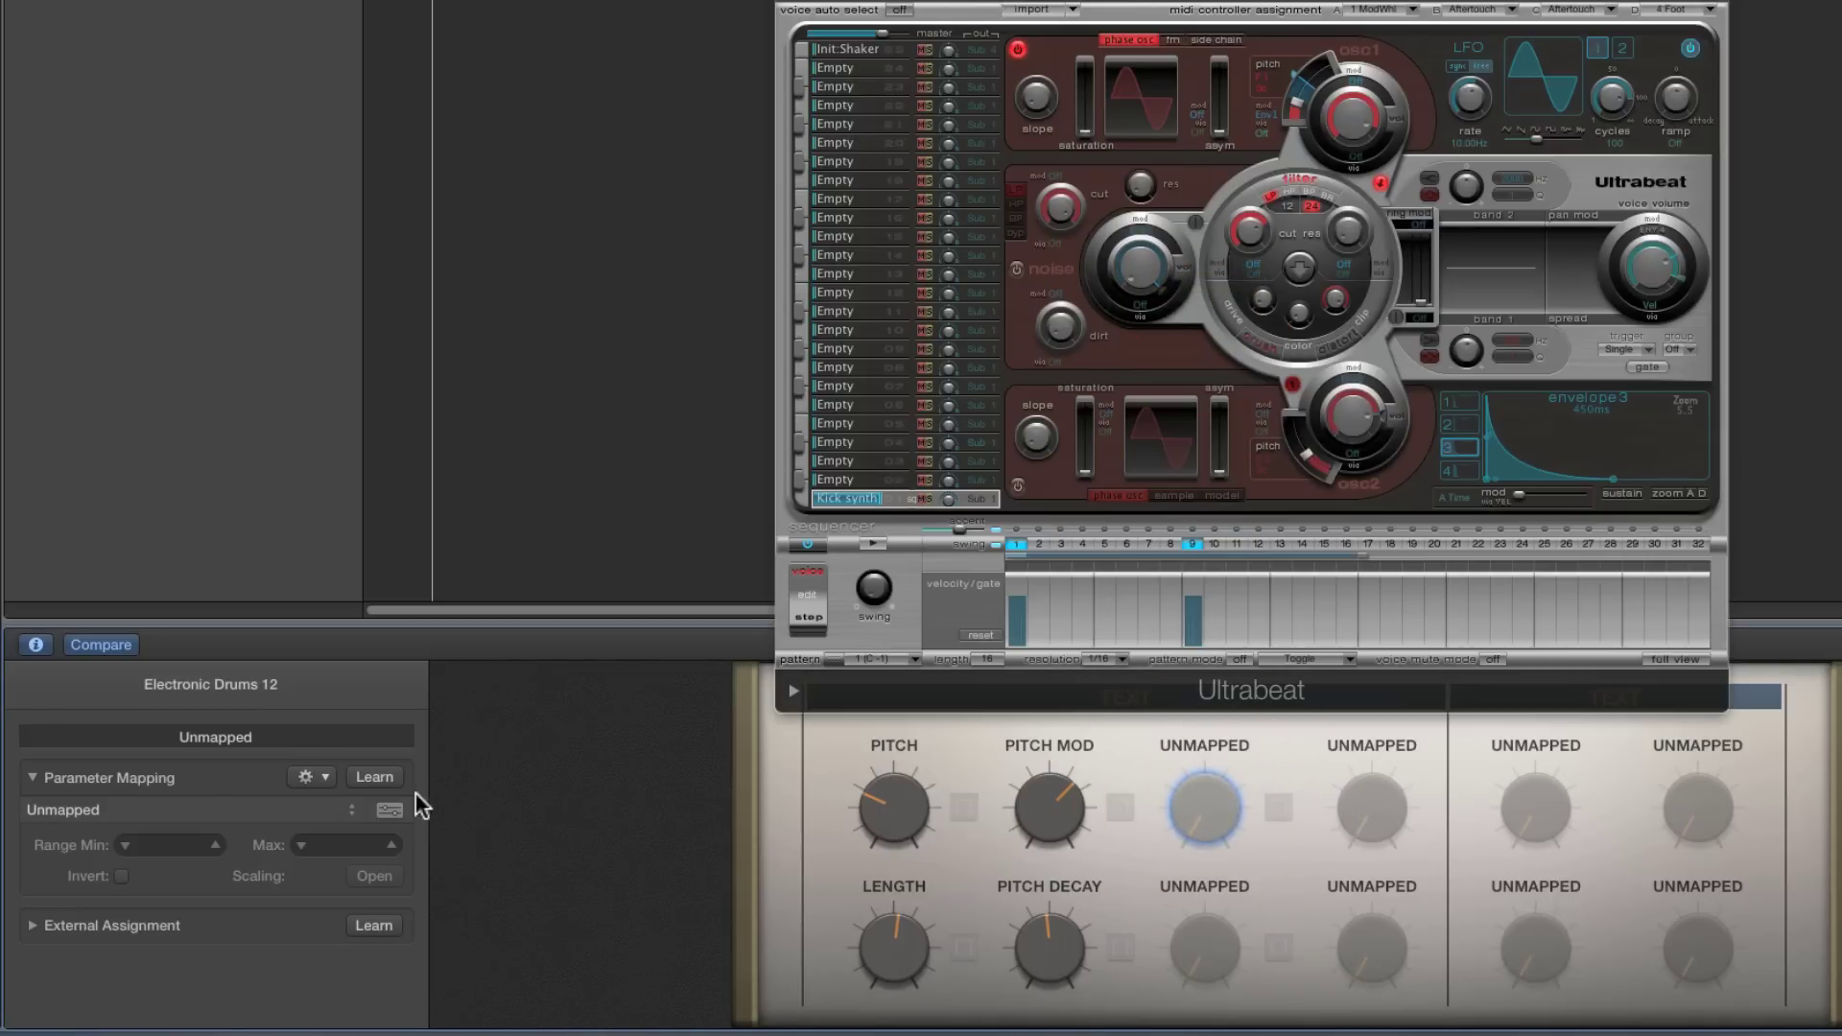
click(1166, 292)
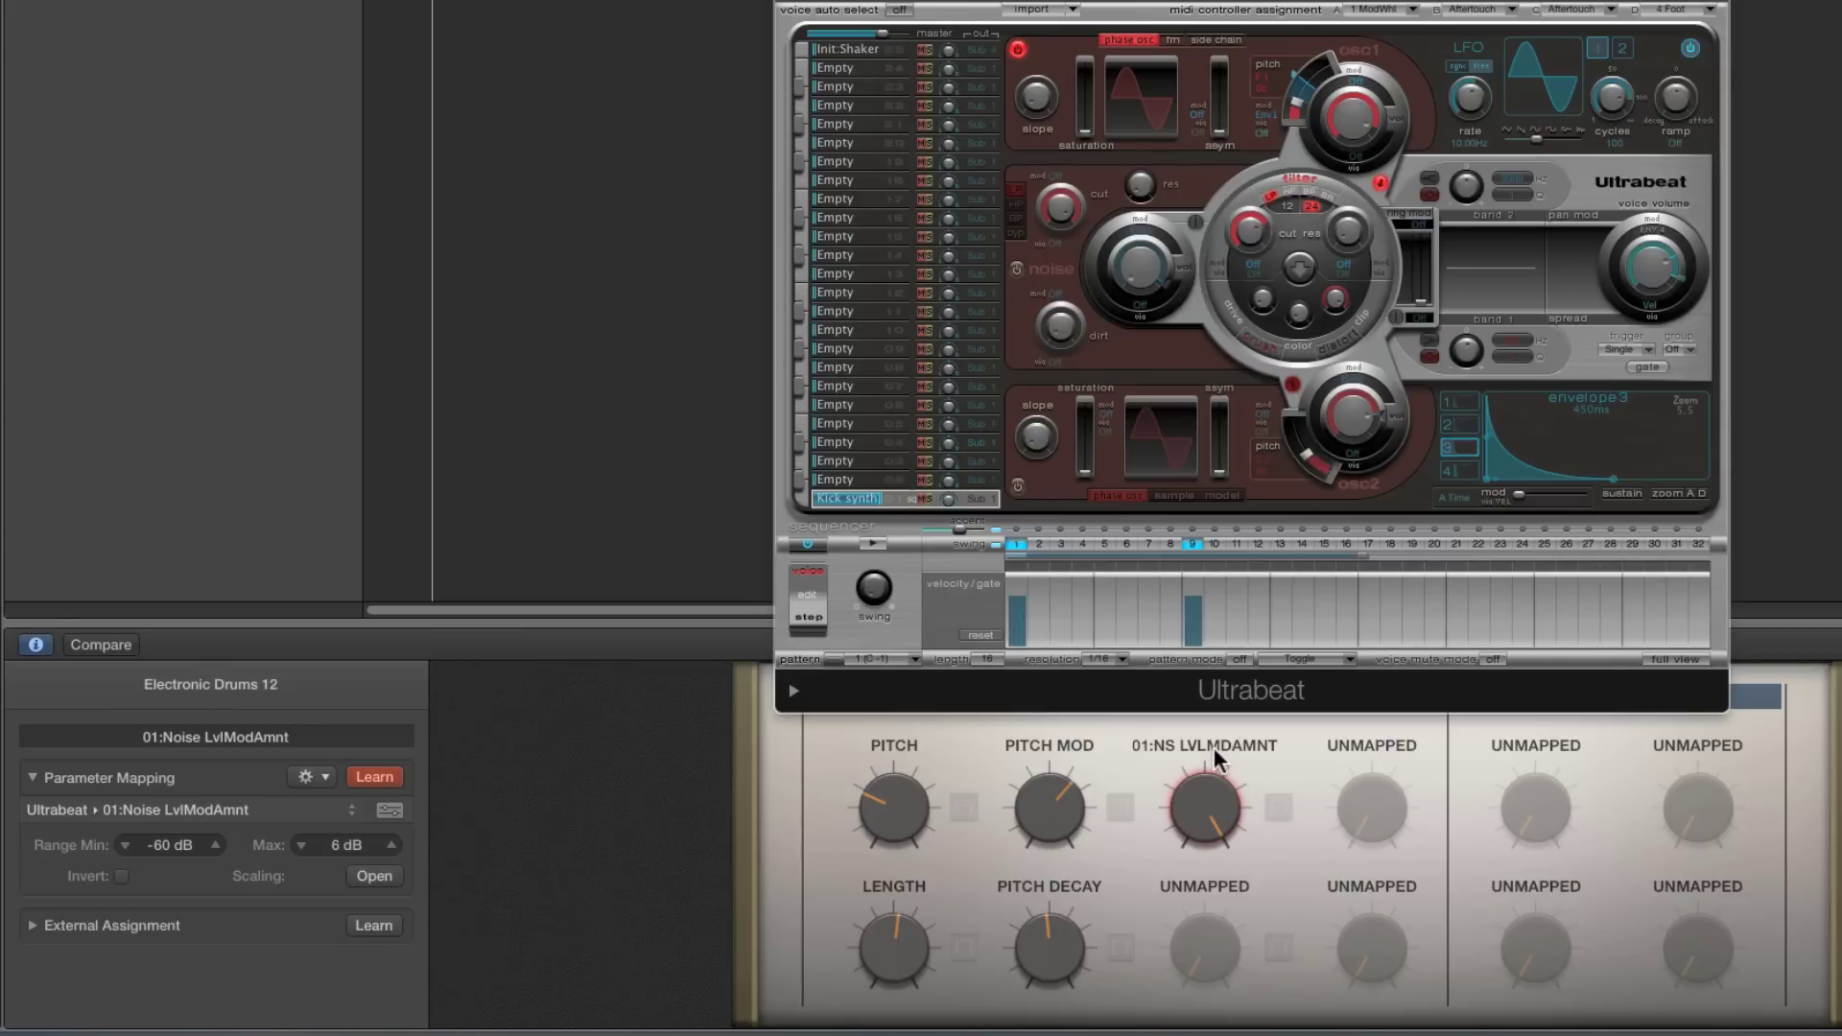
click(372, 775)
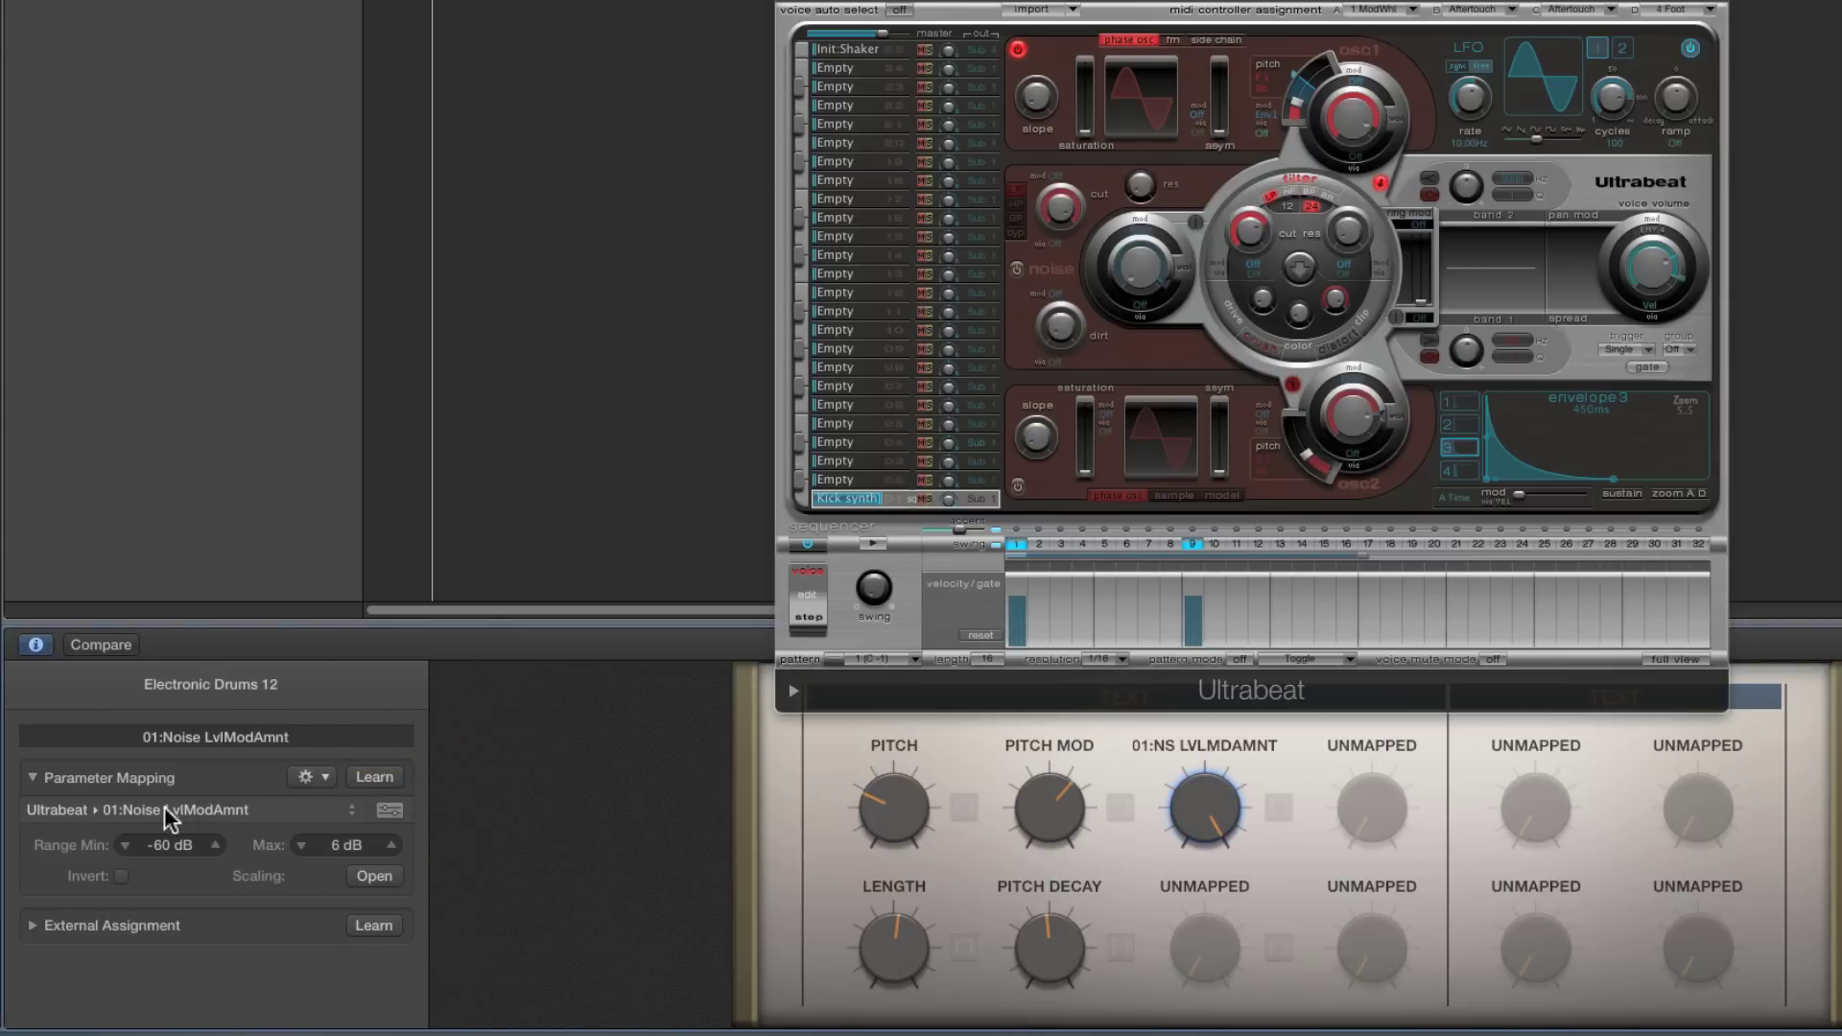
Rename the knob mapped to the noise level modulation amount as Noise level
click(202, 737)
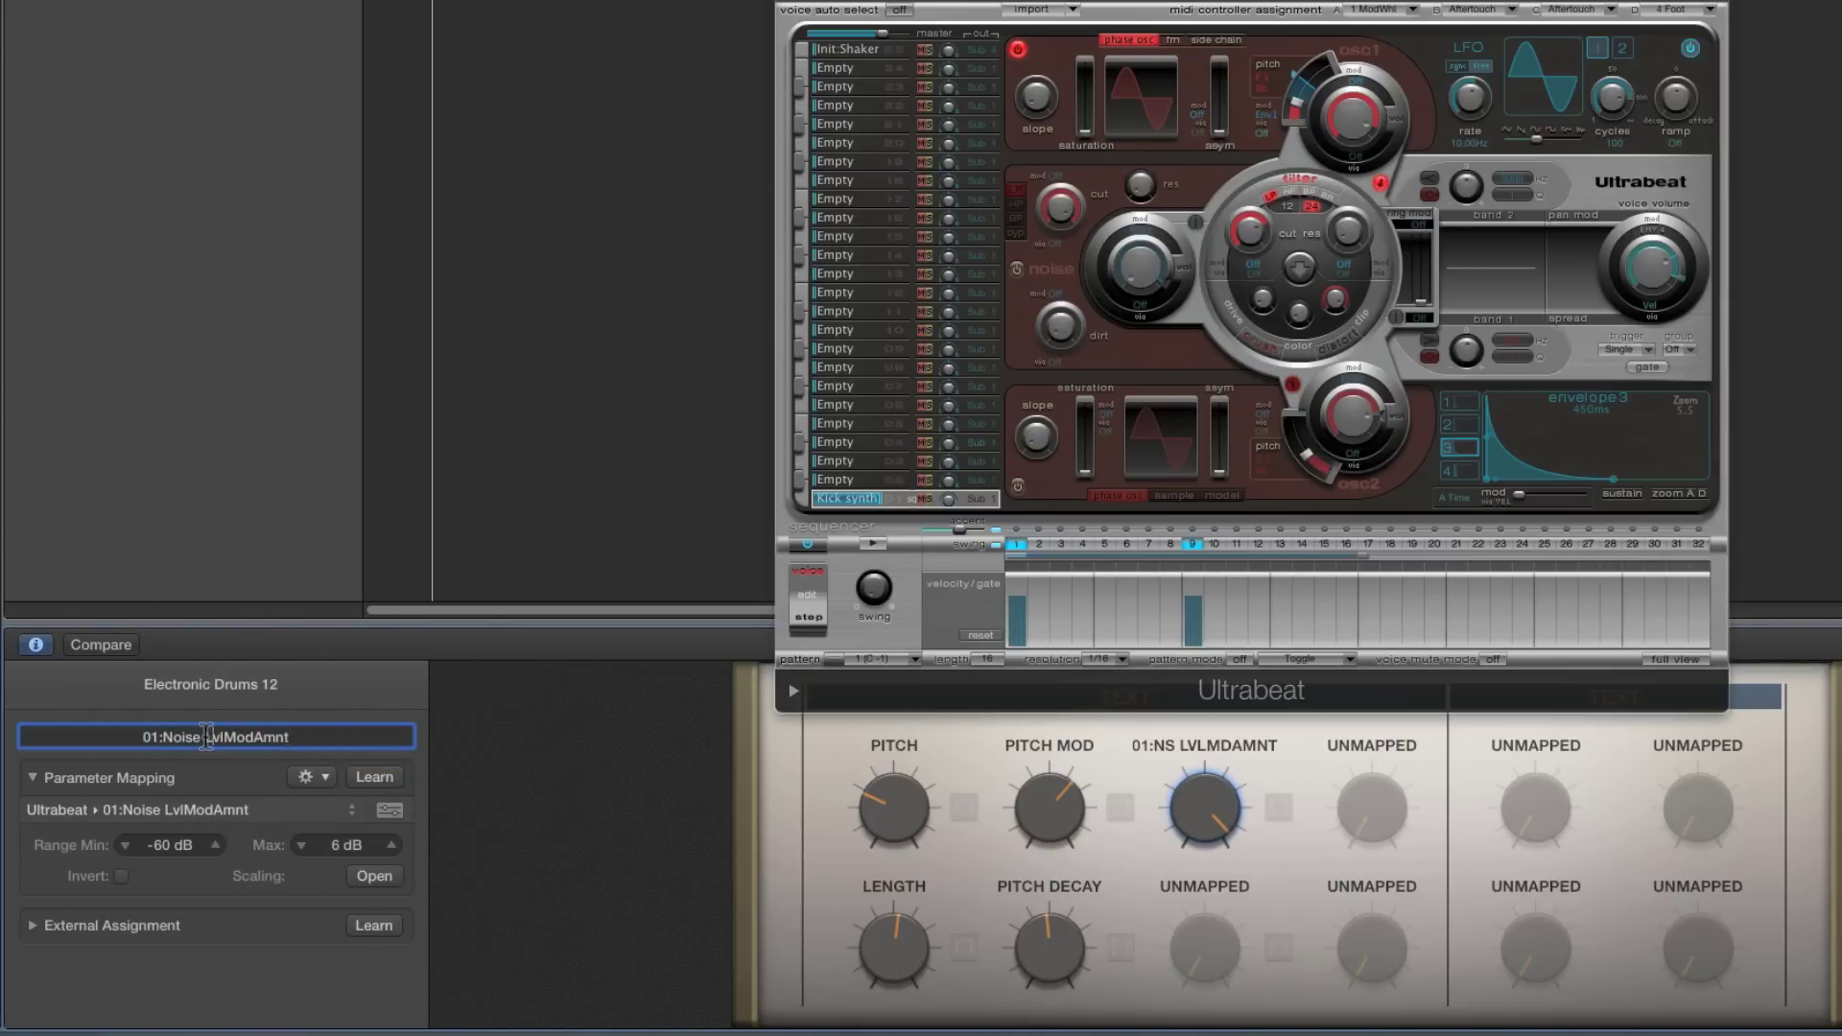
drag(207, 737, 411, 739)
text(level)
click(189, 737)
key(BackSpace)
key(BackSpace)
key(BackSpace)
key(Return)
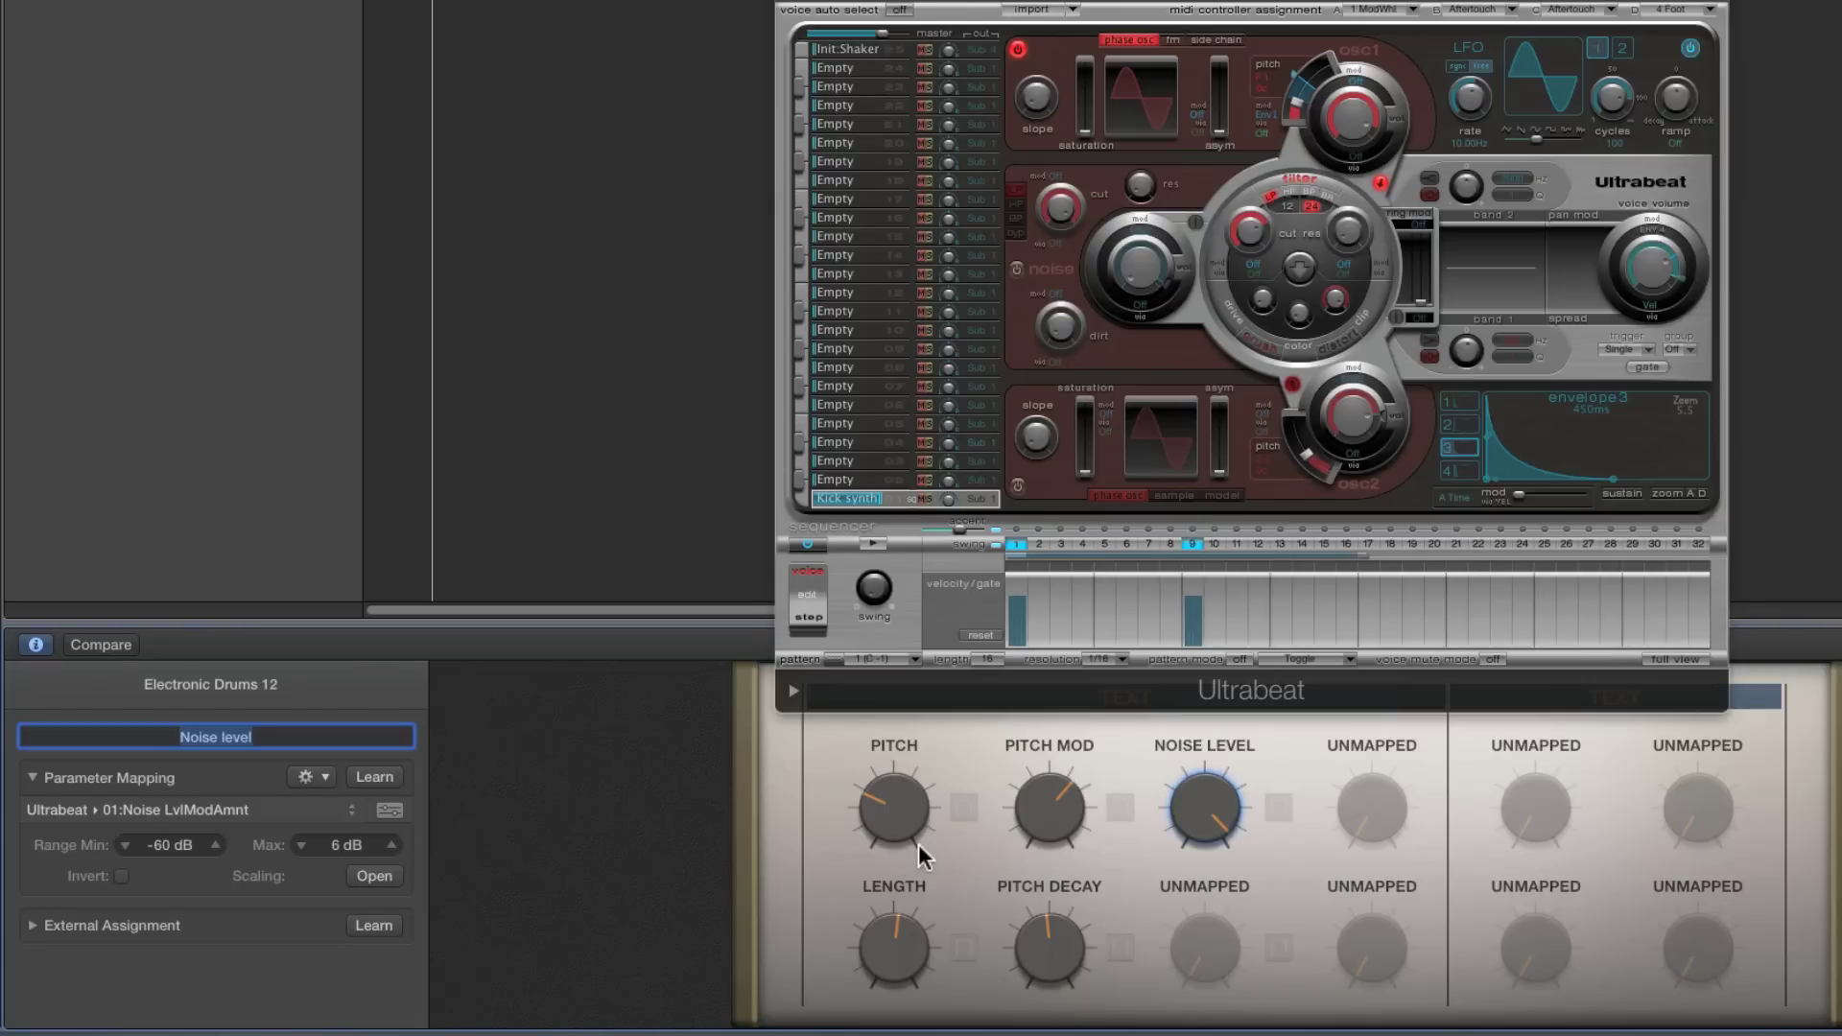
Switch on the noise generator, start the pattern and raise the Noise Level knob to its maximum
click(1016, 269)
click(872, 544)
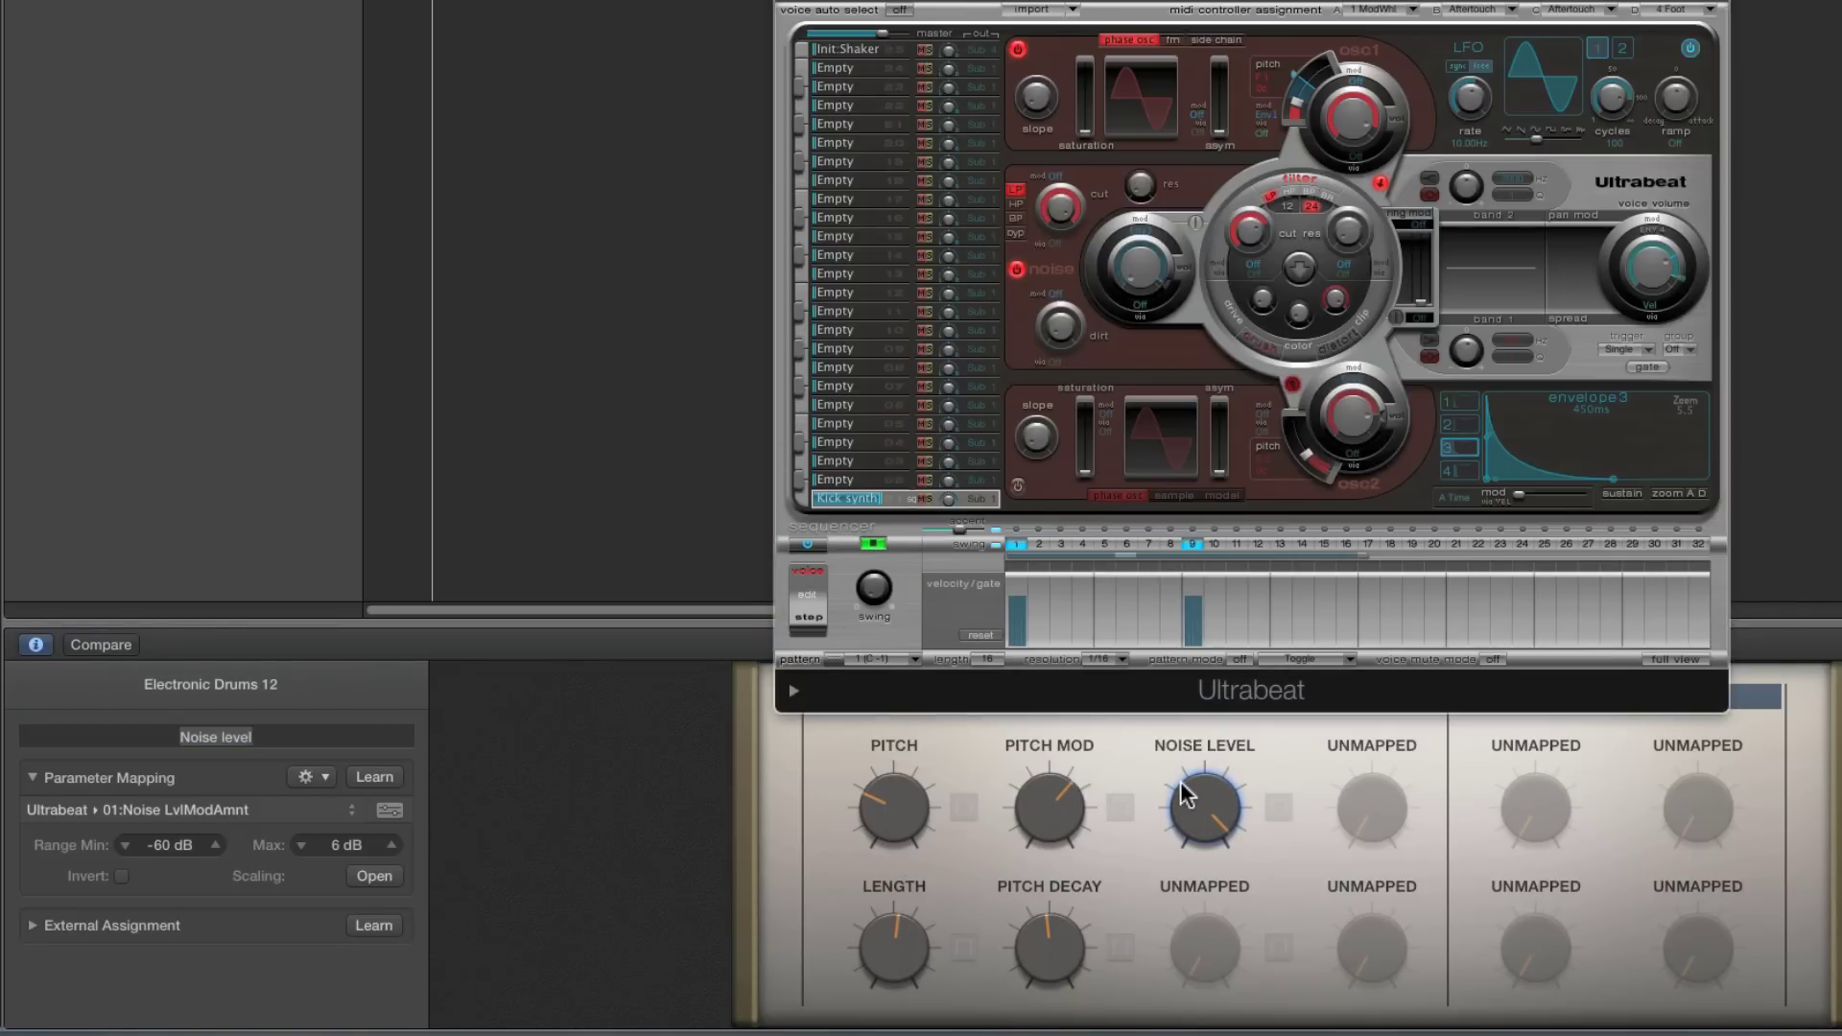
drag(1189, 791, 1205, 950)
Shorten envelope 3's decay to about 270 ms by ear and stop the pattern
click(880, 545)
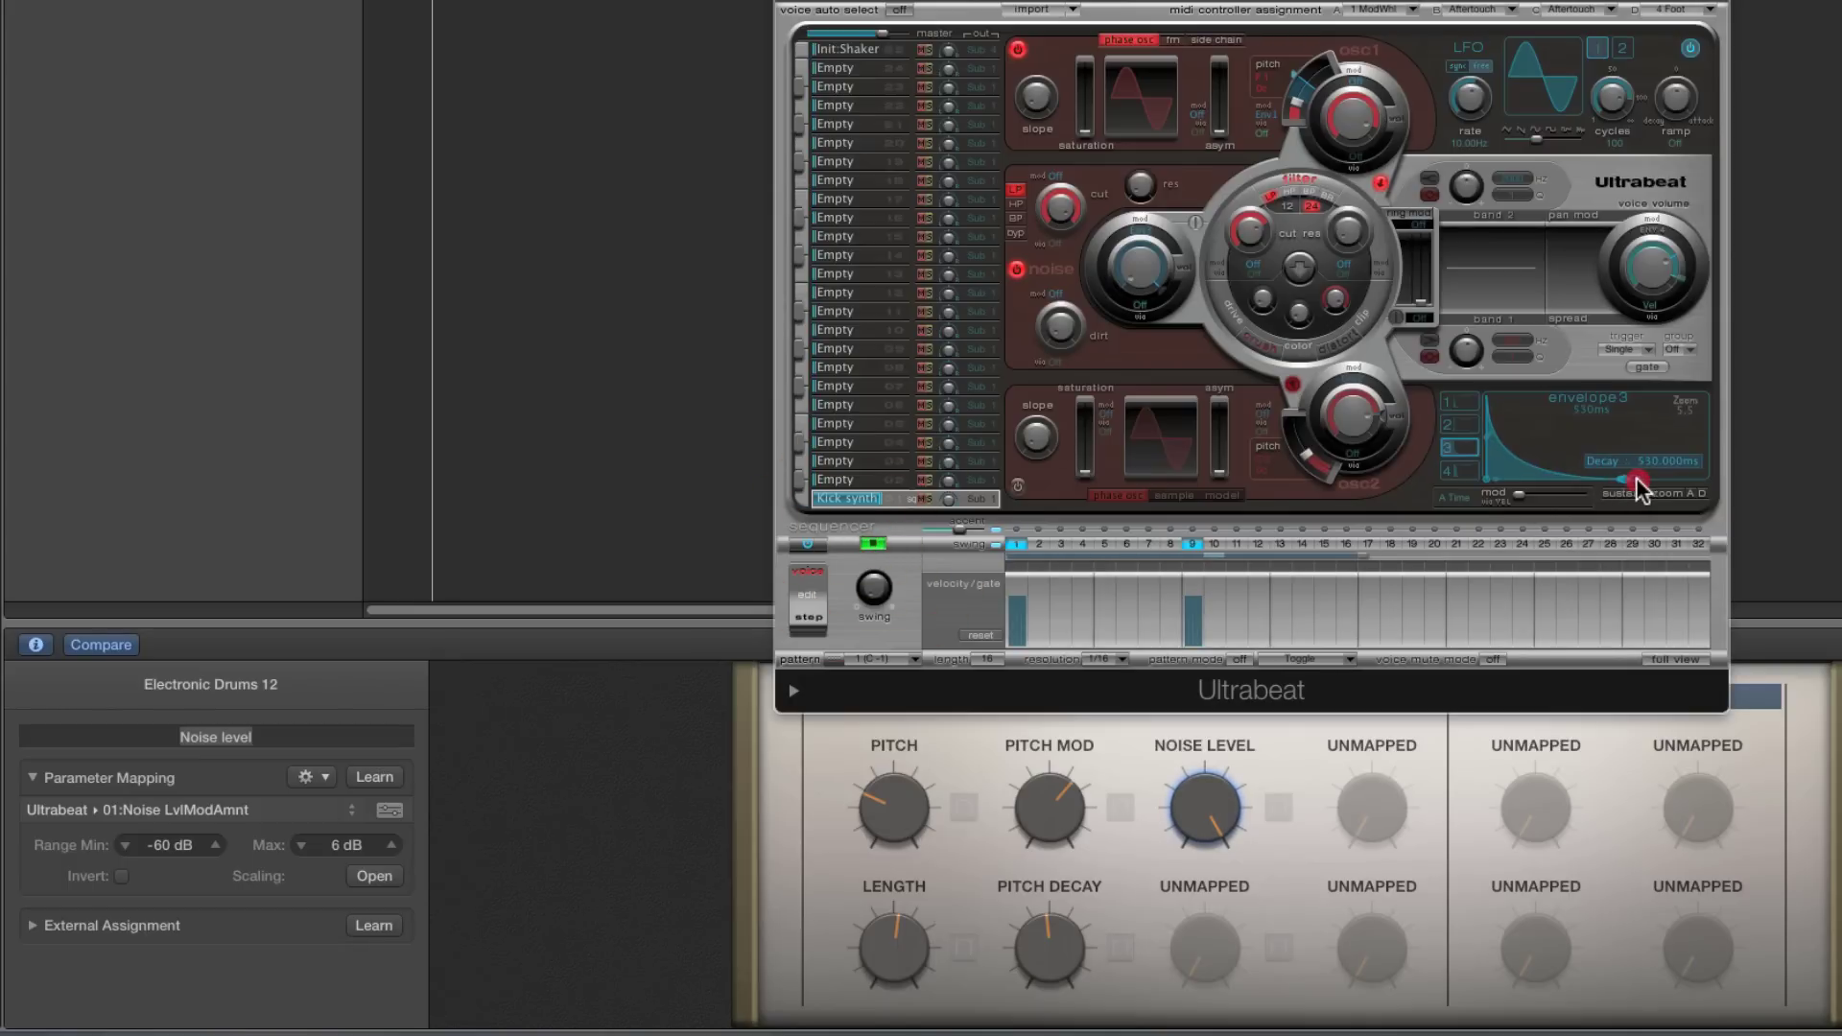
mouse_move(1614, 477)
mouse_down()
mouse_move(1700, 476)
mouse_move(1587, 490)
mouse_up()
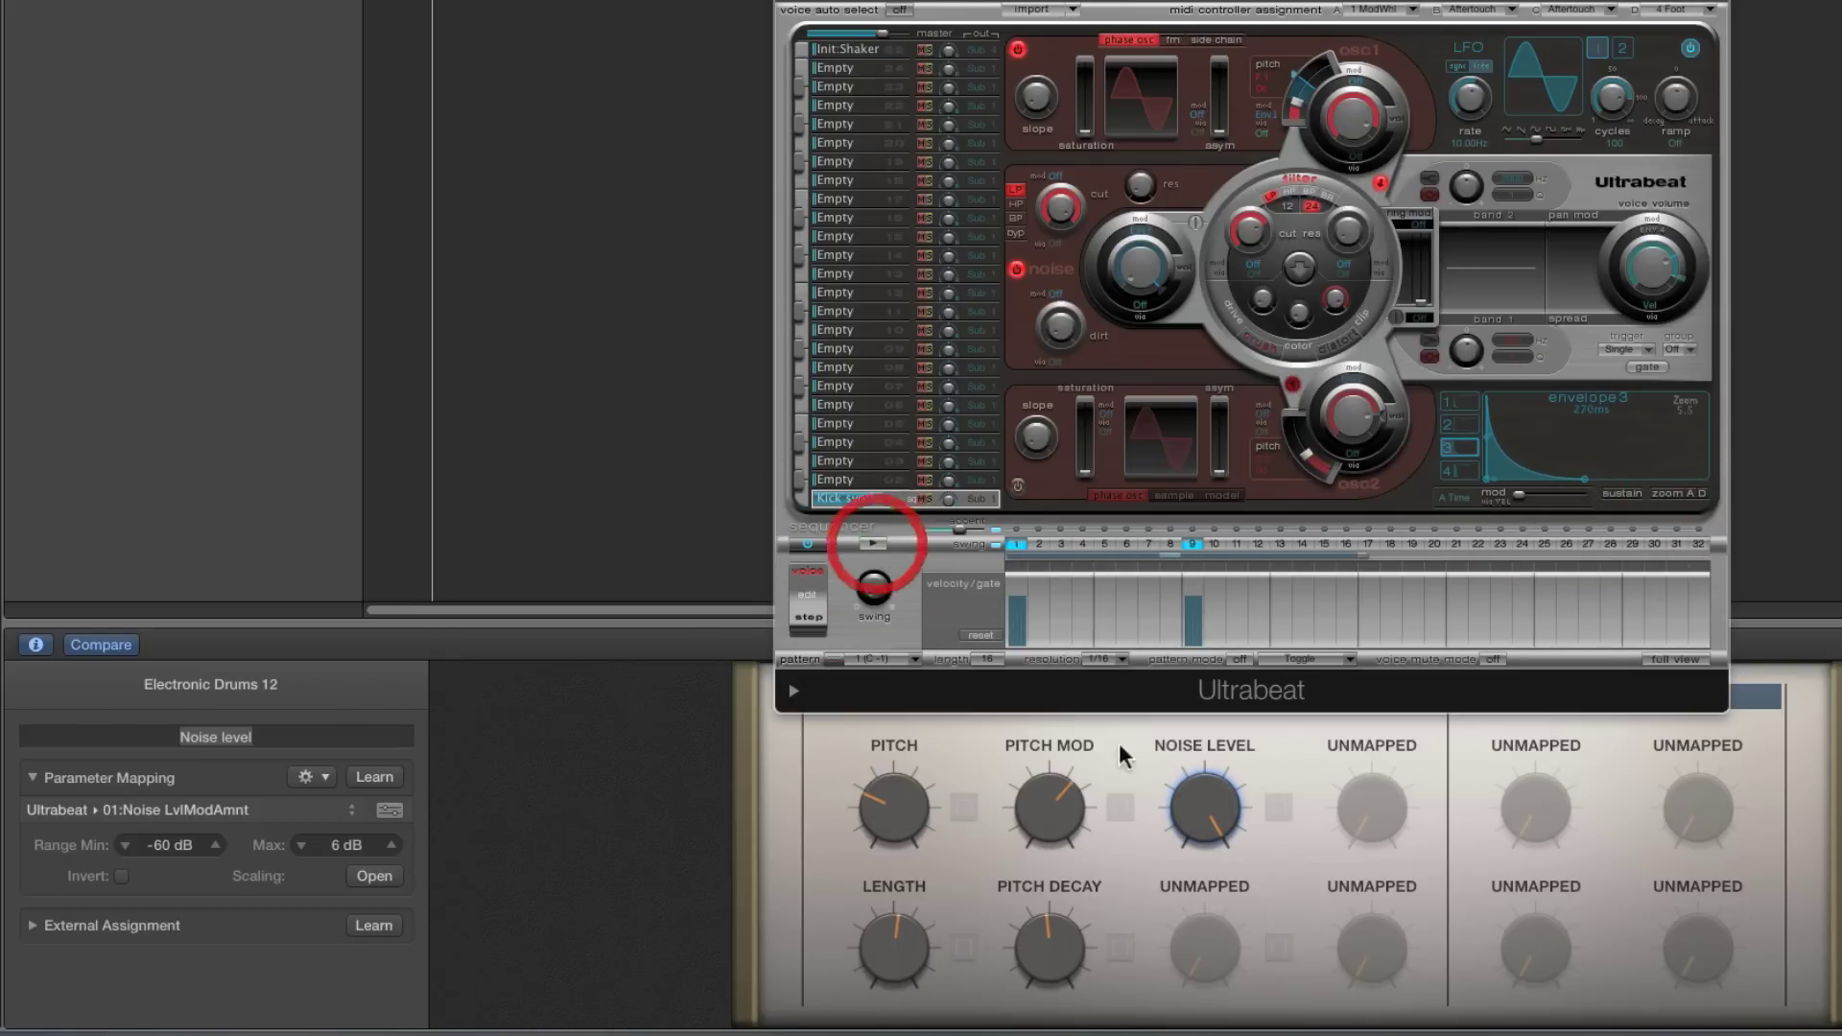
Map envelope 3's decay to the unmapped knob below Noise Level and end parameter learning
click(1201, 956)
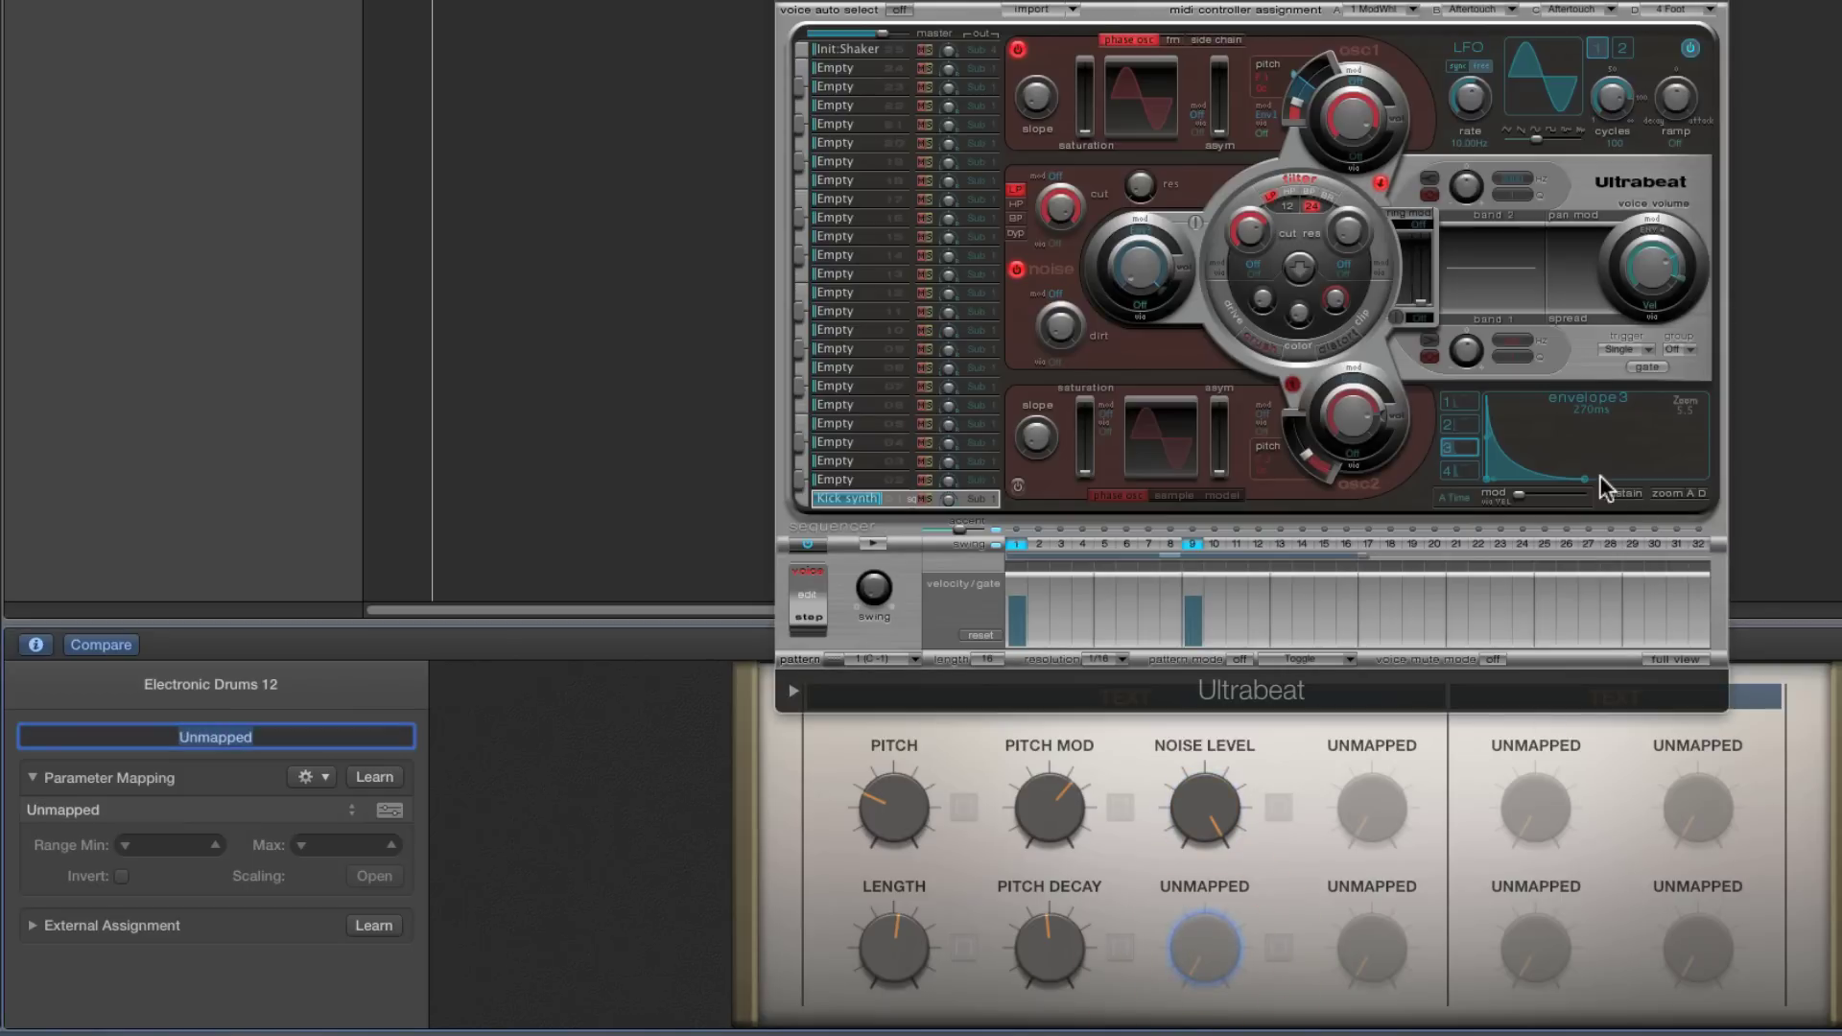
mouse_move(1585, 473)
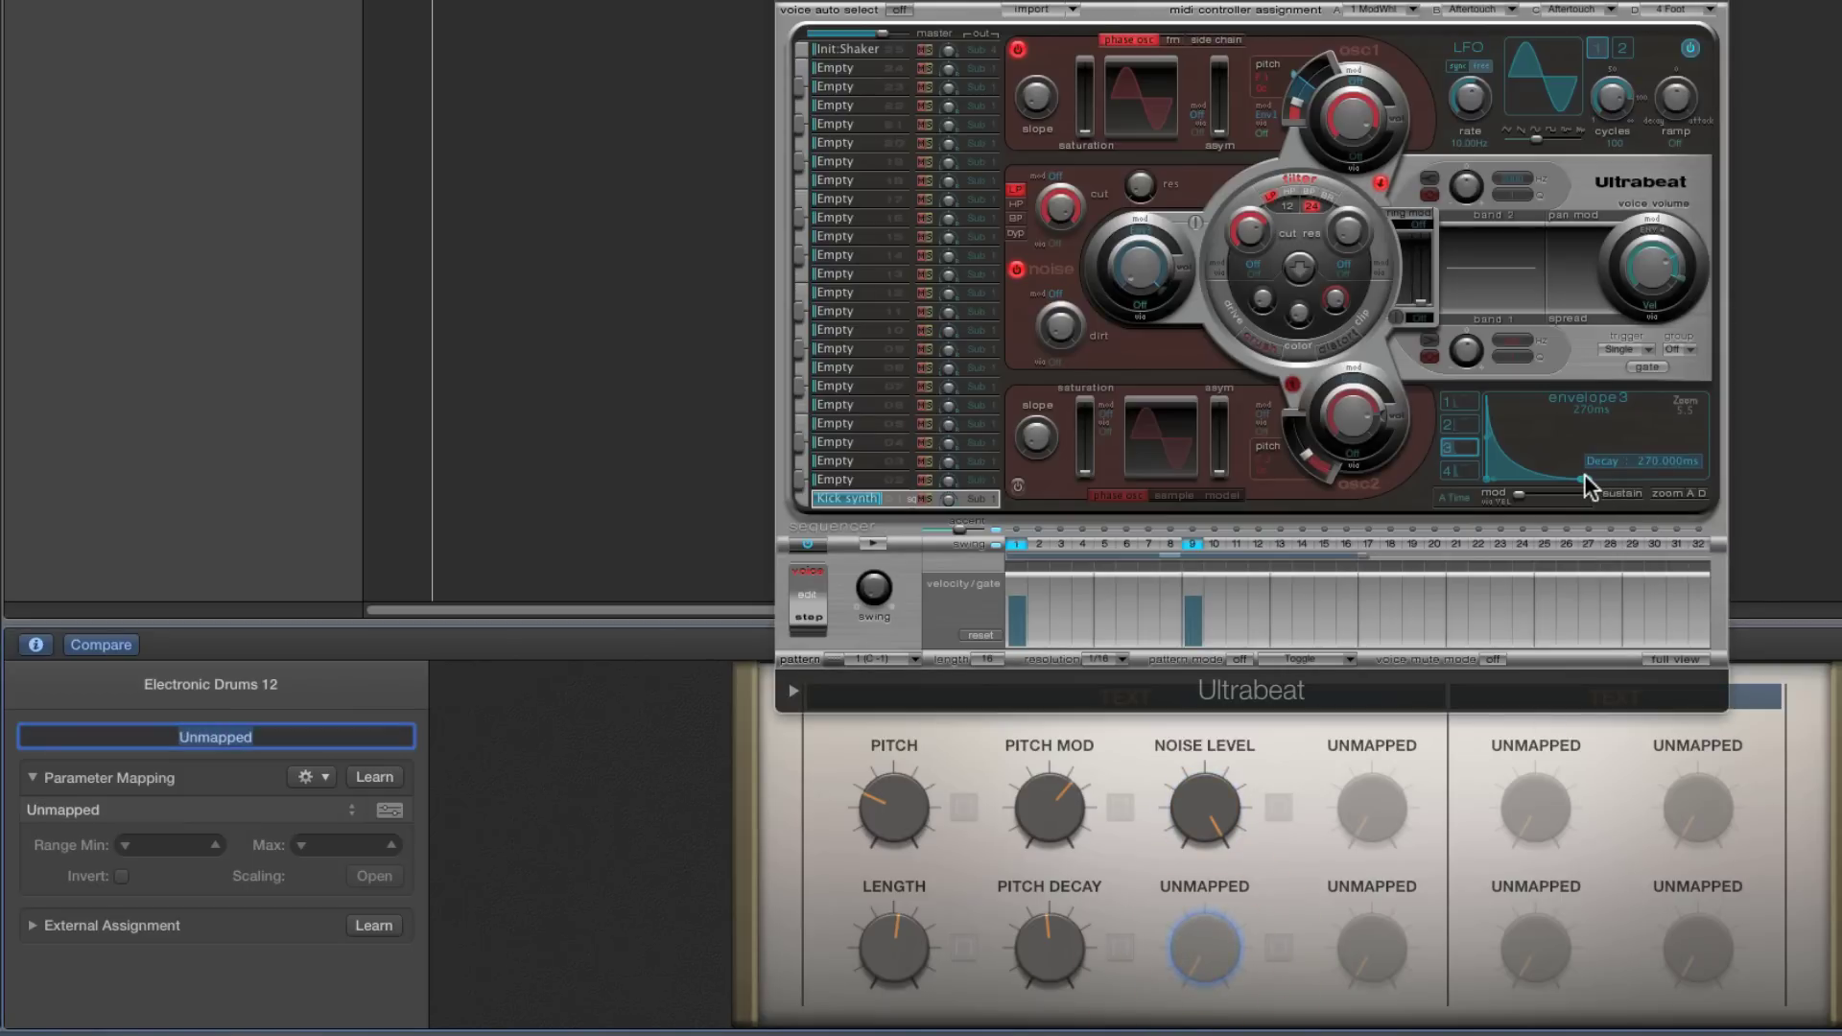
click(1193, 934)
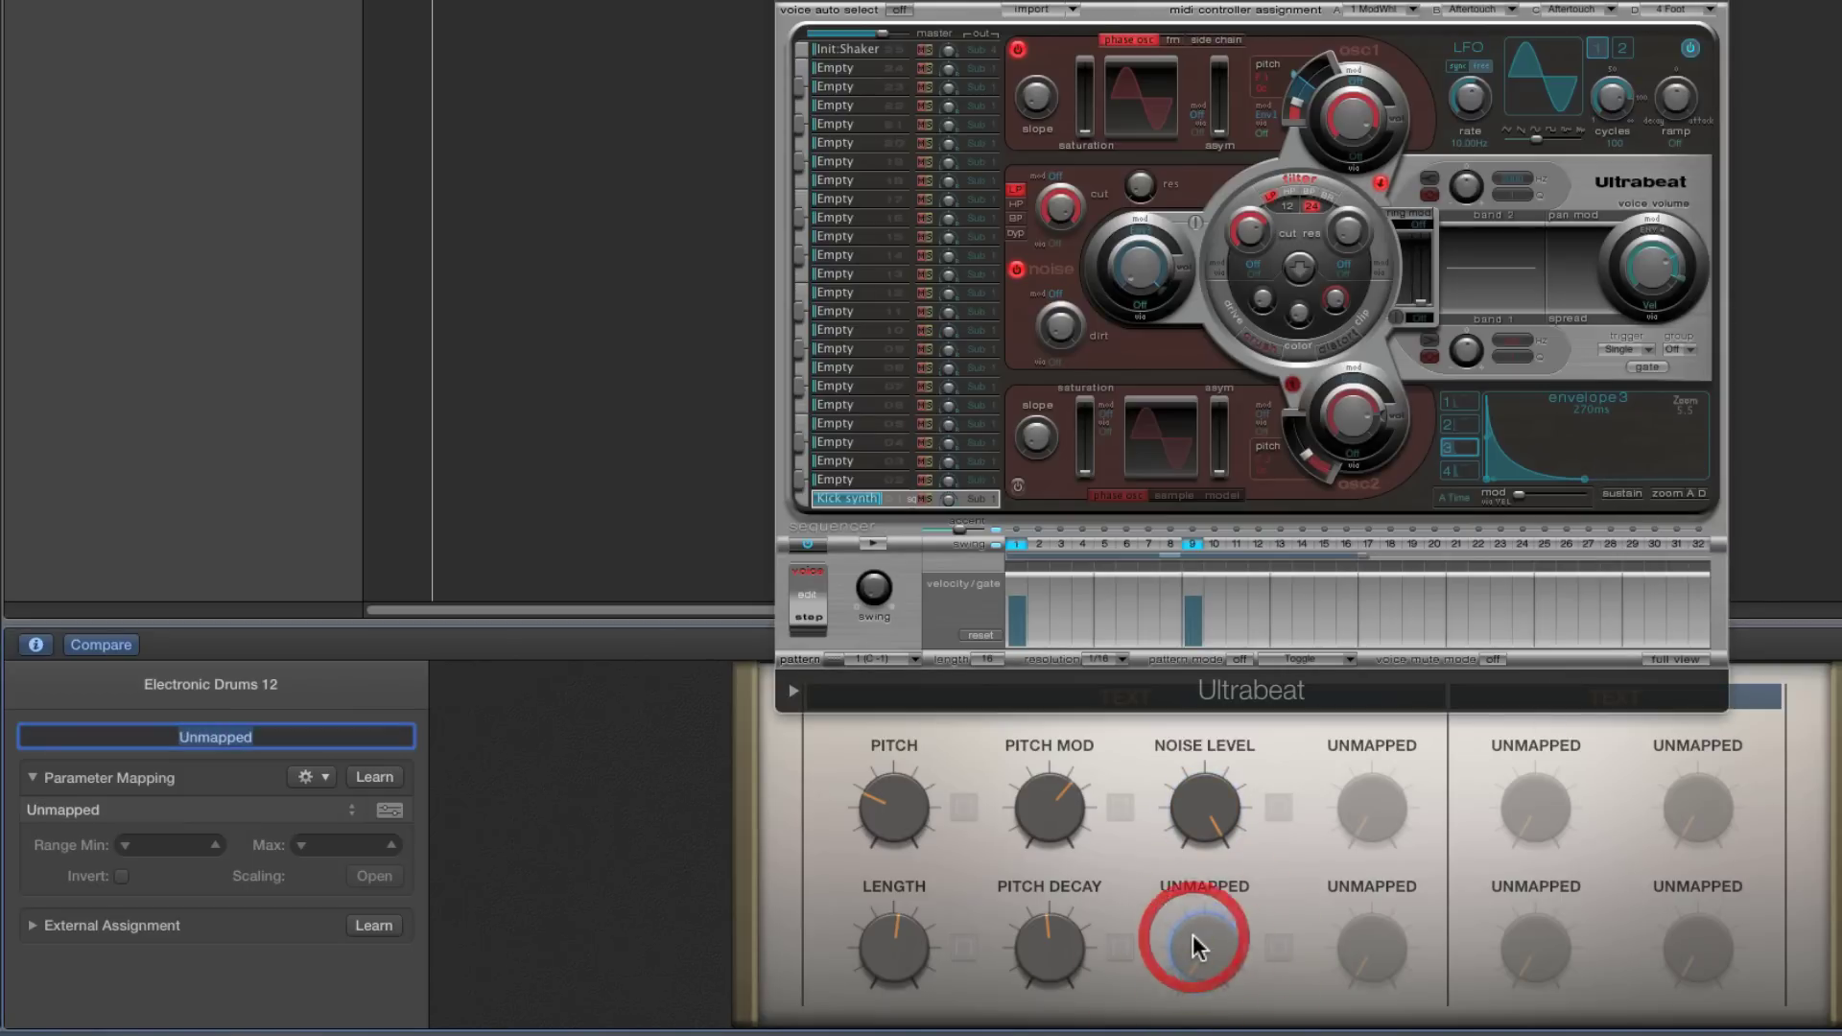
click(372, 775)
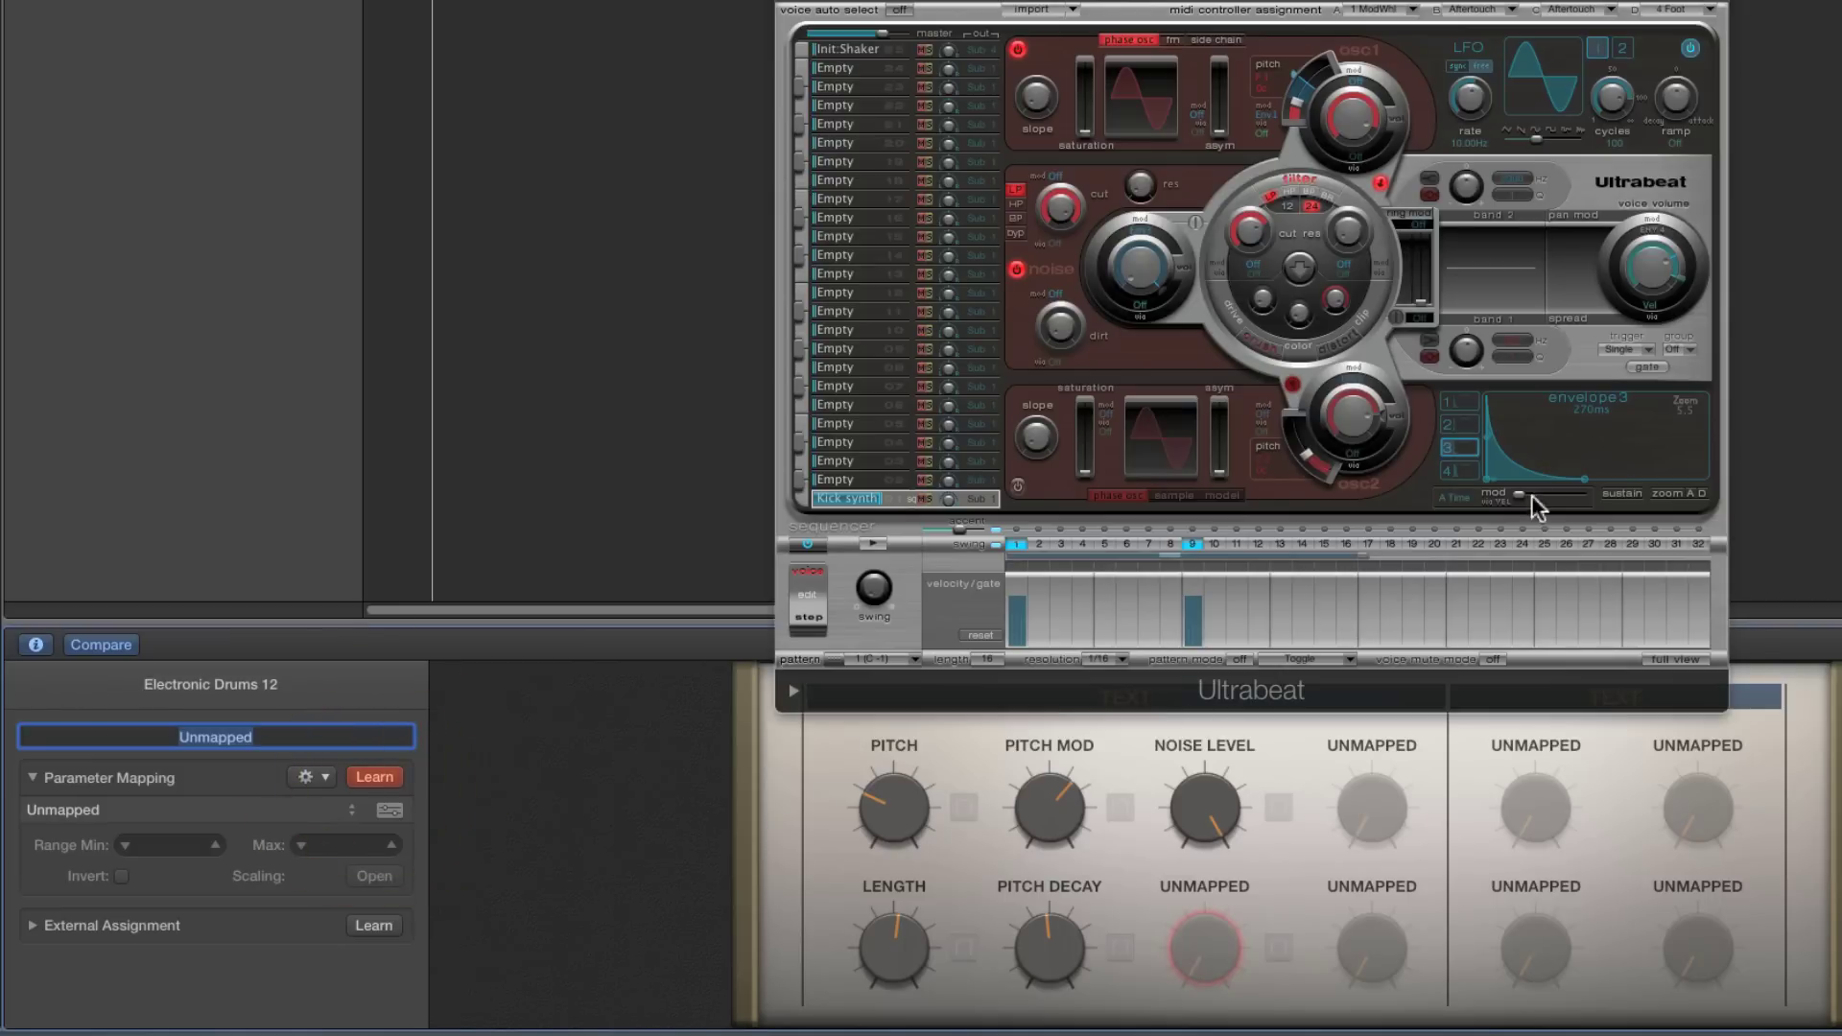
click(1583, 480)
drag(1588, 486, 1592, 485)
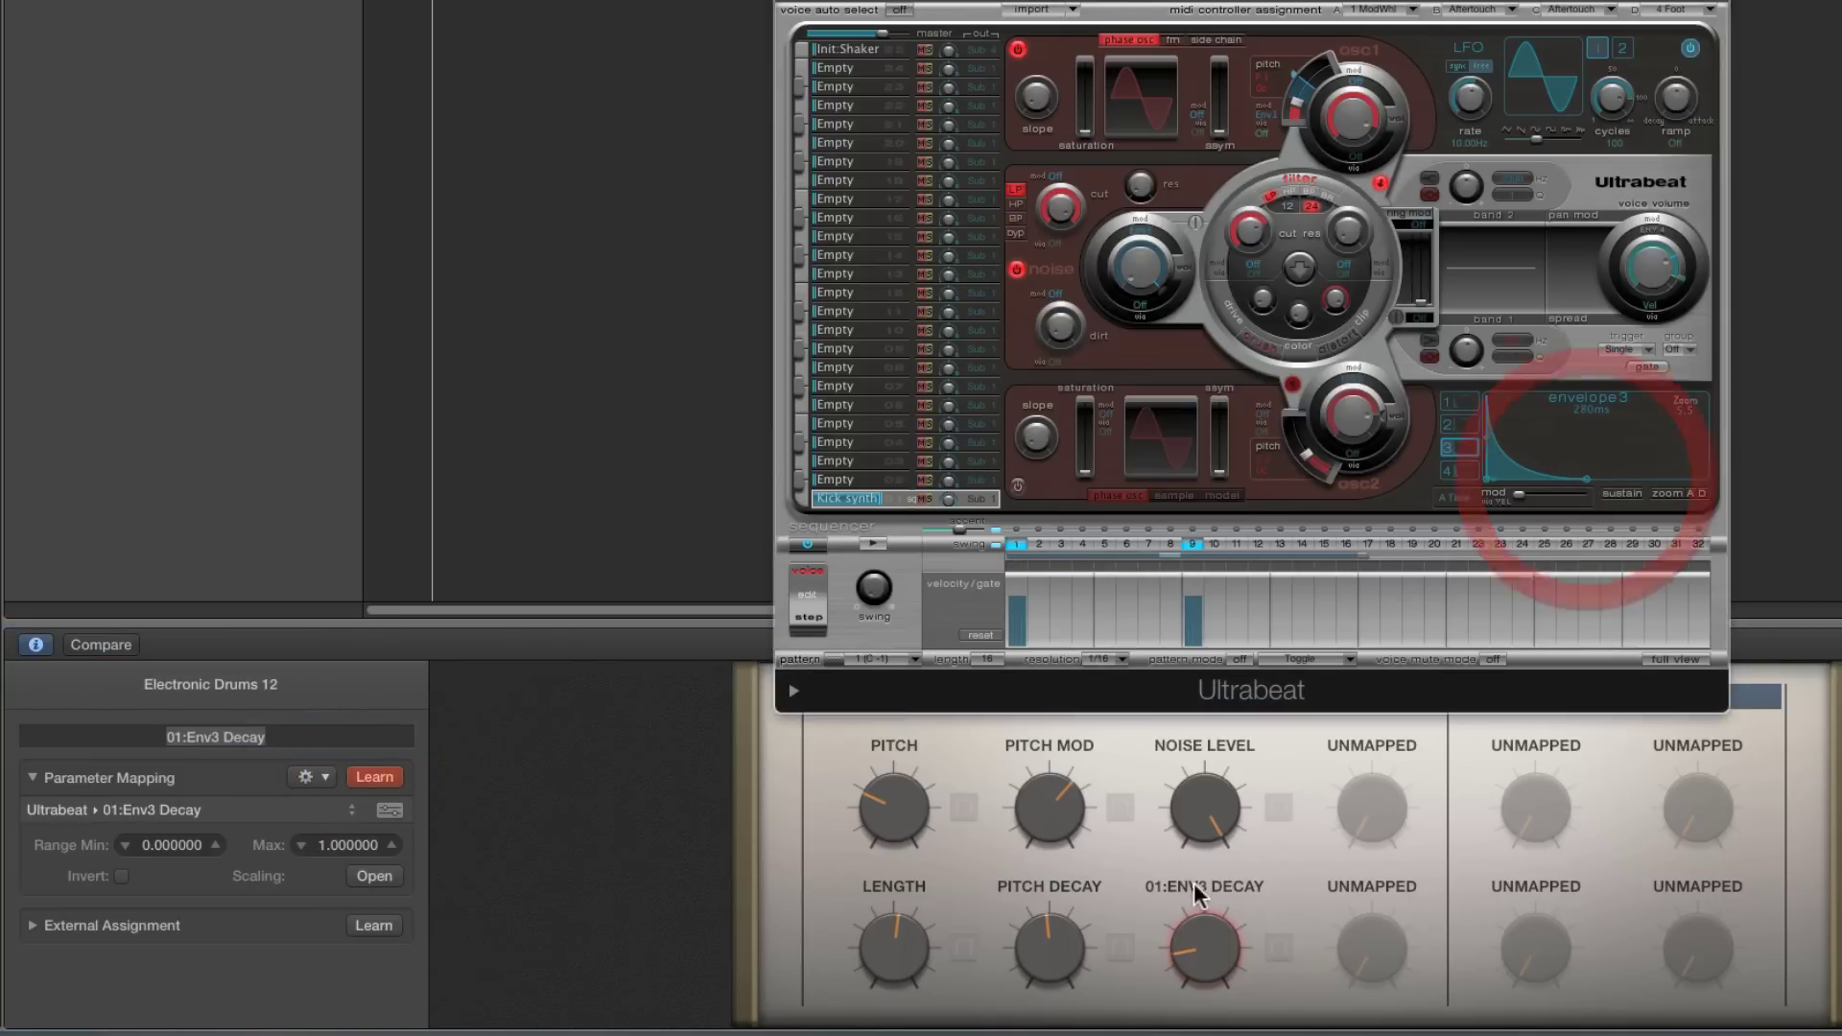
click(388, 779)
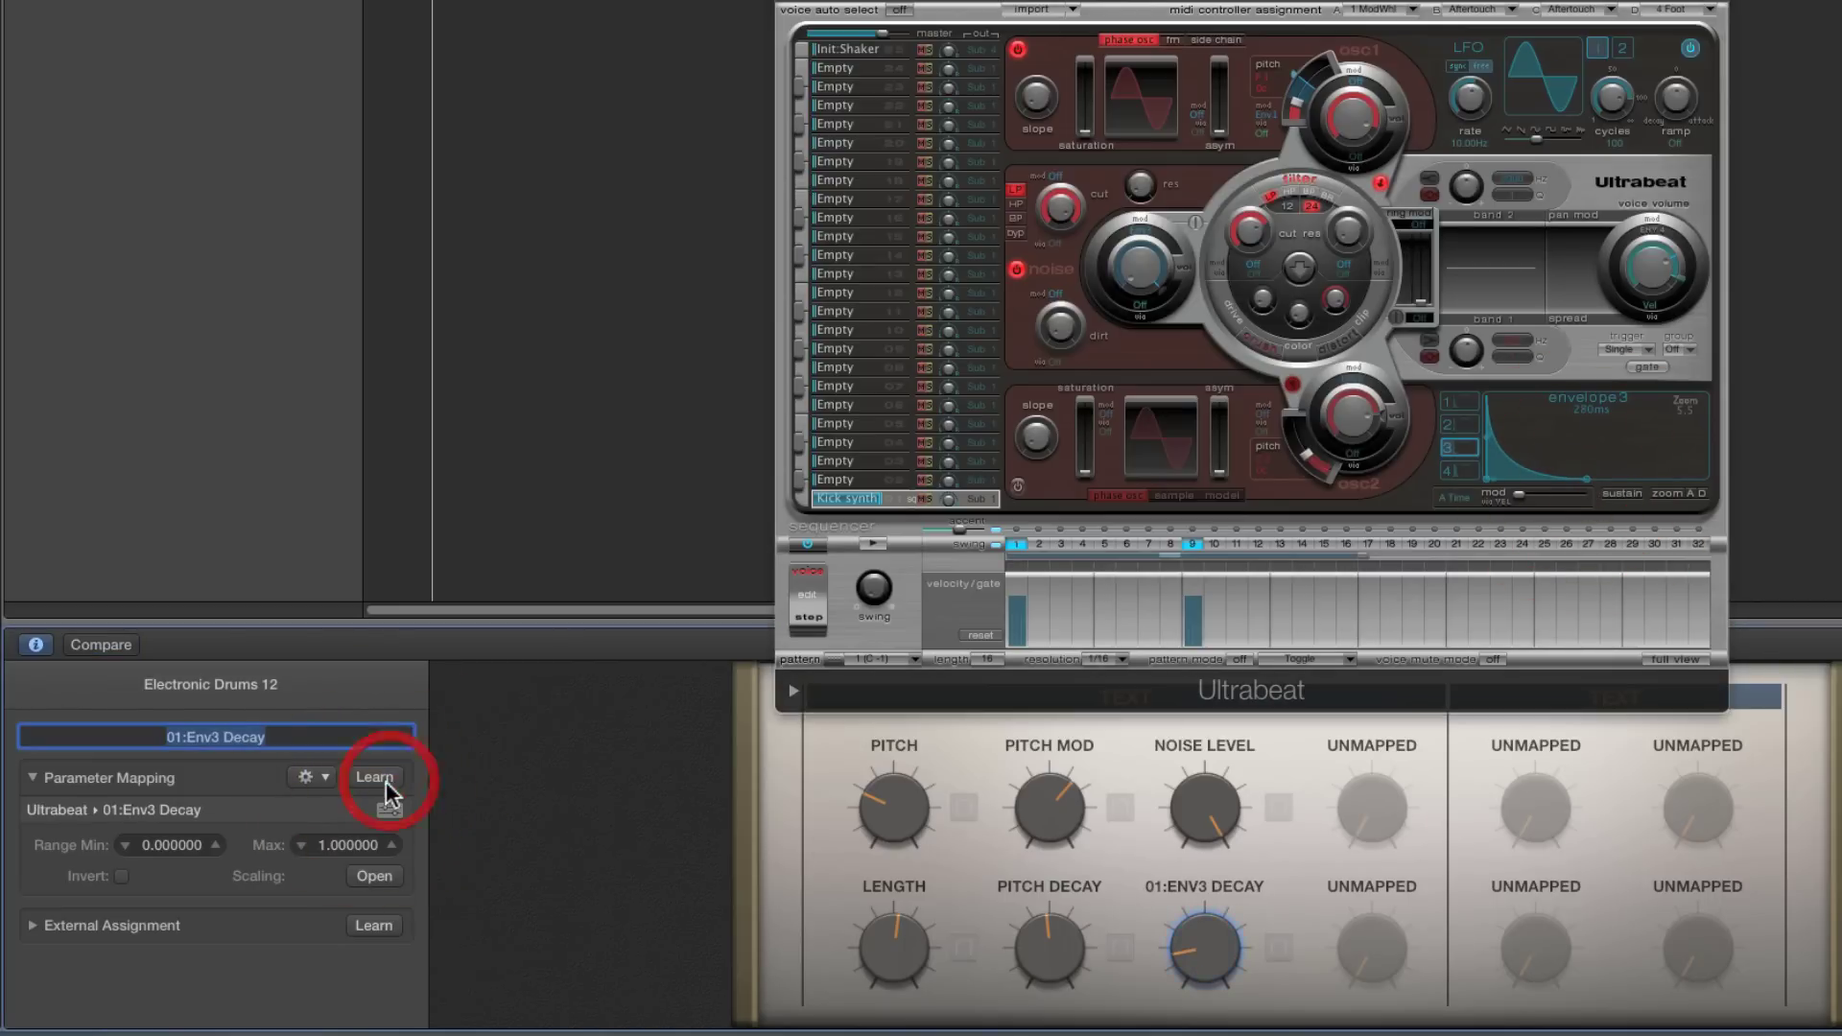
Rename the knob mapped to envelope 3's decay as Noise Decay
click(199, 809)
double_click(230, 740)
click(228, 740)
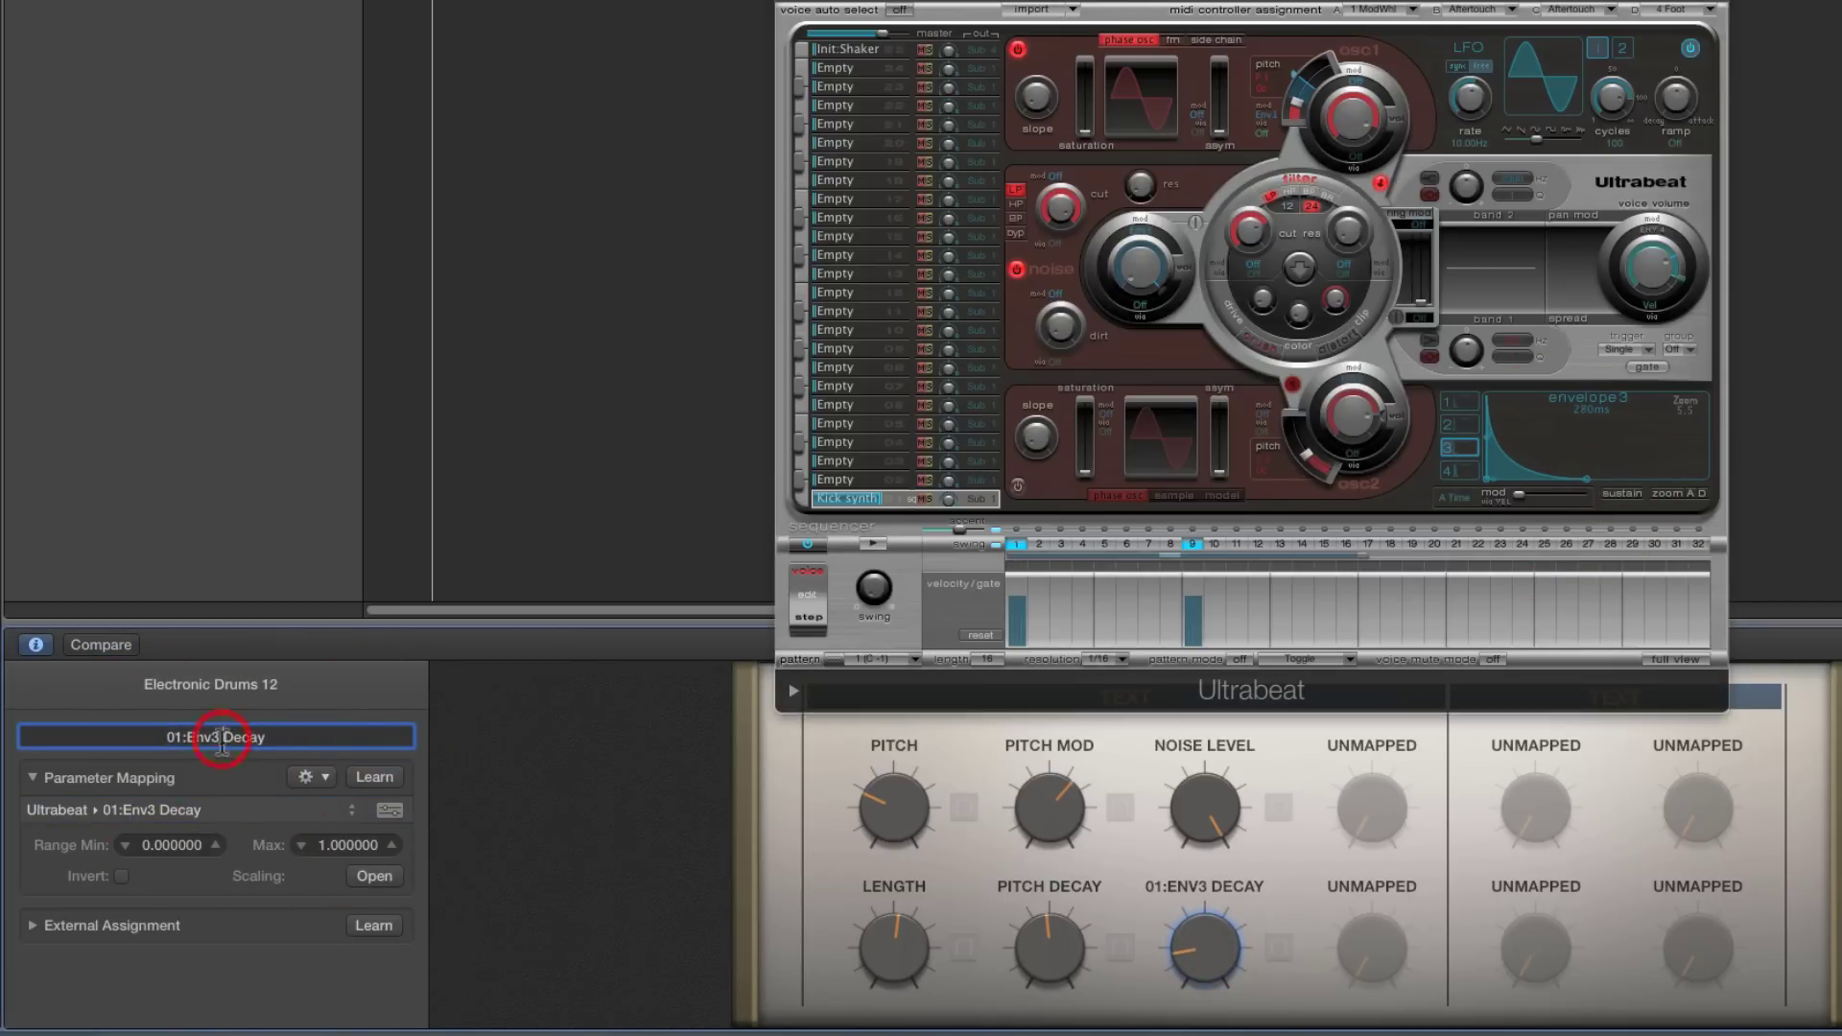
key(BackSpace)
key(BackSpace)
key(BackSpace)
key(BackSpace)
key(BackSpace)
key(BackSpace)
key(BackSpace)
key(BackSpace)
text(Noise)
key(Return)
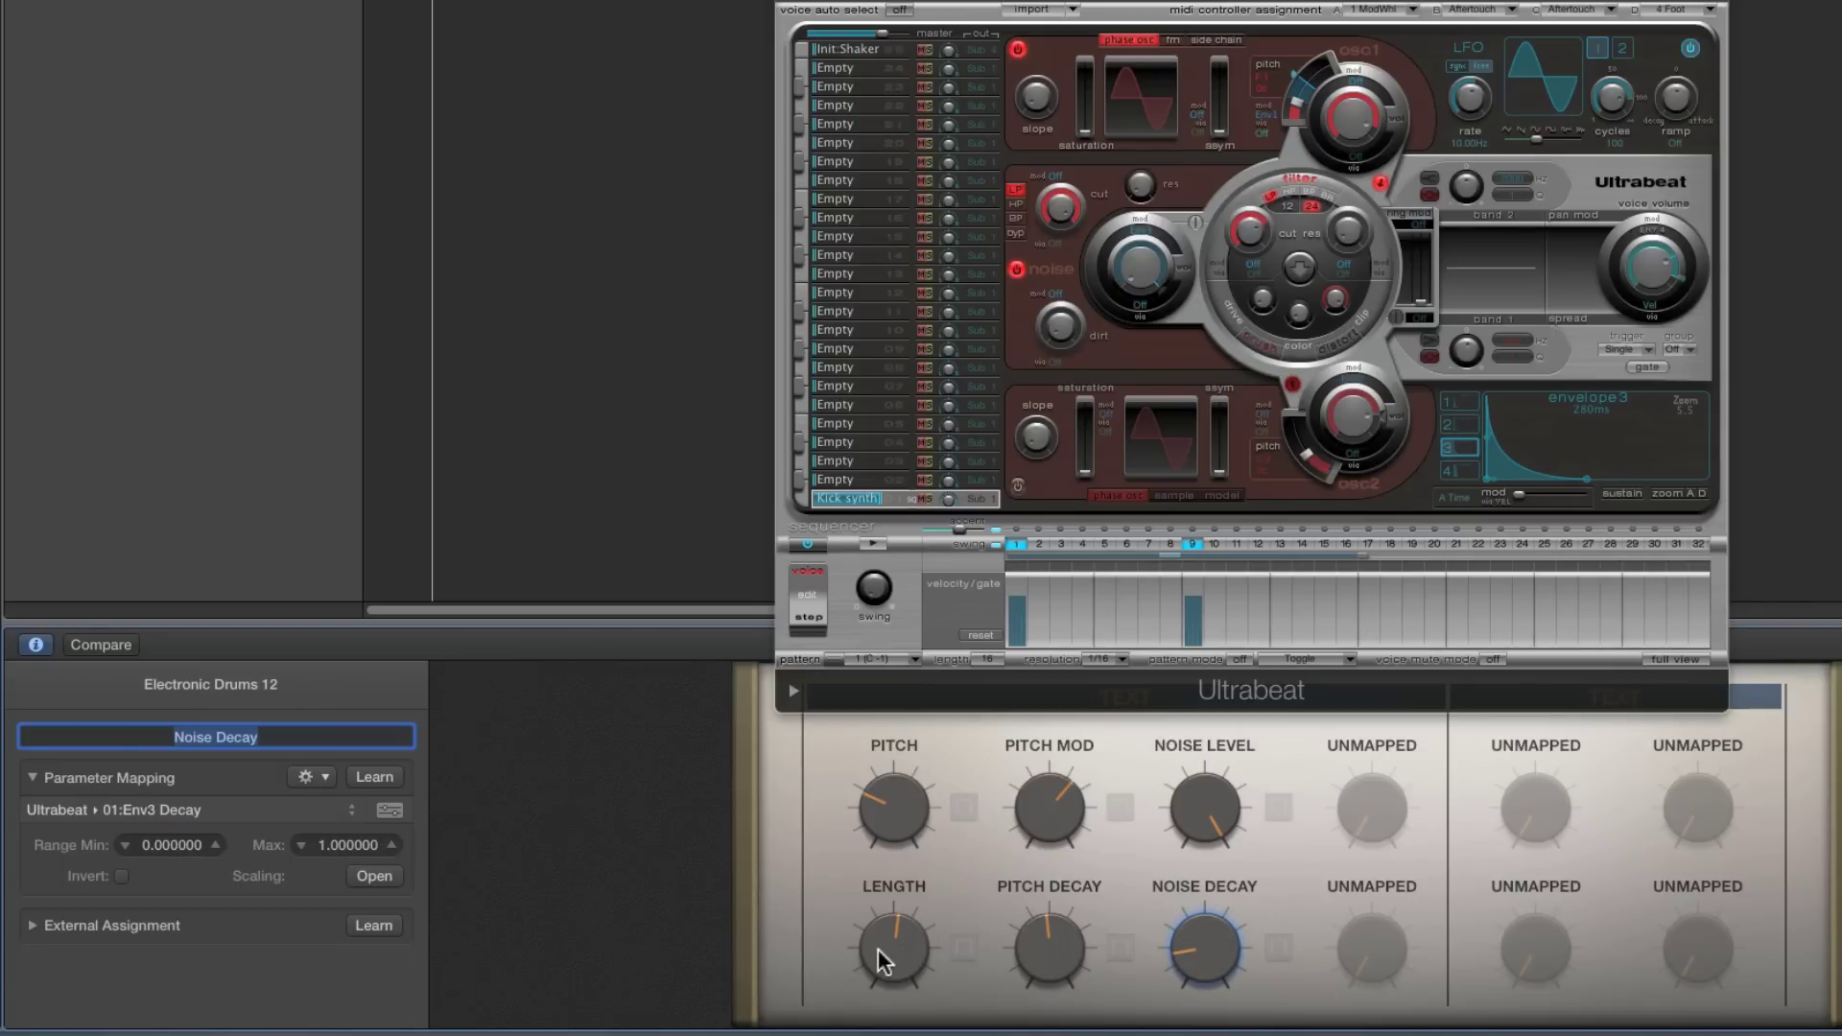
Set Noise Decay's range maximum to 0.1 and audition the knob up to about 0.045 with the pattern playing
click(328, 846)
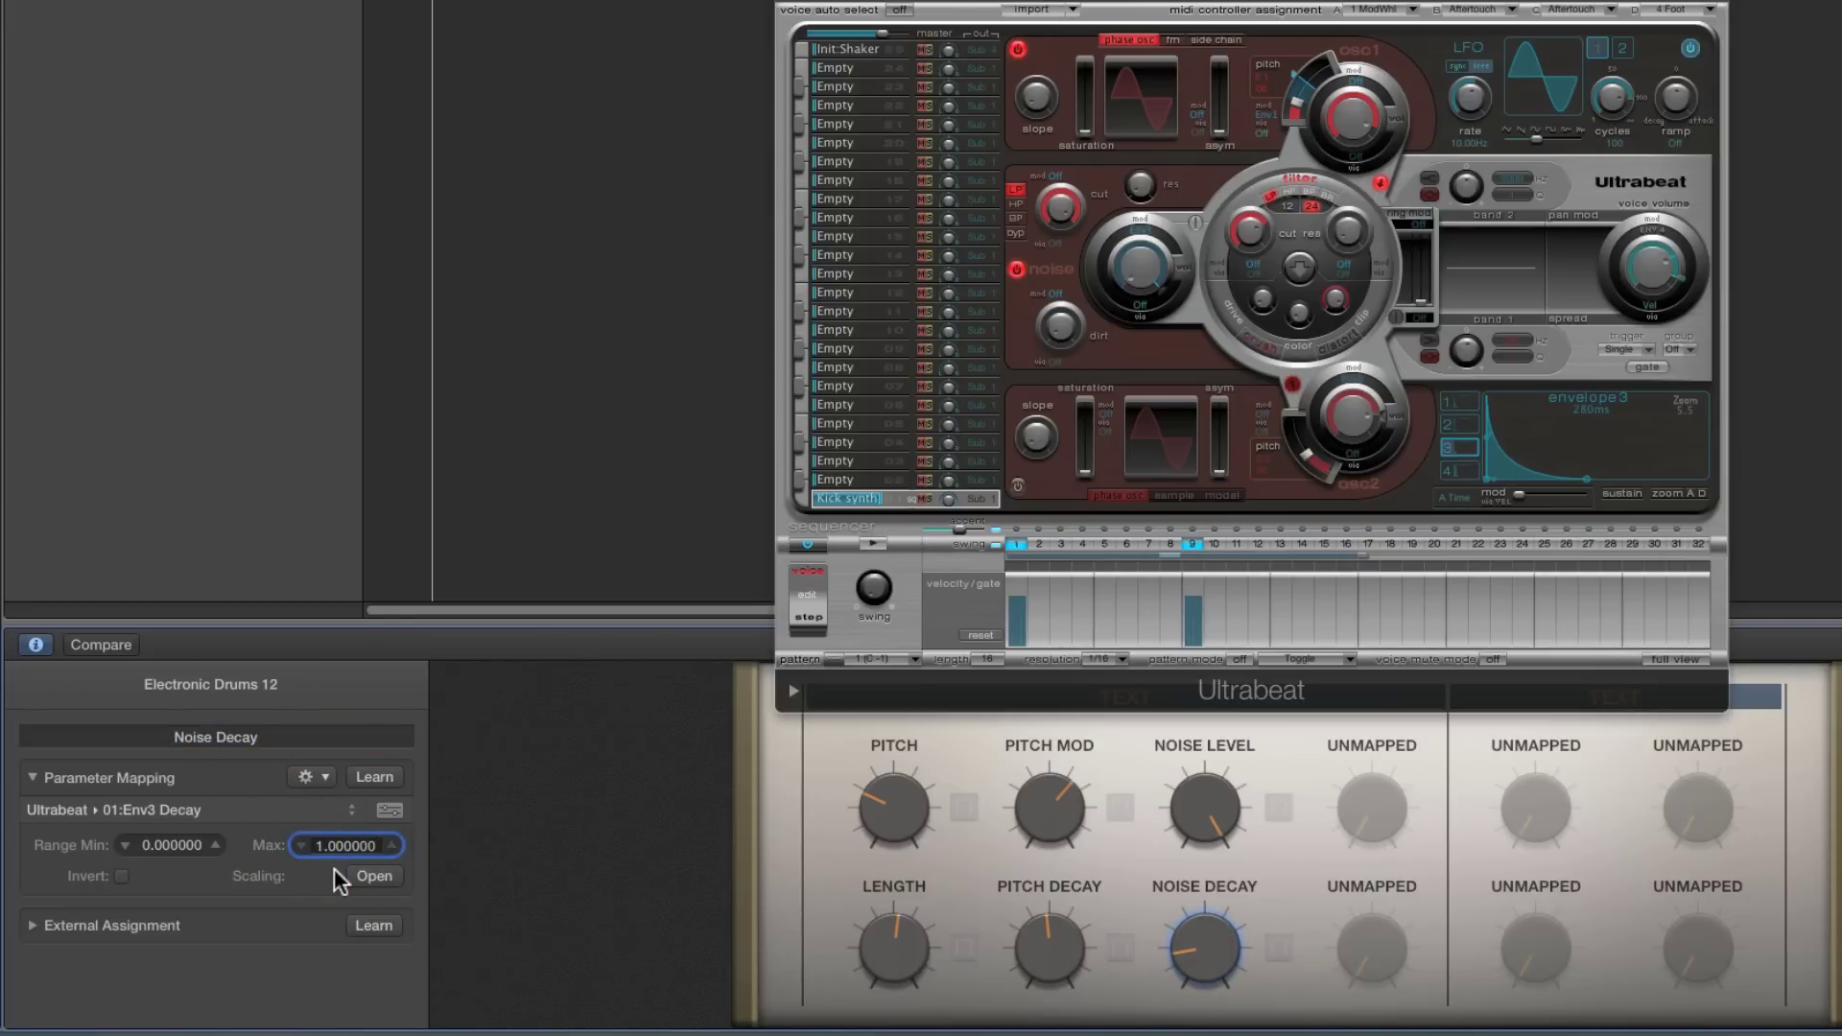
key(BackSpace)
text(0.1)
key(Return)
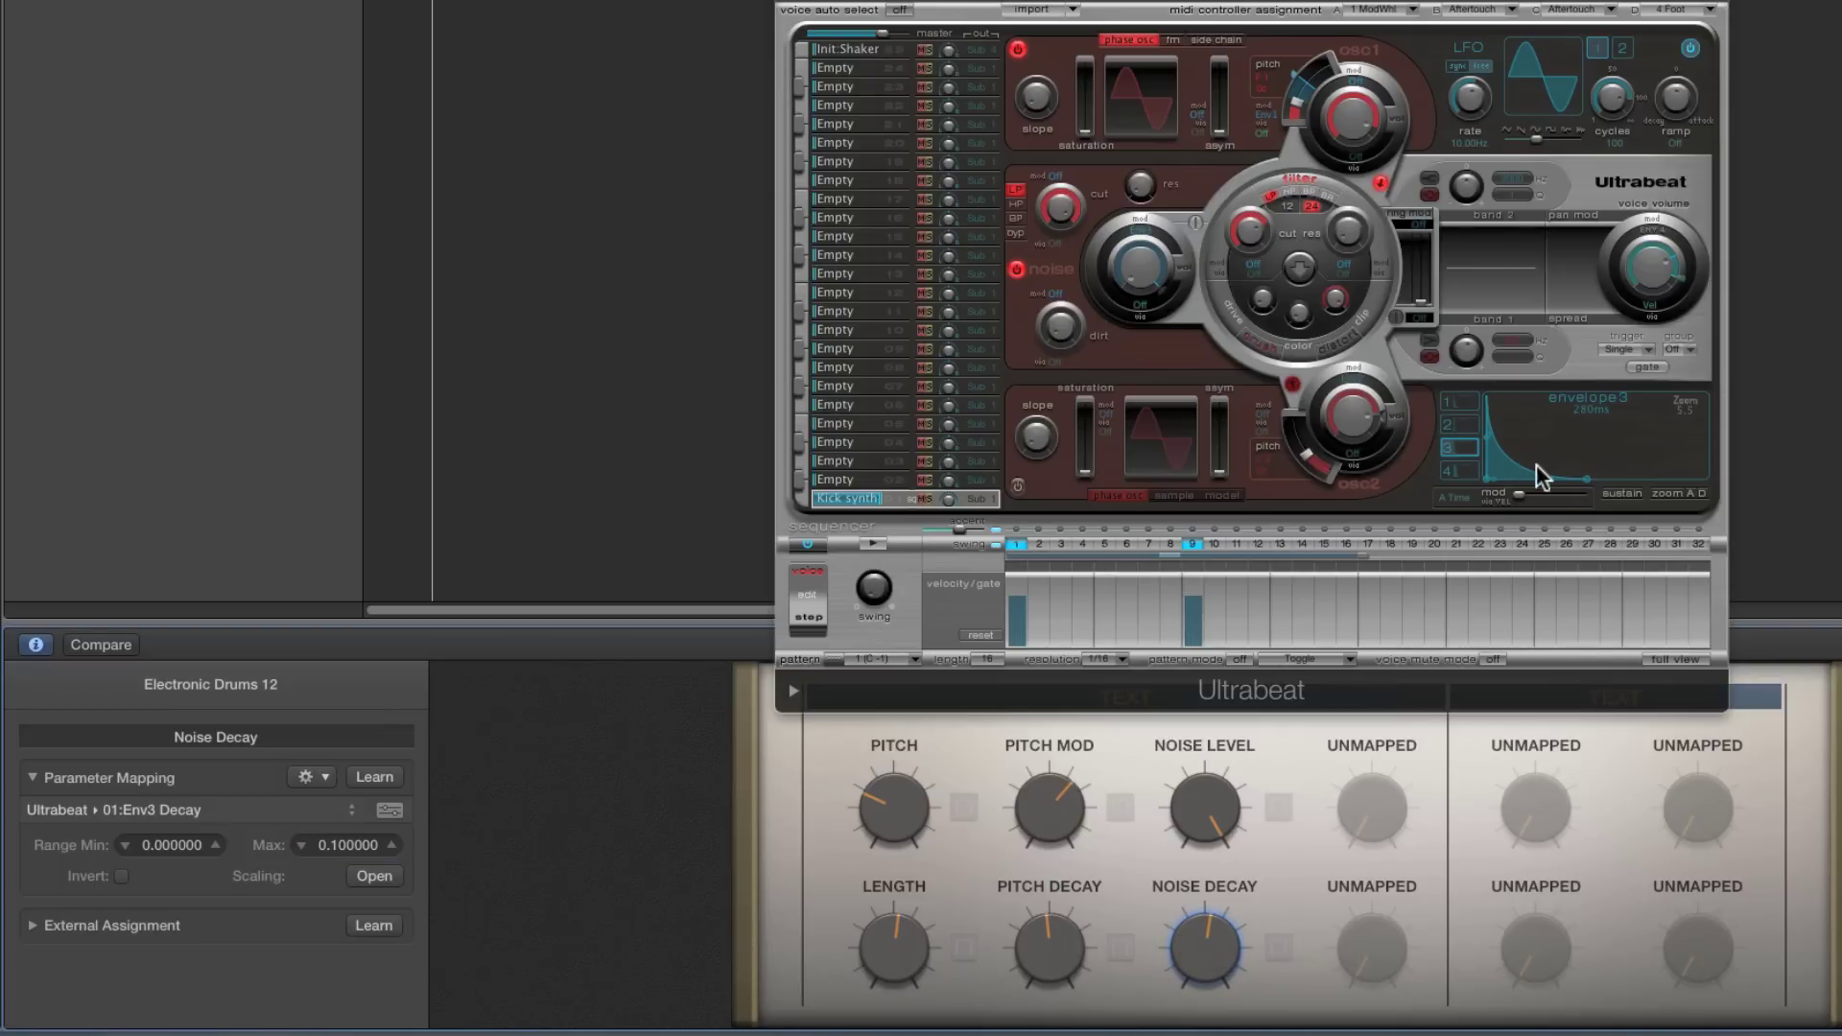
click(873, 543)
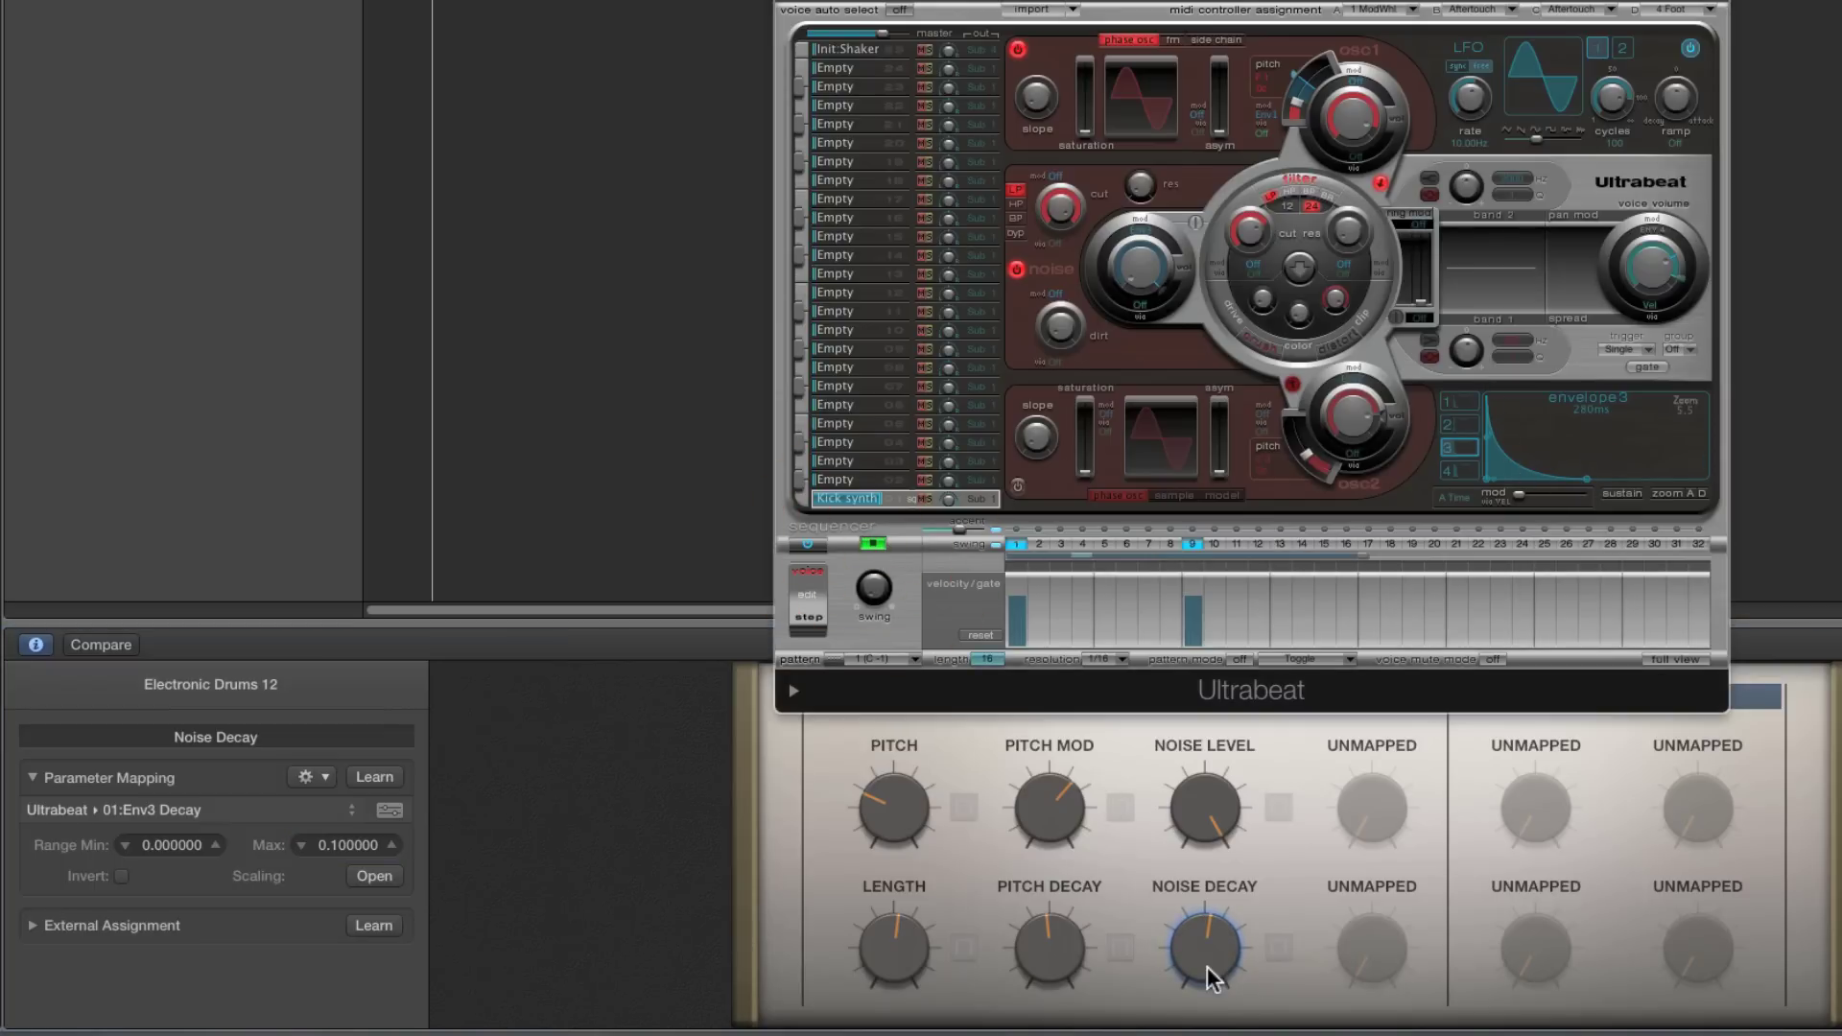
drag(1206, 965, 1187, 872)
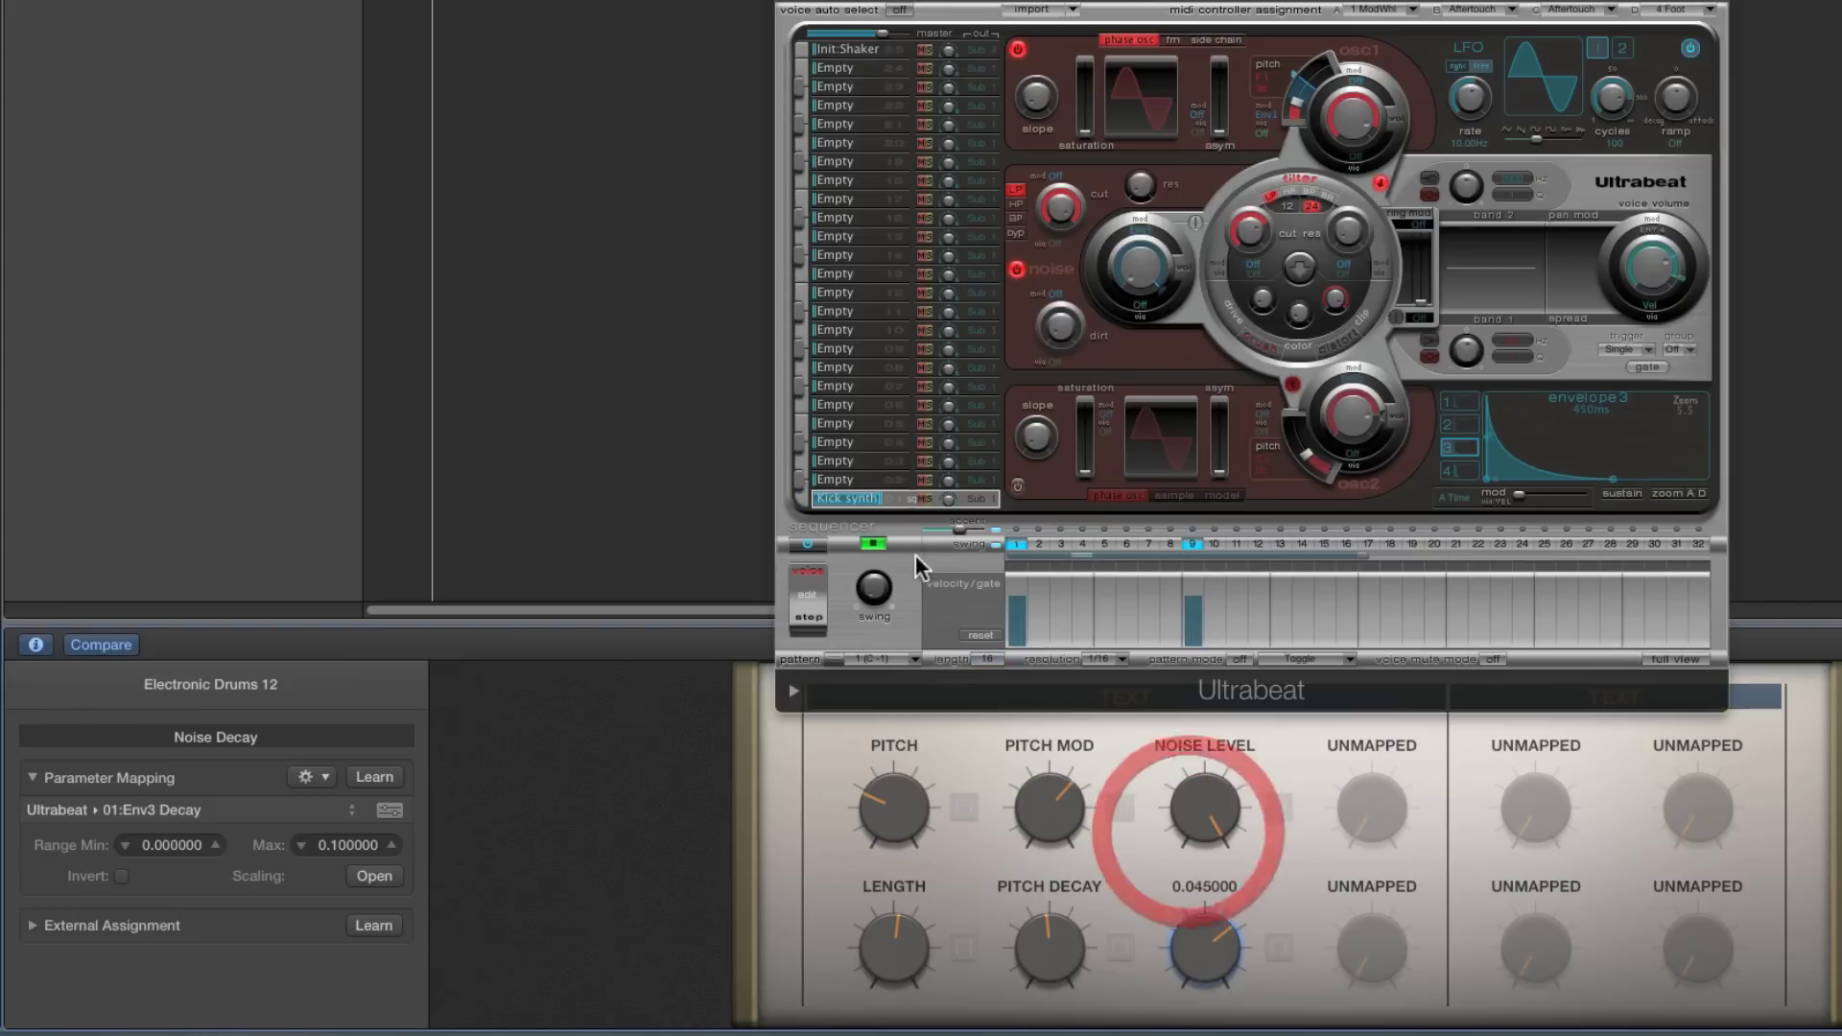
click(873, 543)
Raise Noise Decay to 0.1 and Length to 0.12, their maximum values
drag(1221, 967, 1185, 803)
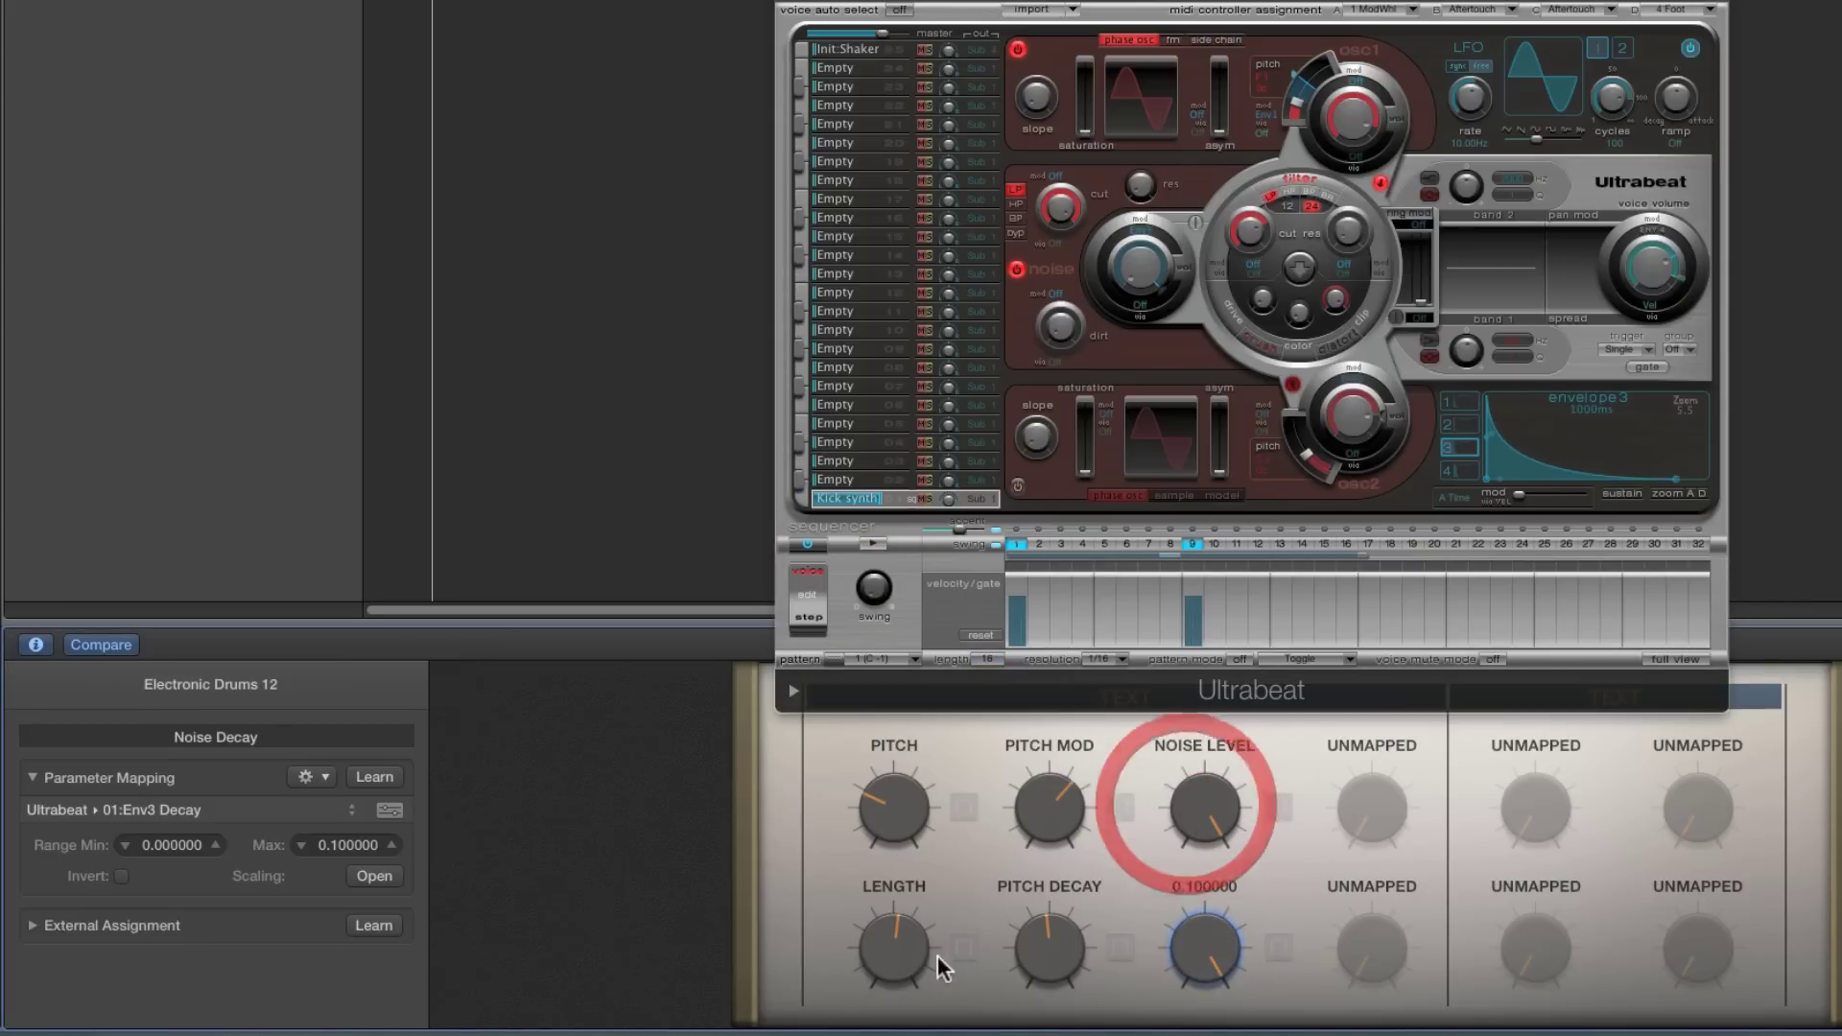
click(892, 871)
drag(867, 867, 862, 706)
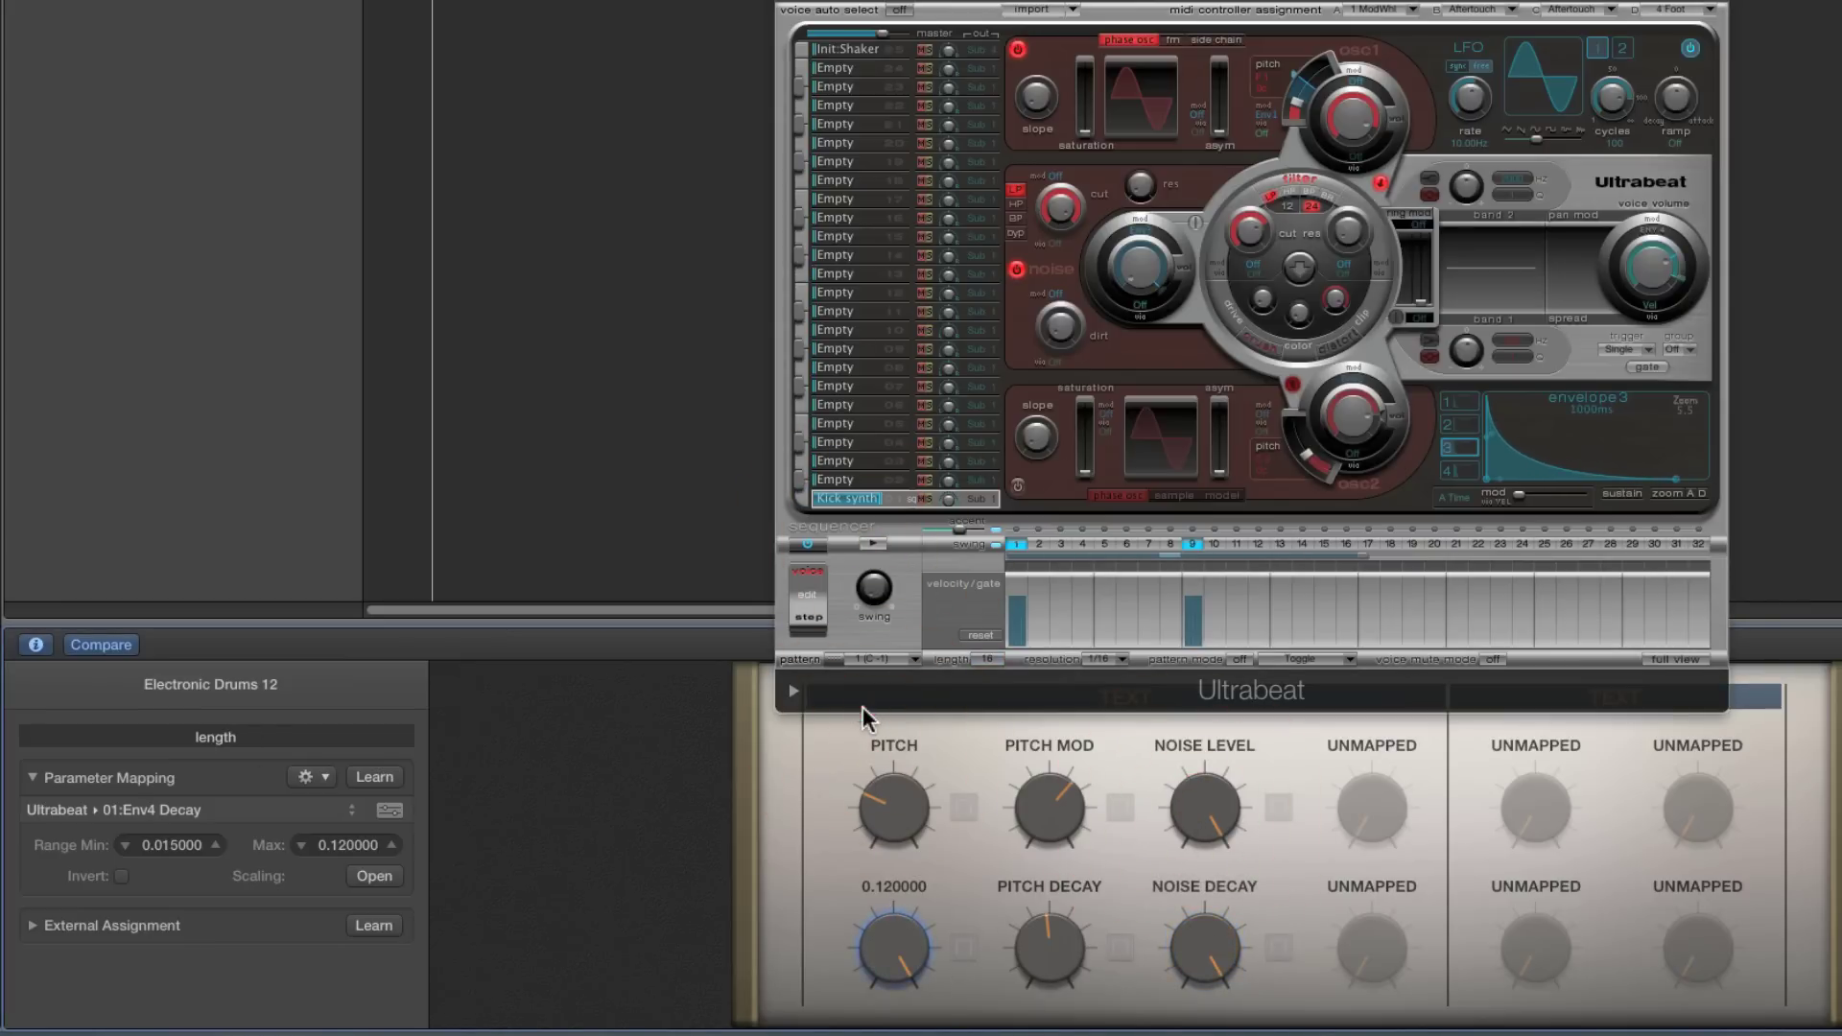
Play the pattern while lowering Noise Decay to find the shortest useful noise, and stop playback
click(1194, 945)
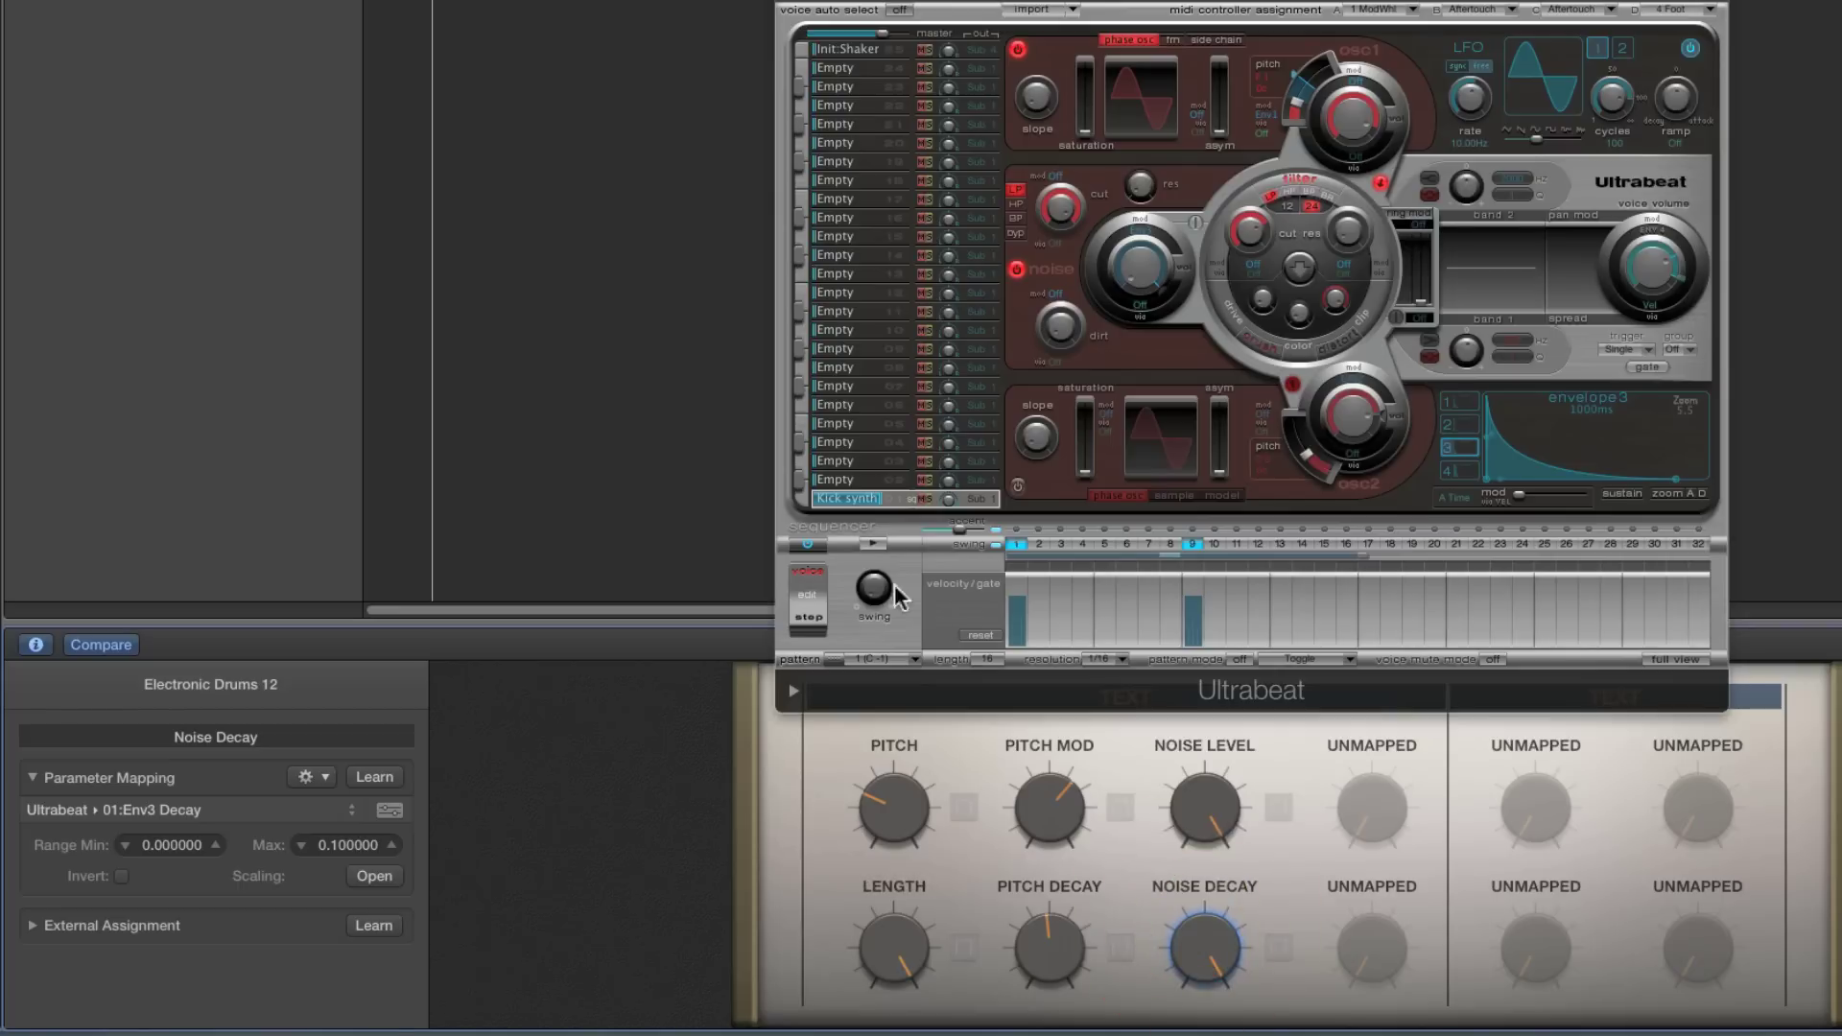
click(872, 543)
mouse_move(1196, 942)
mouse_down()
mouse_move(1195, 975)
mouse_move(1206, 927)
mouse_up()
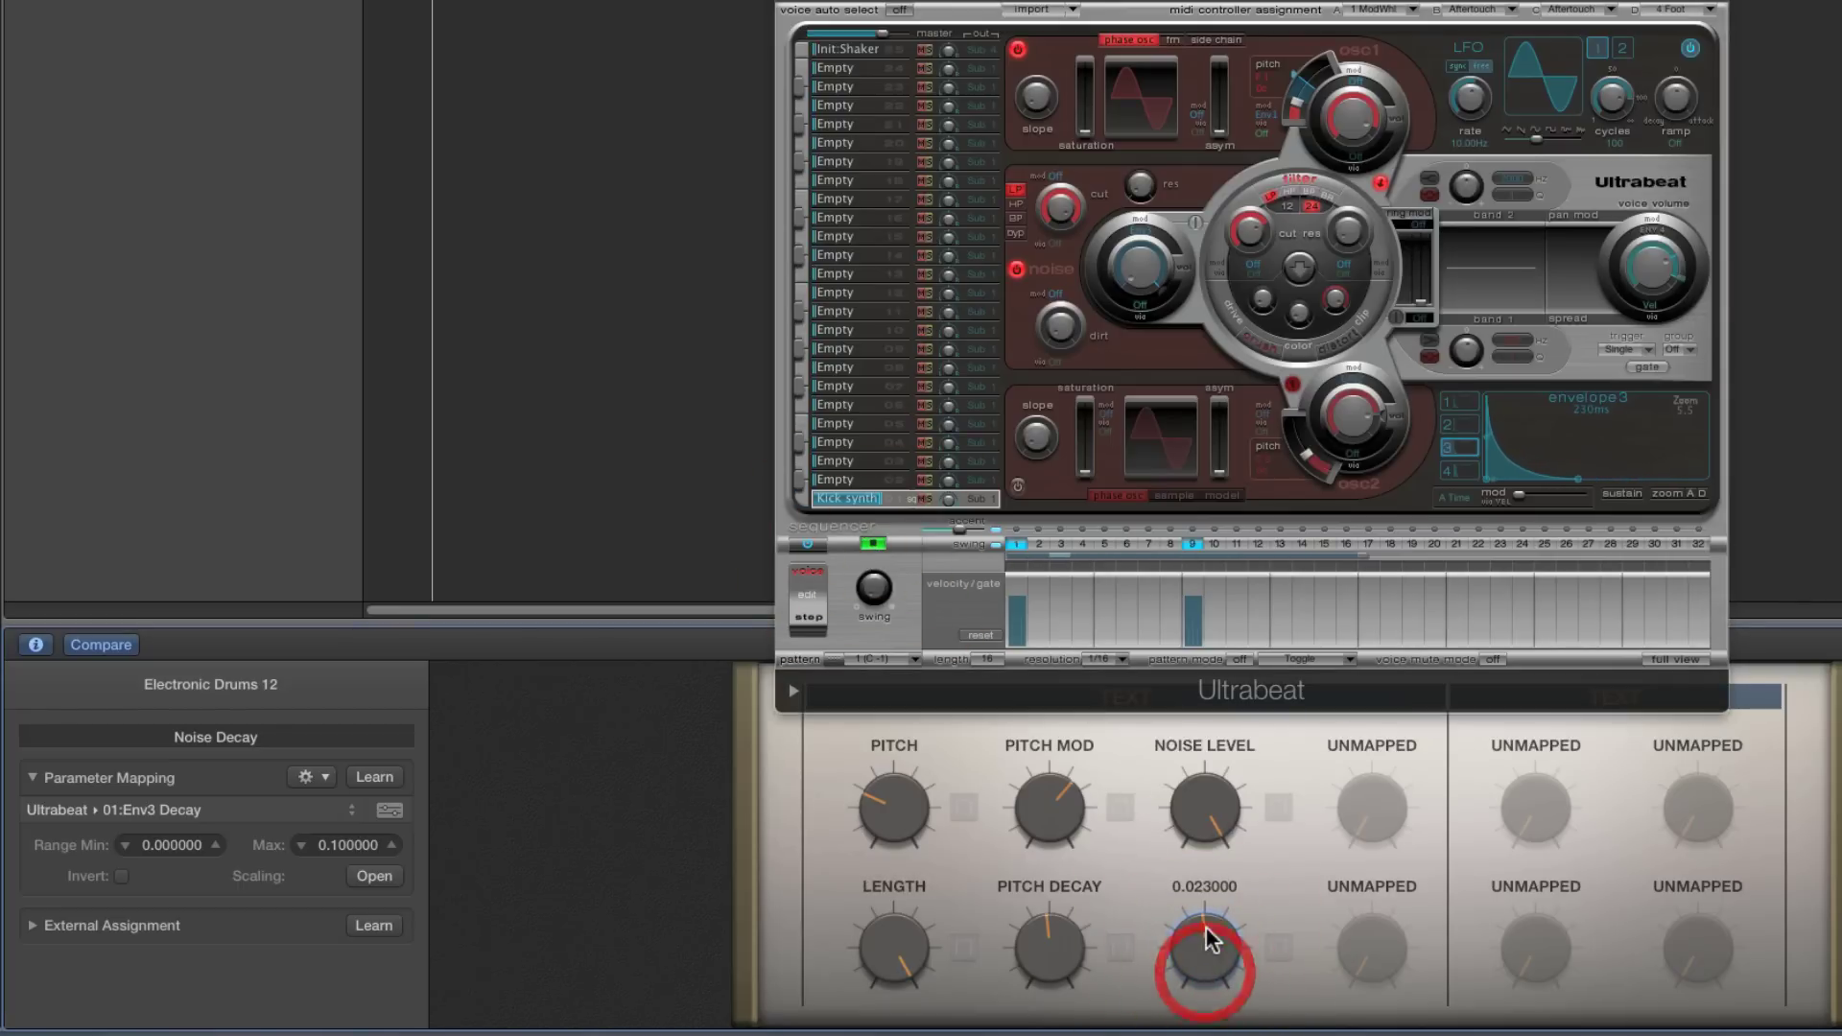
click(872, 542)
Set Noise Decay's range minimum to 0.02 and audition the knob down to that value with the pattern playing
click(167, 842)
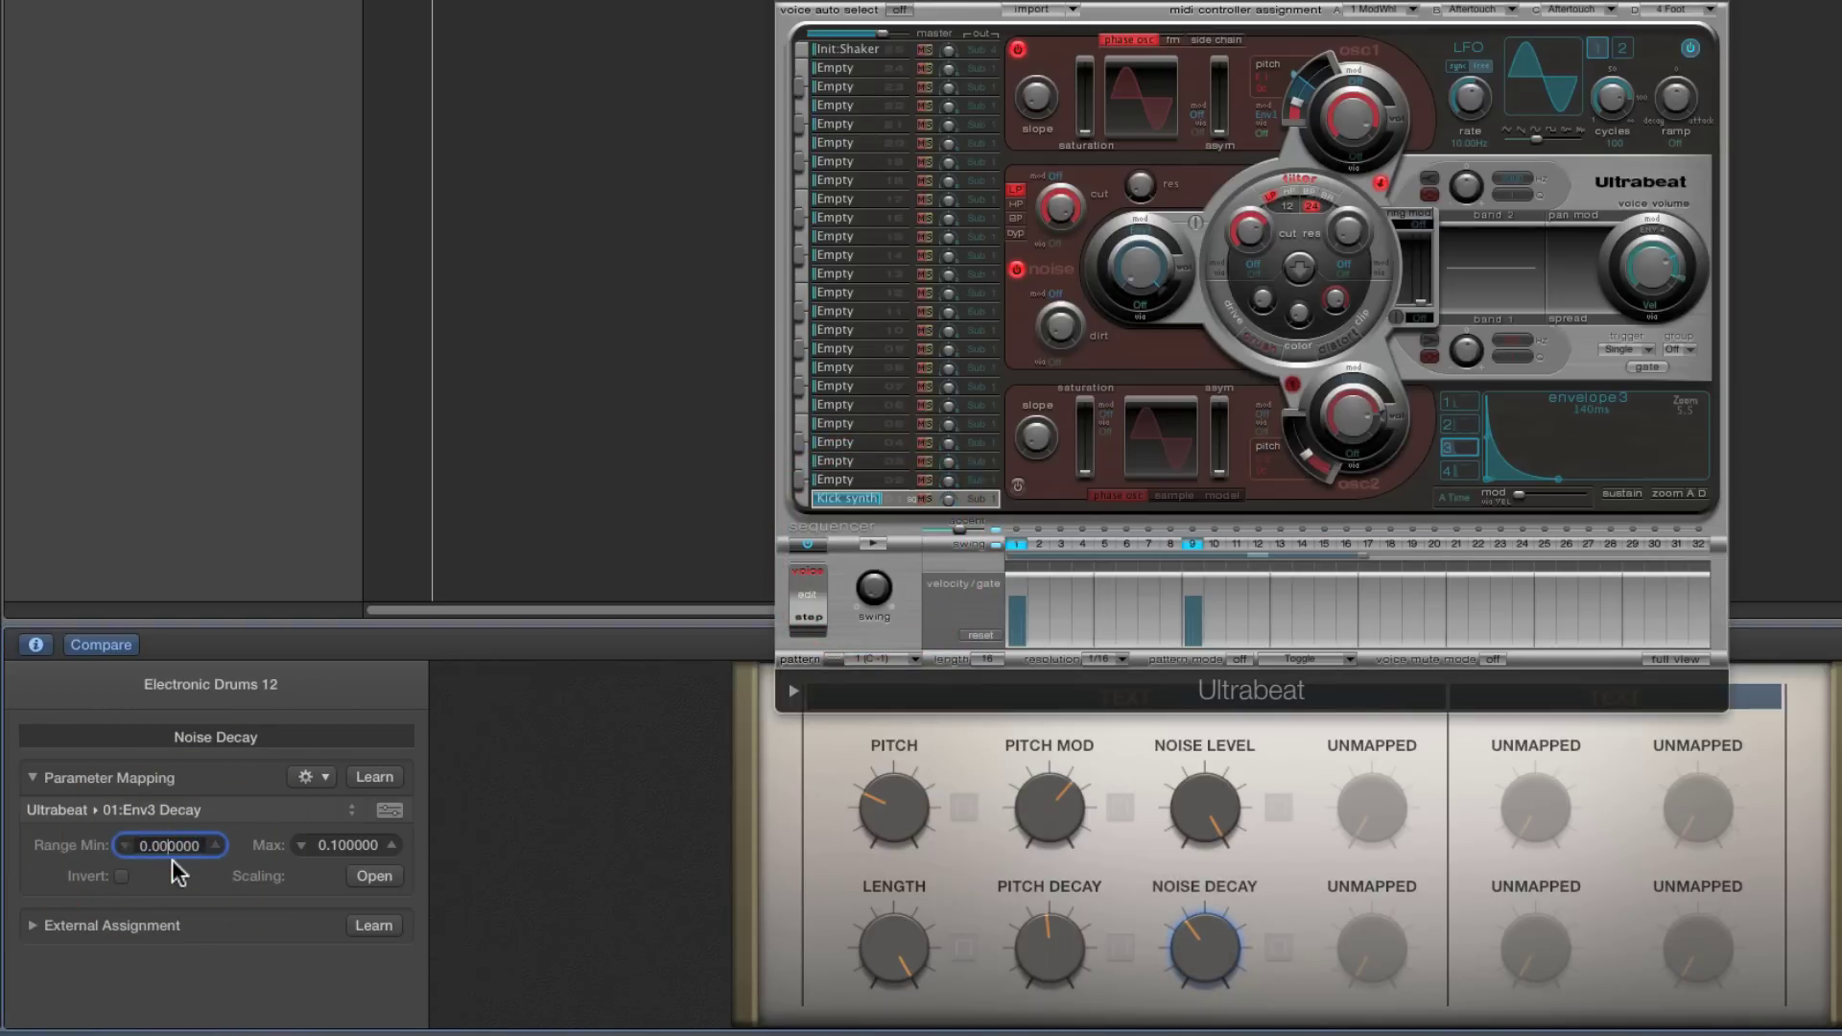
text(0.02)
key(Return)
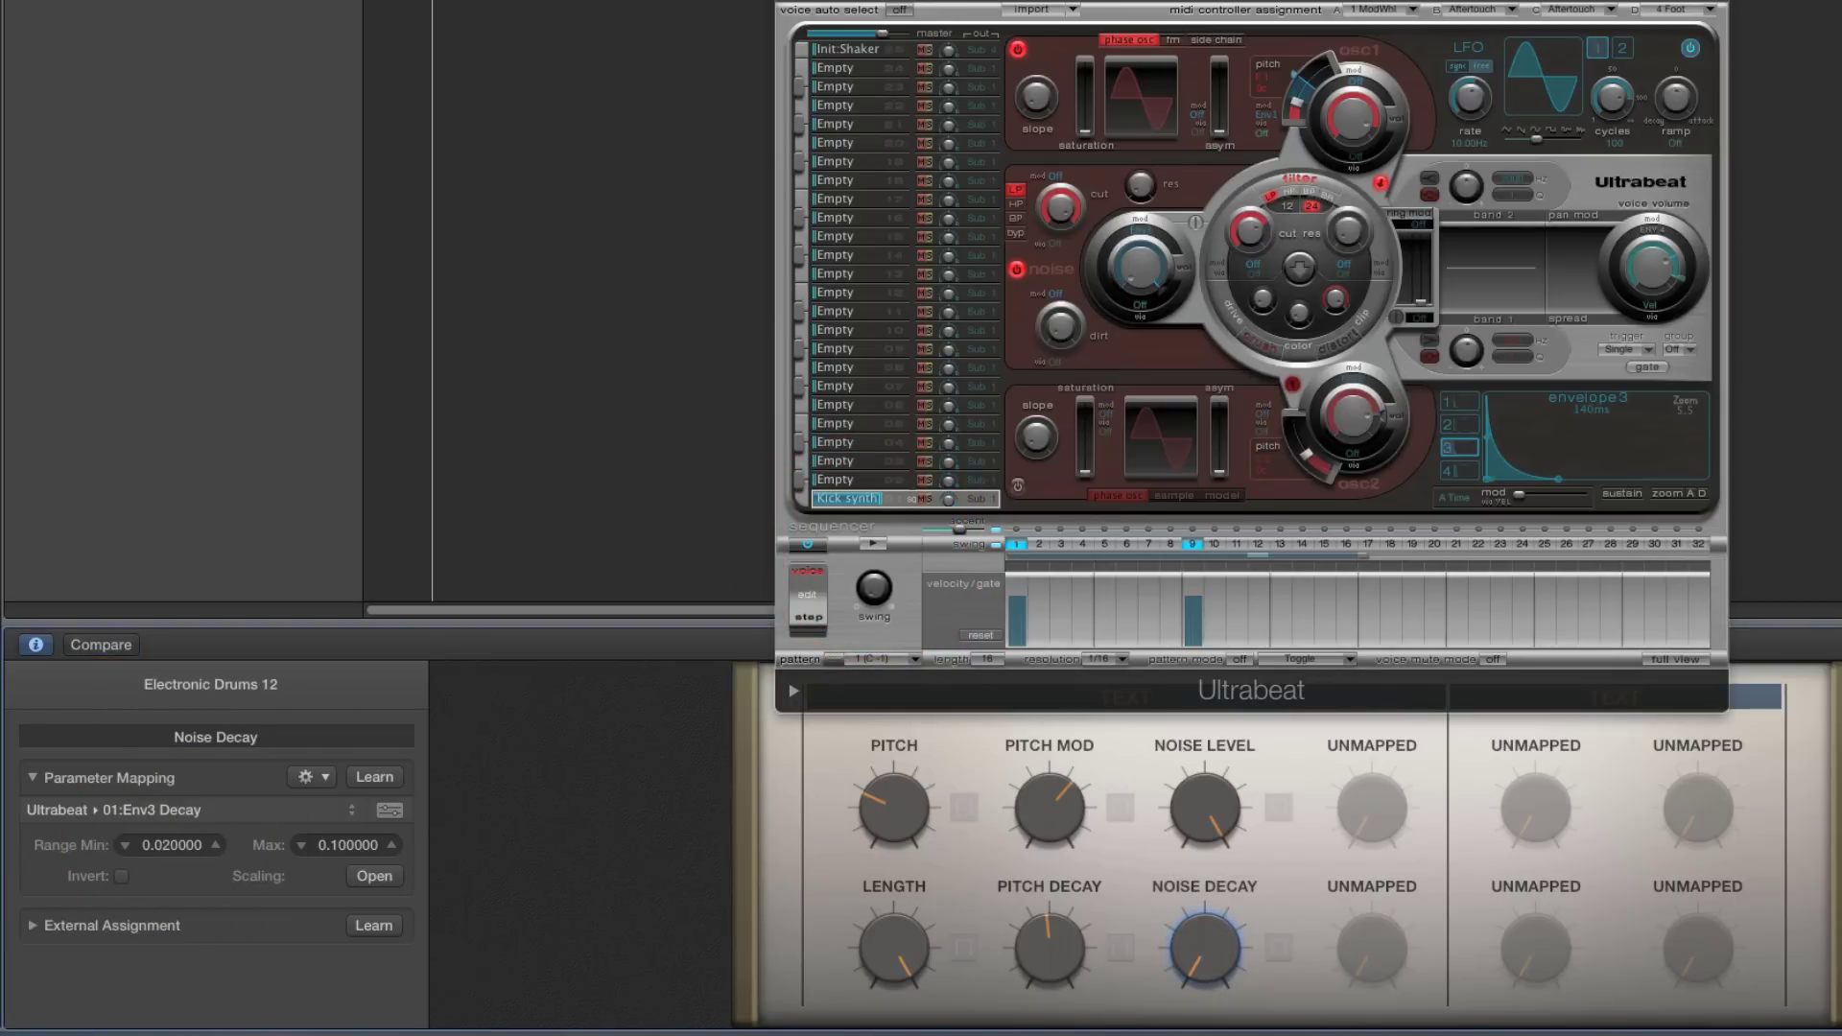
click(872, 544)
mouse_move(1201, 954)
mouse_down()
mouse_move(1214, 1002)
mouse_move(1193, 958)
mouse_move(1188, 717)
mouse_move(1211, 976)
mouse_up()
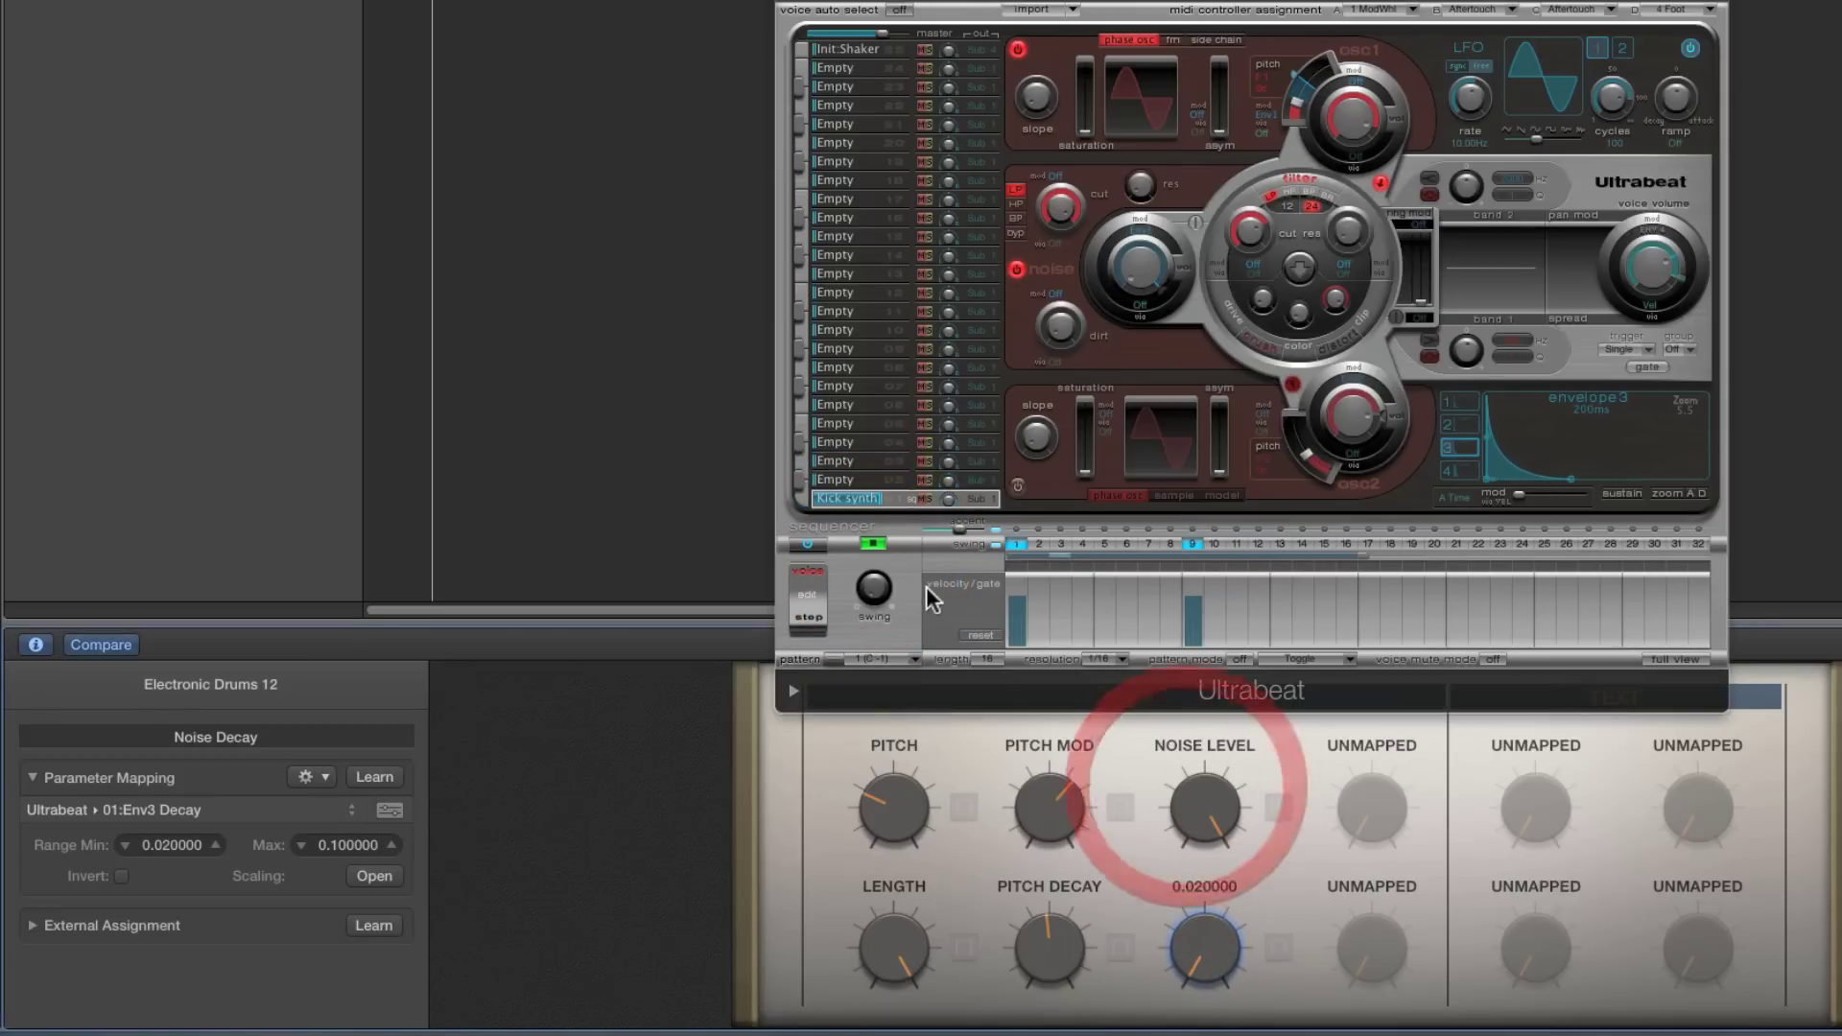
click(872, 544)
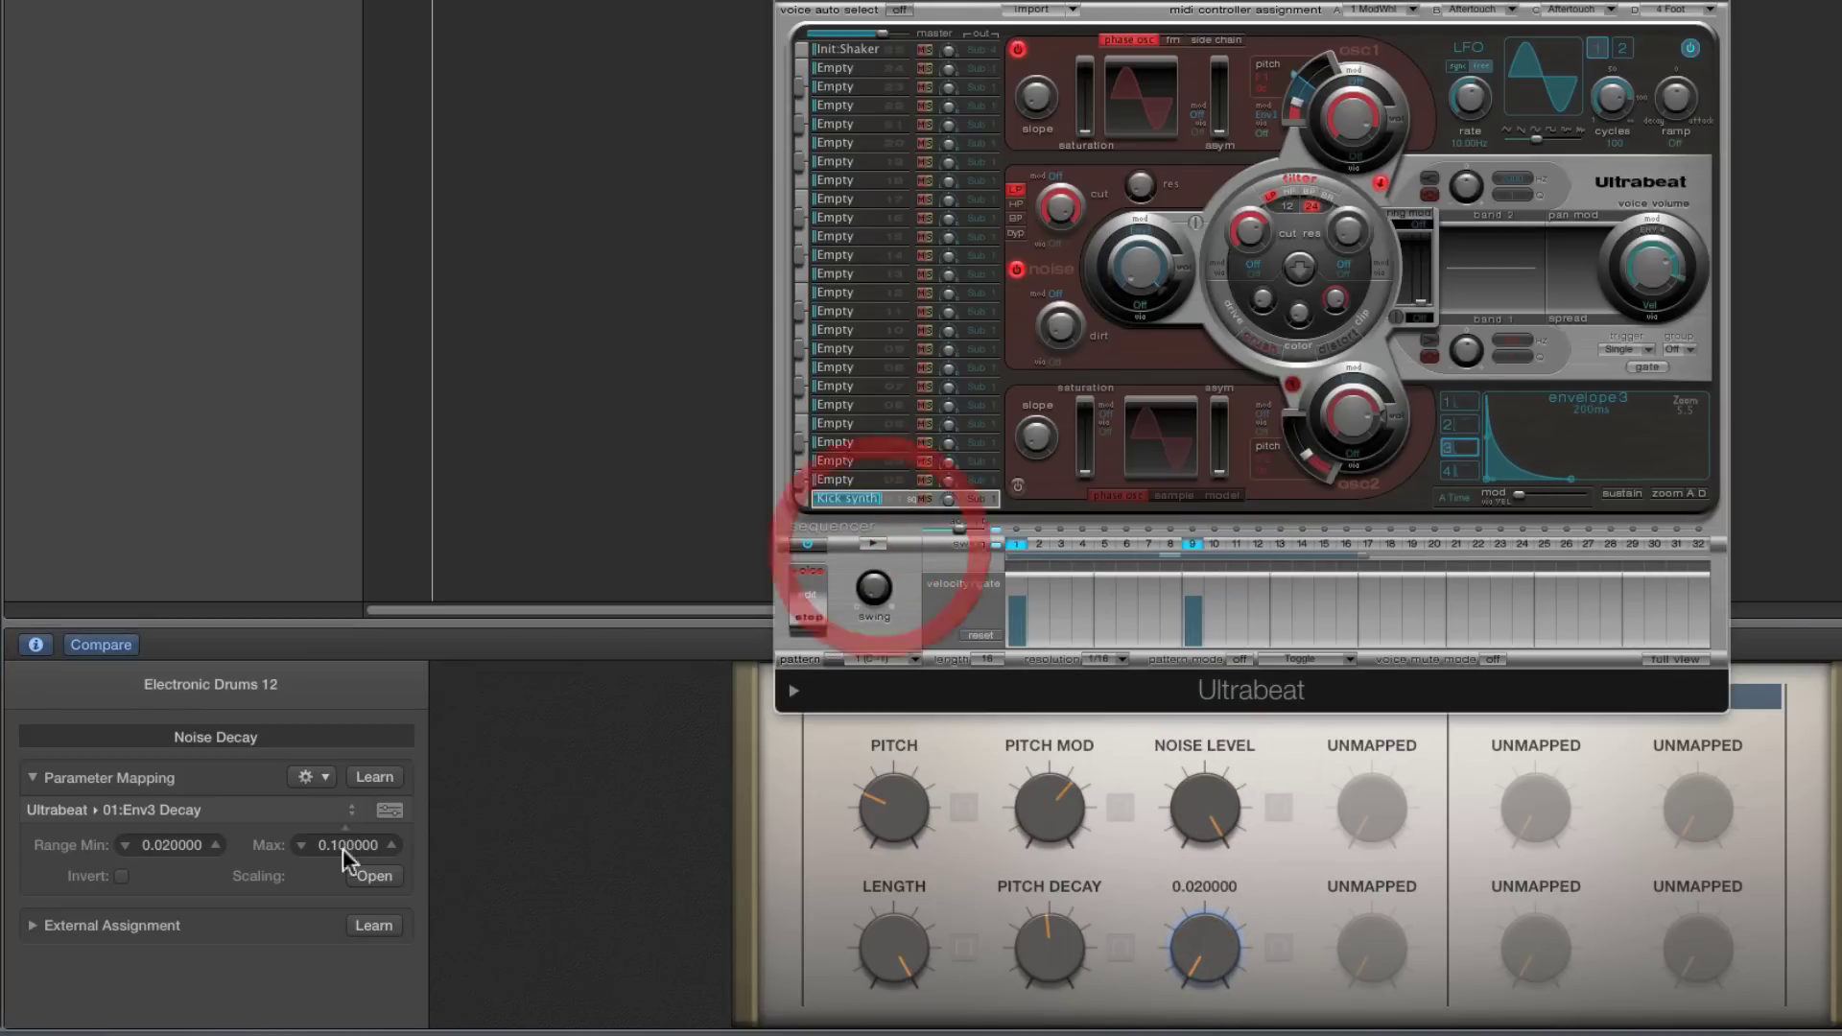
Set Noise Decay's range minimum to 0.01 and audition the knob across its range with the pattern playing
double_click(165, 844)
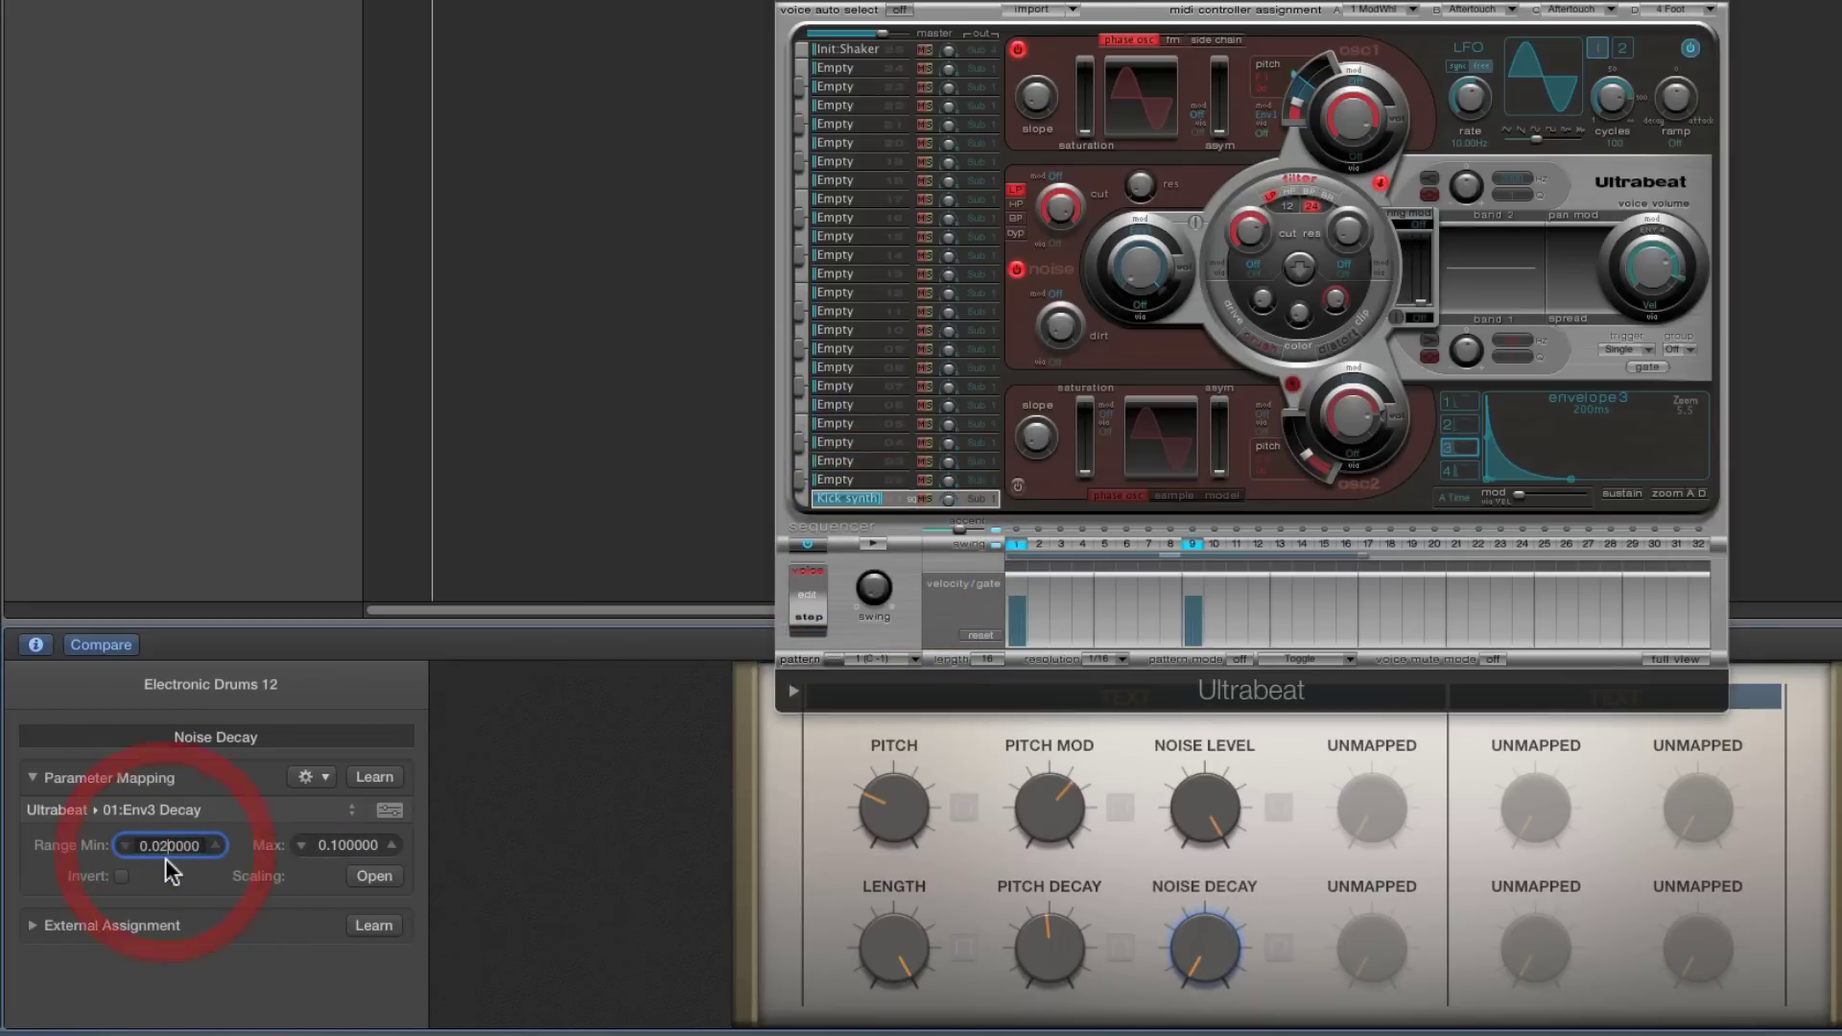
text(0.01)
key(Return)
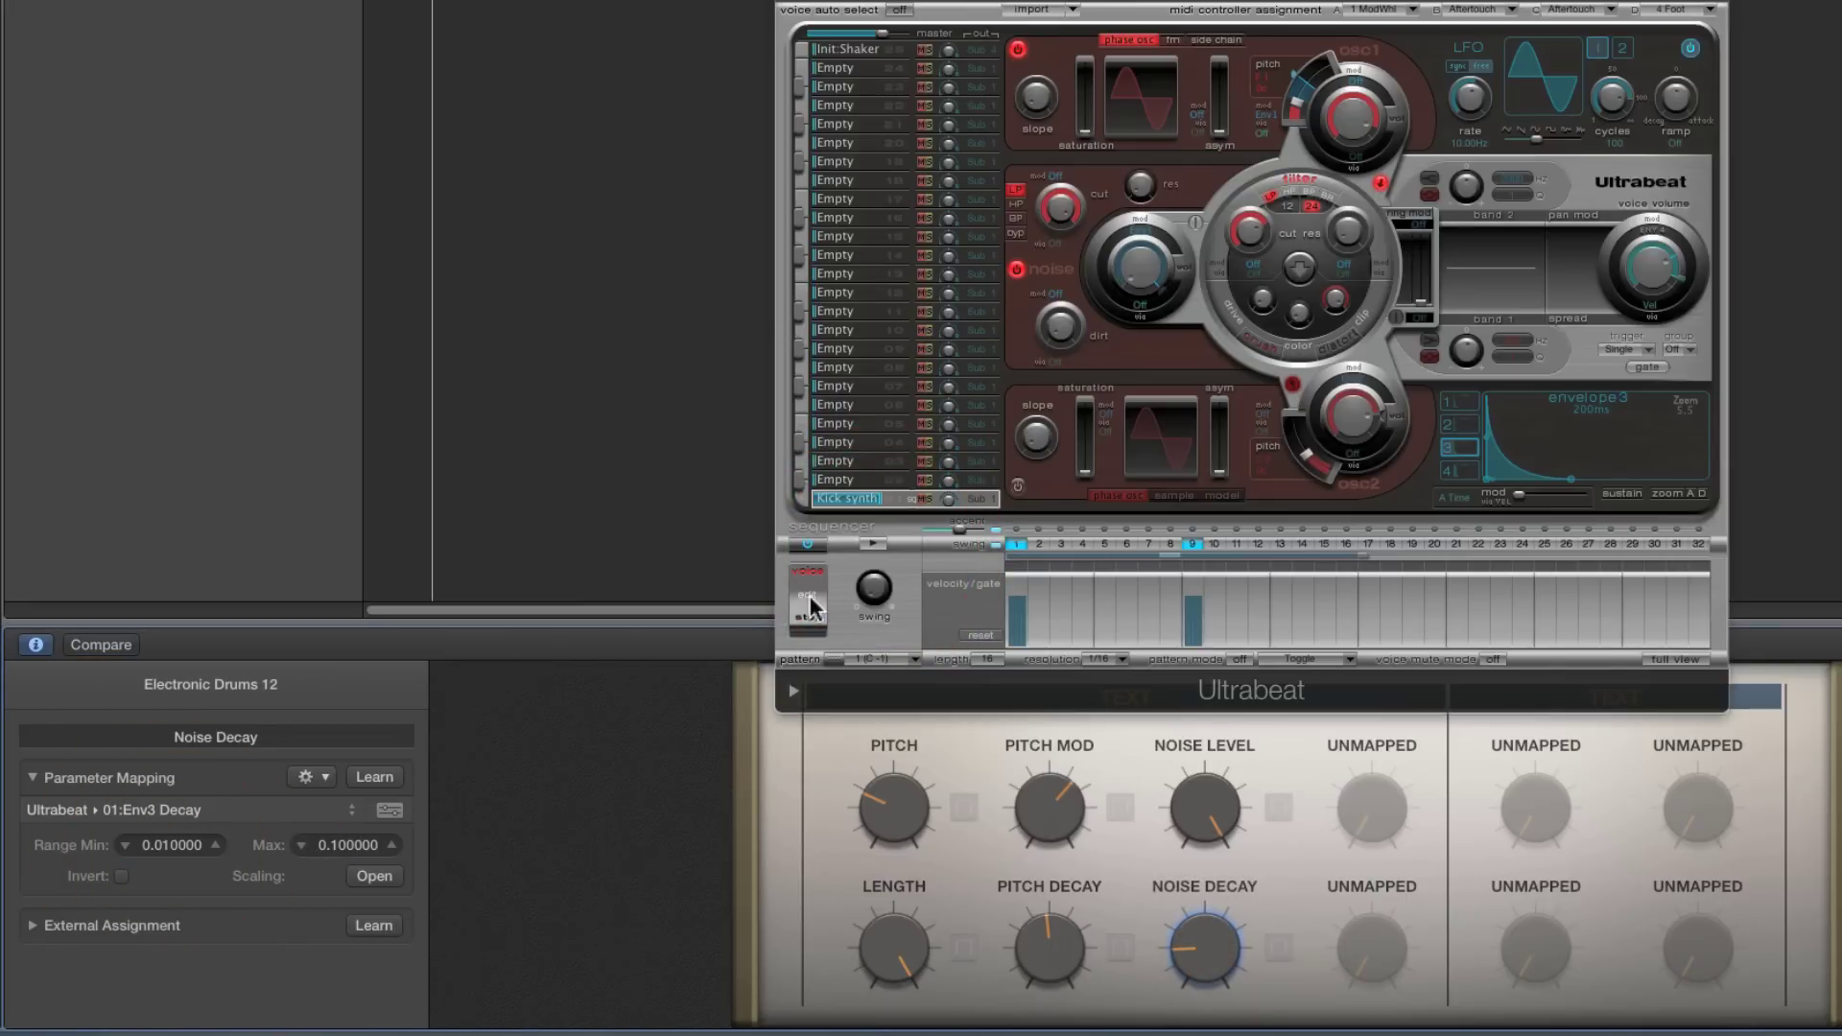
click(872, 546)
drag(1194, 946, 1199, 1031)
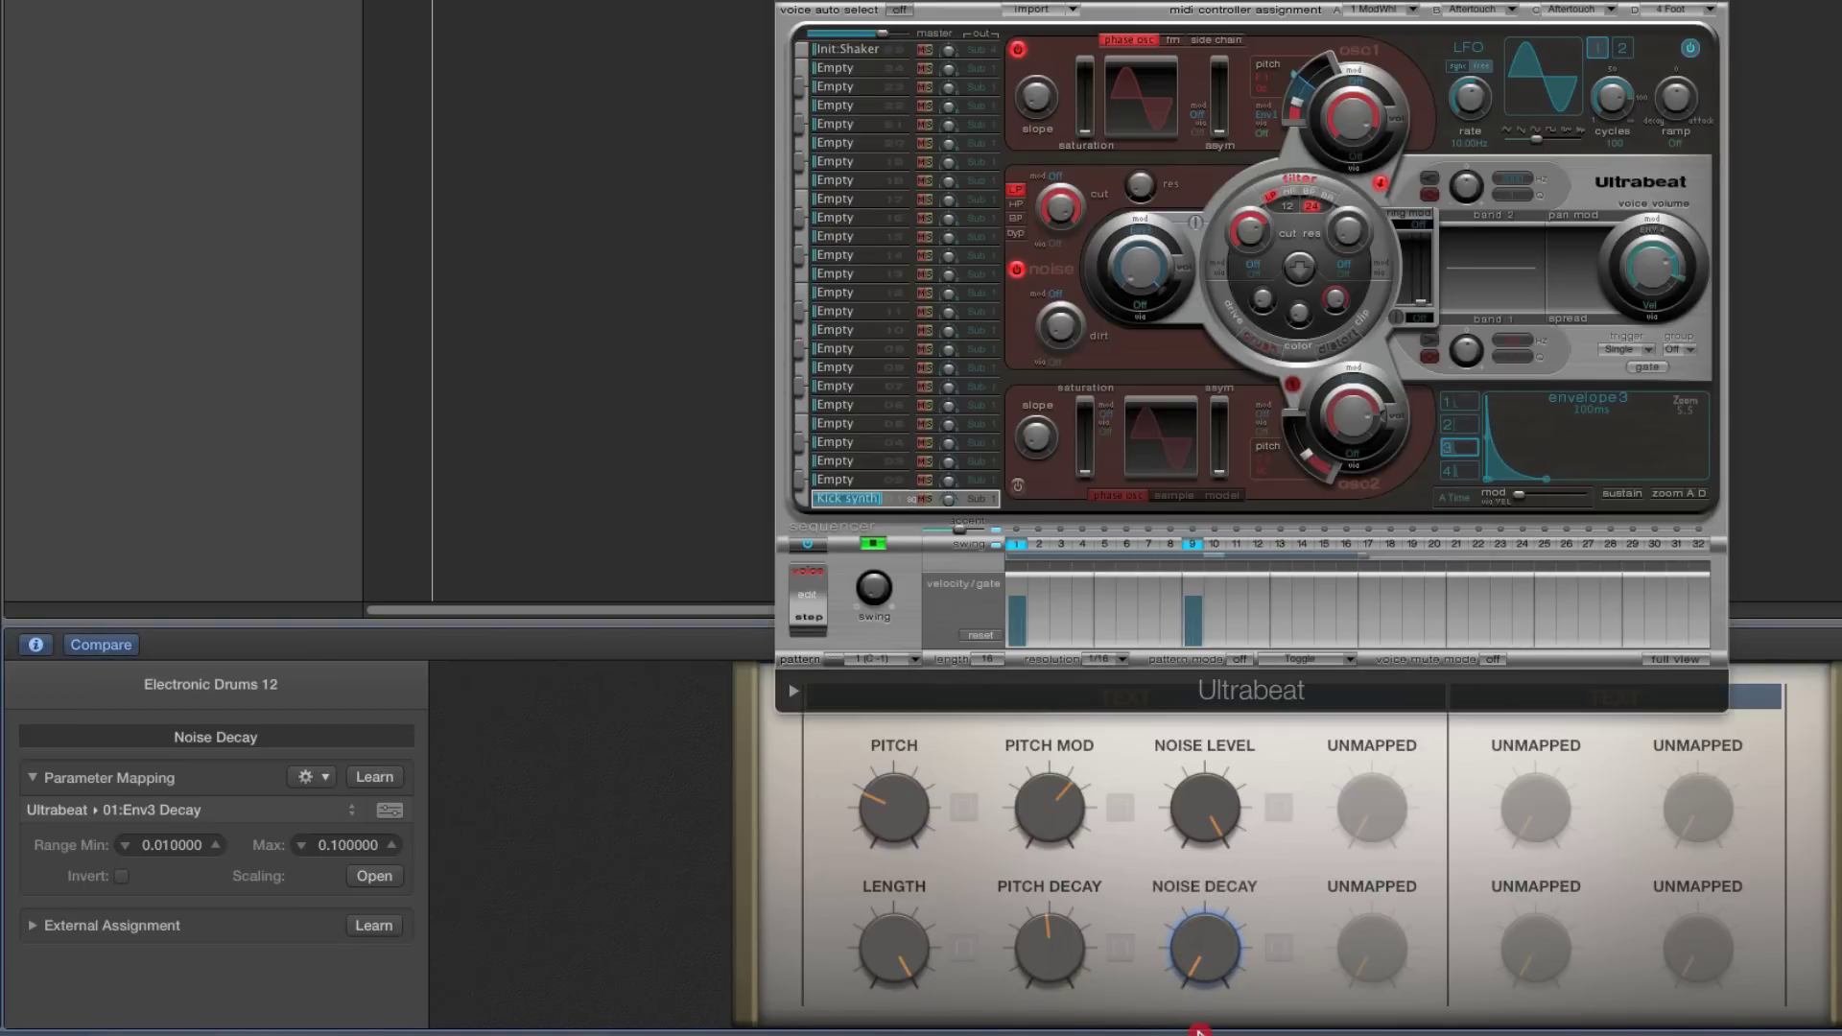
drag(1199, 1031, 1200, 778)
click(875, 545)
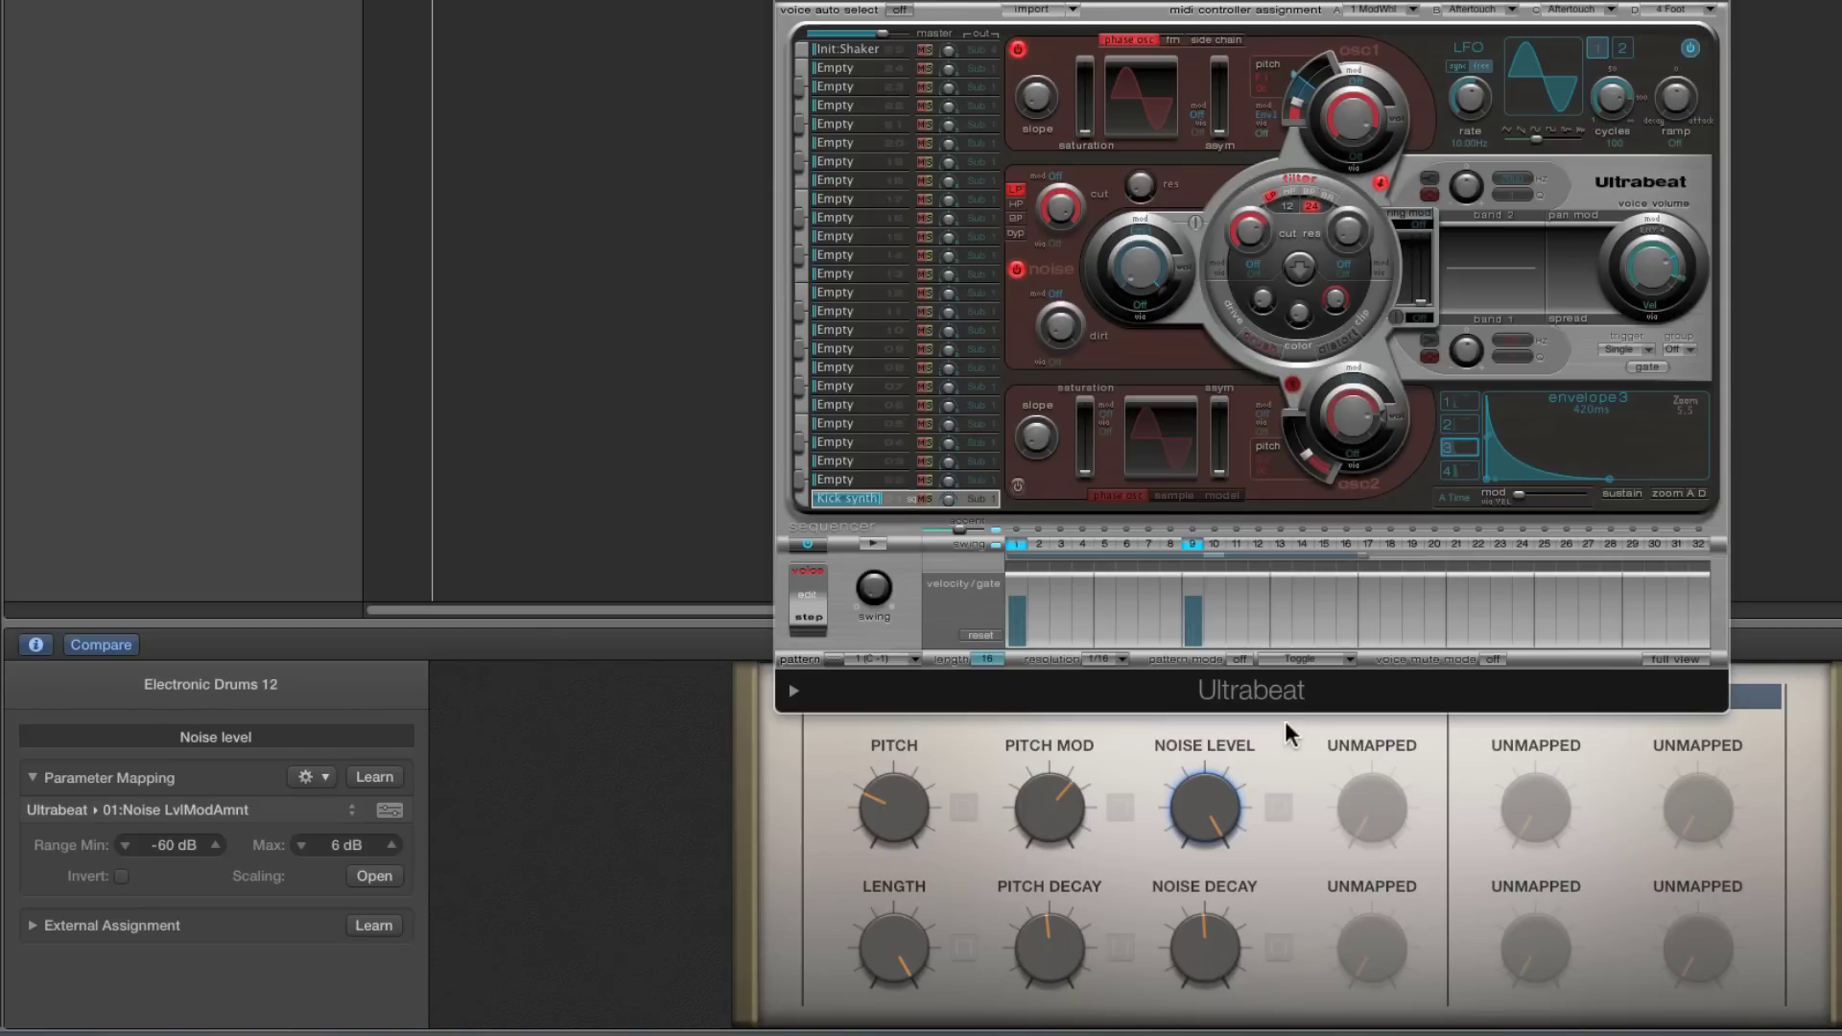
Map the noise generator's filter cutoff to the unmapped knob beside Noise Level and end parameter learning
drag(1063, 219, 1059, 224)
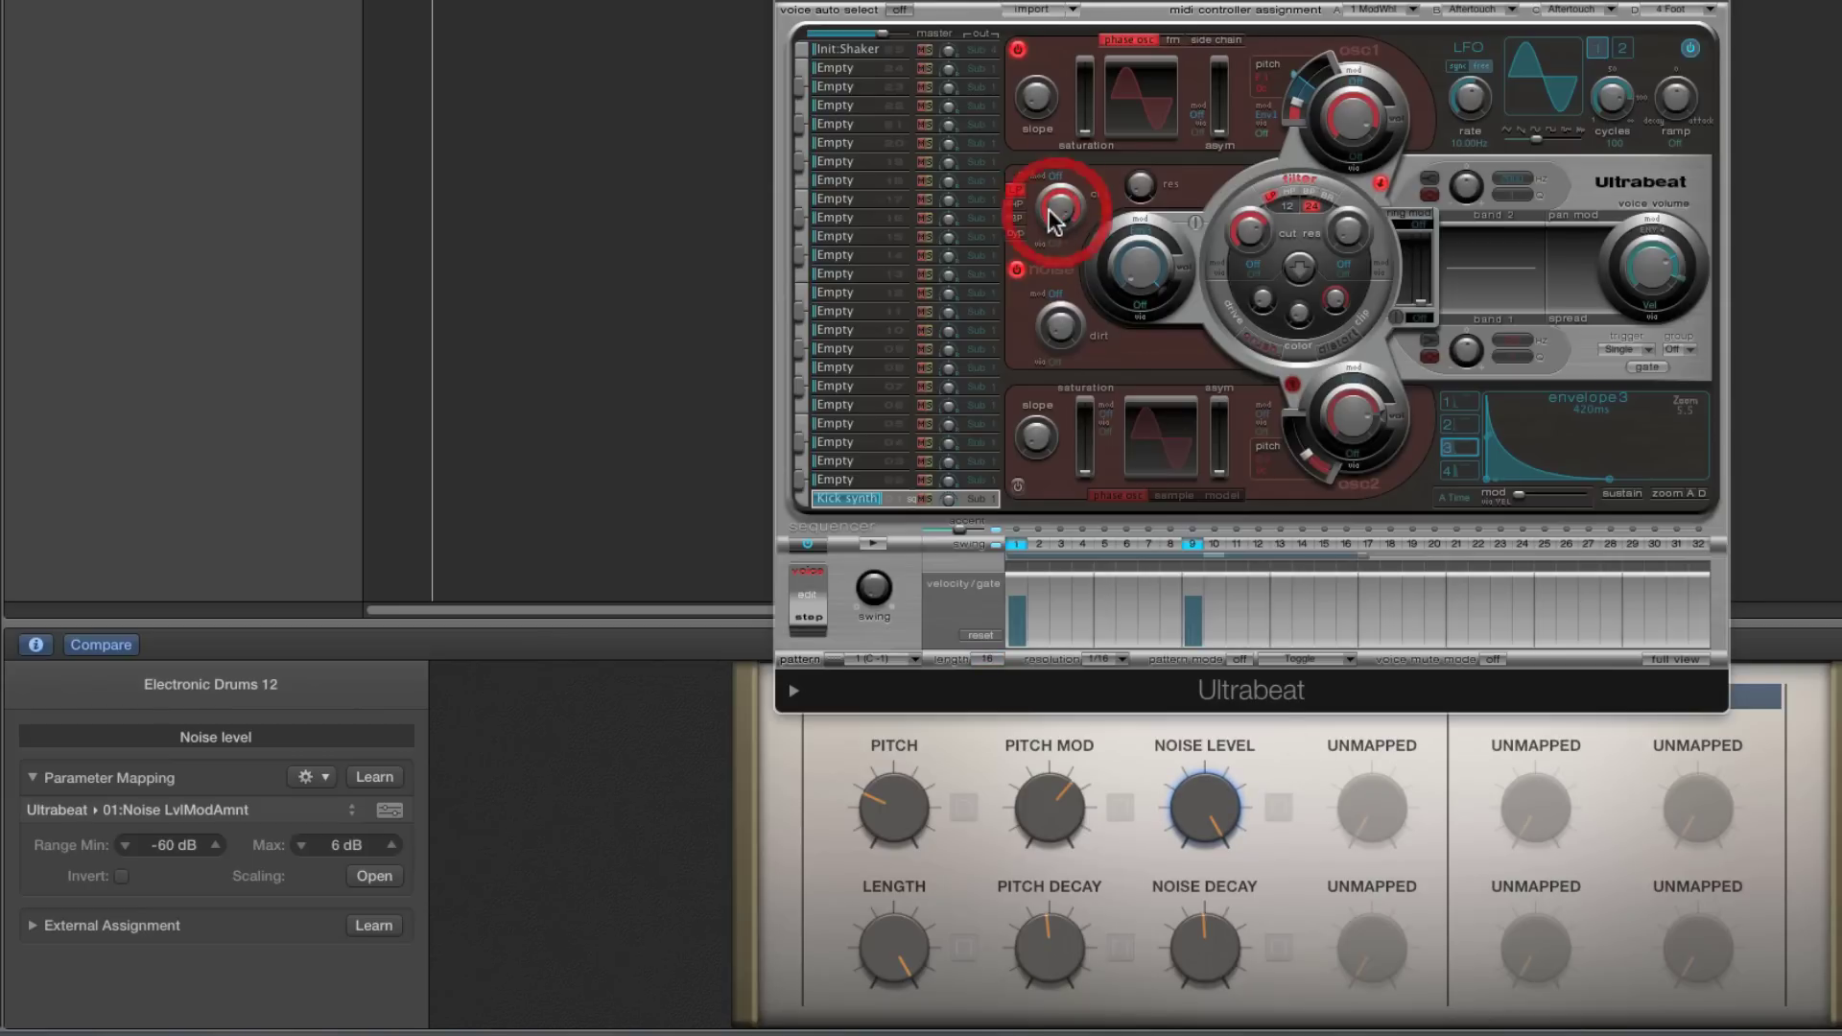
click(1374, 792)
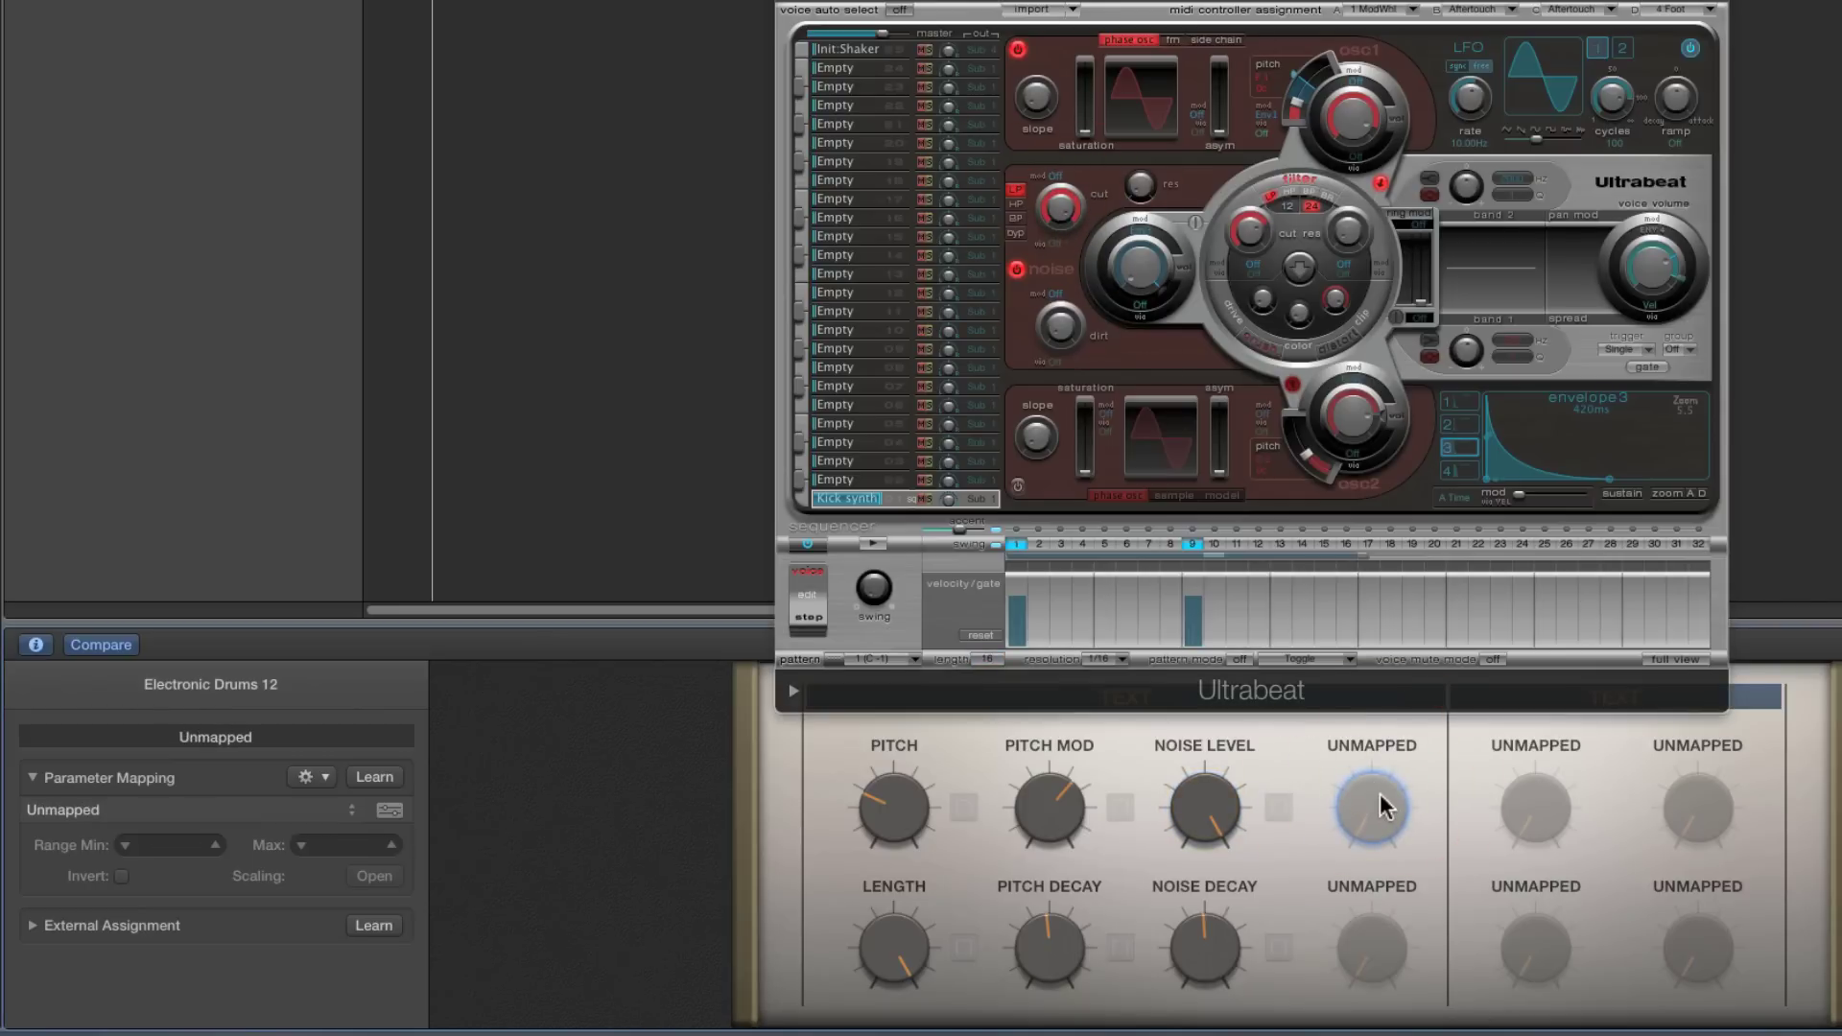
drag(1059, 217, 1059, 201)
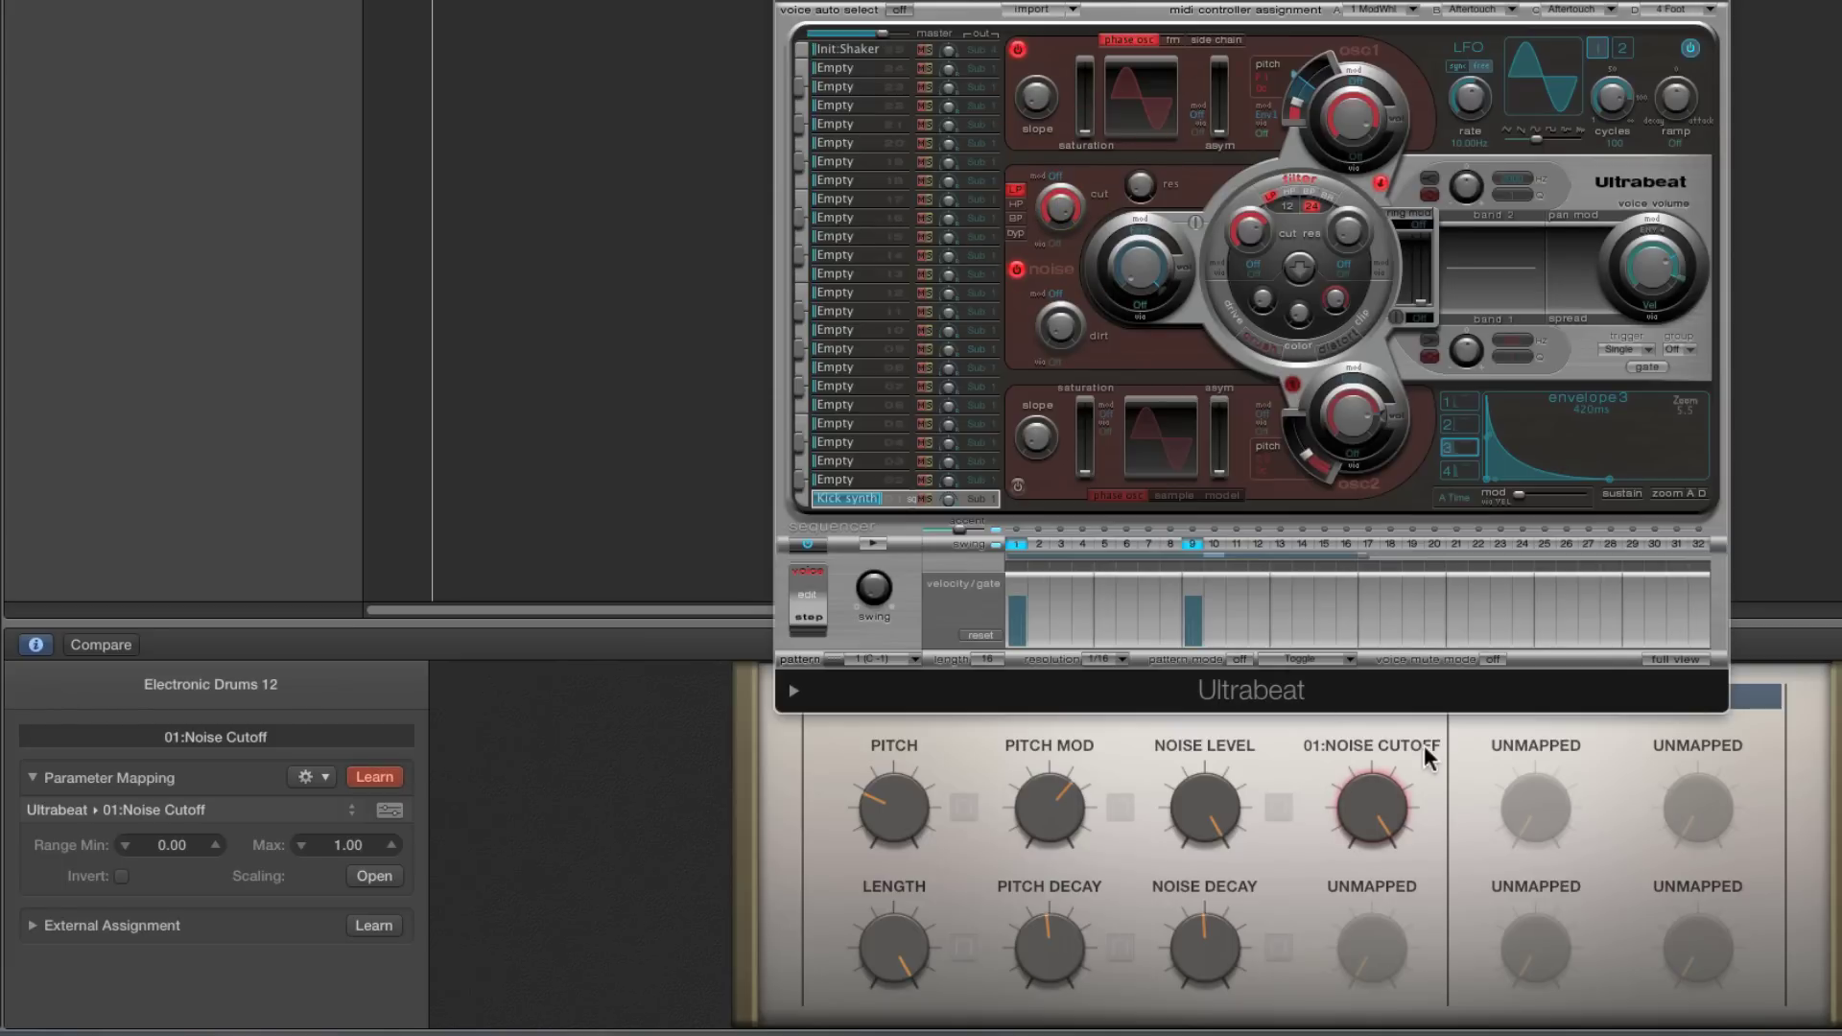
click(372, 776)
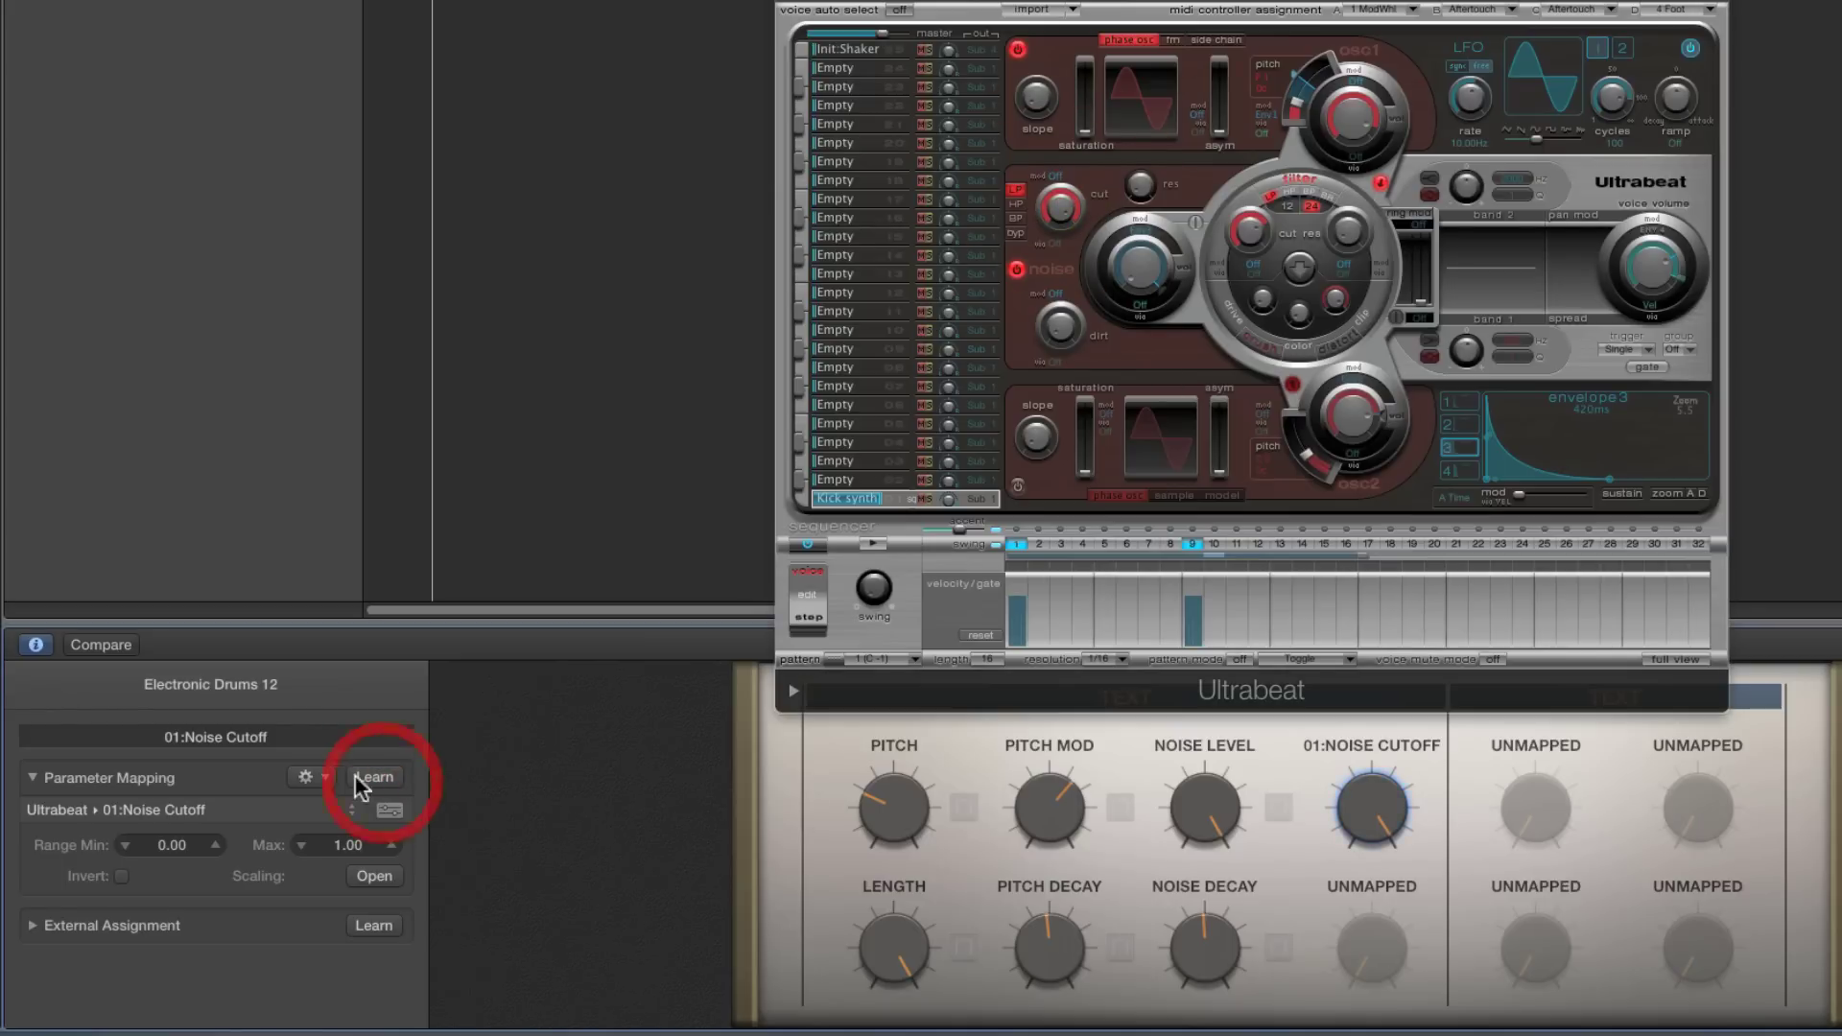
Rename the knob mapped to the noise cutoff as Noise Tone
click(228, 738)
click(172, 811)
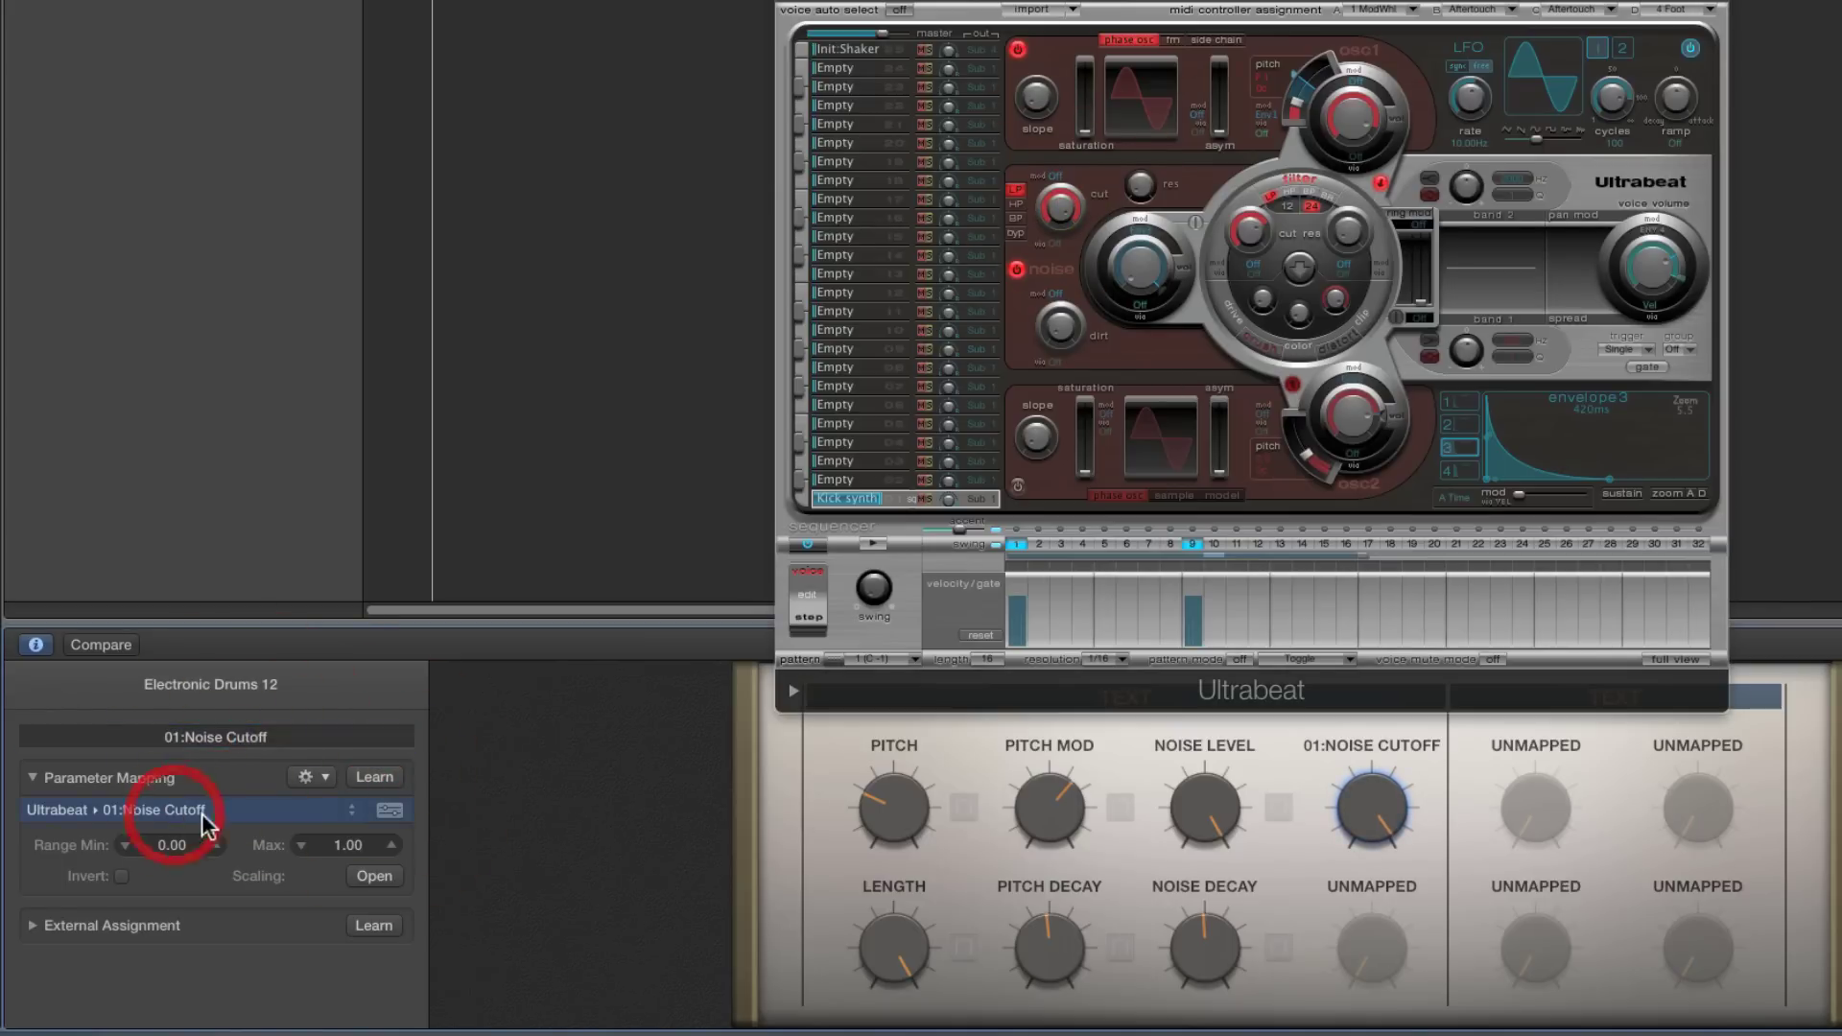
click(192, 739)
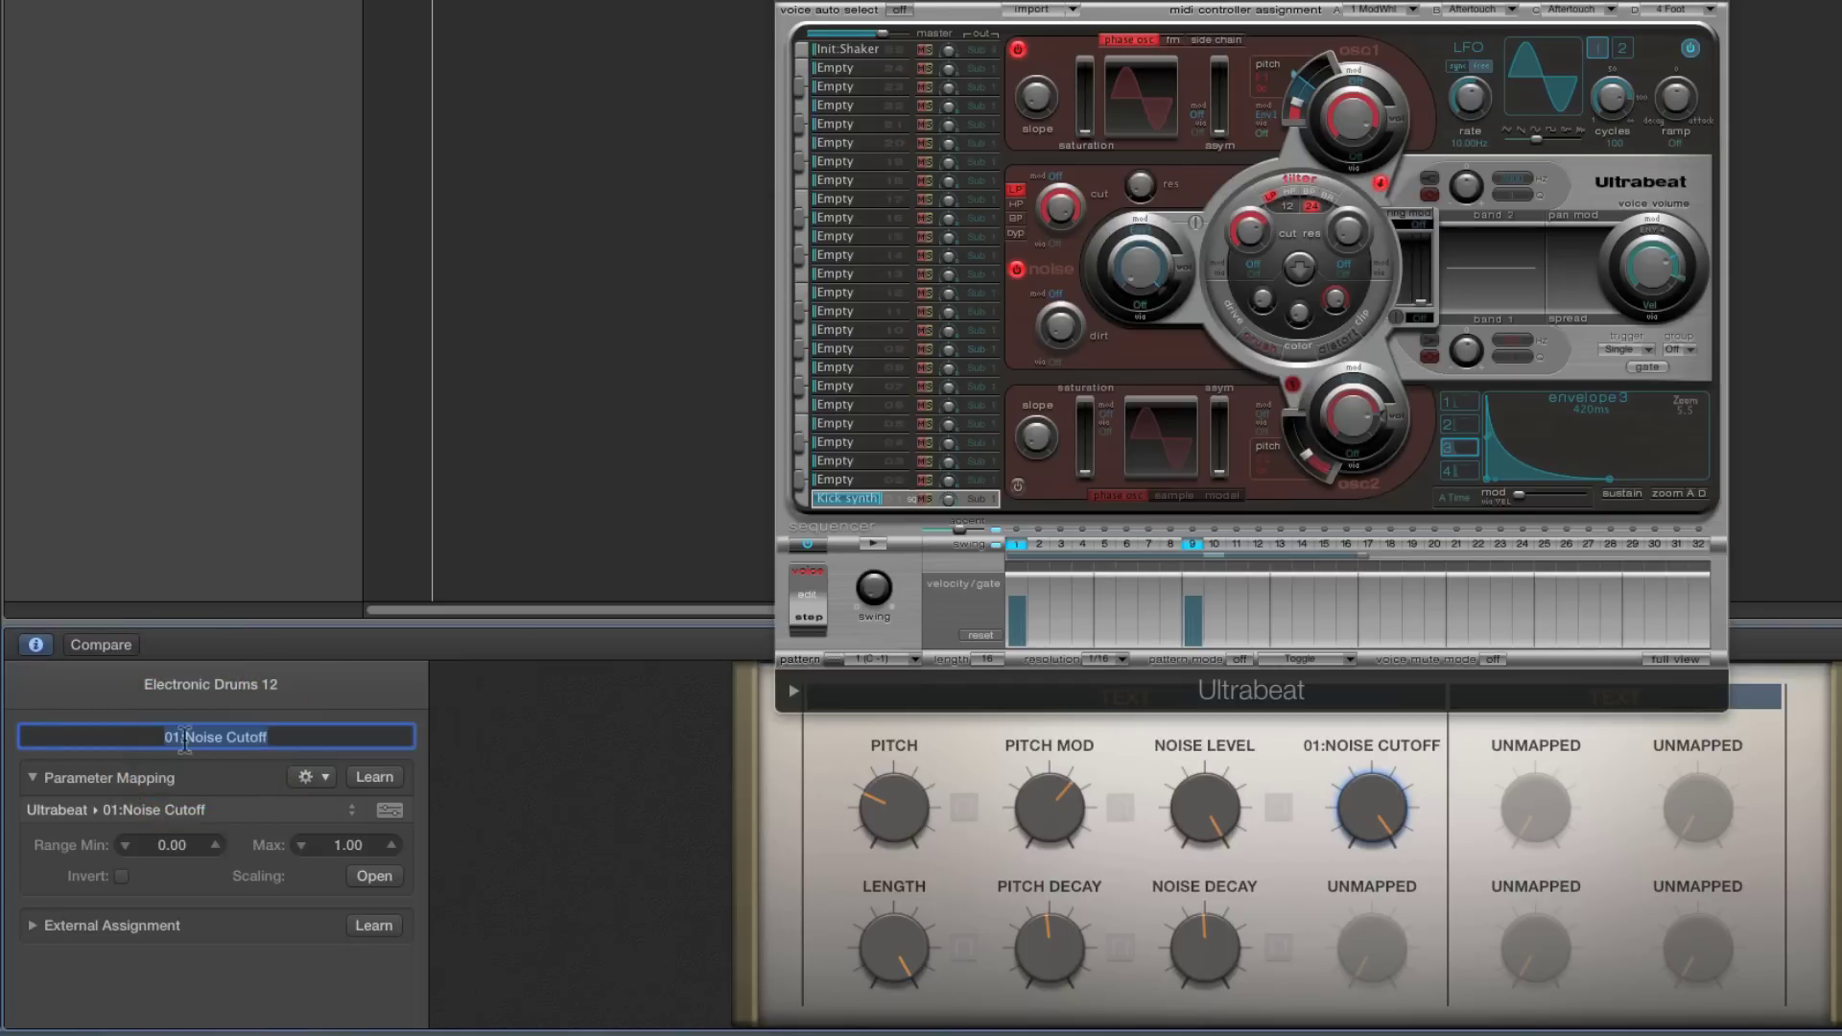
click(184, 737)
key(BackSpace)
key(BackSpace)
key(BackSpace)
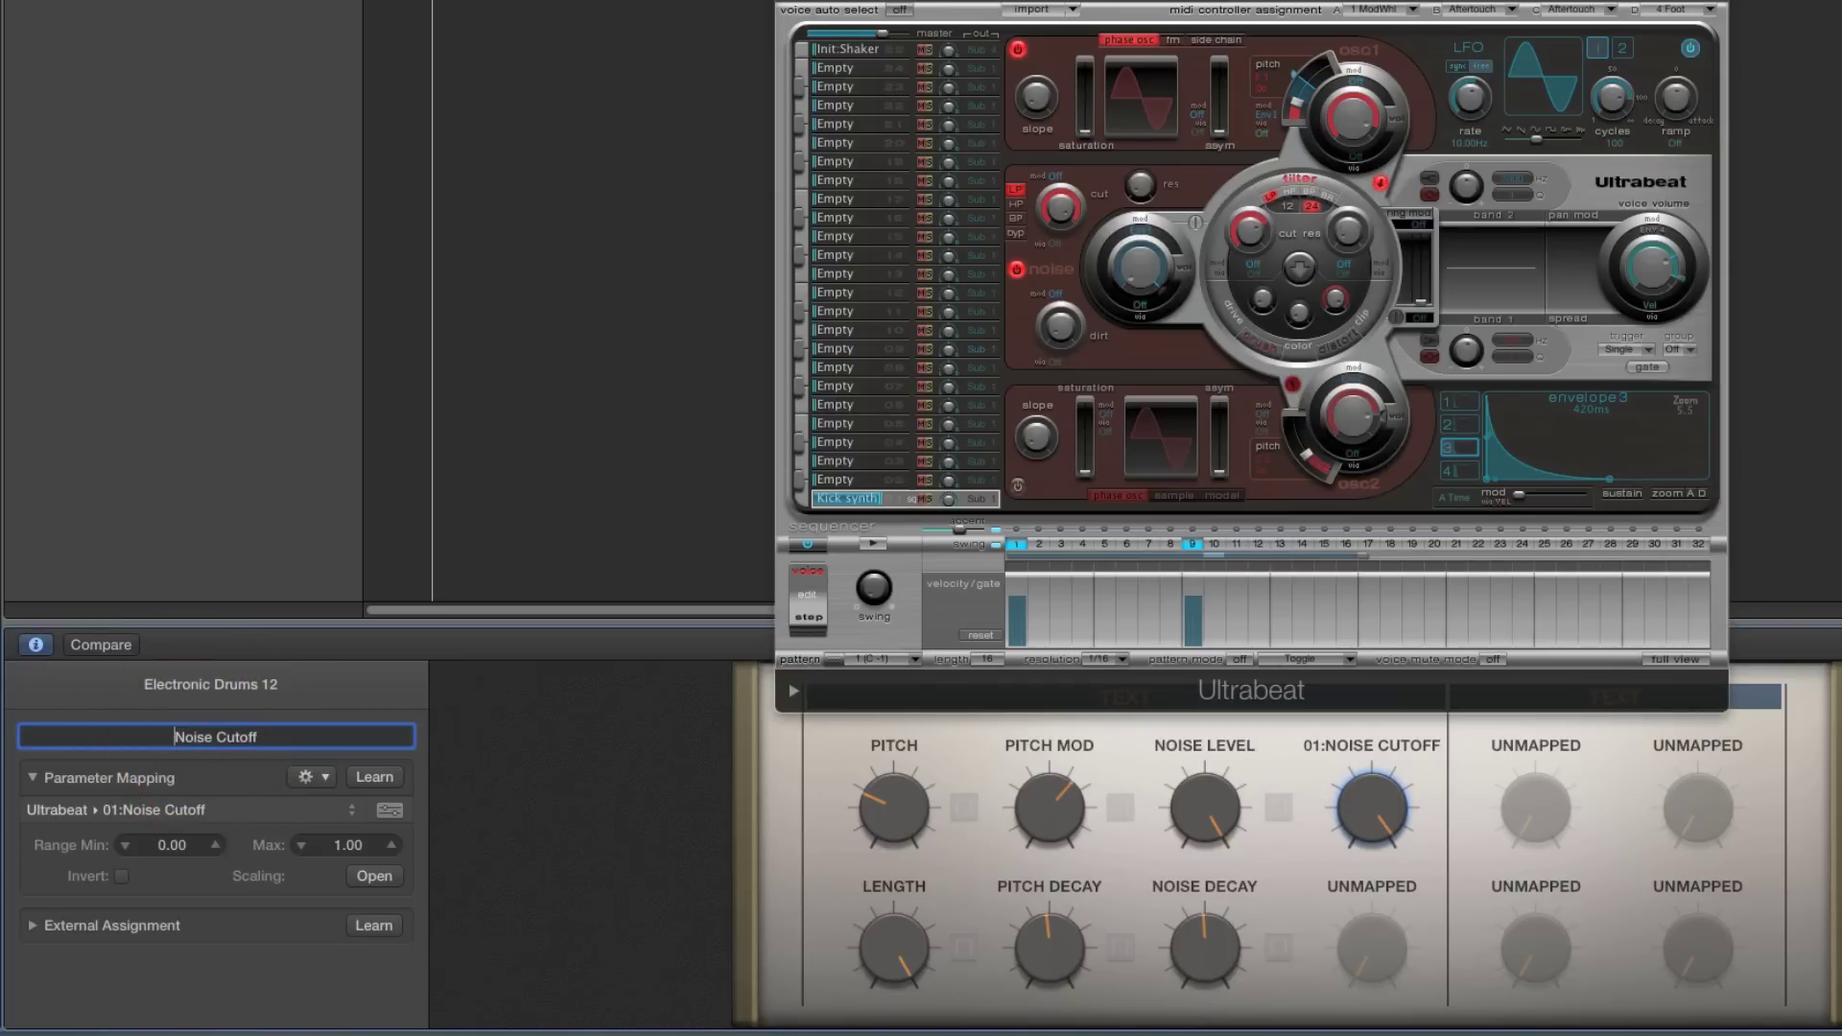
double_click(238, 738)
text(Tone)
key(Return)
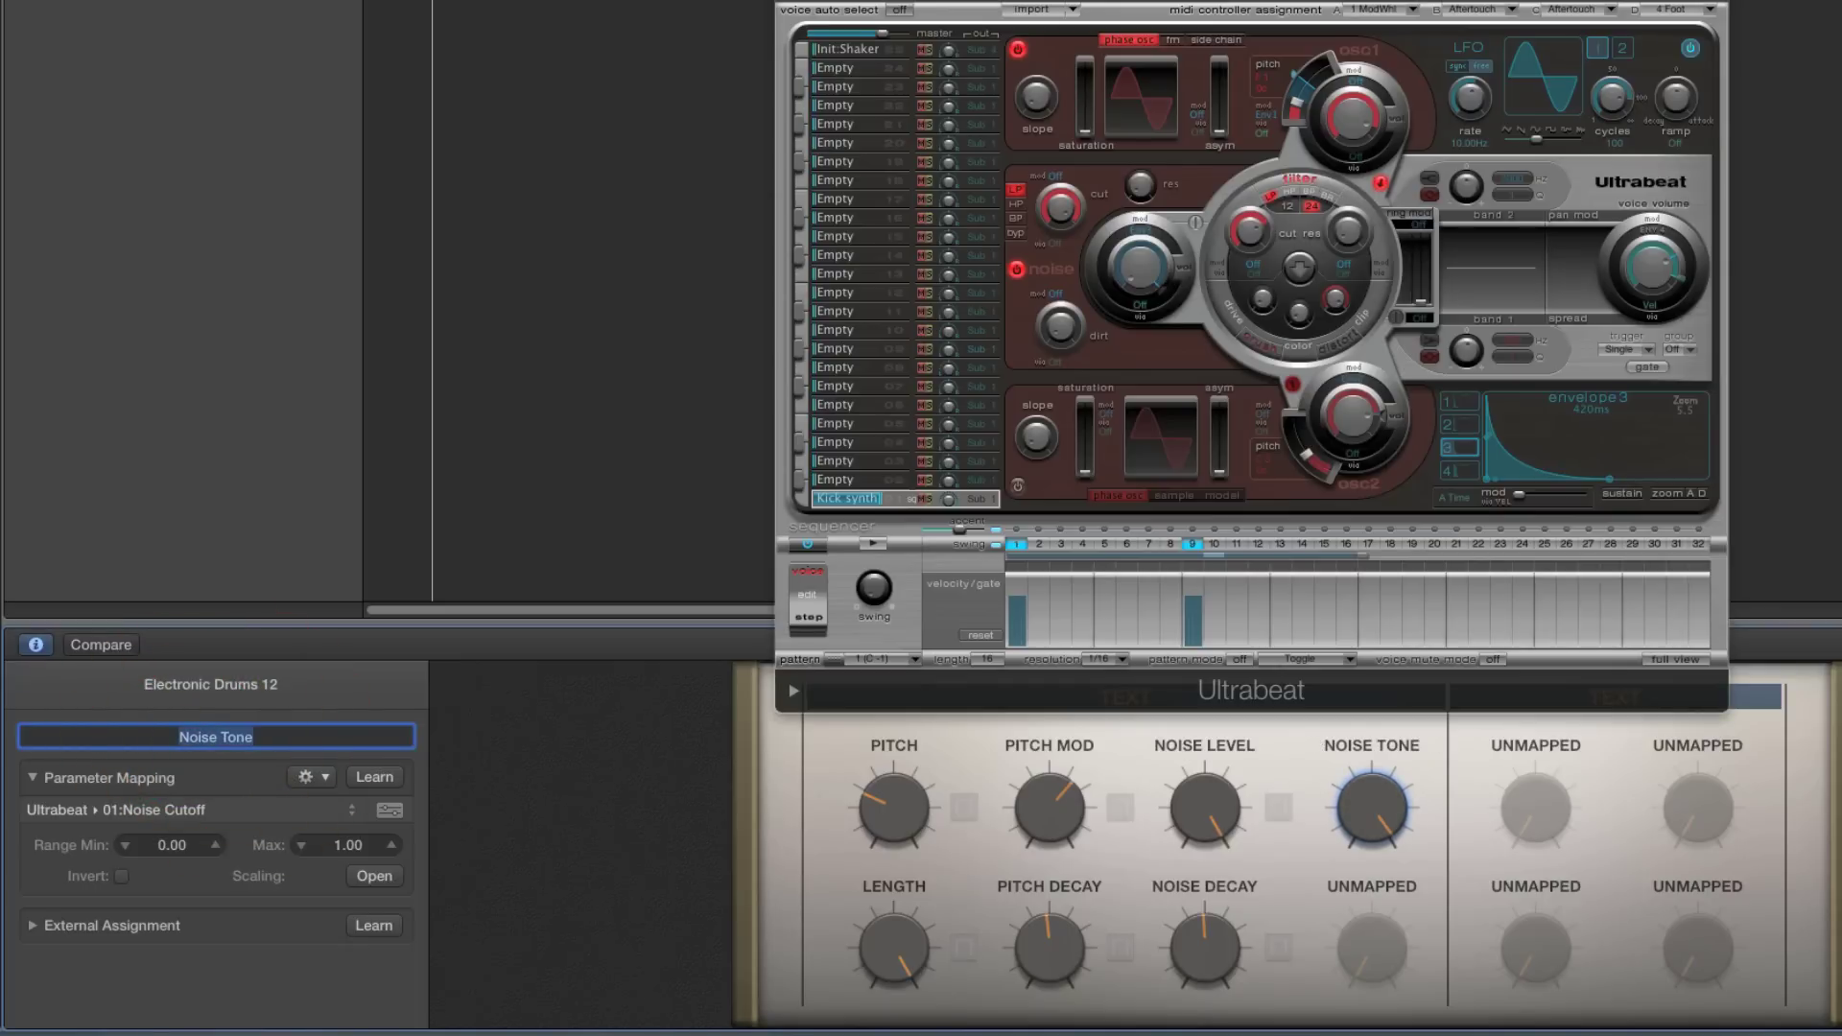
Start the pattern and audition the Noise Tone knob across its range
click(872, 543)
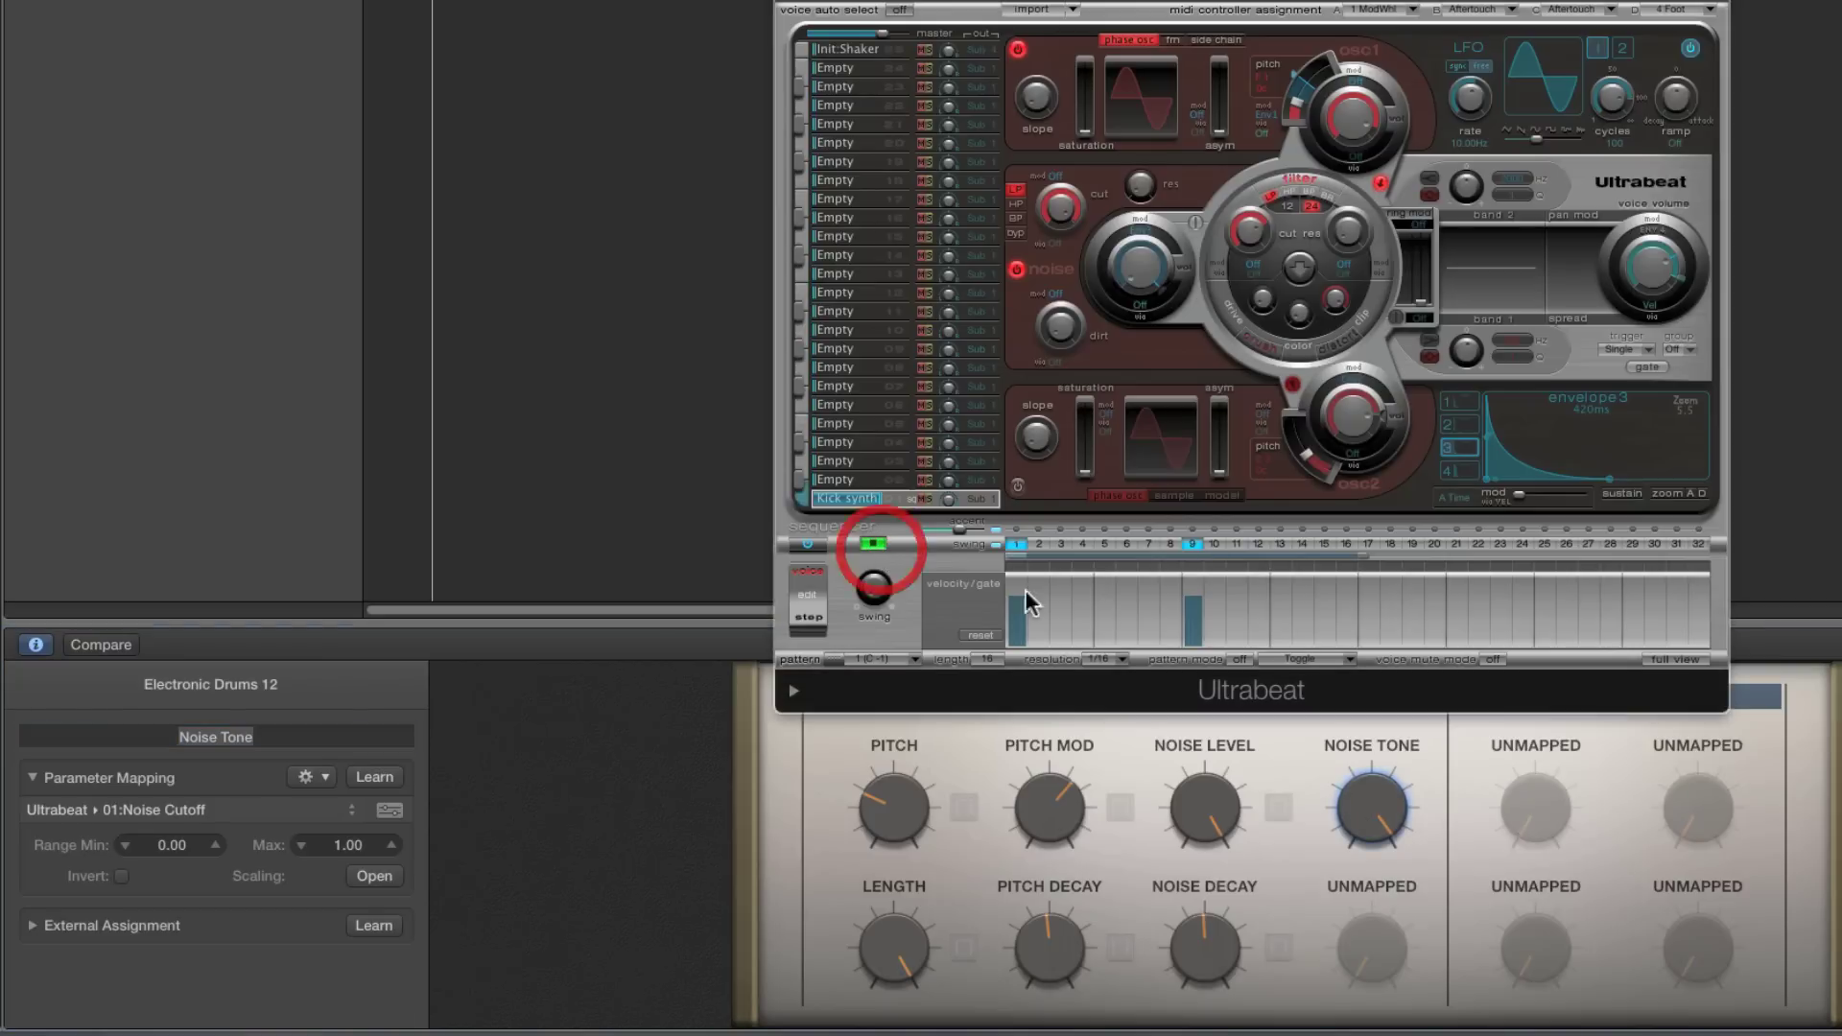
mouse_move(1375, 806)
mouse_down()
mouse_move(1395, 982)
mouse_move(1386, 838)
mouse_up()
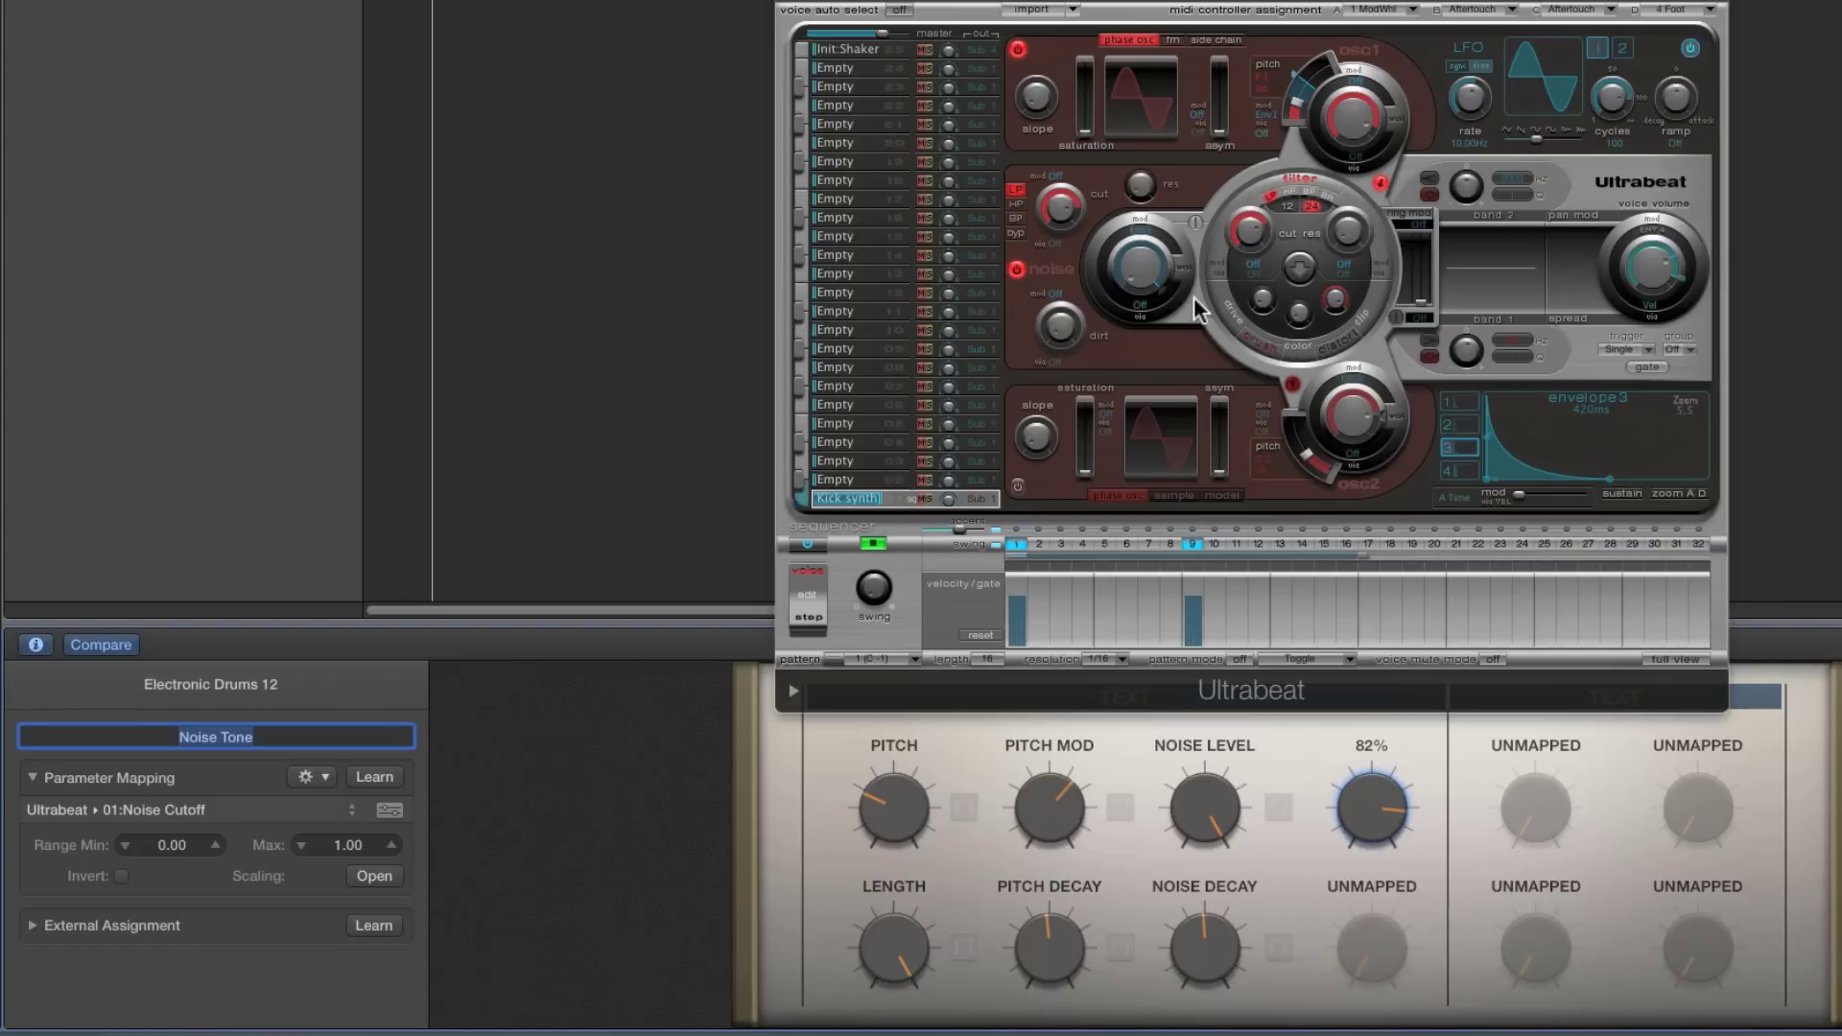
click(1138, 178)
click(1142, 79)
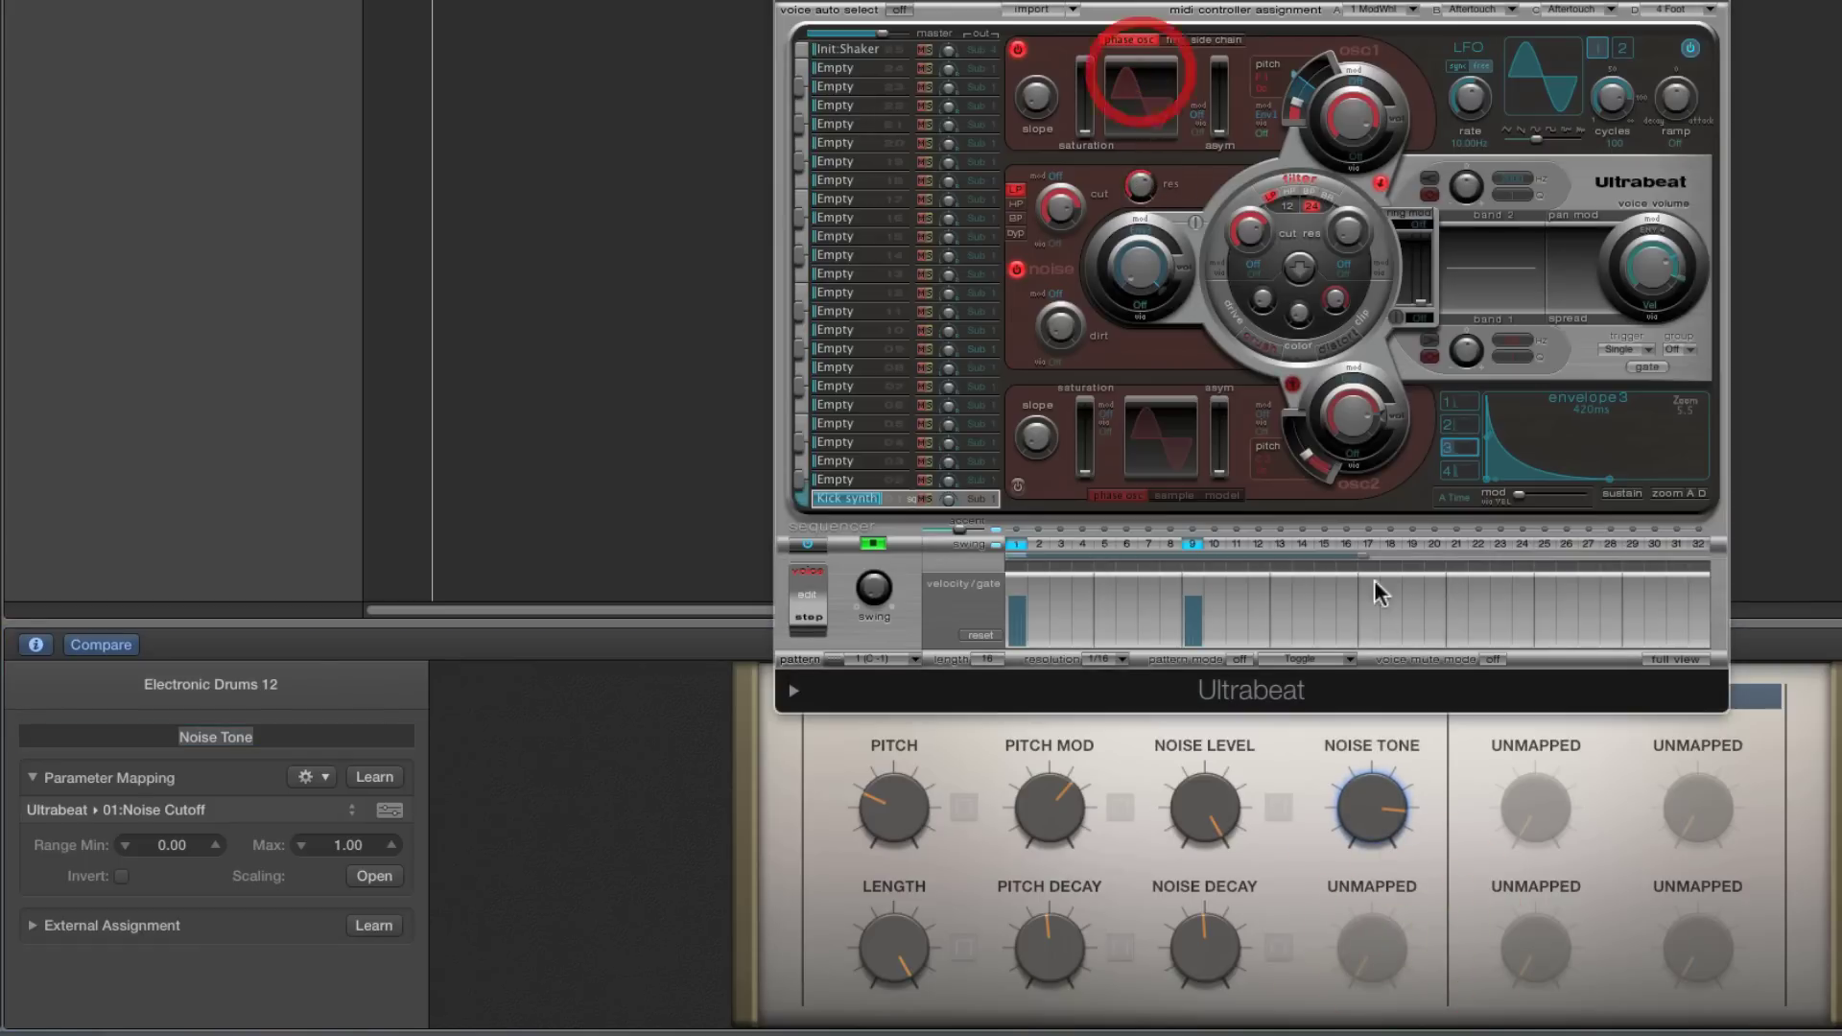
drag(1373, 794, 1389, 834)
click(1137, 187)
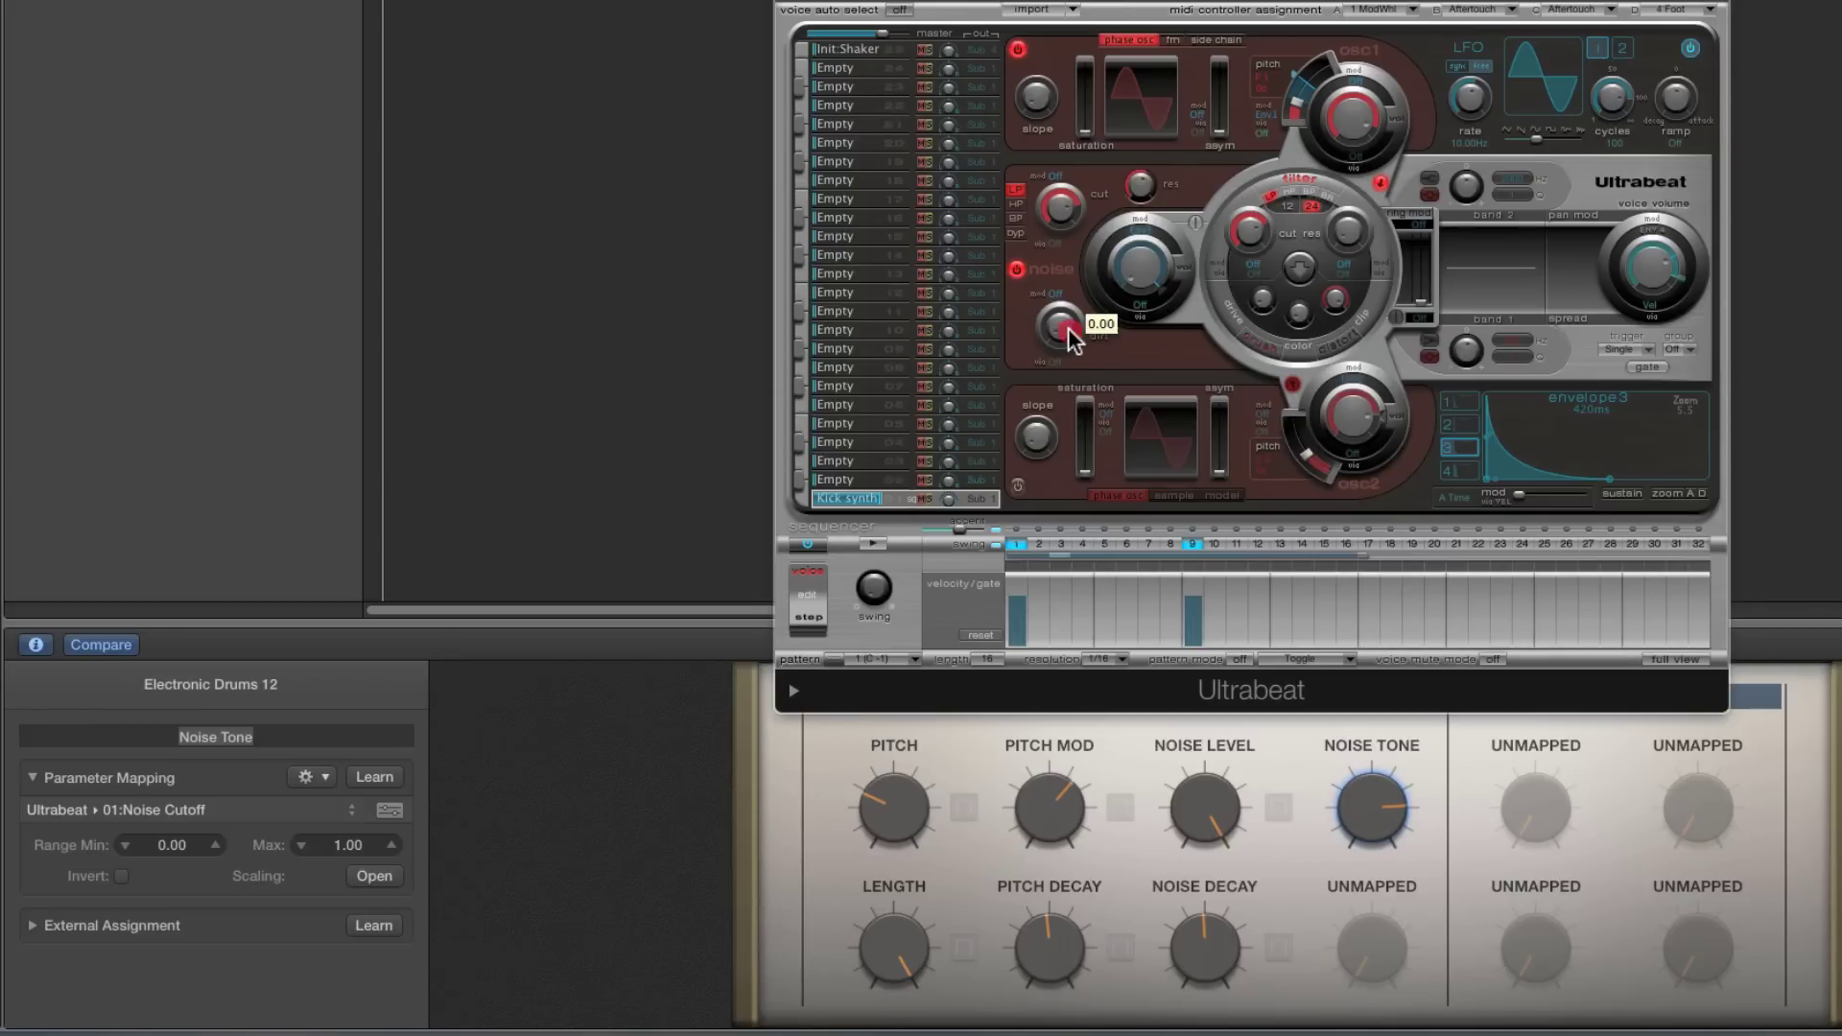
Play the pattern briefly, stop it and switch the noise generator off and on
click(872, 543)
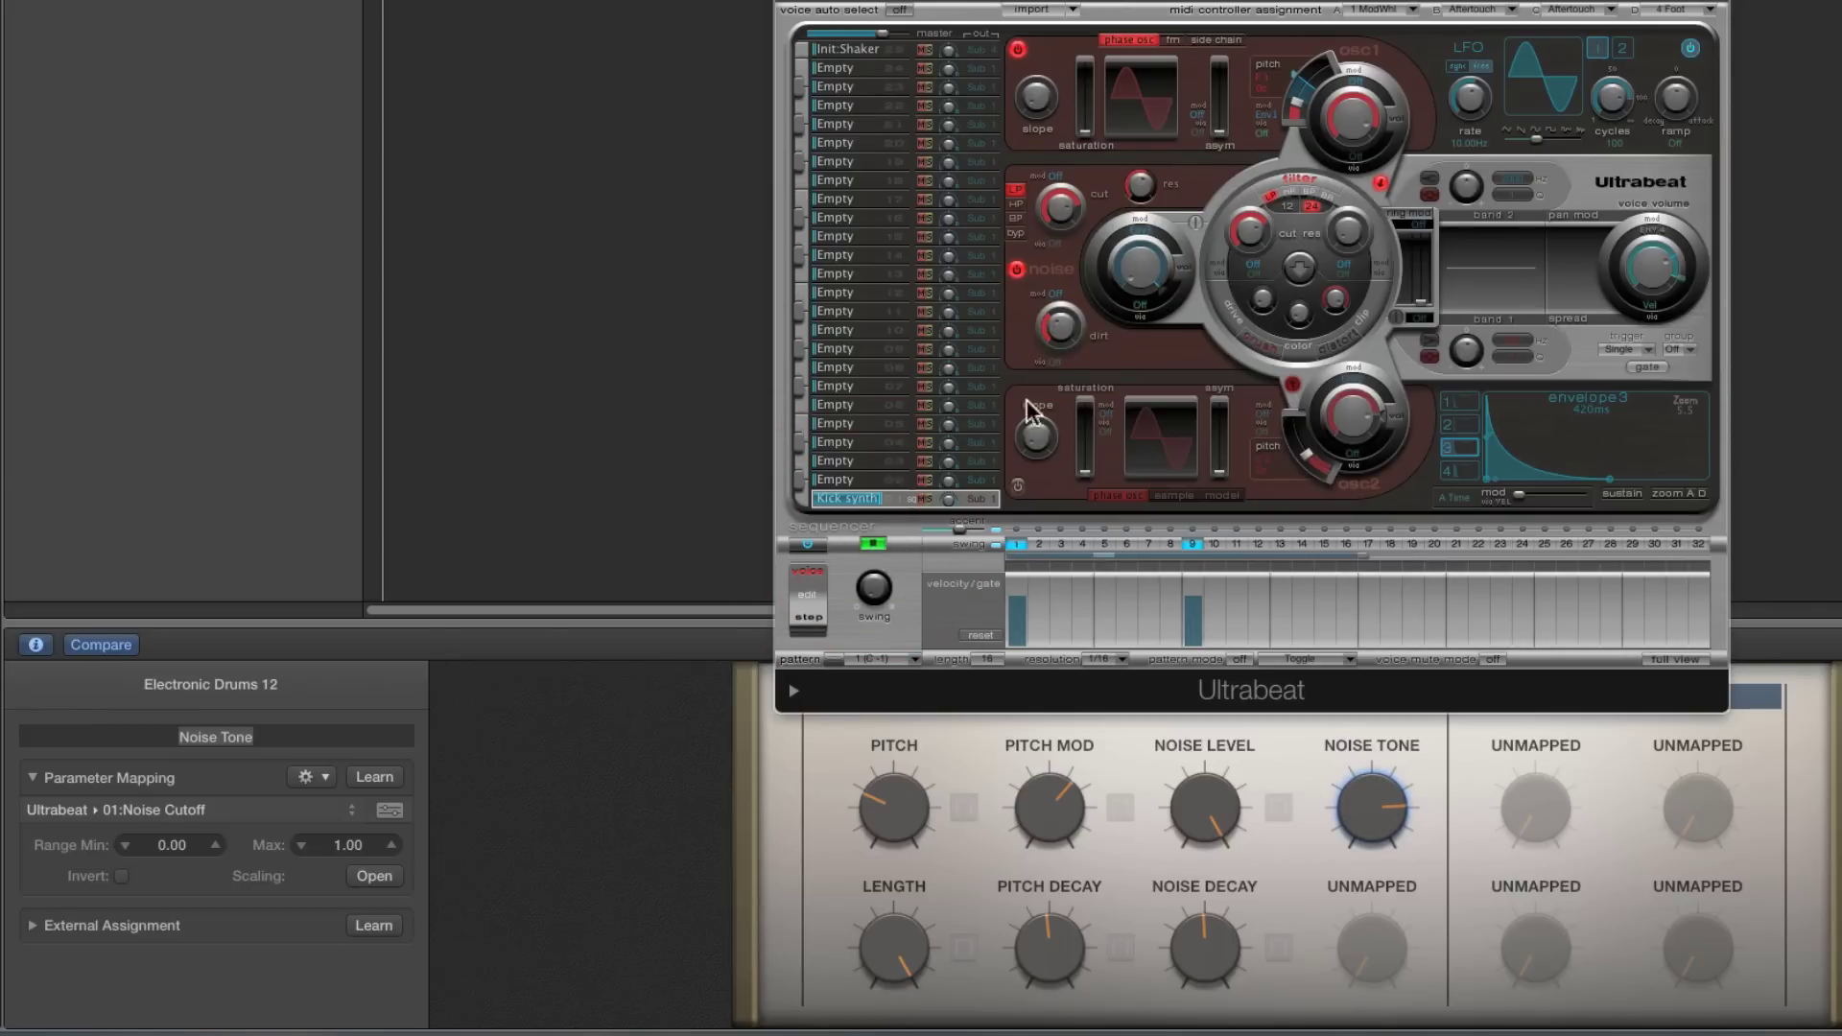
click(872, 543)
click(1017, 272)
click(1017, 271)
click(1018, 270)
Map the noise generator's on/off switch to the unmapped button beside Noise Level and end parameter learning
click(975, 809)
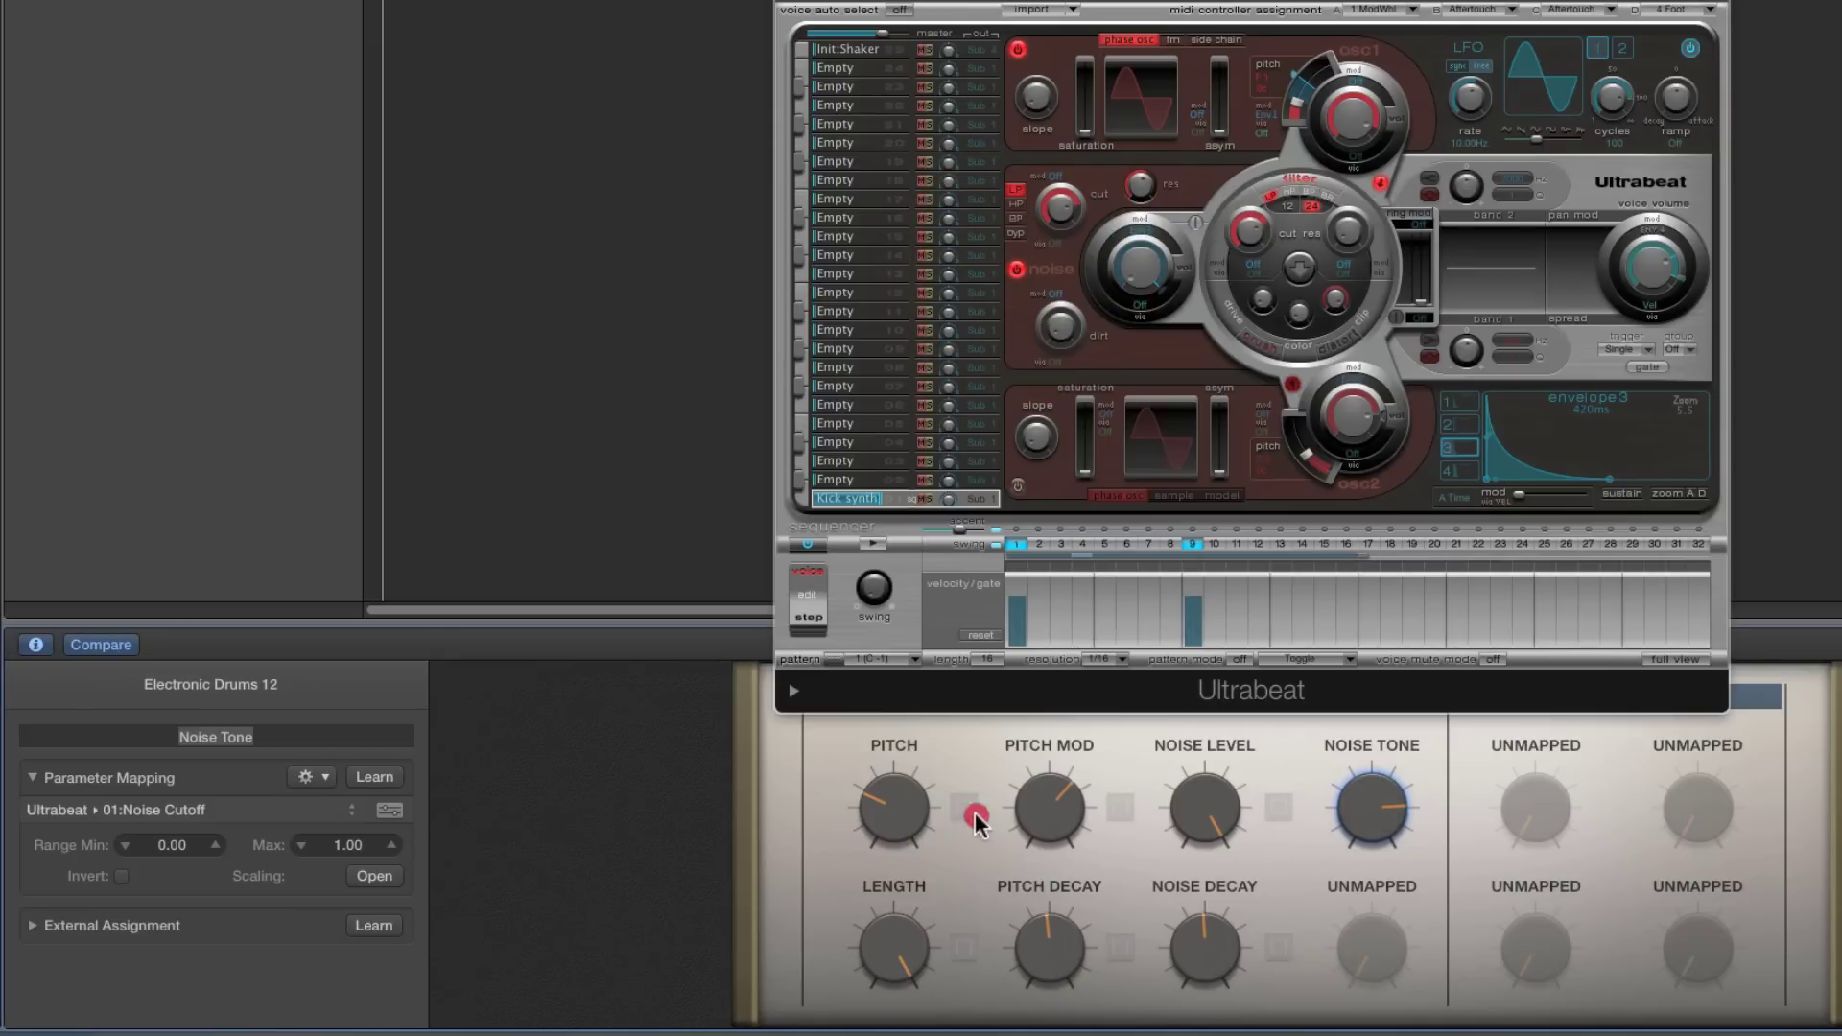
click(1119, 808)
click(964, 945)
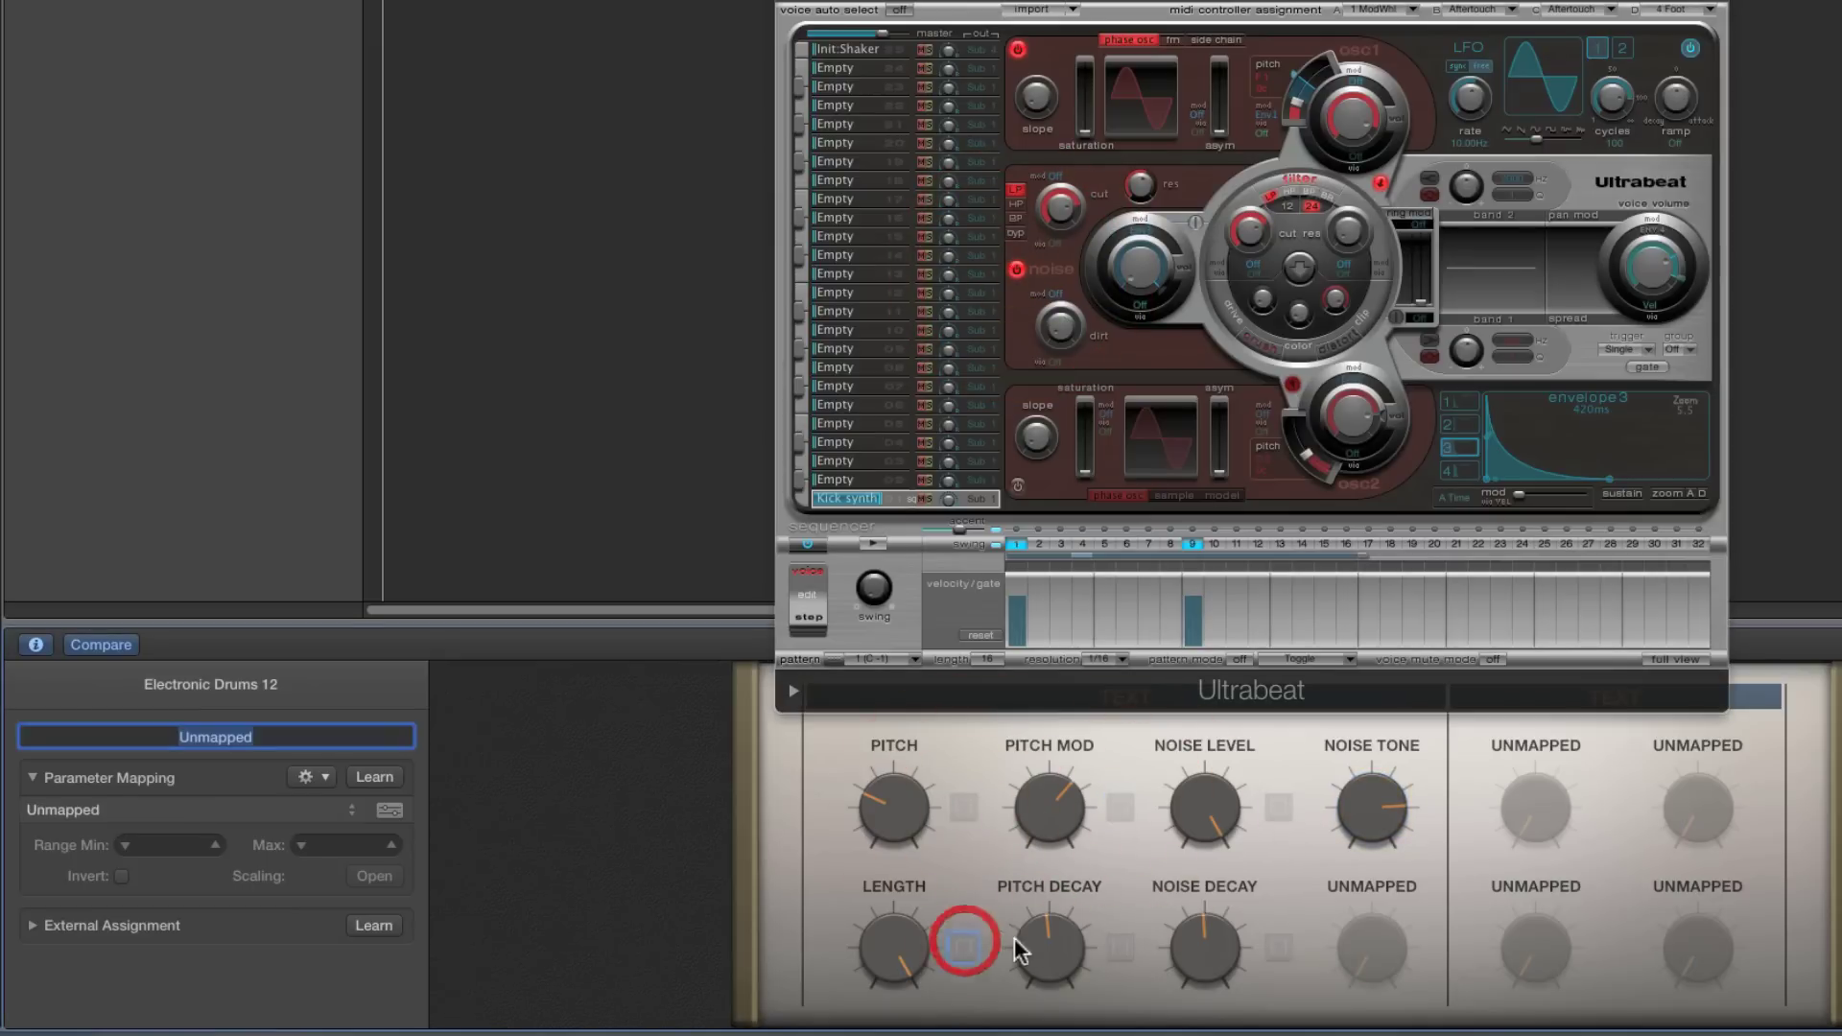
click(1119, 946)
click(1277, 948)
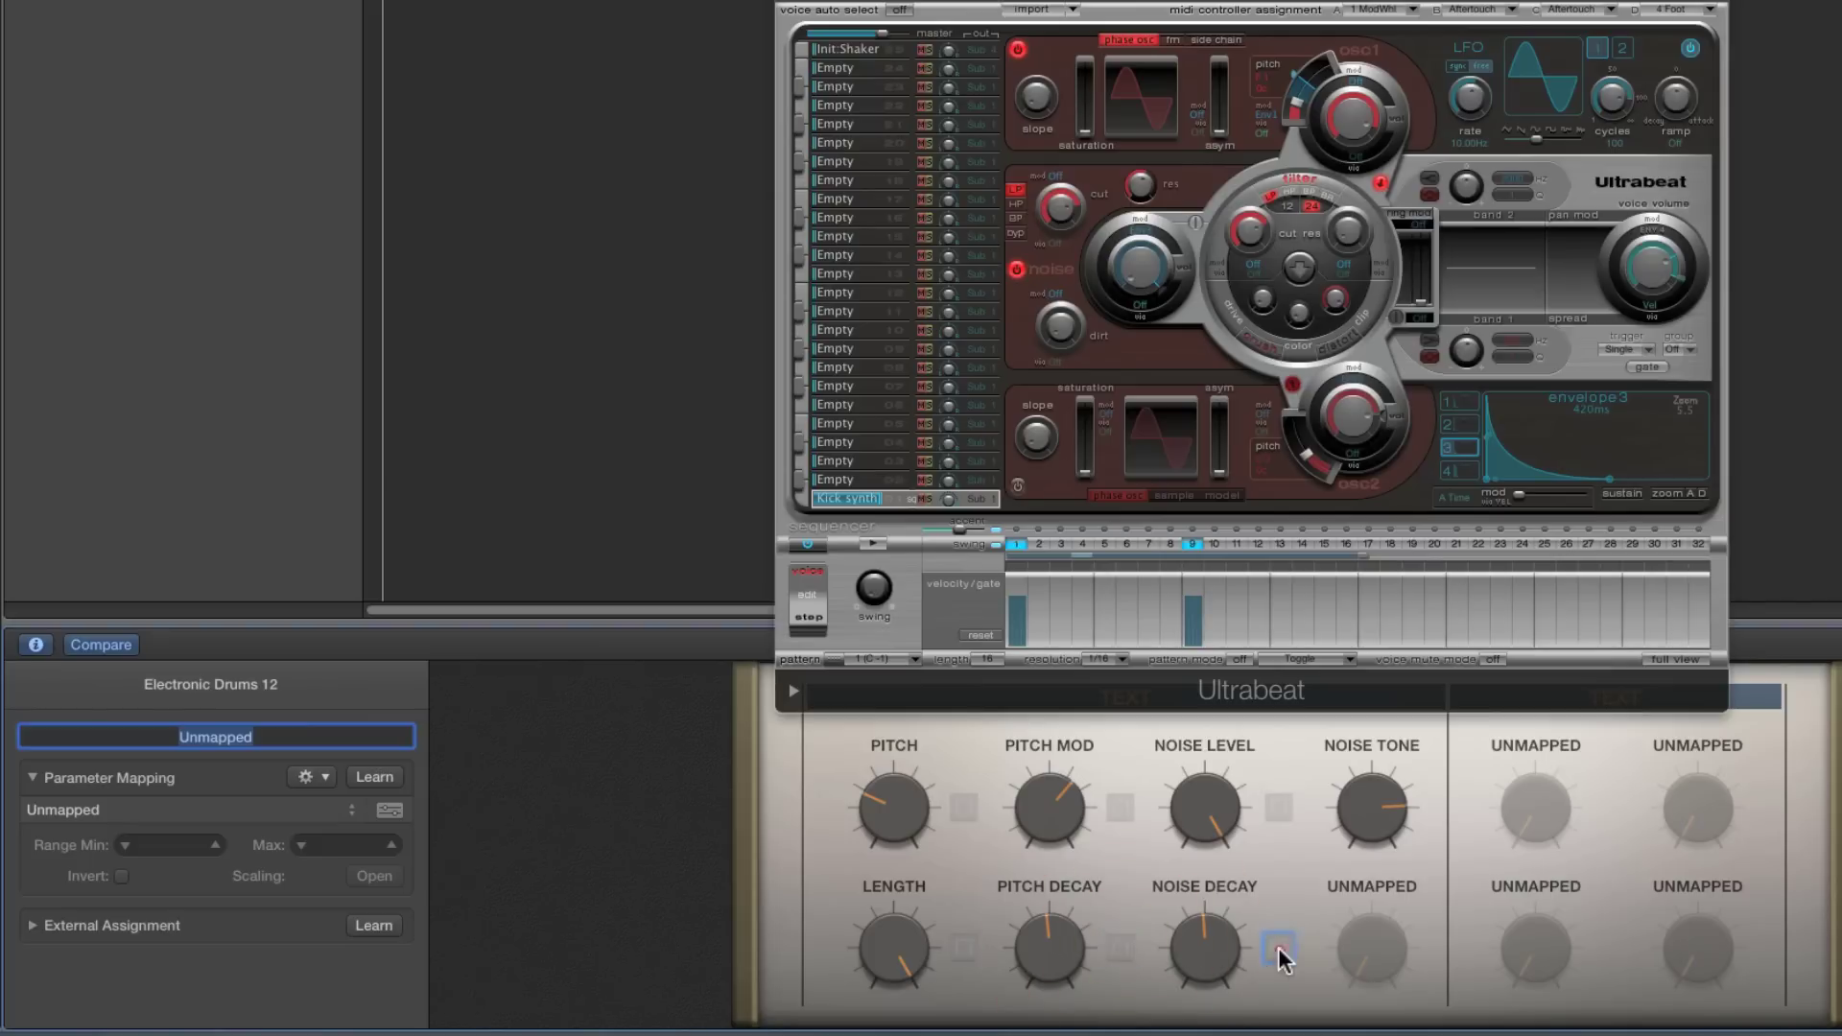
click(1276, 809)
click(1281, 806)
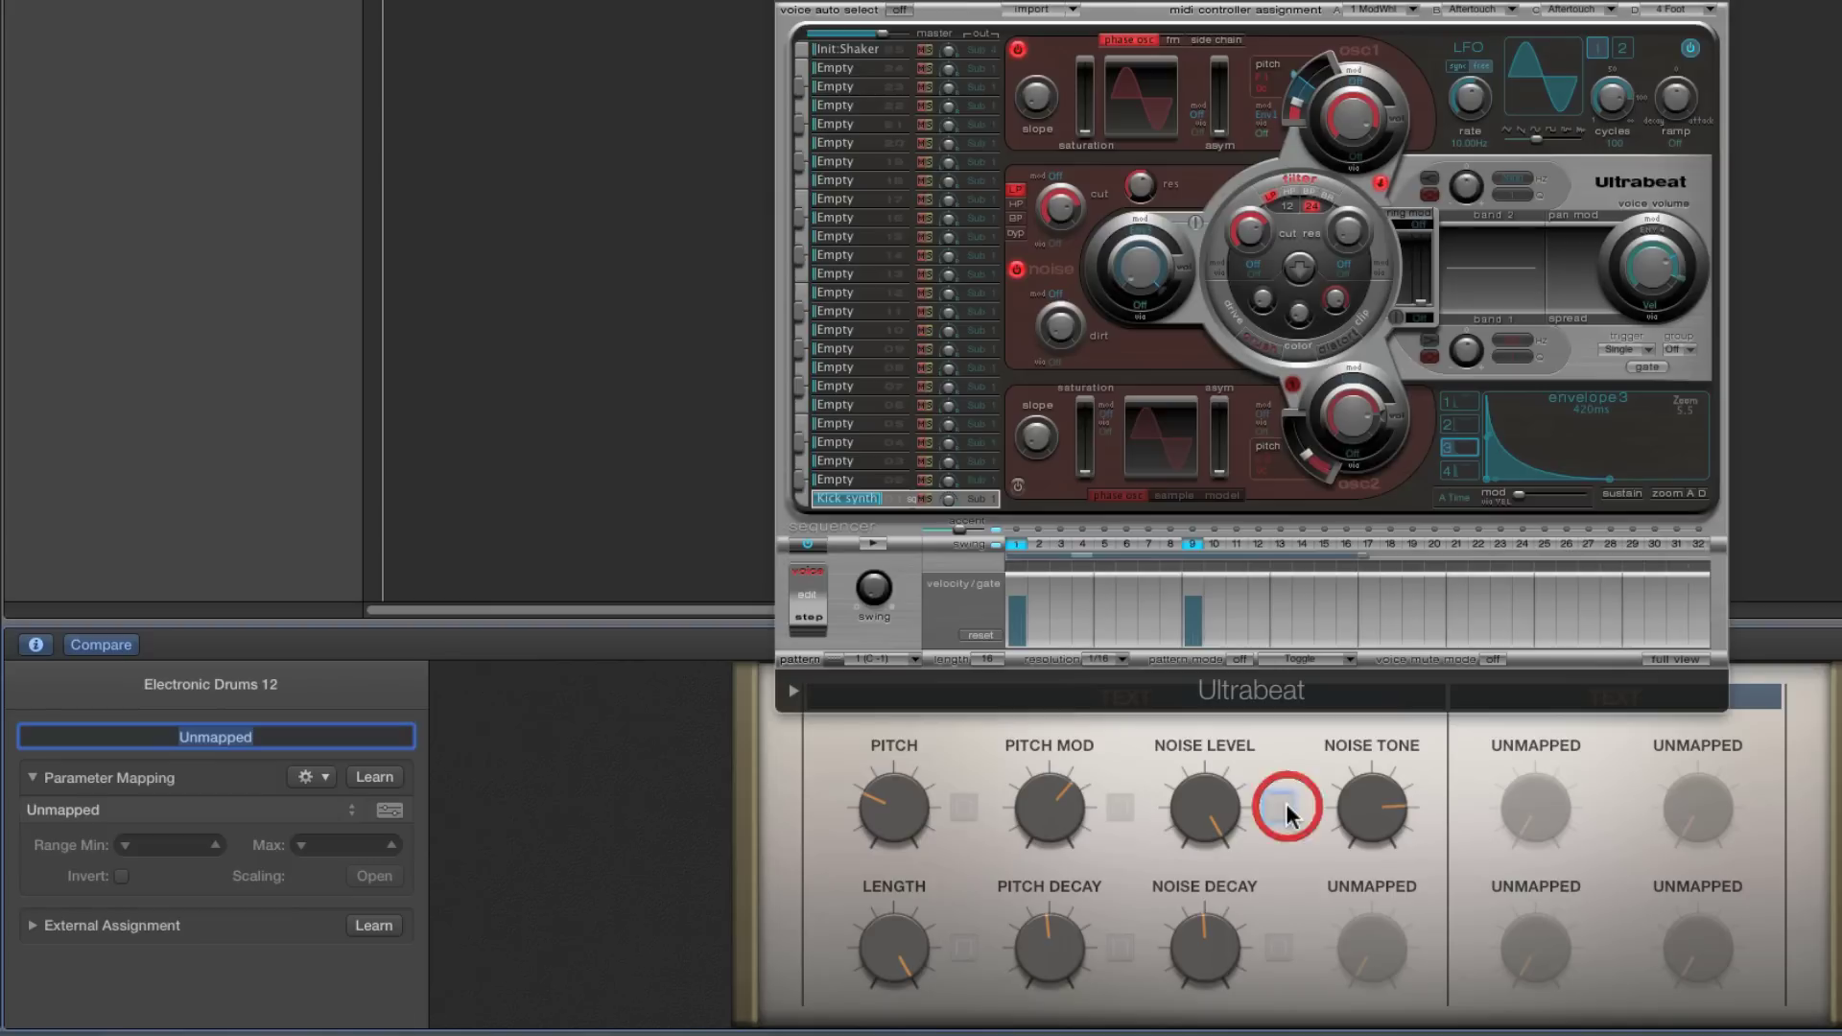
click(377, 779)
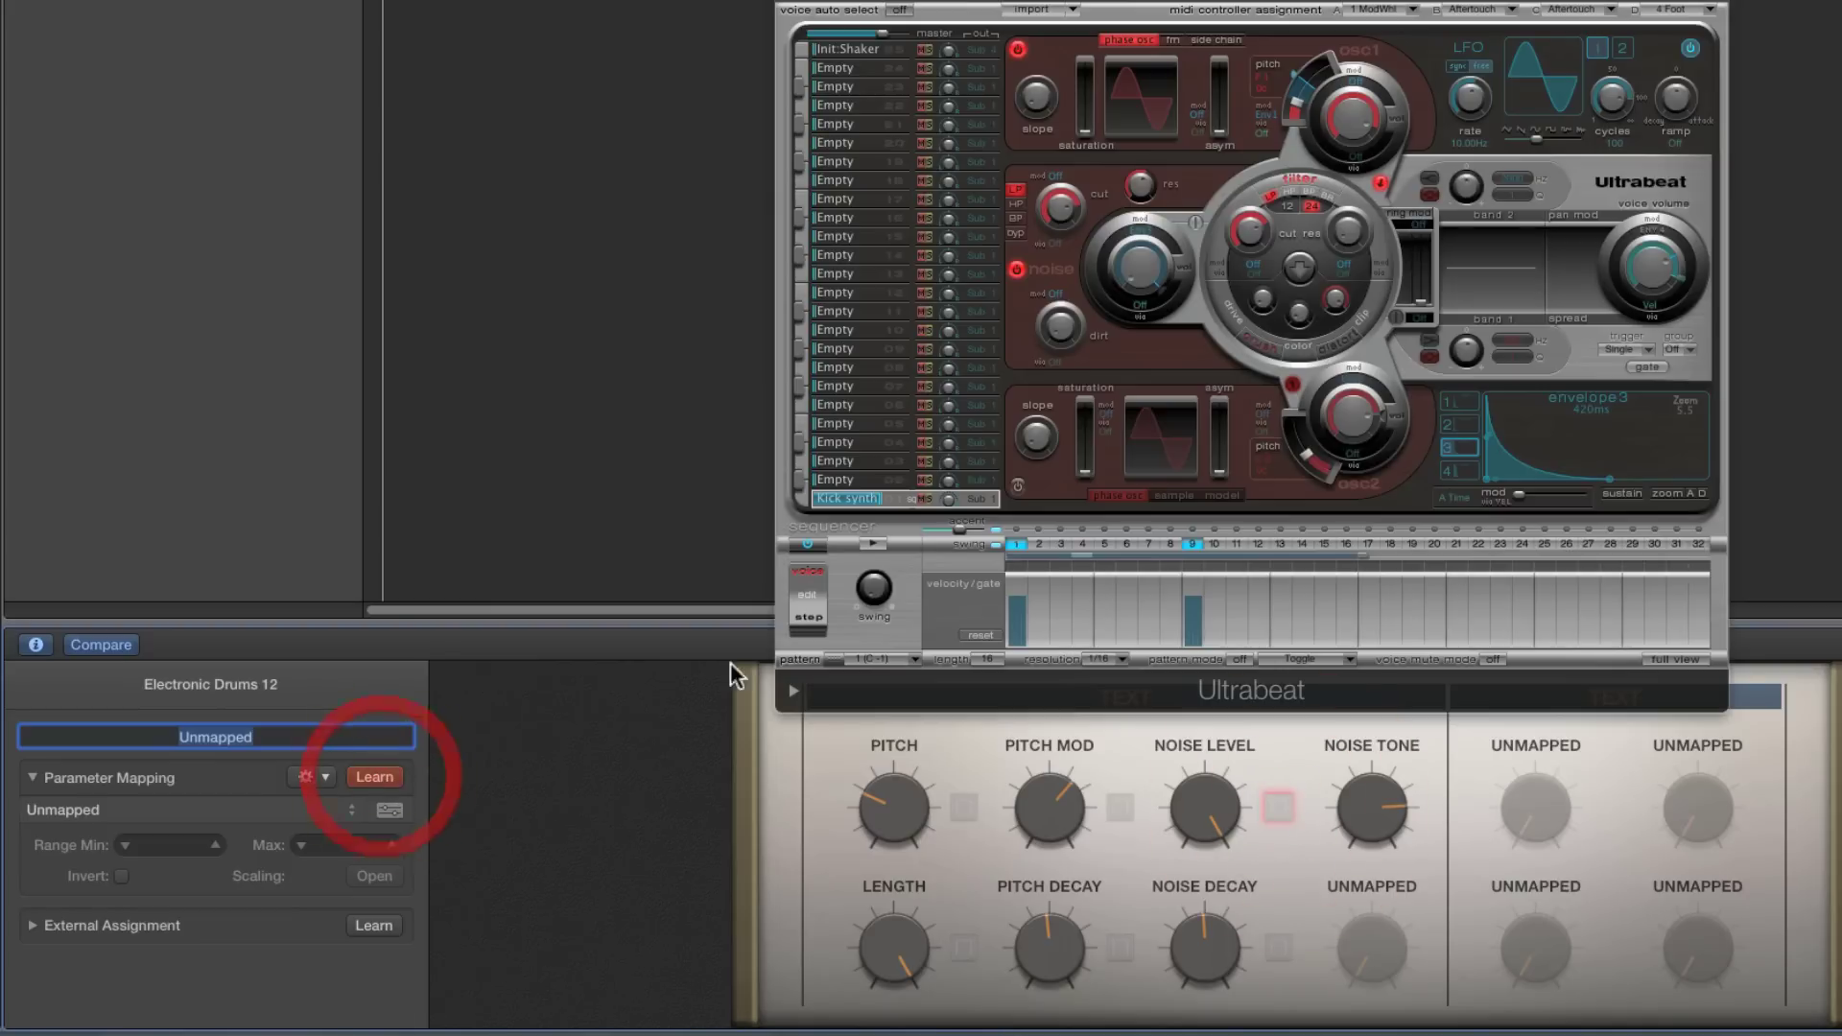
click(1017, 270)
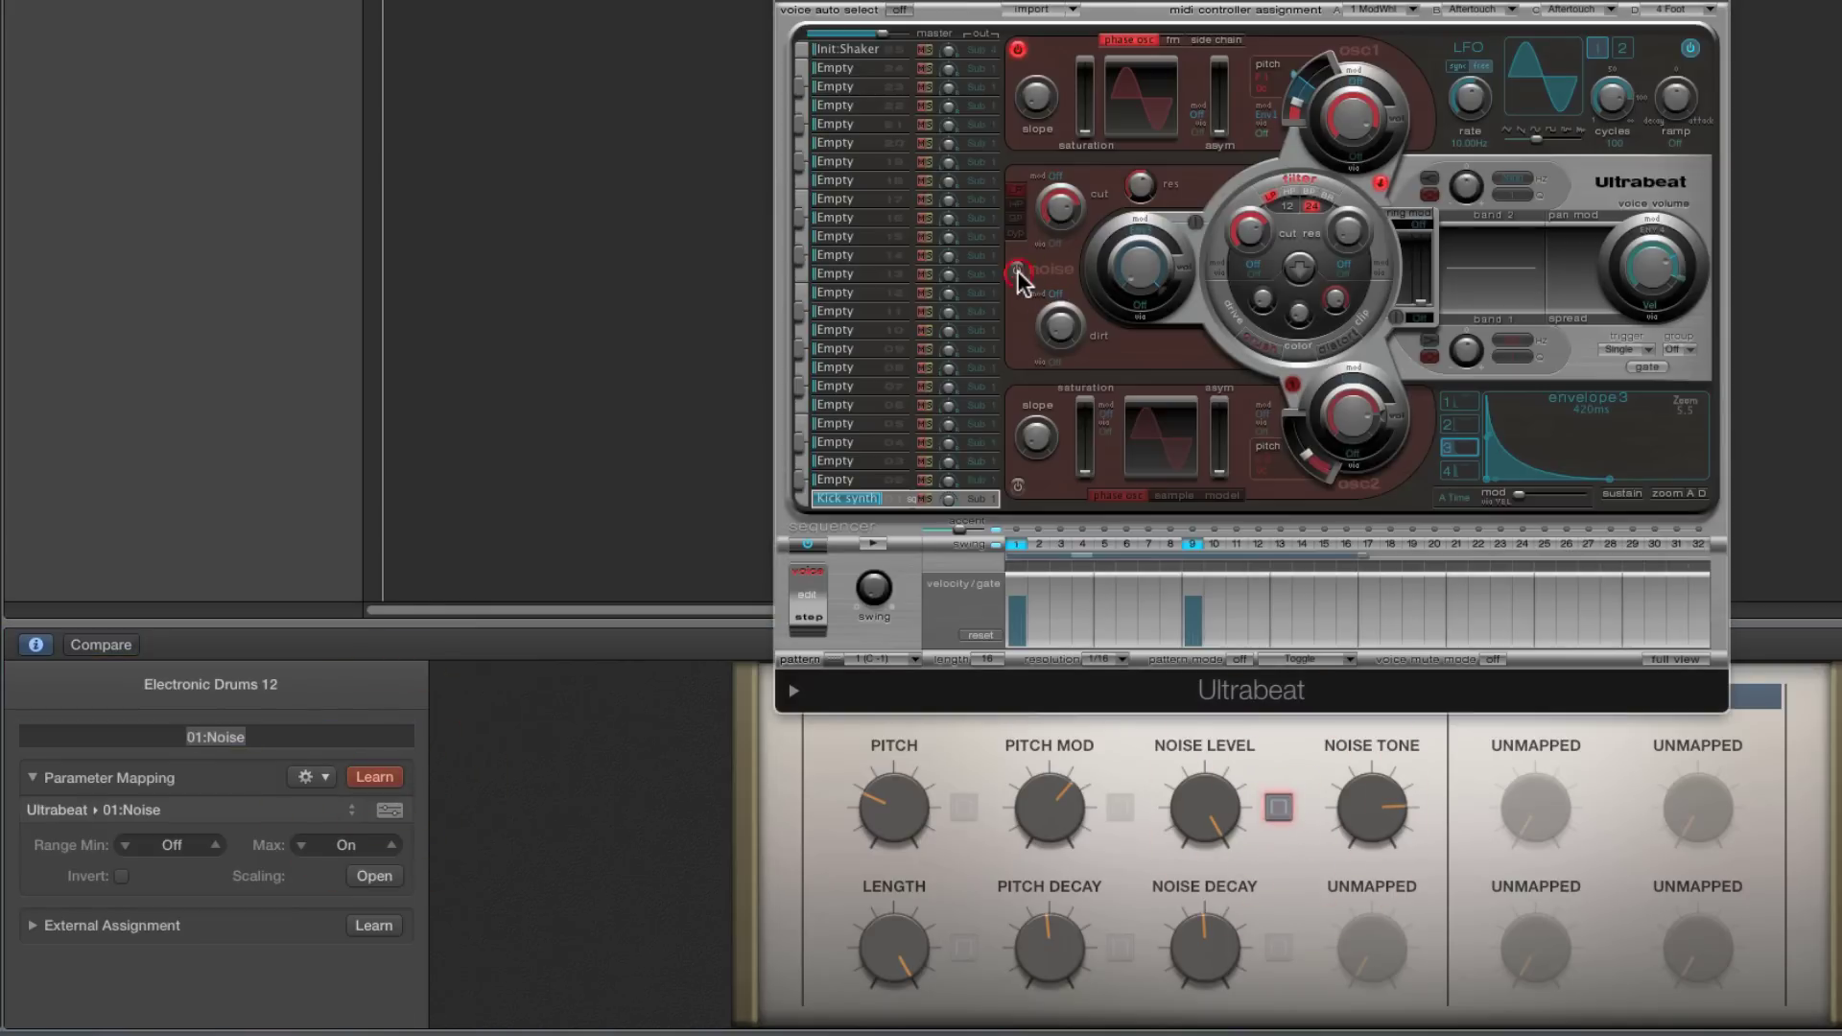
click(387, 781)
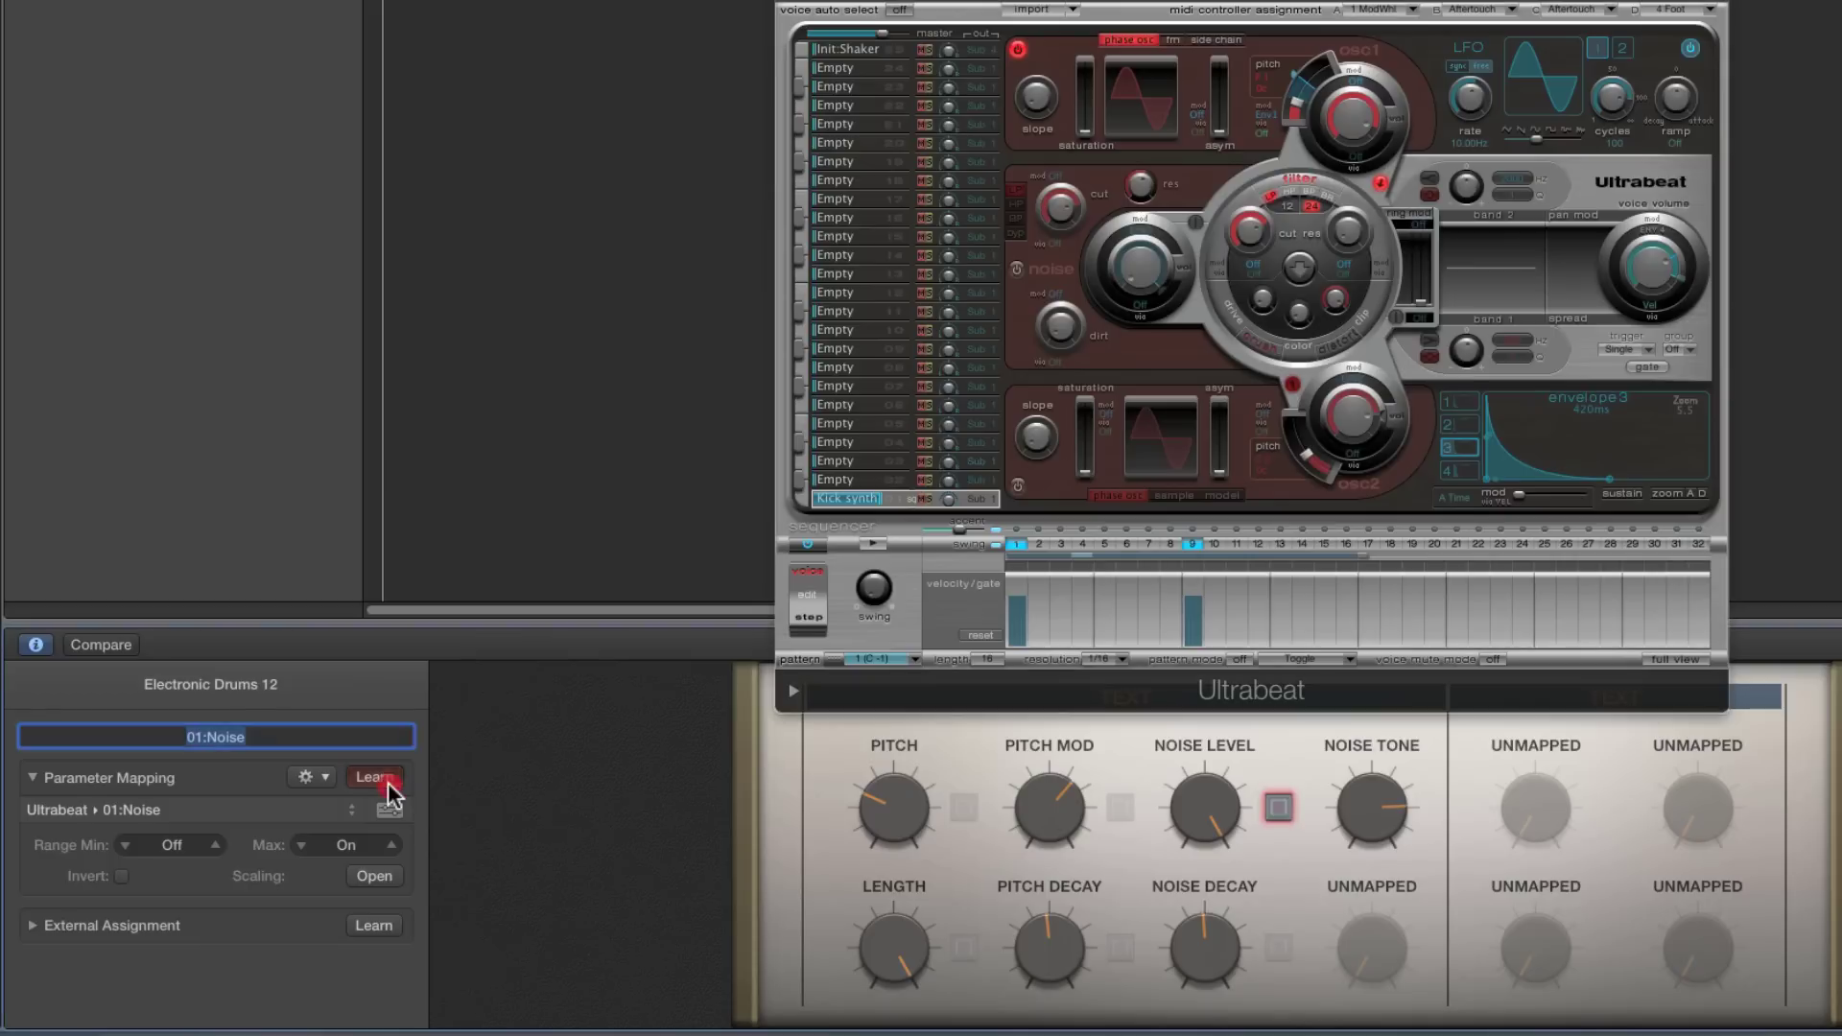
Test the mapped noise button by toggling the generator on and off, both with the Smart Controls inspector open and with it hidden
click(1278, 809)
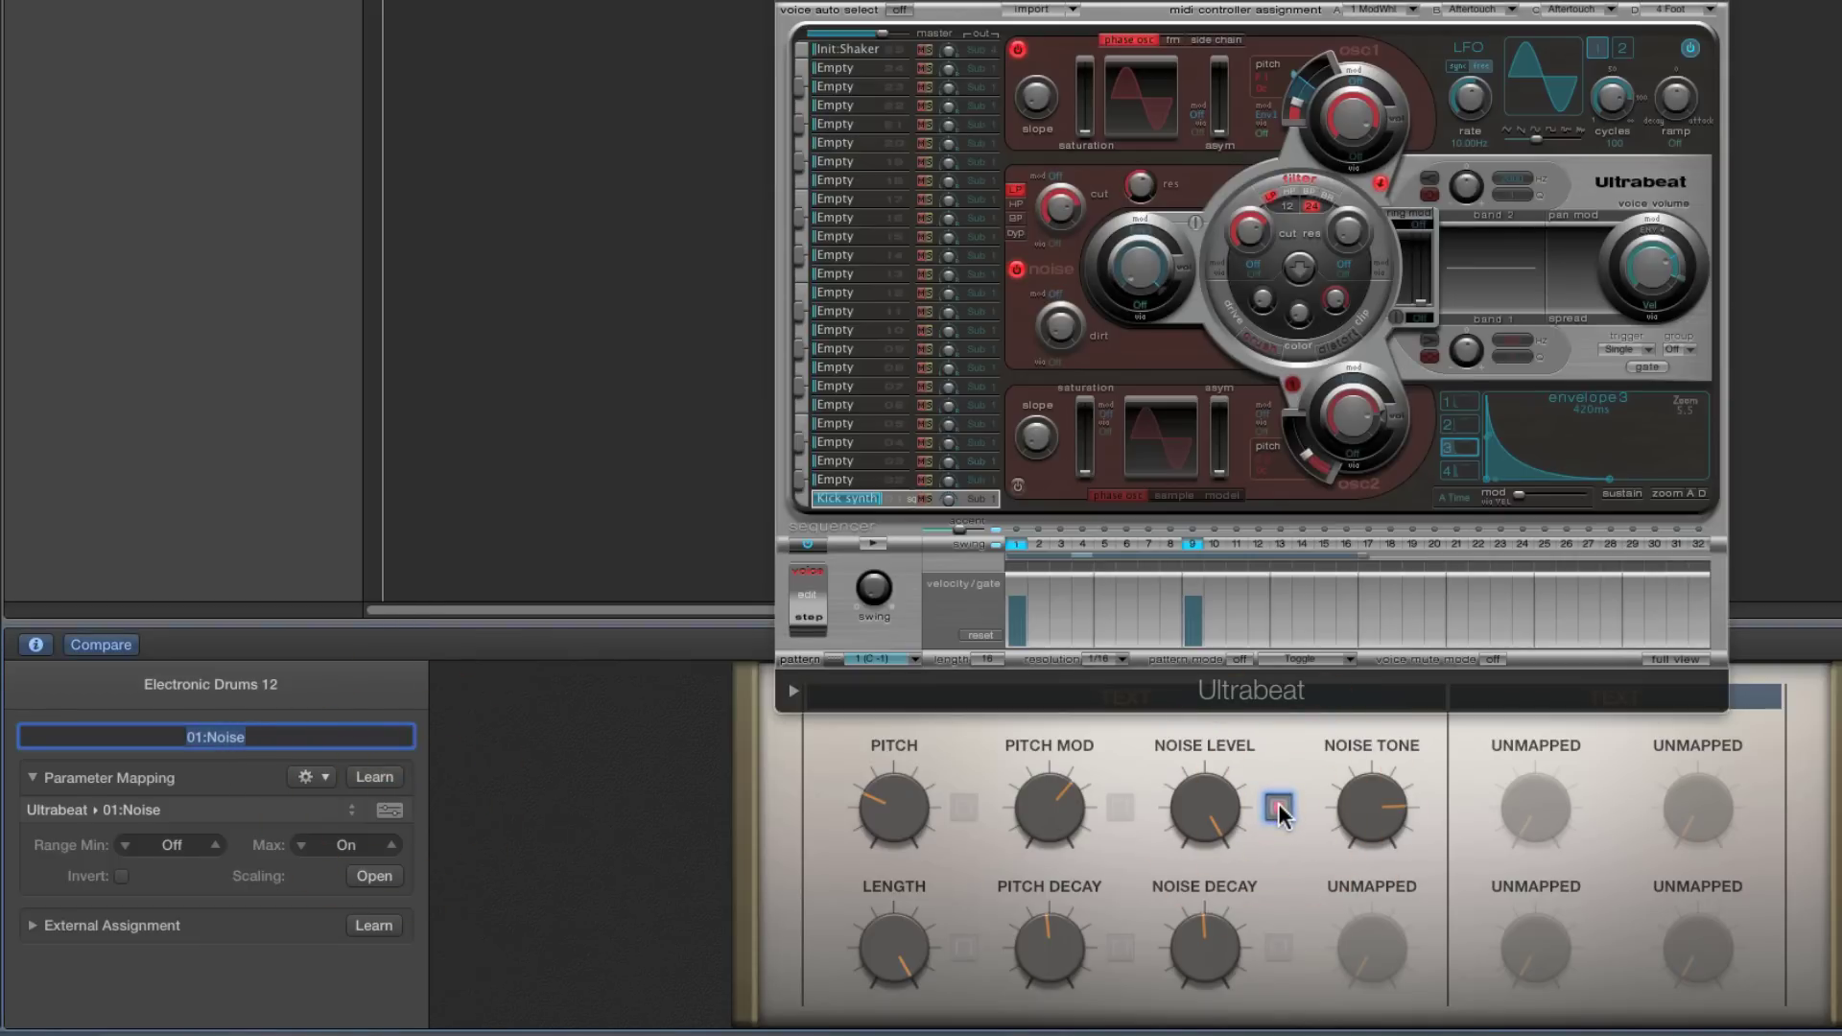
click(1279, 811)
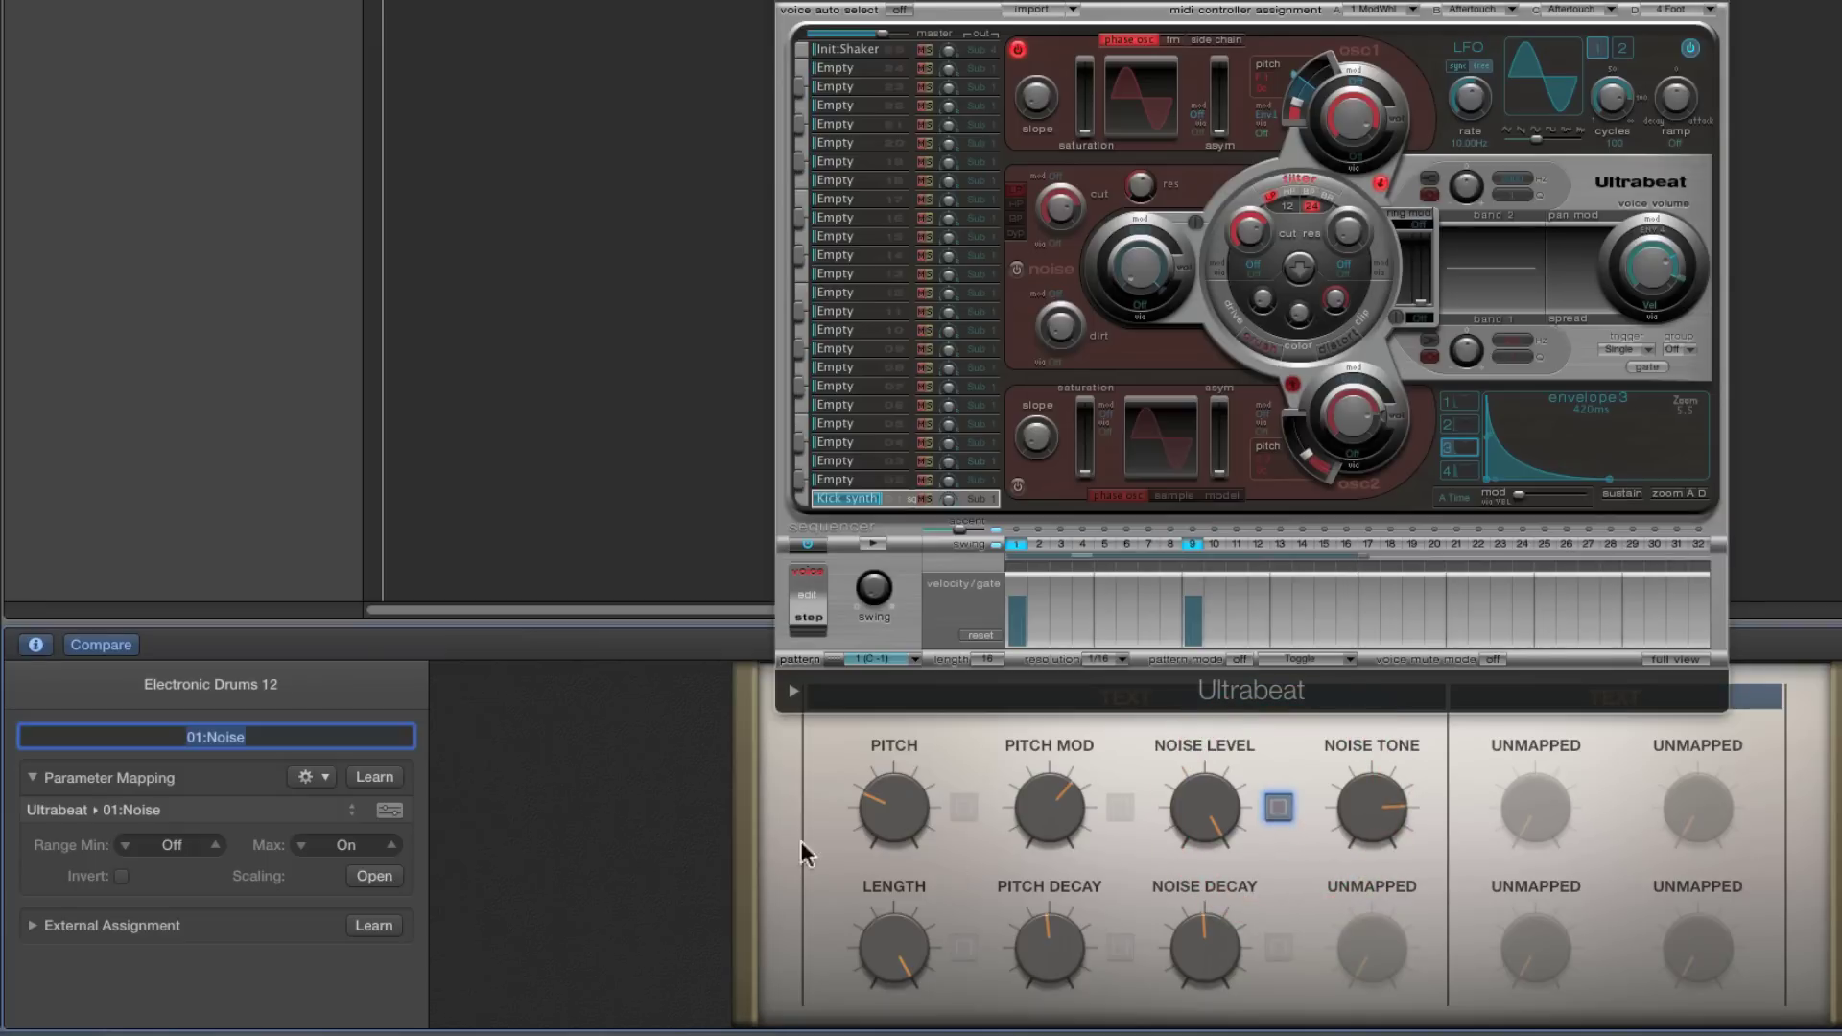
click(37, 645)
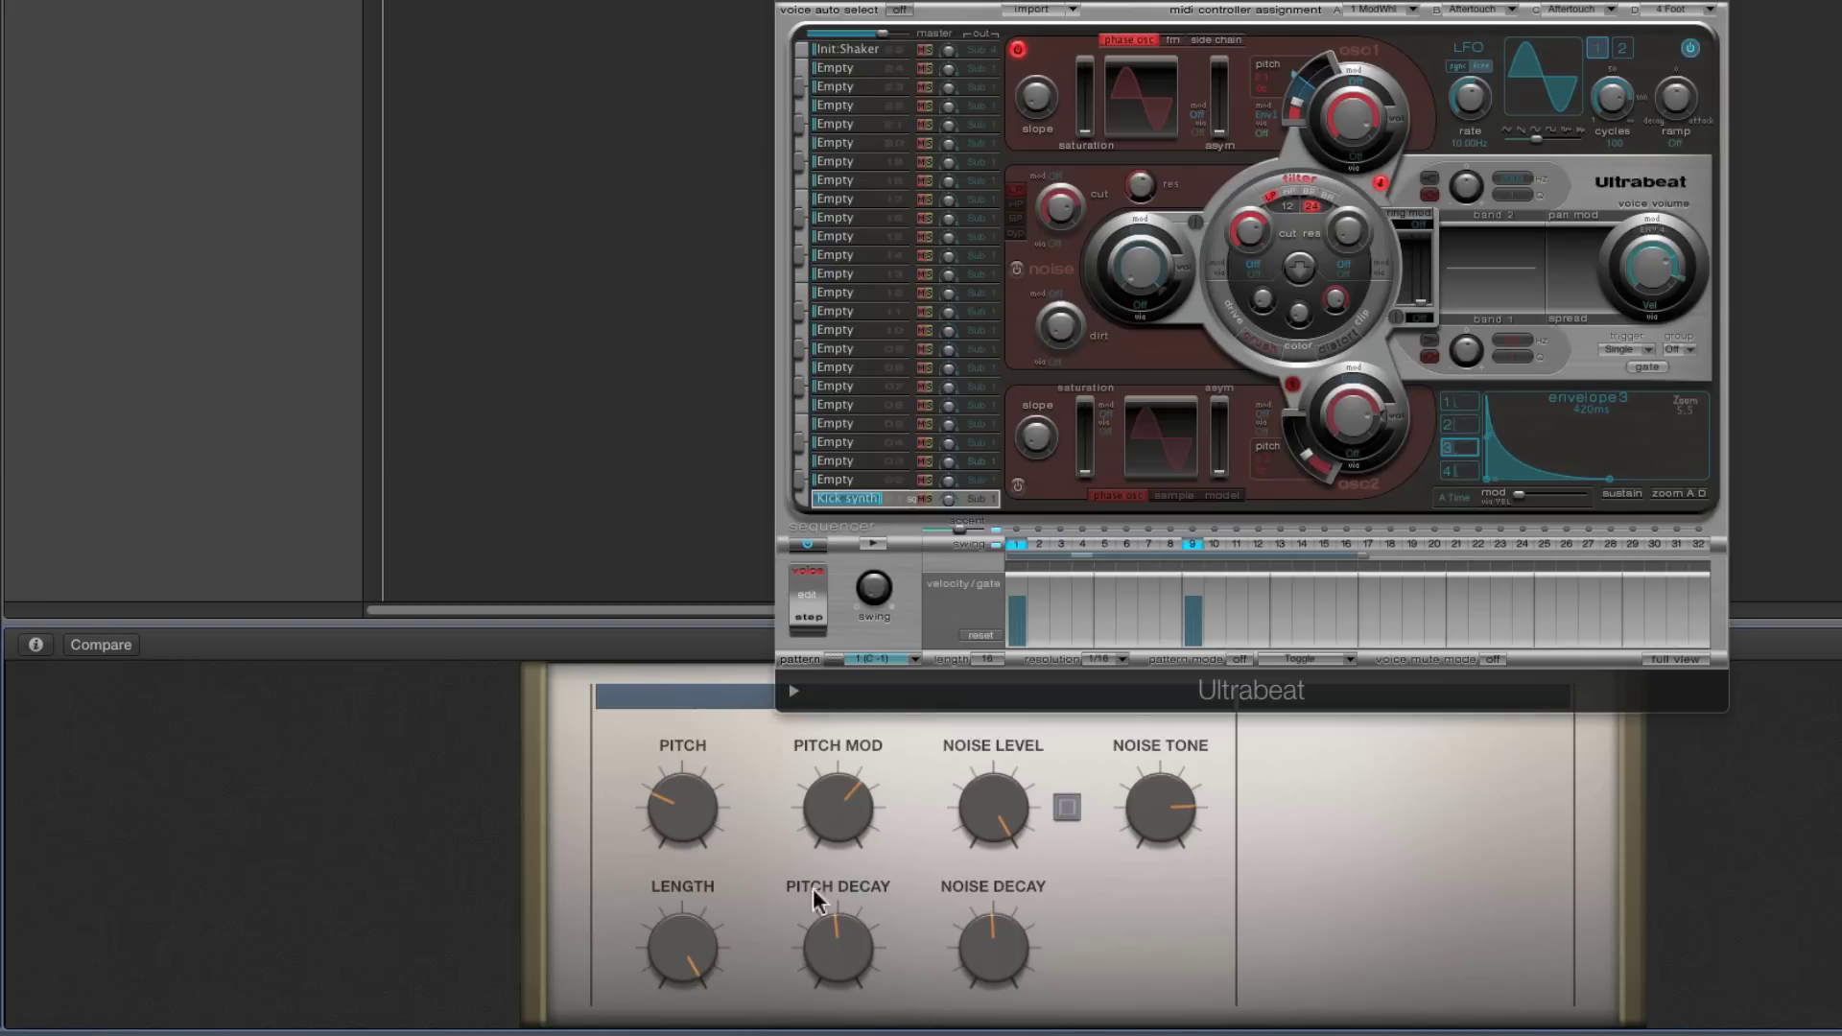
click(1073, 807)
click(1073, 808)
click(1072, 808)
click(1072, 808)
click(1072, 808)
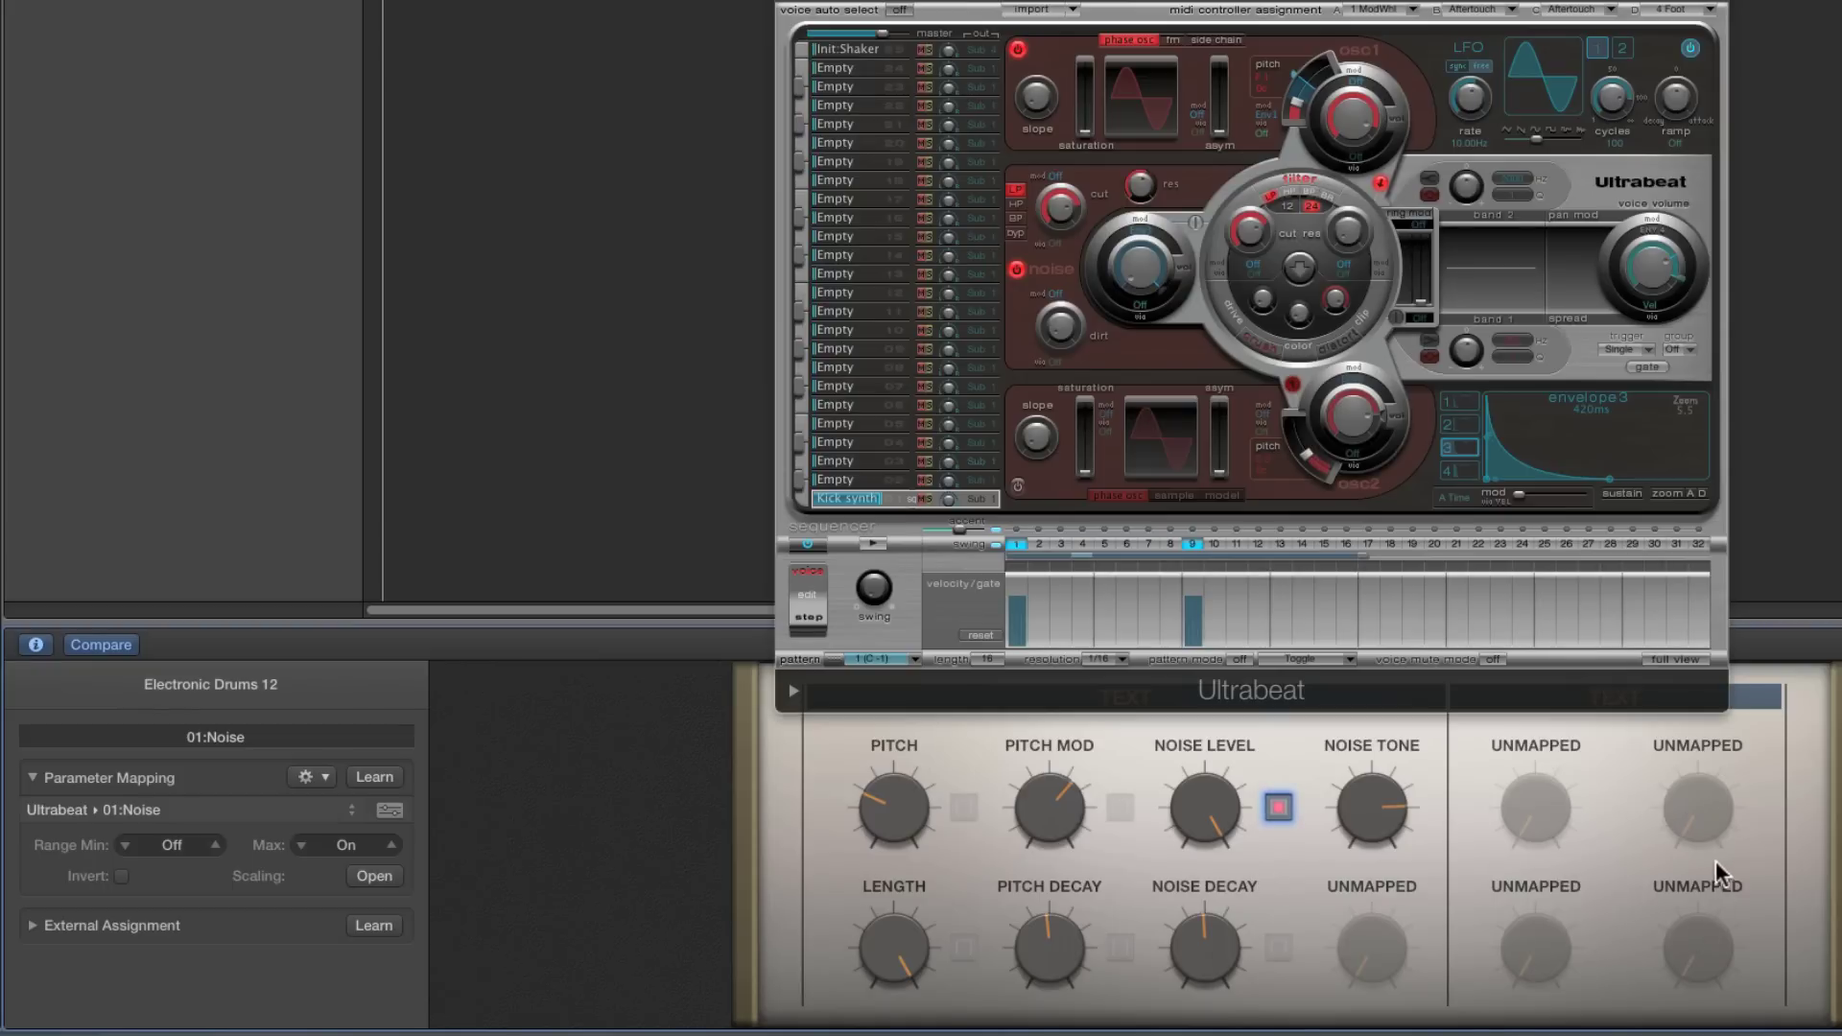
Map the kick channel's Pan to the unmapped knob at the end of the upper row and end parameter learning
click(1707, 816)
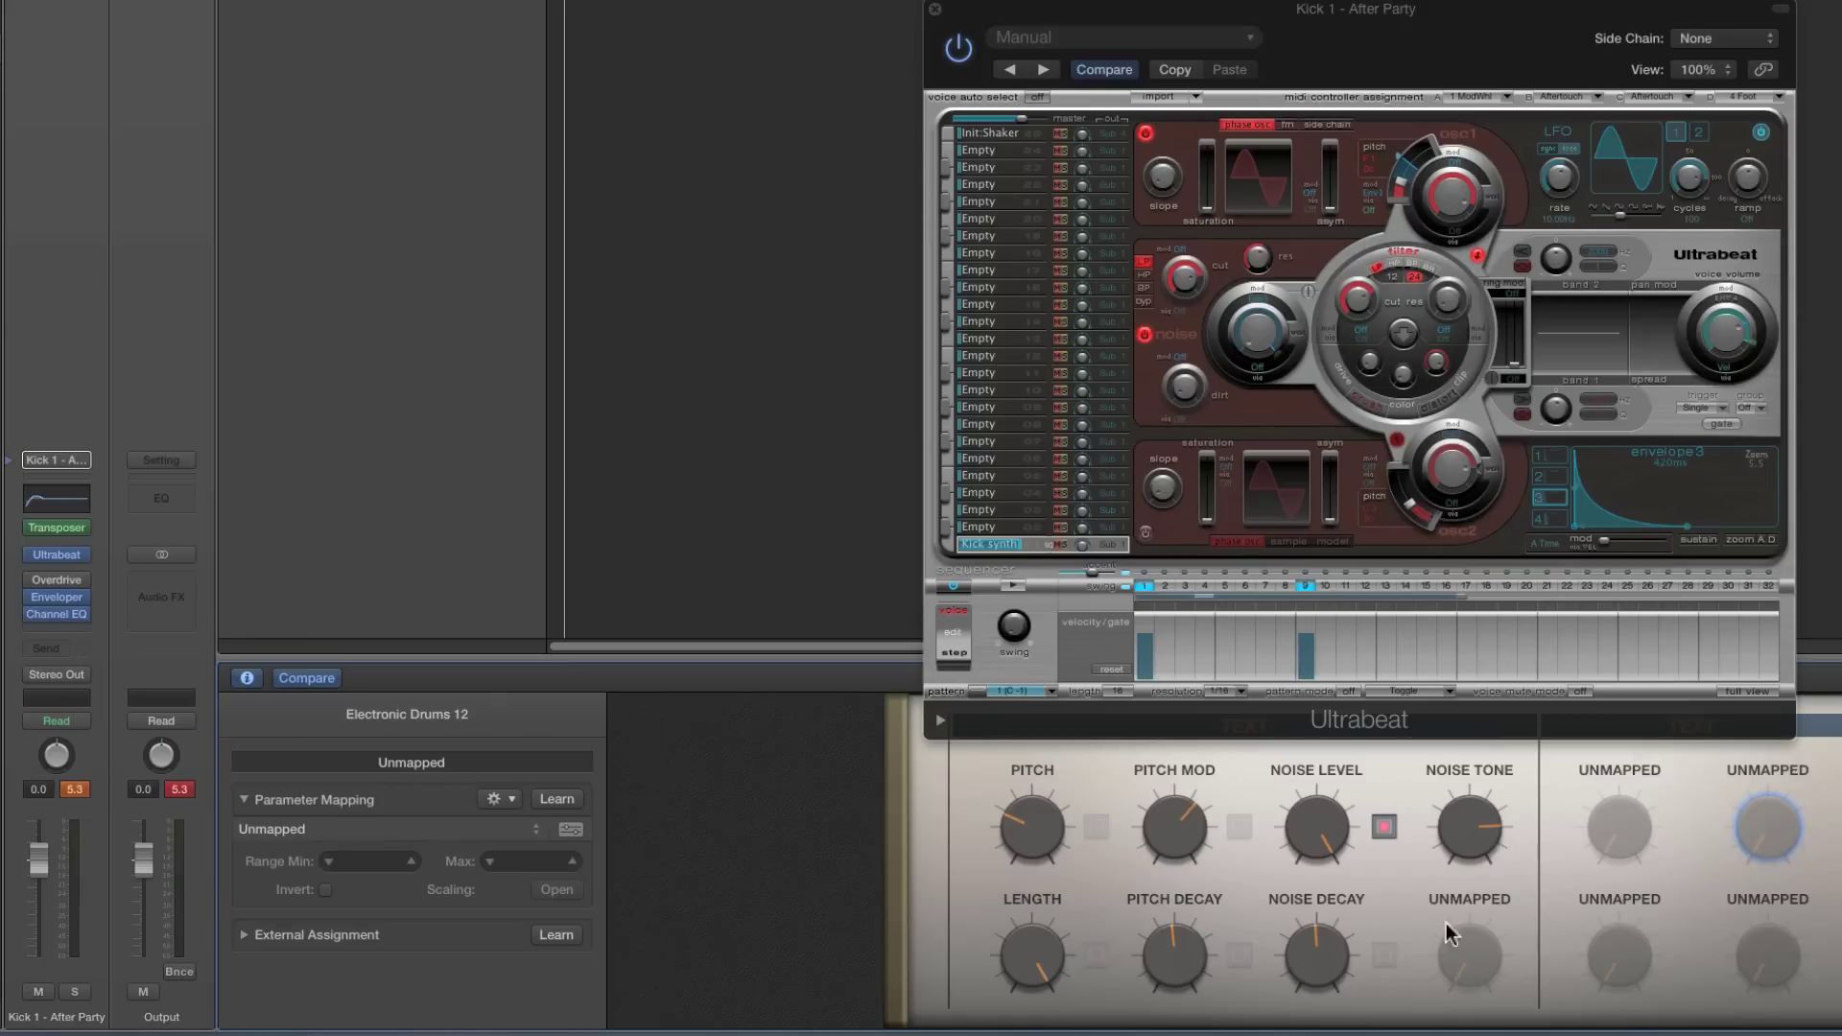
click(557, 798)
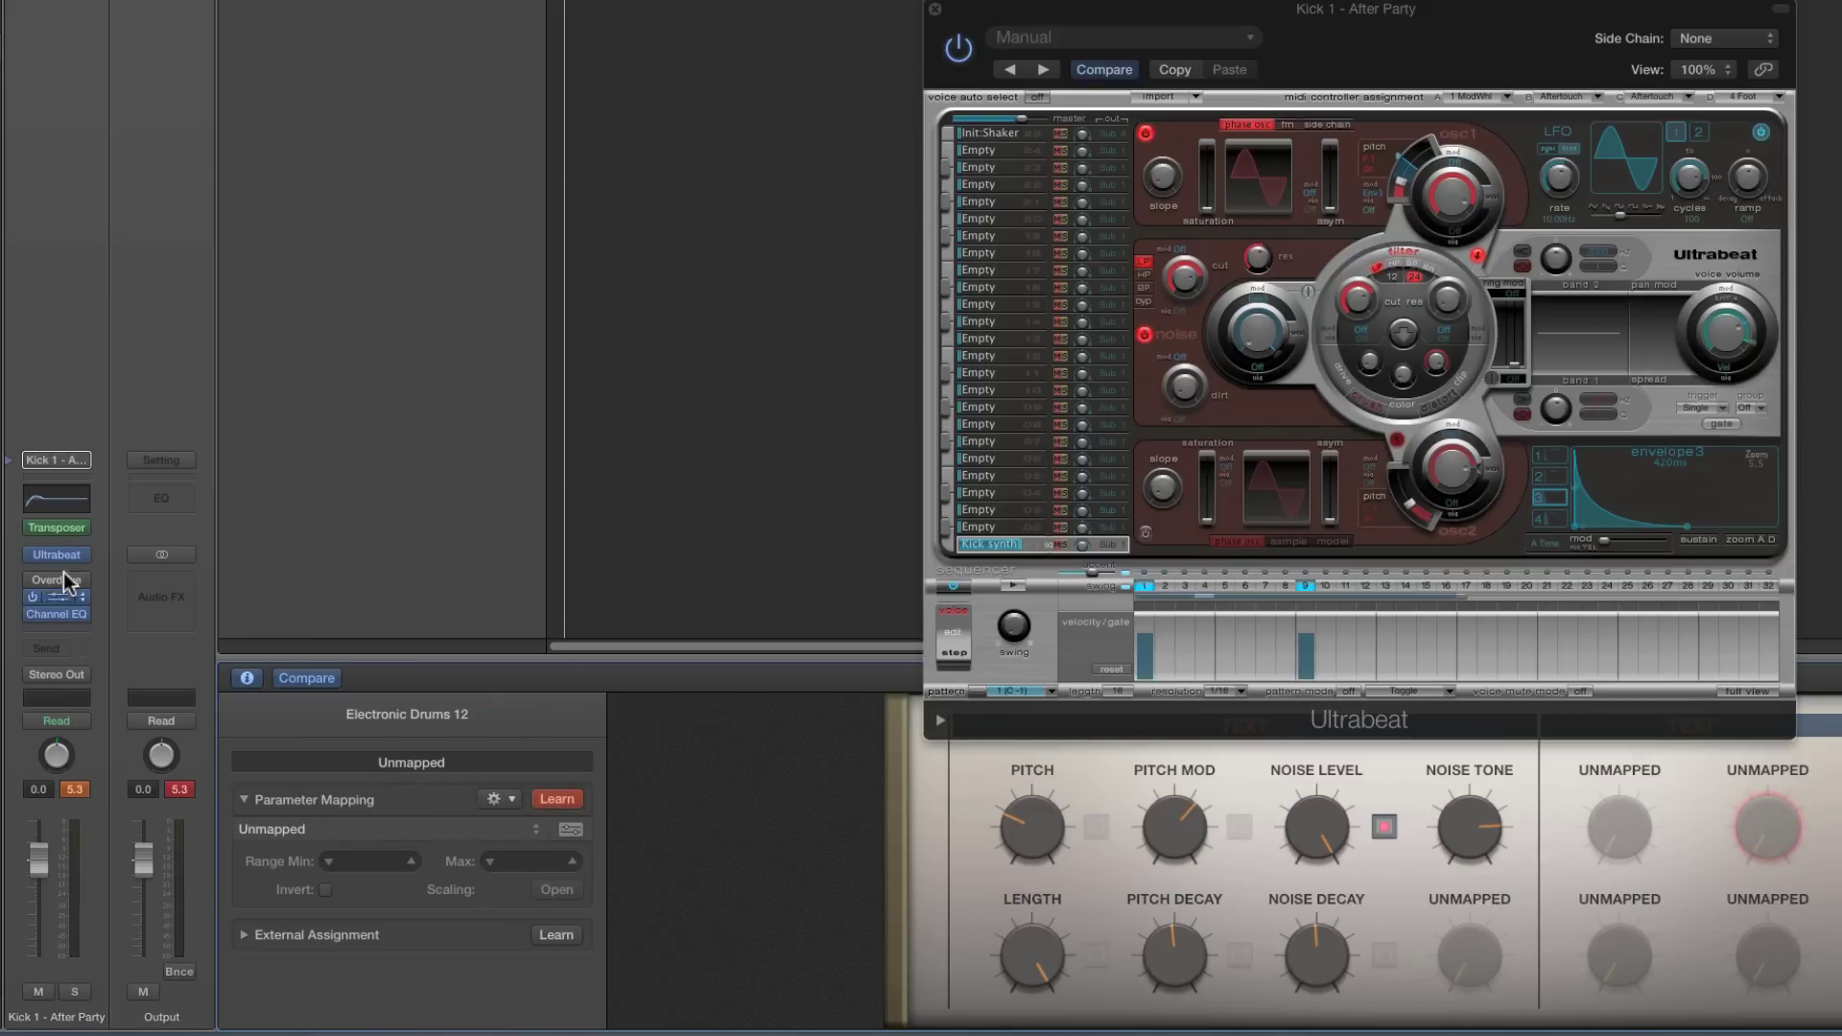
click(57, 755)
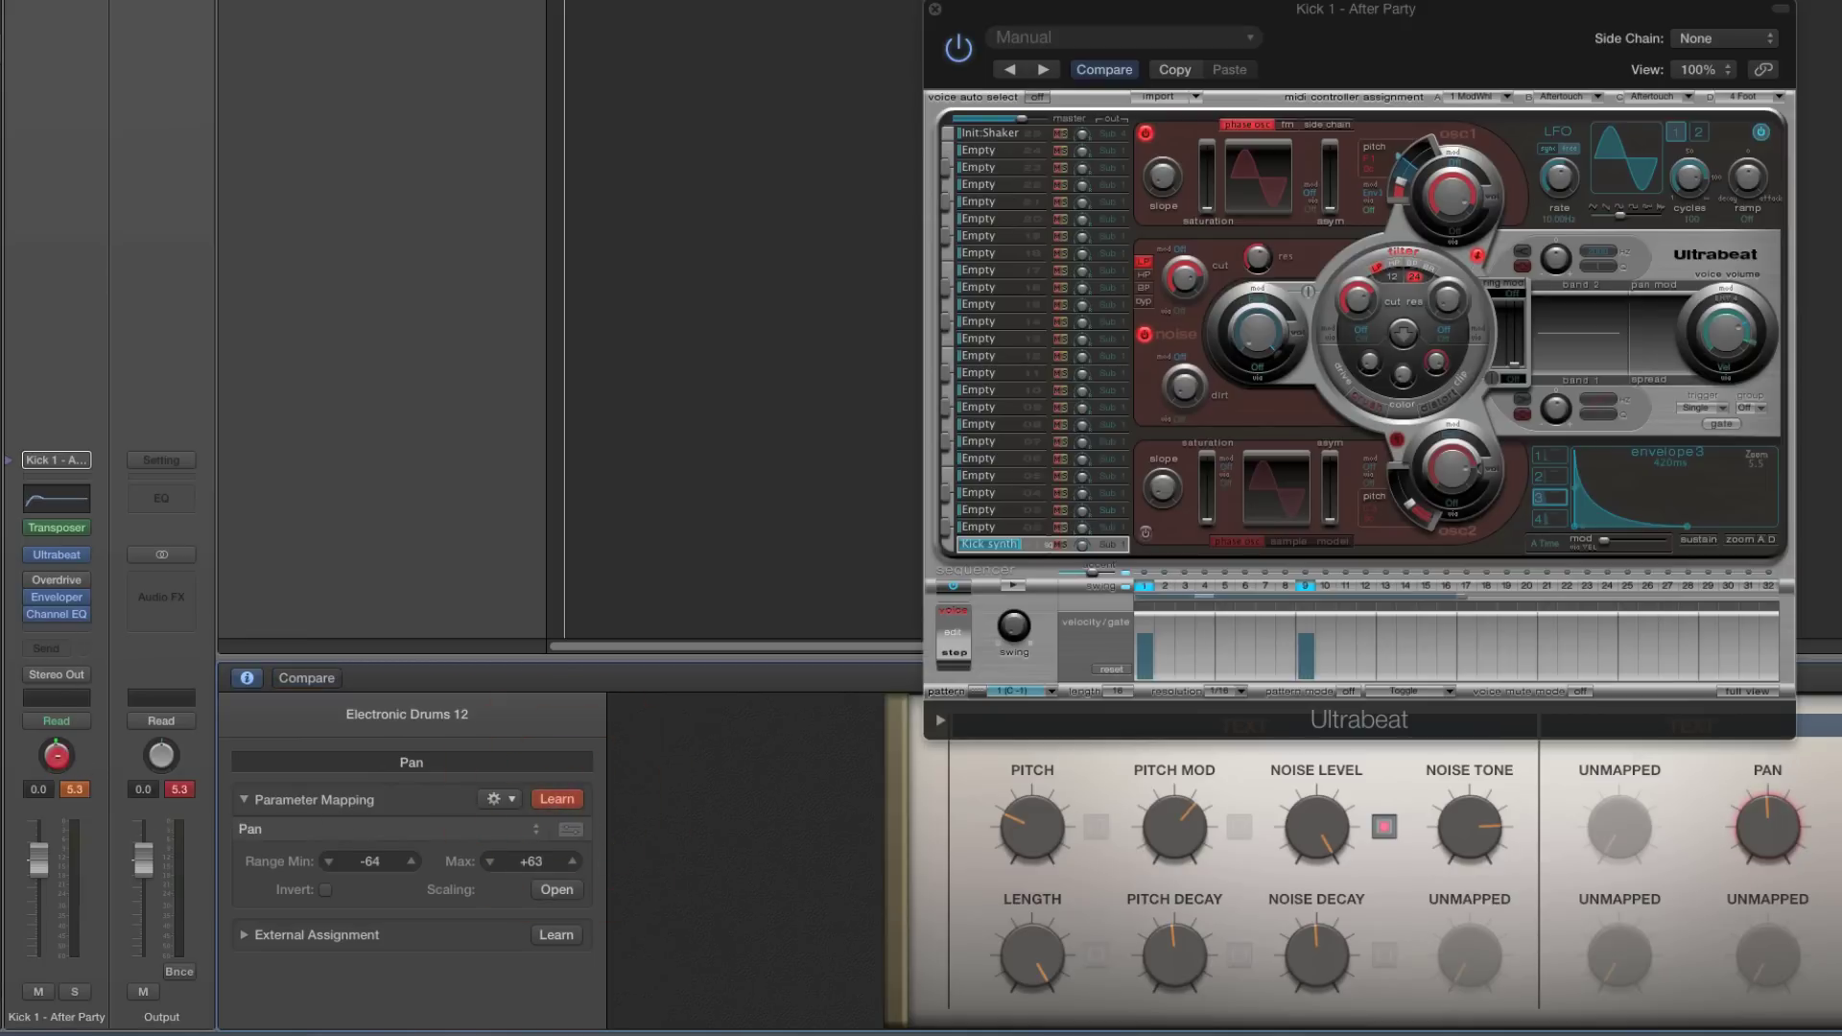
drag(57, 755, 57, 748)
click(572, 802)
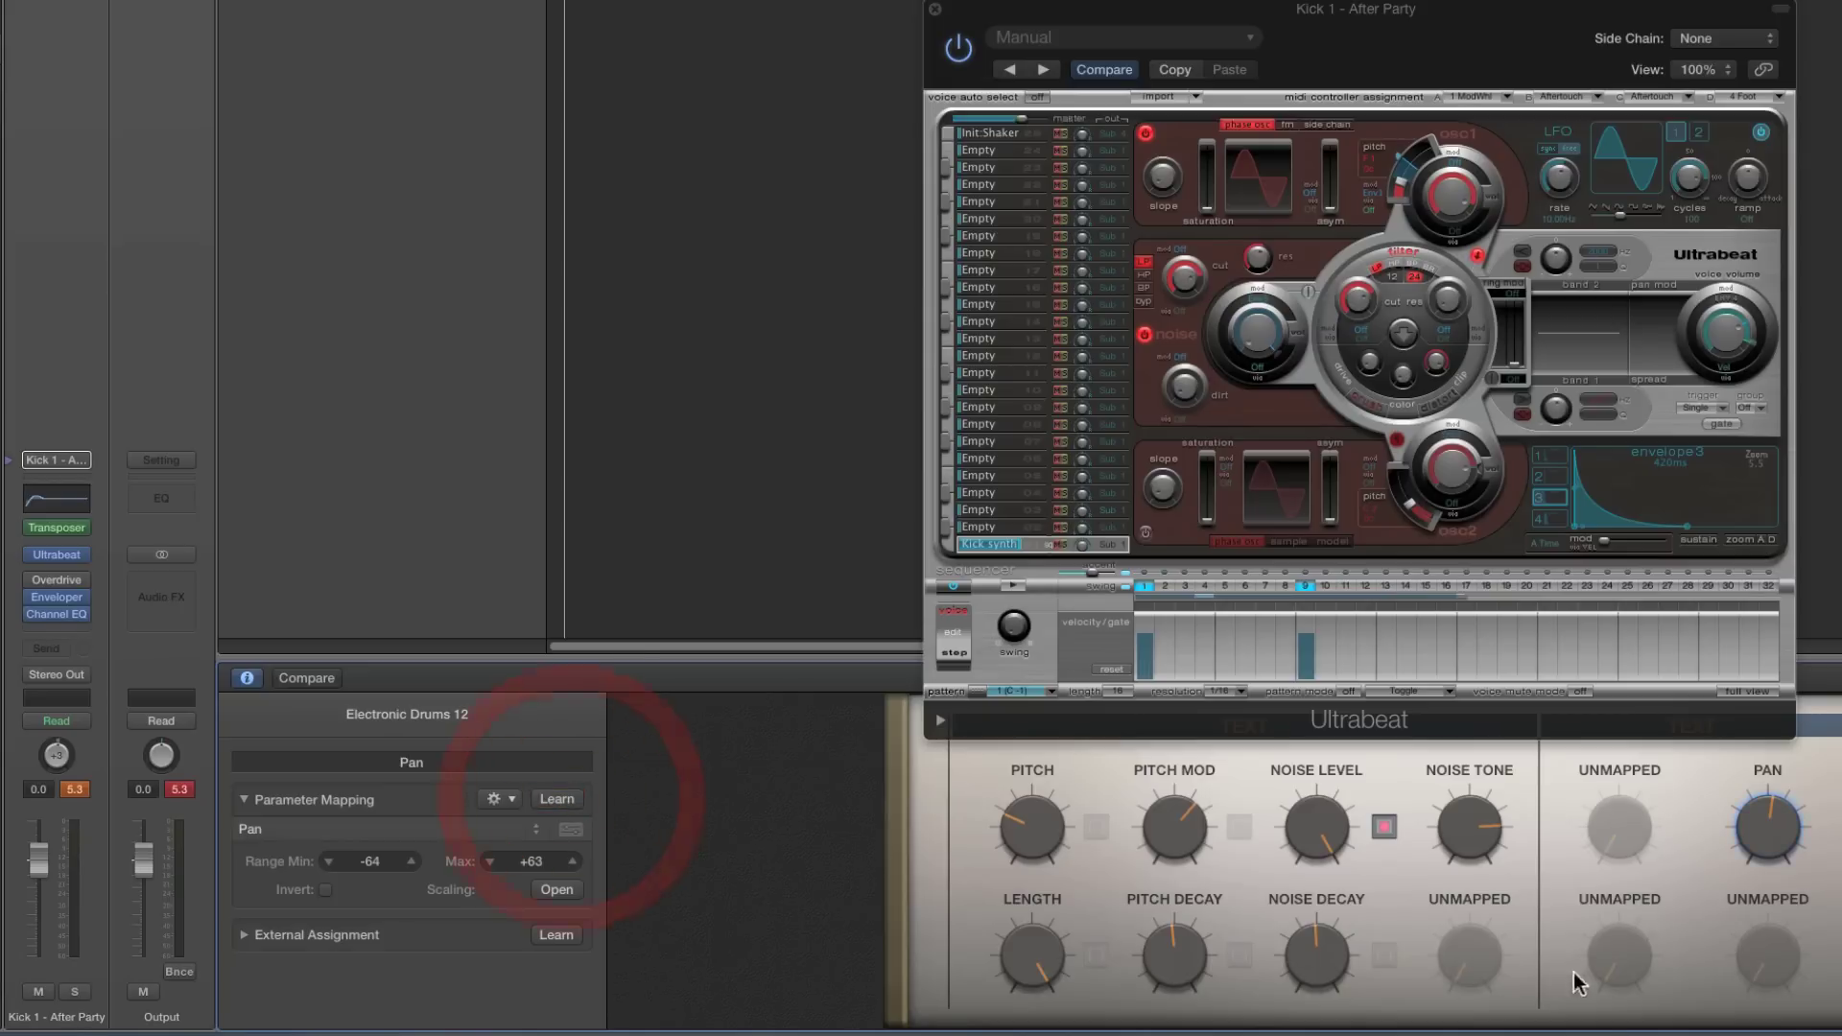
Map the kick channel's Volume fader to the unmapped knob below Pan and end parameter learning
click(1776, 952)
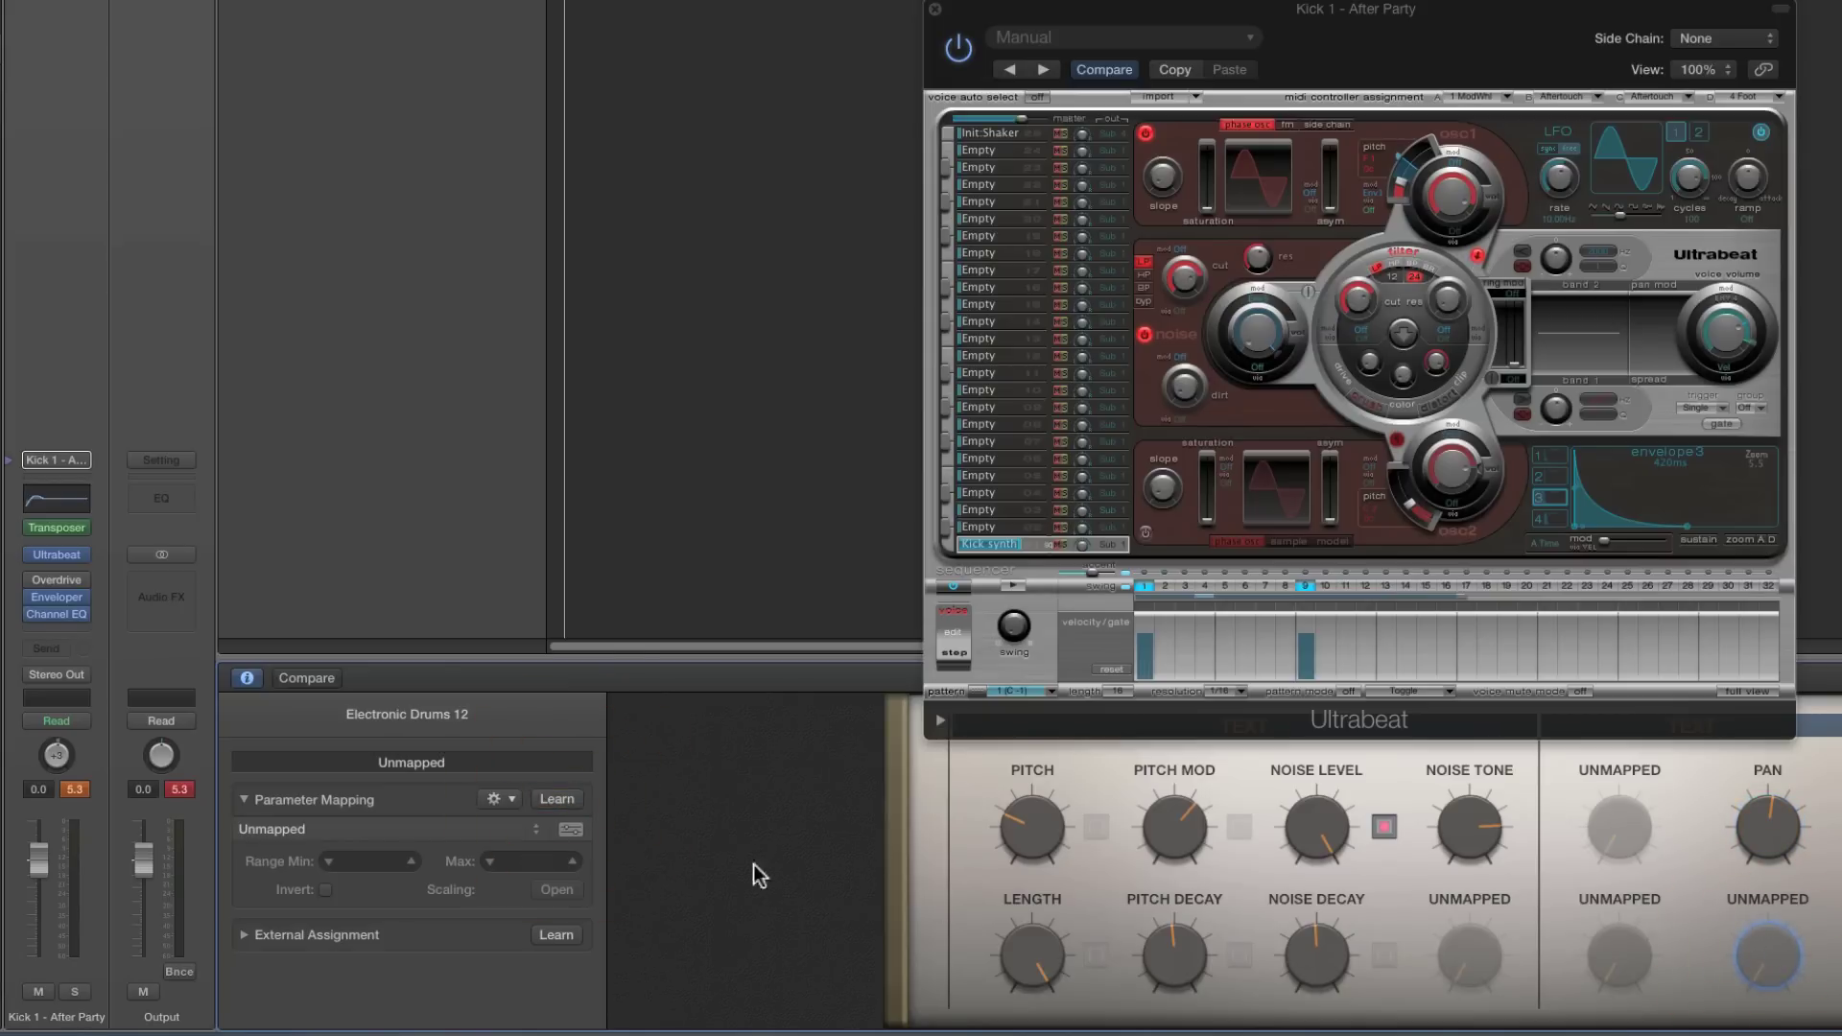
click(556, 798)
click(38, 857)
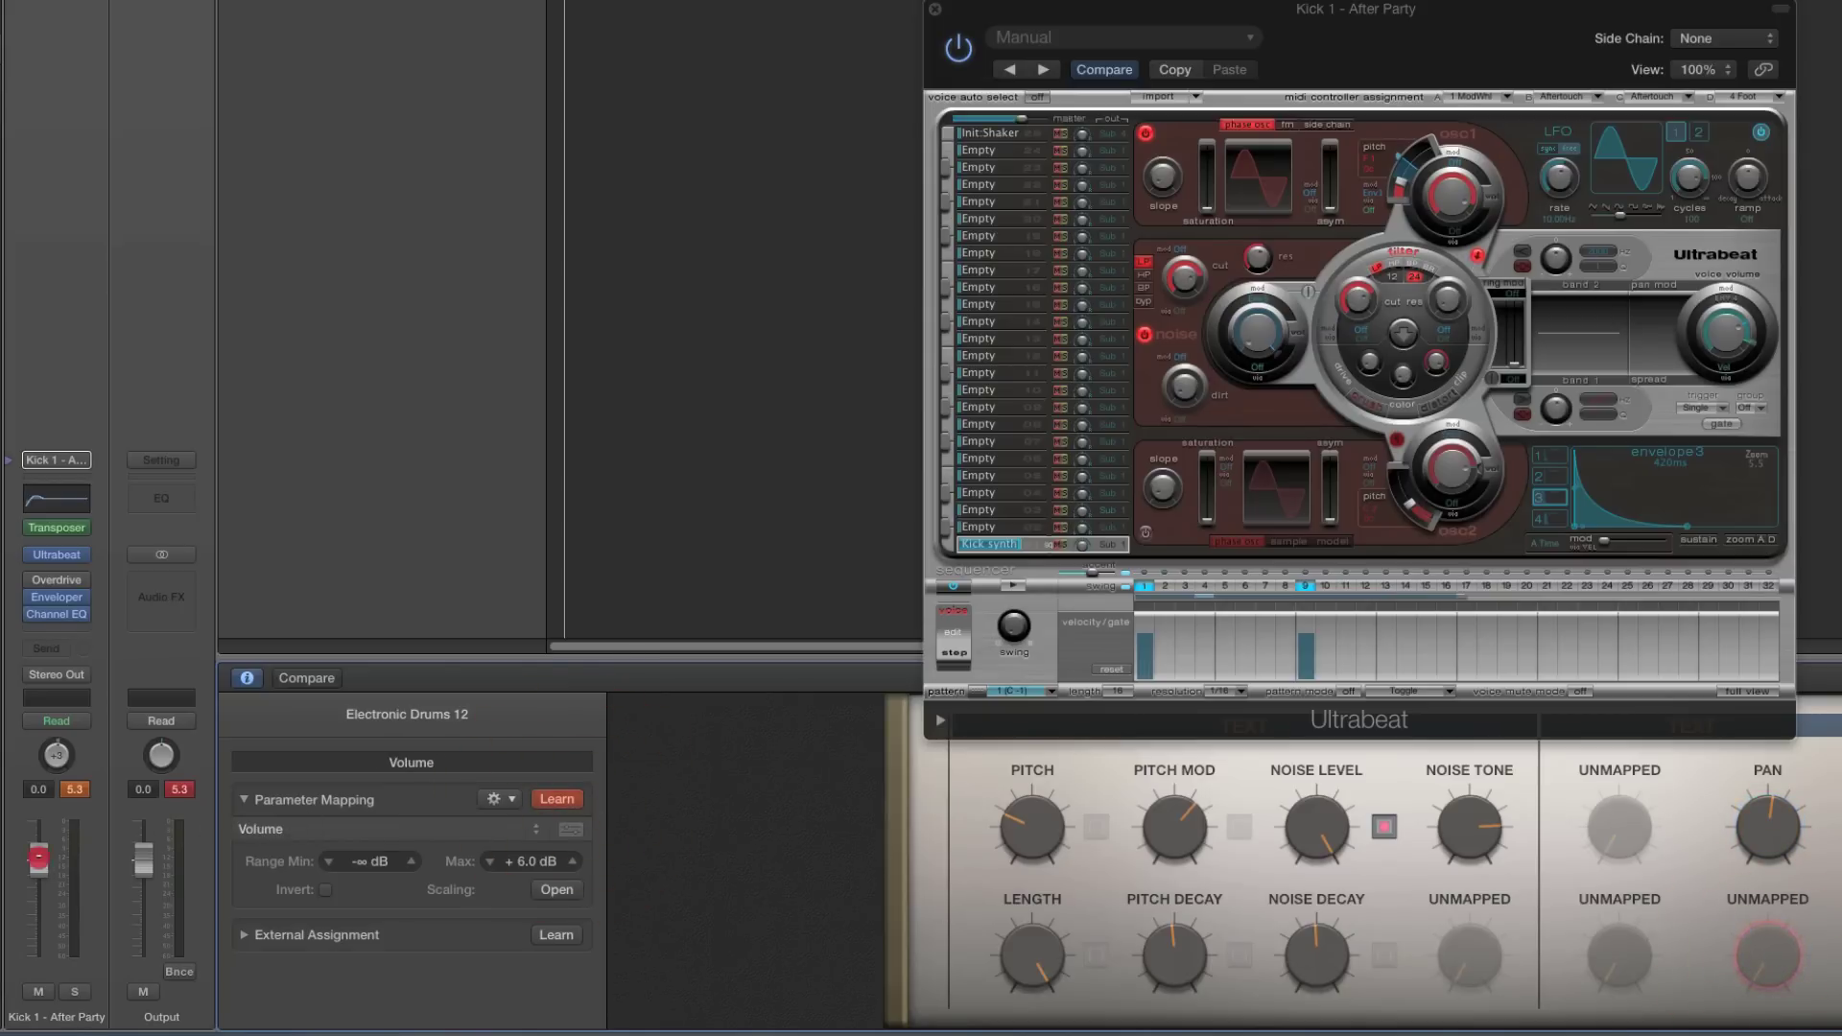
drag(38, 858, 39, 855)
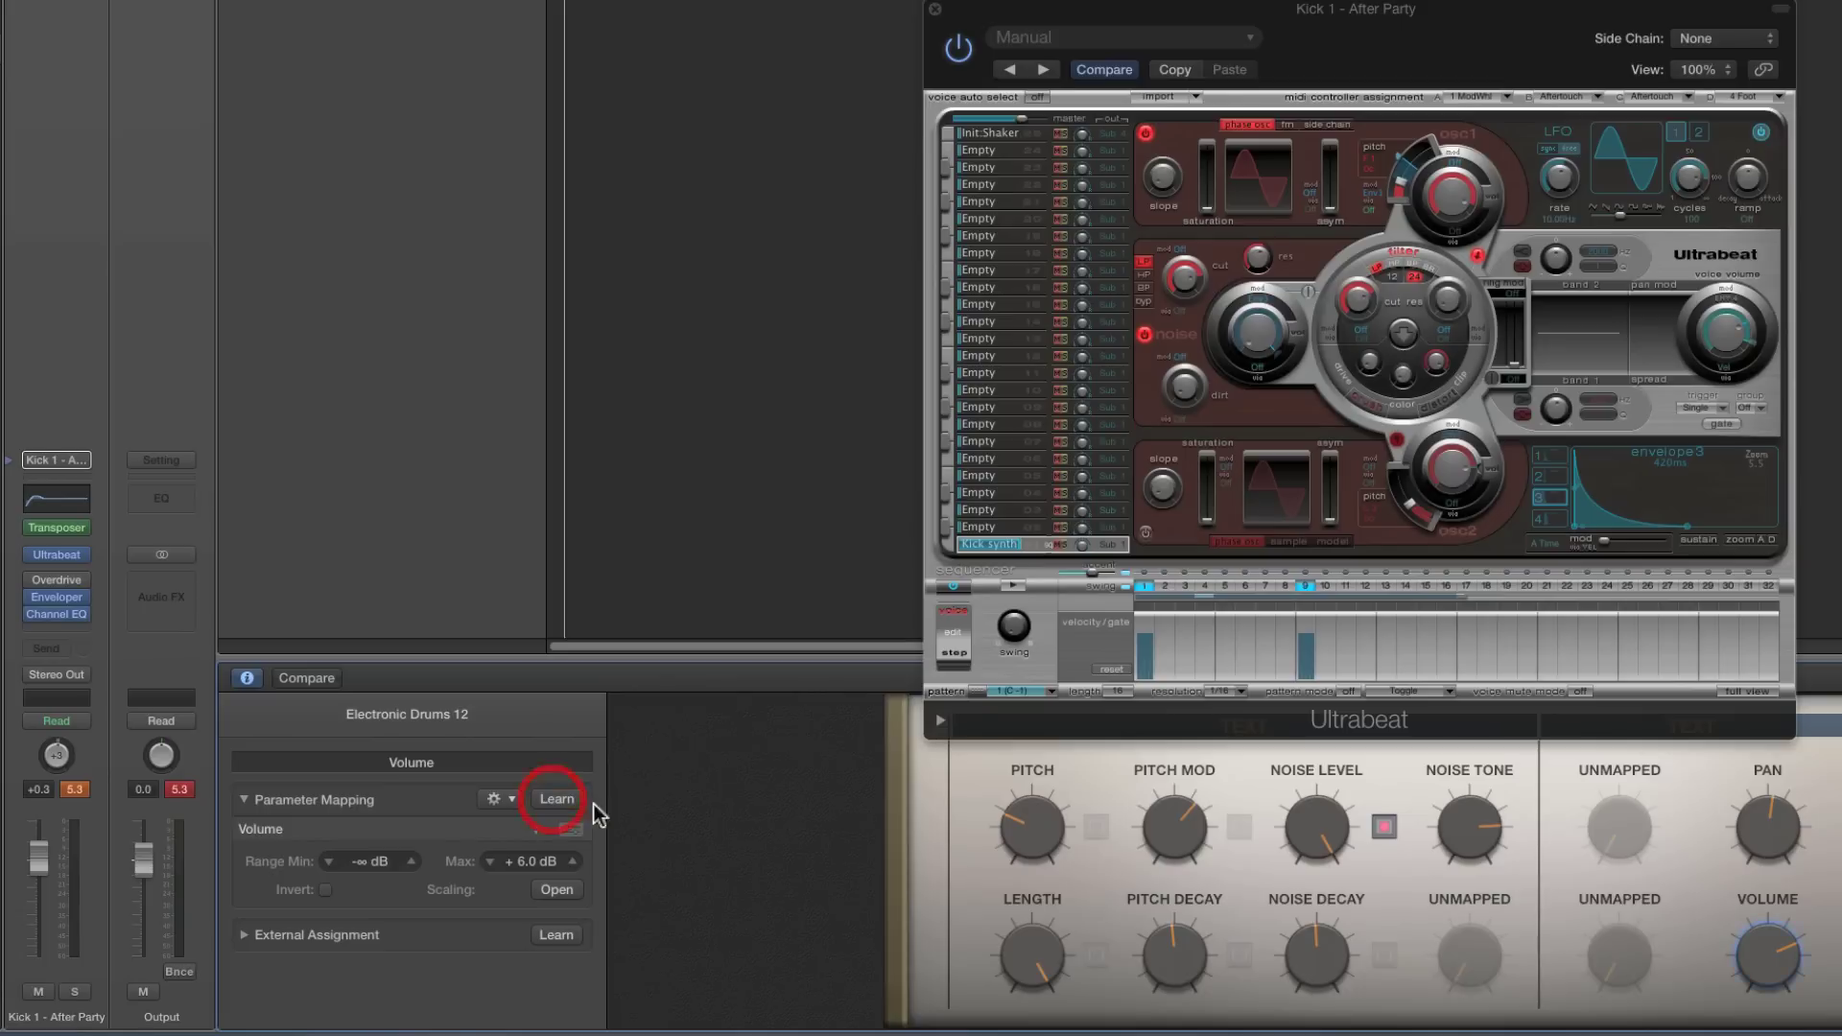
Reset the kick channel's volume to 0.0 dB, its pan to centre and the peak level displays
click(1770, 959)
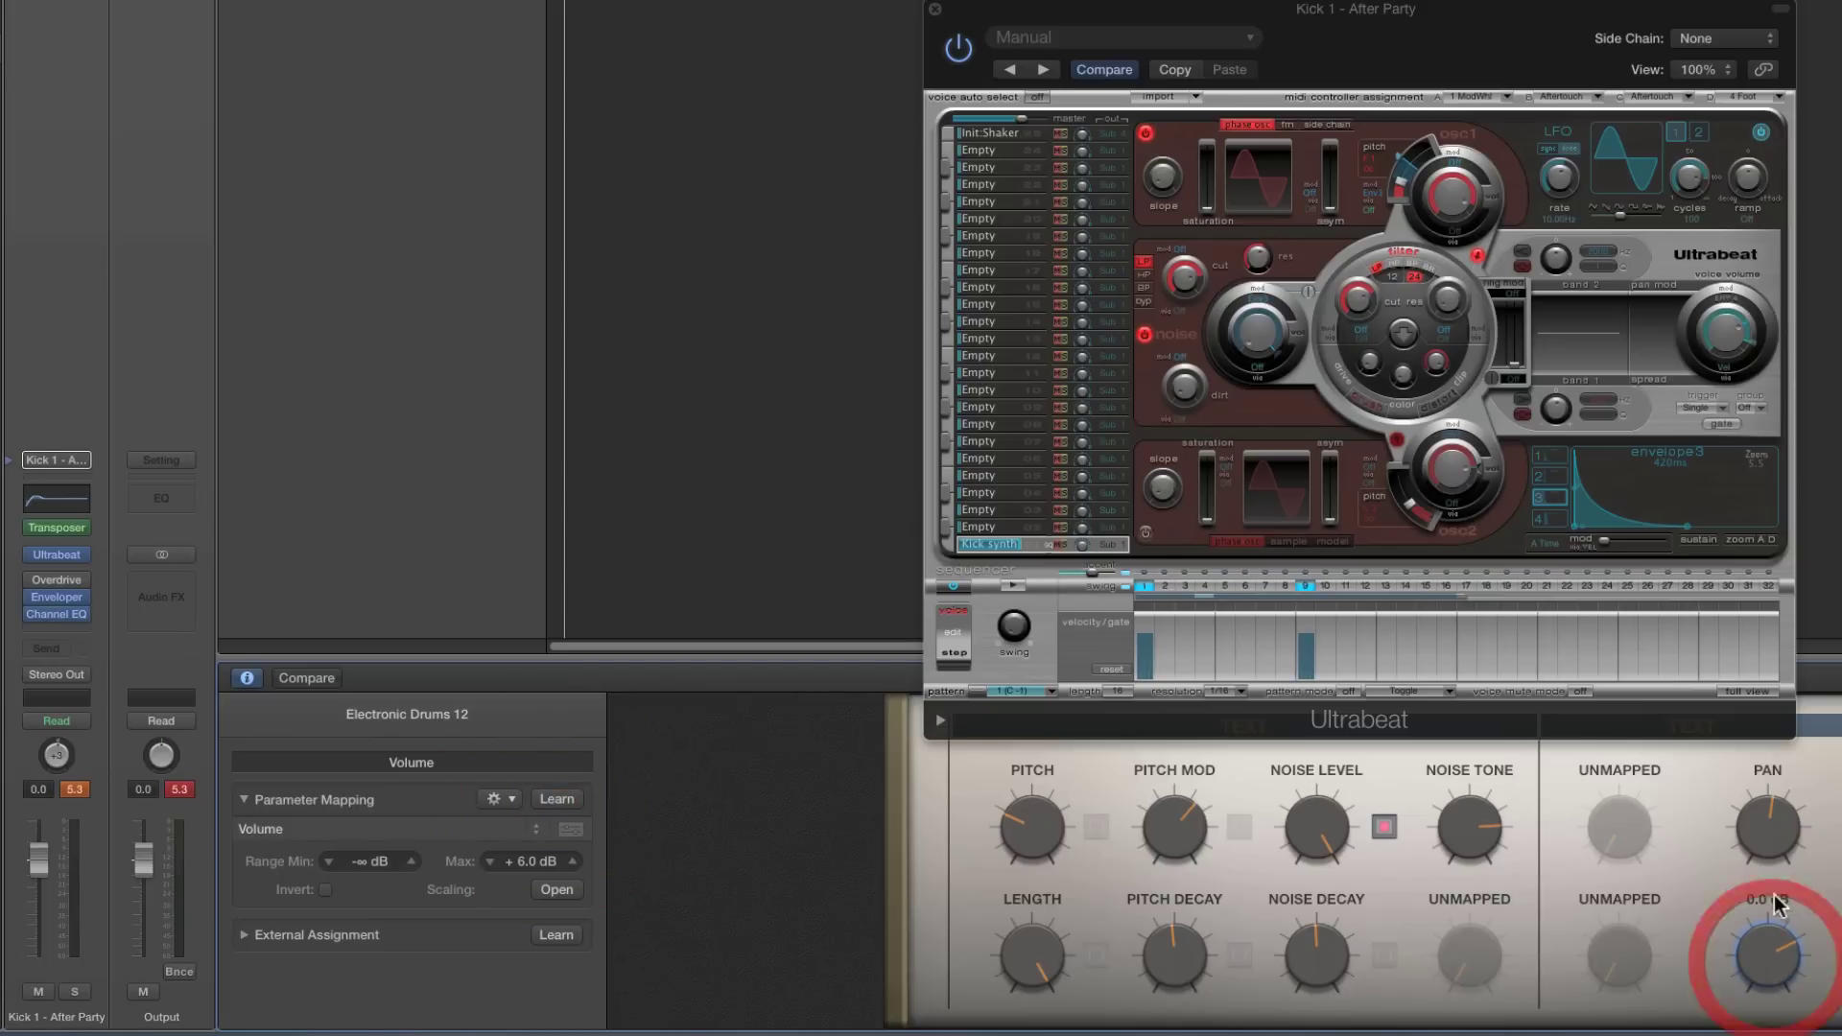
click(1769, 838)
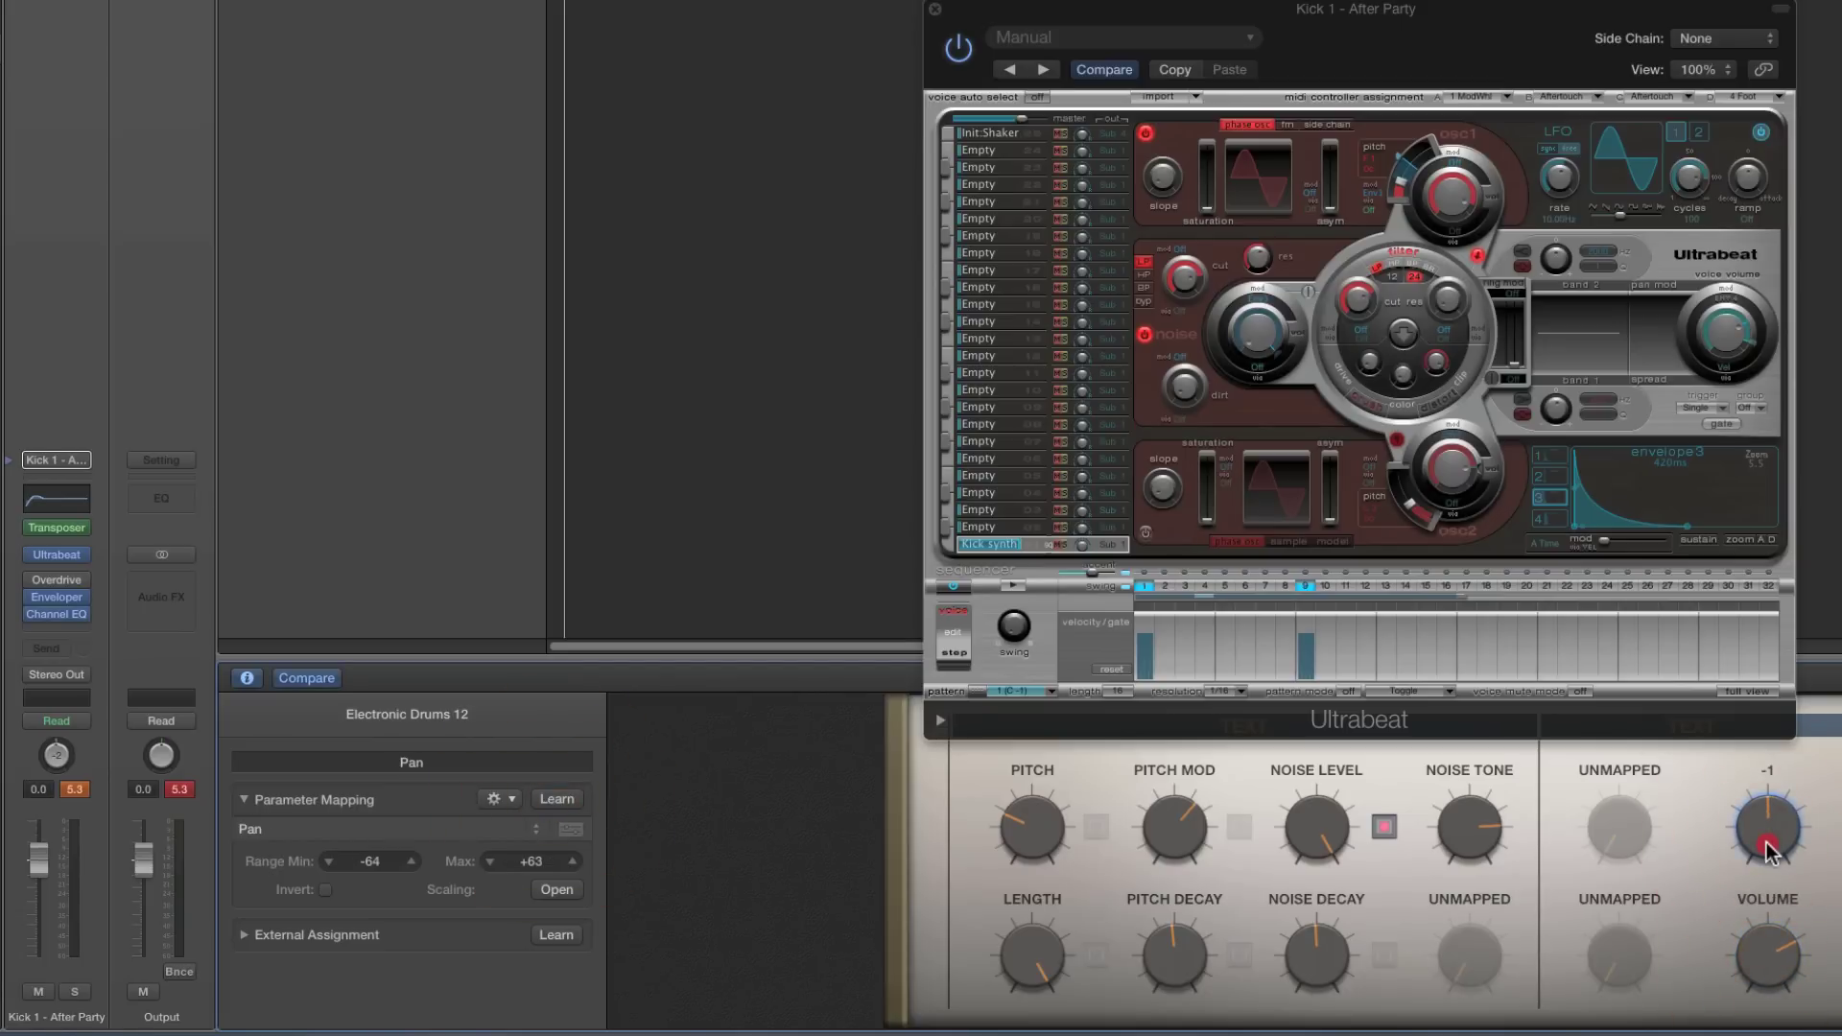
drag(1769, 839, 1771, 911)
click(178, 789)
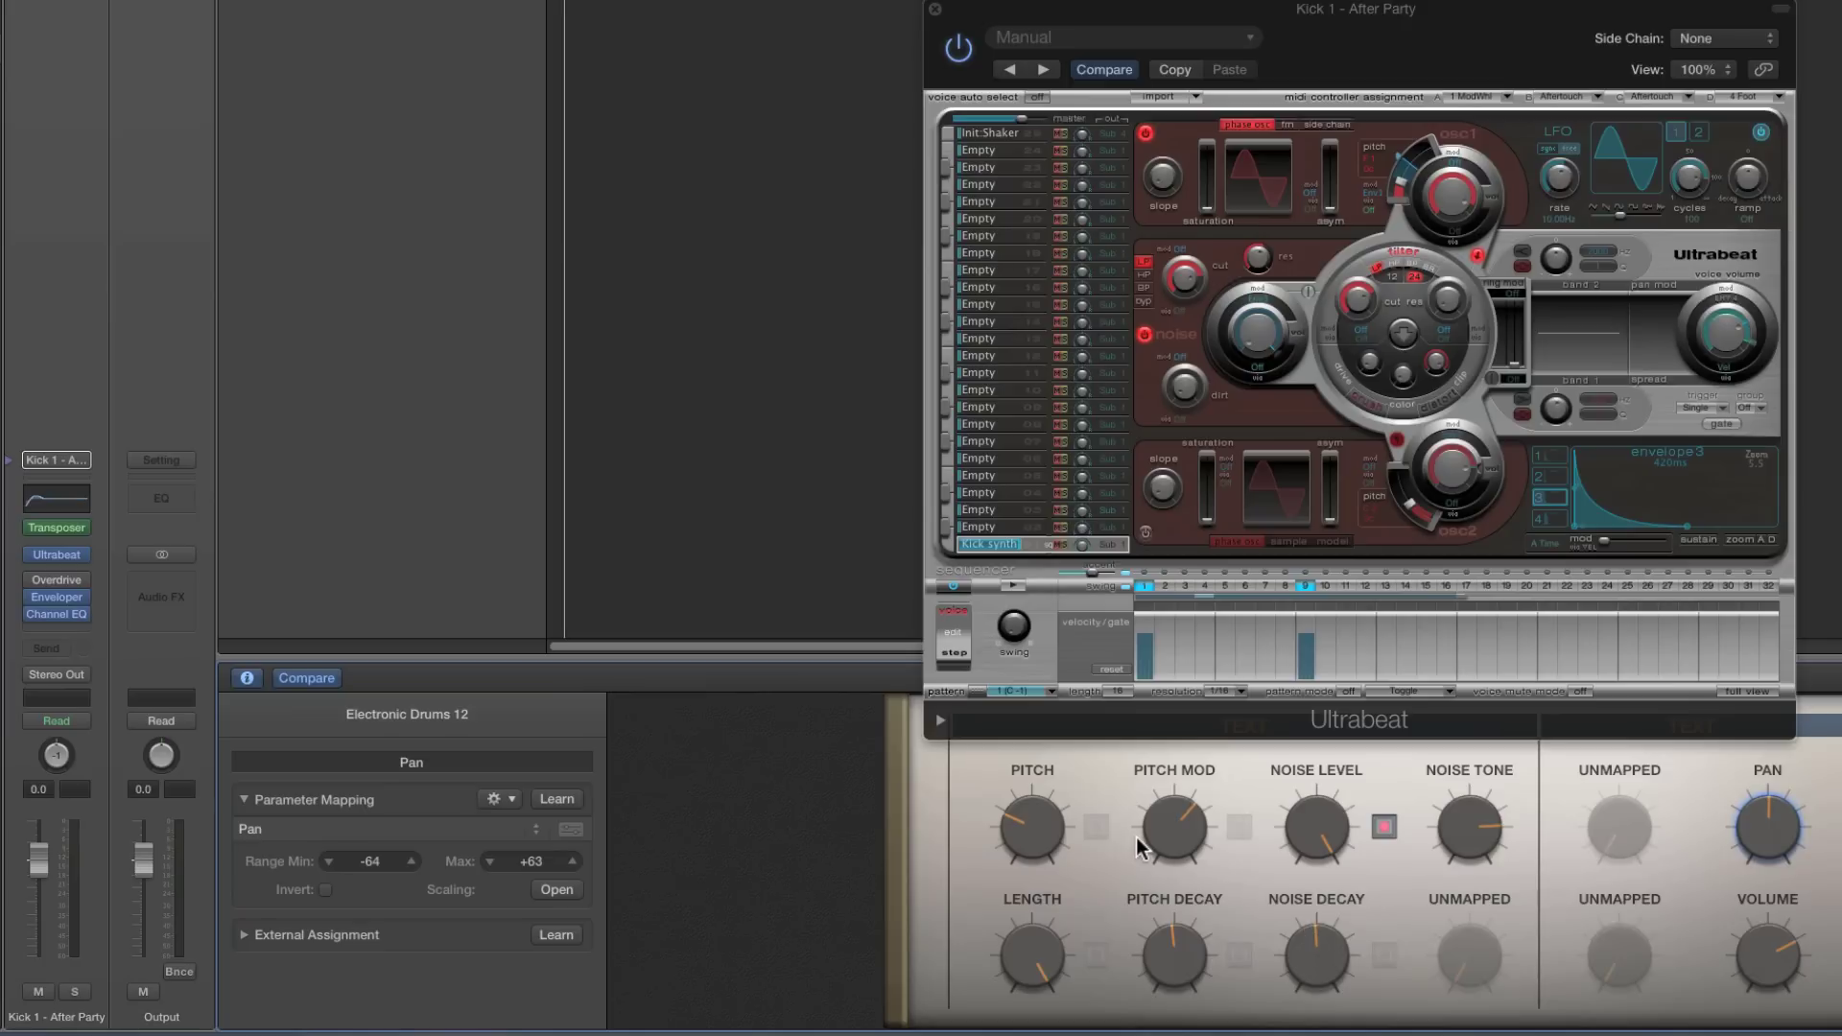
click(1619, 841)
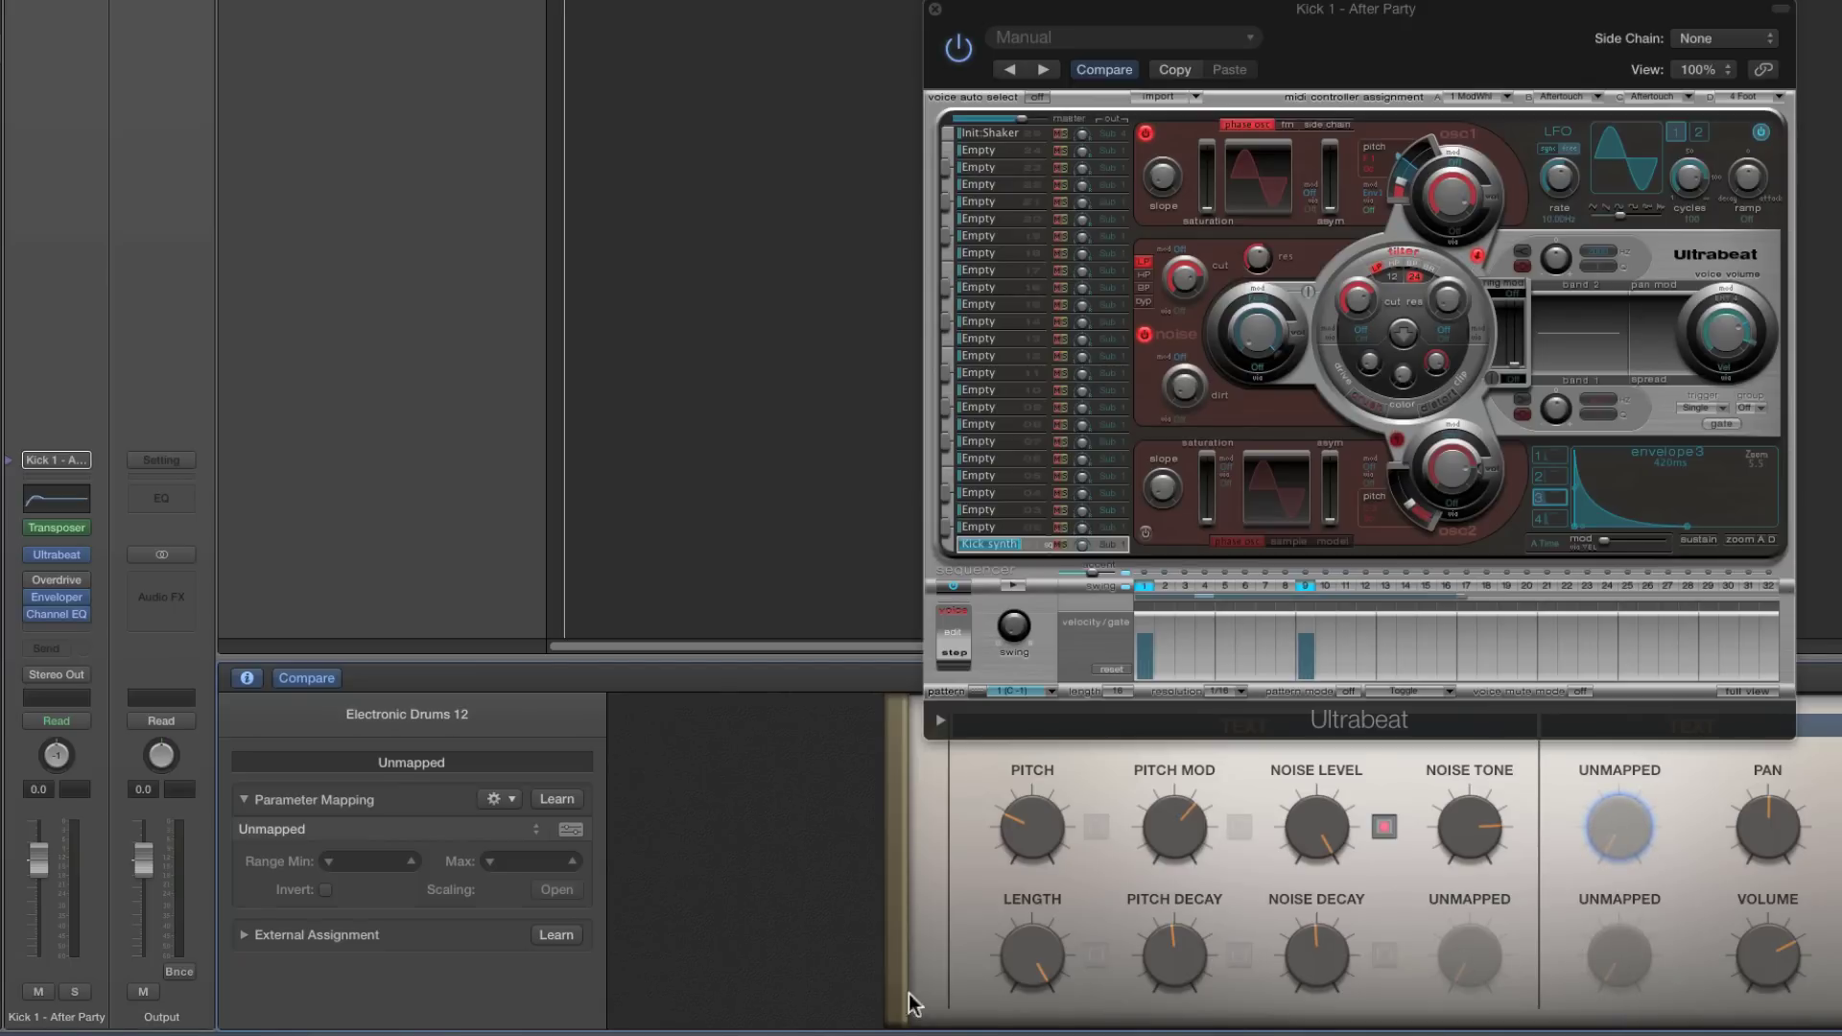
mouse_move(58, 582)
click(1625, 965)
click(1621, 959)
click(1485, 969)
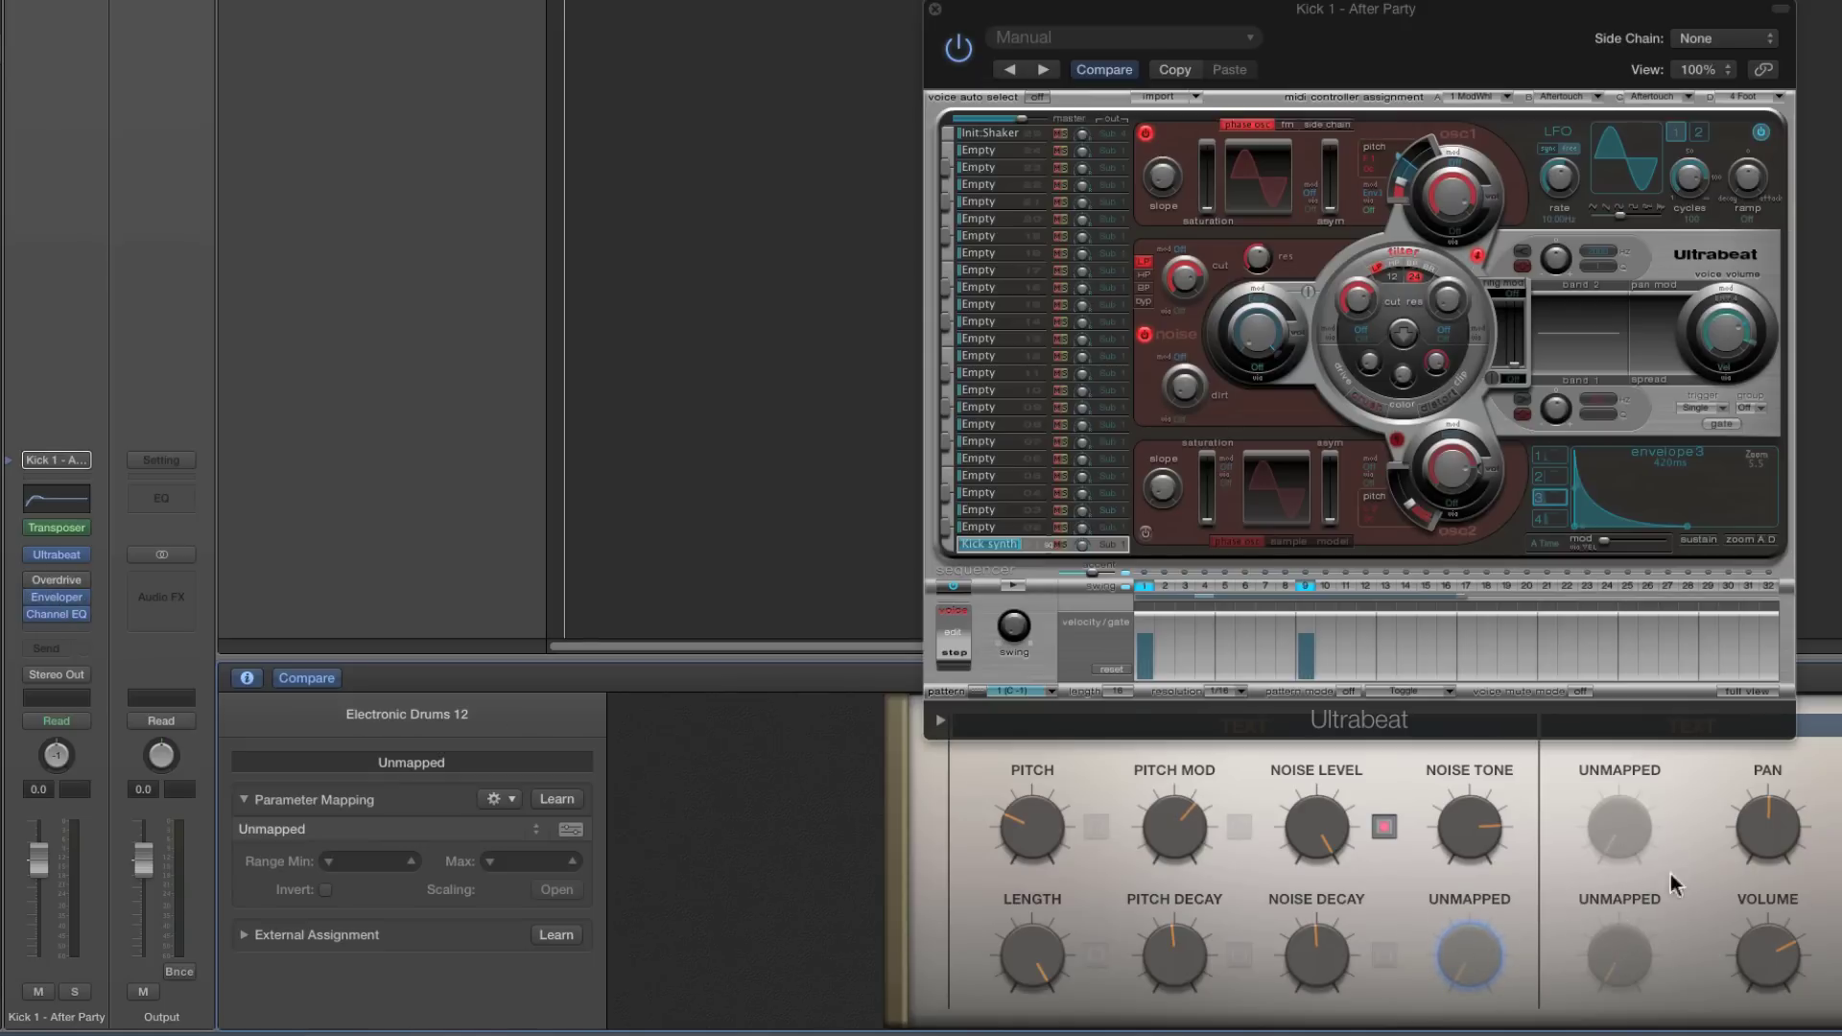
Remove the Enveloper plug-in from the kick's channel strip
click(84, 596)
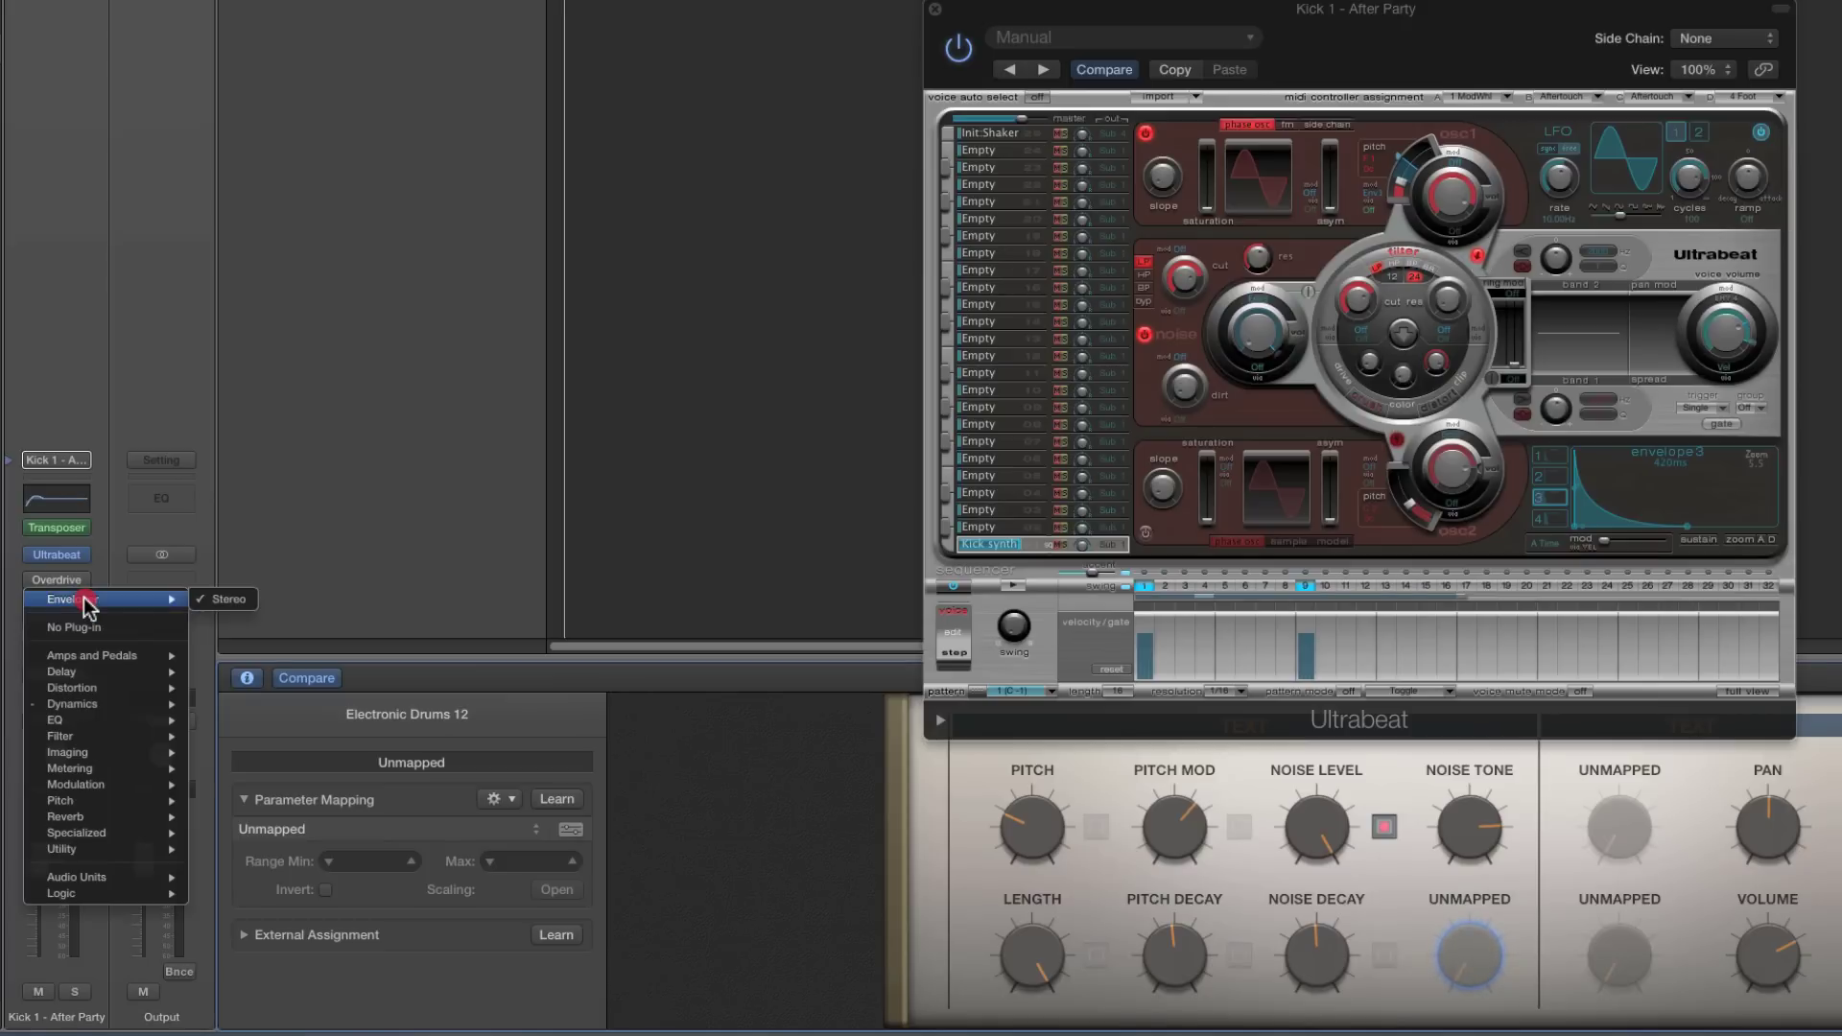
key(Escape)
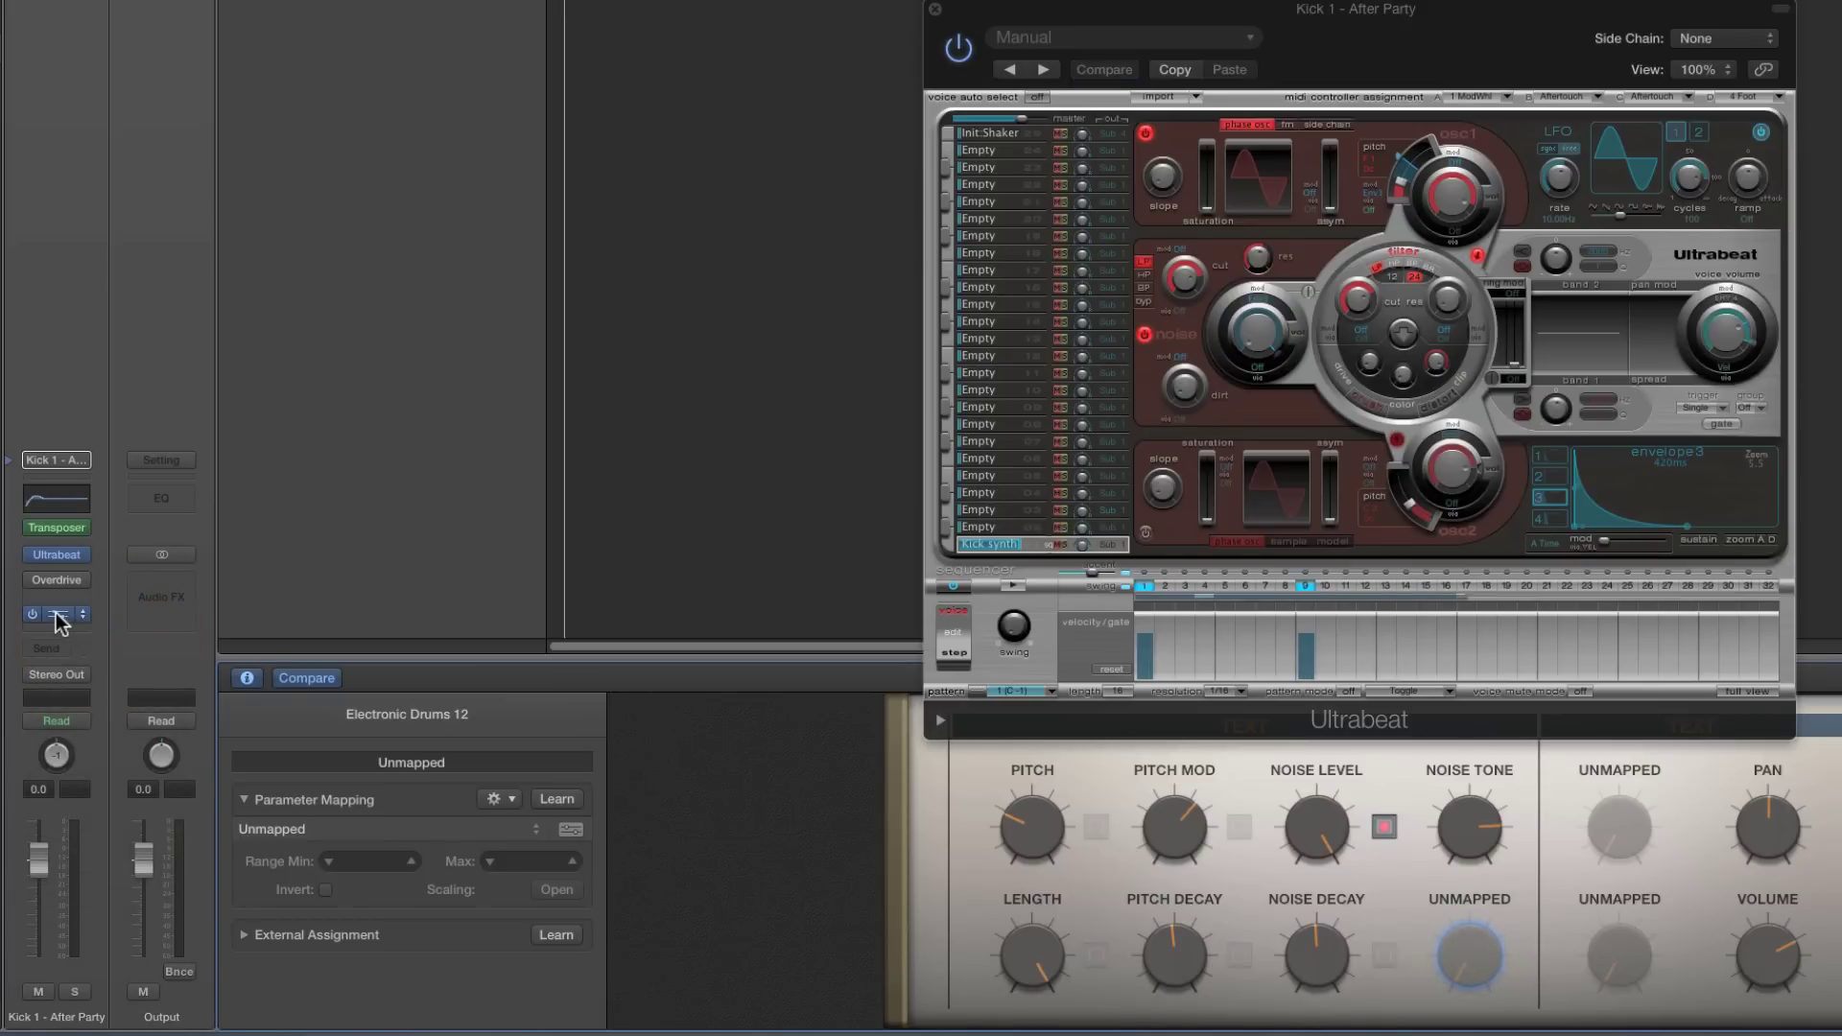
drag(59, 615, 60, 604)
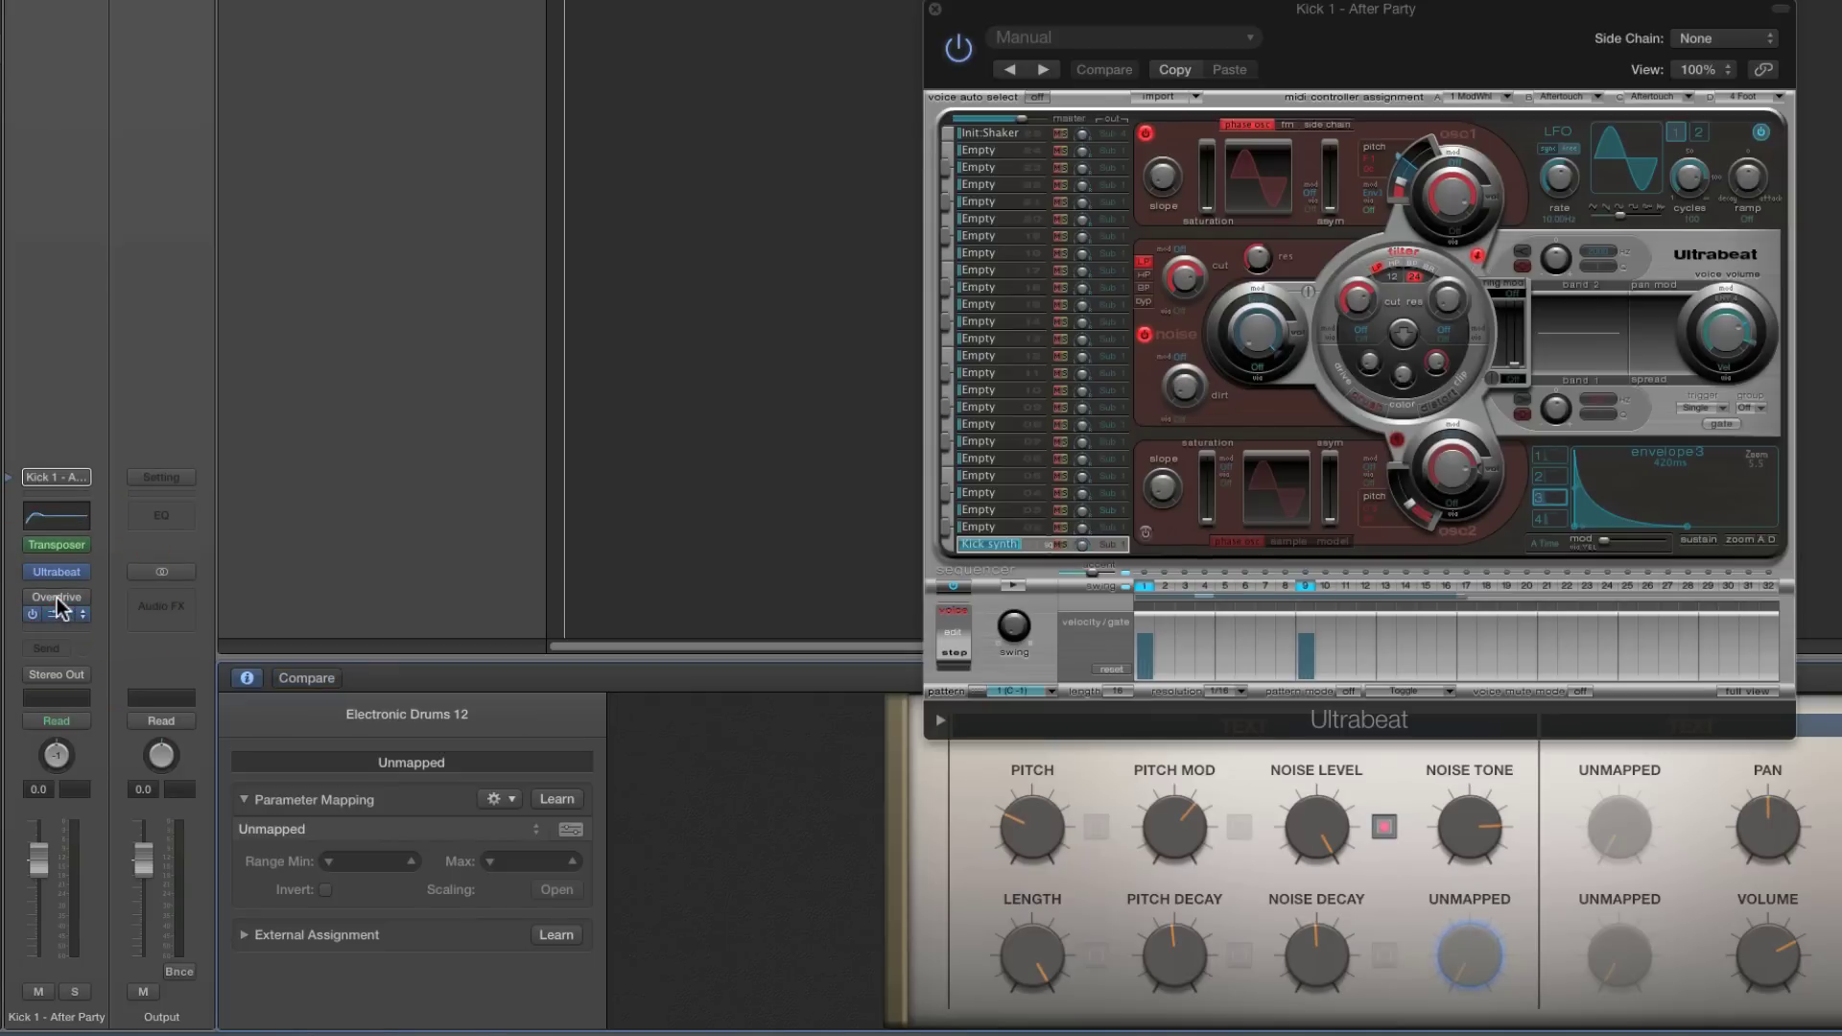
Open the Overdrive plug-in clear of the Smart Controls and examine its drive, tone and output alongside the unmapped knobs
click(58, 604)
drag(604, 474, 758, 586)
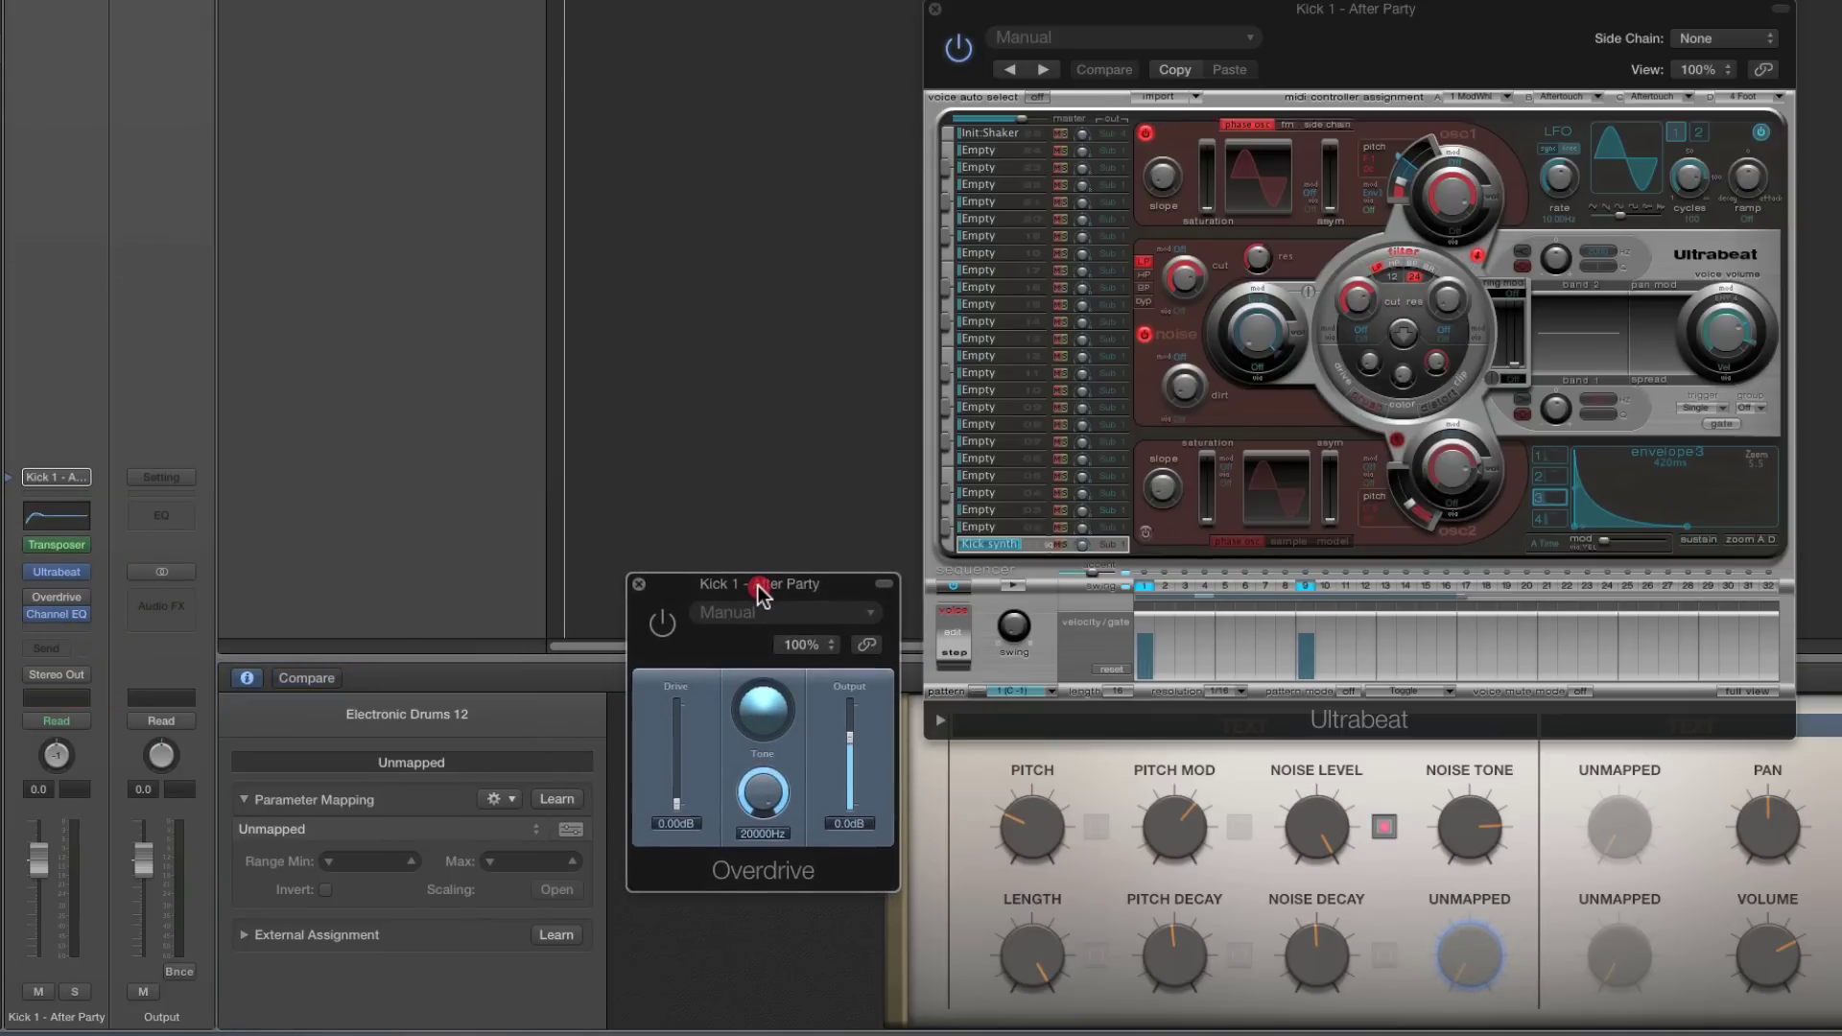
click(1633, 842)
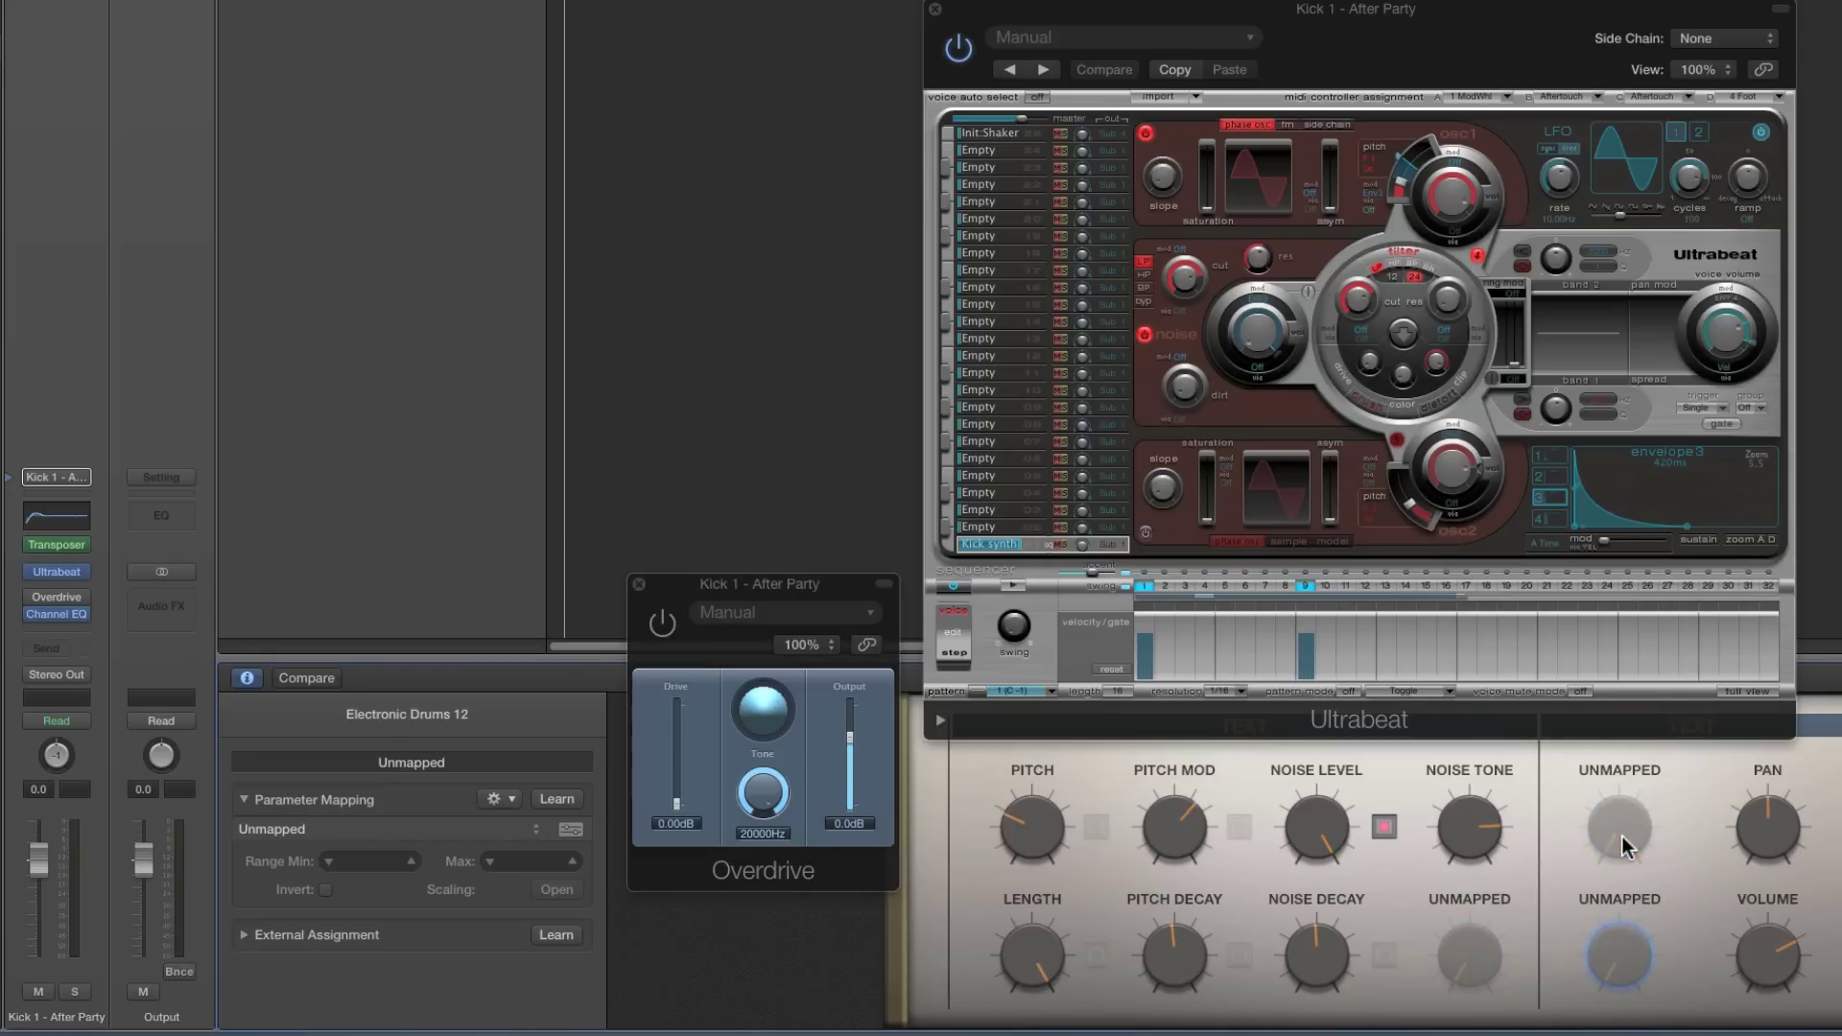
click(1481, 948)
Close the Overdrive and Ultrabeat plug-in windows
click(639, 584)
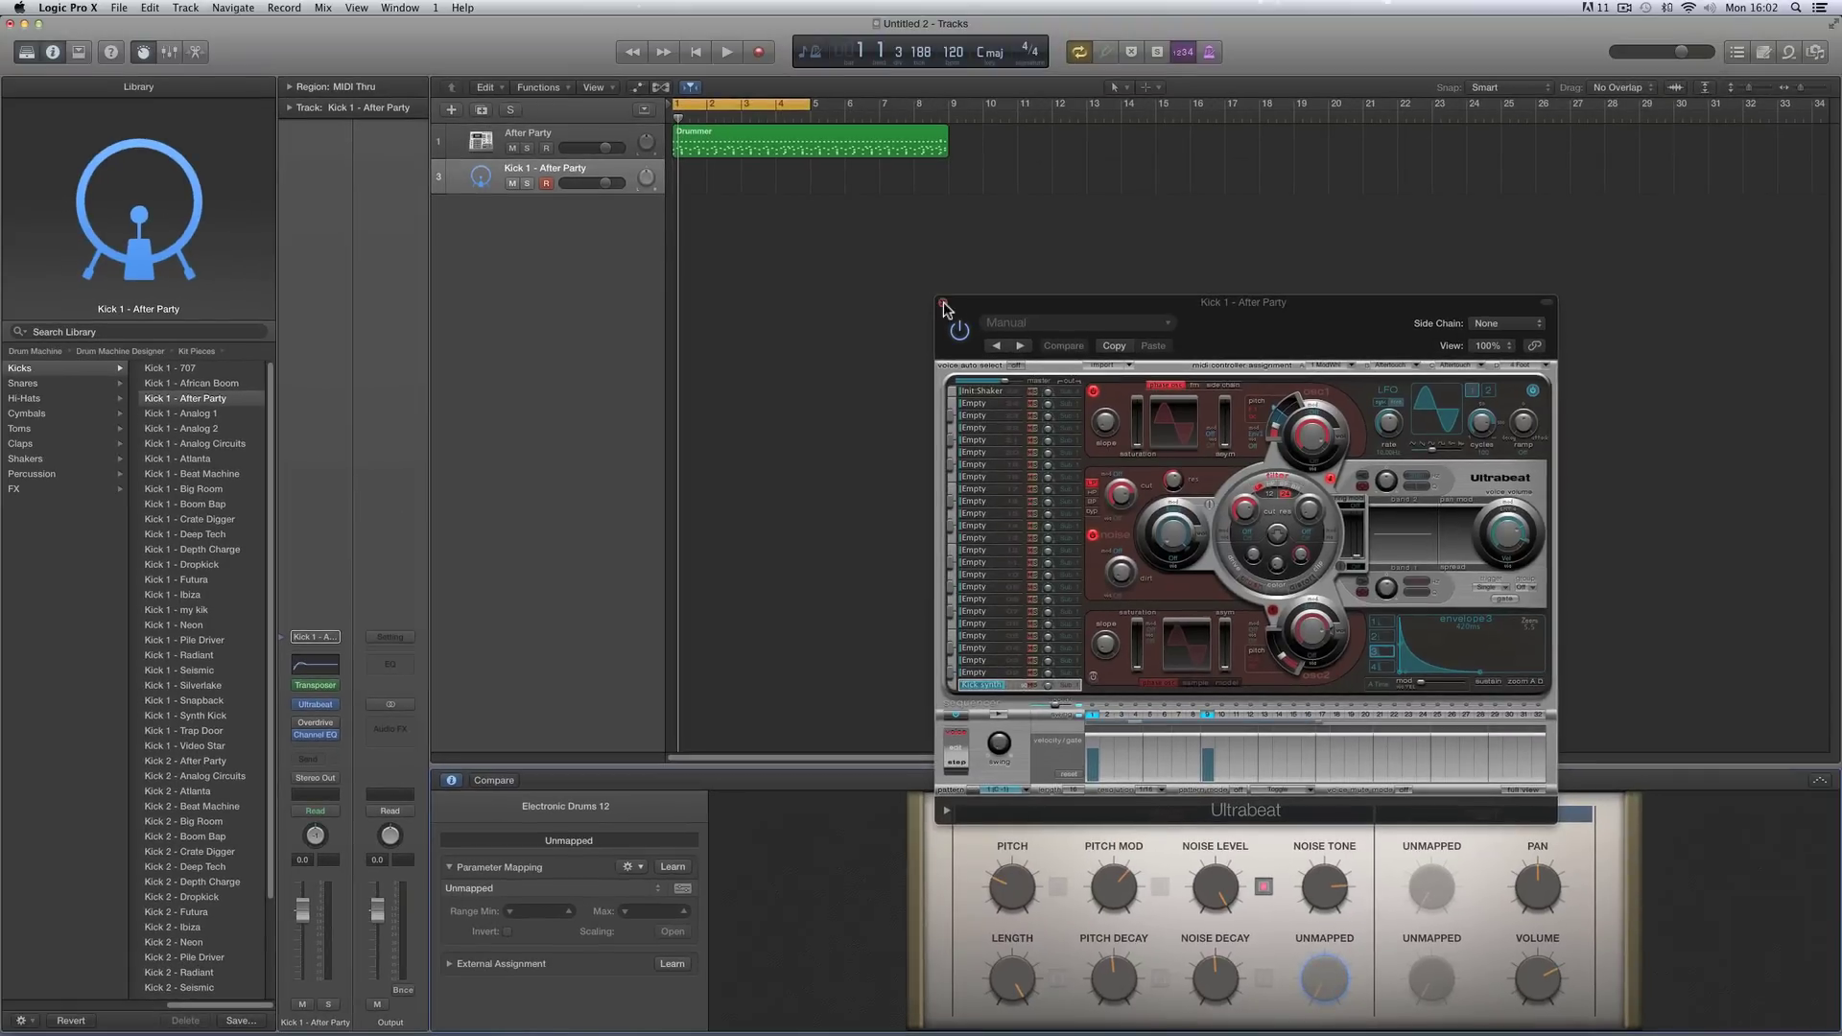
click(942, 302)
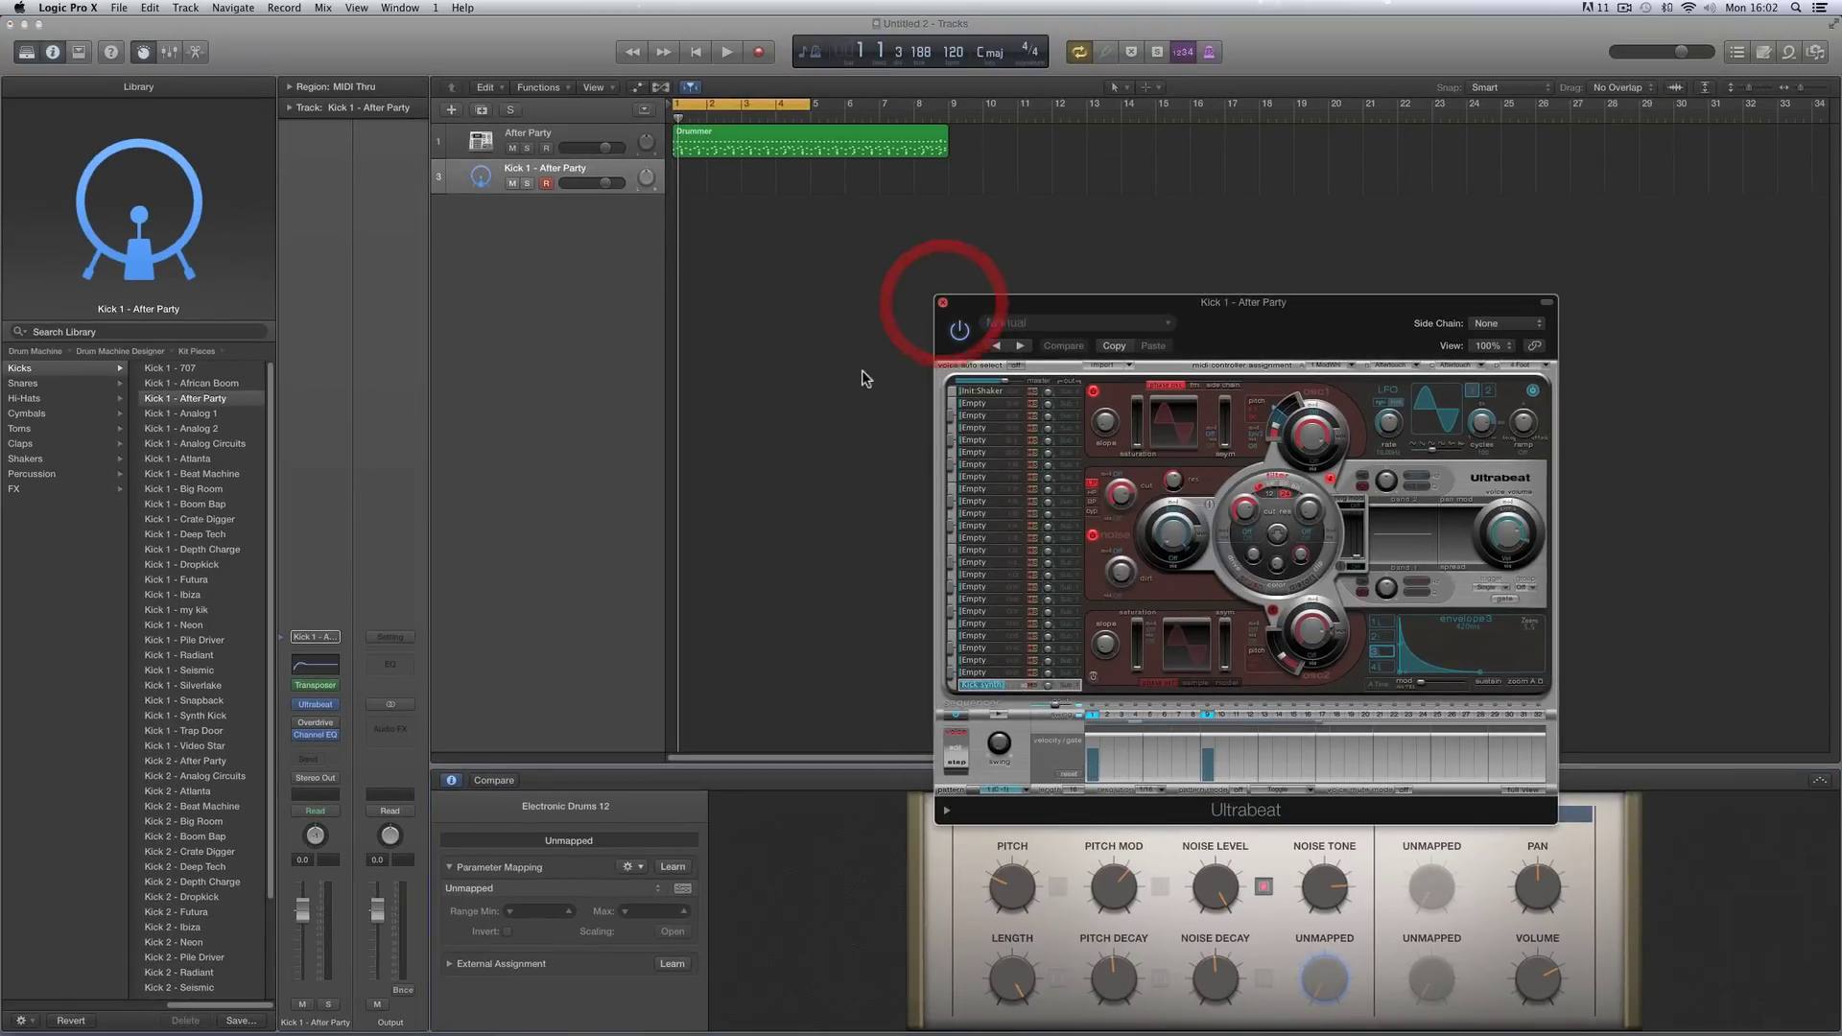
Hide the Smart Controls inspector and add a new software instrument track below the kick track
click(450, 780)
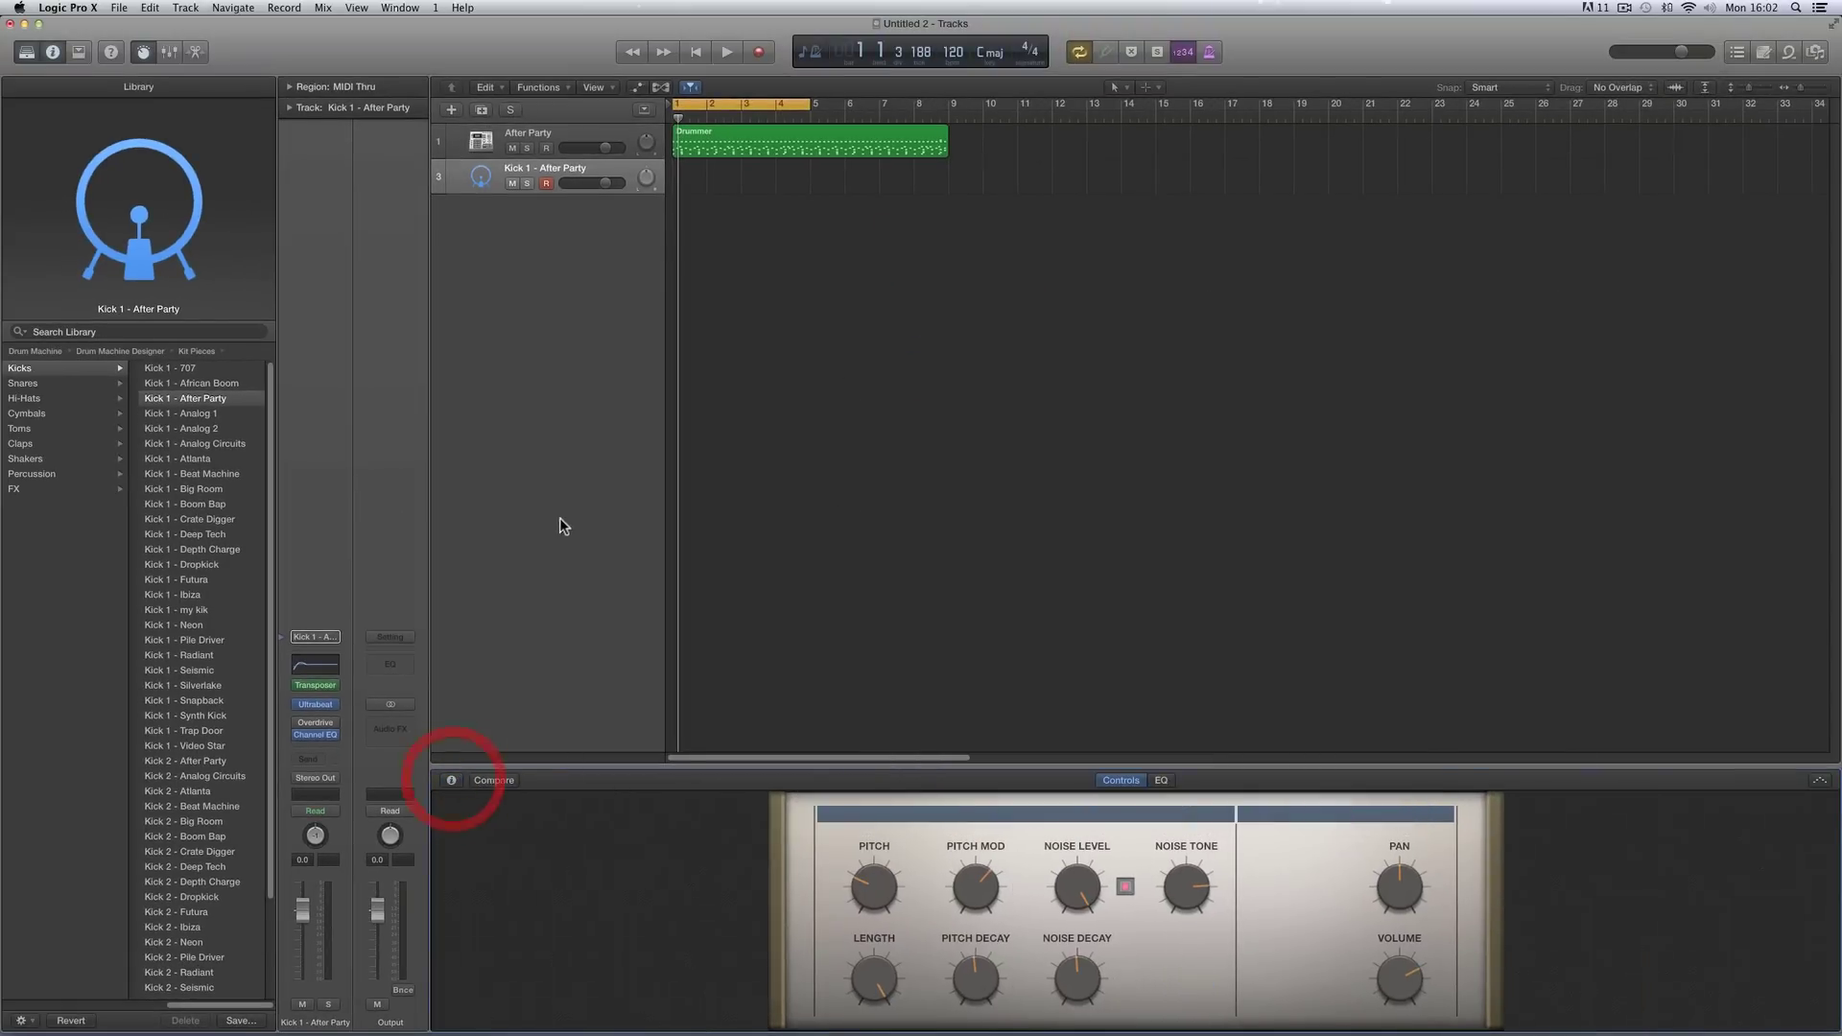
click(452, 111)
click(1098, 247)
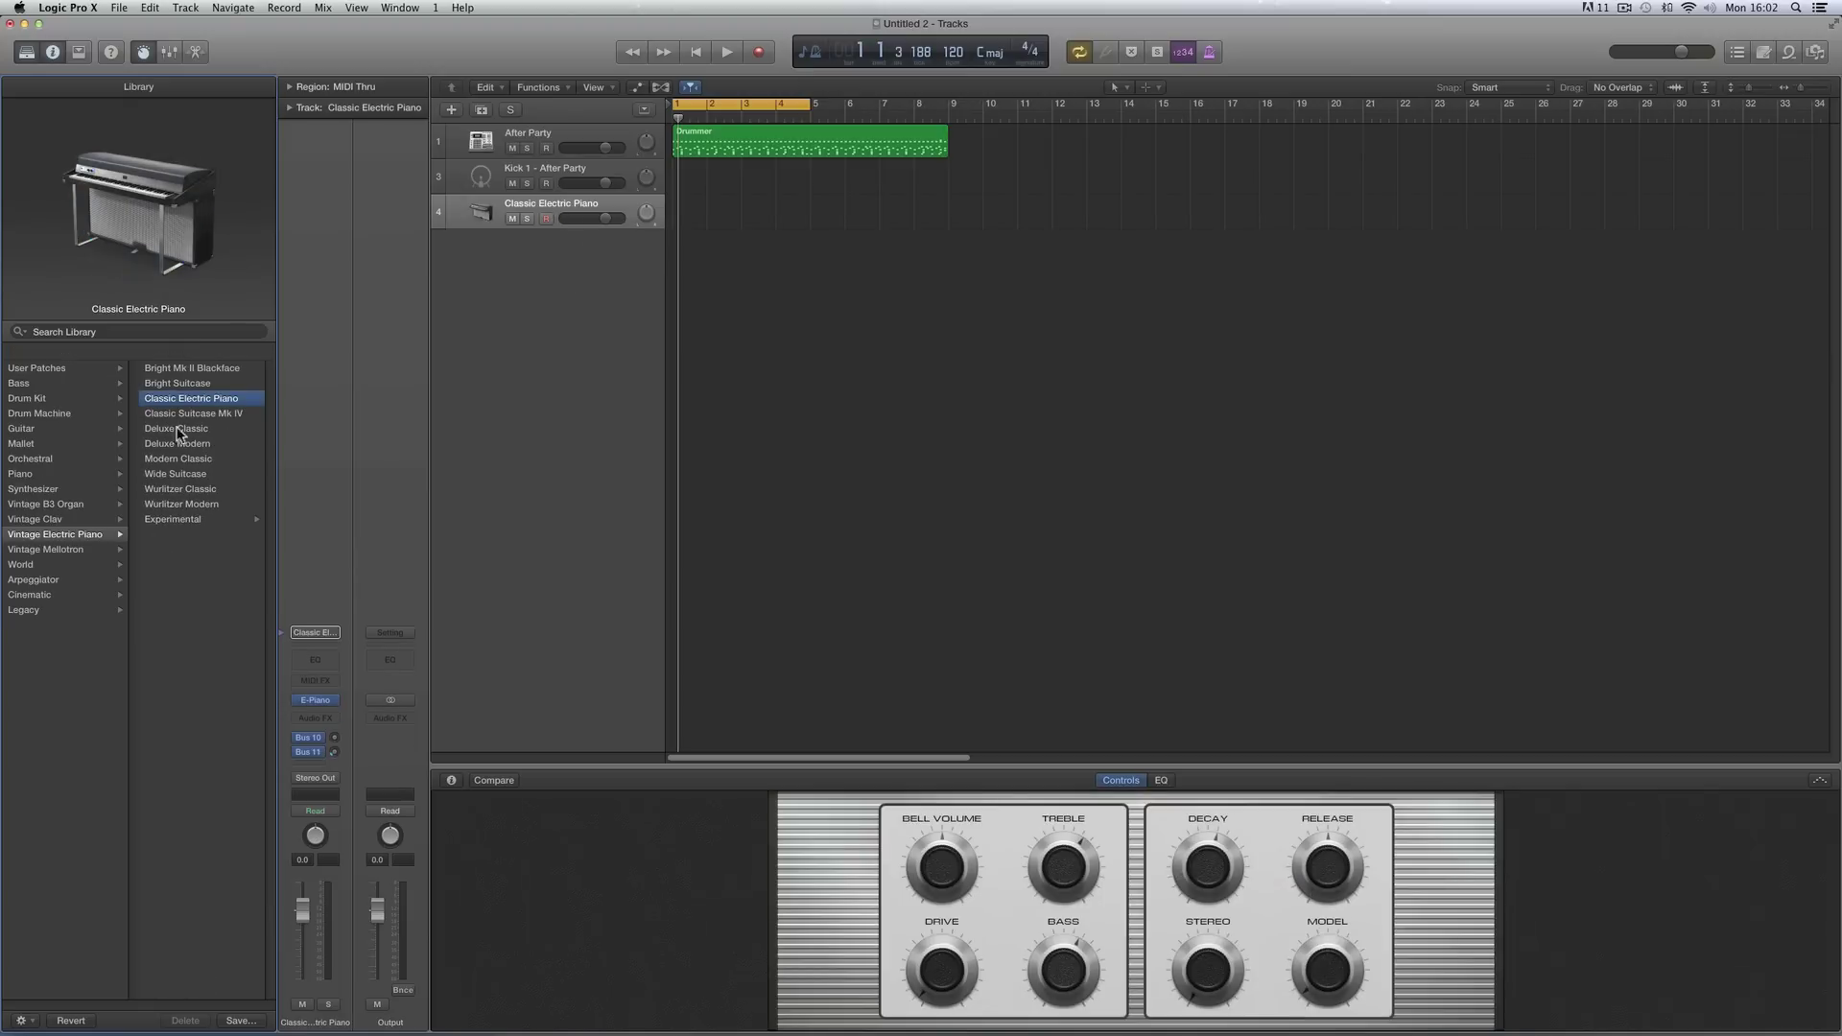
Load the Drum Machine Designer kit piece Kick 1 - Beat Machine on the new track
click(54, 412)
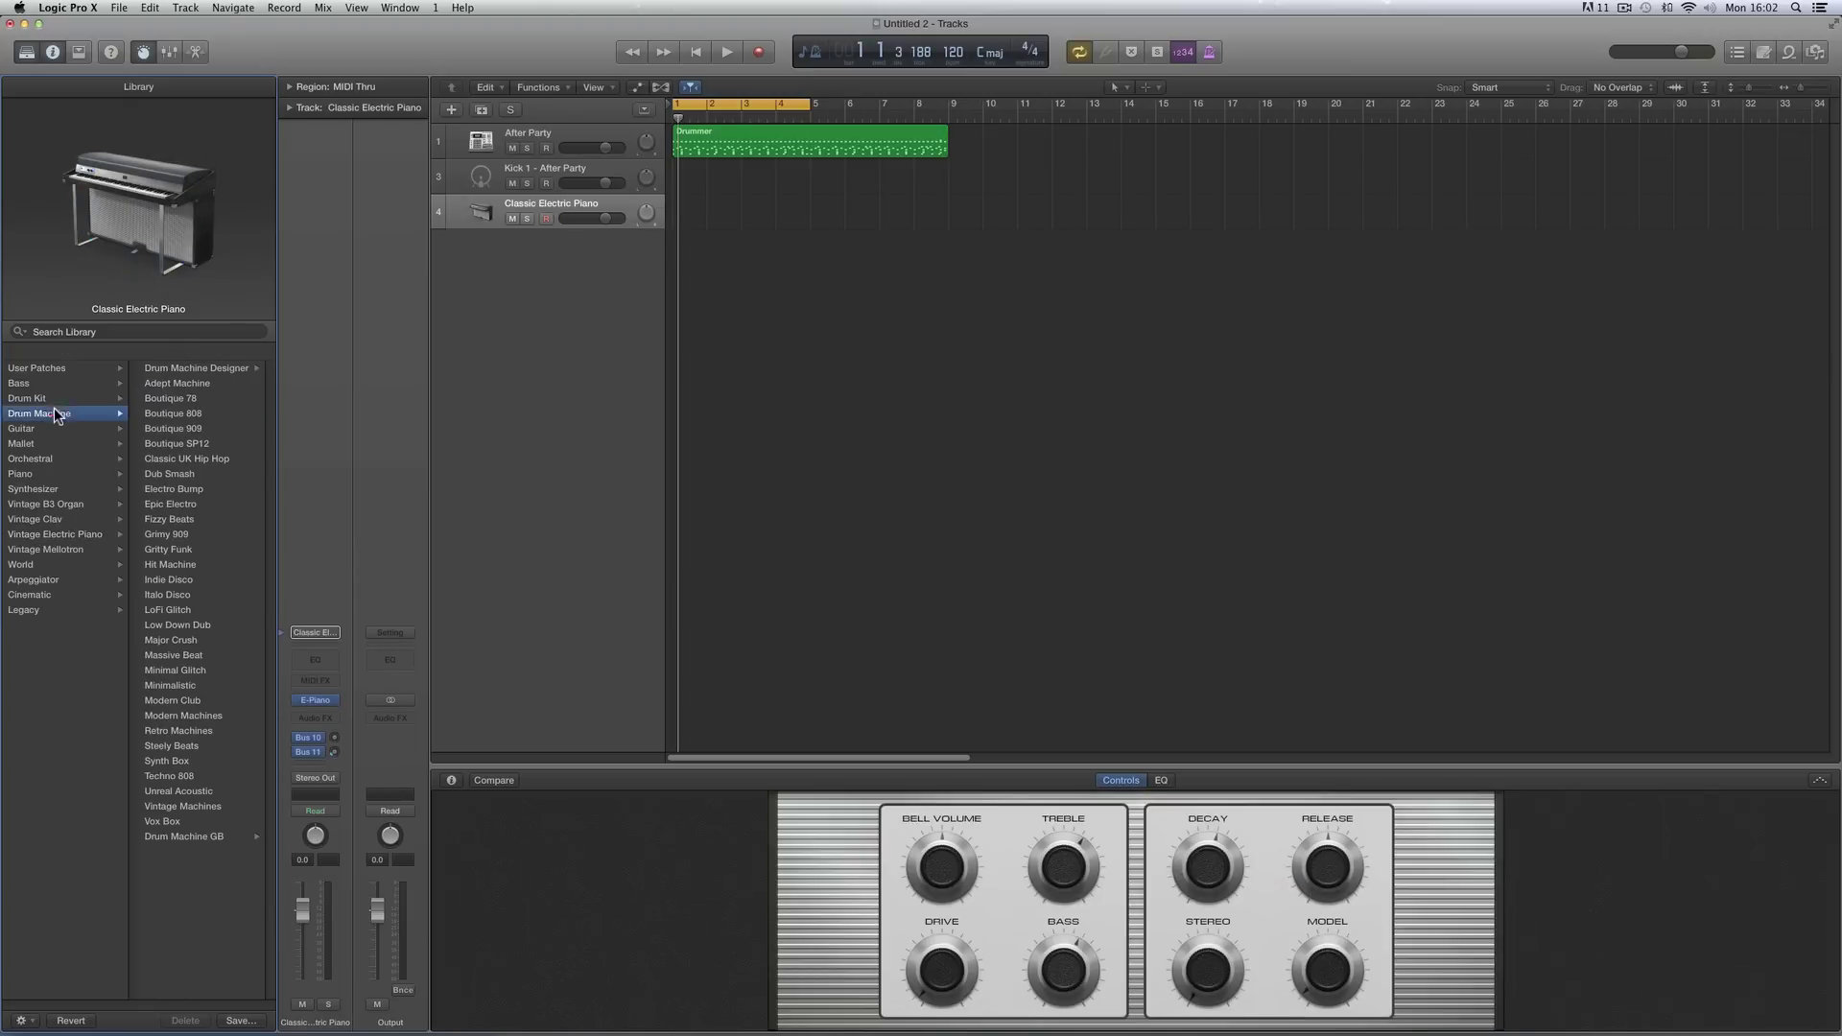
click(158, 369)
click(182, 673)
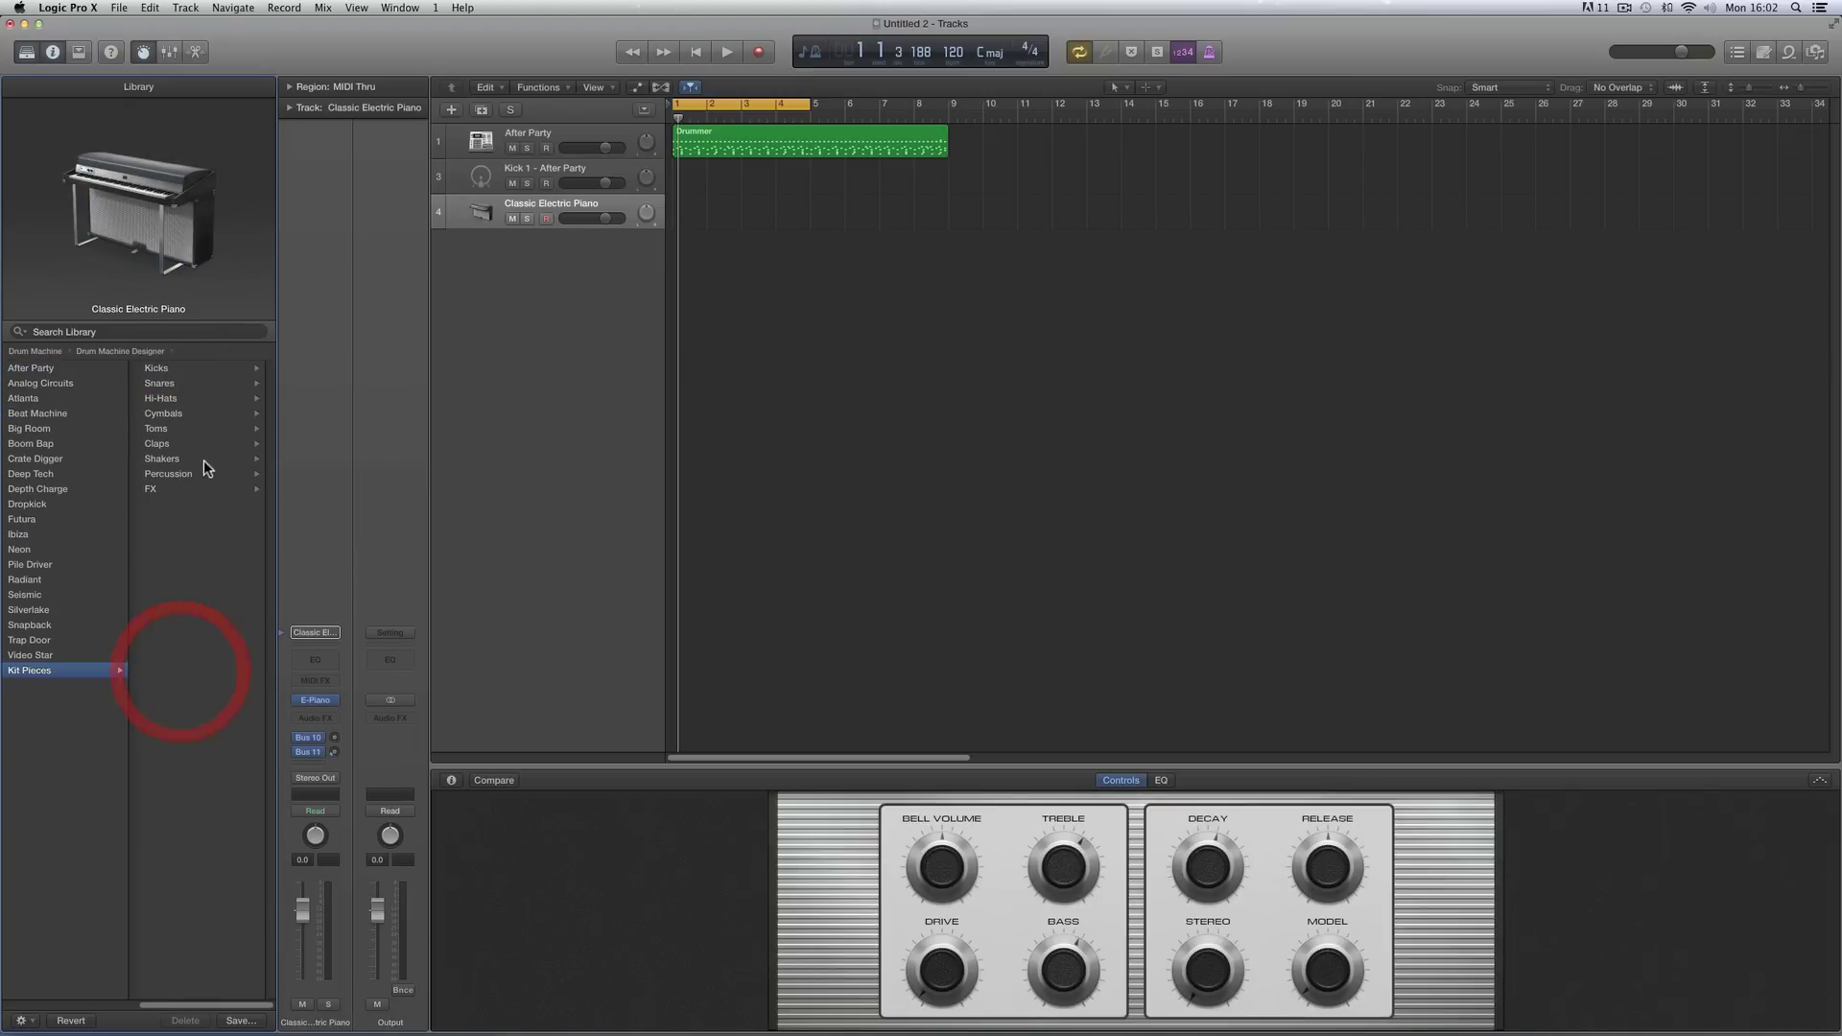
click(171, 371)
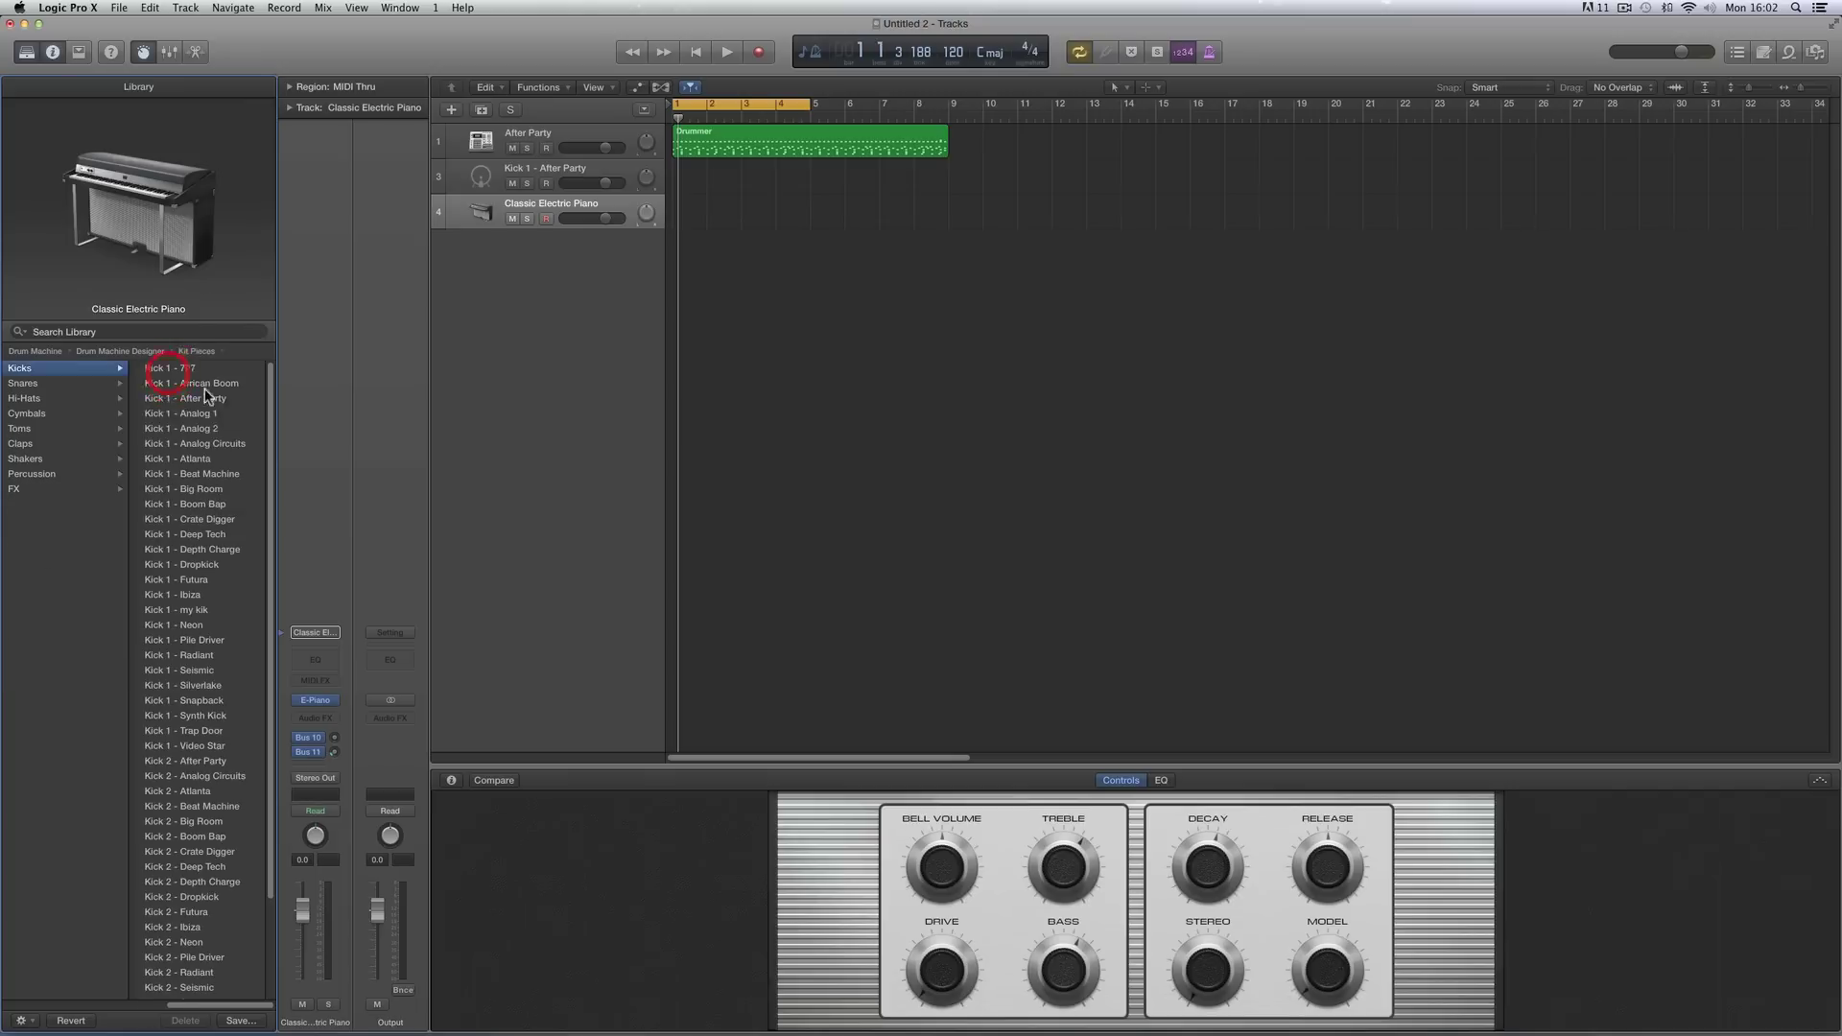
click(211, 474)
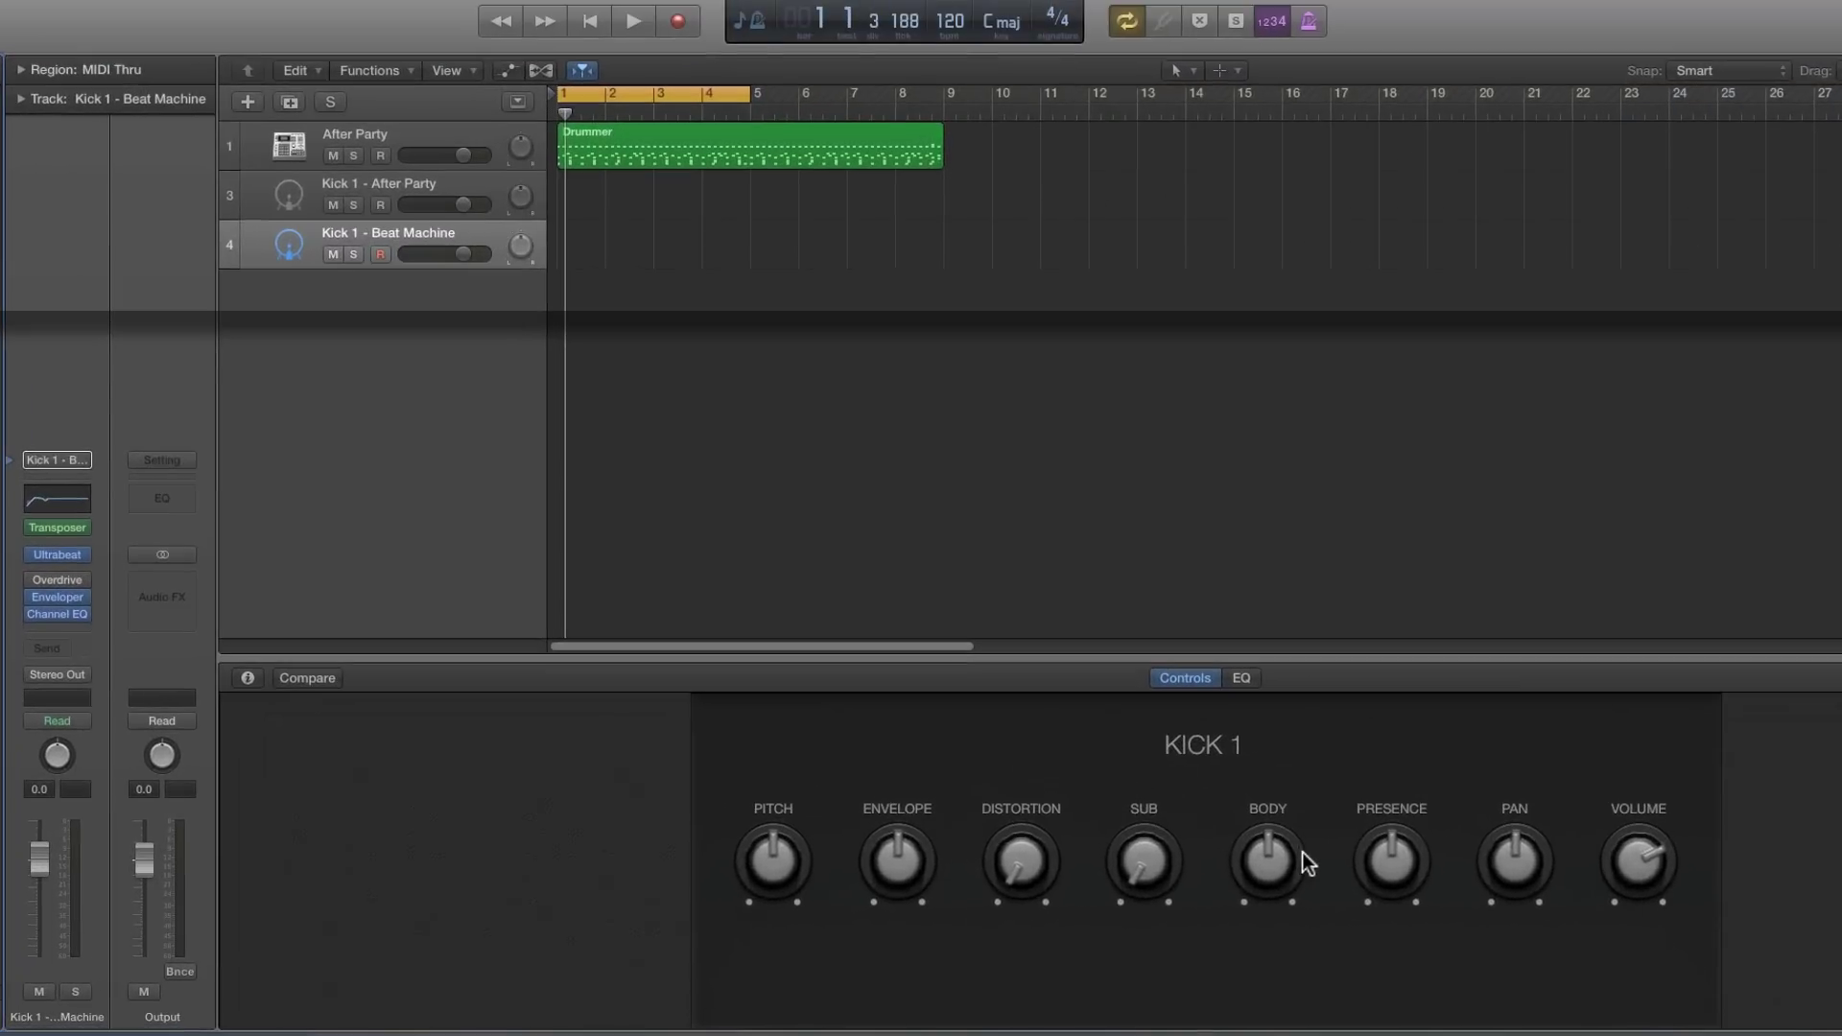
Try the Beat Machine kick's Body, Presence and Distortion knobs and show the Distortion knob's parameter mapping
drag(1285, 861, 1312, 940)
drag(1391, 859, 1390, 846)
drag(1023, 866, 1021, 874)
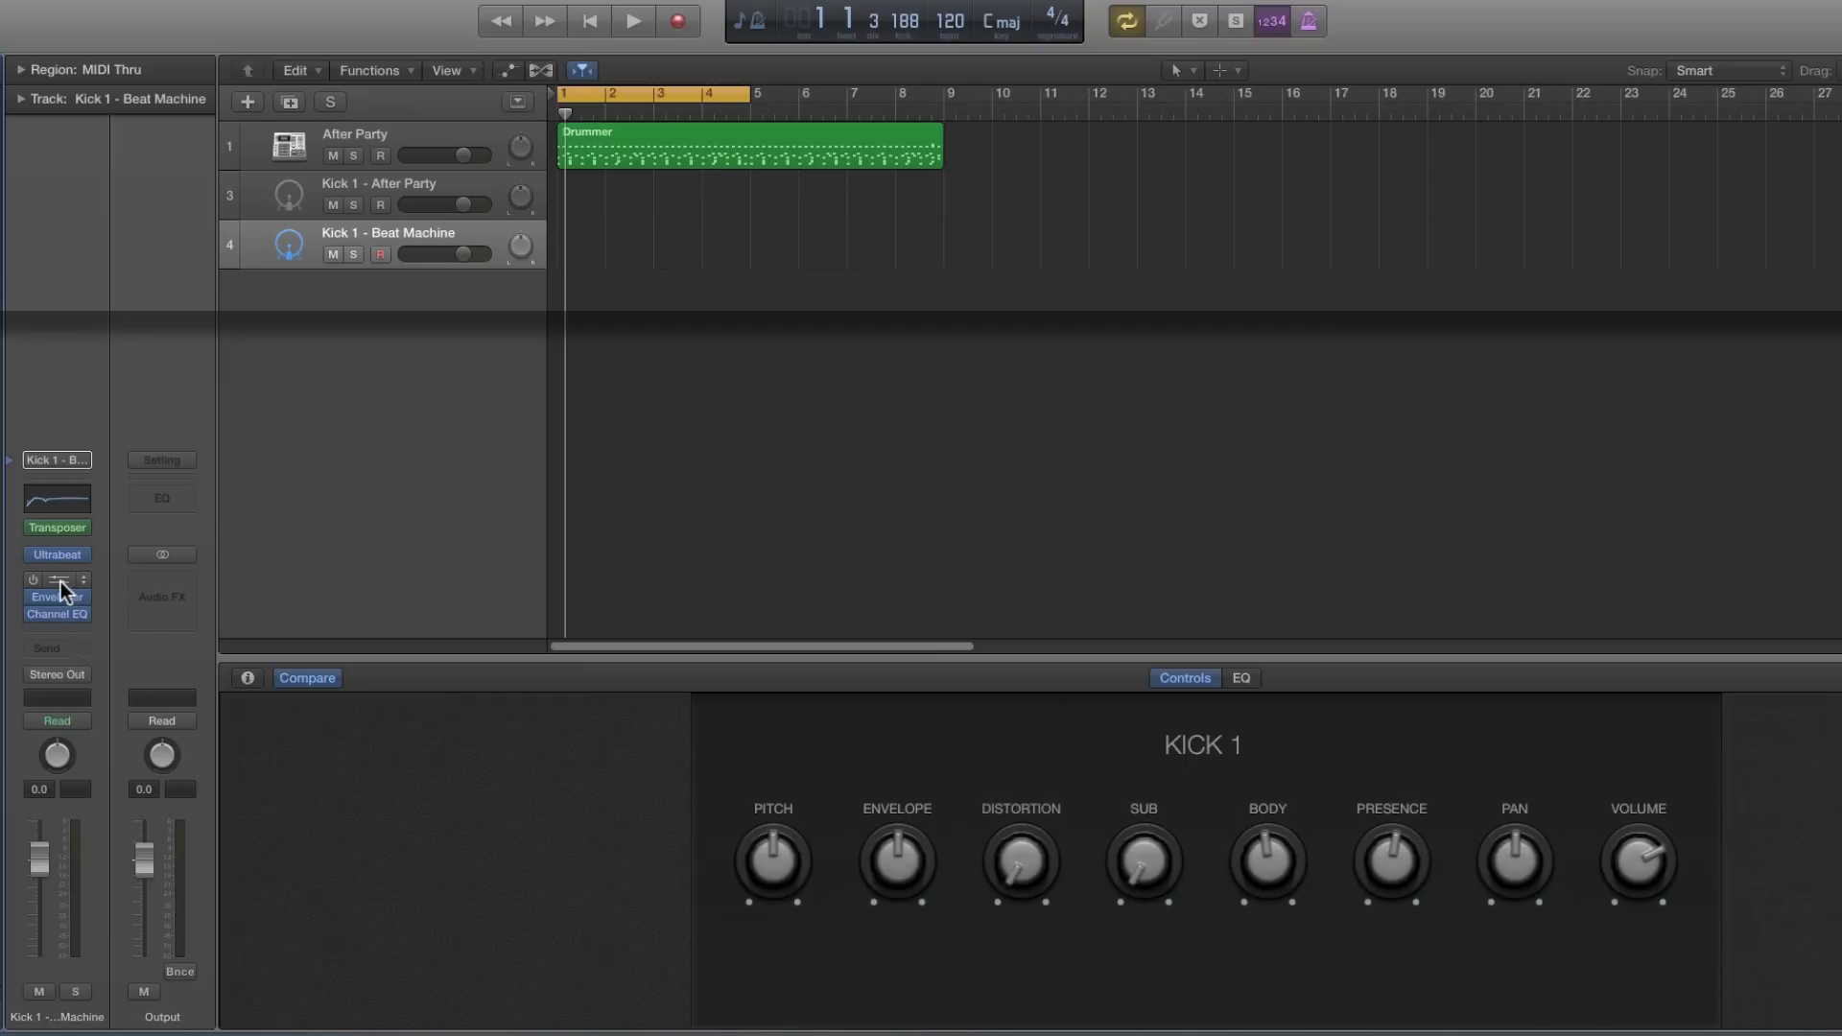
click(248, 678)
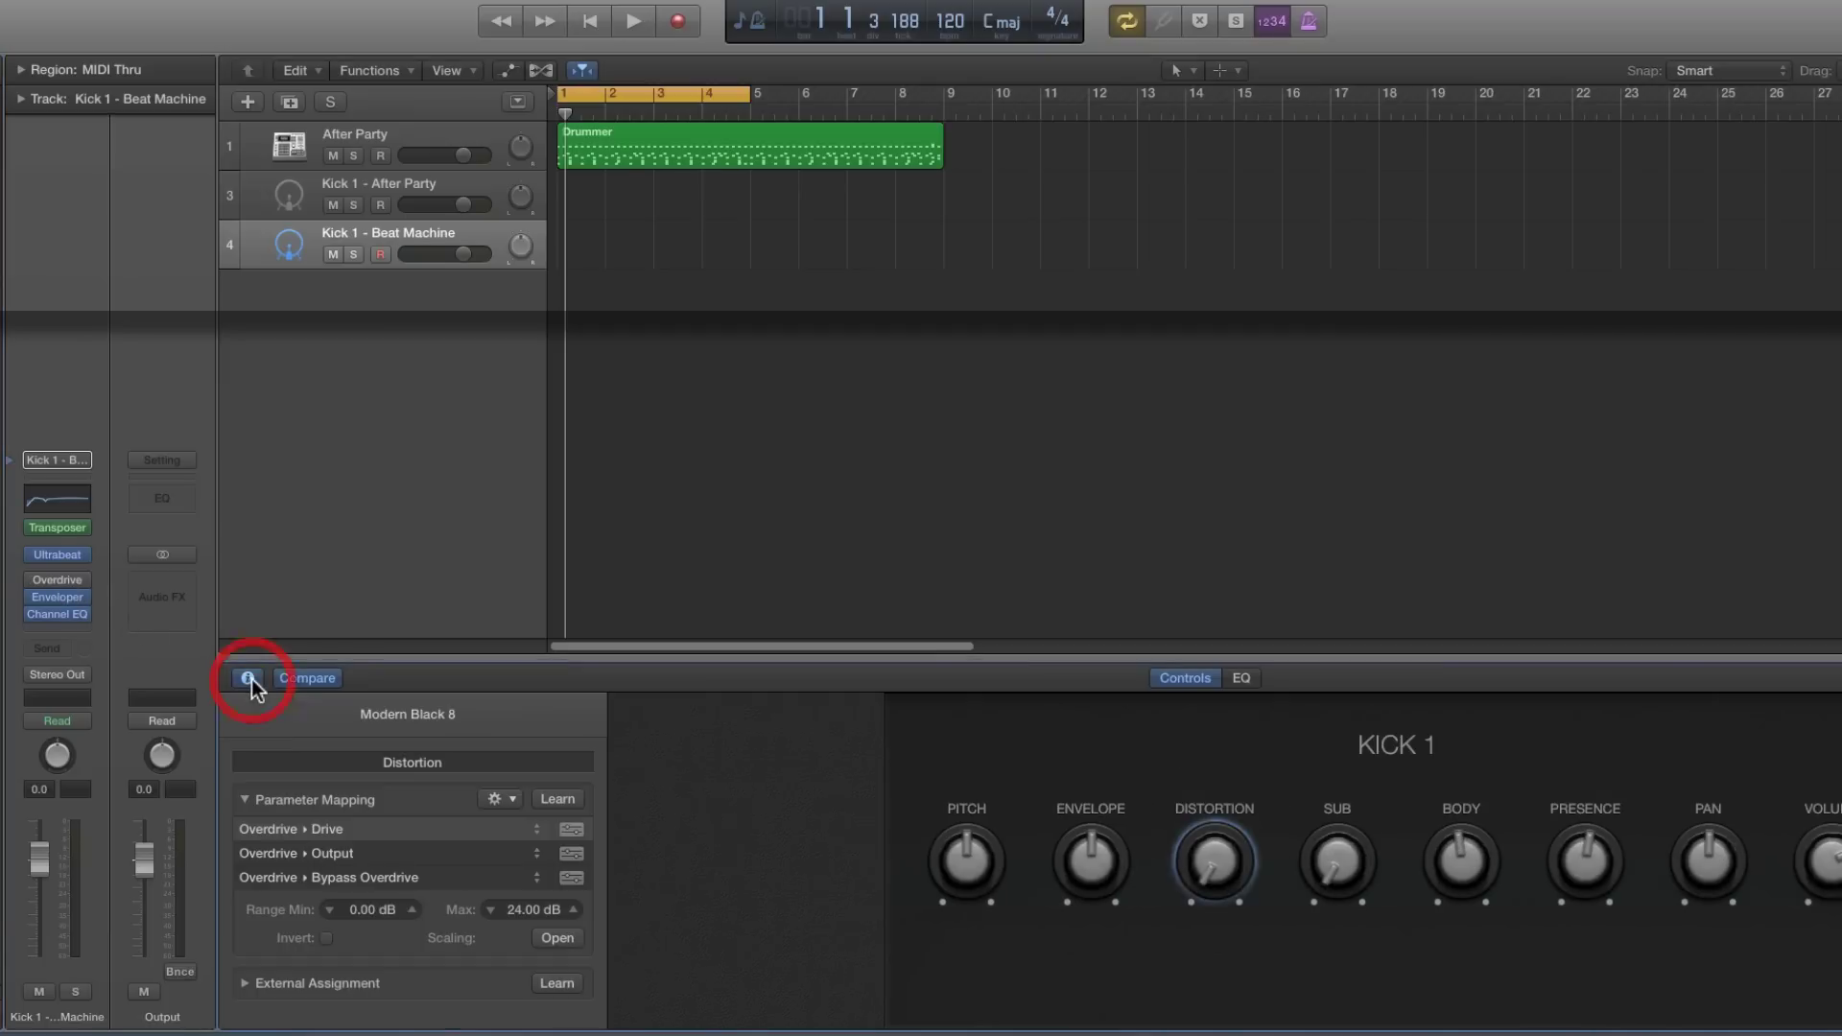
Open the Beat Machine kick's Overdrive beside the Smart Controls and turn the Distortion knob to examine what it controls
click(57, 579)
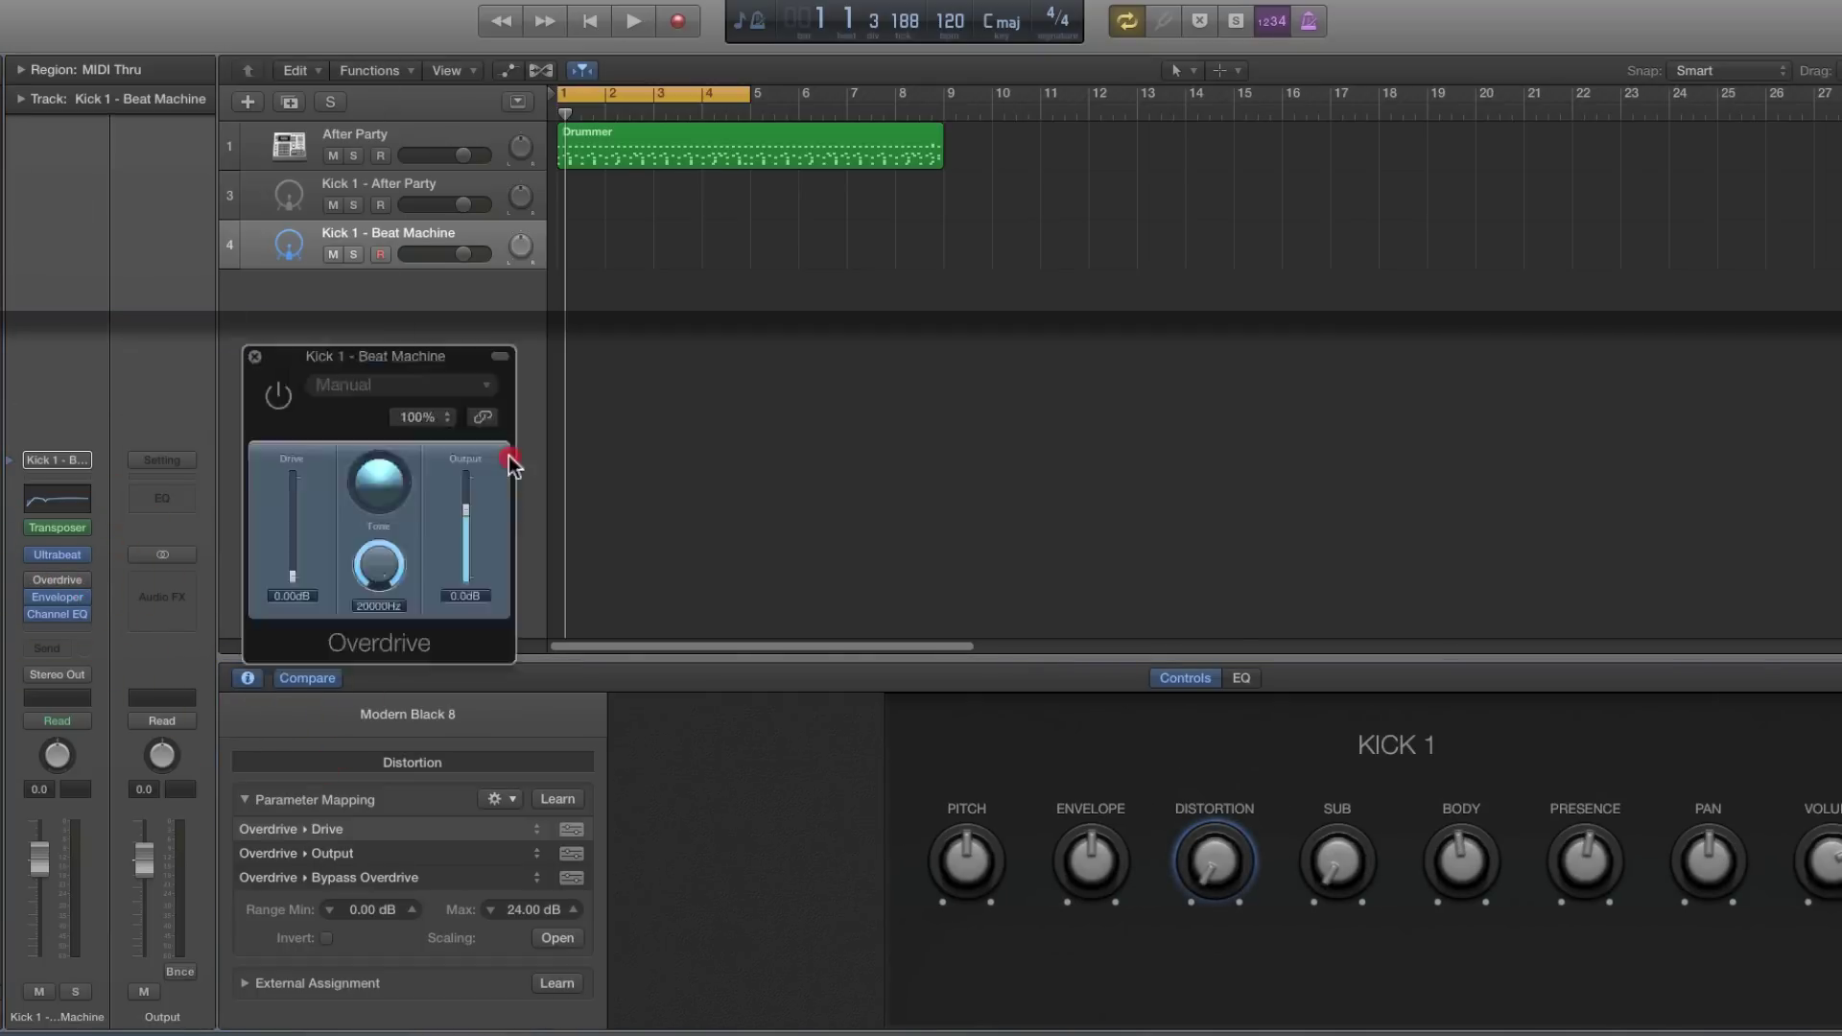
drag(383, 353, 751, 633)
drag(1199, 863, 1216, 868)
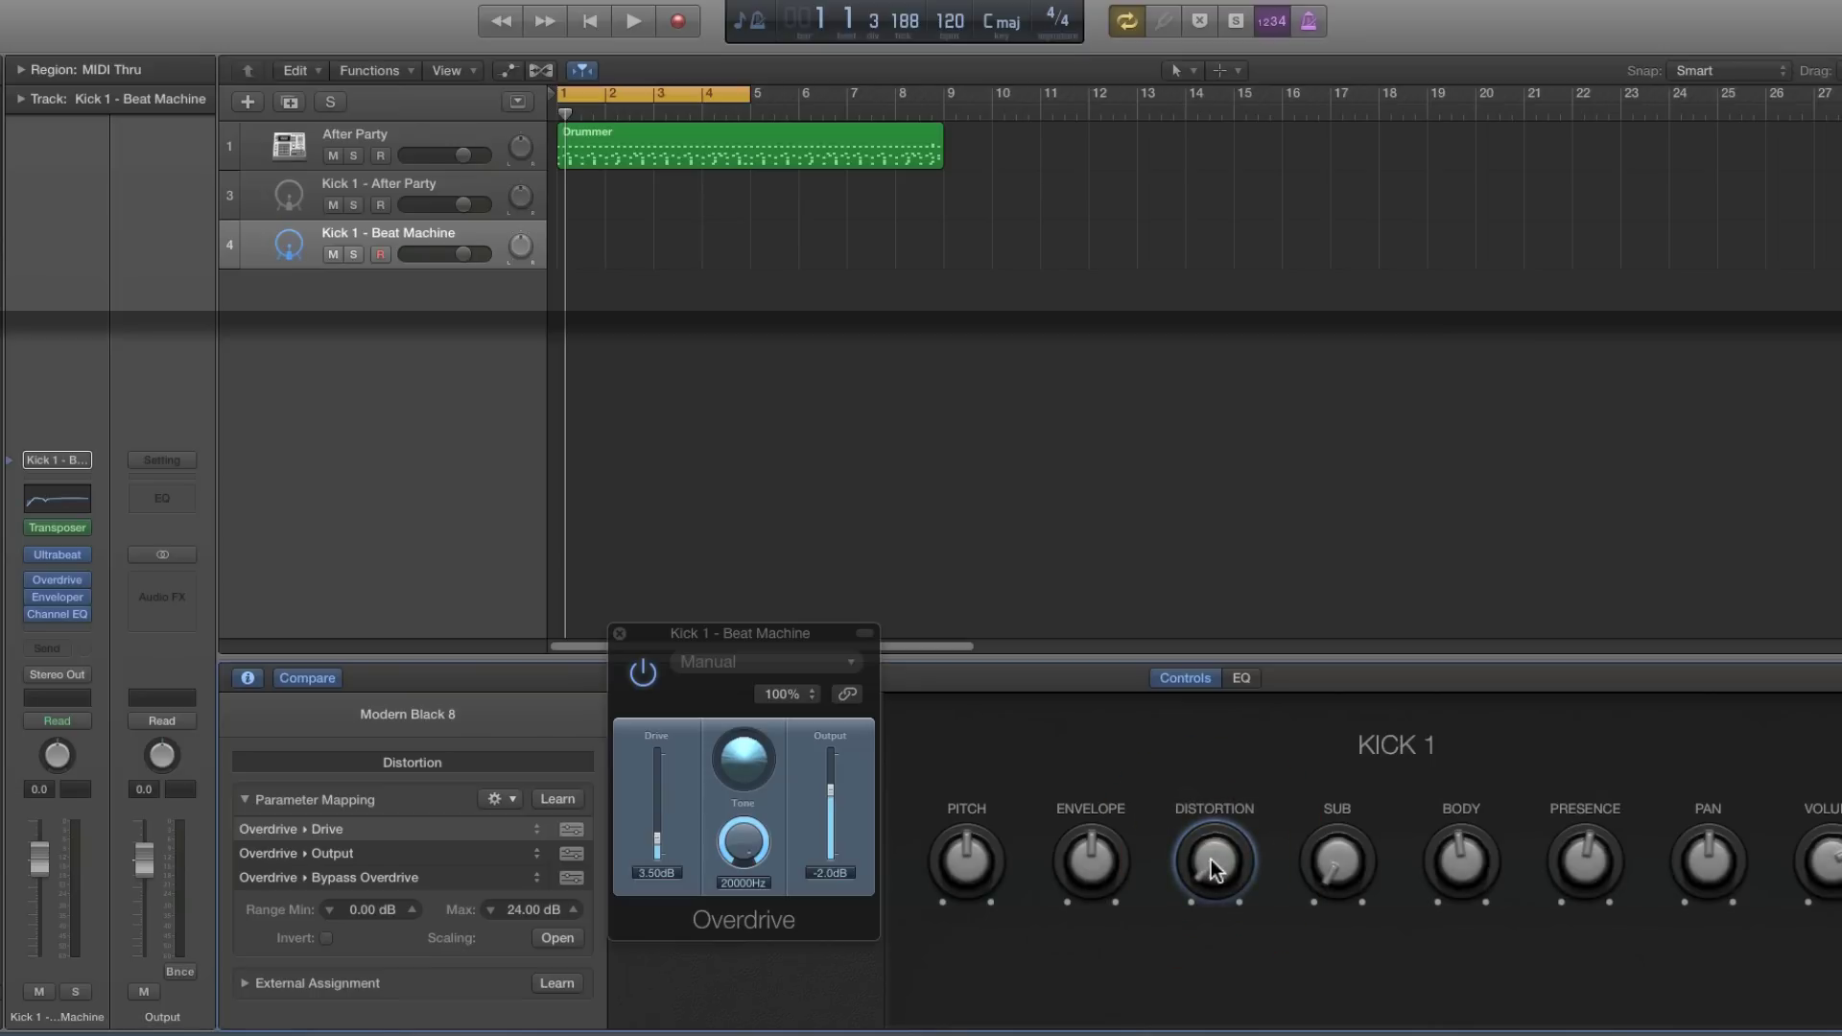
Copy the Distortion knob's Overdrive Drive, Output and Bypass mappings and close the Overdrive plug-in
shift+click(412, 878)
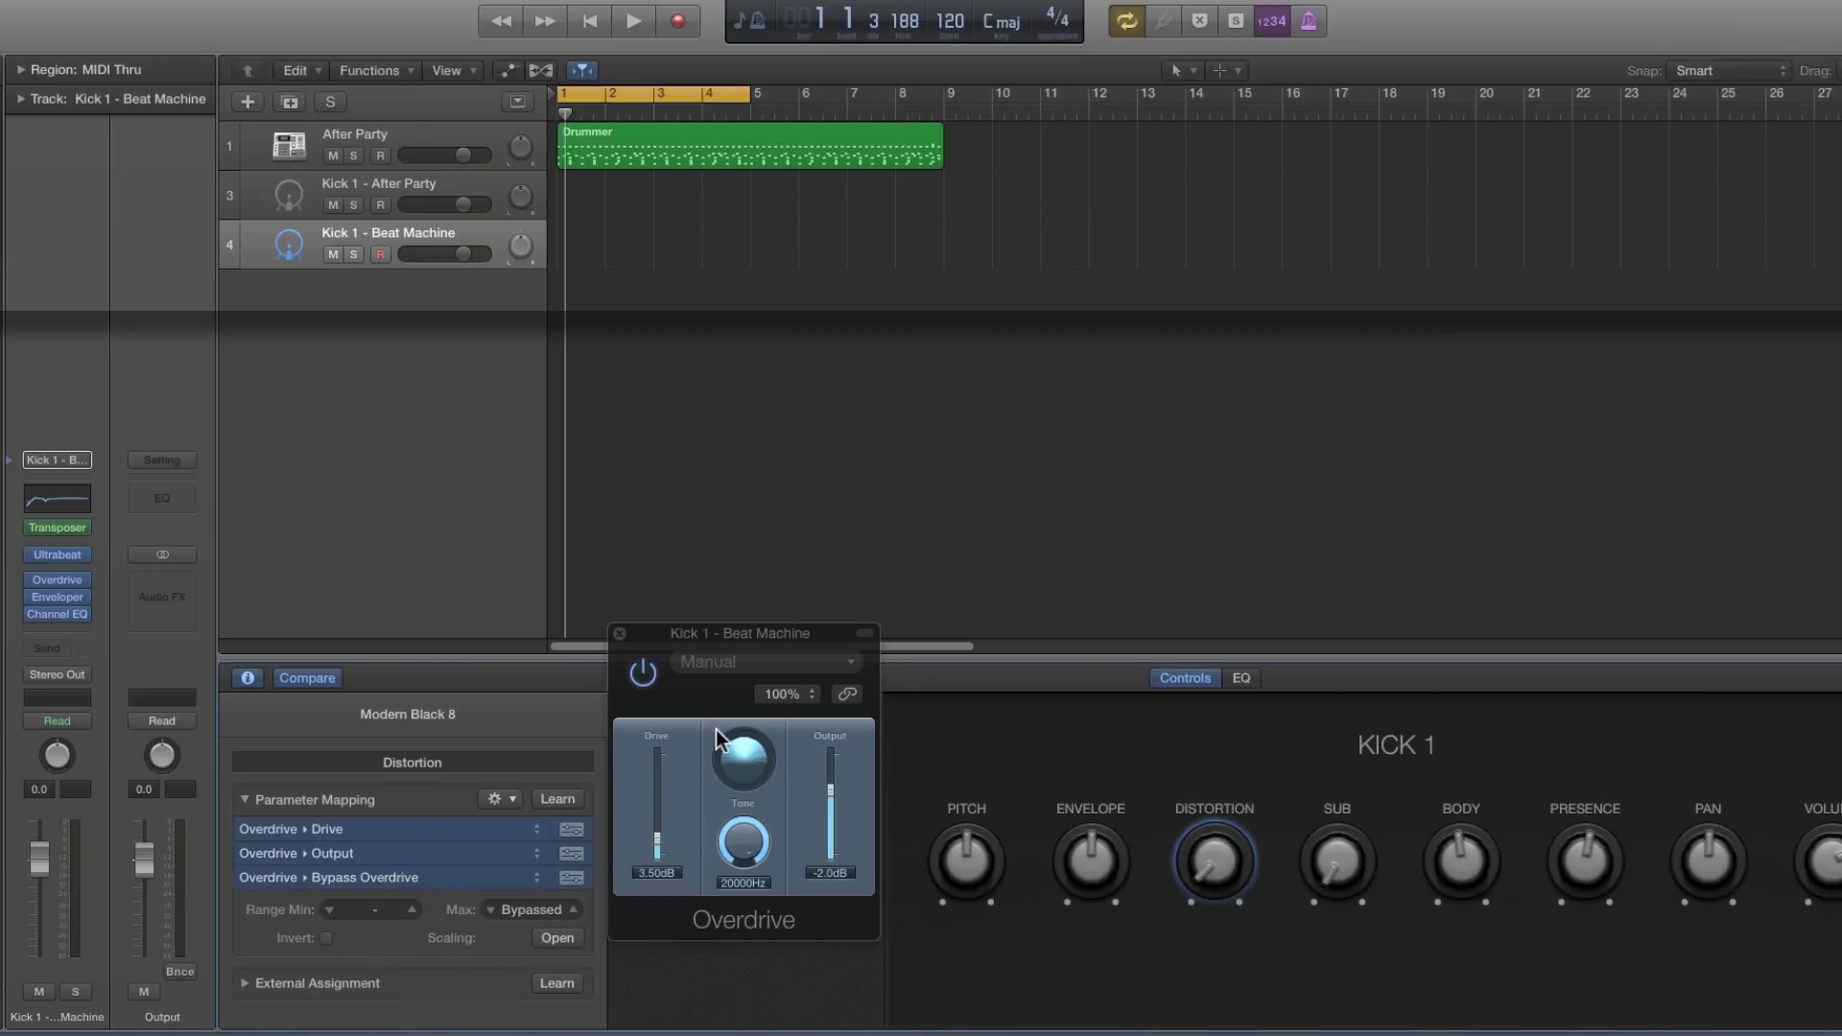
click(509, 811)
click(524, 843)
click(620, 634)
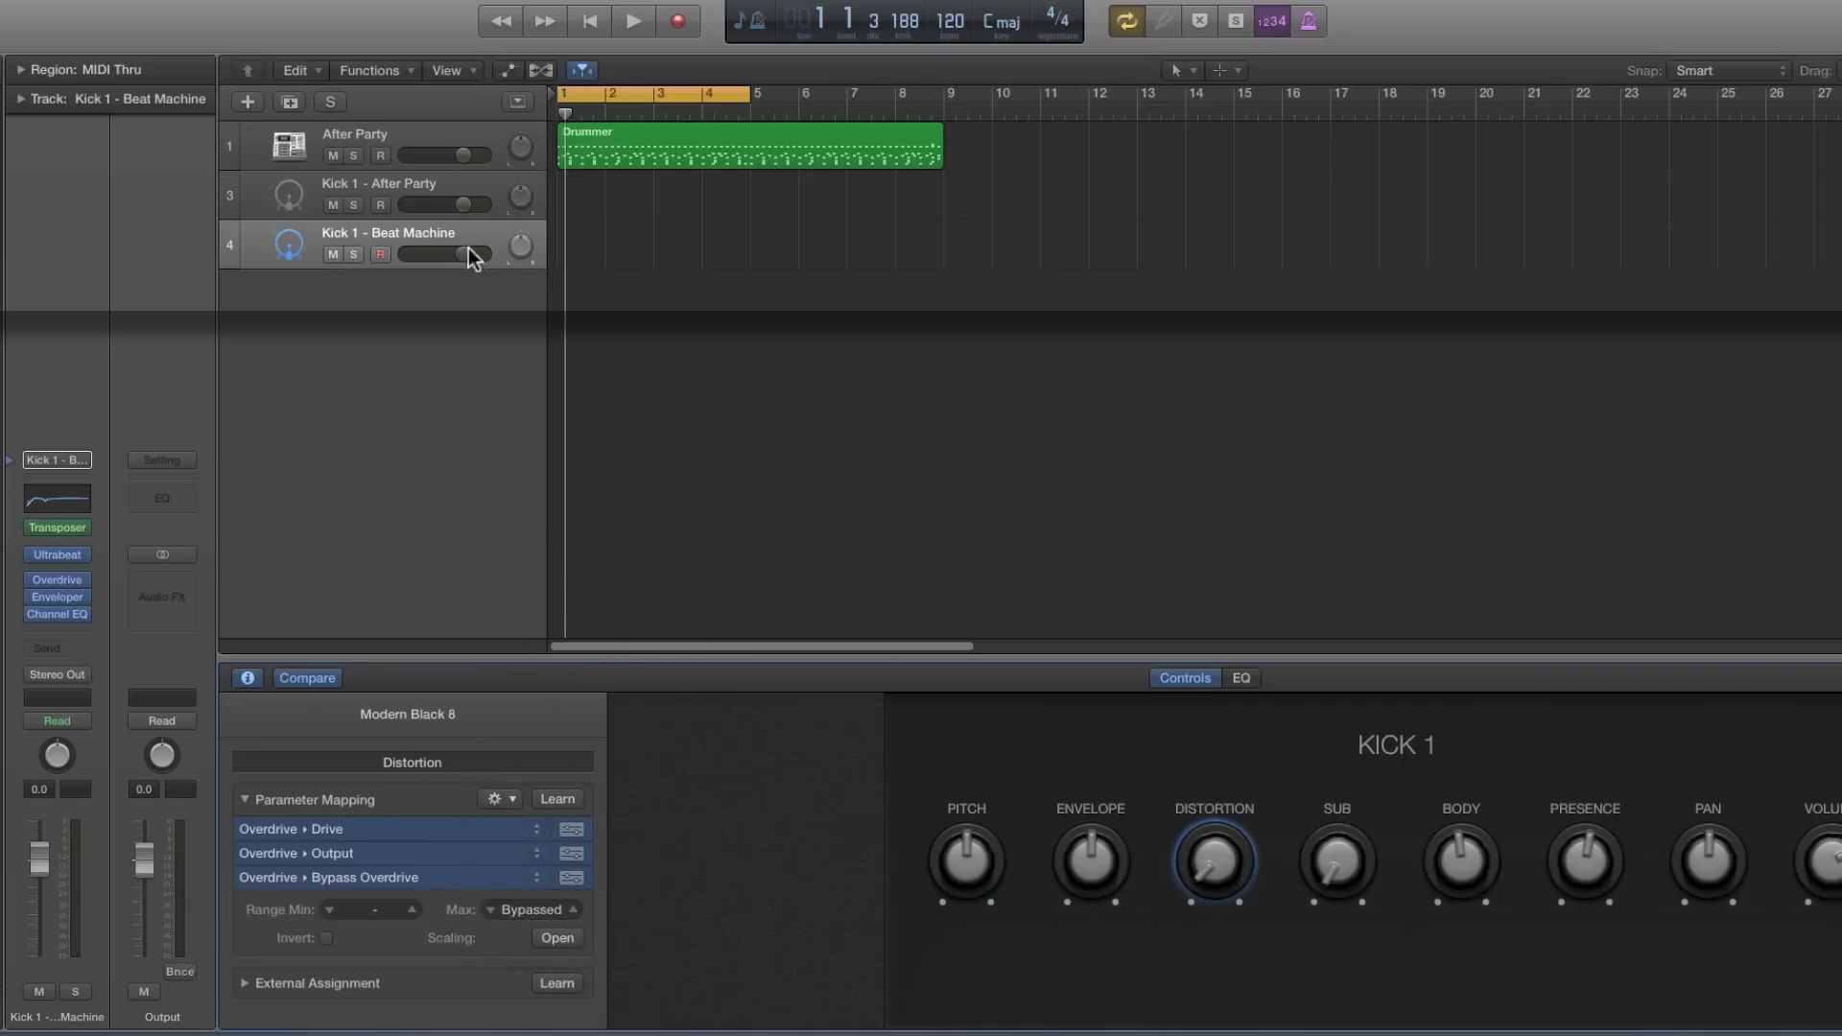
Paste the three Overdrive mappings onto the unmapped knob below Noise Tone on the Kick 1 - After Party track
click(413, 202)
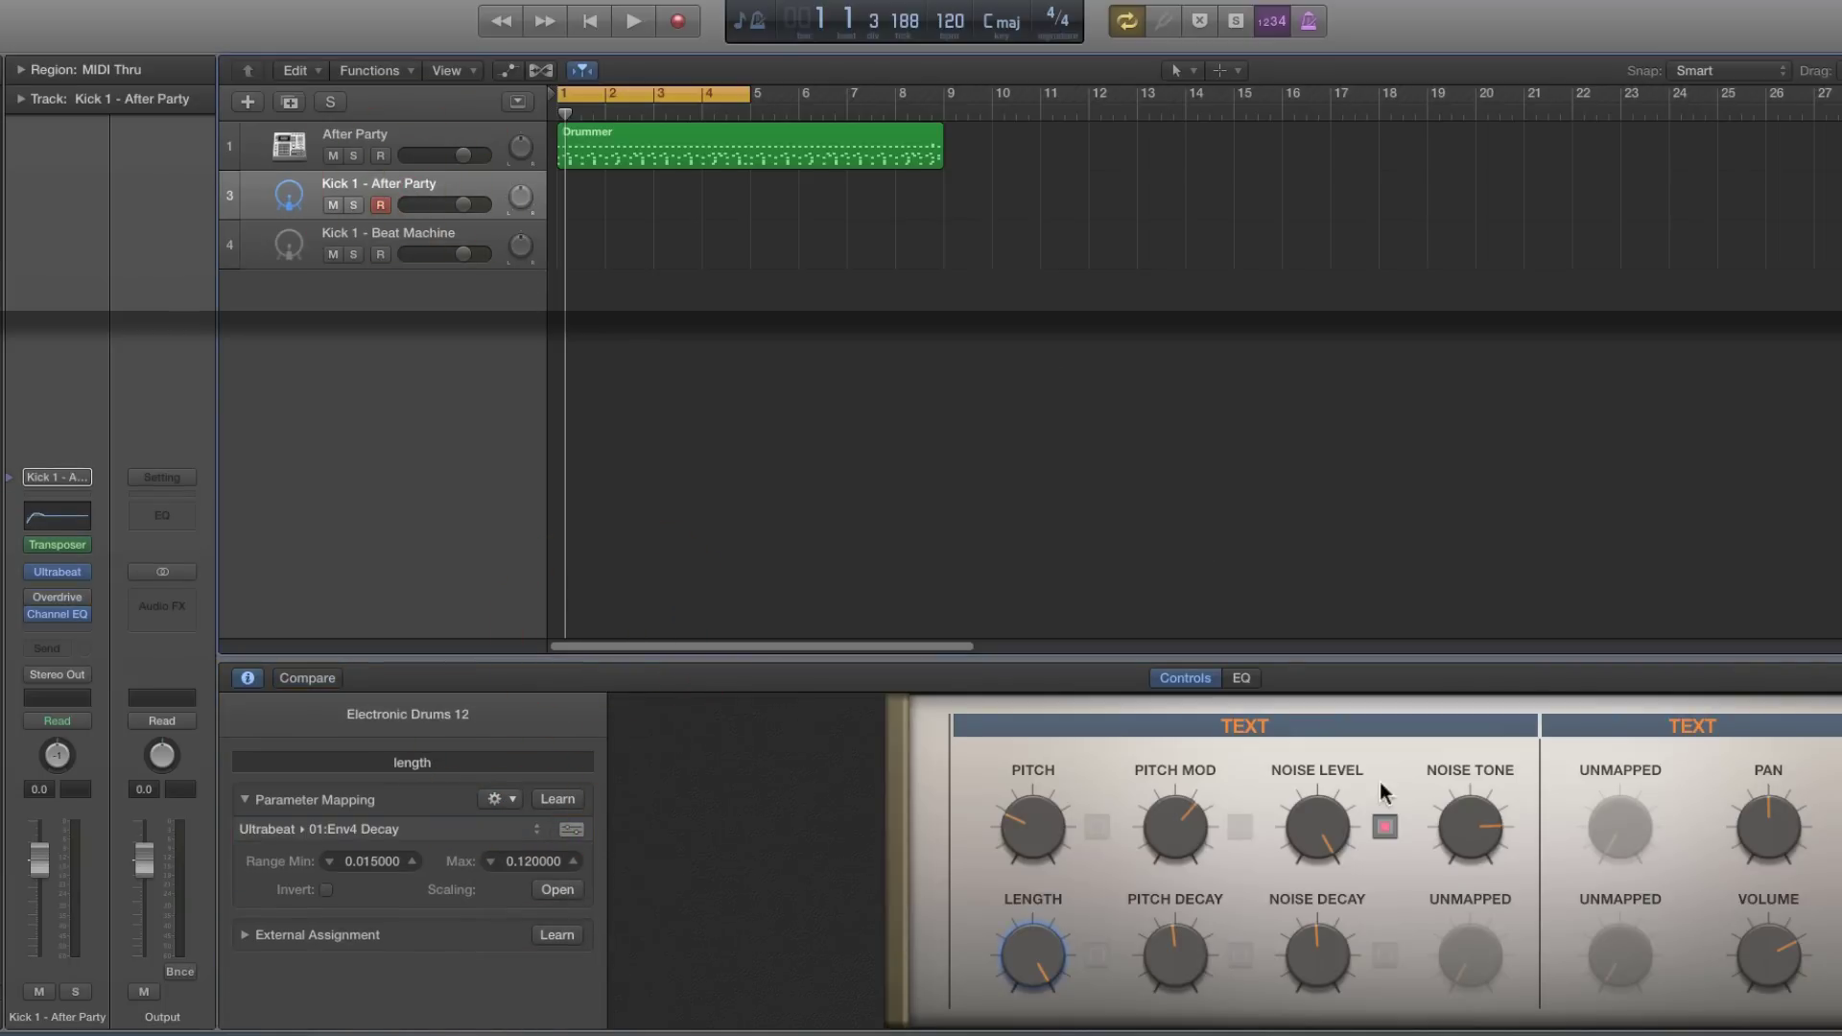
click(1470, 960)
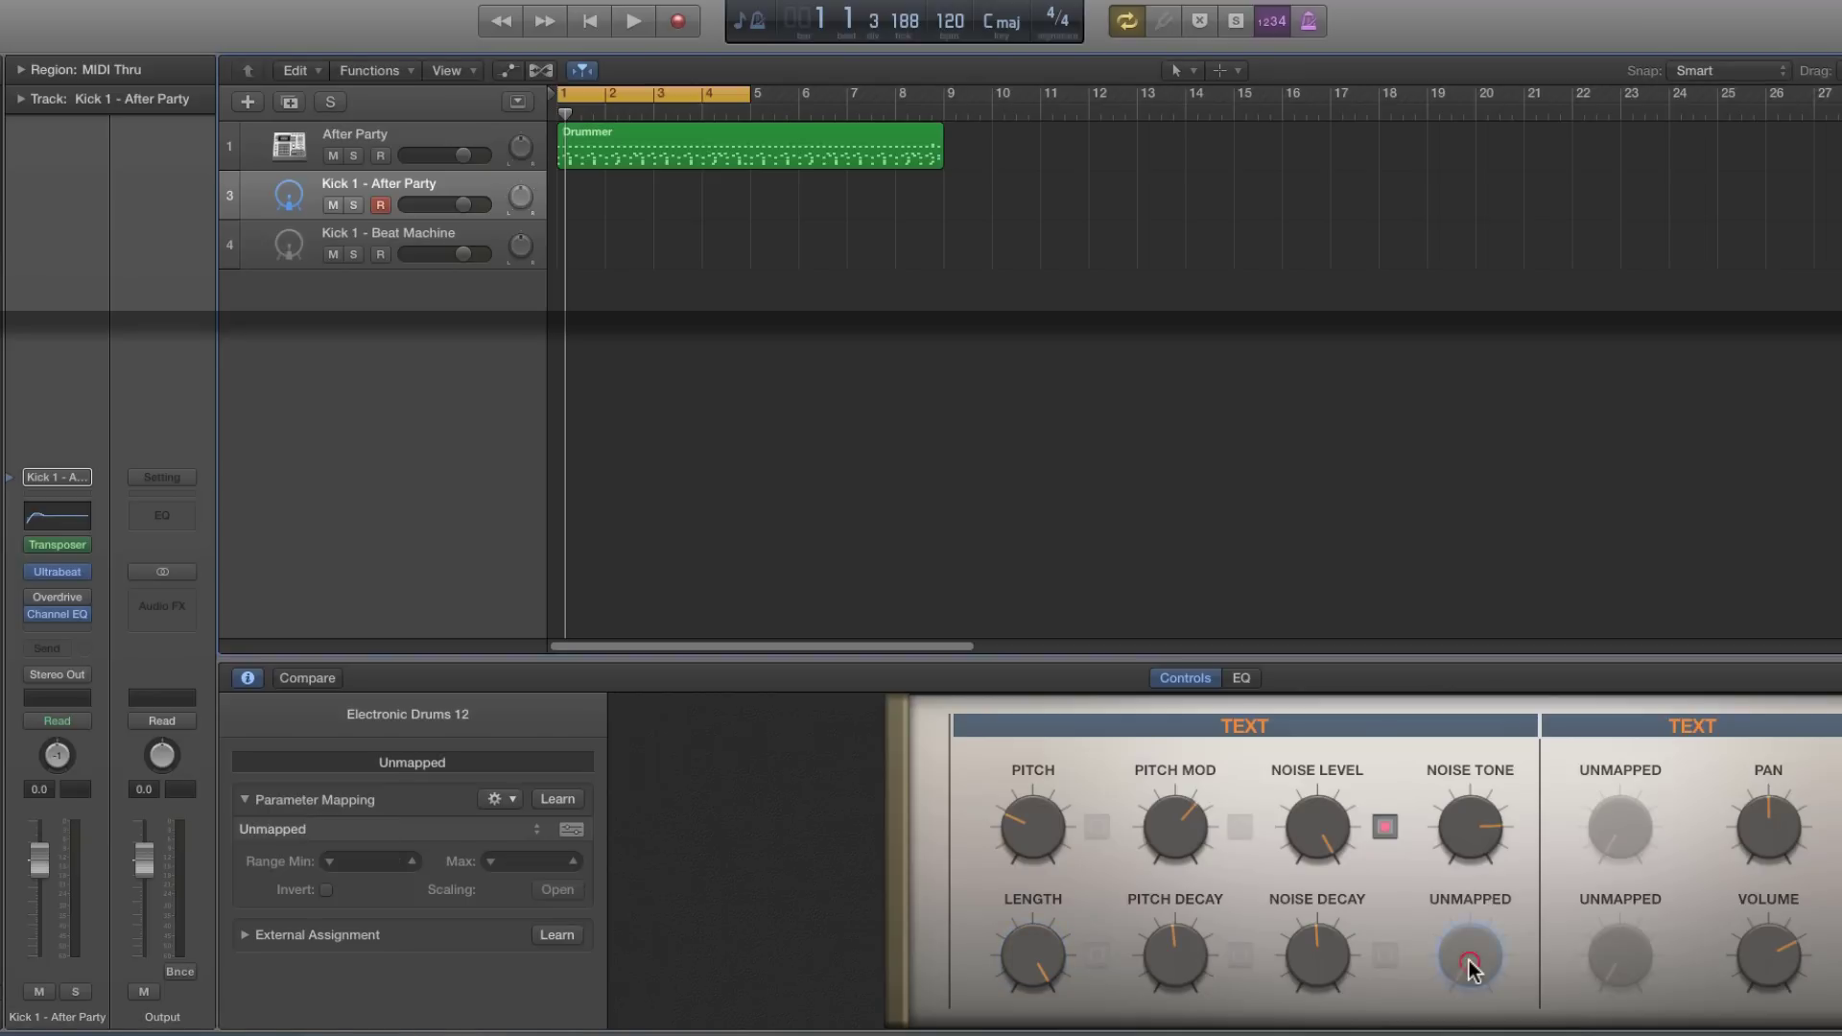
click(499, 803)
click(523, 862)
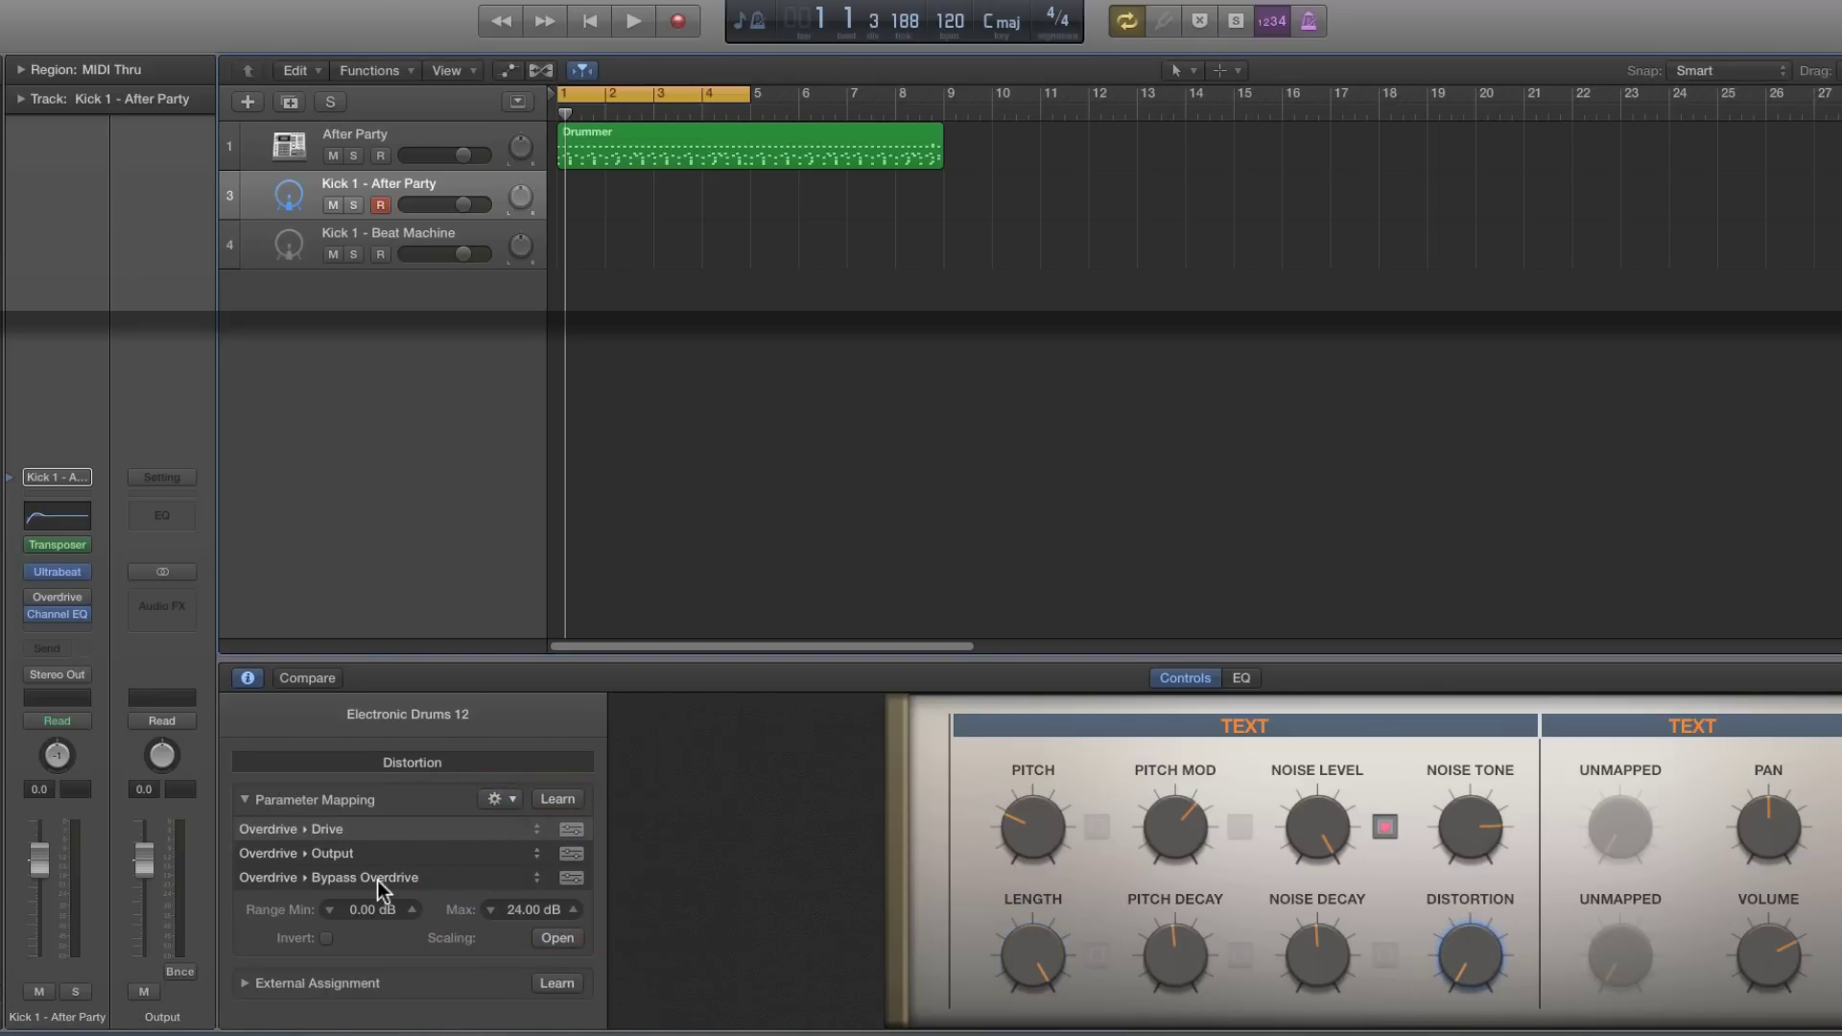
Open the After Party kick's Overdrive clear of the Smart Controls and raise the Distortion knob to 12%
click(60, 596)
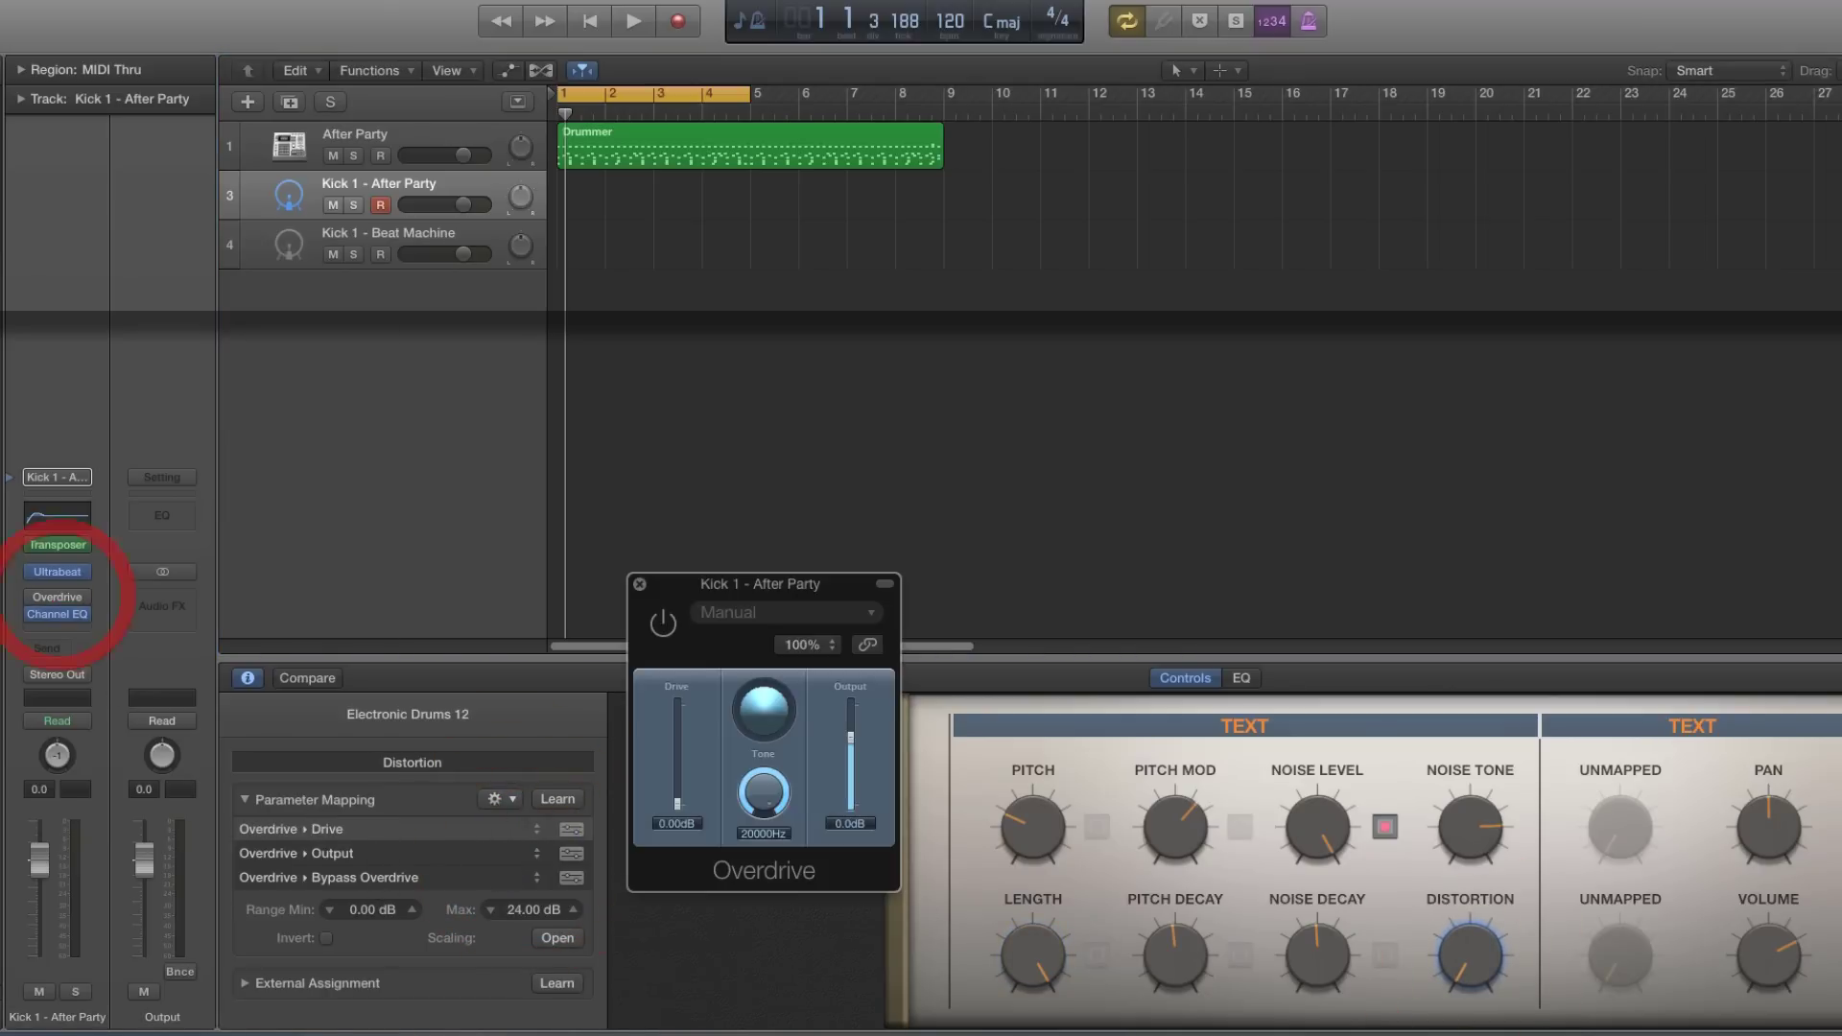
drag(710, 589, 711, 612)
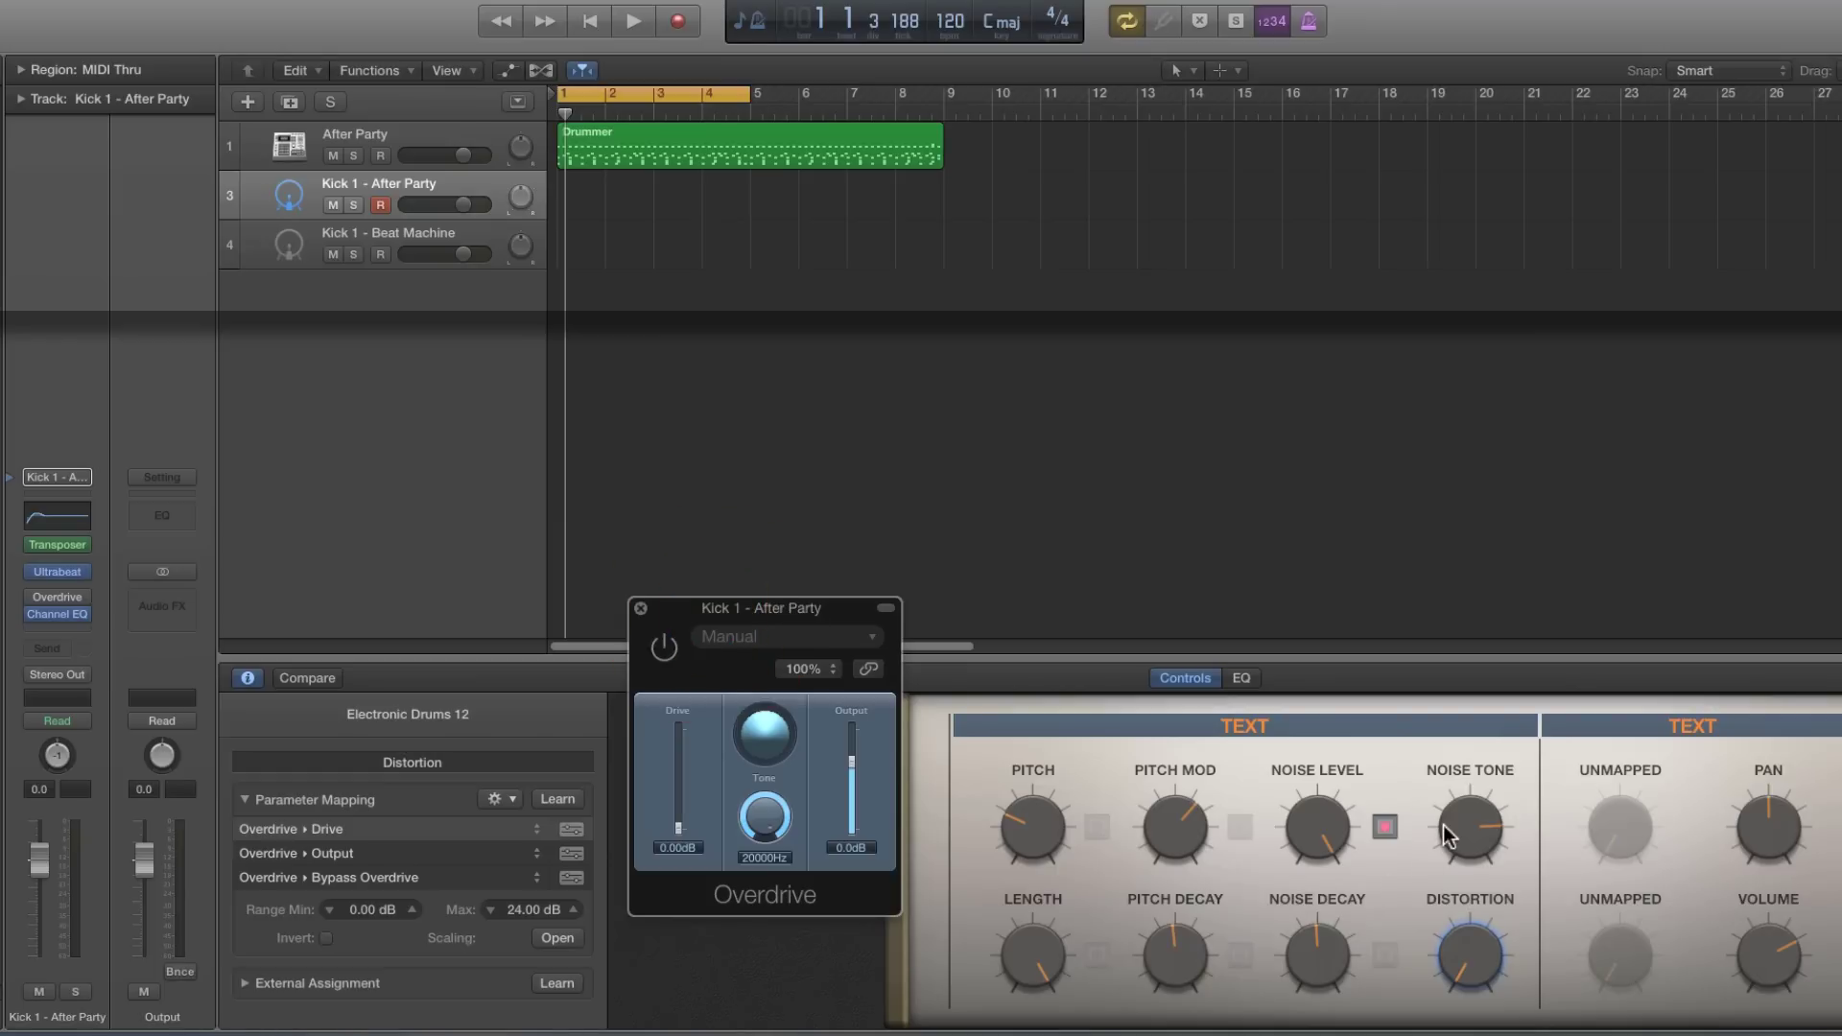
click(1446, 950)
drag(1448, 945, 1450, 921)
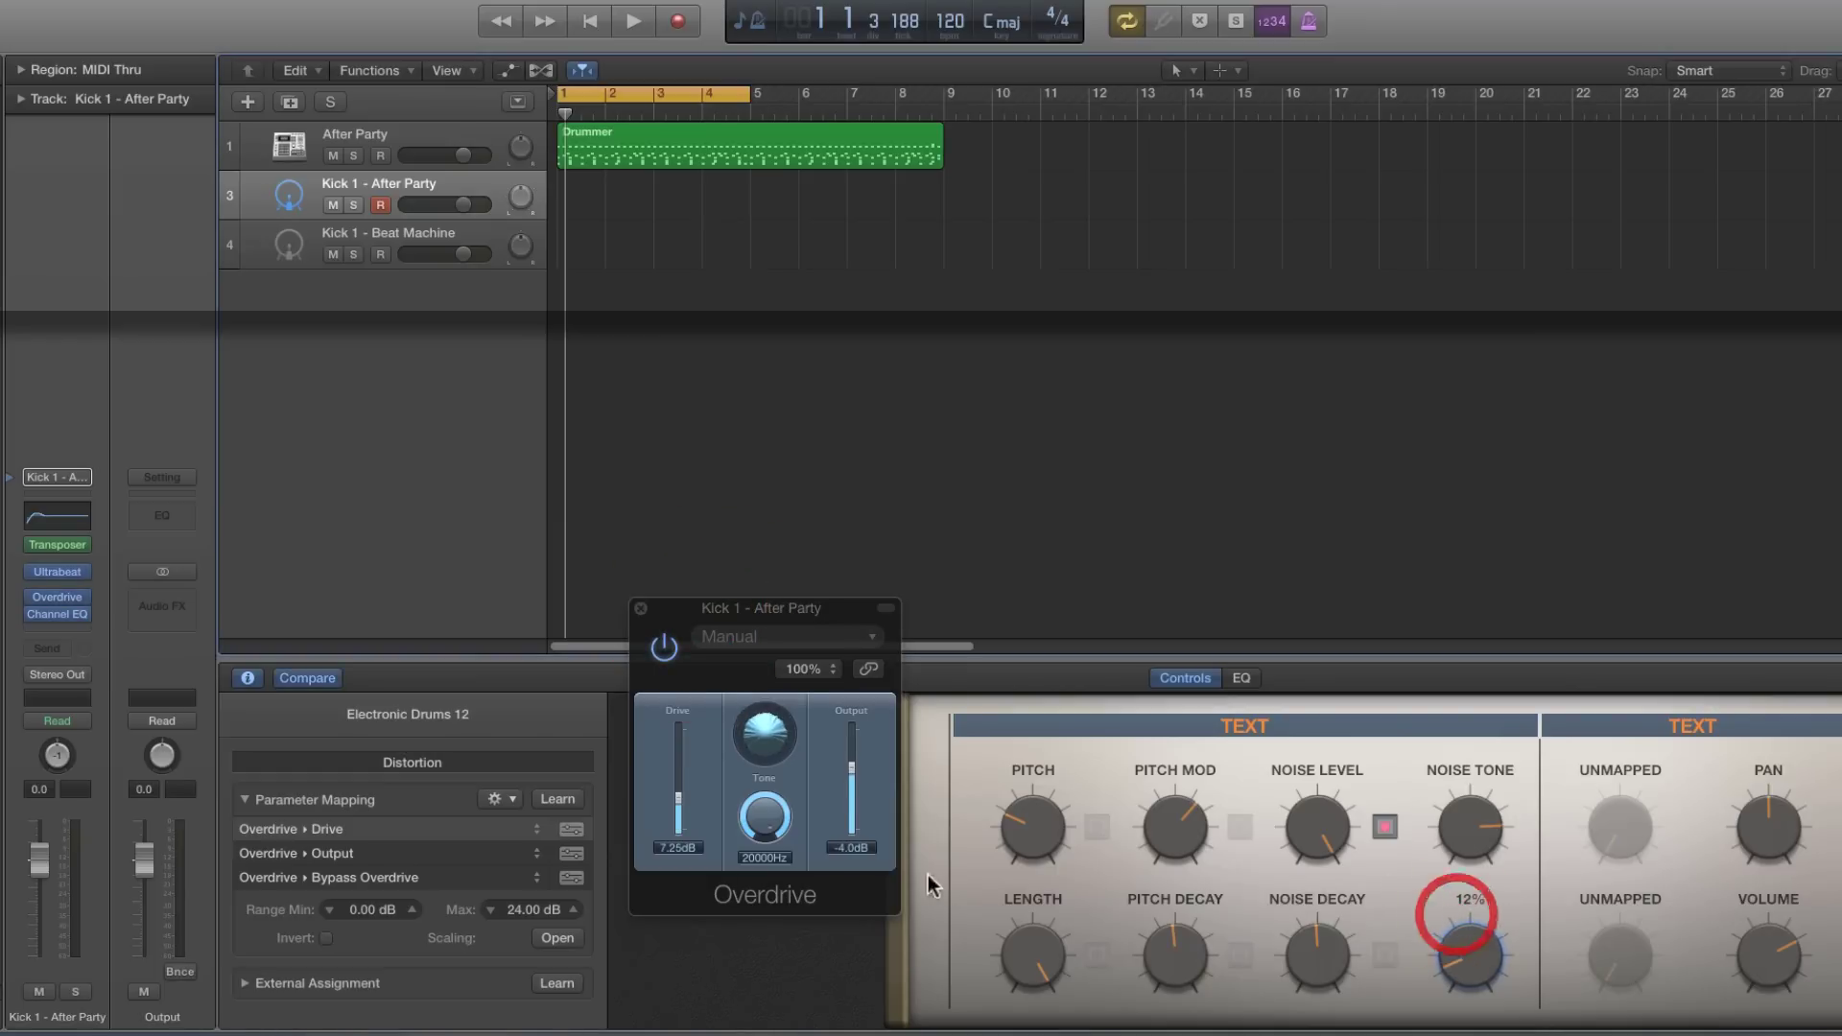
Set the Overdrive's tone to 1600 Hz, readjust the Distortion knob and close the plug-in
drag(758, 827, 765, 870)
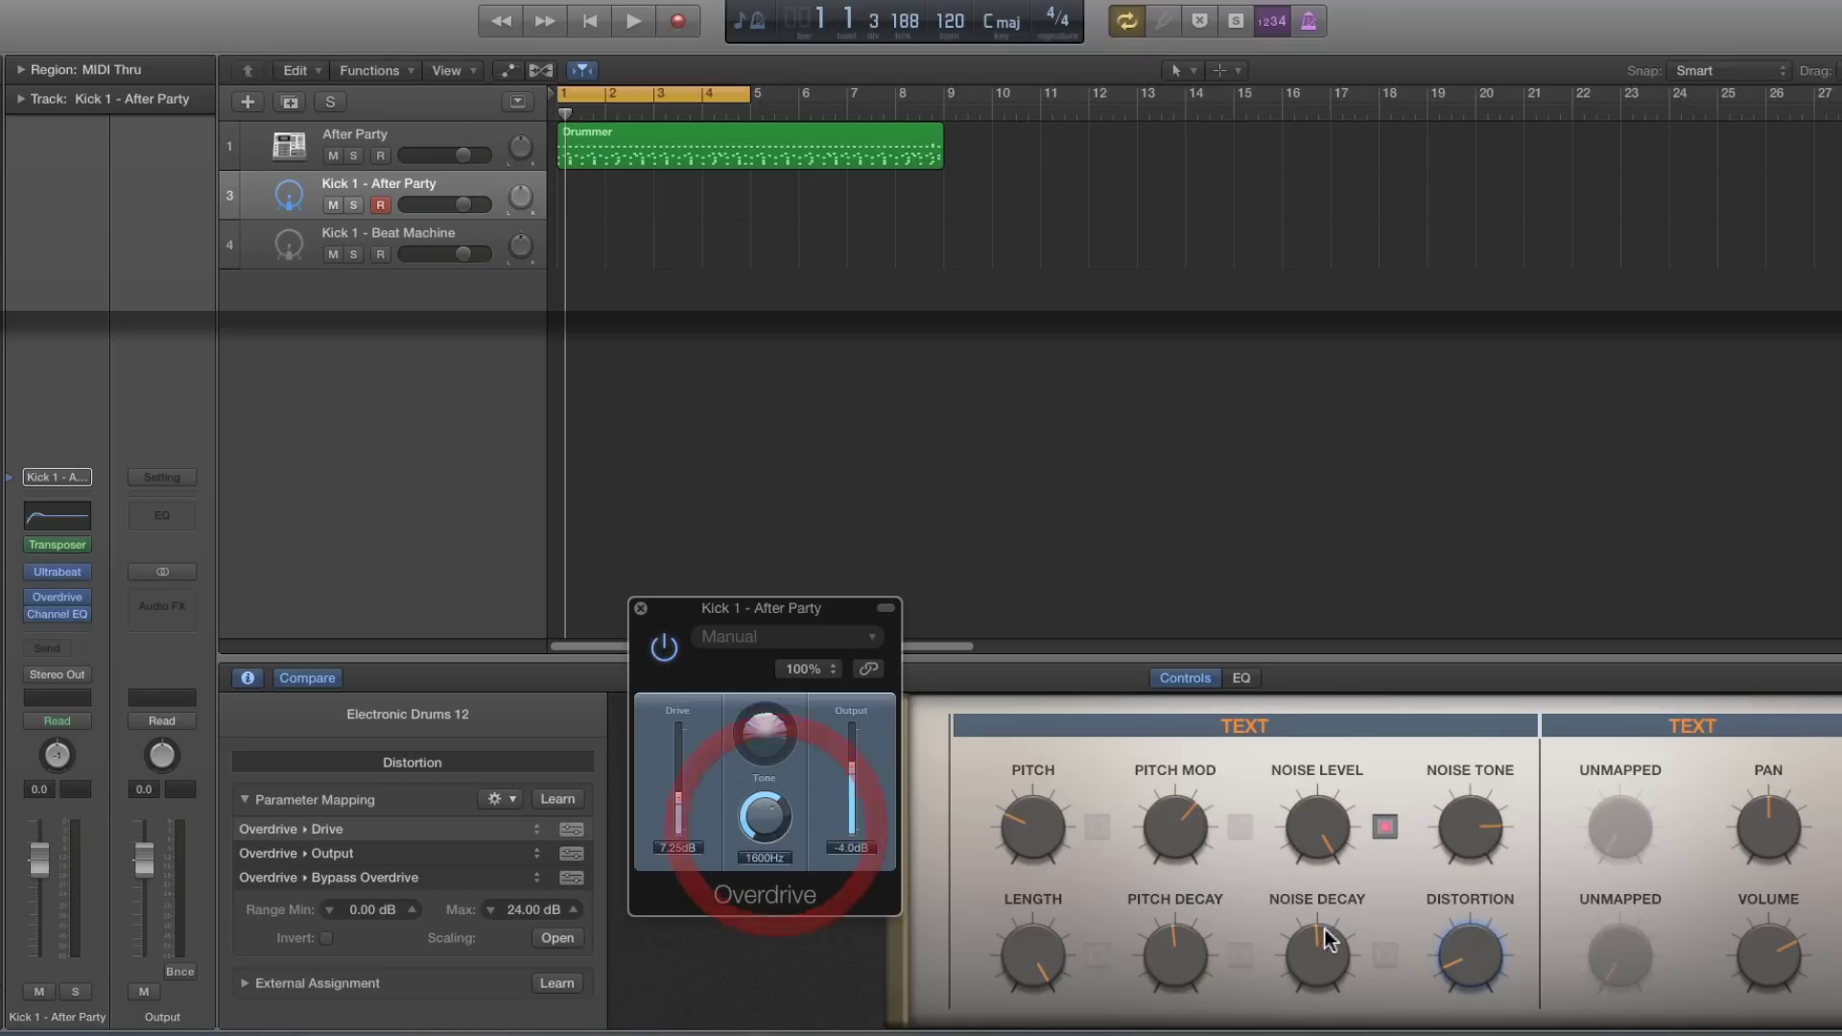
mouse_move(1459, 970)
mouse_down()
mouse_move(1465, 945)
mouse_move(1473, 997)
mouse_move(1466, 950)
mouse_up()
click(640, 608)
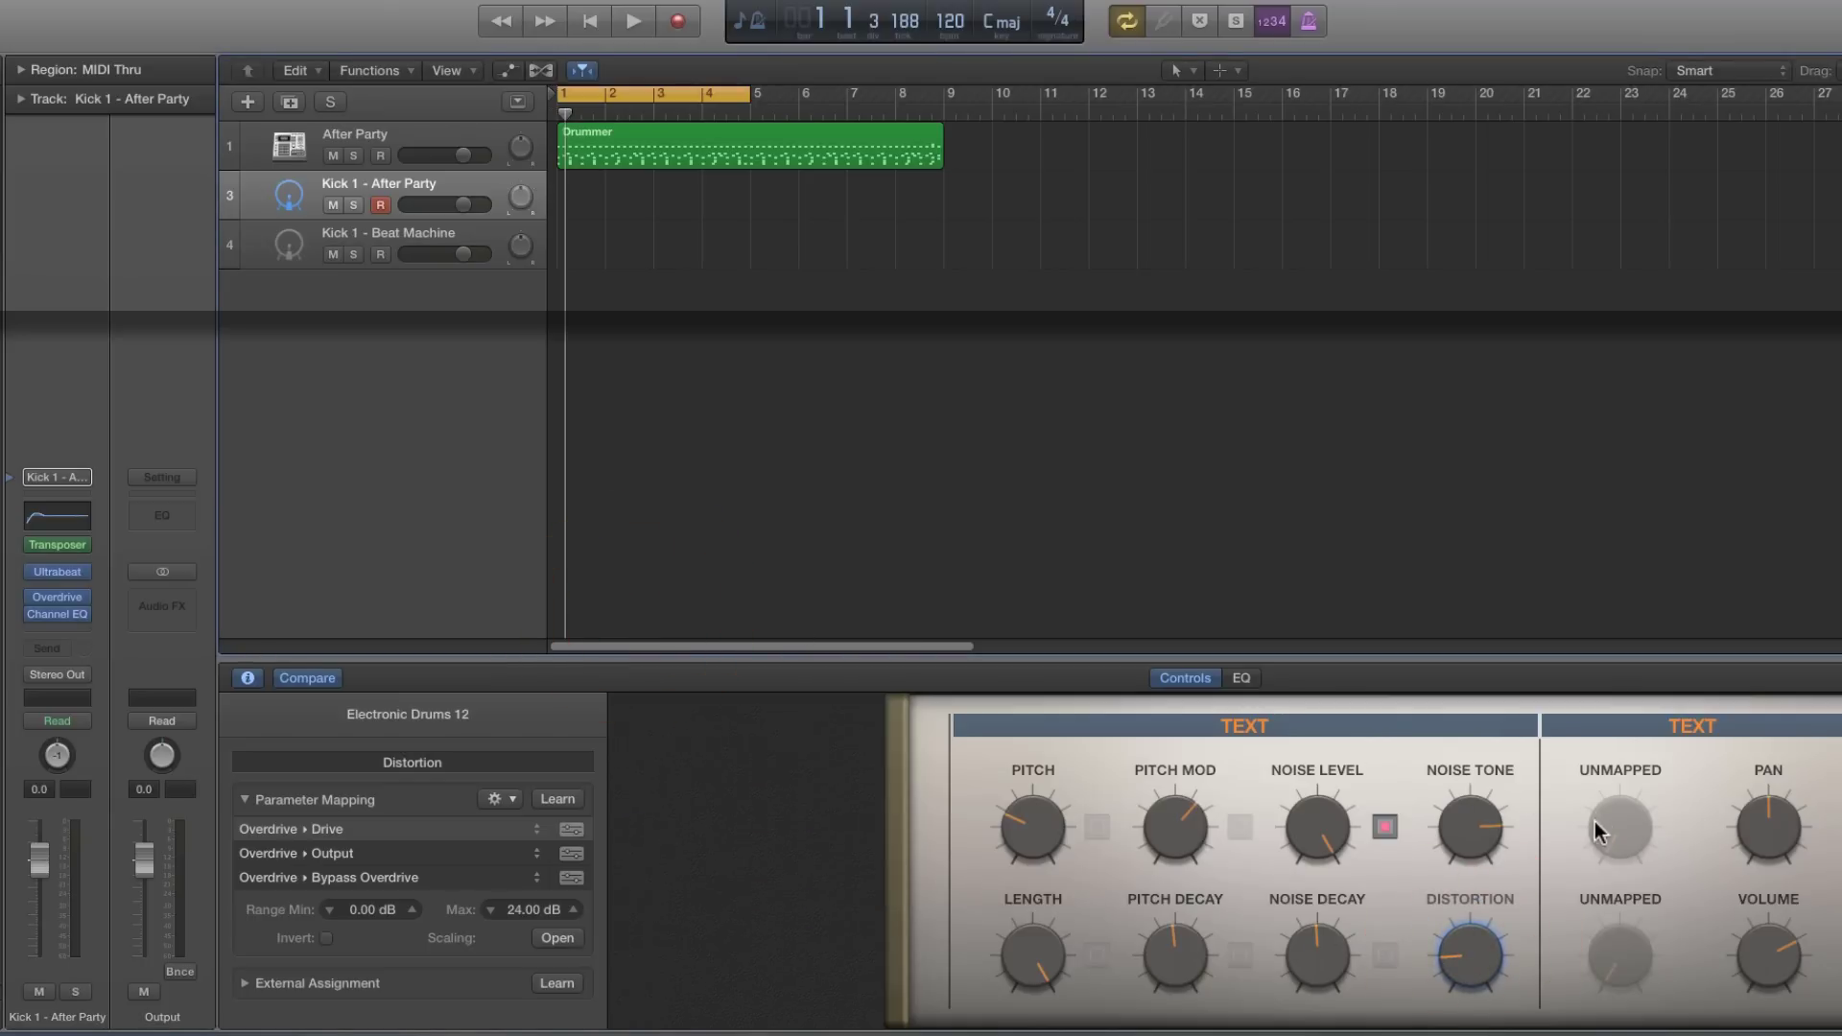
Copy the Channel EQ Peak 1 Gain mapping from the Beat Machine kick's Body knob
click(397, 247)
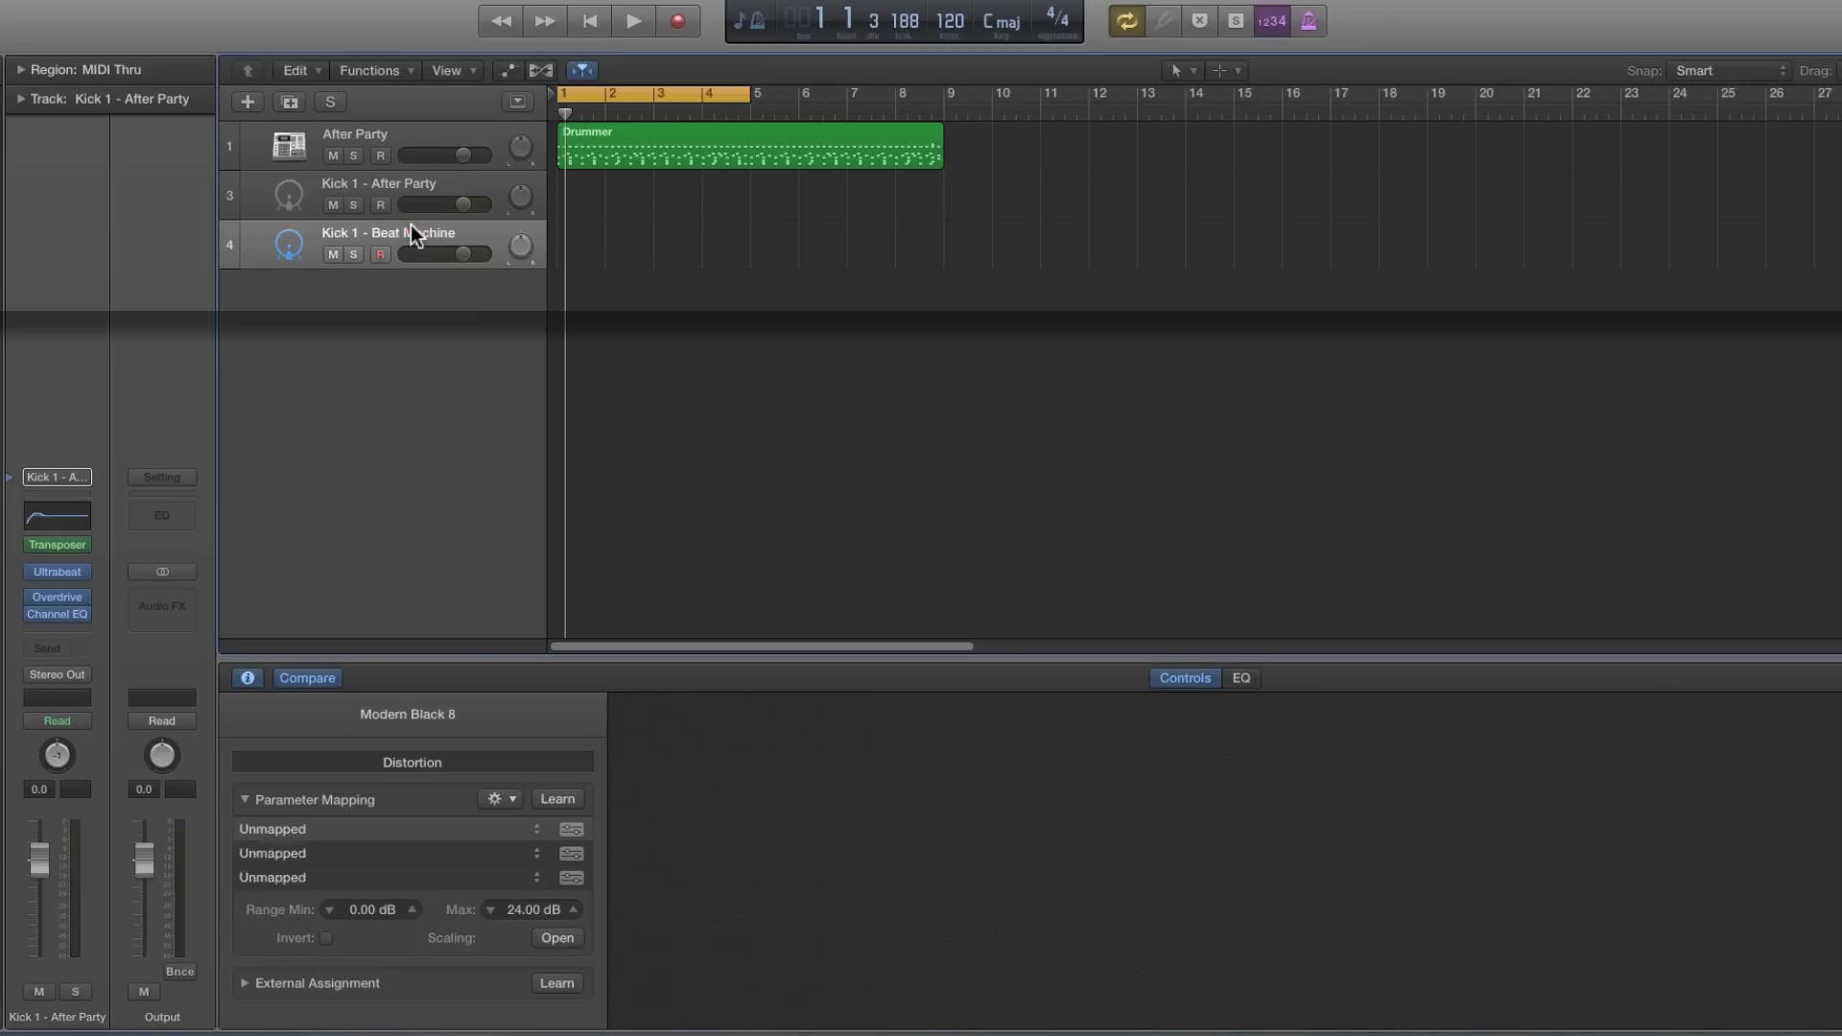
click(1465, 864)
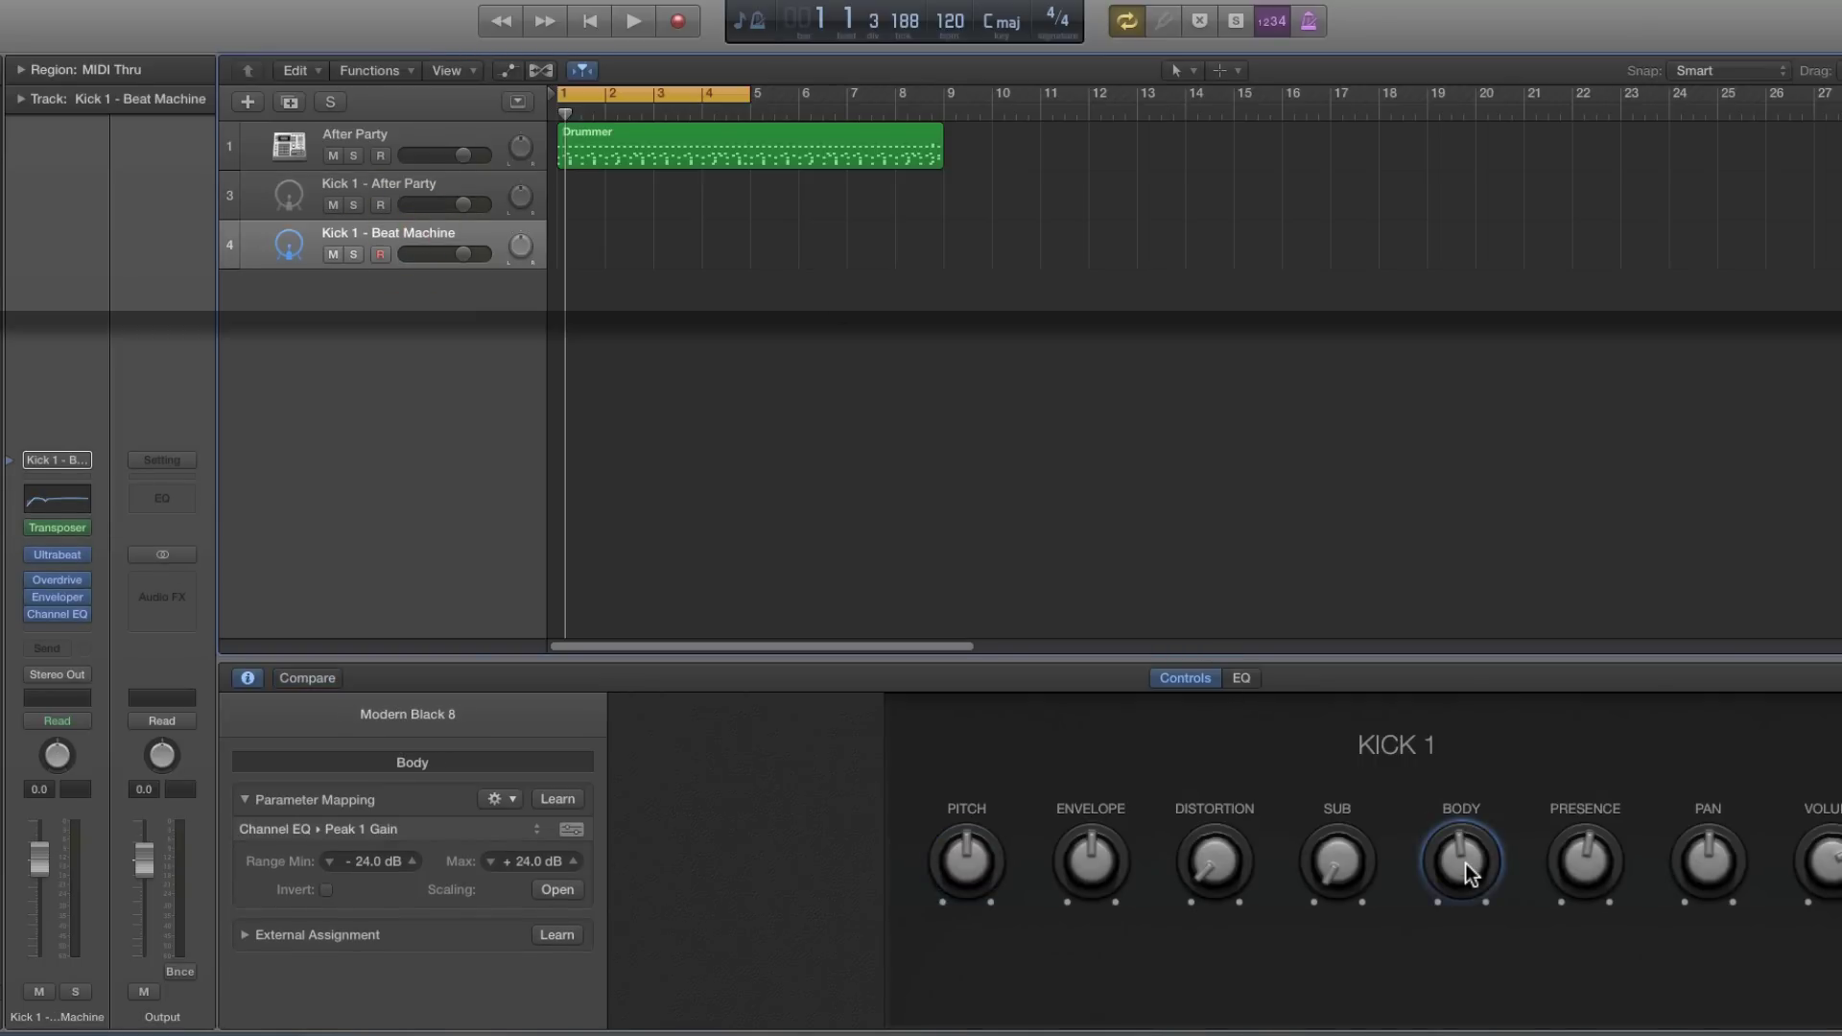
click(391, 831)
click(497, 799)
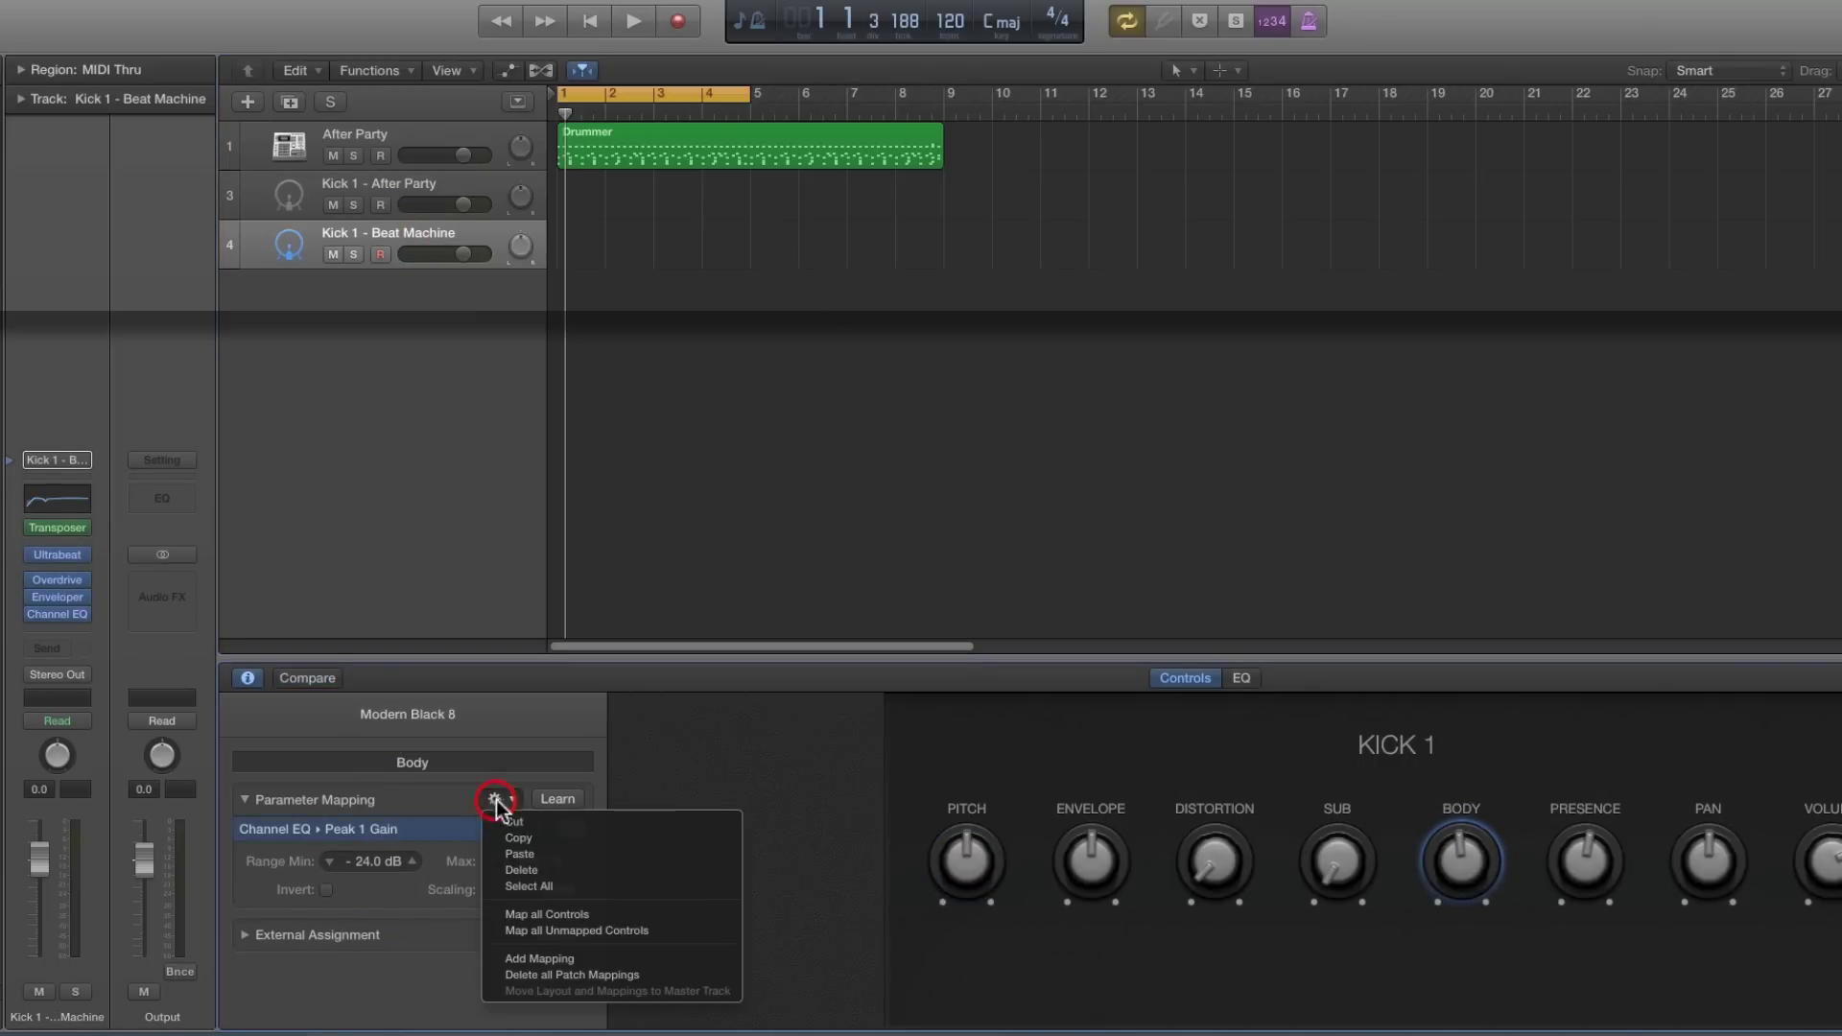
click(520, 828)
Paste the Peak 1 Gain mapping onto the unmapped knob beside Pan on the Kick 1 - After Party track
click(392, 204)
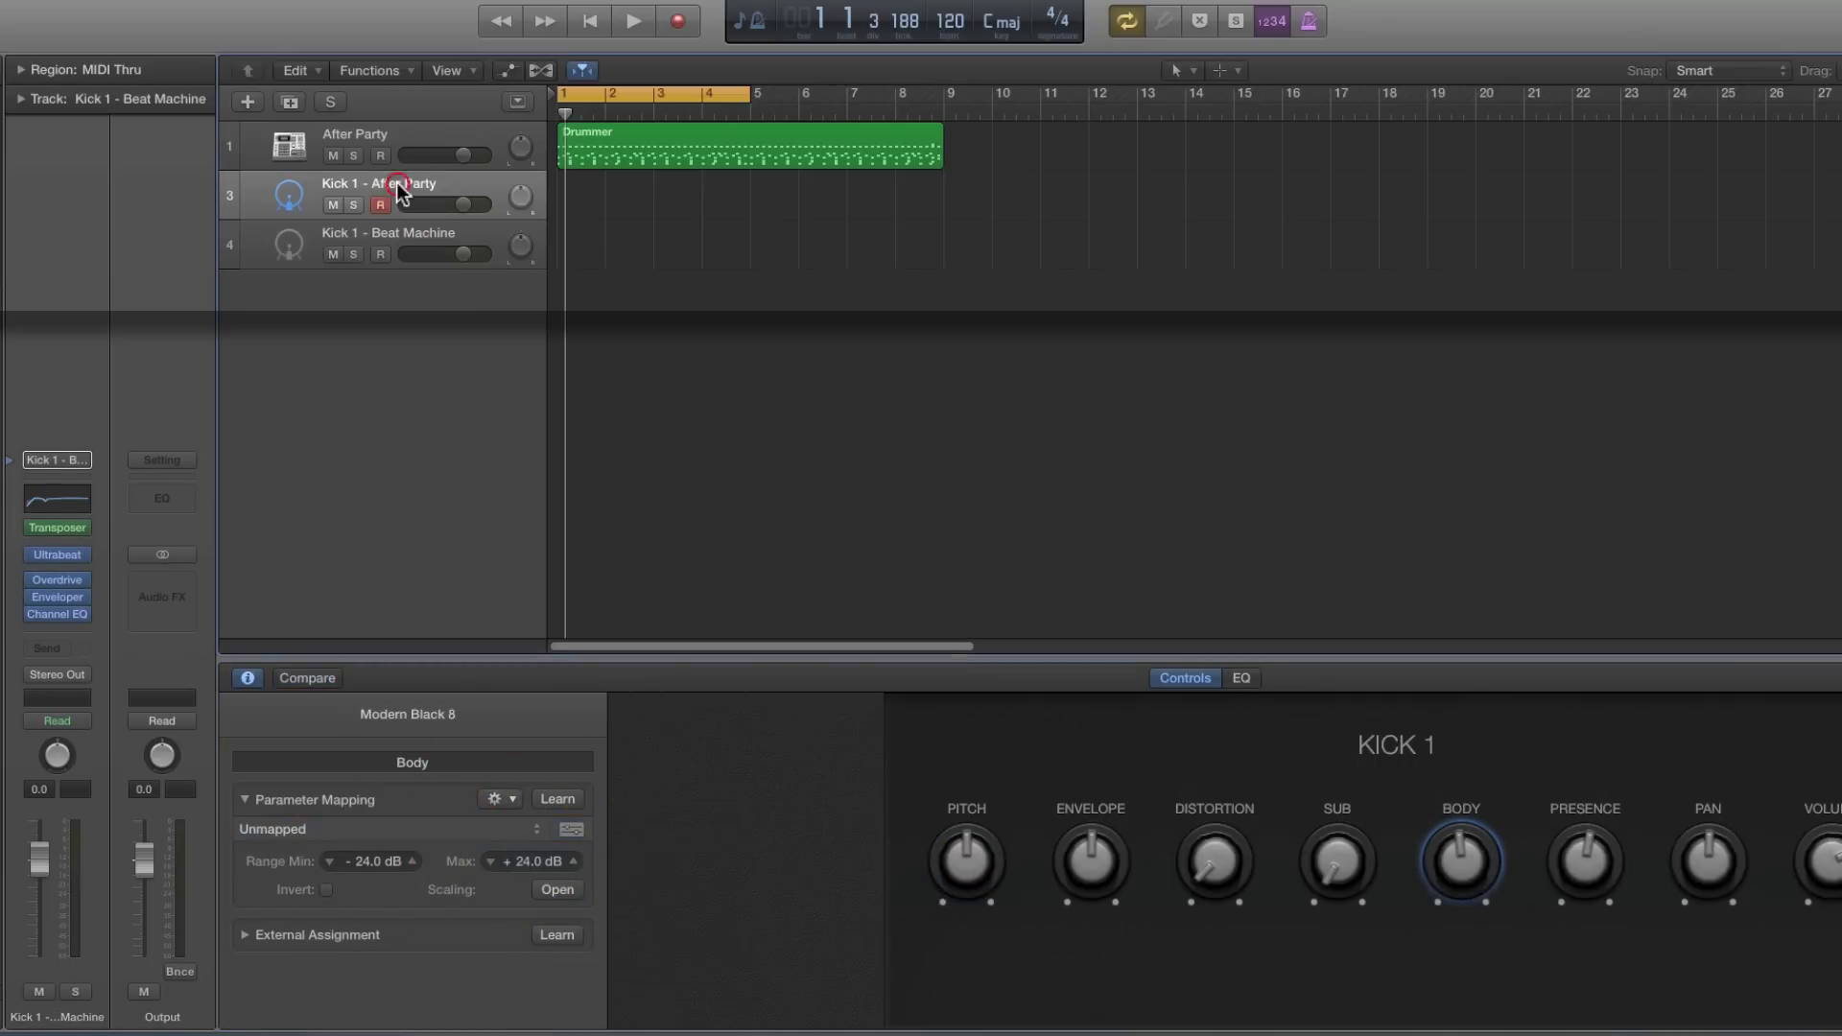
click(1618, 831)
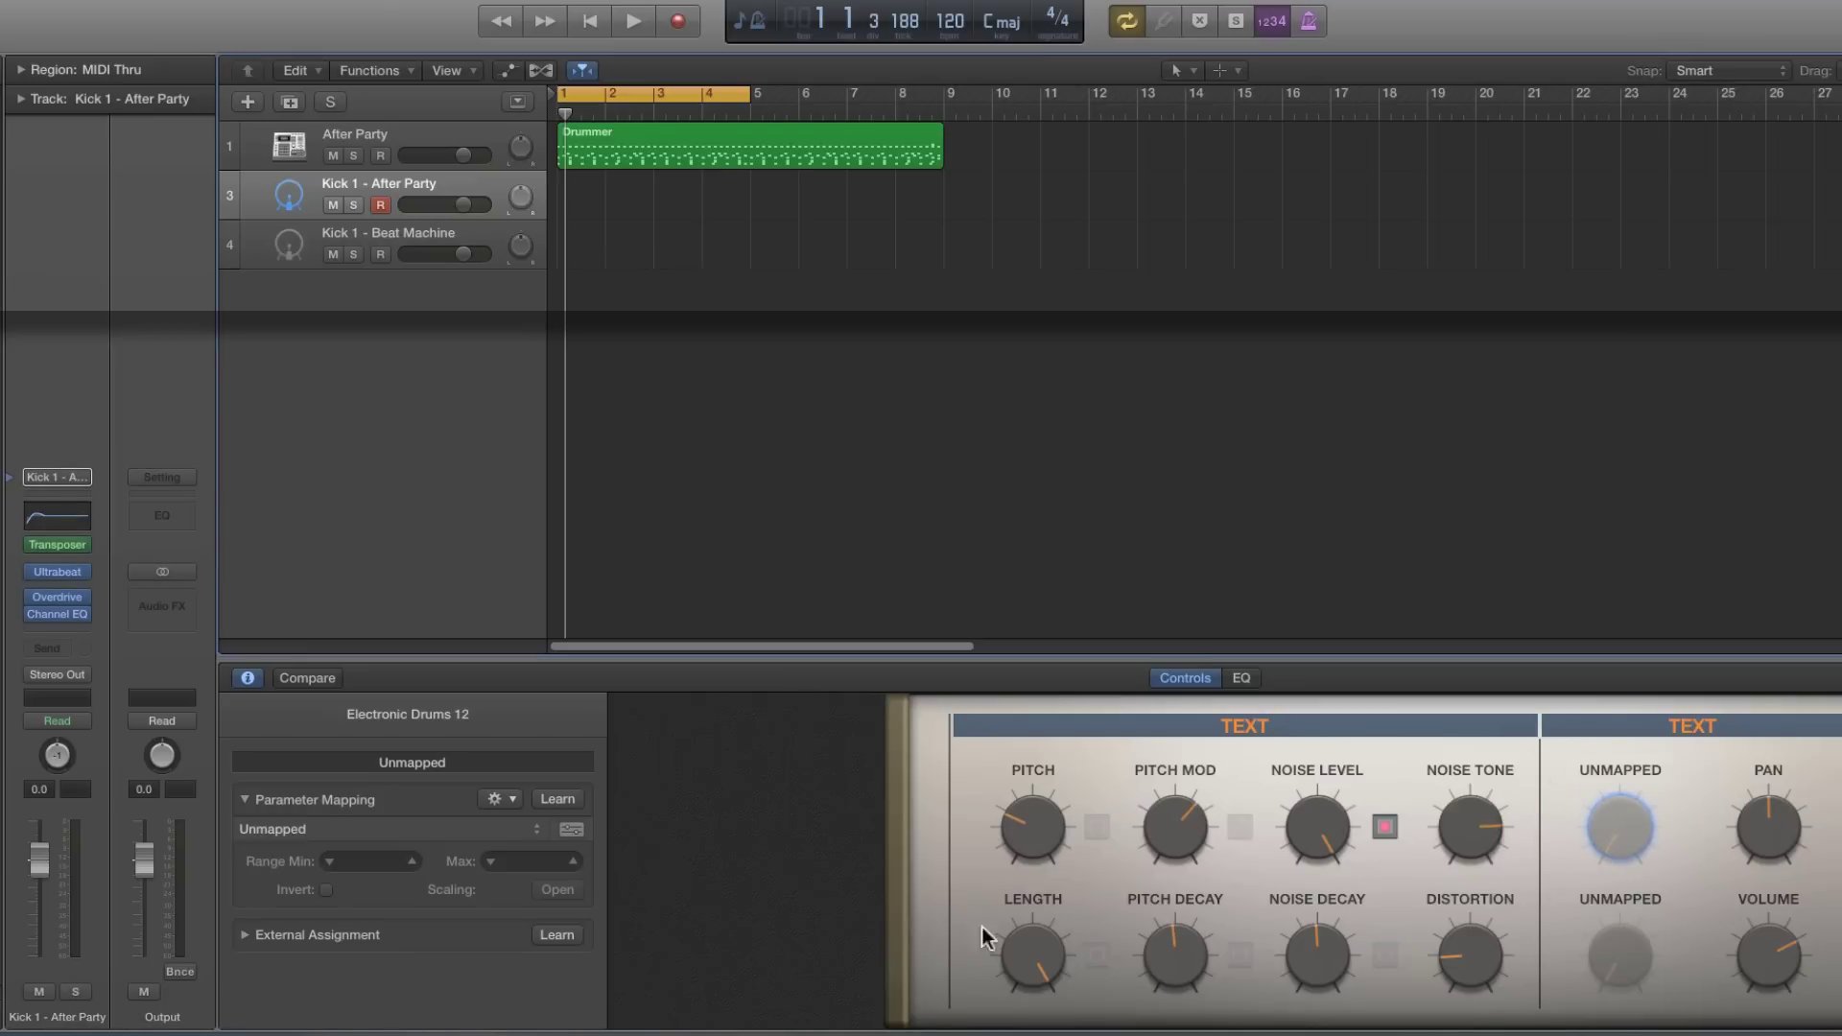
click(509, 806)
click(526, 856)
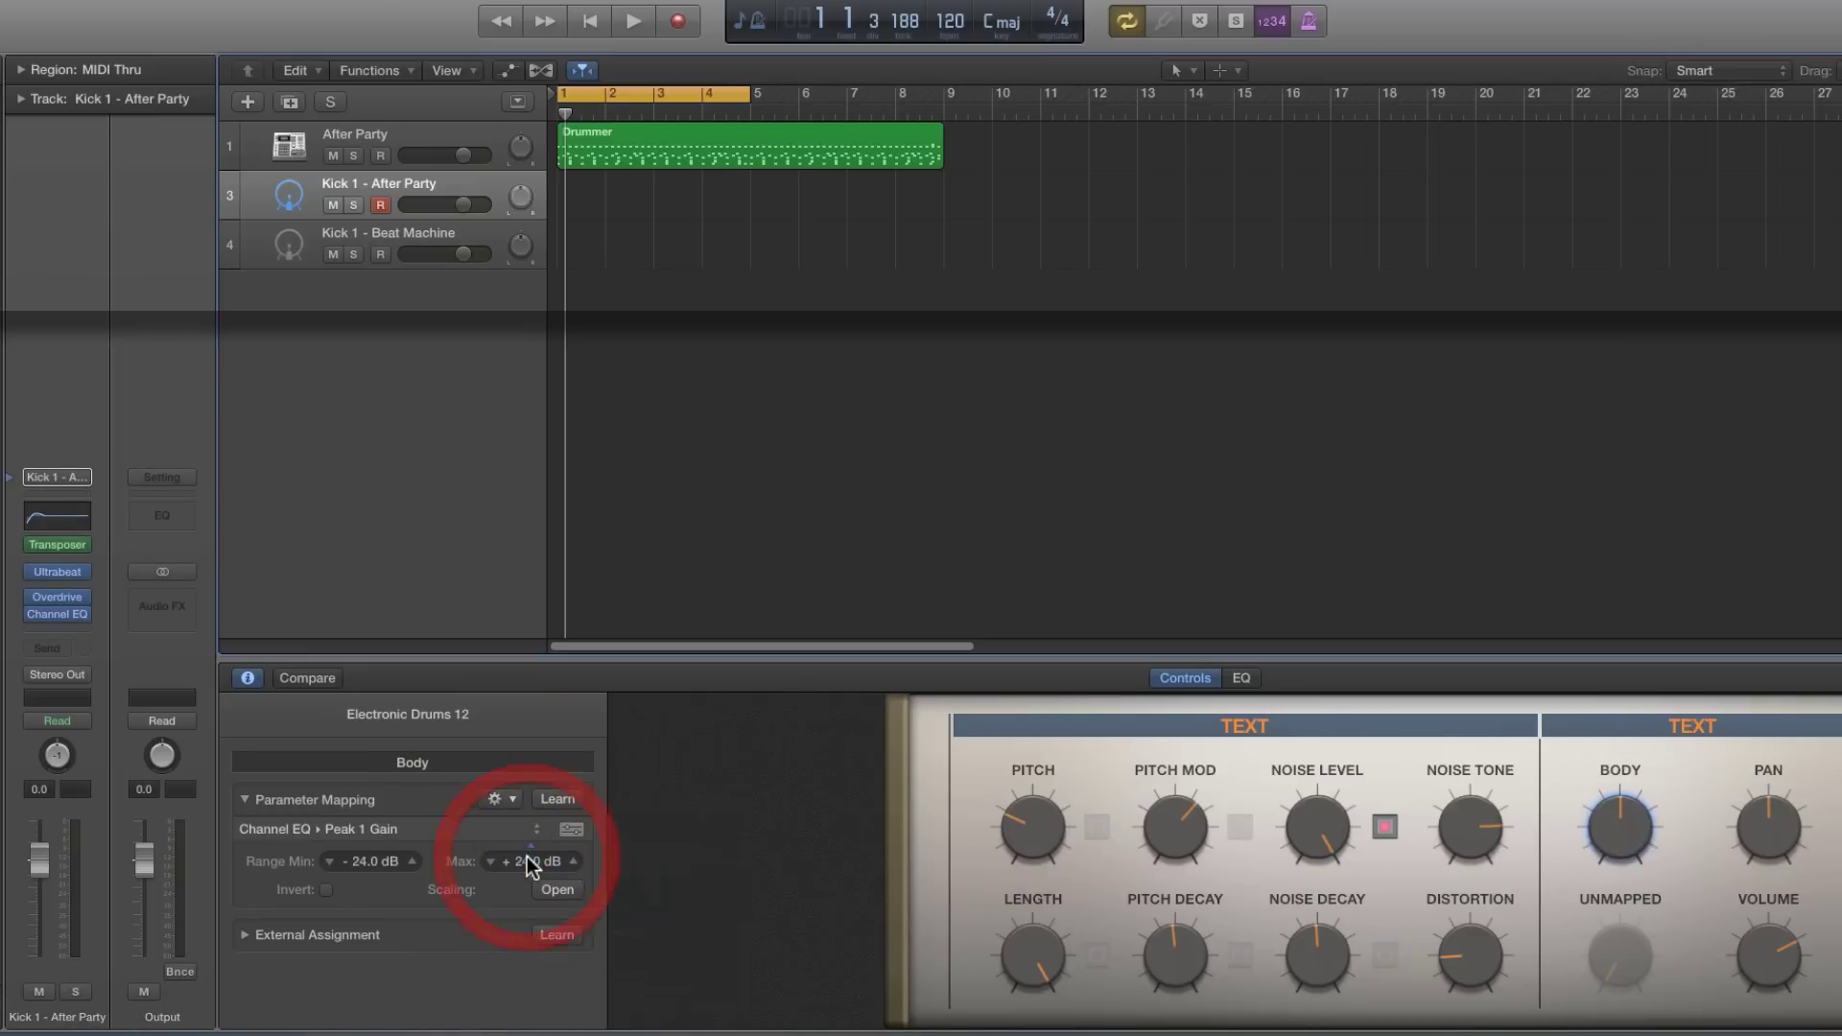
Copy the Channel EQ Peak 4 Gain mapping from the Beat Machine kick's Presence knob
click(390, 246)
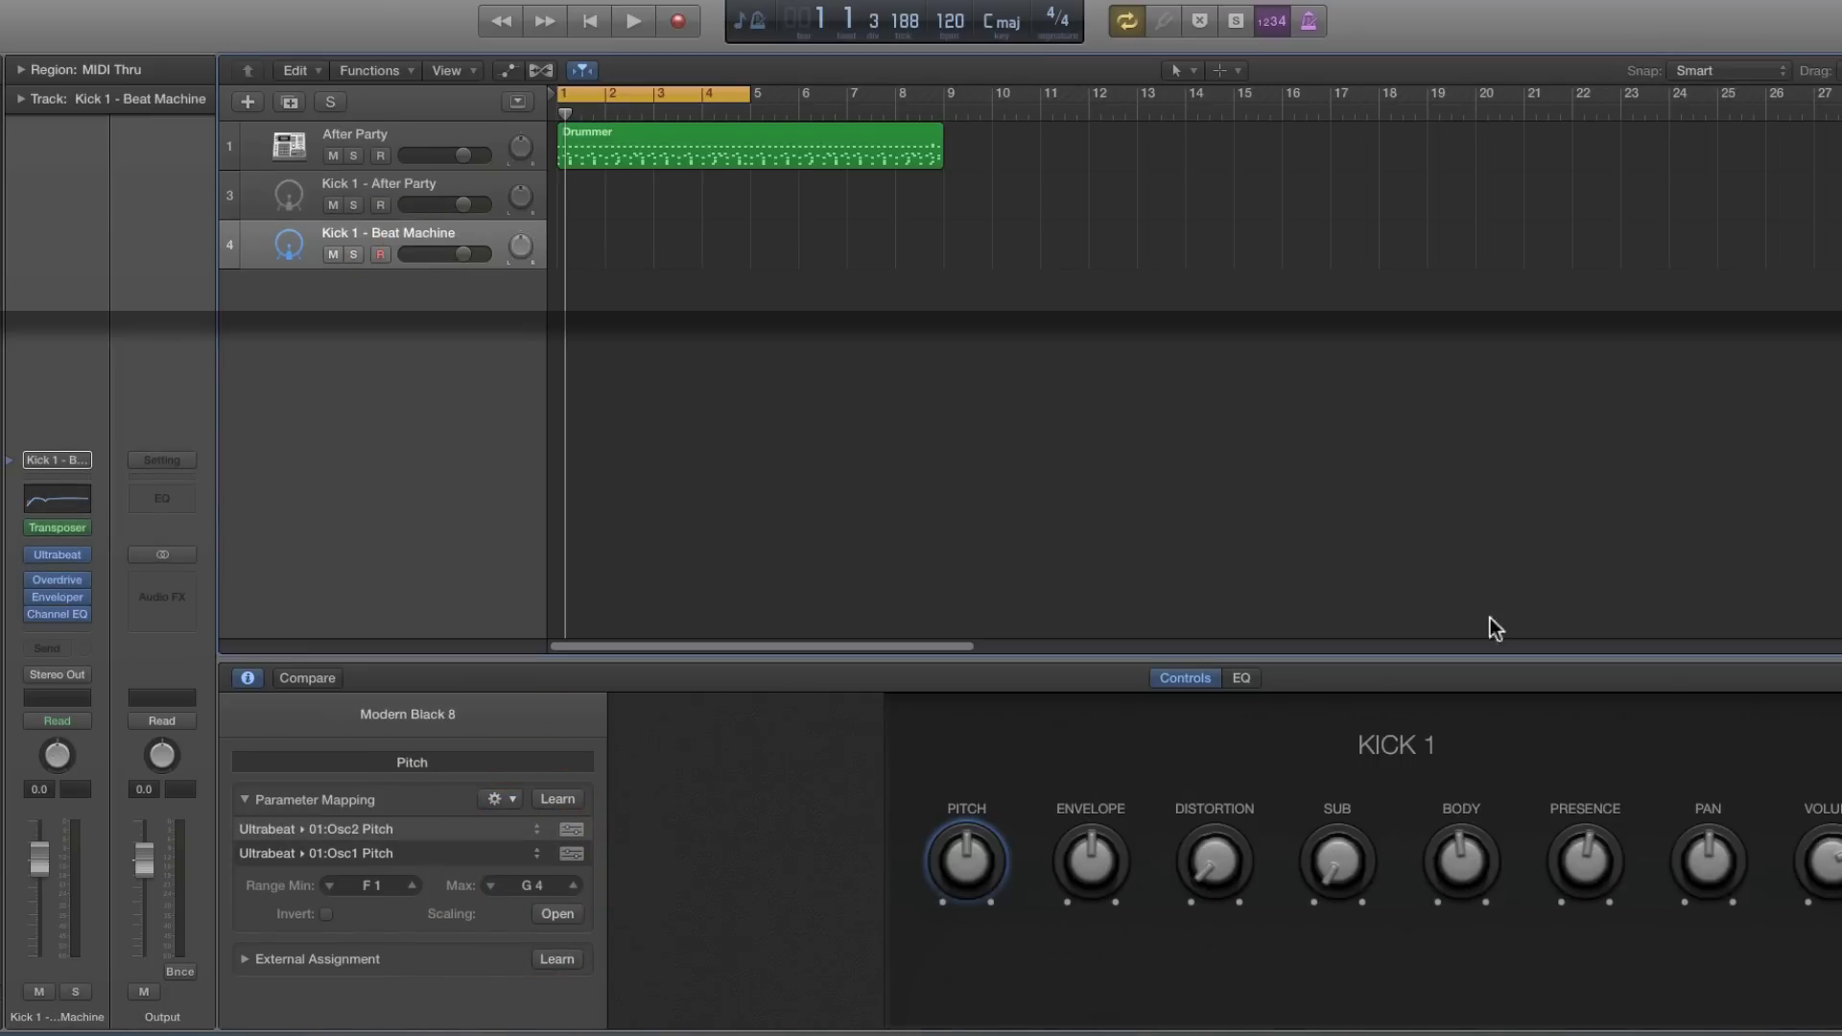
click(1587, 864)
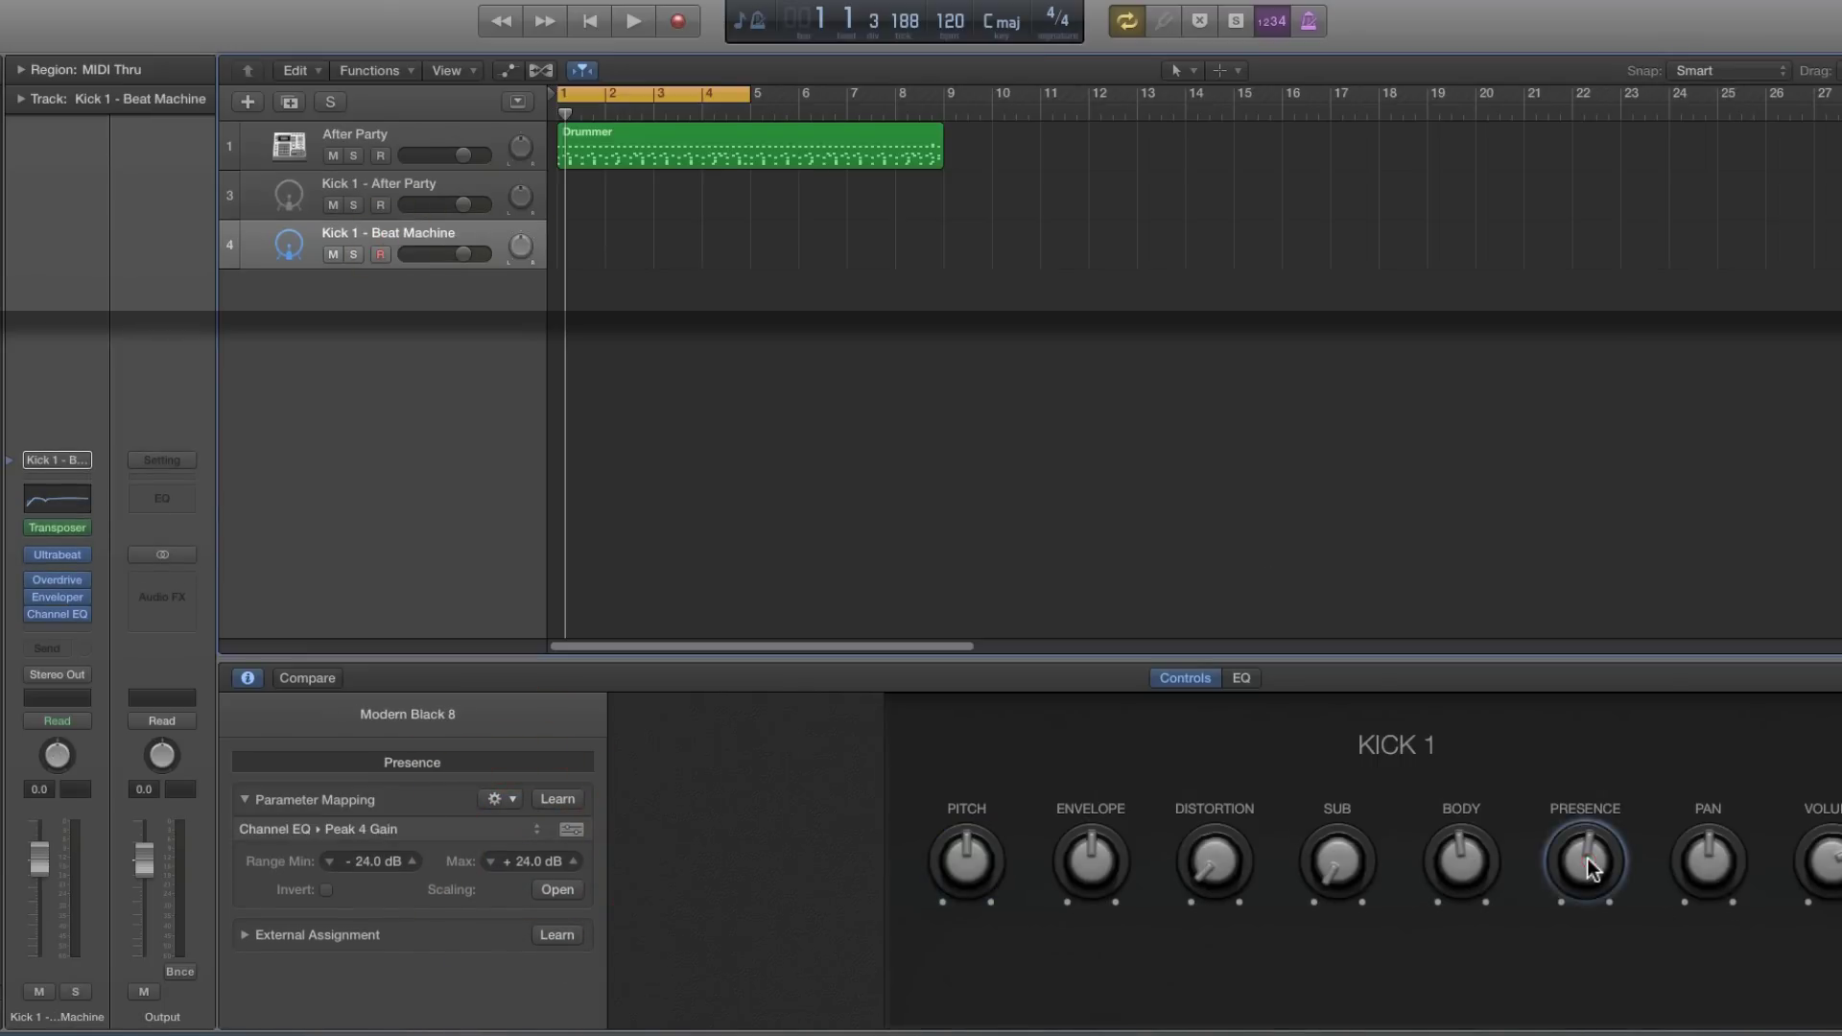
click(456, 831)
click(498, 806)
click(500, 800)
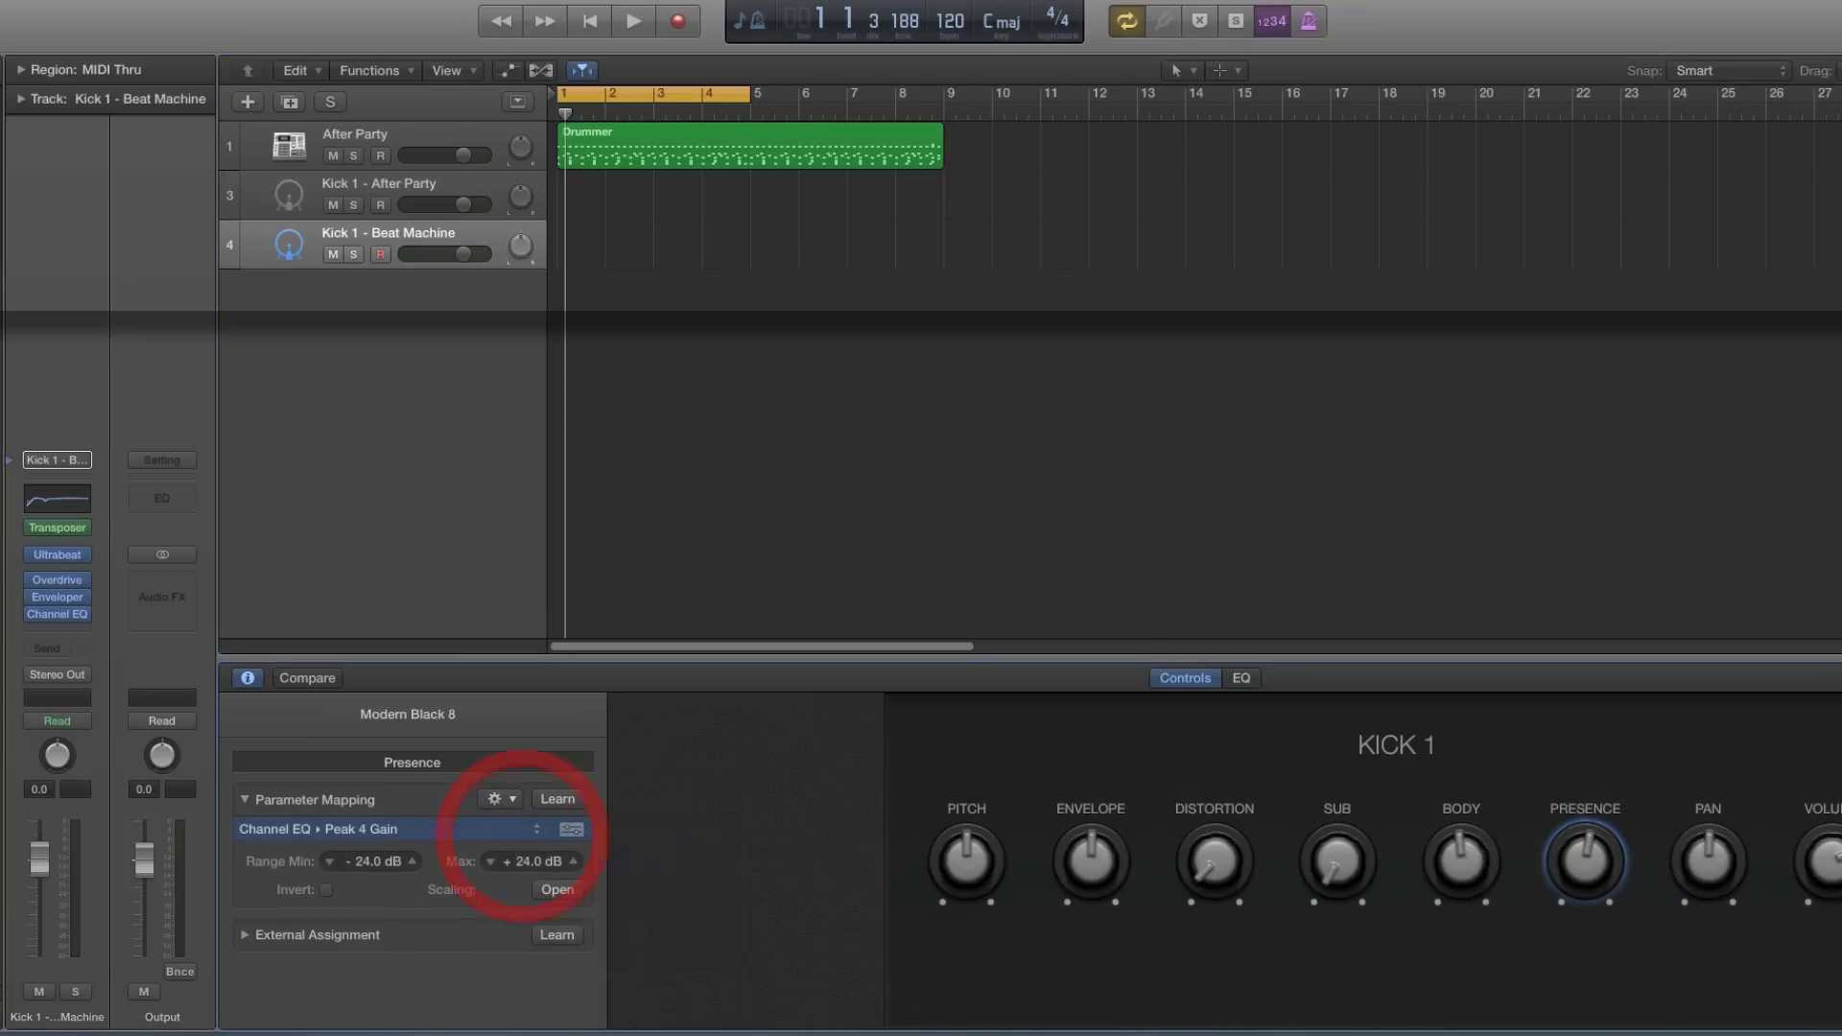
Paste the Peak 4 Gain mapping onto the unmapped knob beside Volume on the Kick 1 - After Party track
click(419, 192)
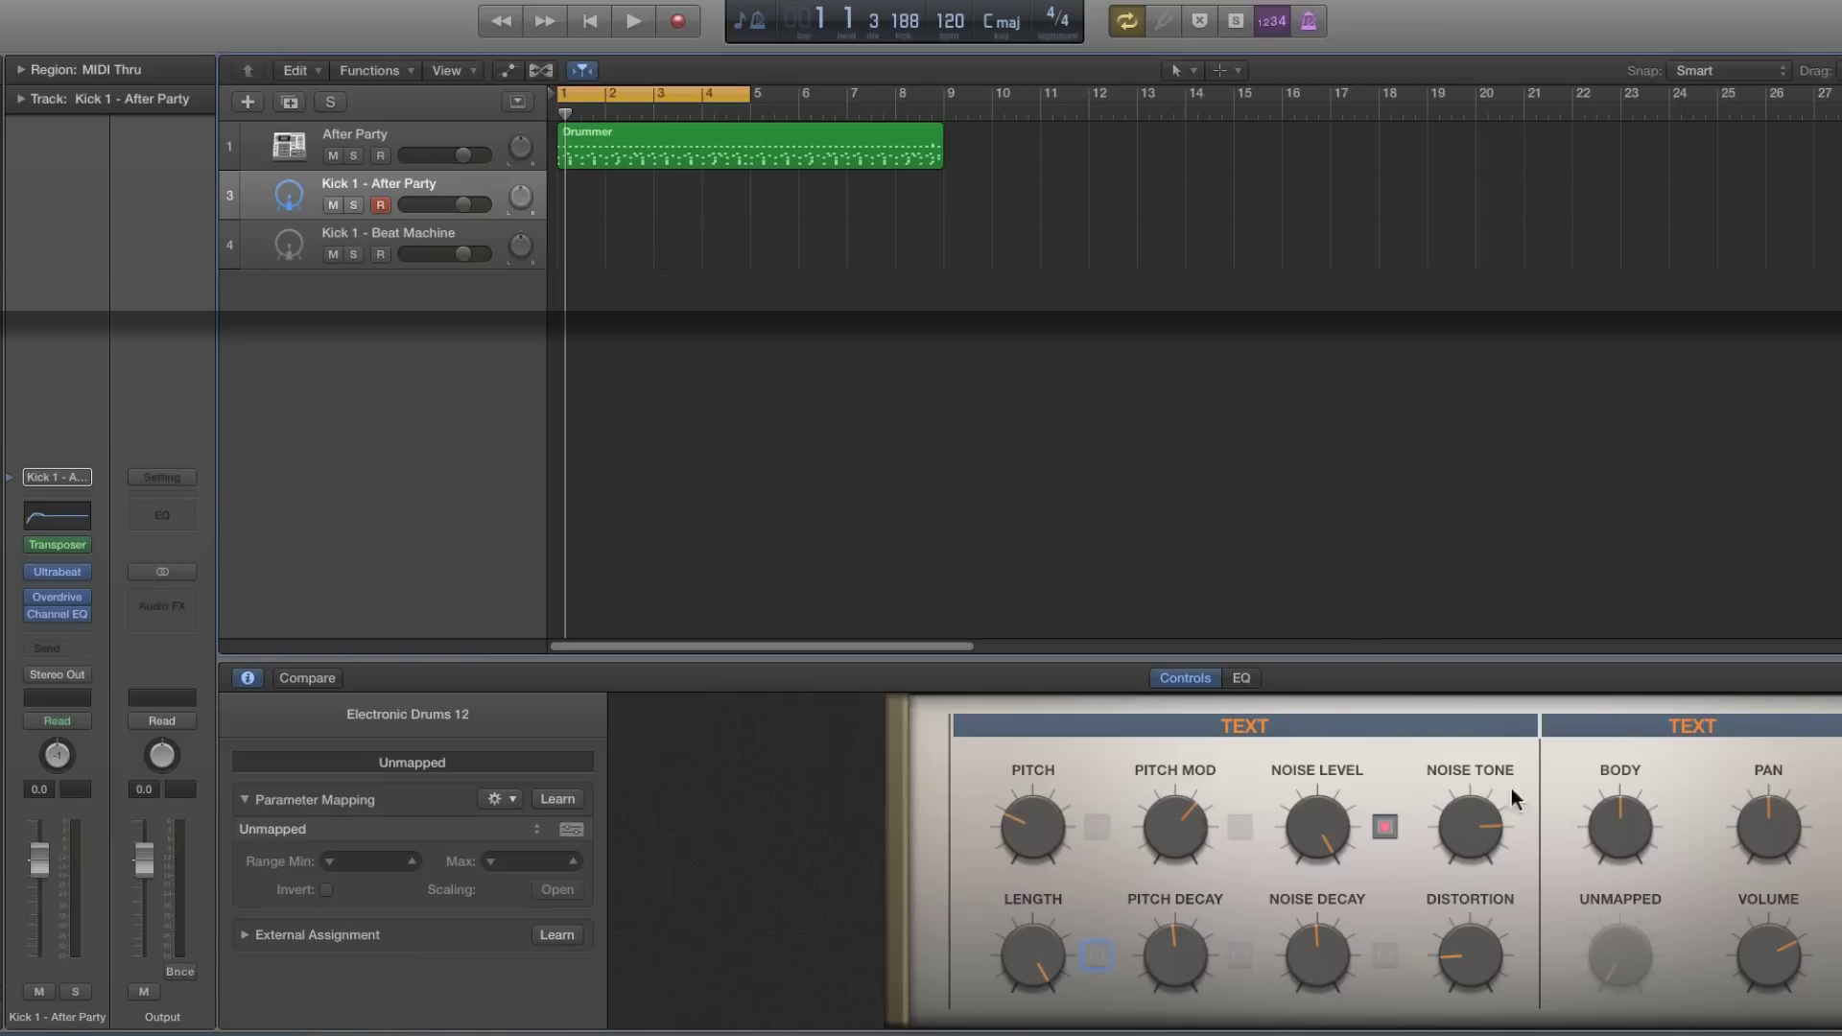
click(1626, 939)
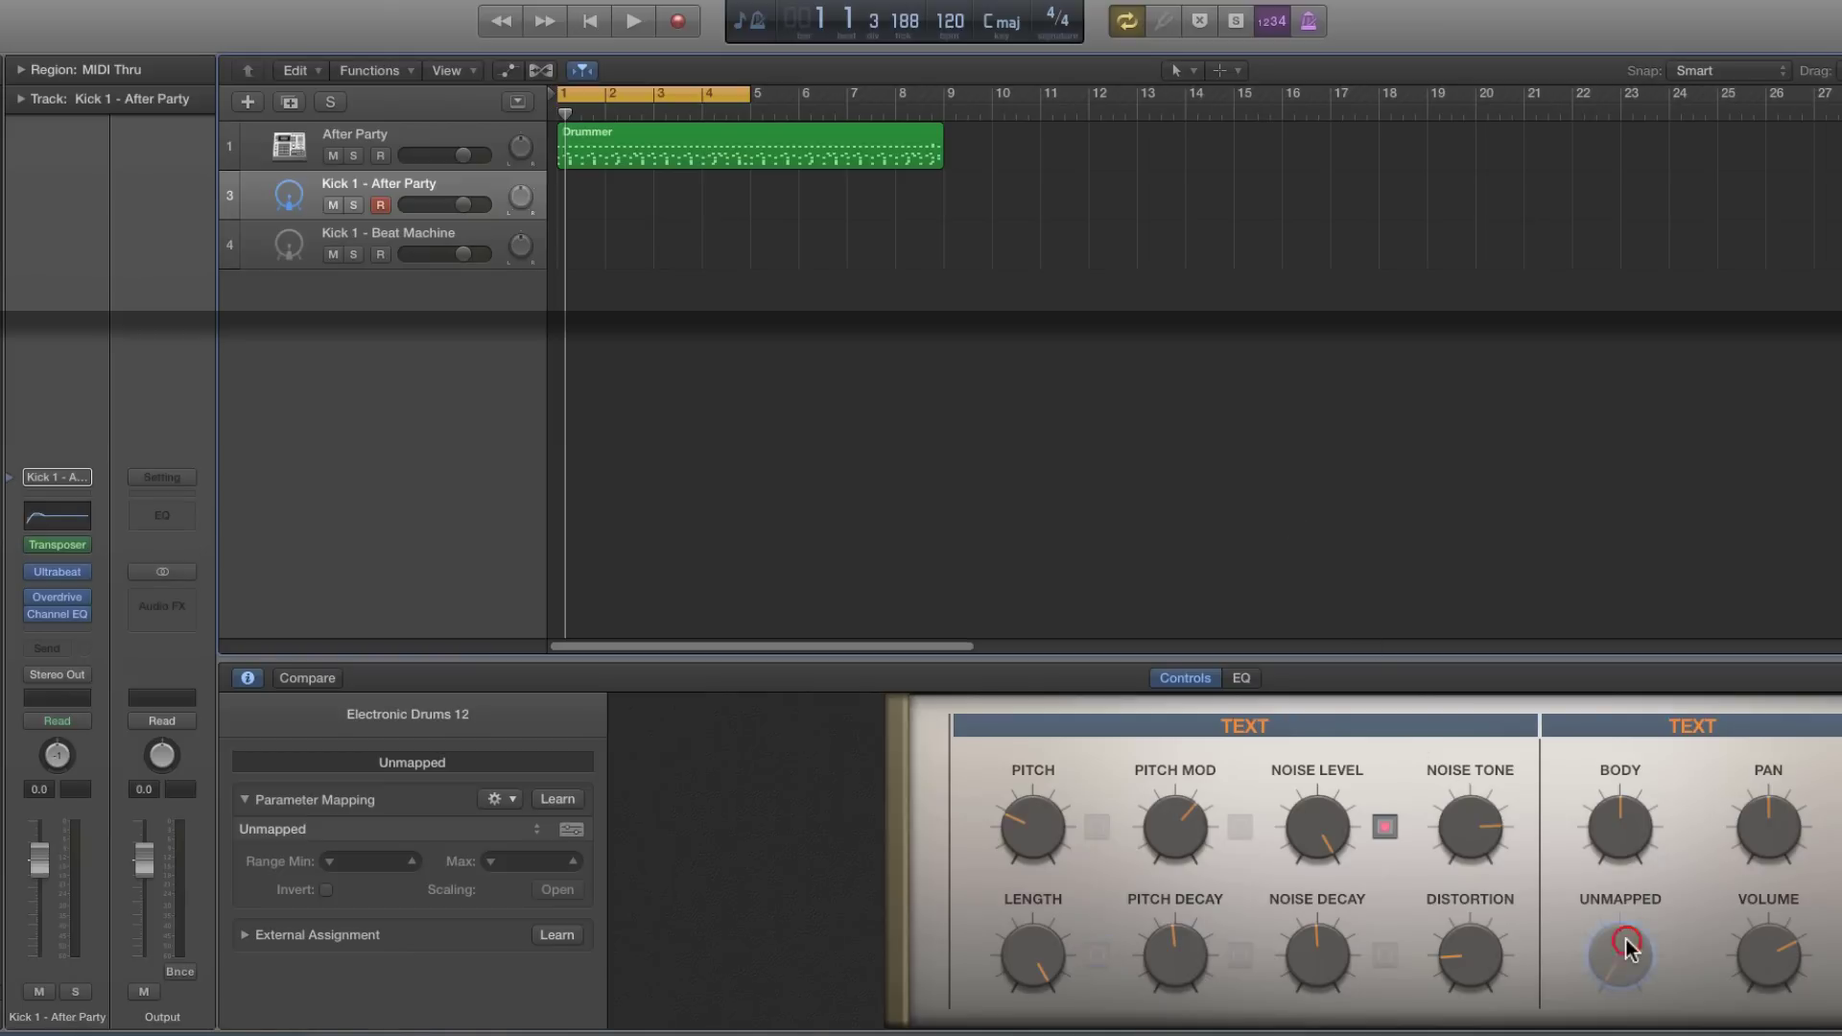
click(513, 804)
click(518, 859)
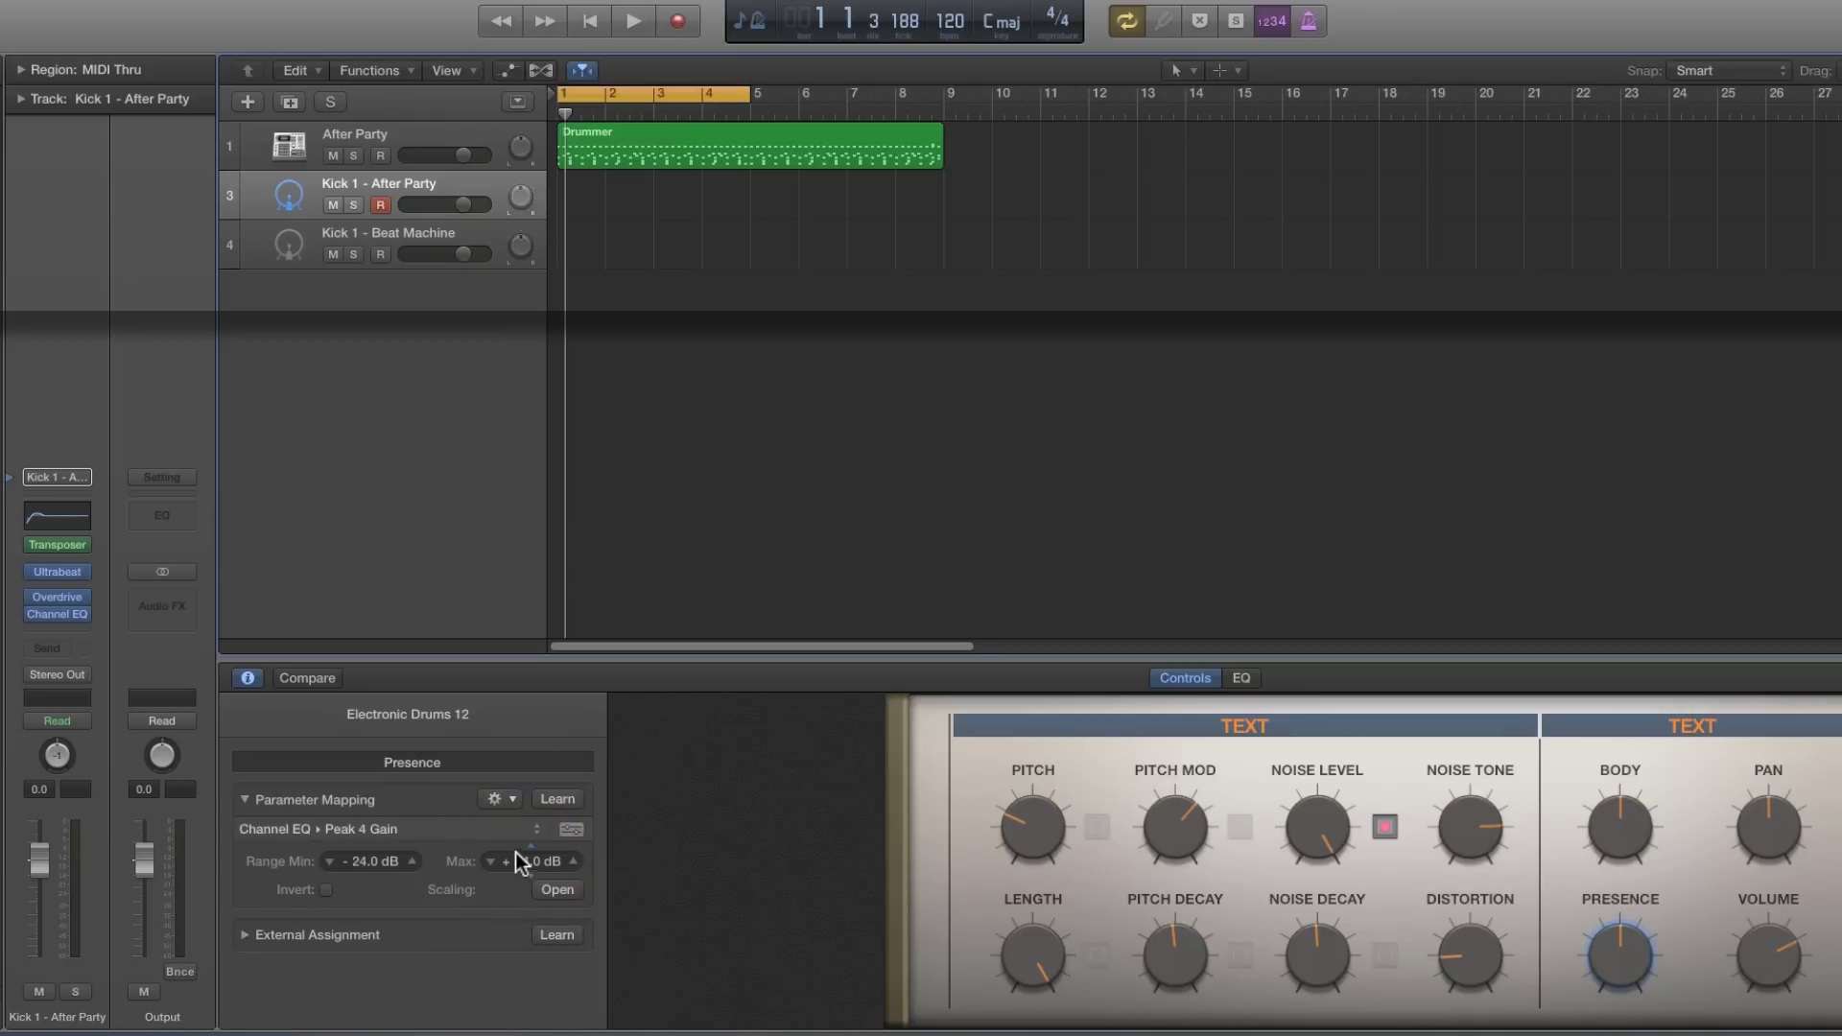
Delete the Kick 1 - Beat Machine track
click(417, 257)
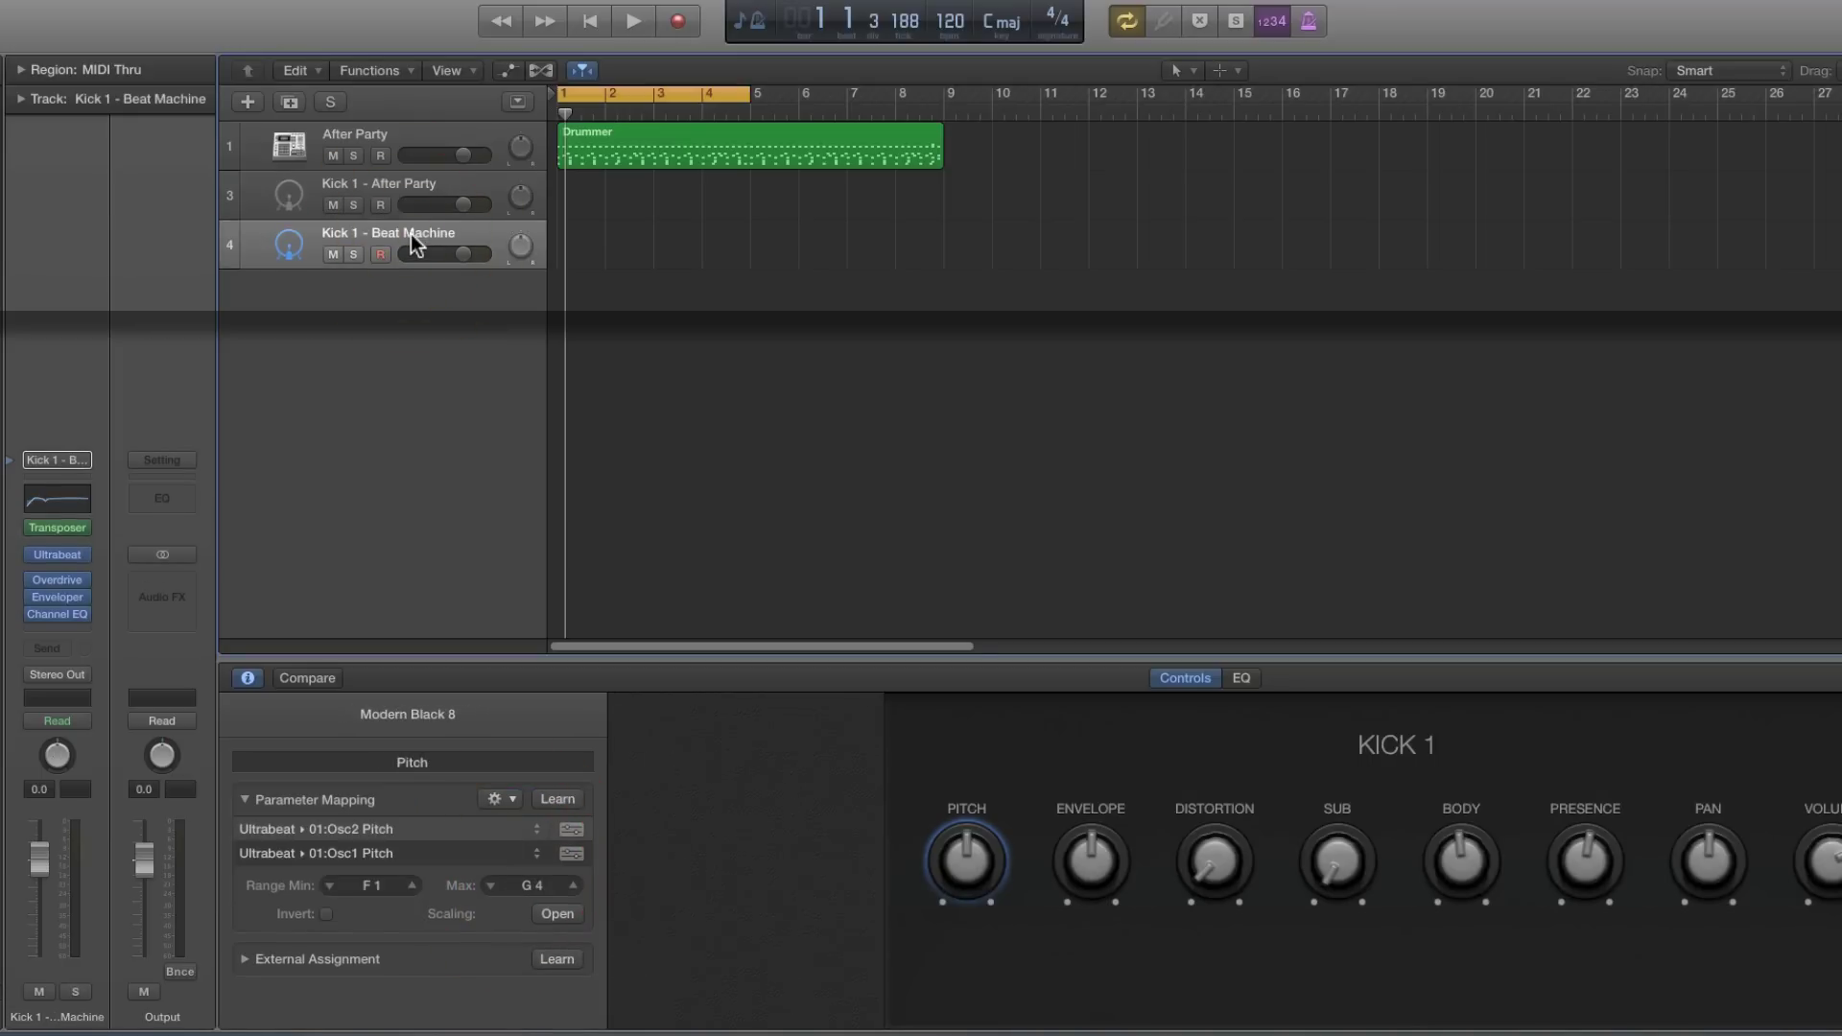
key(super+BackSpace)
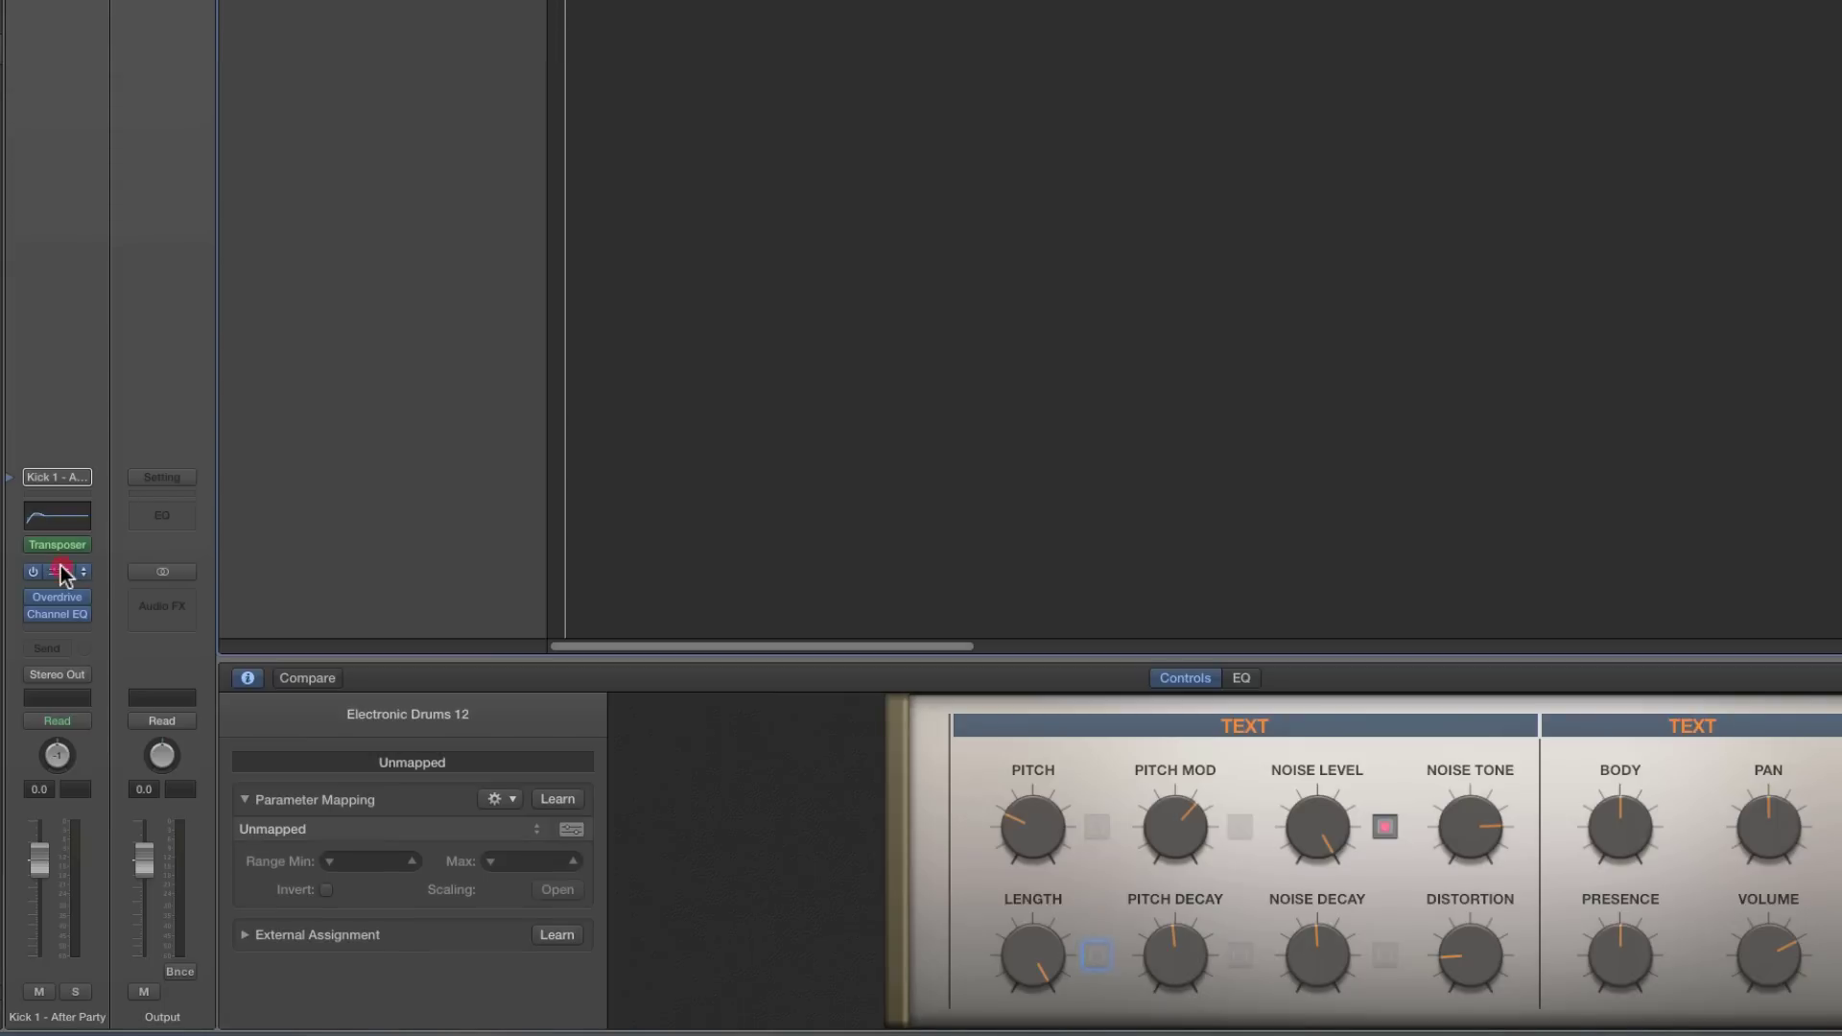
Open Ultrabeat and the Channel EQ on the kick track and set the EQ's 110 Hz low-shelf gain to 0.0 dB
click(65, 573)
drag(1036, 28, 1600, 20)
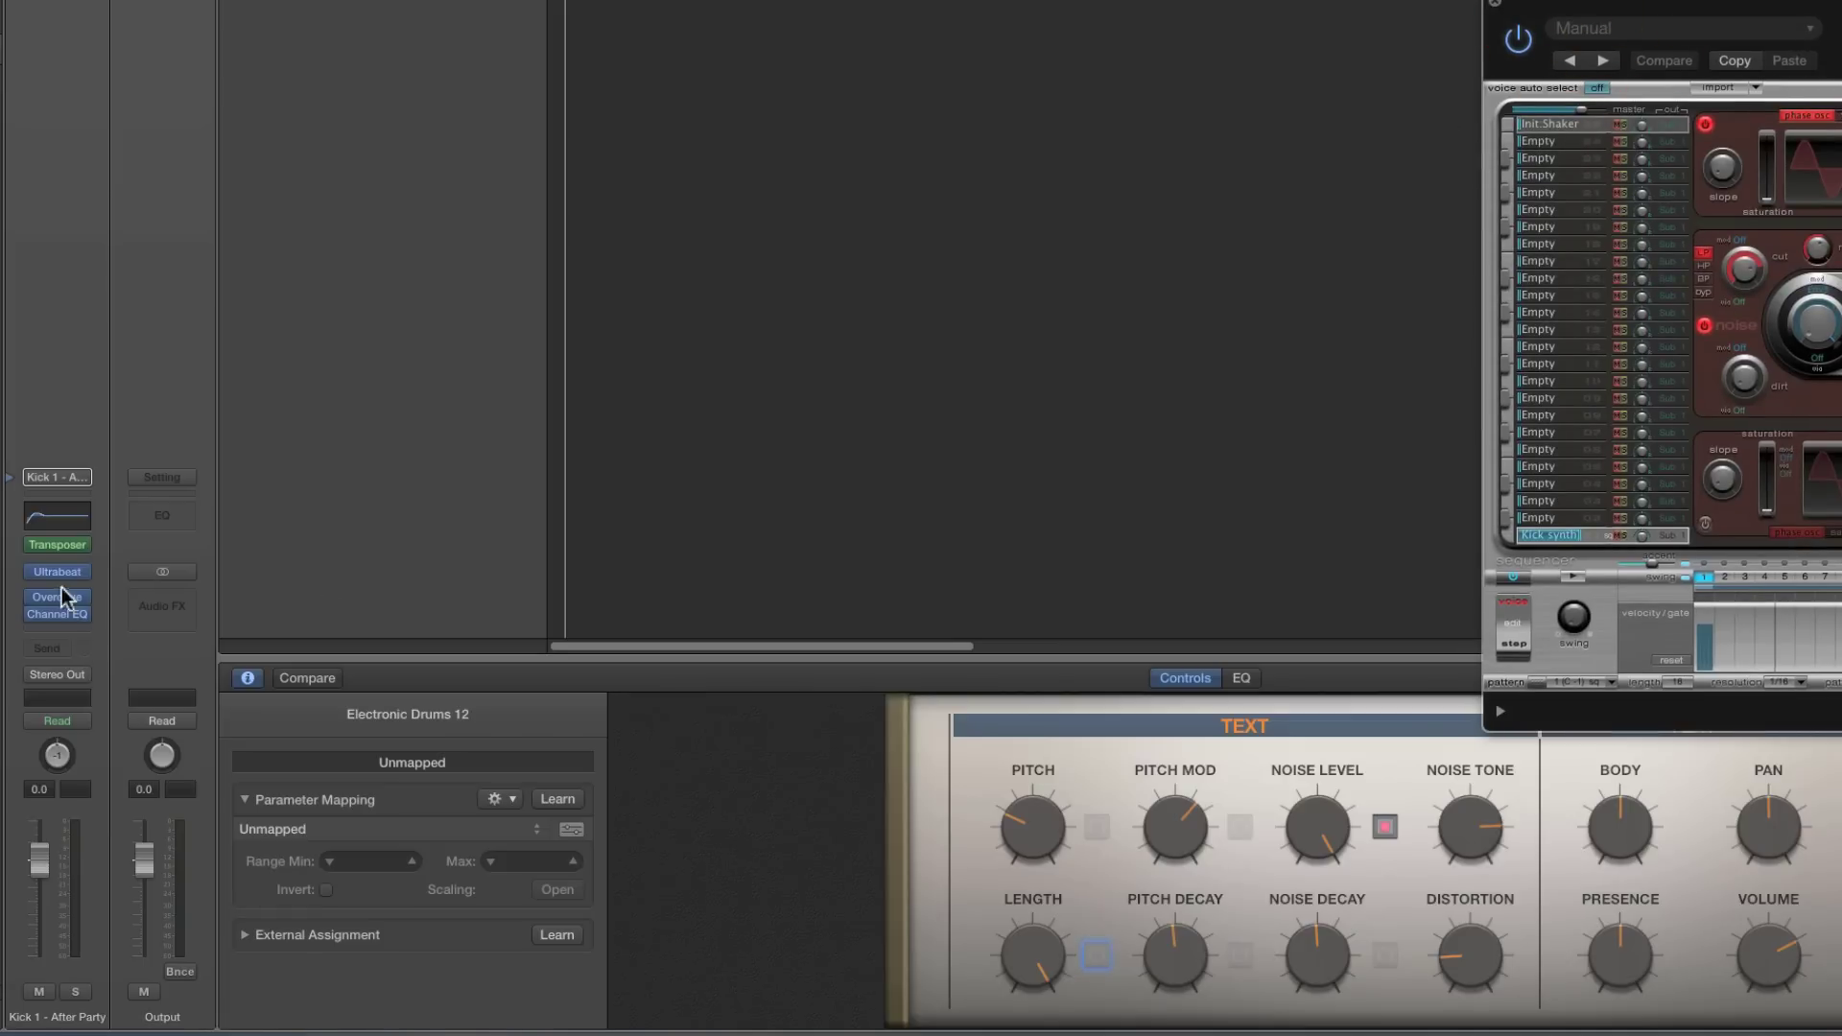
click(57, 518)
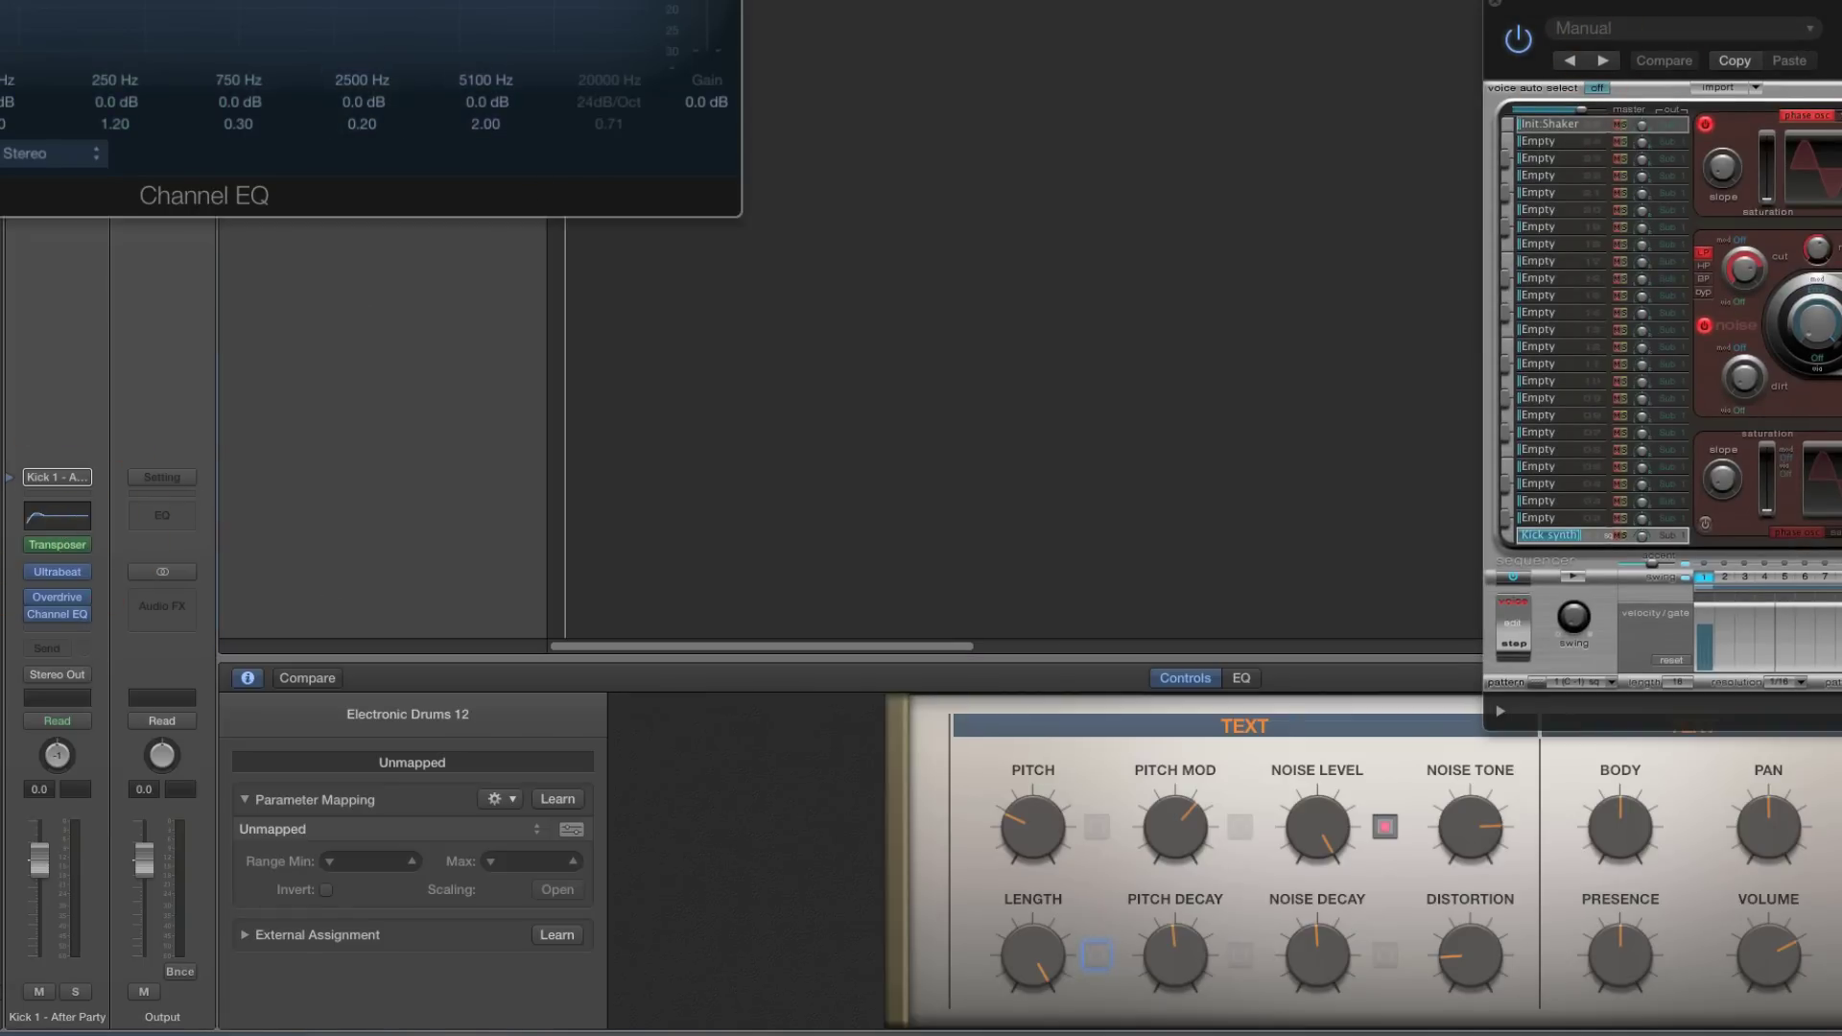
drag(483, 81, 1099, 211)
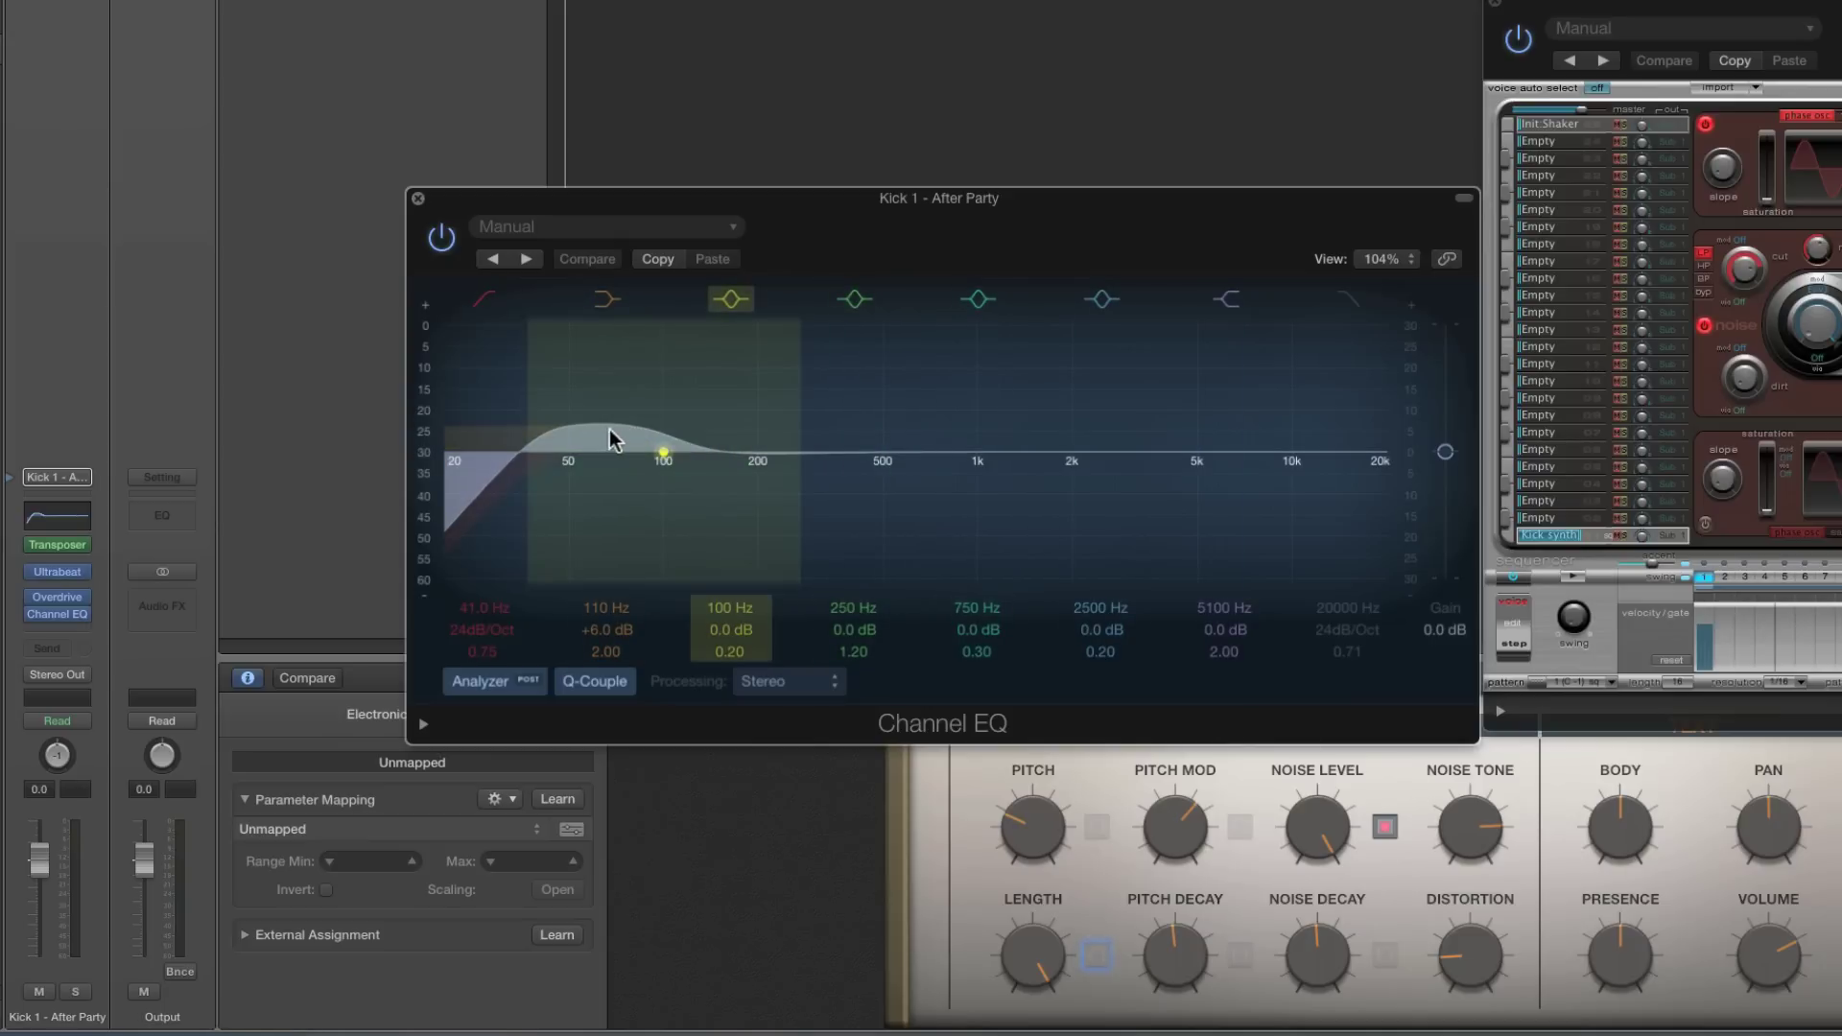
drag(596, 623, 596, 700)
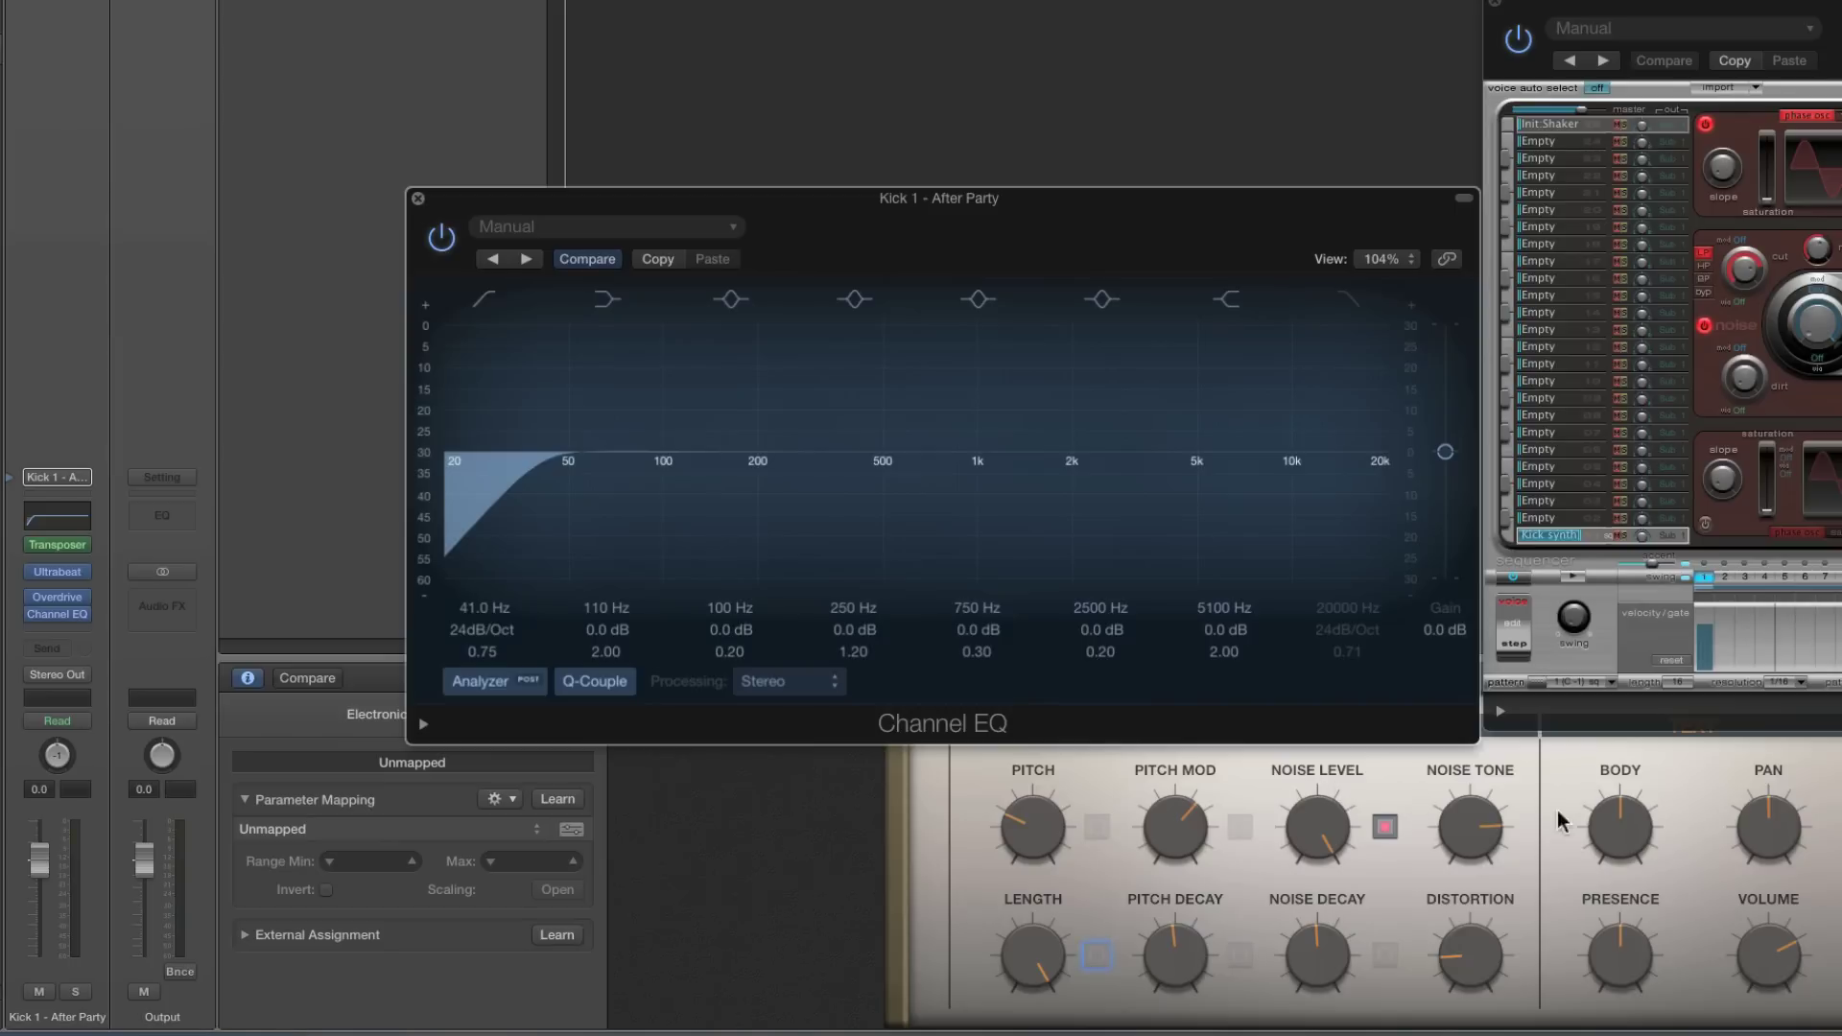
Test how the Body and Presence knobs move the Channel EQ peak gains, and close the EQ window
click(1620, 825)
mouse_move(1619, 815)
mouse_down()
mouse_move(1619, 758)
mouse_move(1624, 902)
mouse_move(1628, 753)
mouse_move(1624, 847)
mouse_up()
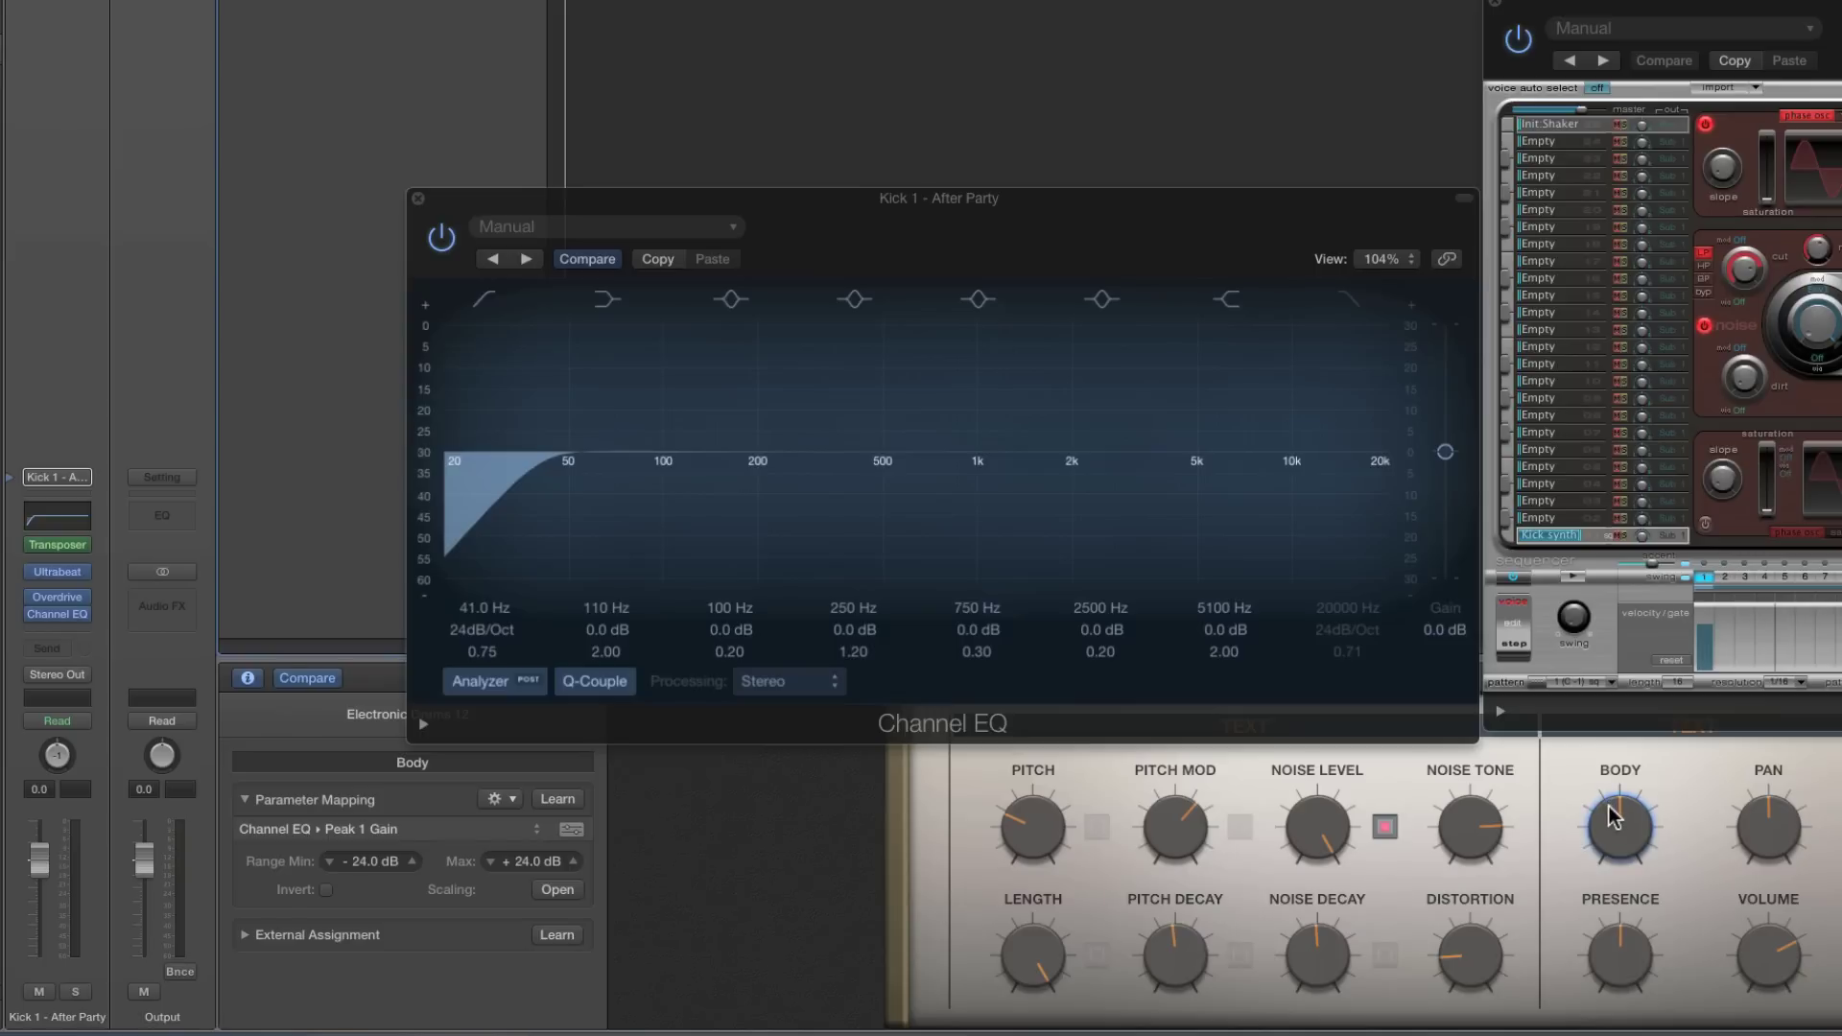
mouse_move(1628, 962)
mouse_down()
mouse_move(1622, 883)
mouse_move(1638, 986)
mouse_move(1634, 935)
mouse_up()
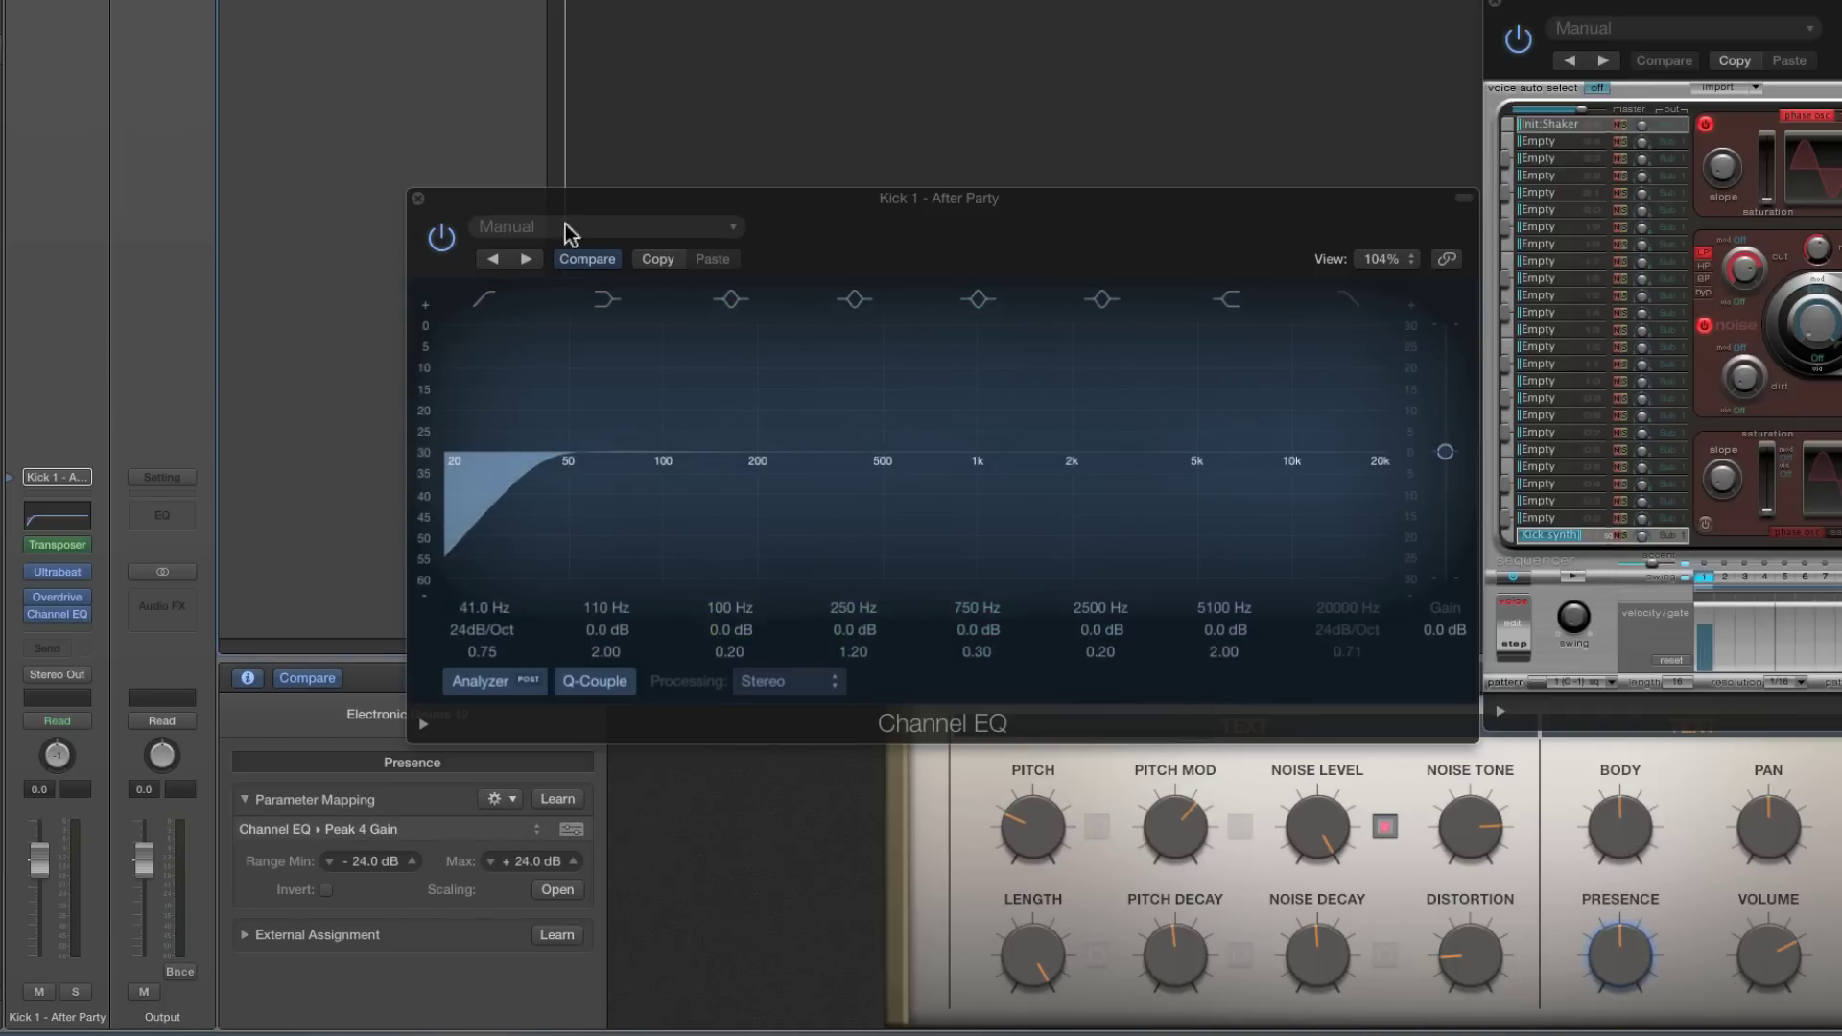
click(417, 200)
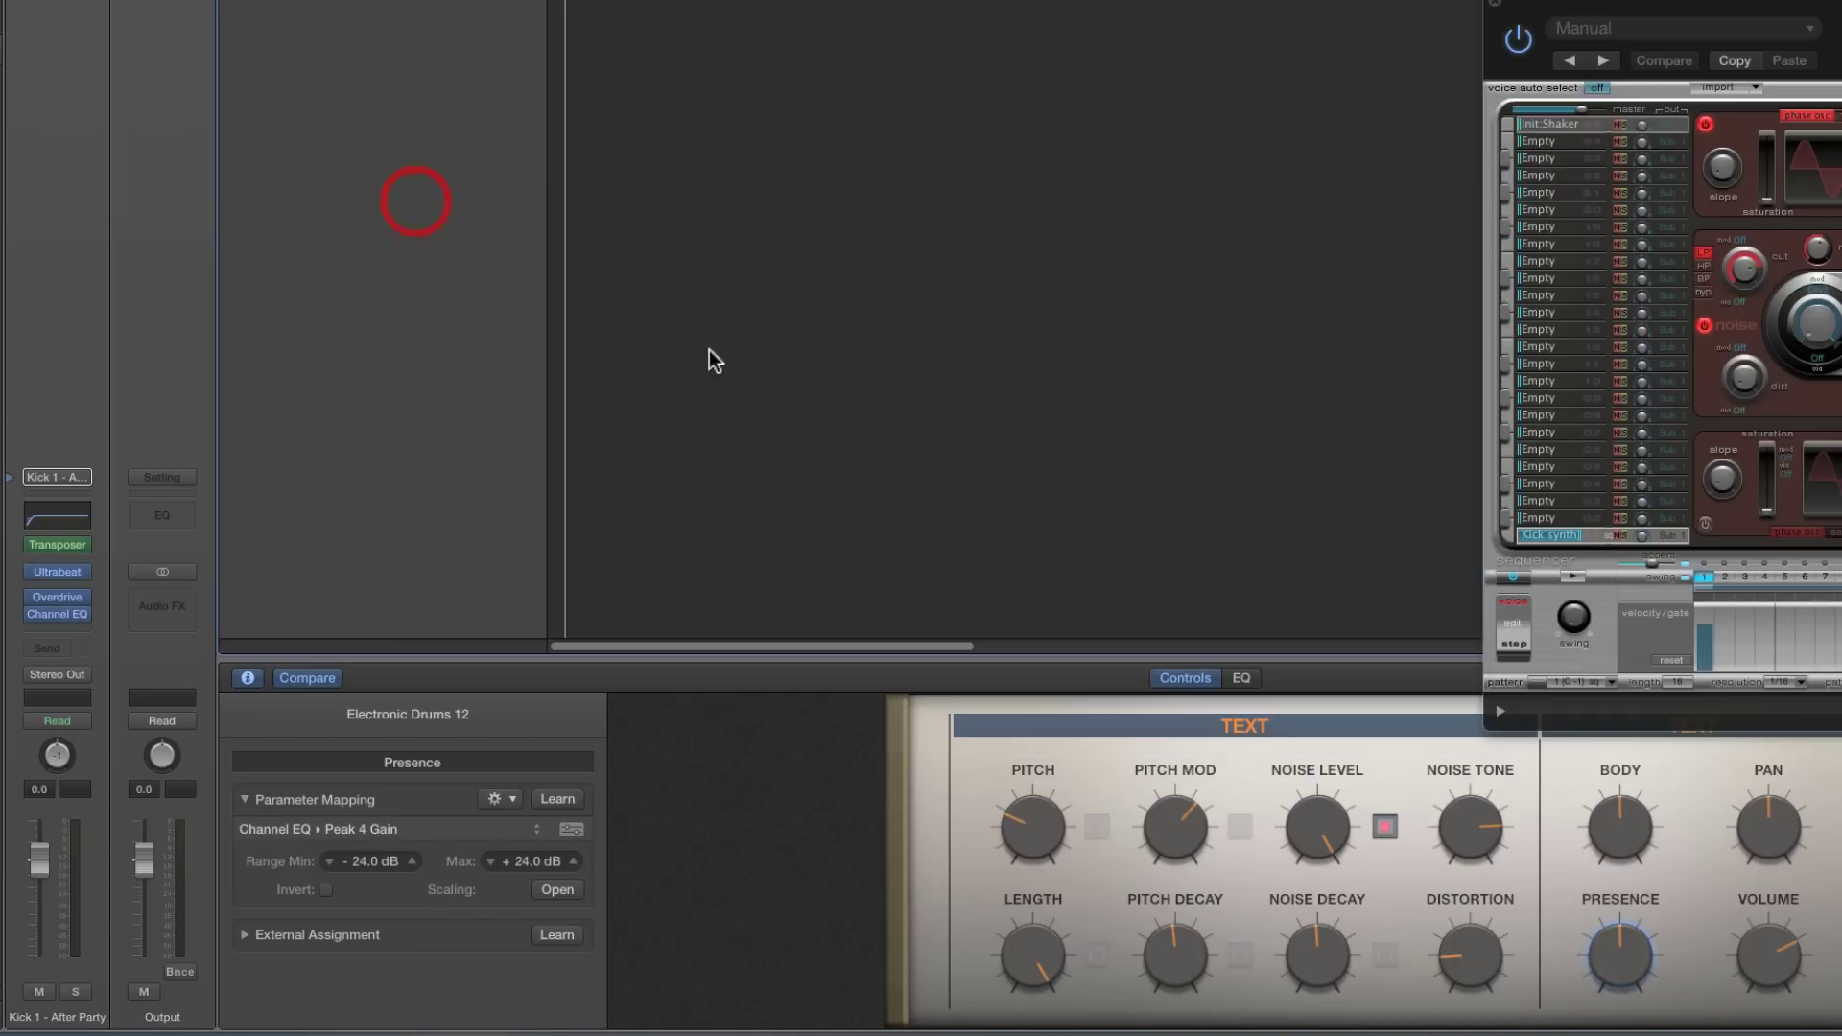
Open the Overdrive plug-in, set the Distortion knob to 0%, and switch off Ultrabeat's noise generator with its Smart Control button
click(1481, 948)
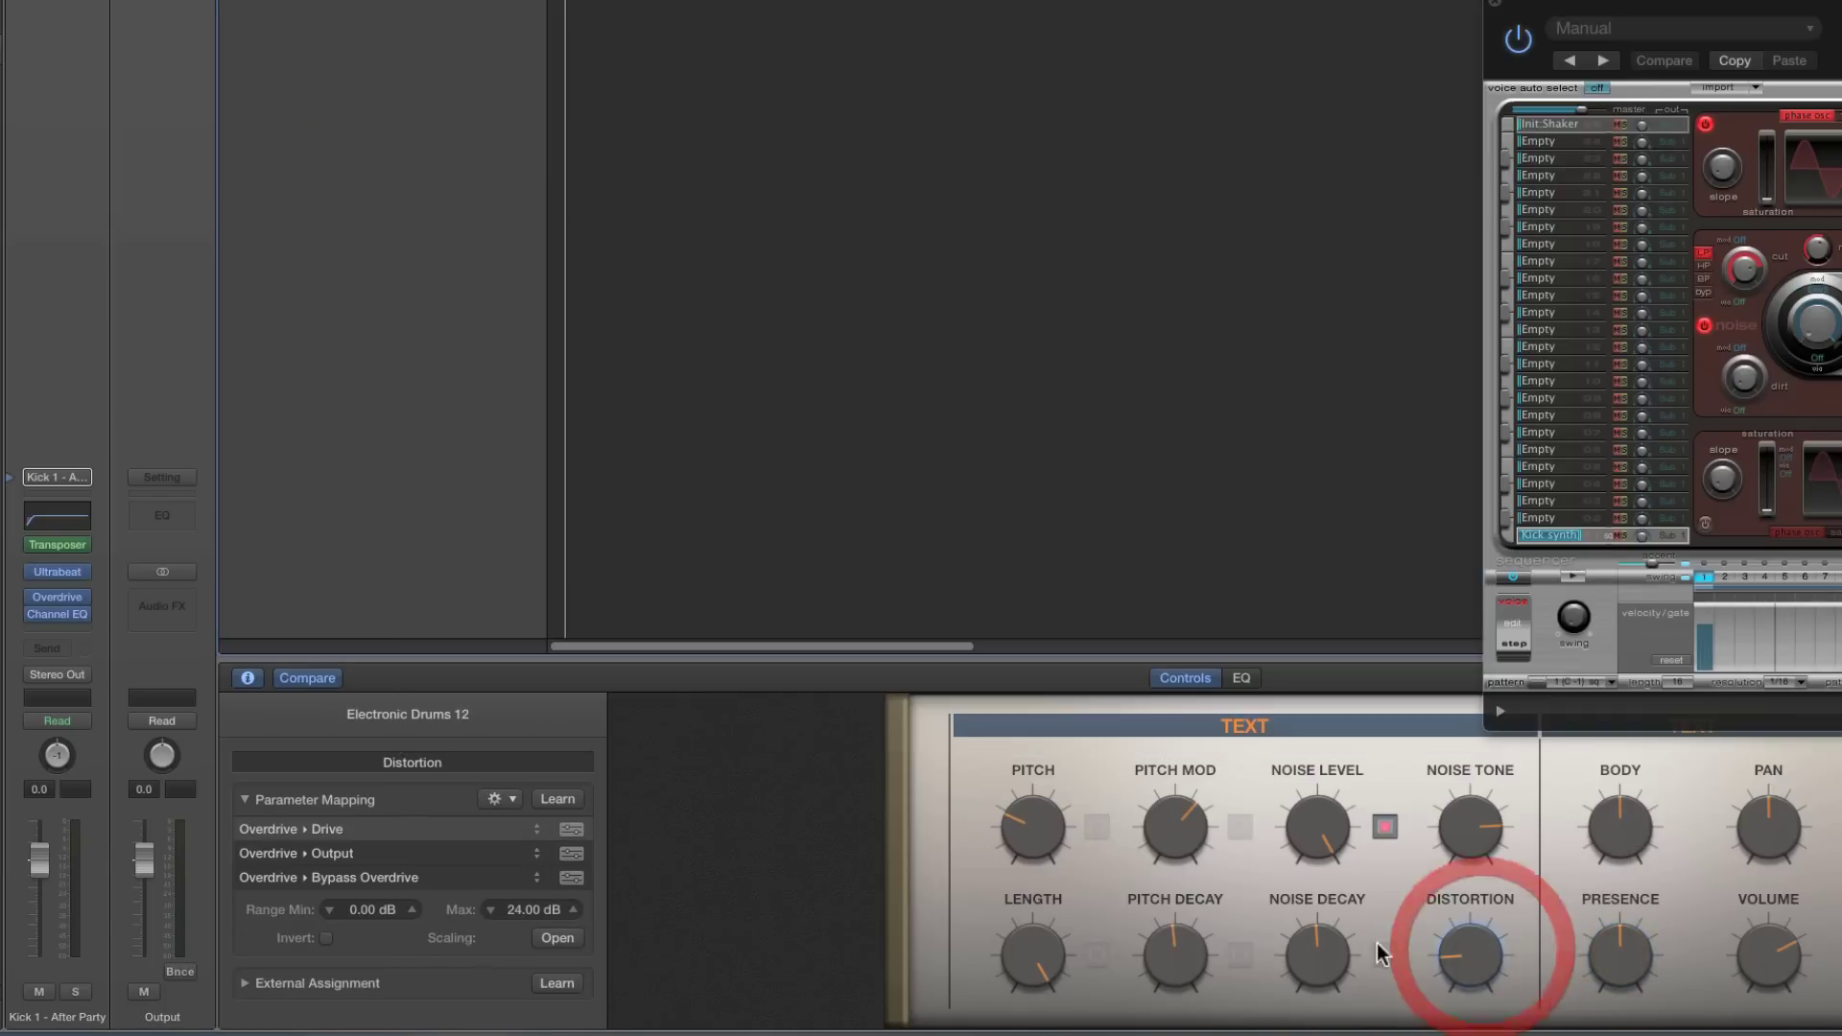
click(57, 596)
drag(1475, 971, 1490, 1028)
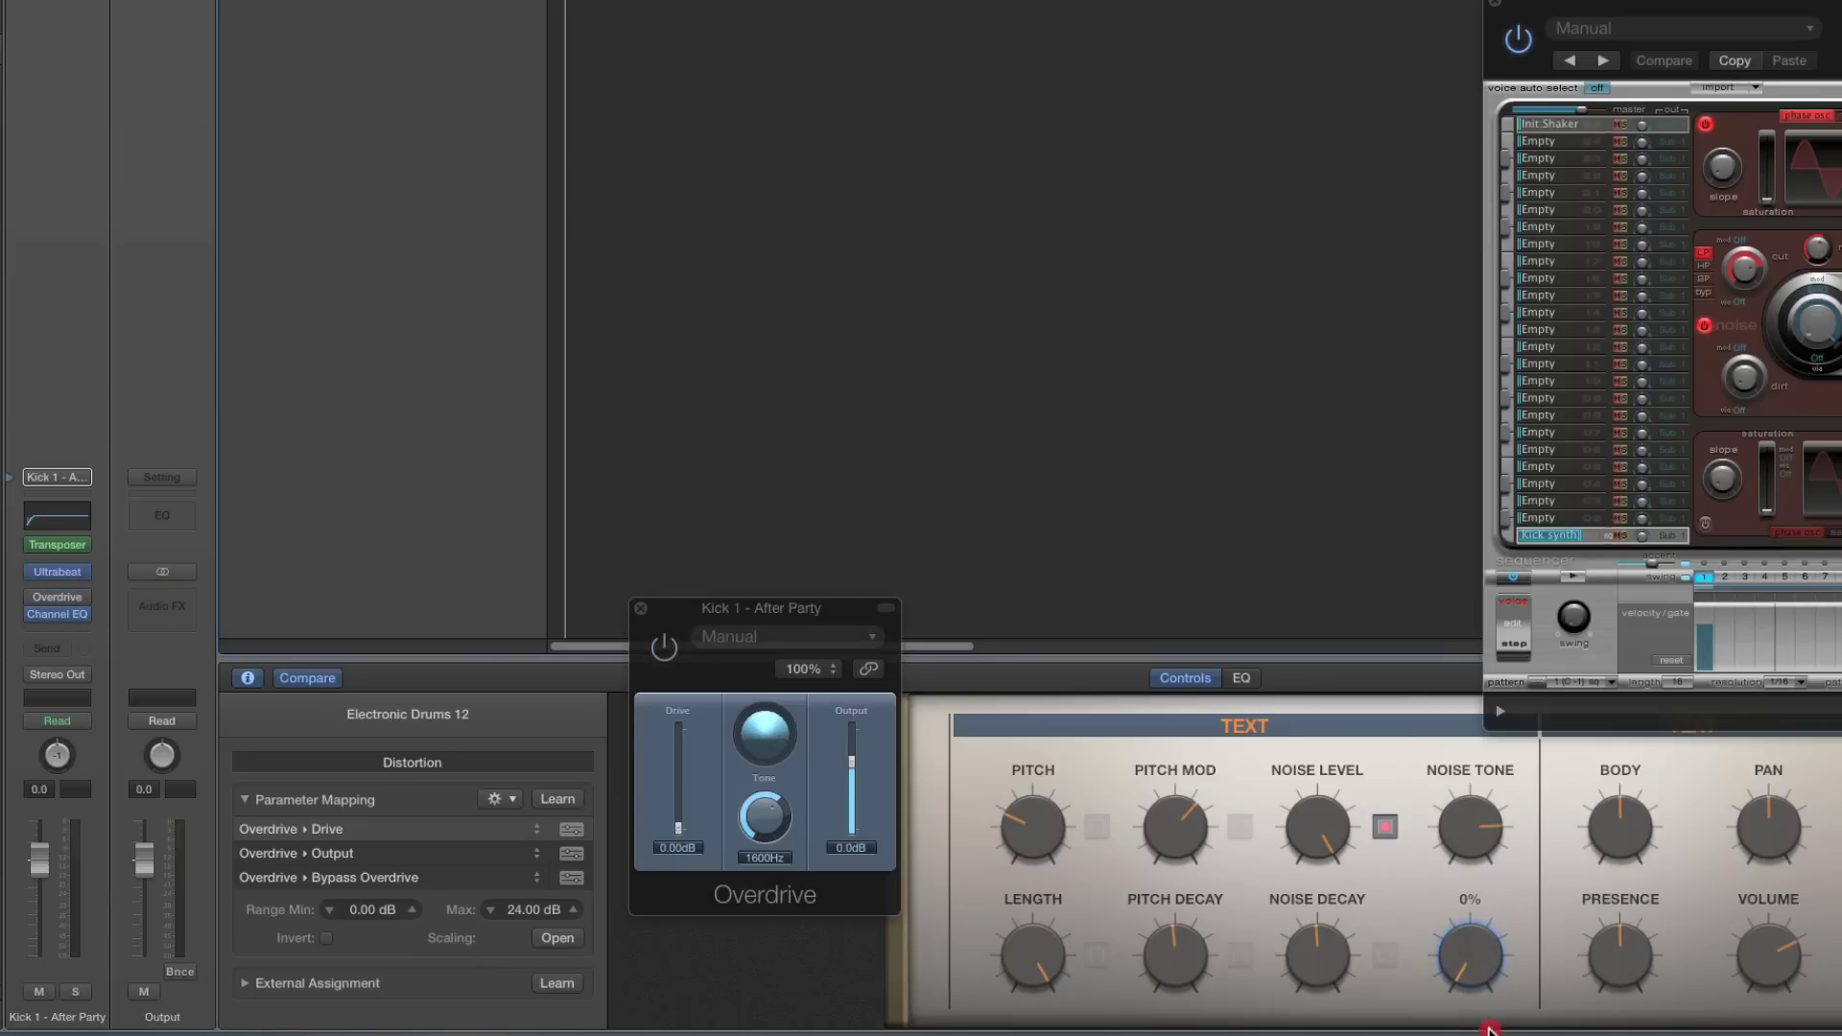
click(1385, 826)
click(1385, 826)
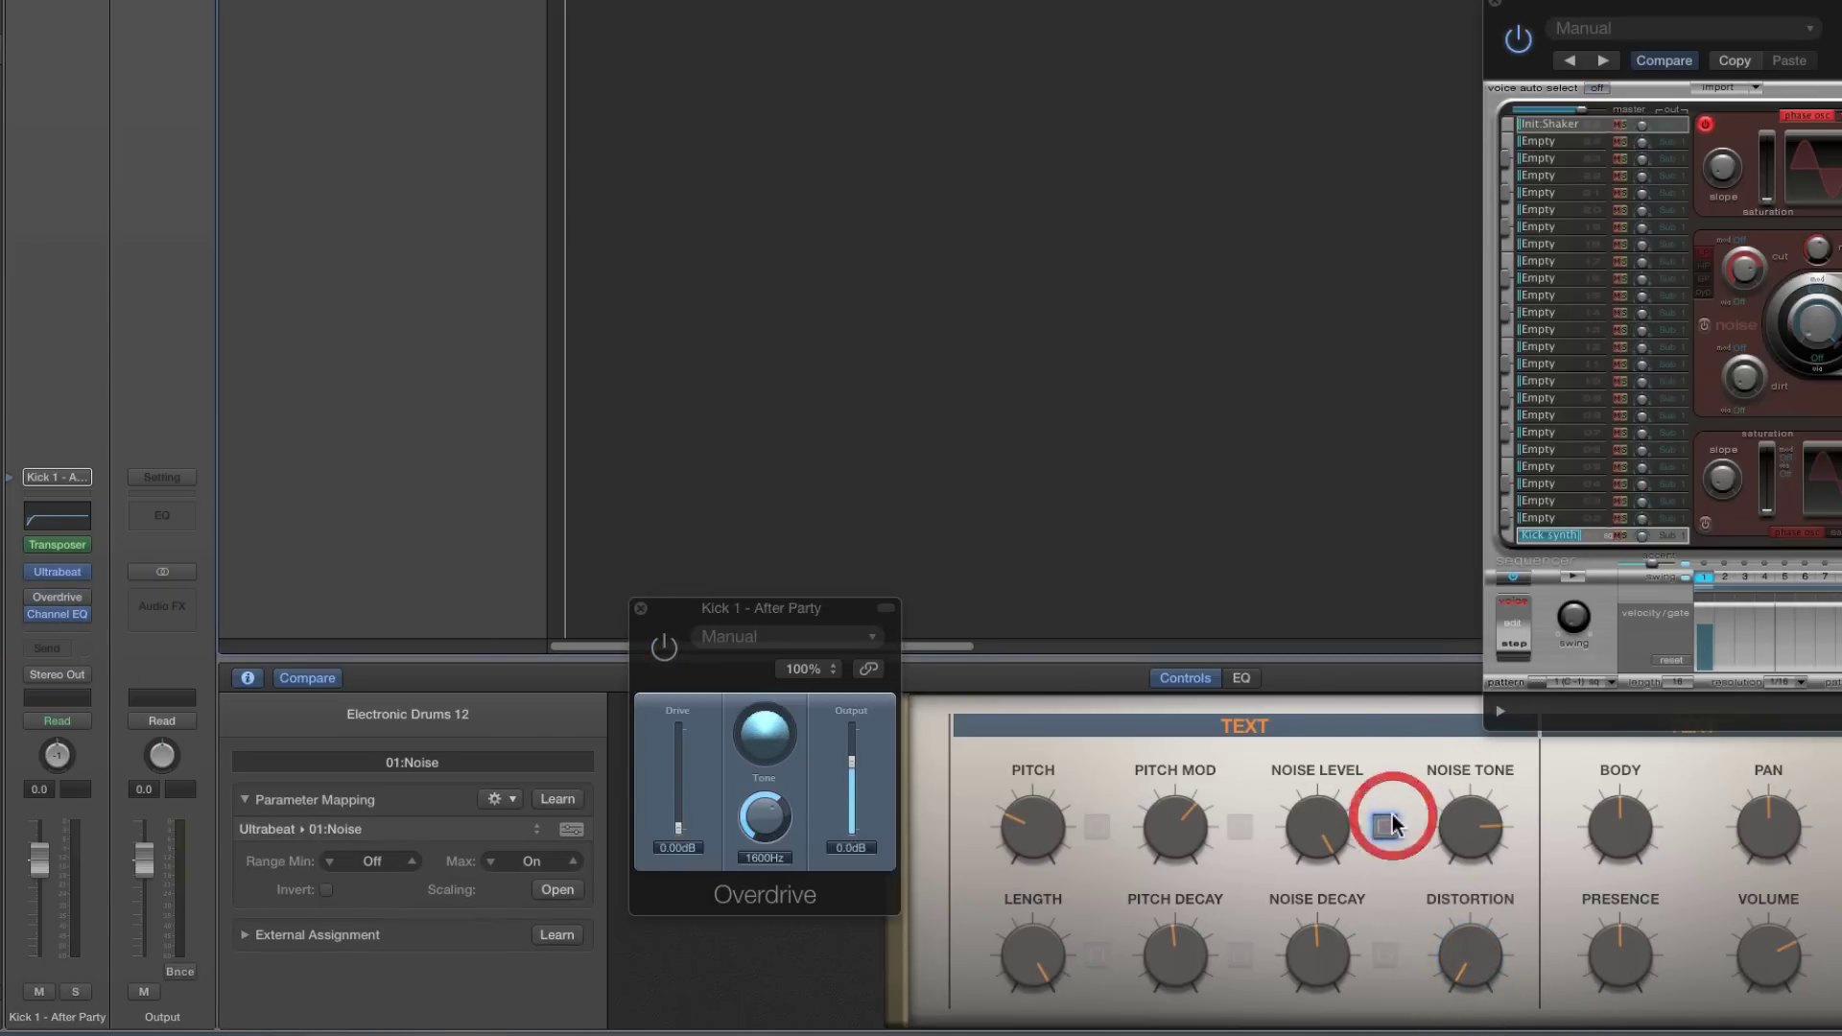
Play the Ultrabeat pattern with step 5 added, audition the Distortion knob, and set the Overdrive tone to 2900 Hz with Distortion at 0%
key(space)
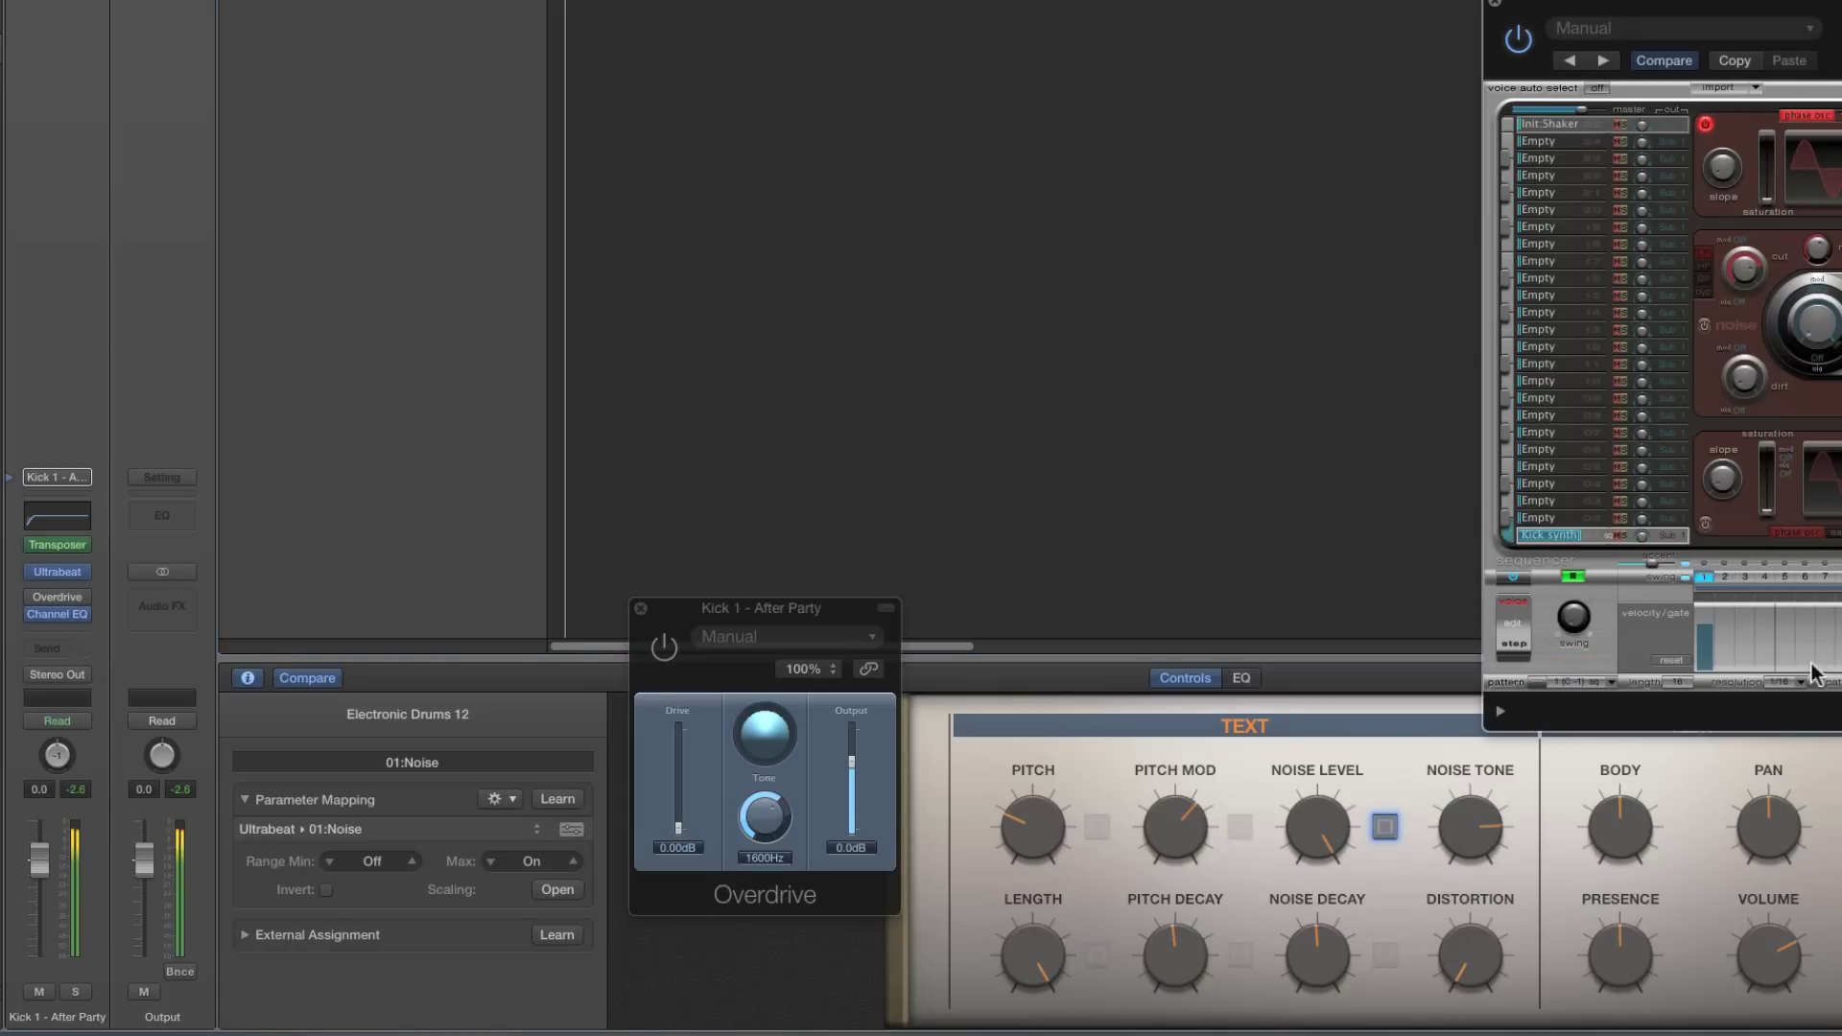
click(1786, 577)
drag(1458, 954, 1426, 672)
mouse_move(765, 815)
mouse_down()
mouse_move(765, 740)
mouse_move(773, 855)
mouse_move(779, 789)
mouse_up()
drag(1468, 954, 1525, 1033)
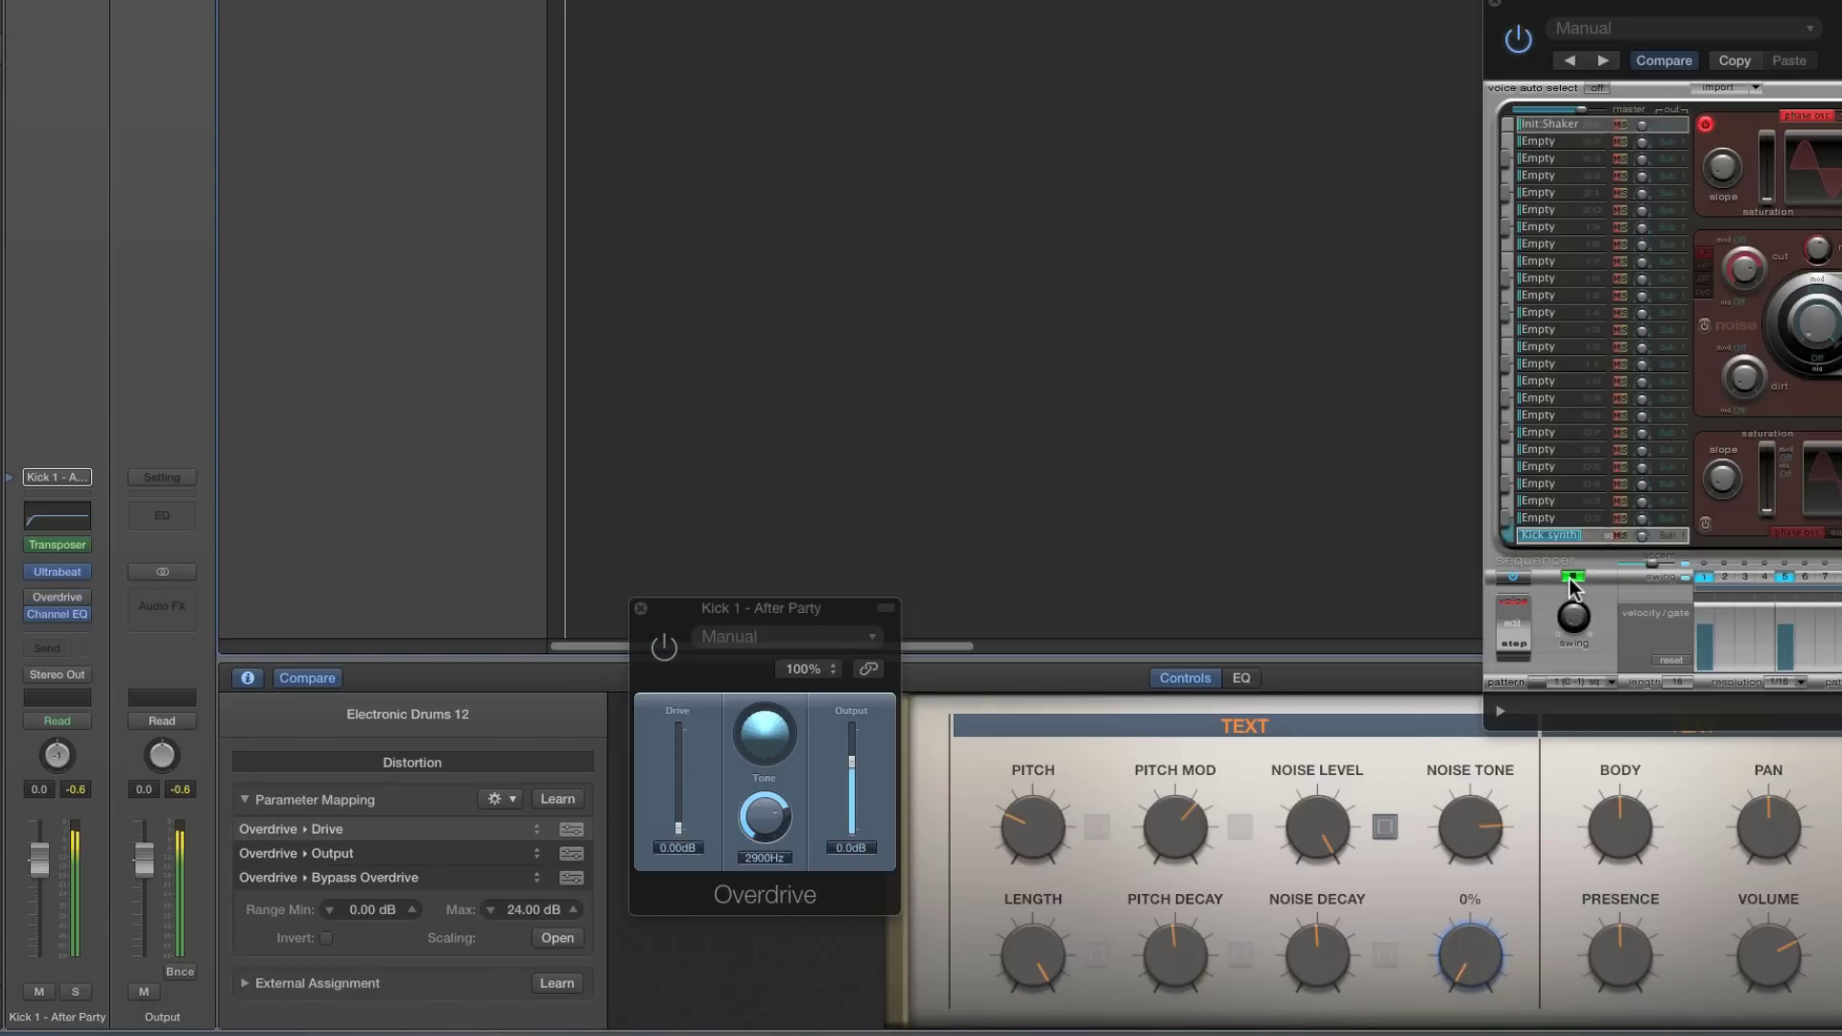
click(1569, 576)
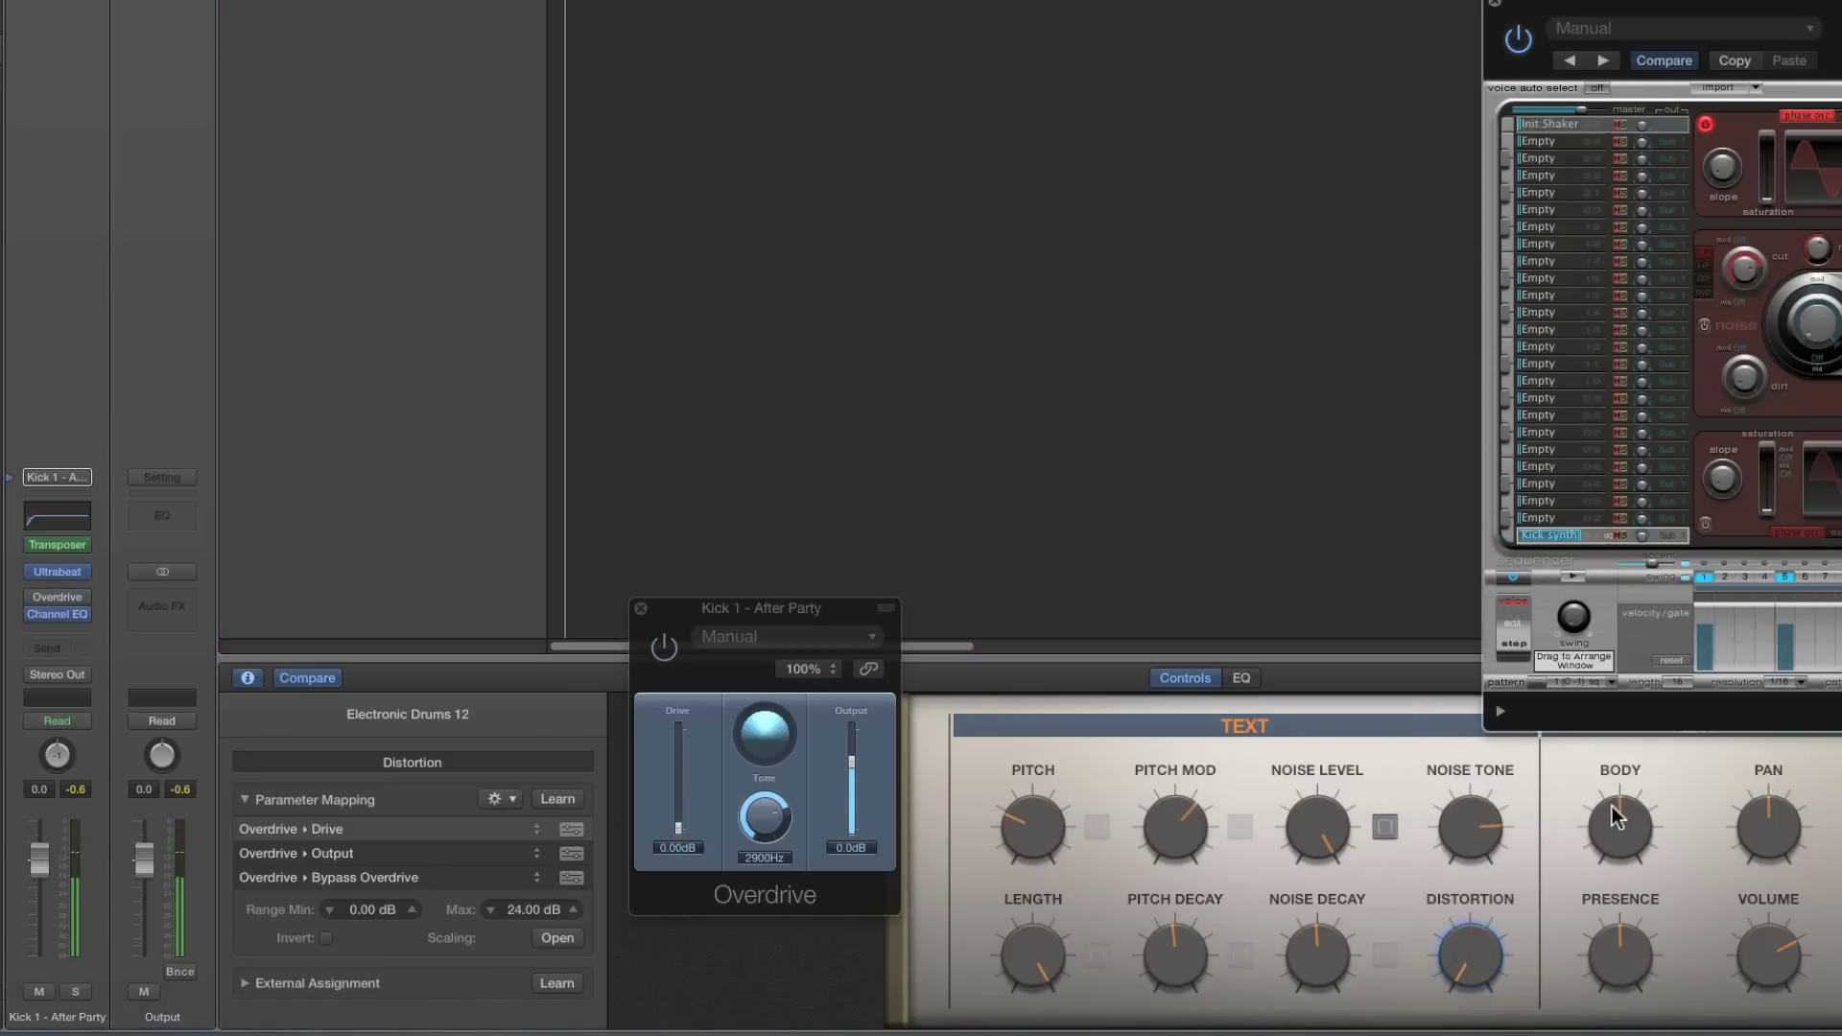
With the pattern playing and the Channel EQ open, set Body to -6.0 dB and Presence to +11.0 dB; close the effect windows
click(69, 523)
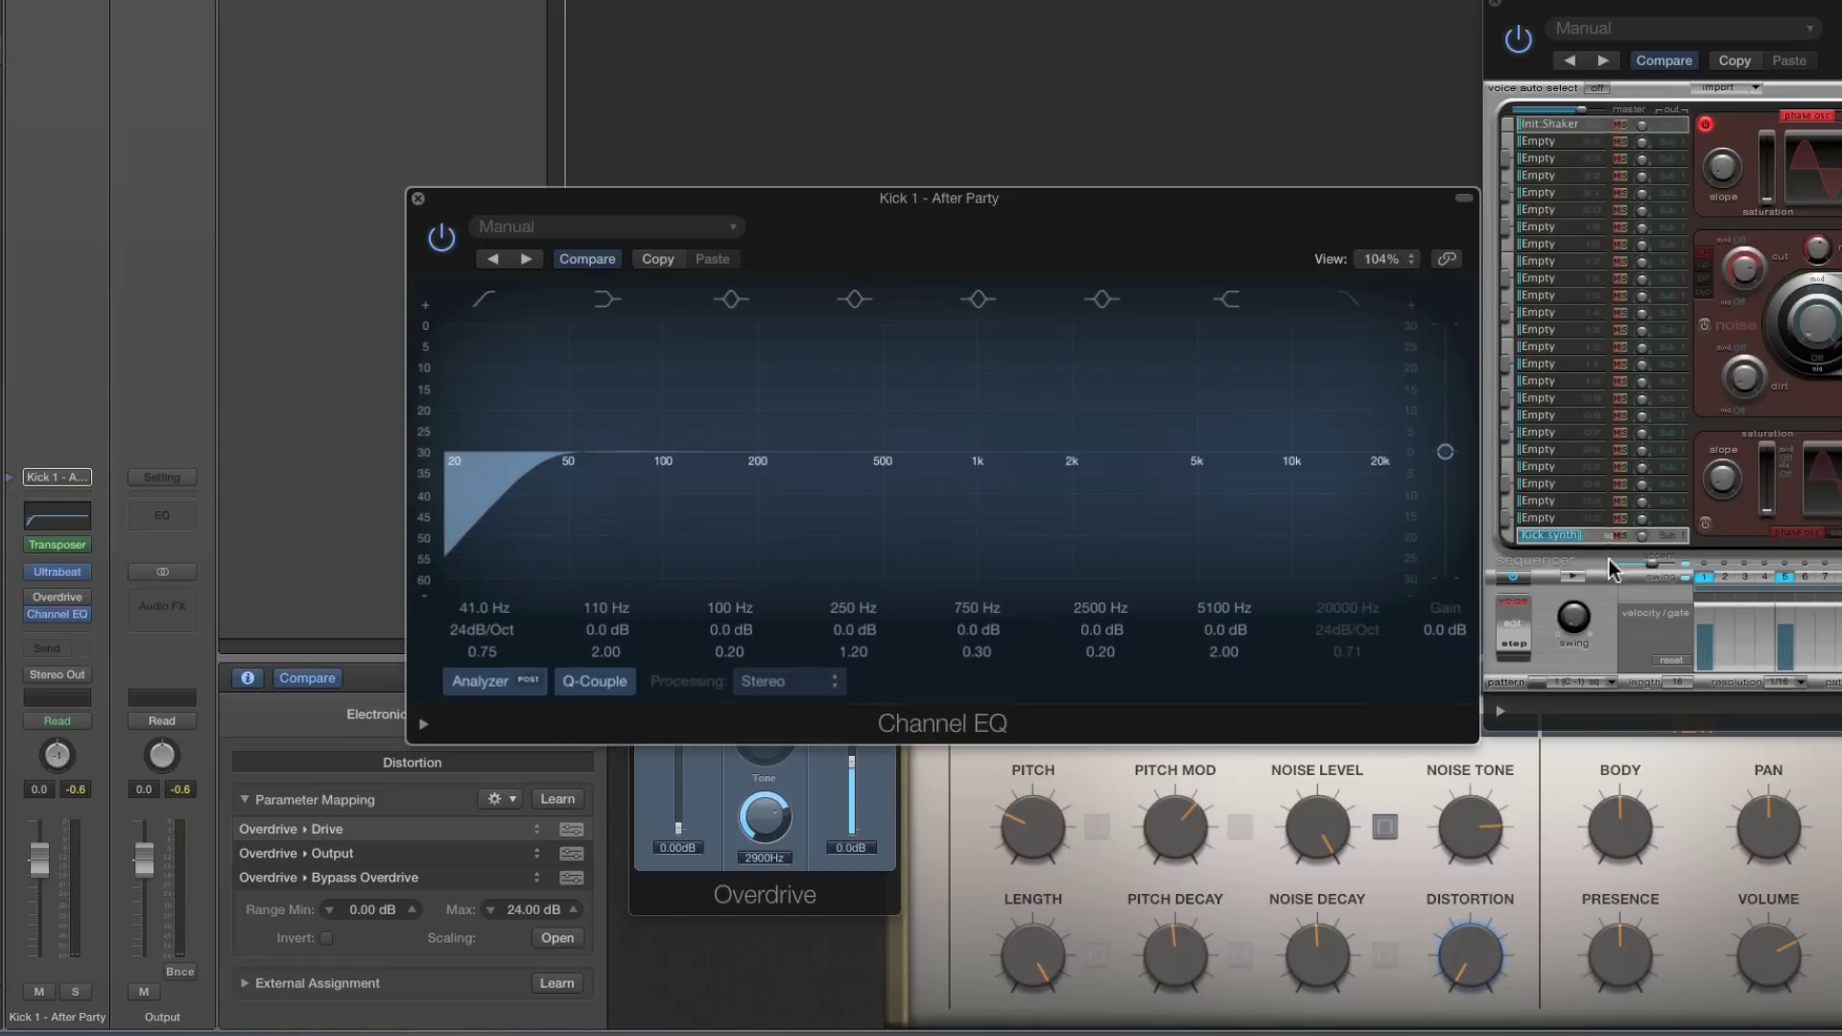
click(1571, 576)
click(1604, 770)
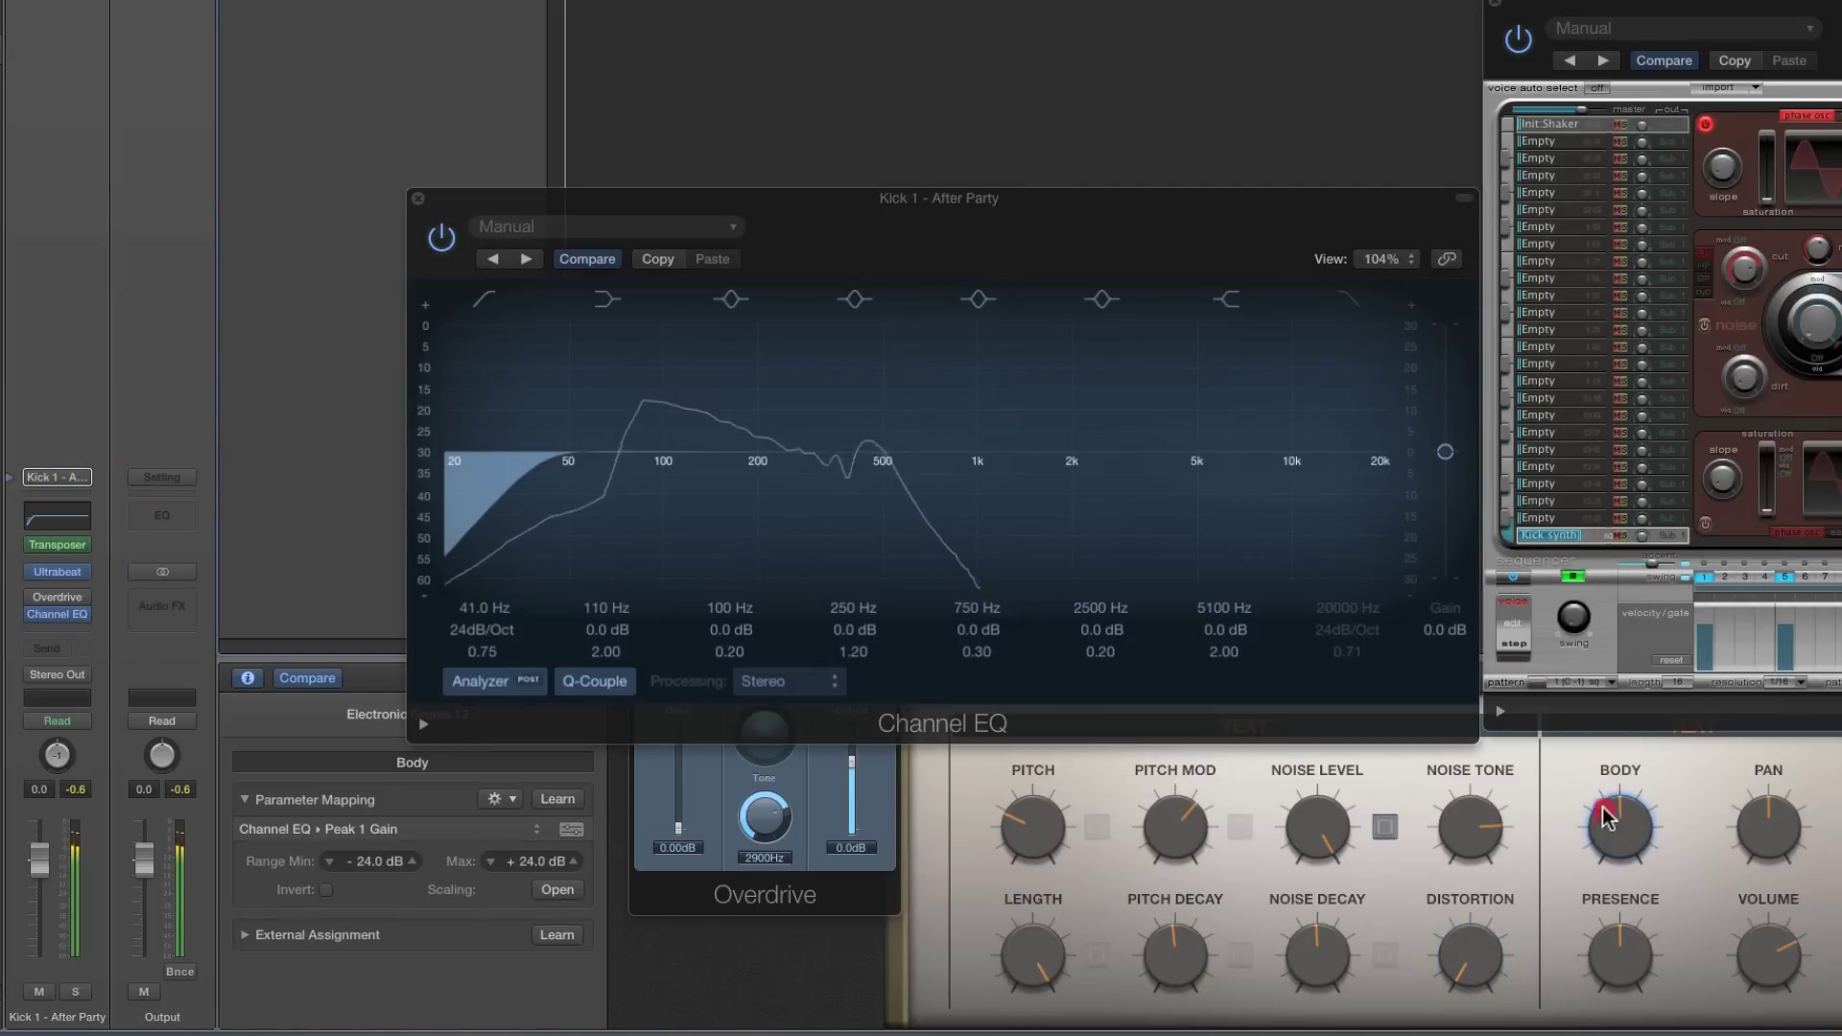
drag(1603, 814, 1611, 745)
drag(1611, 815, 1638, 921)
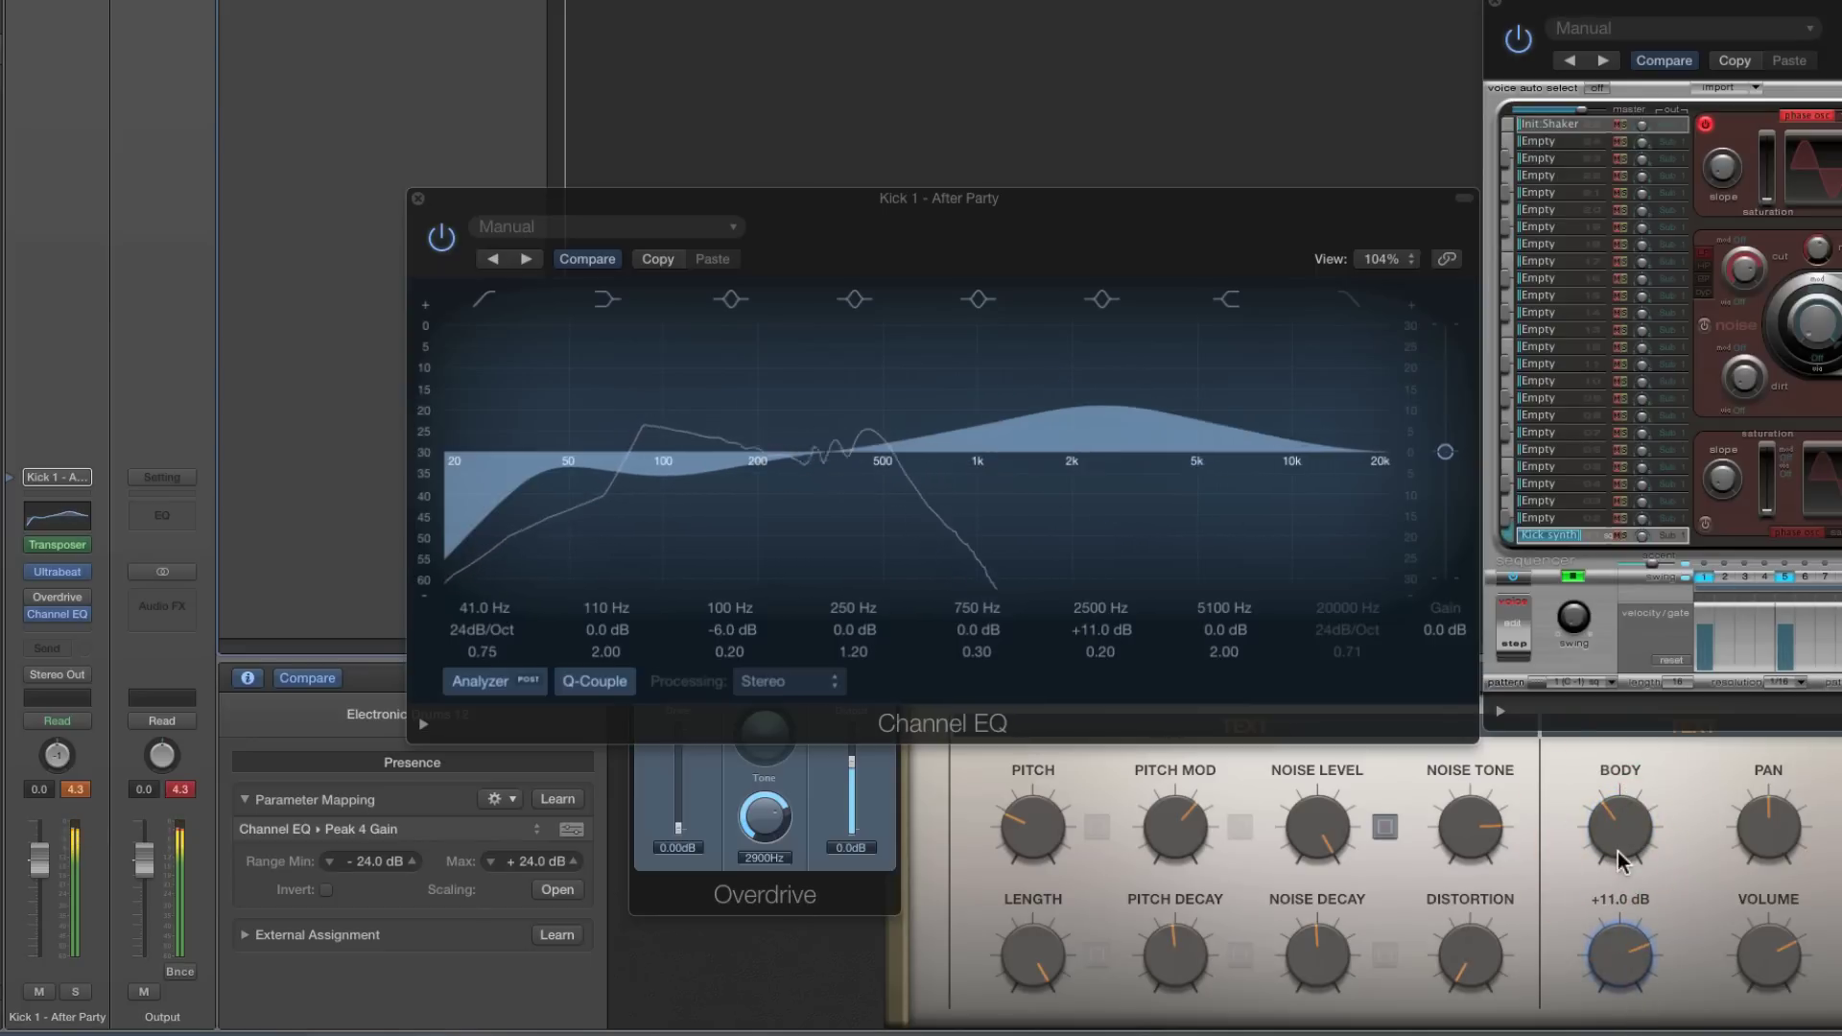
click(1573, 576)
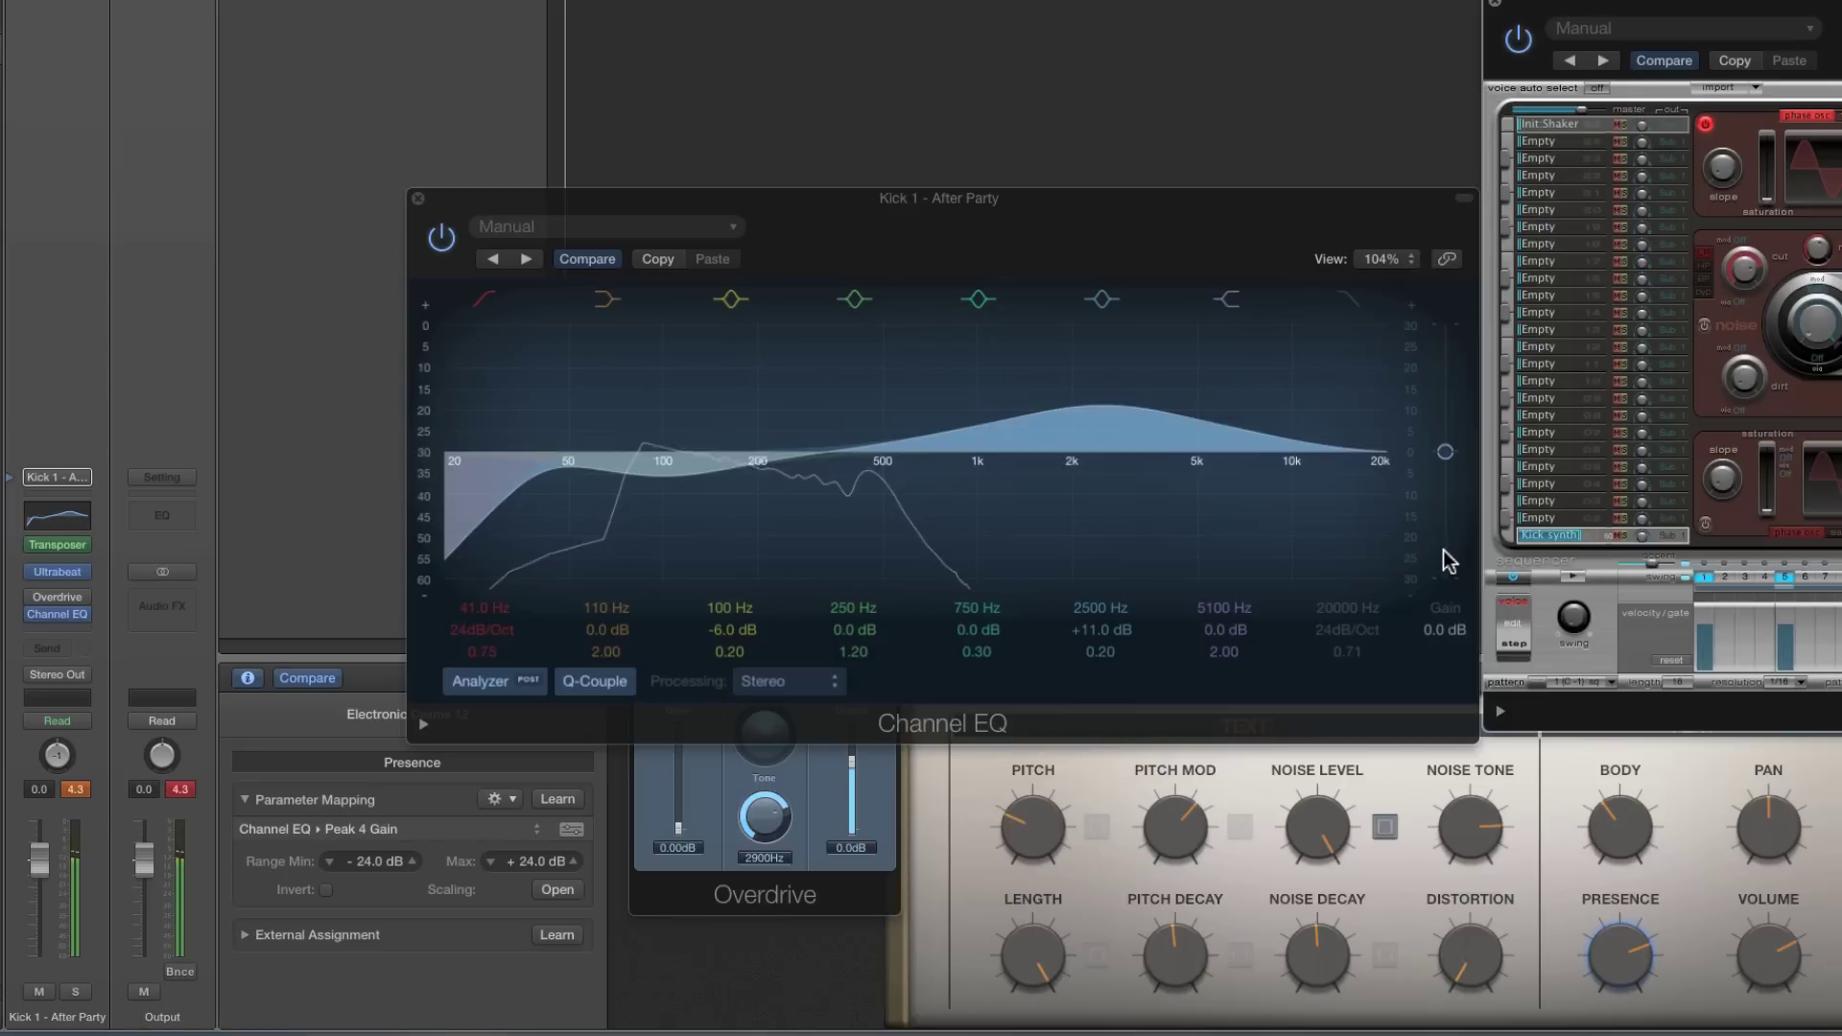
click(419, 198)
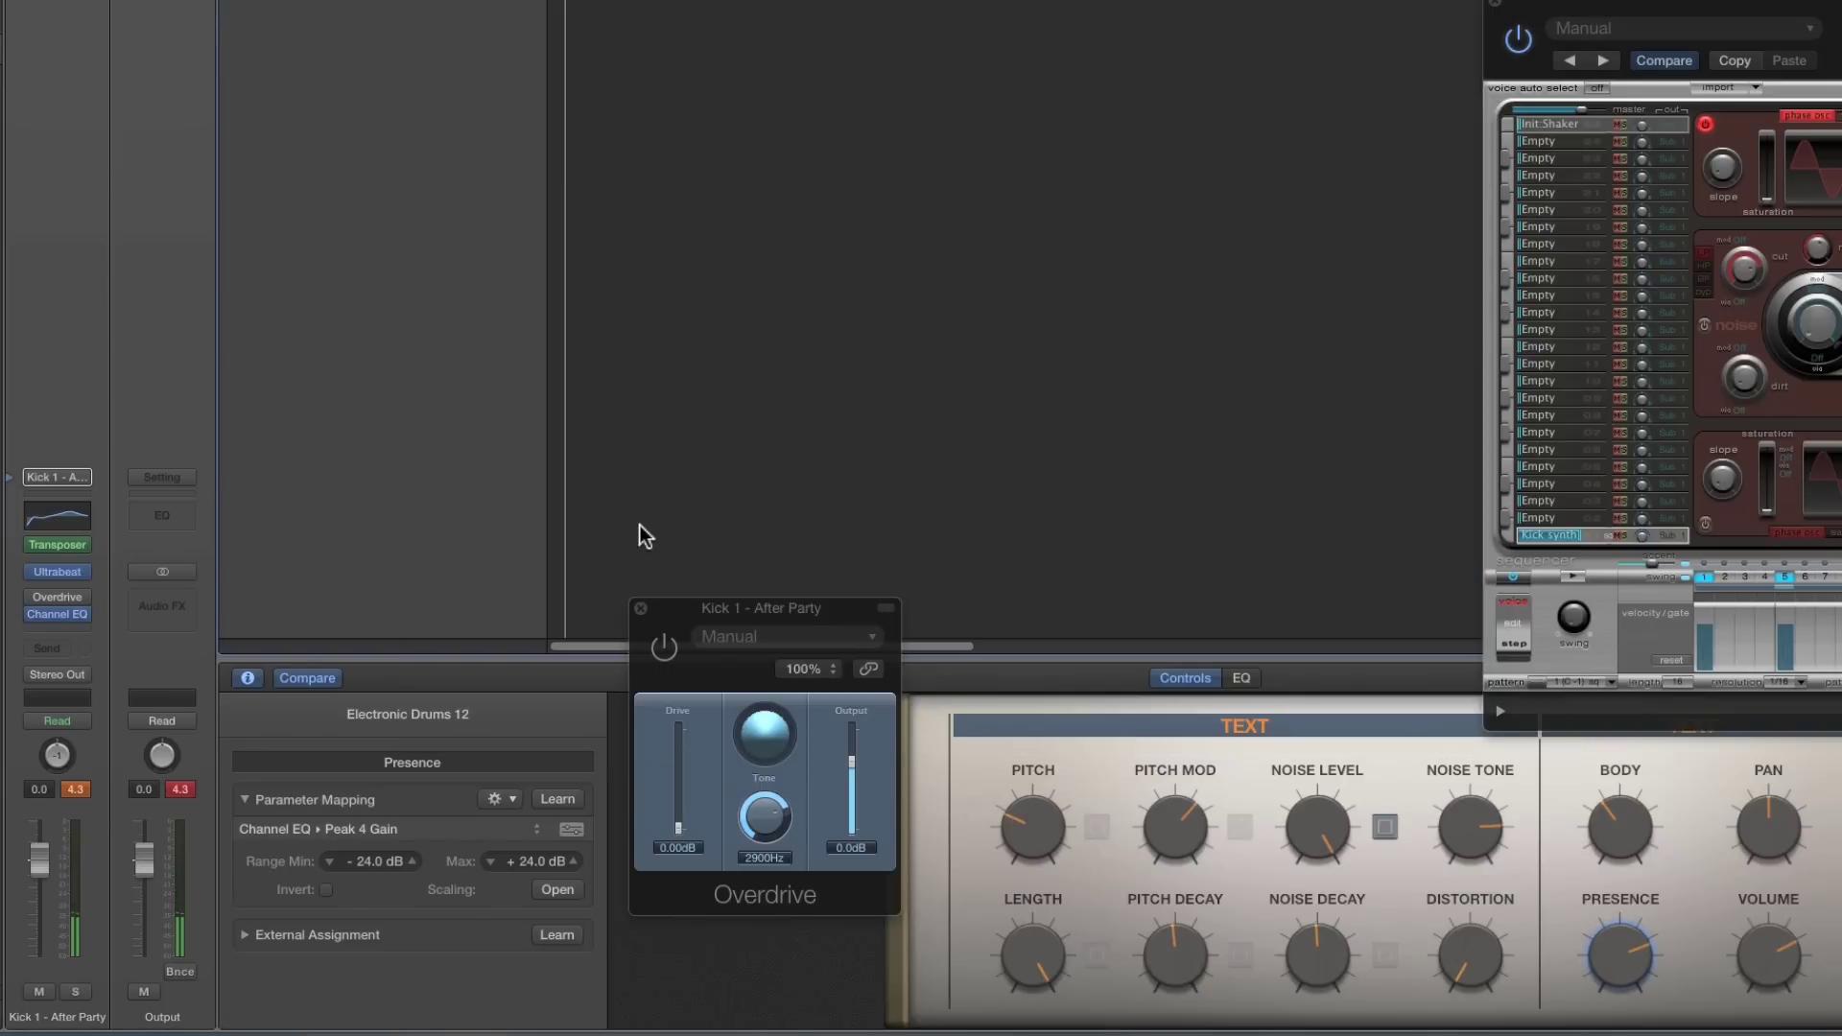
click(641, 612)
Check the two text header labels, hide the Smart Controls inspector, and close the Ultrabeat window
drag(1546, 10, 1054, 0)
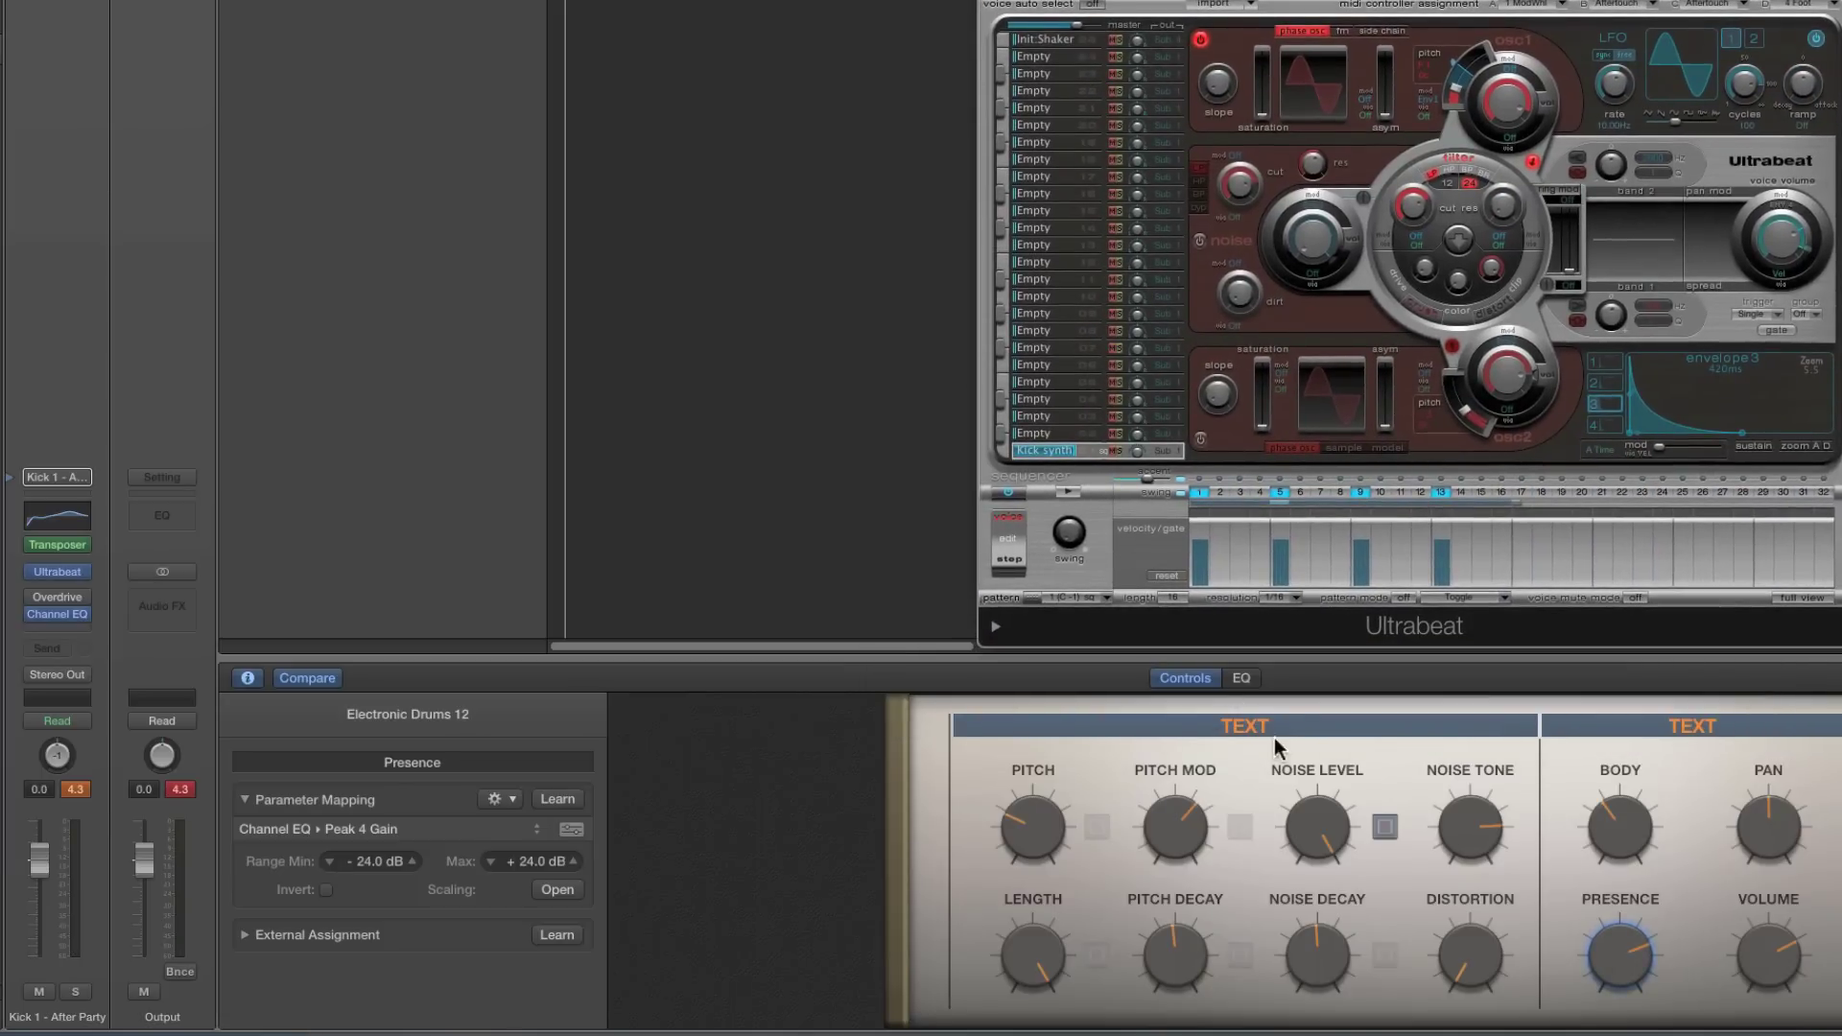
click(1247, 726)
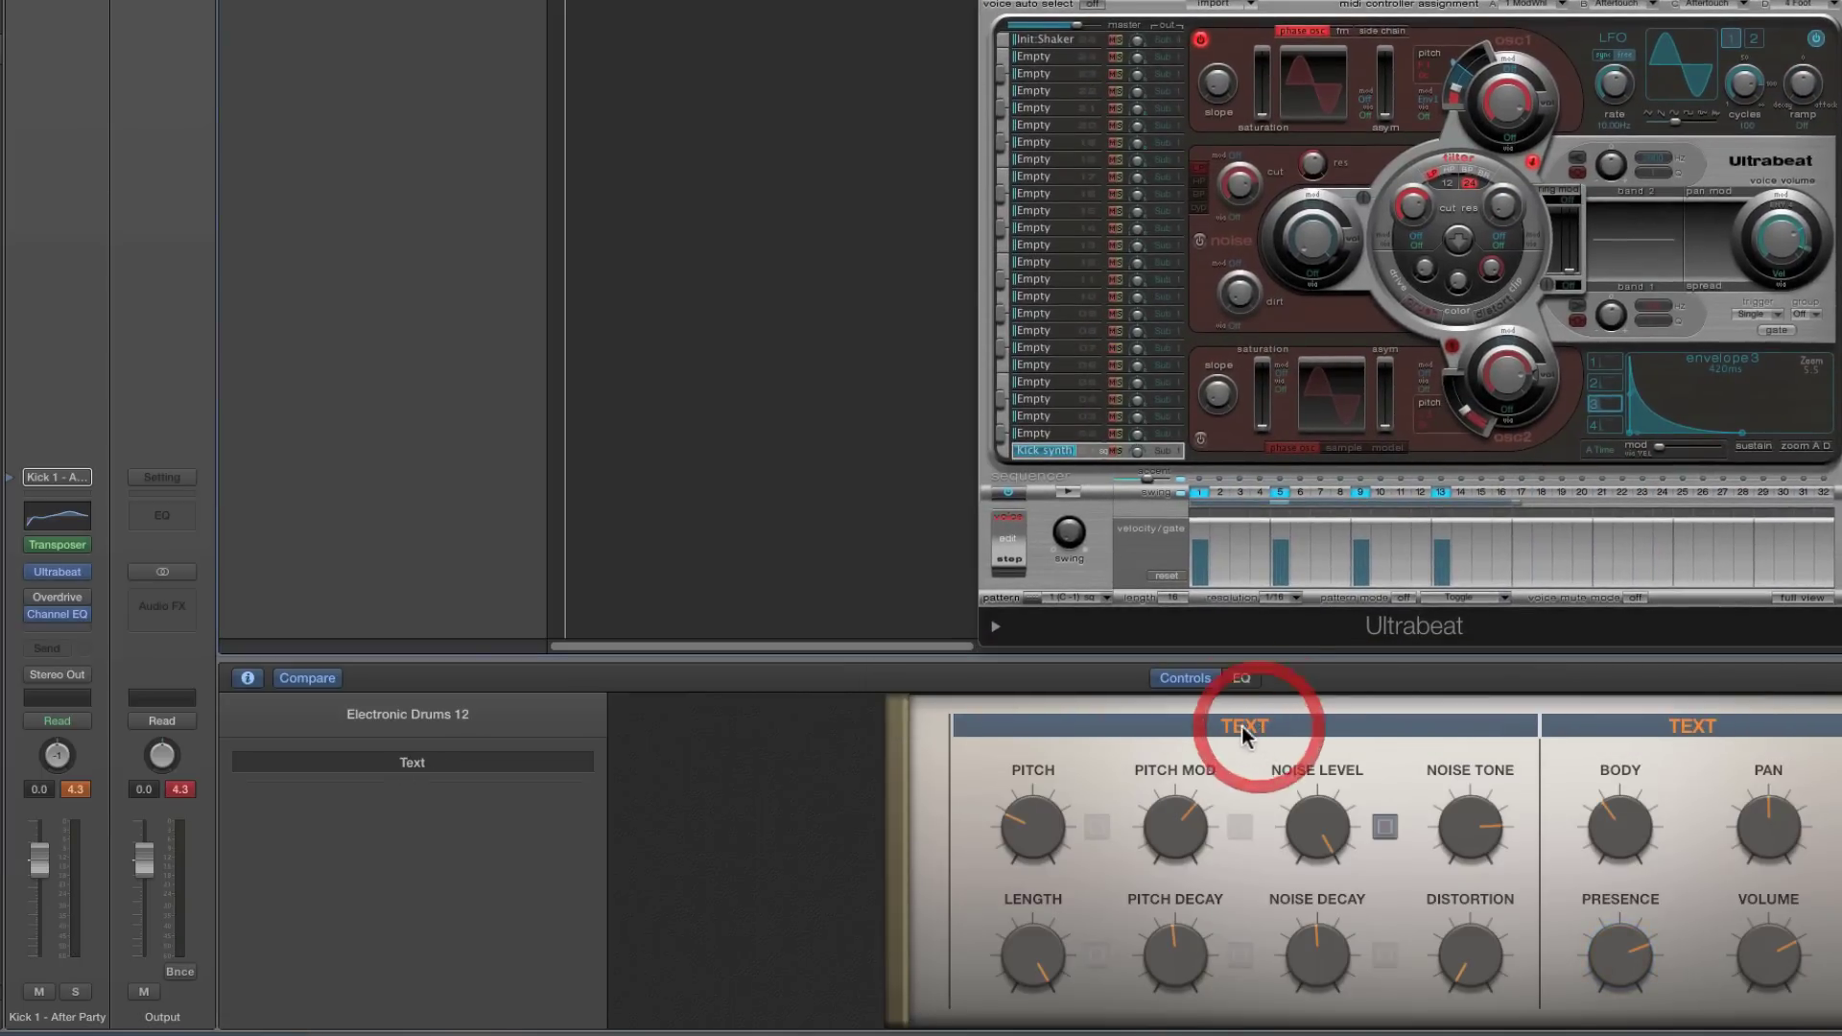
click(1704, 733)
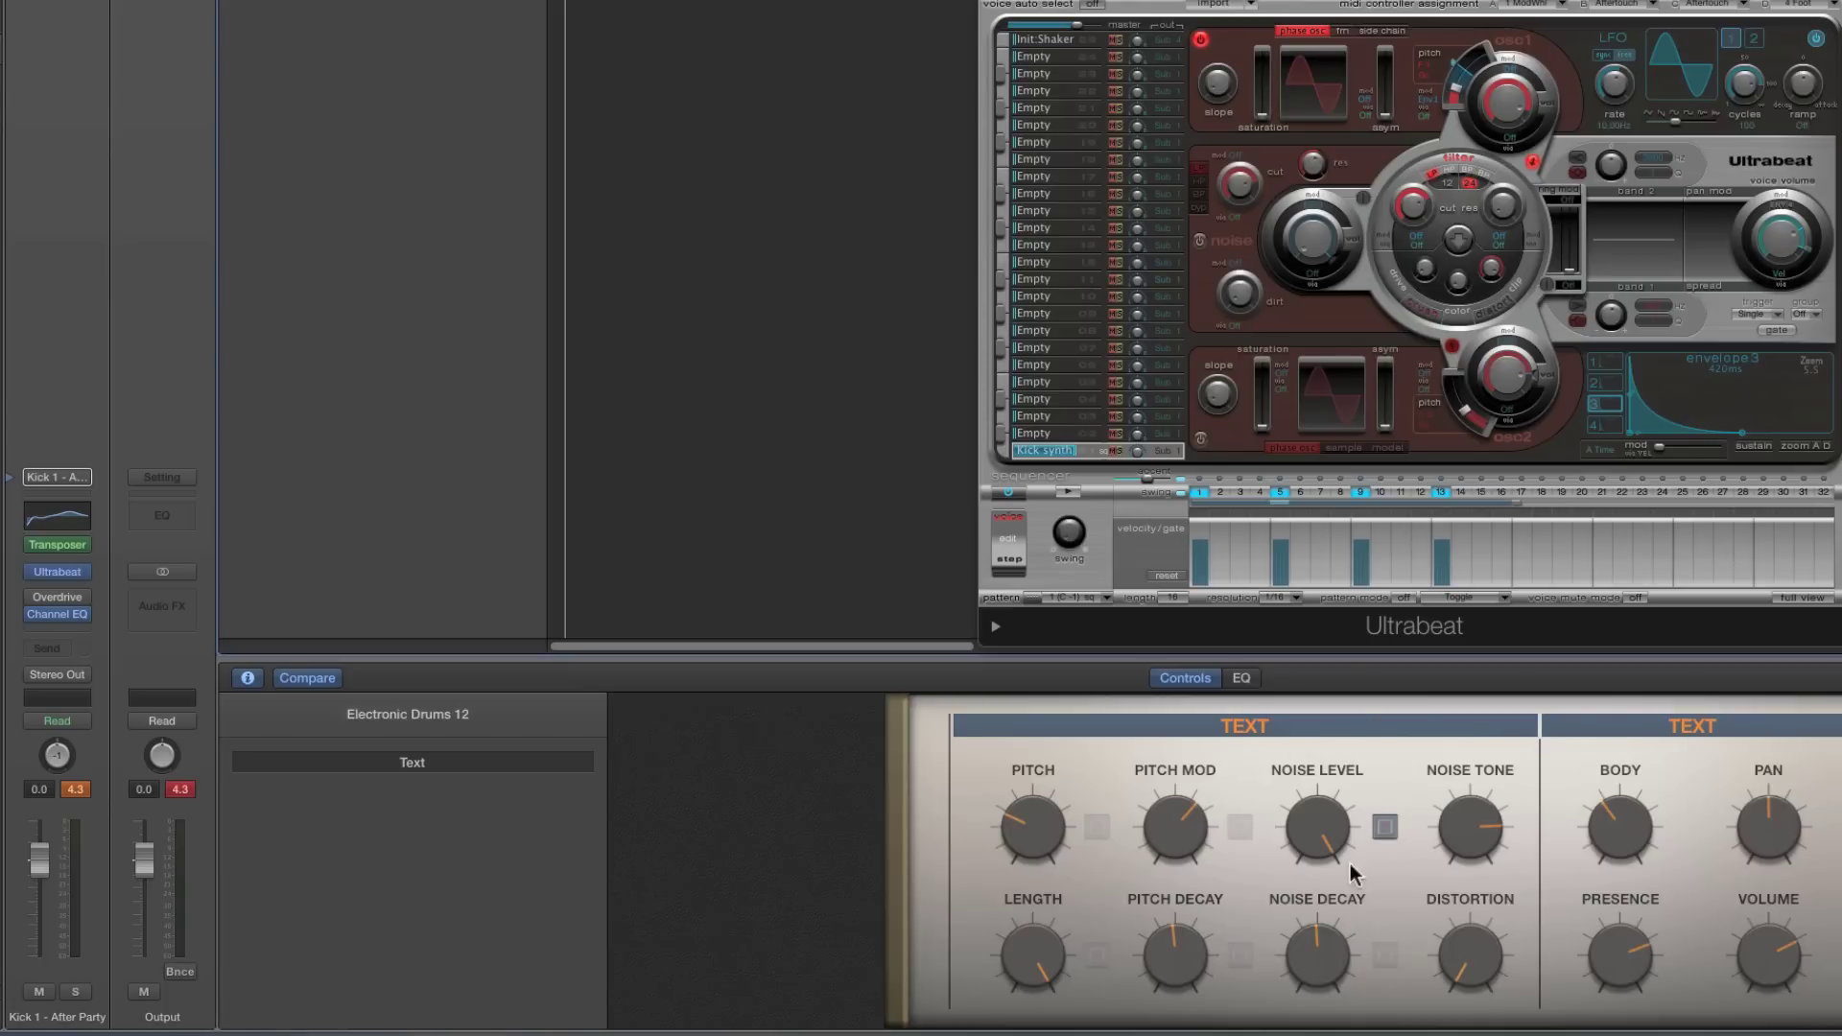
click(249, 678)
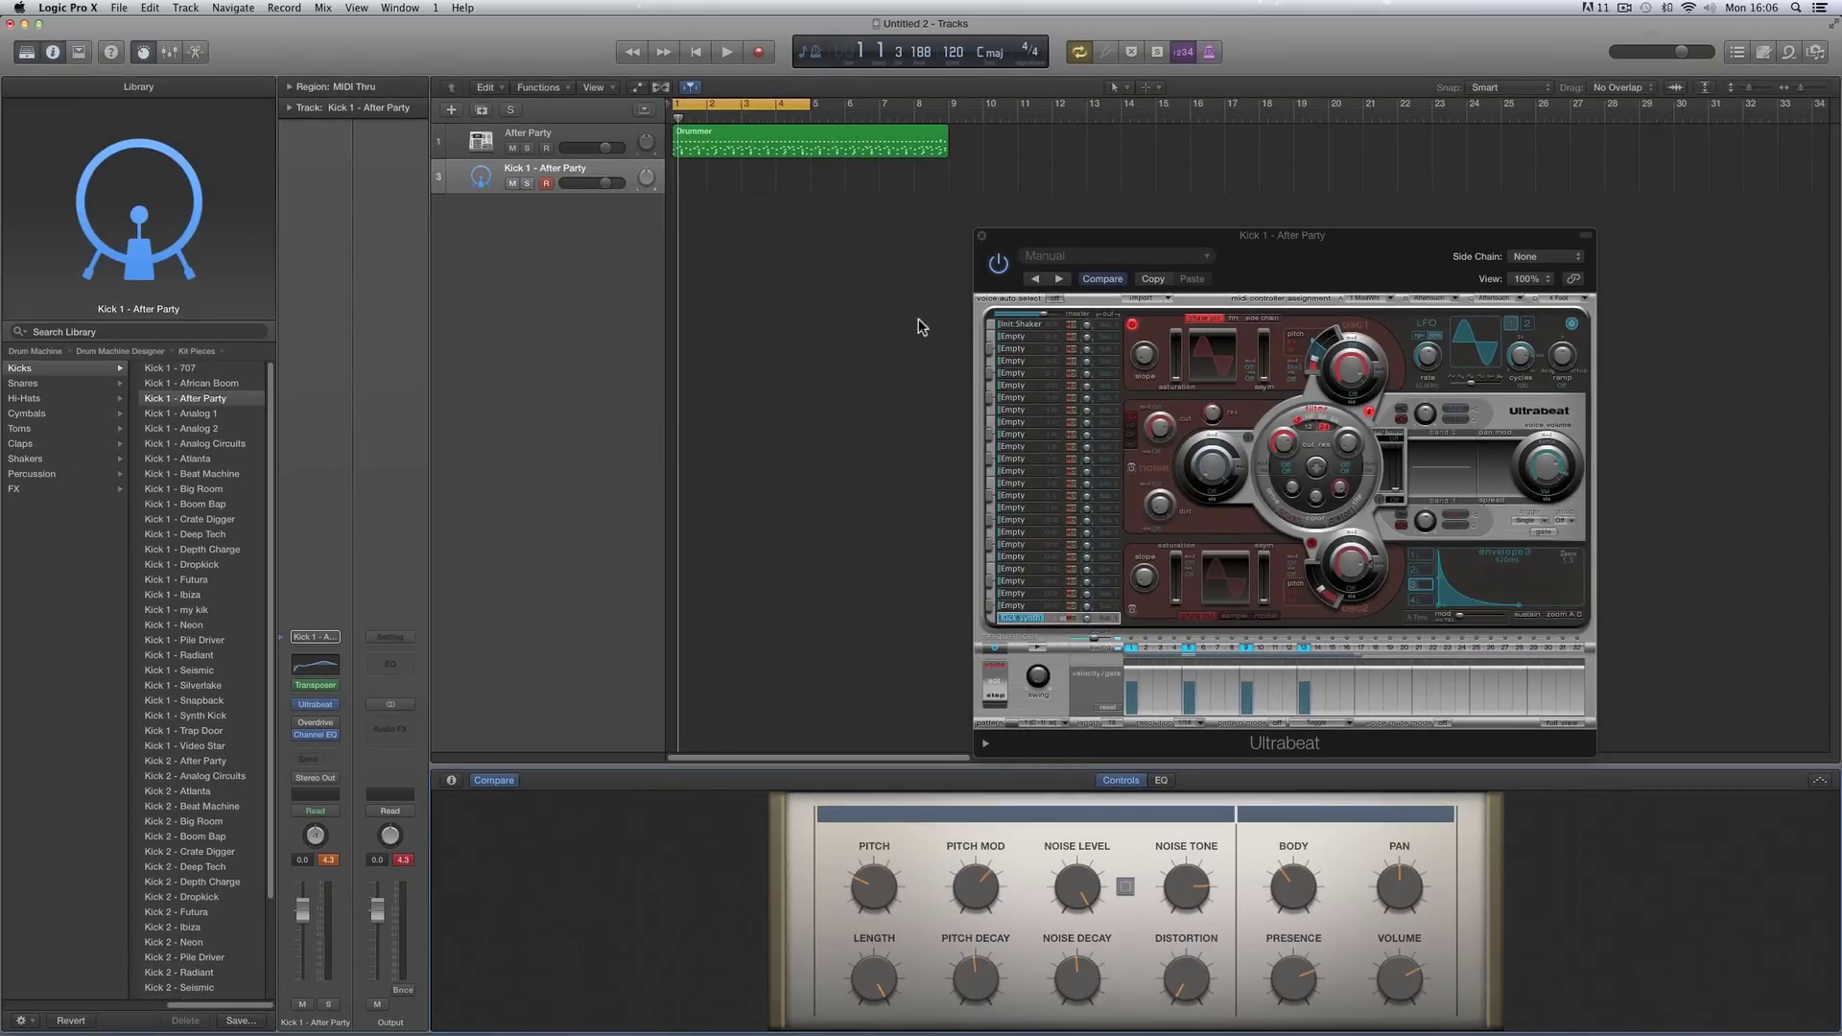
click(981, 235)
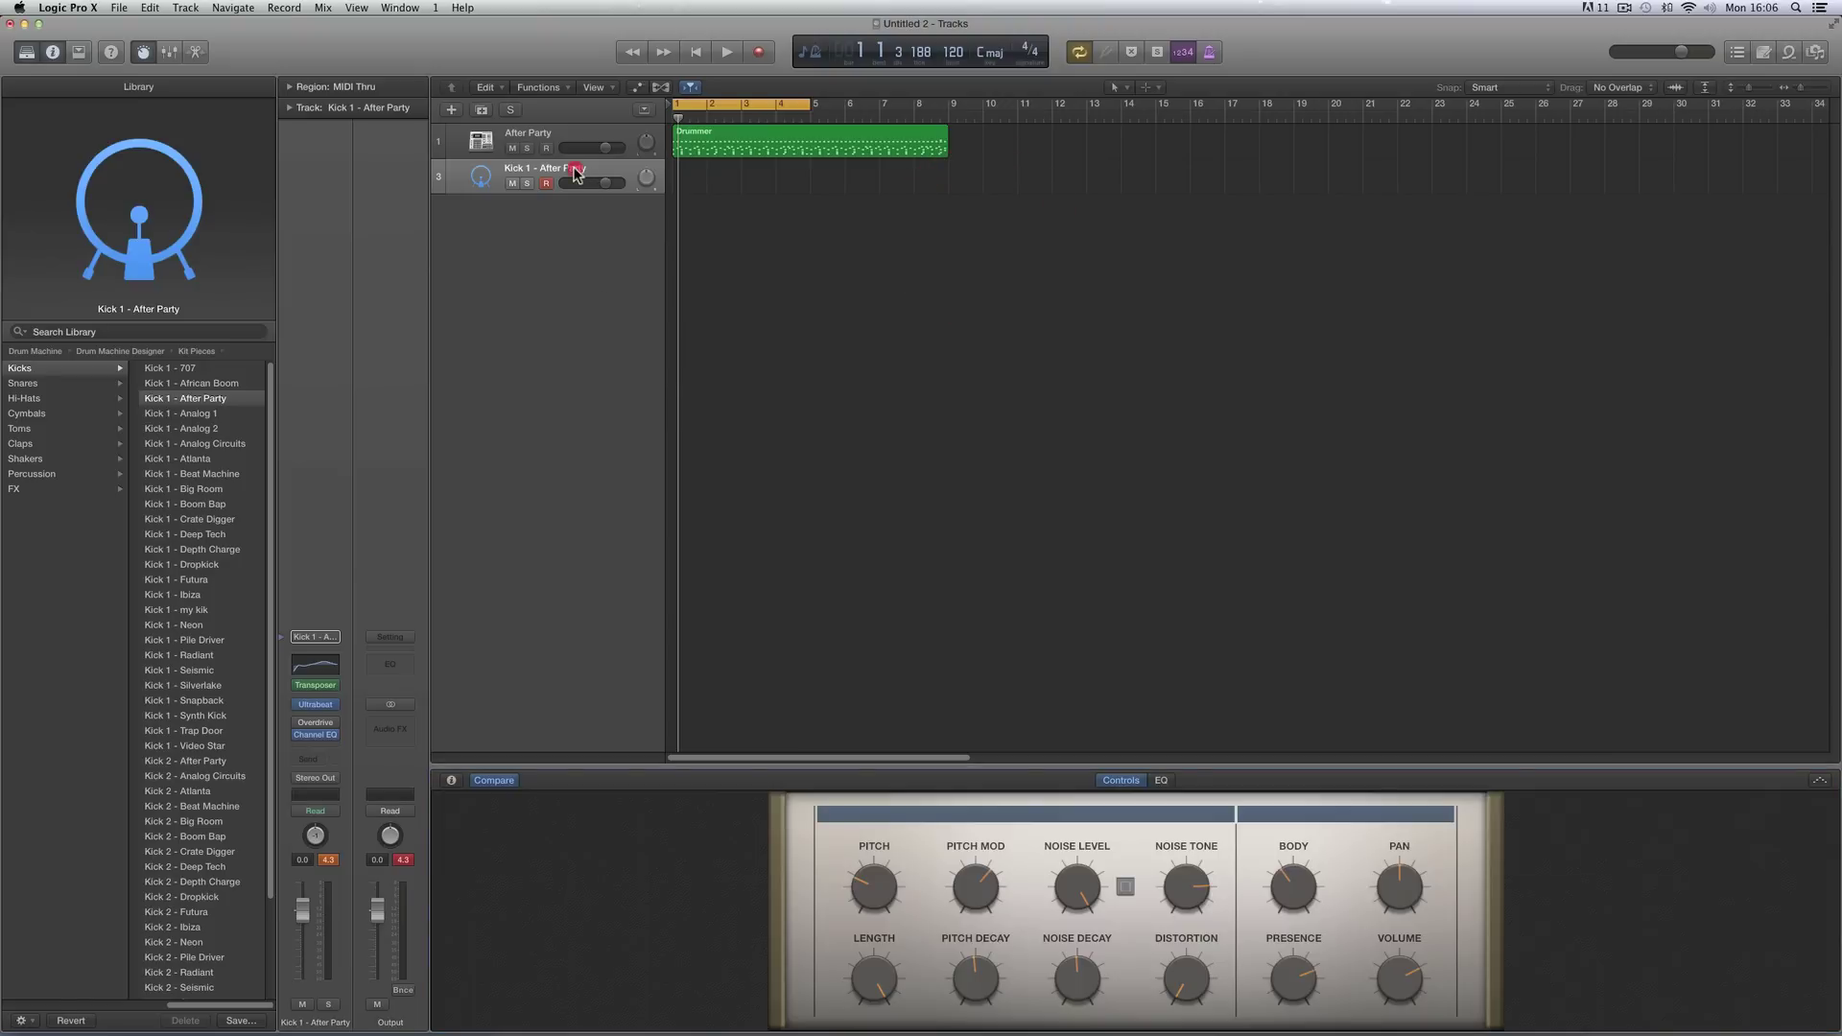
Save the kick patch as "Kick 1 - Synth Noise" in the 01 Kicks folder of z01 Kit Pieces
click(237, 1020)
drag(796, 134, 892, 405)
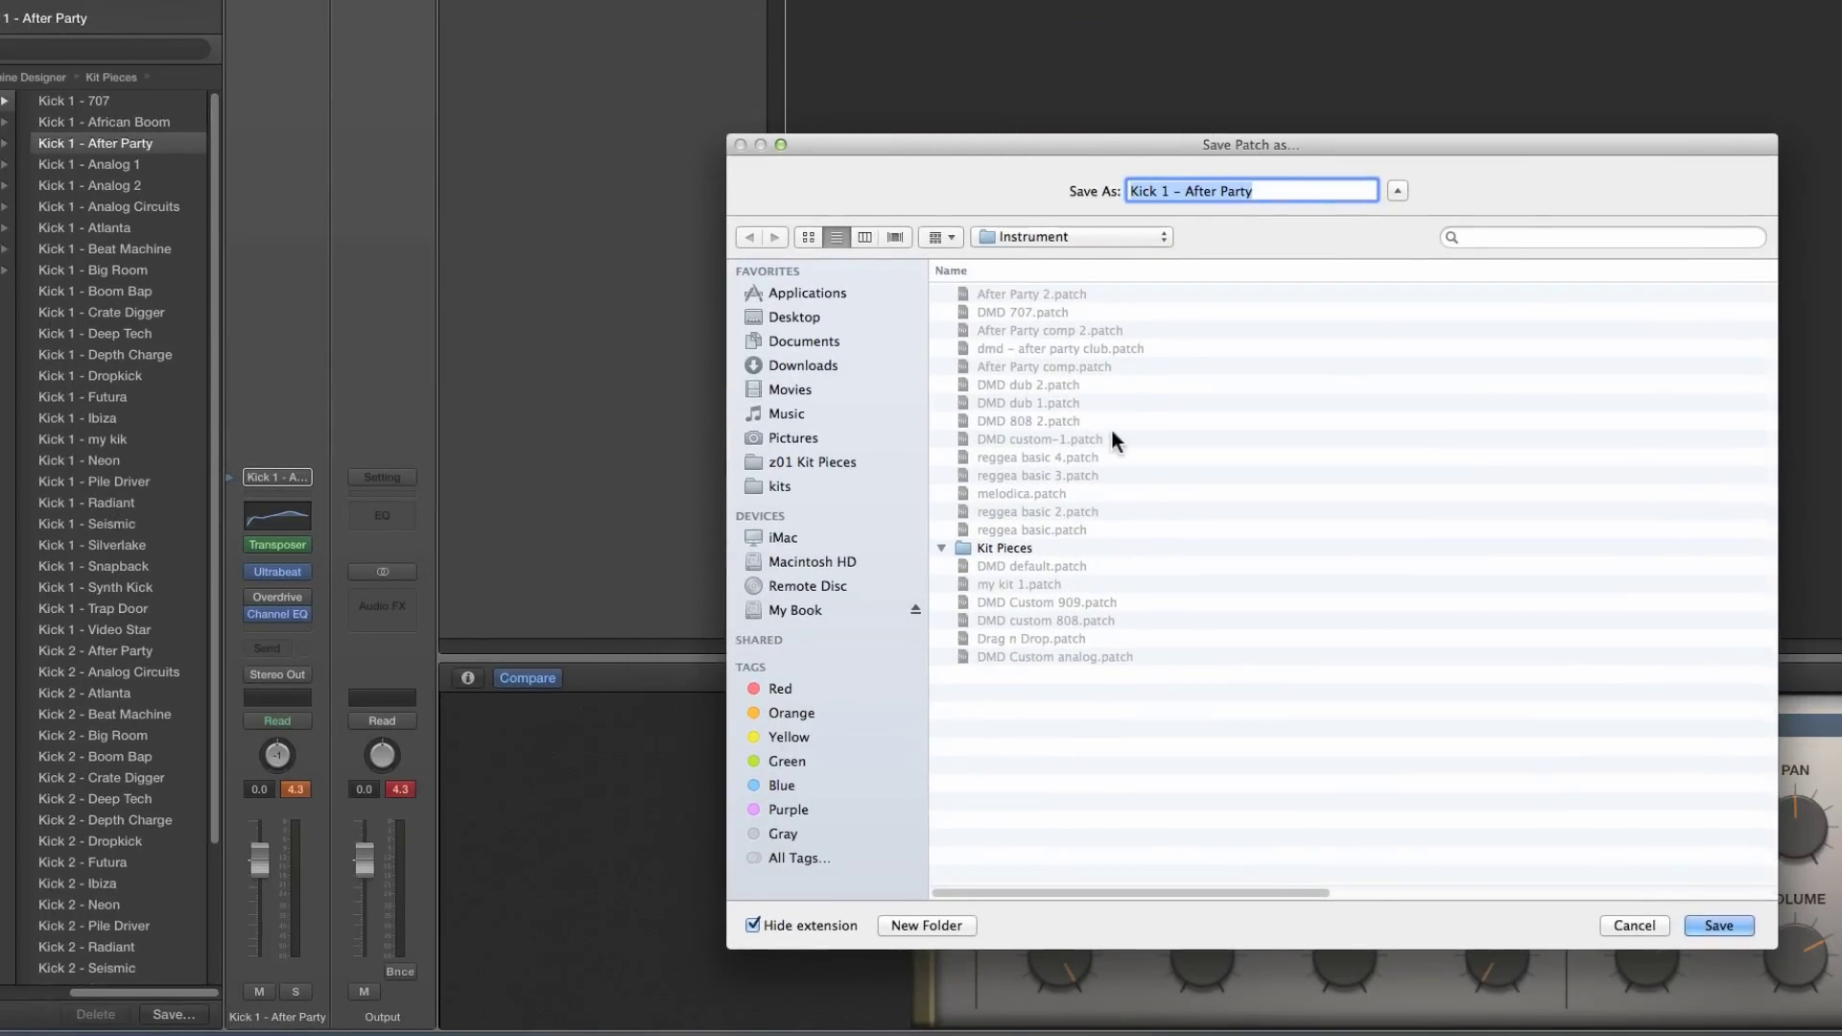
click(827, 463)
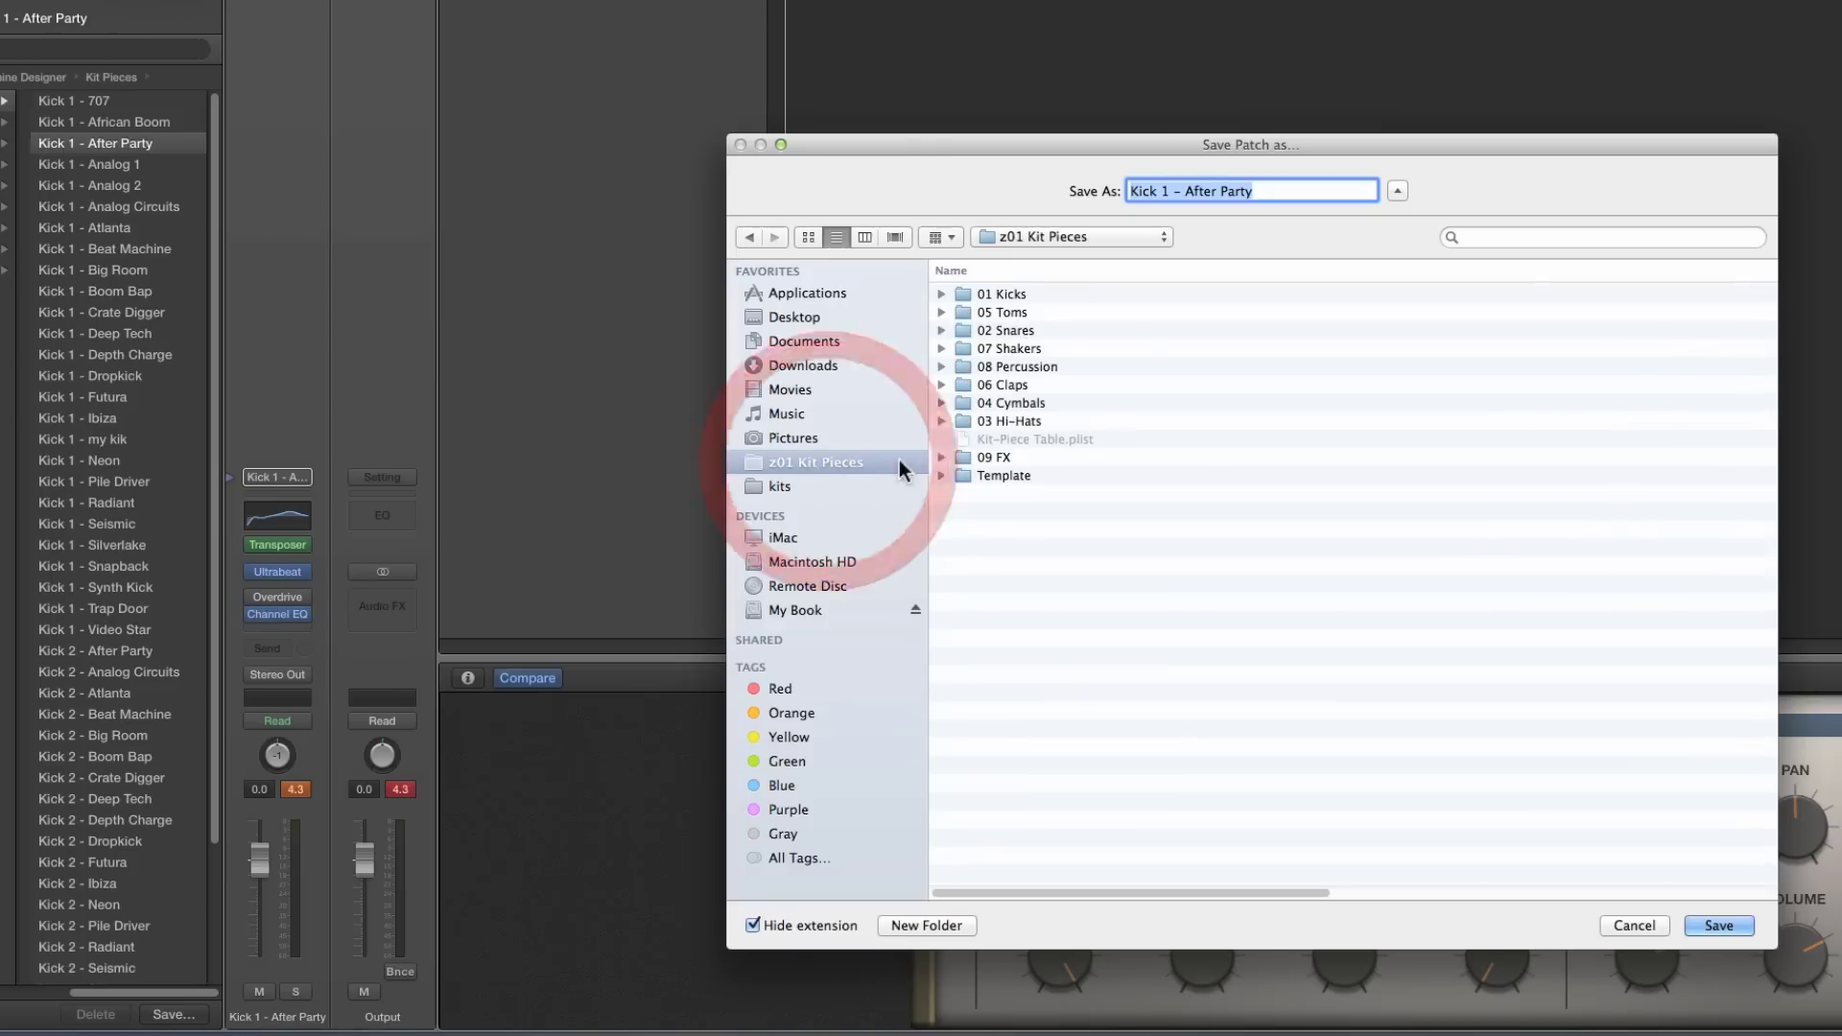
double_click(969, 296)
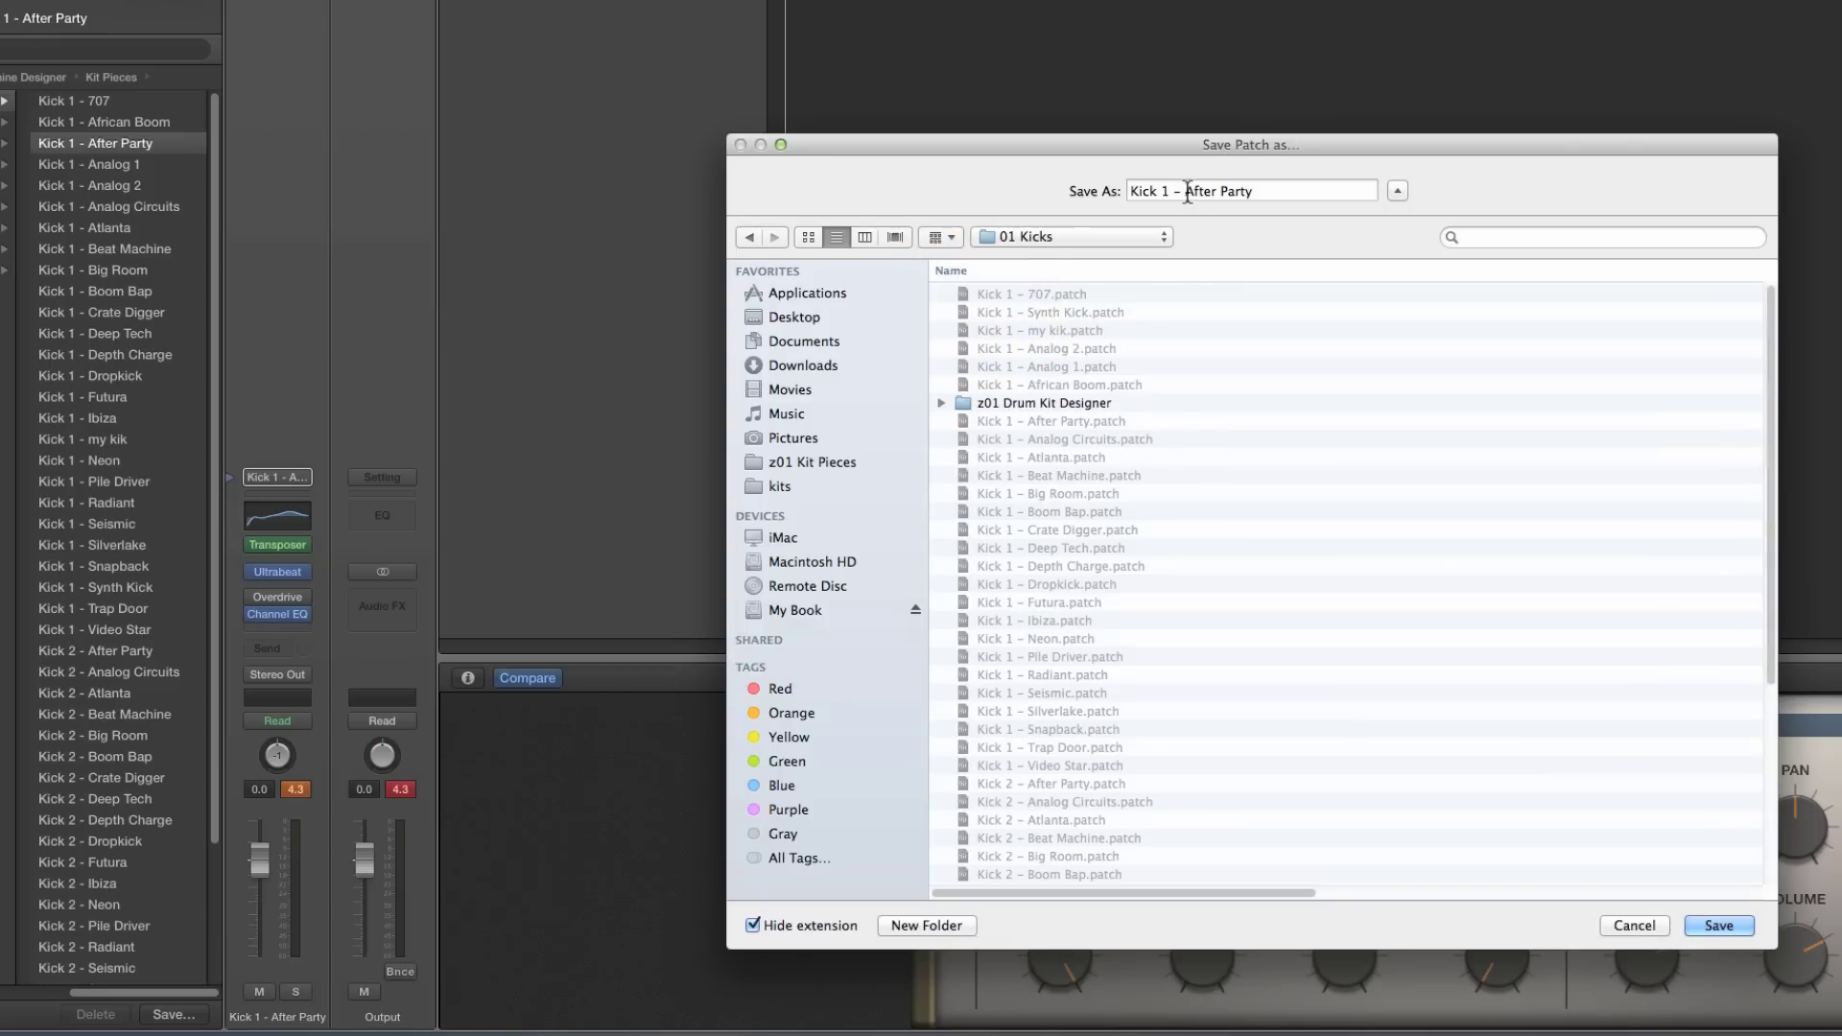
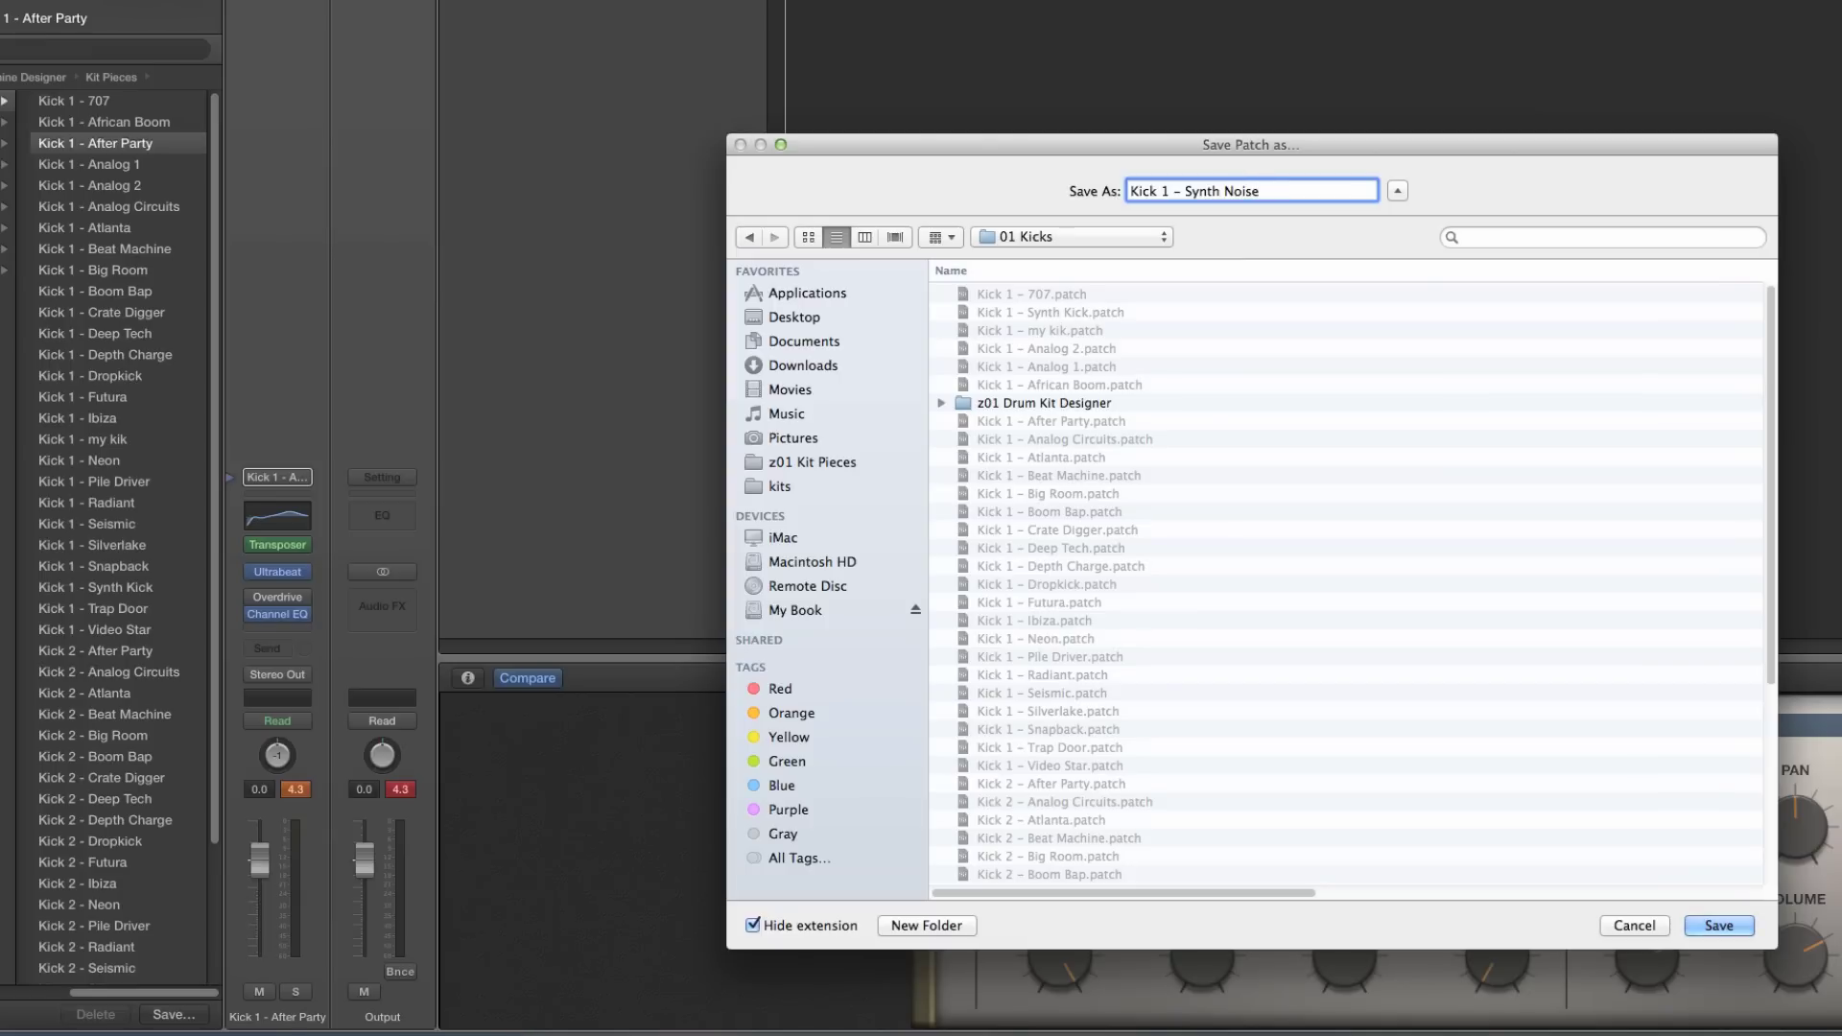
click(1713, 921)
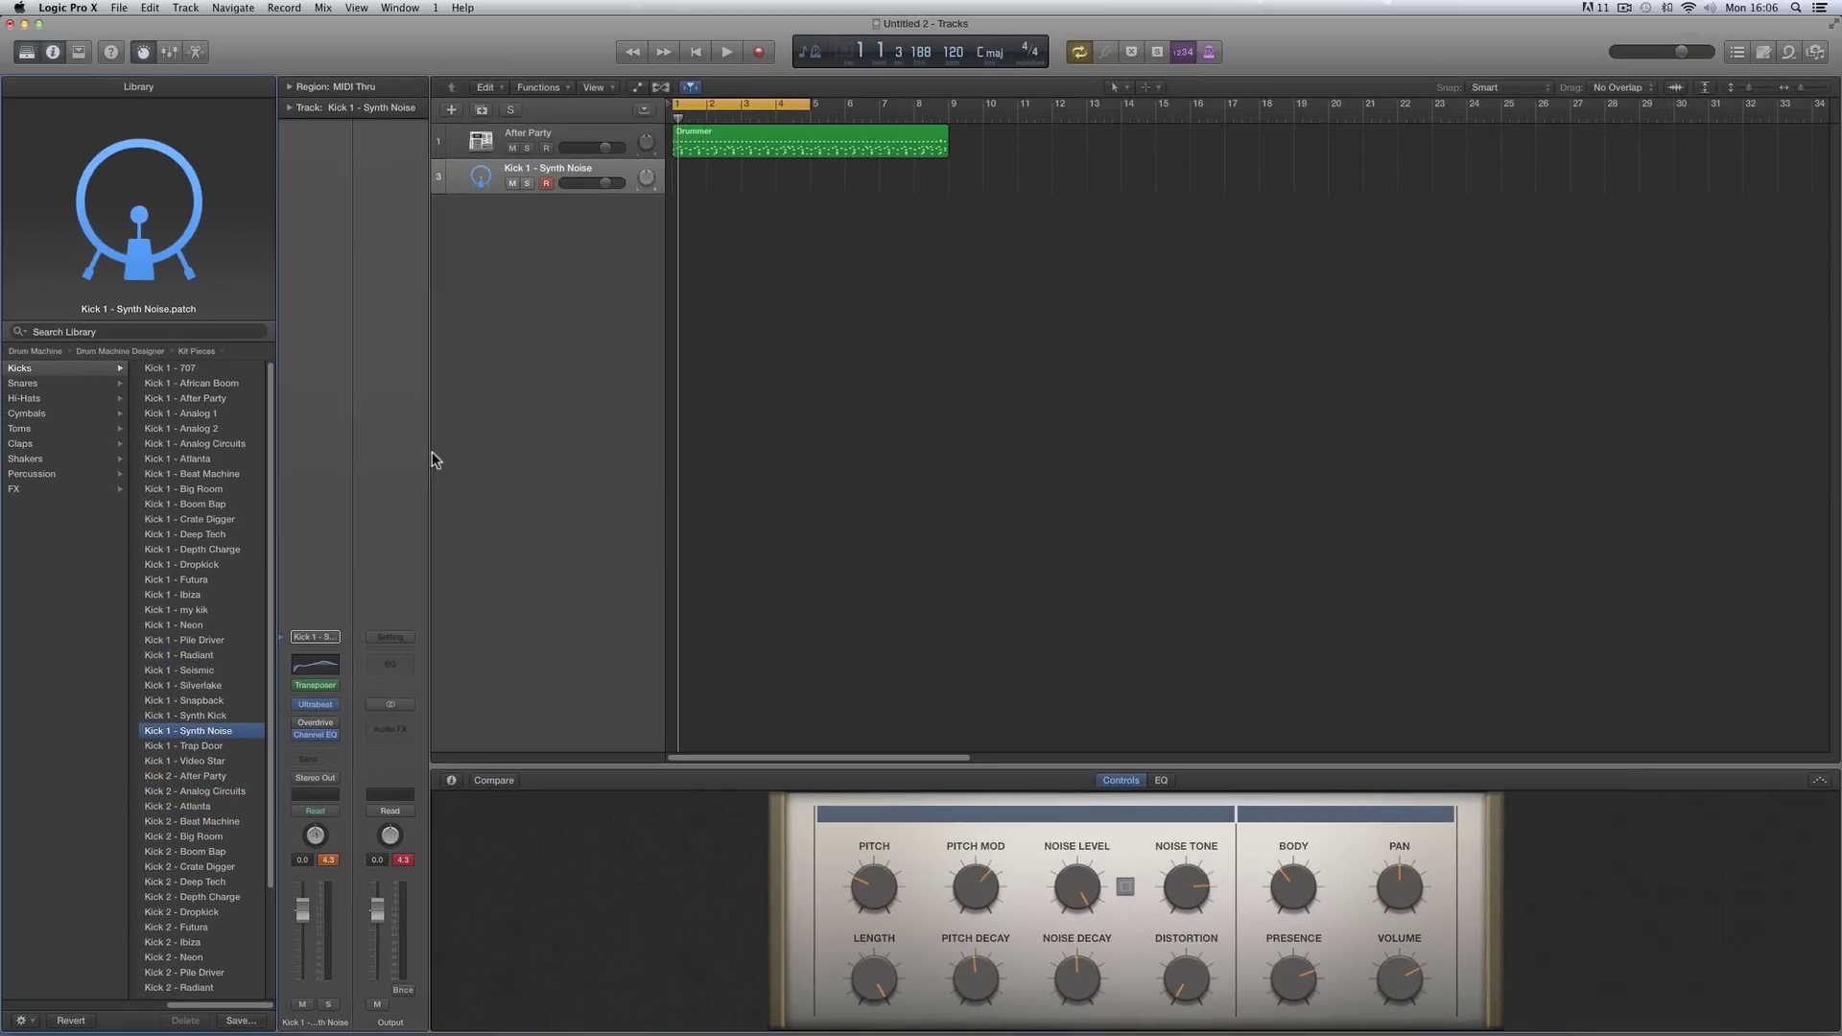
Hide the Smart Controls and turn off the Ultrabeat step sequencer on the Kick 1 - Synth Noise track
click(146, 49)
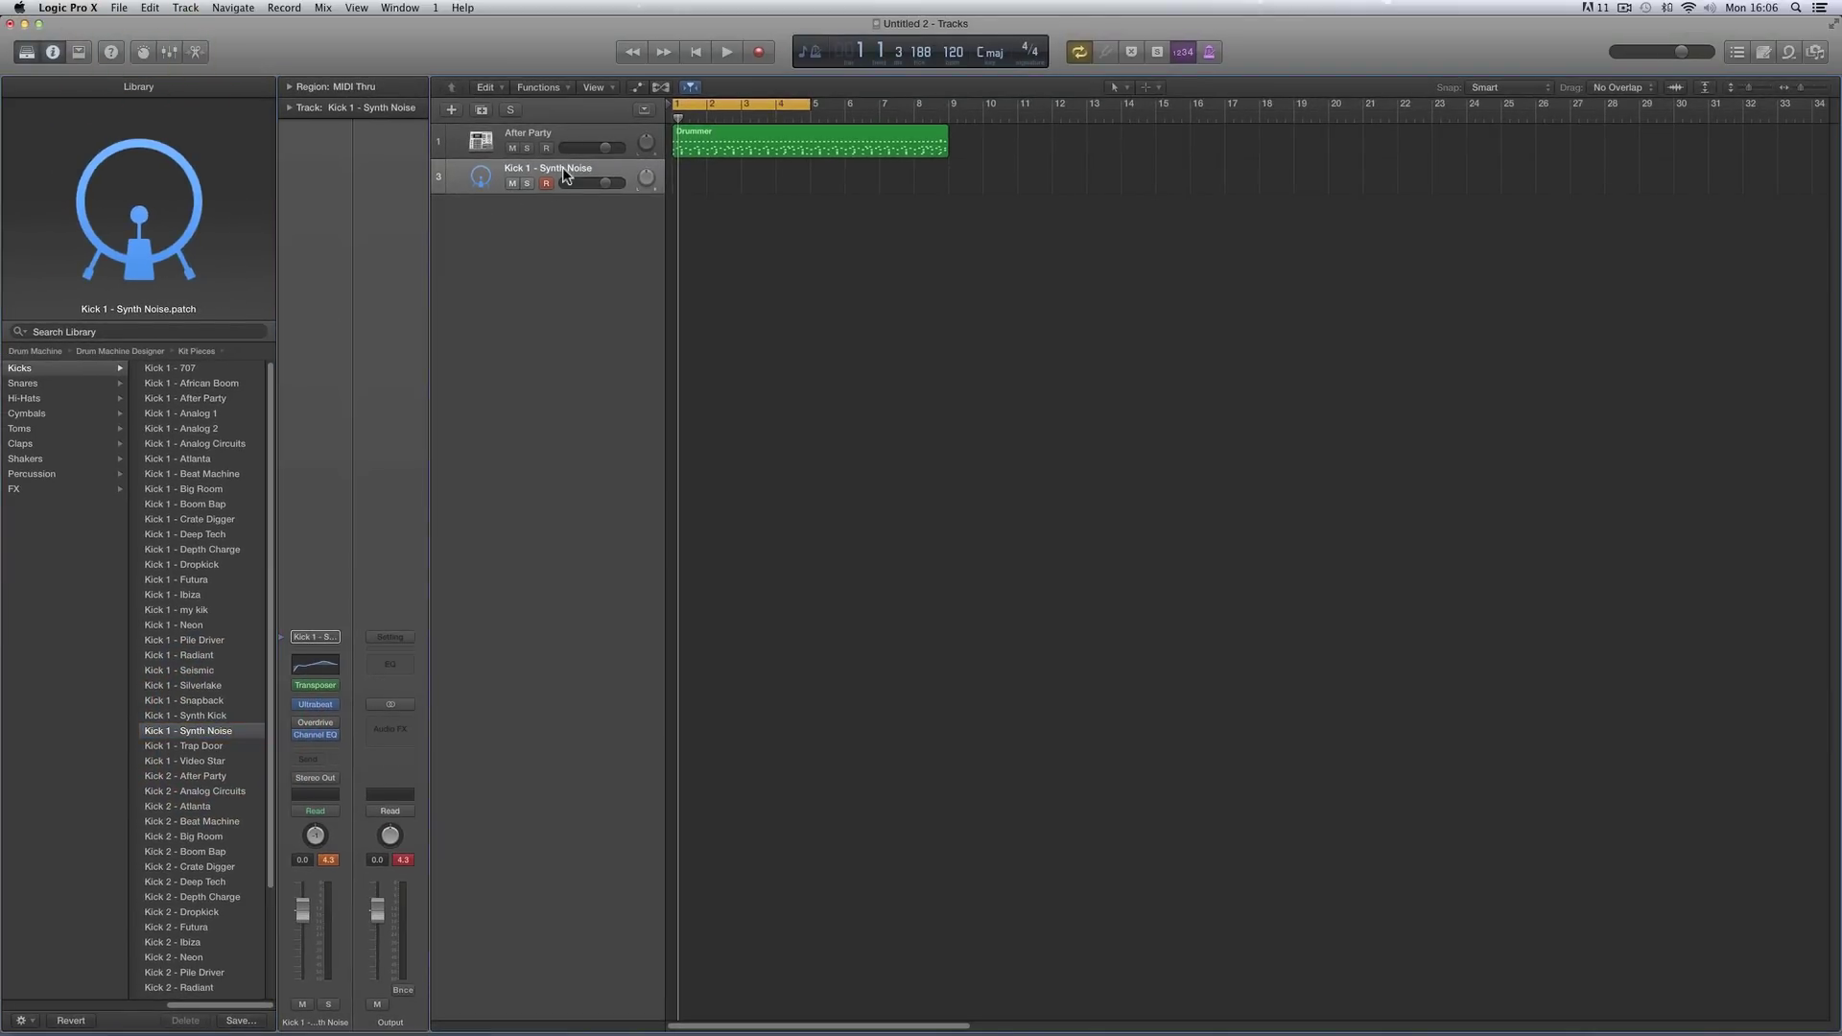
click(315, 706)
click(994, 650)
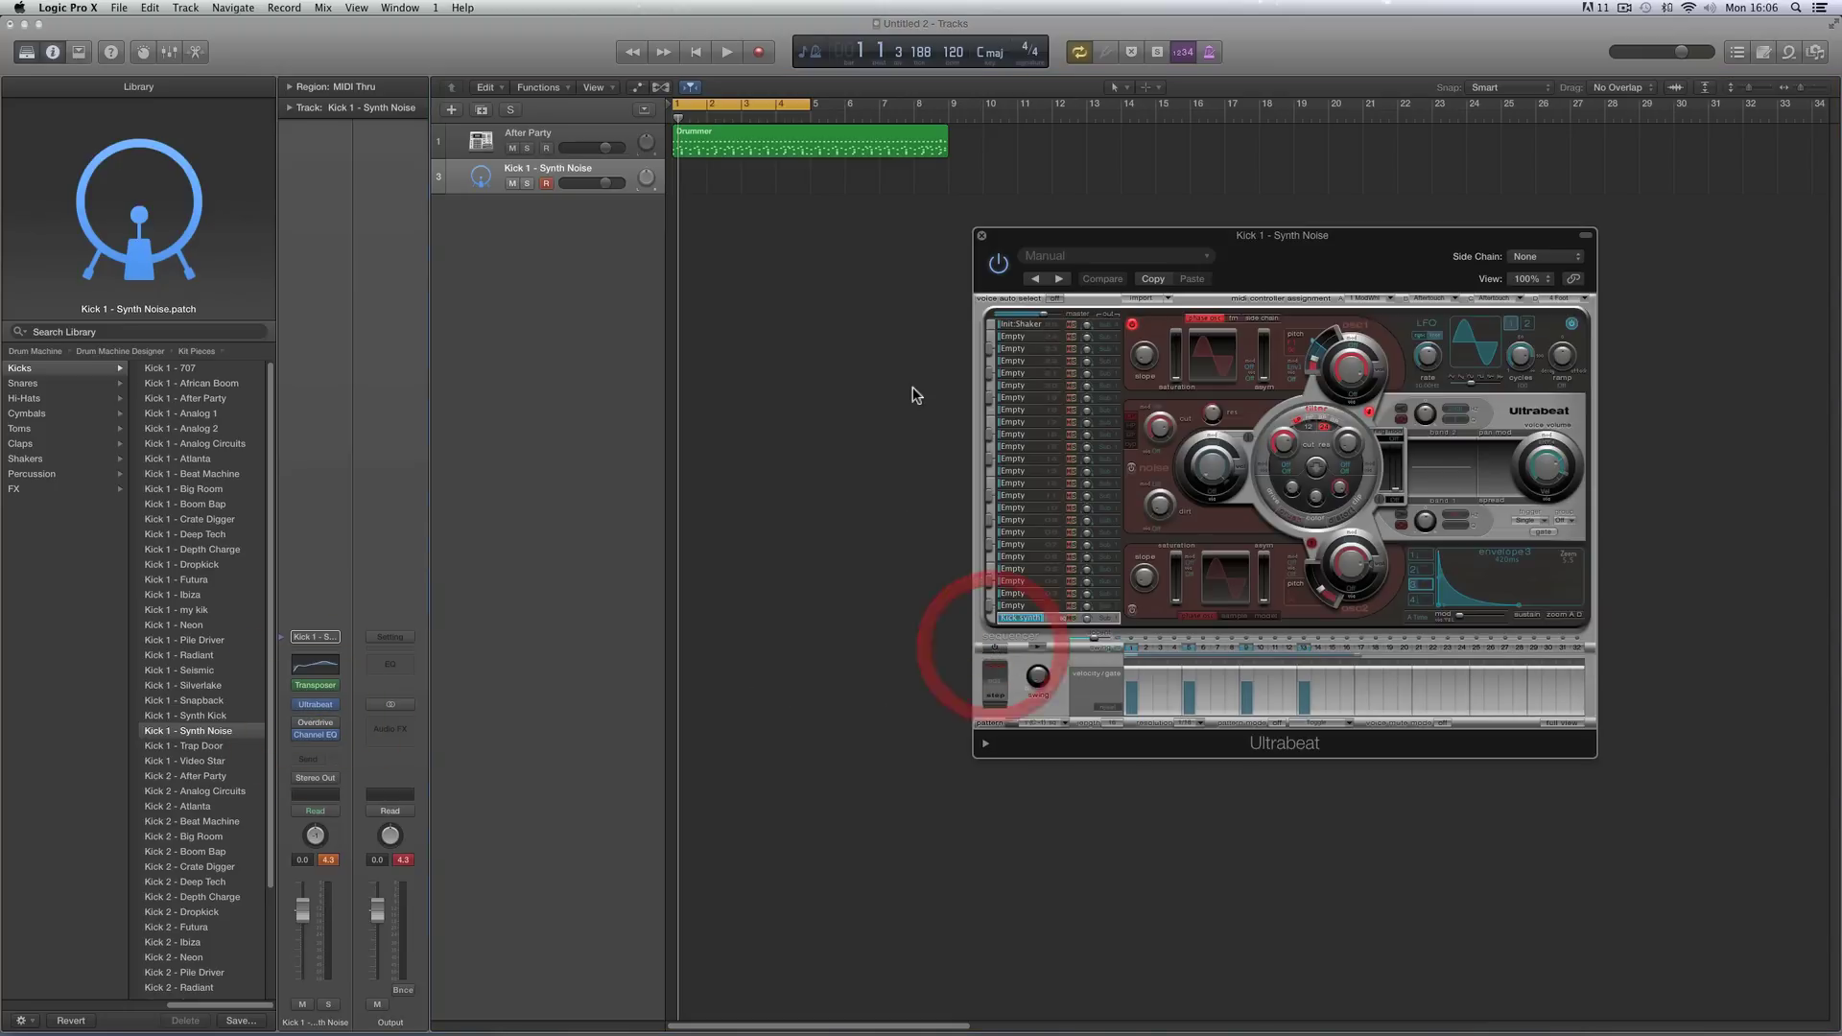
key(super+w)
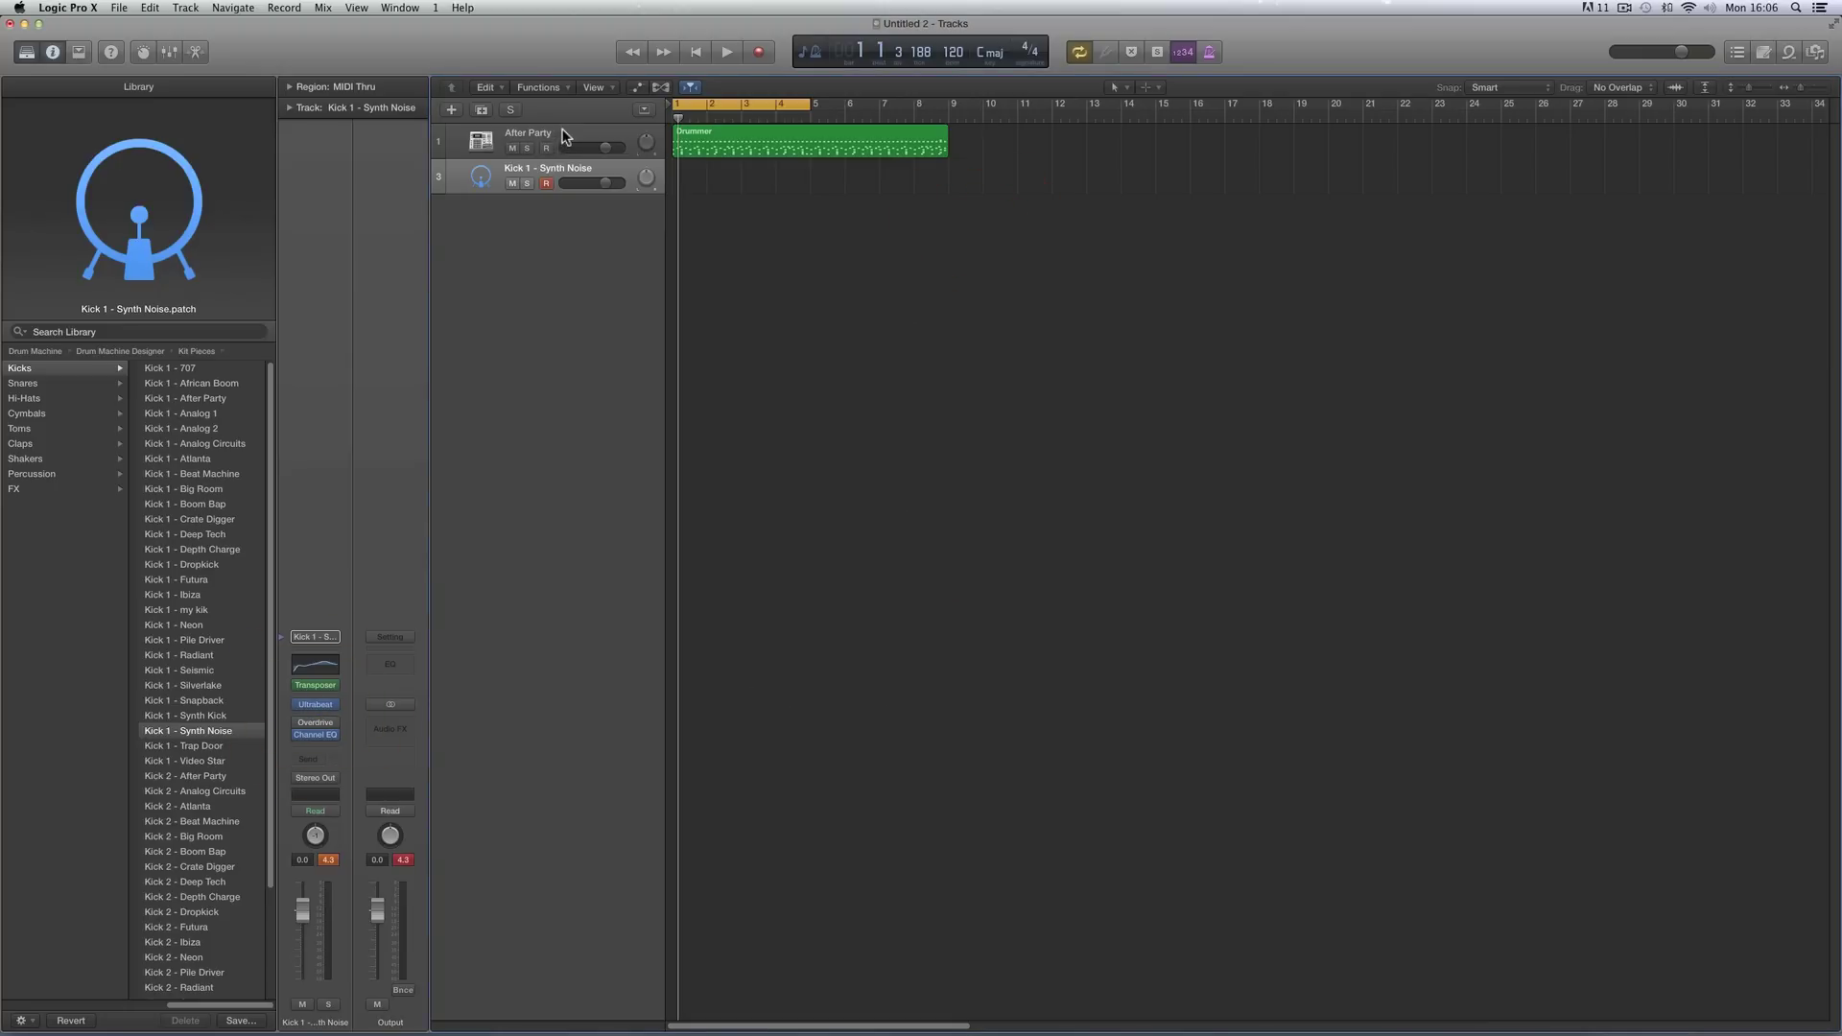
Open Drum Machine Designer on the After Party track and select its Kick 1 kit piece
click(552, 144)
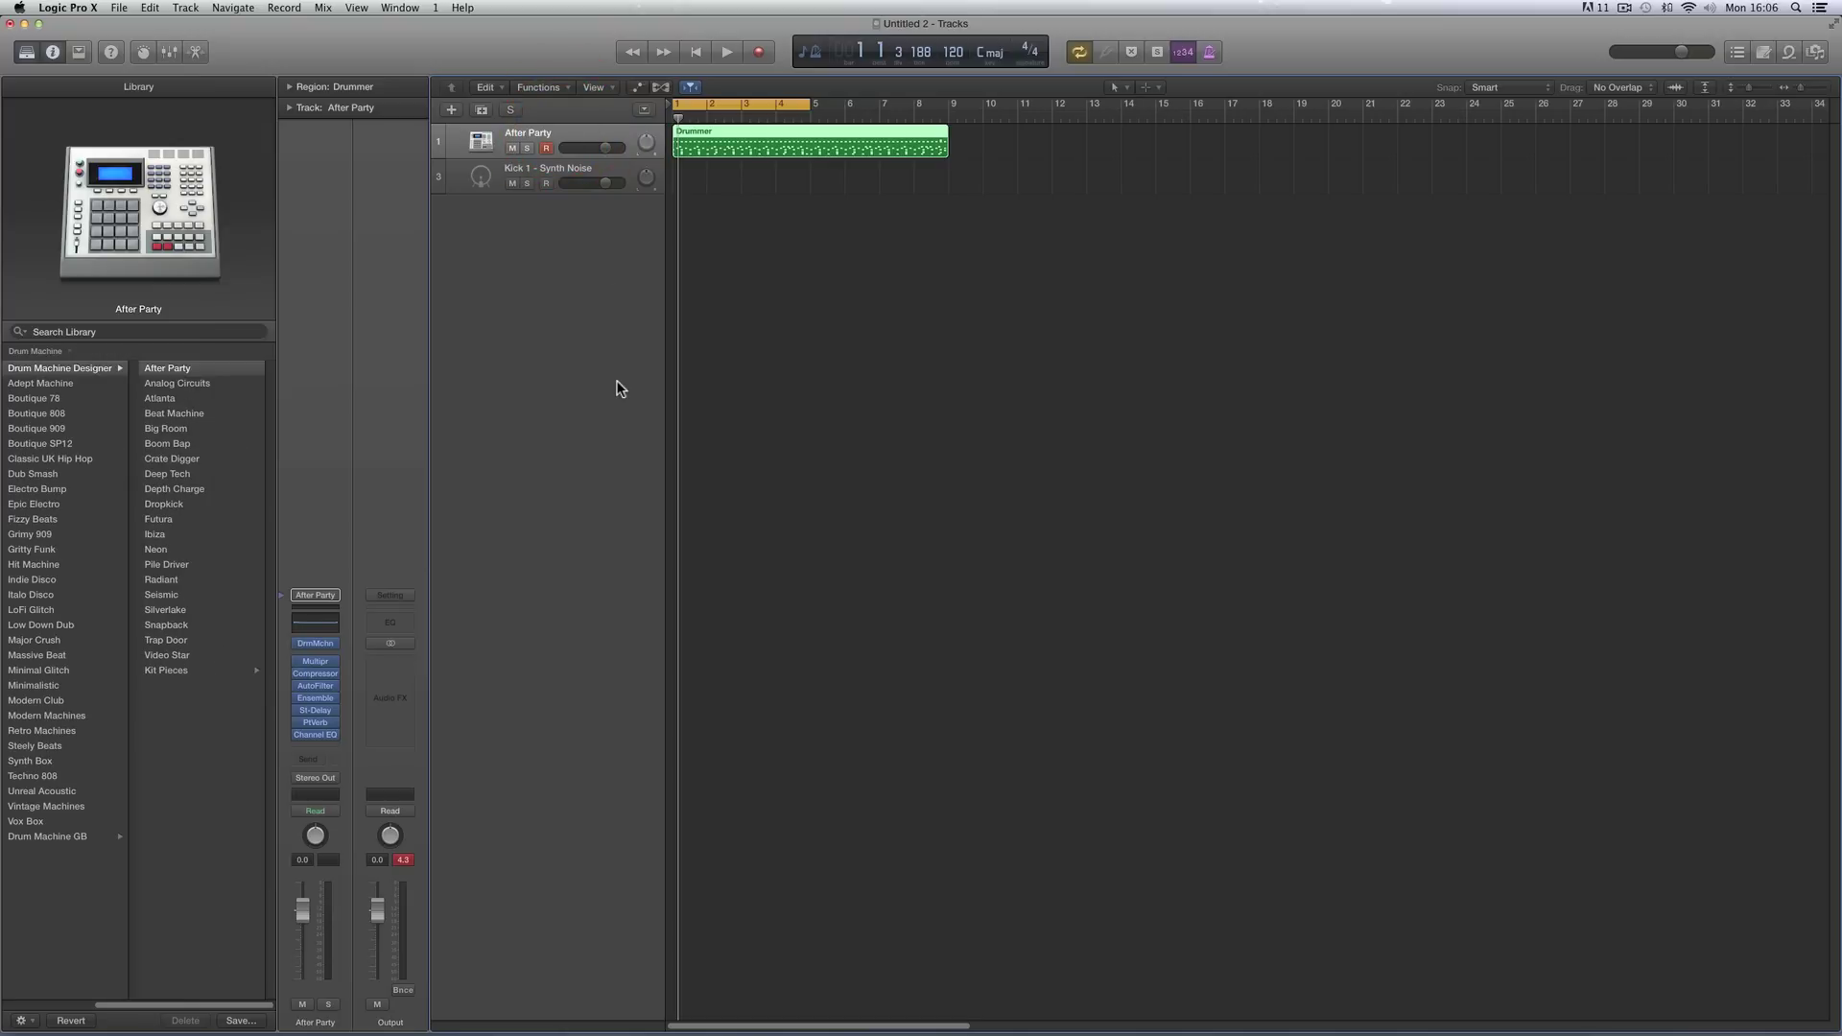
click(316, 643)
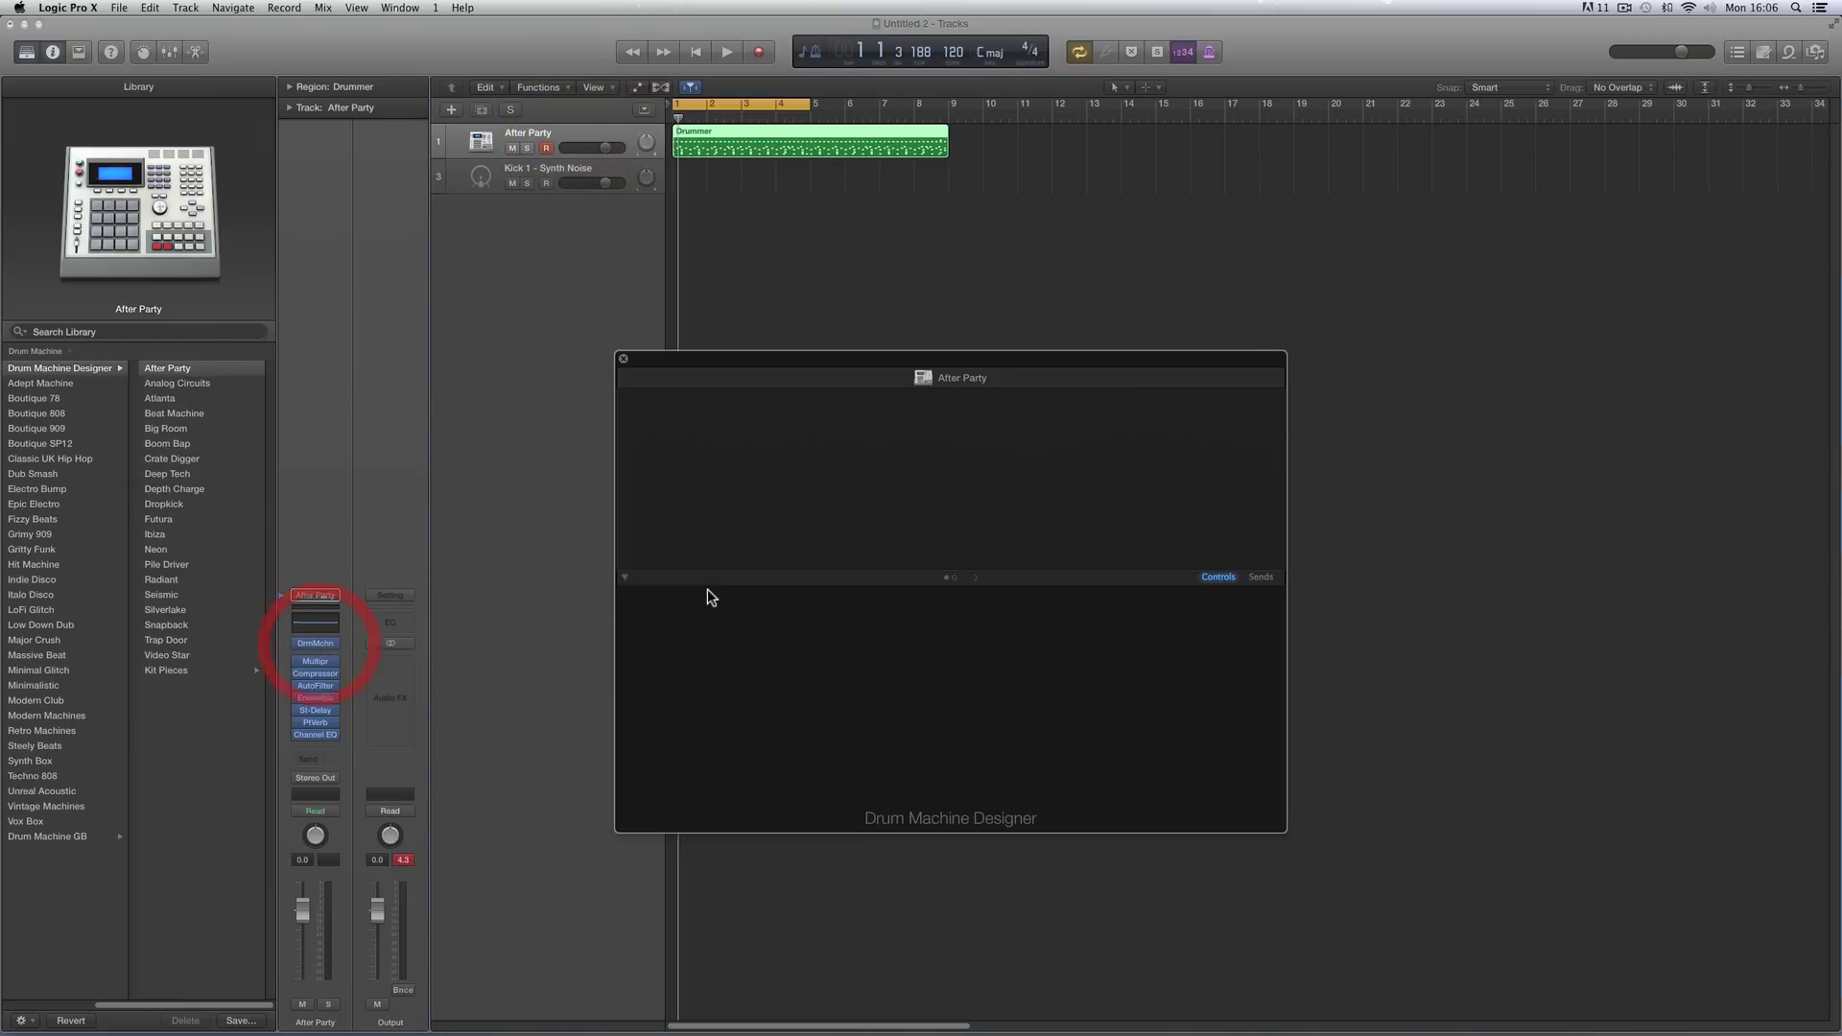
drag(775, 363, 753, 382)
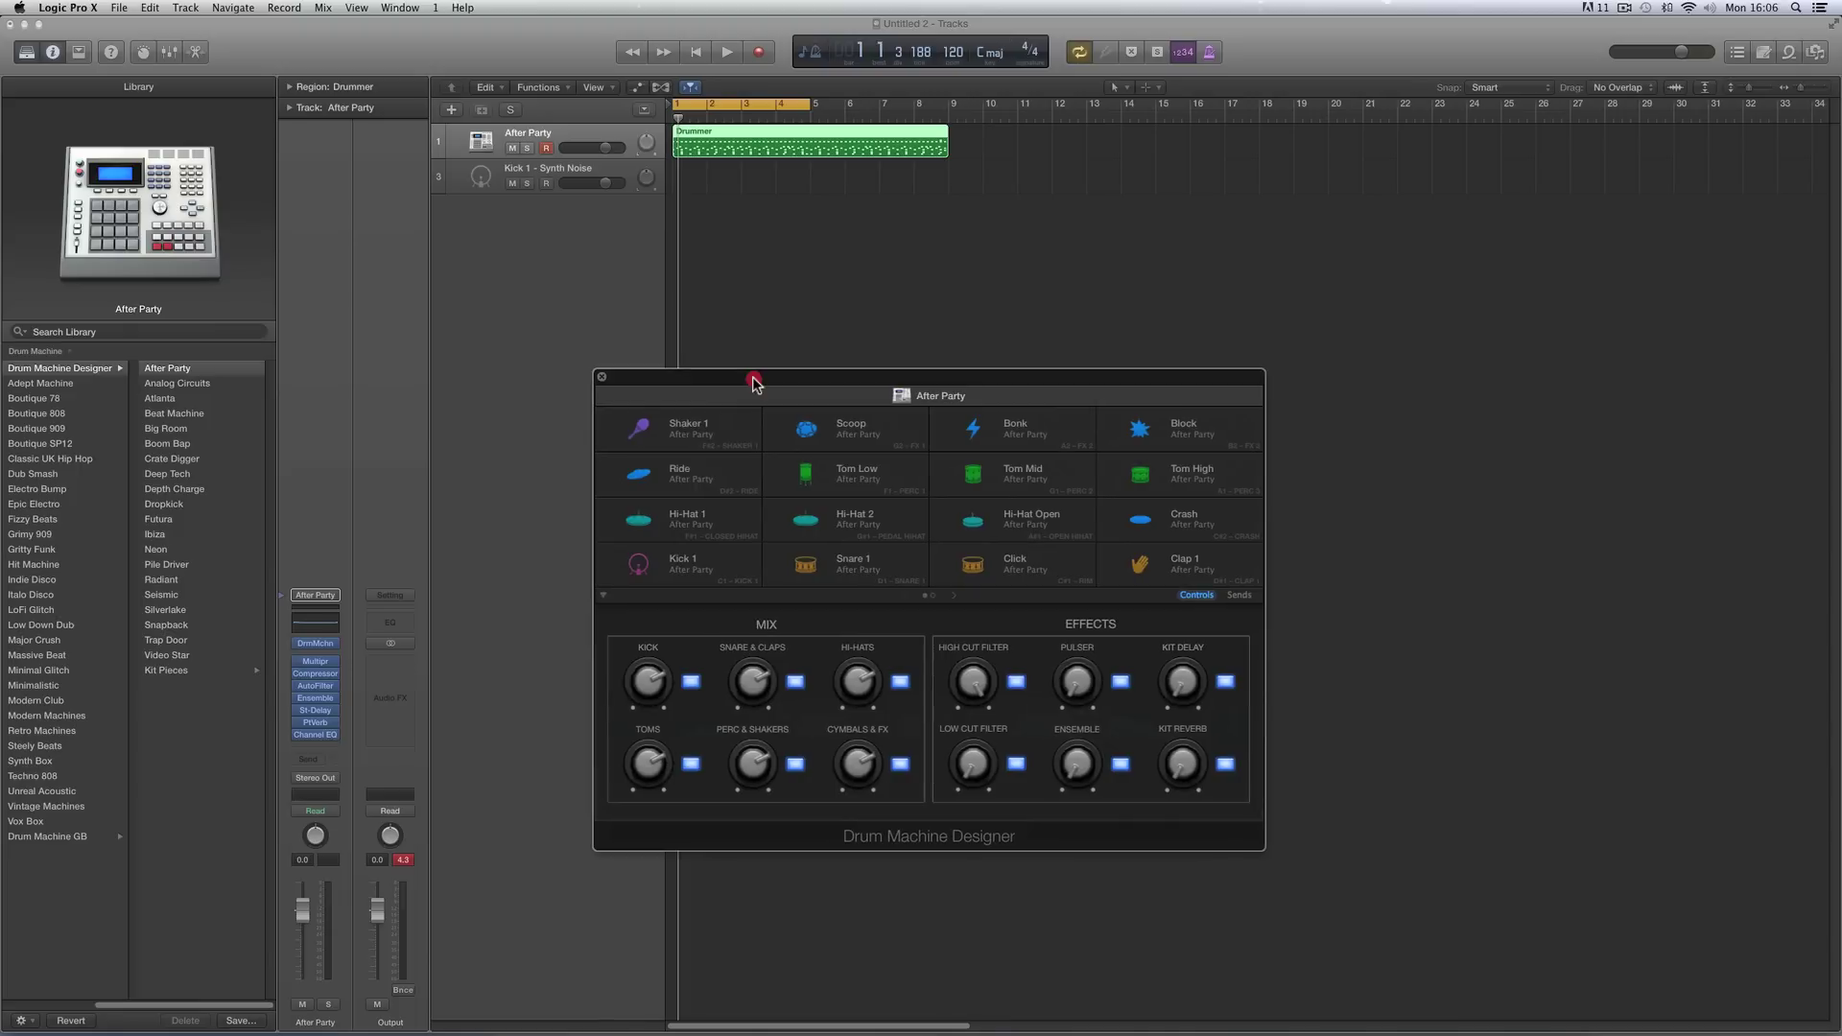
click(639, 560)
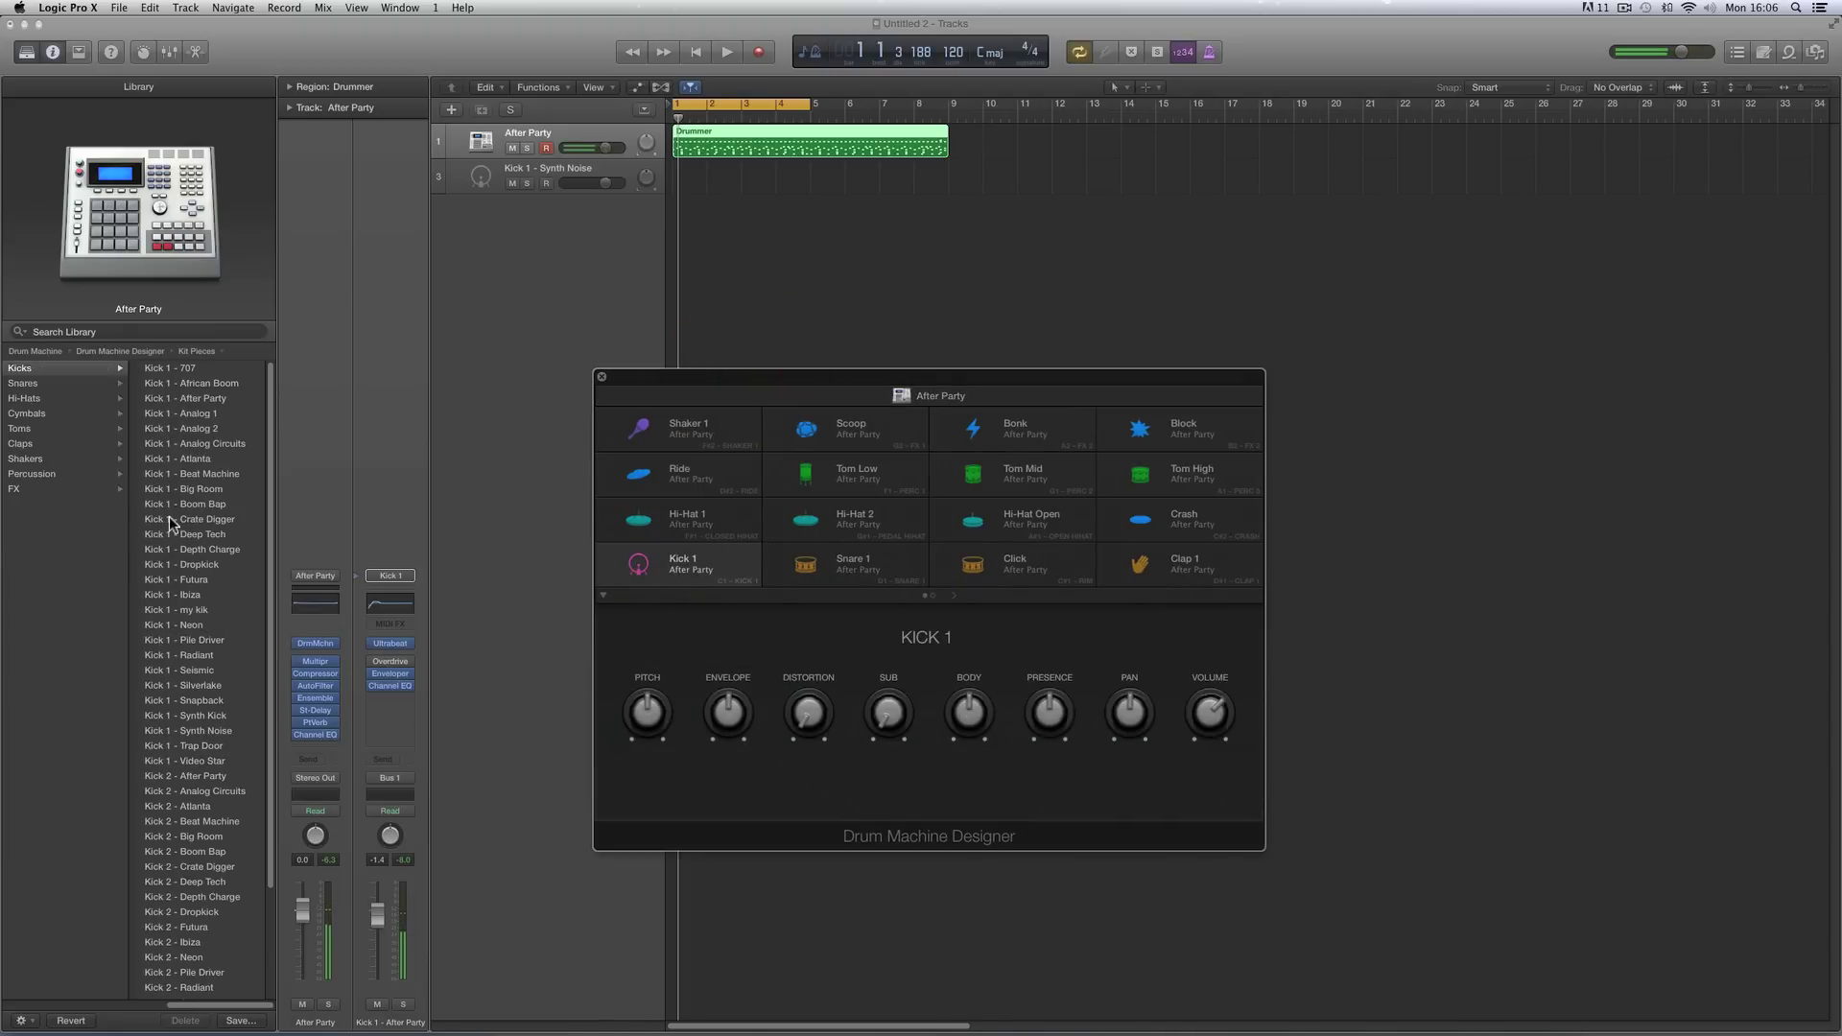
Load the Kick 1 - Synth Noise patch into the kick piece, adjust Body and Volume, and set Presence to -0.5 dB
click(197, 731)
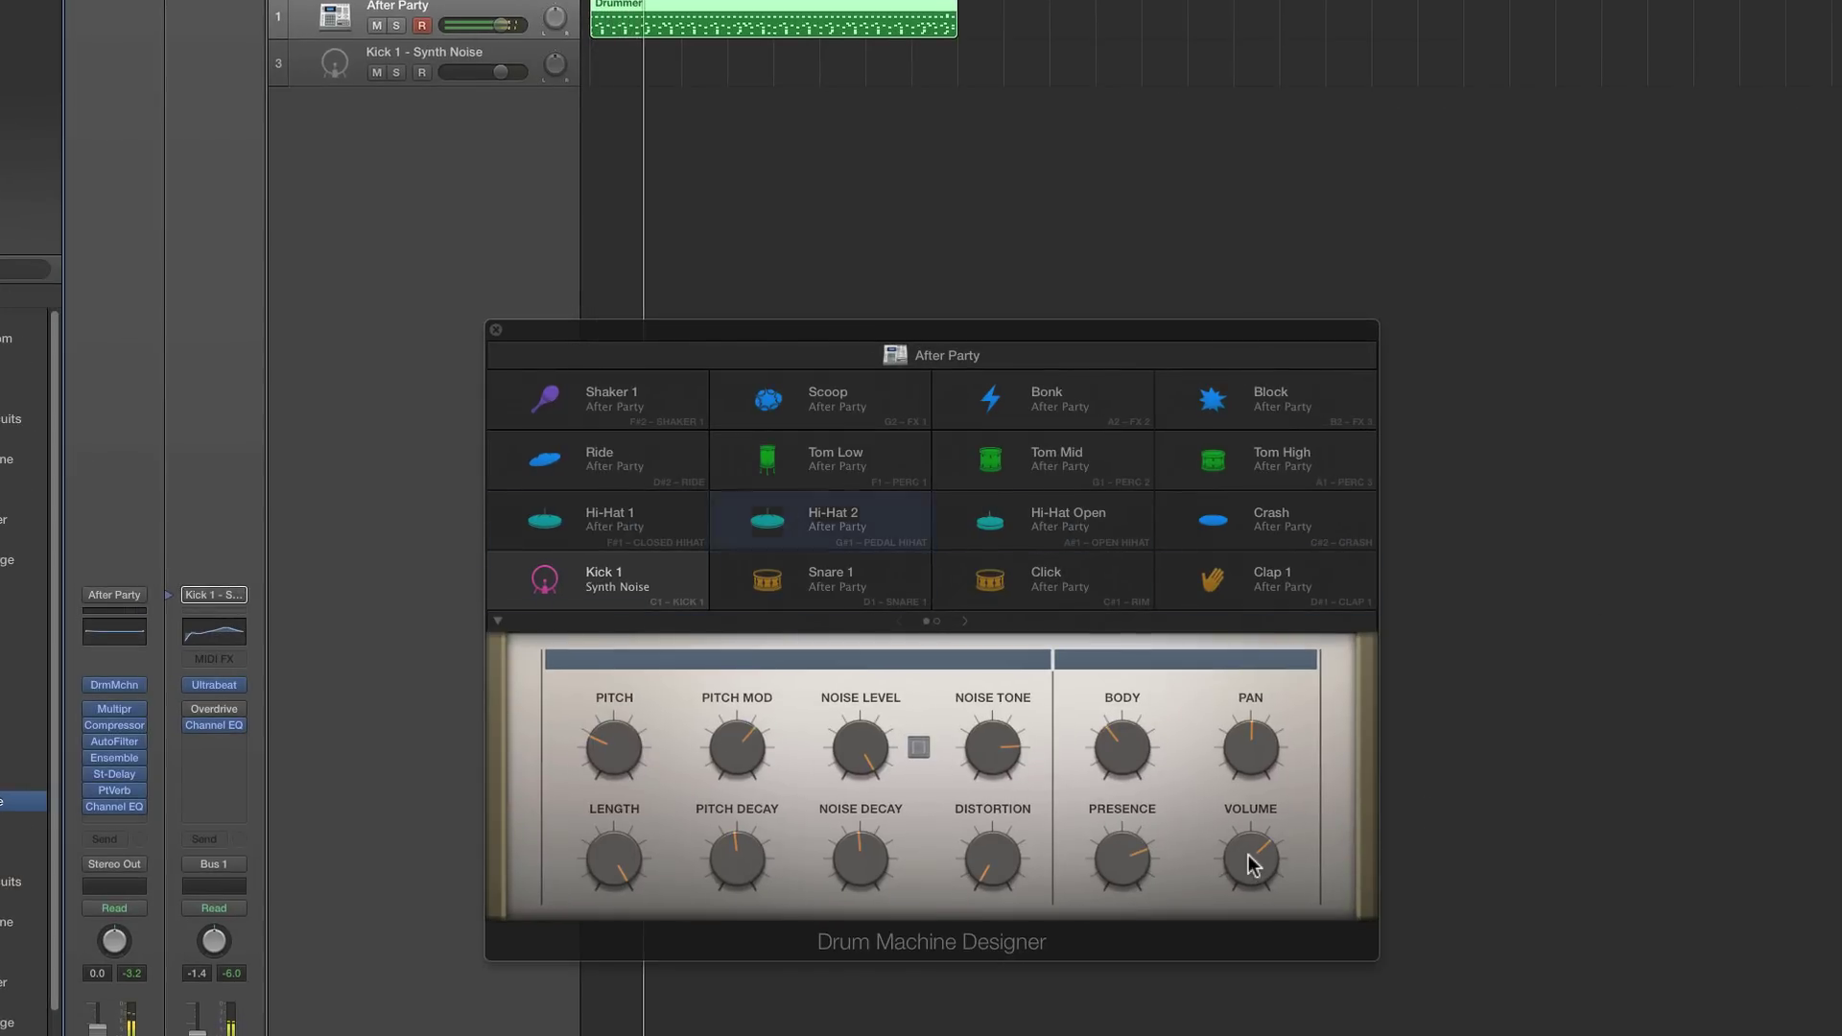
drag(1115, 866, 1164, 986)
drag(1119, 753, 1108, 709)
drag(1110, 857, 1115, 869)
drag(1120, 753, 1110, 804)
drag(1241, 855, 1239, 883)
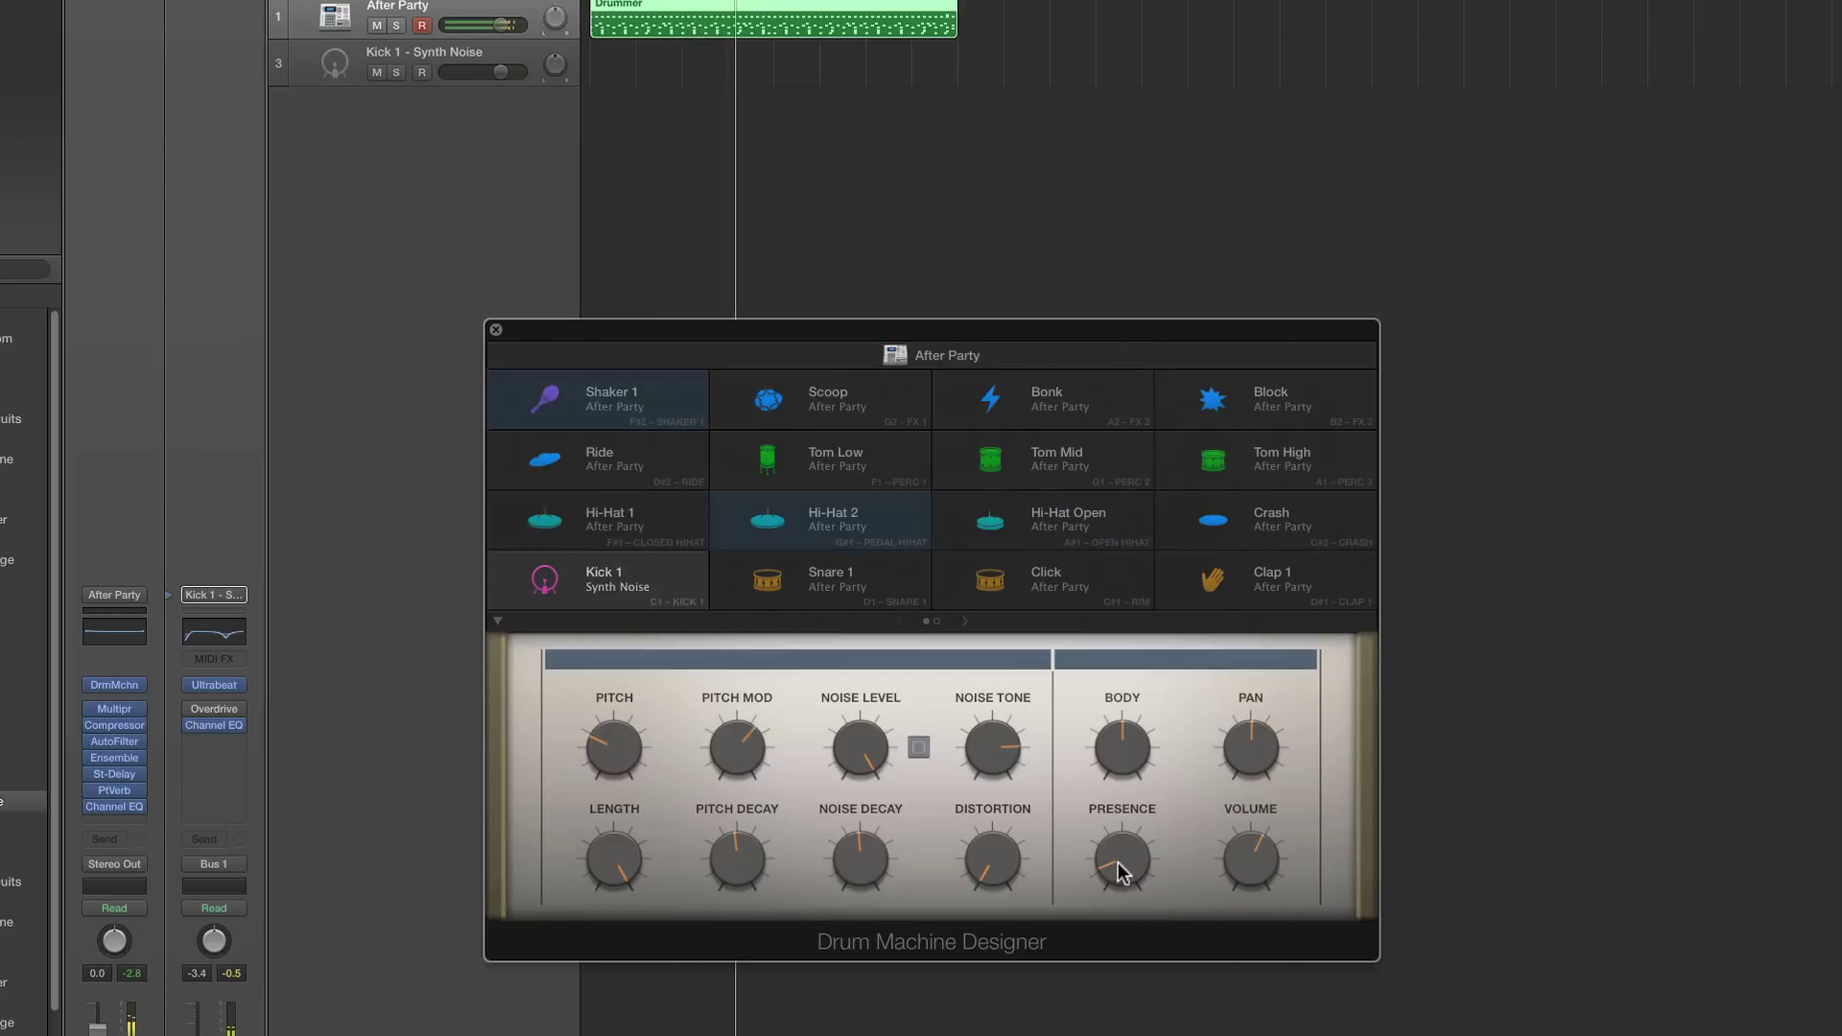
drag(1118, 864, 1118, 752)
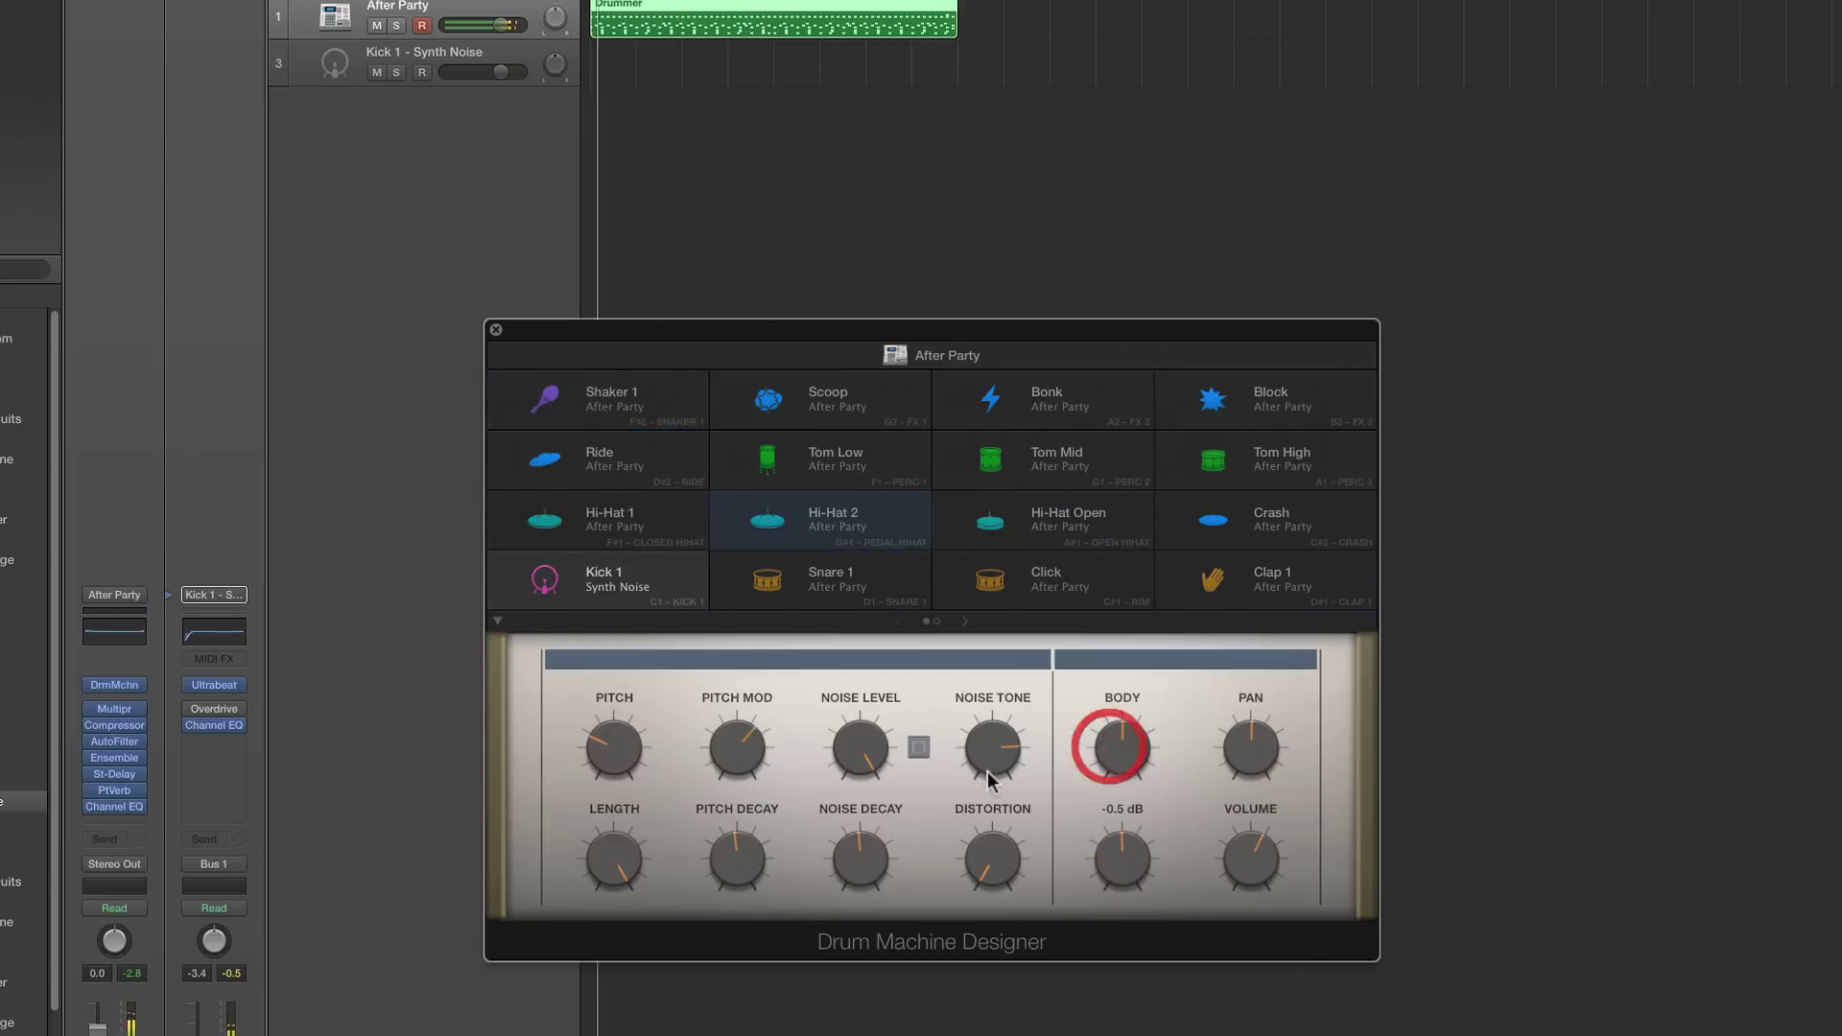
Try a lower Pitch on the kick and audition several Pitch Mod settings around C#3
mouse_move(614, 748)
mouse_down()
mouse_move(619, 775)
mouse_move(612, 756)
mouse_up()
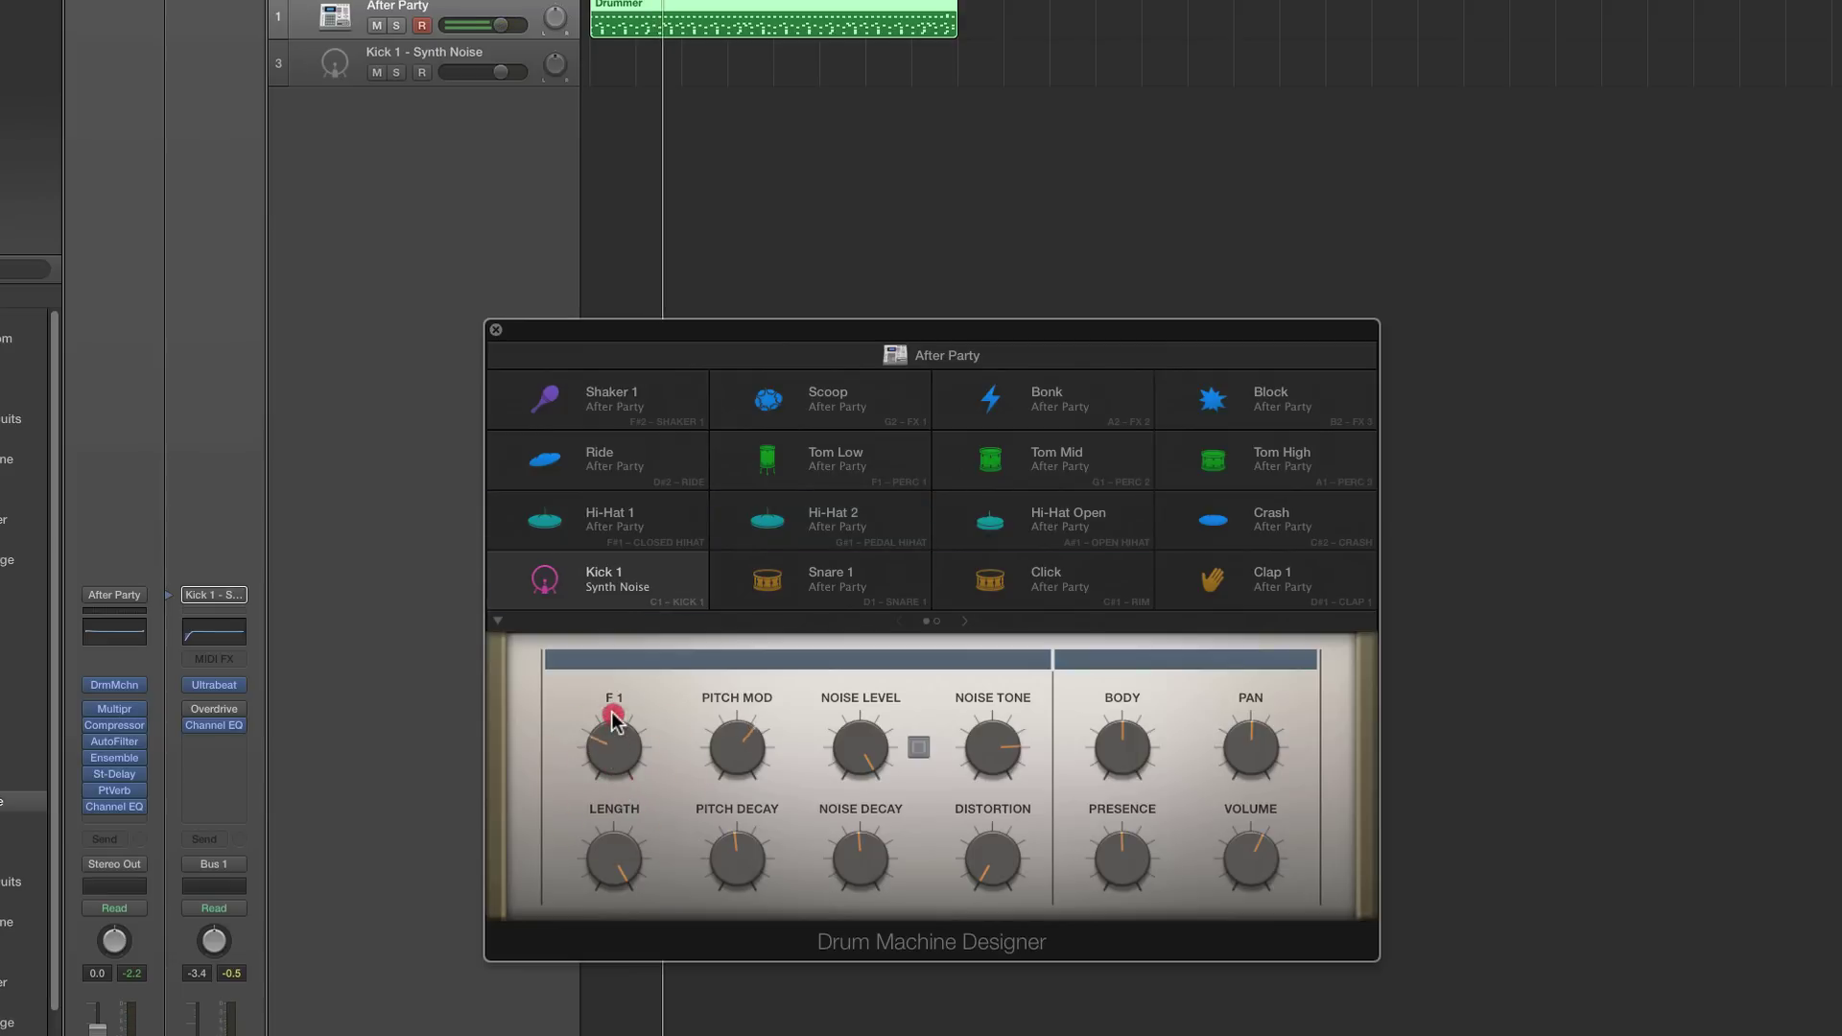
click(729, 749)
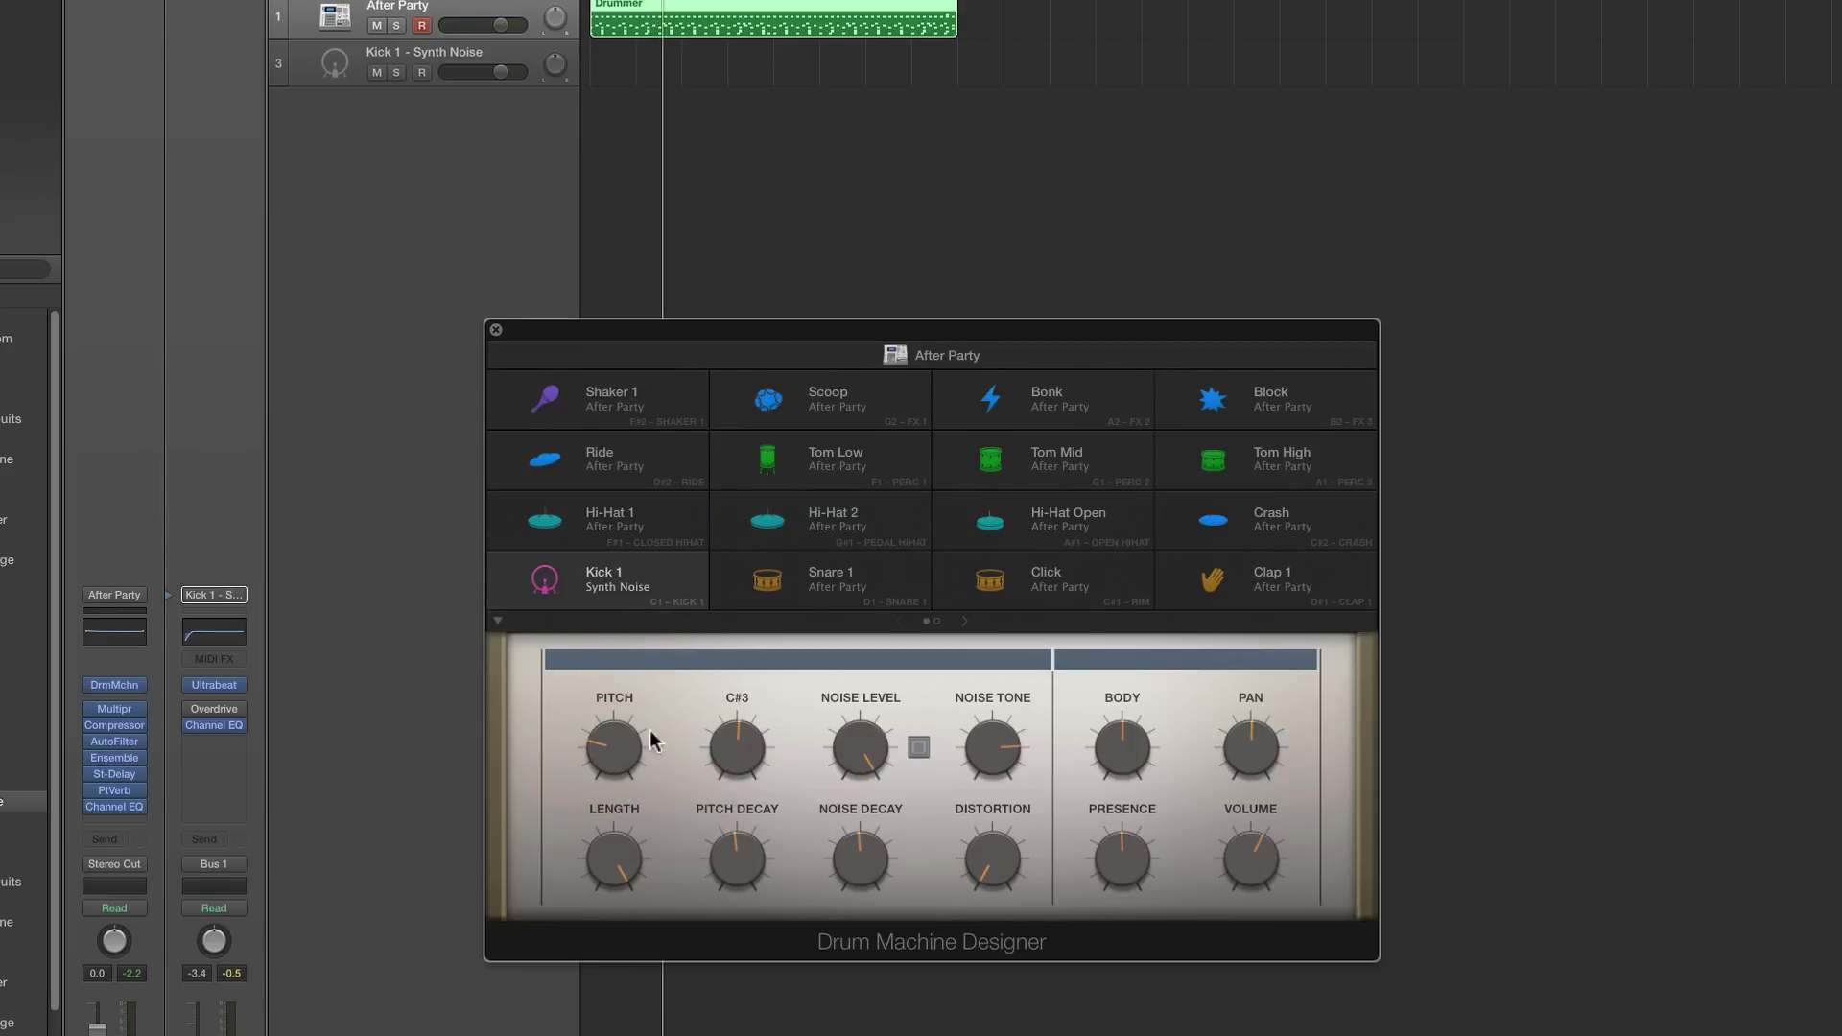
click(726, 742)
drag(614, 742, 605, 758)
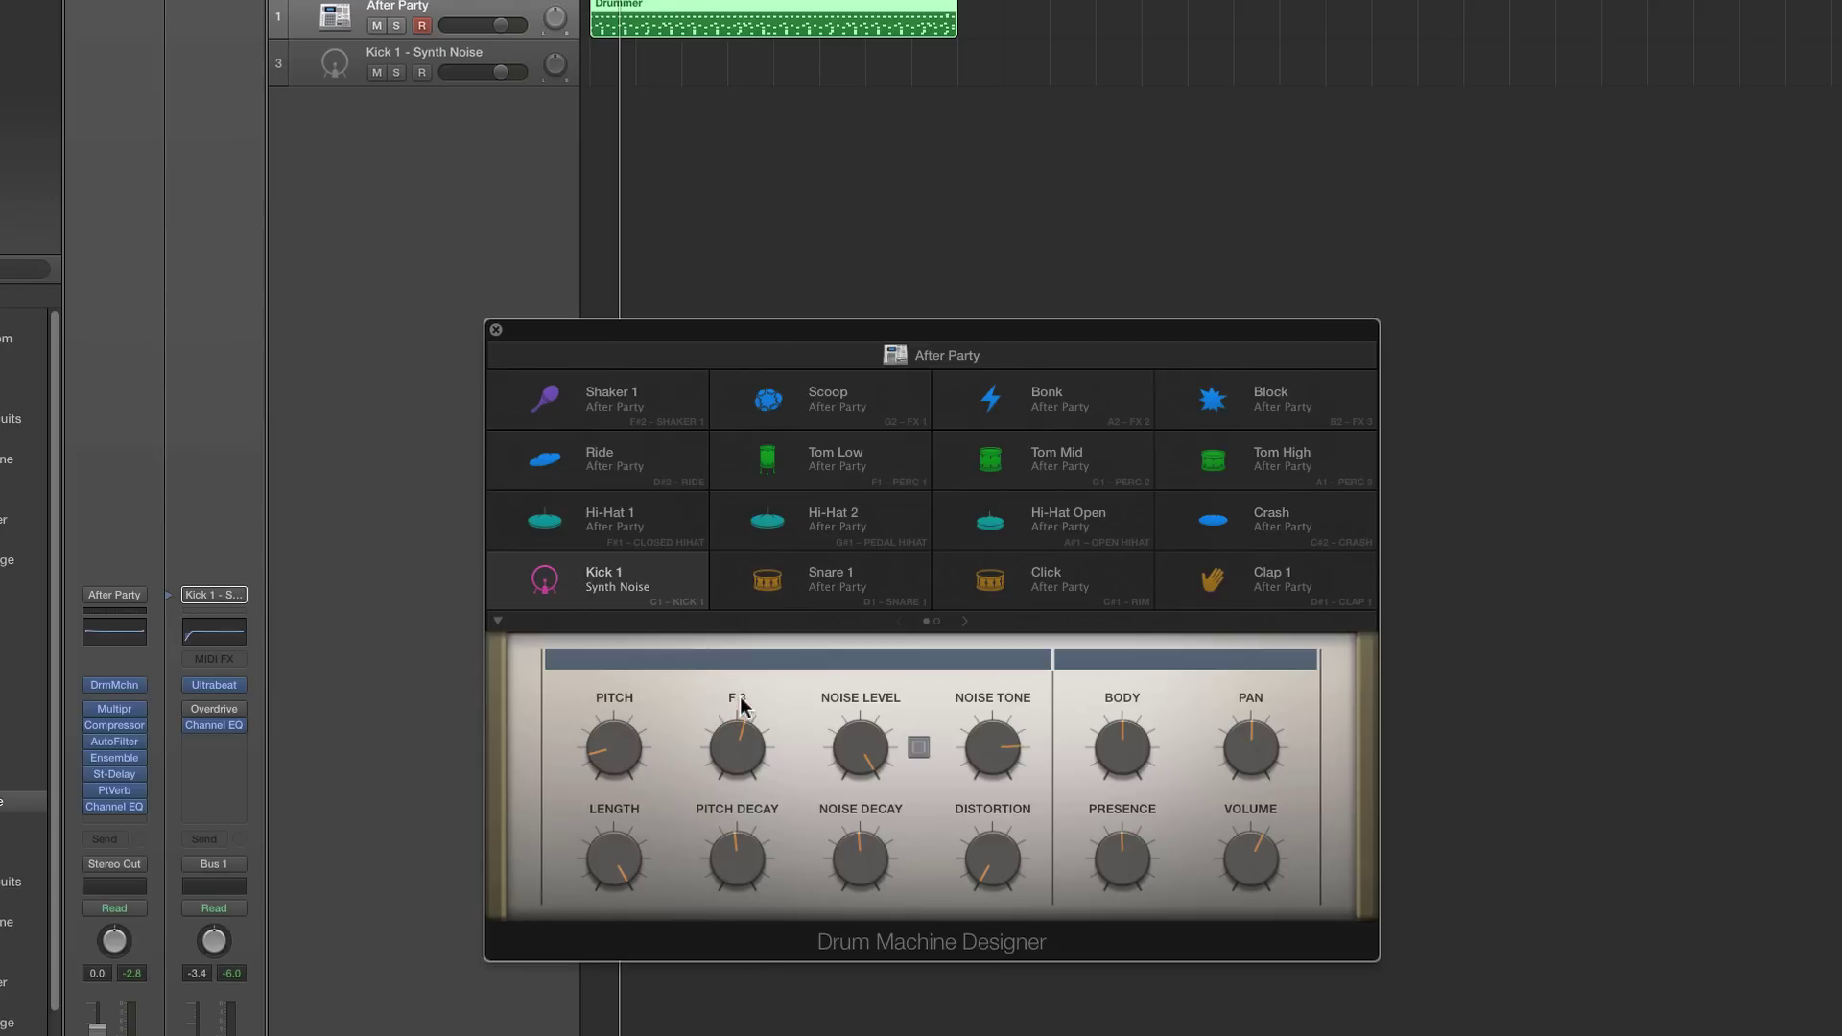
click(742, 750)
drag(742, 743, 741, 744)
Try a shorter Length on the kick with Pitch Mod raised to A#4 and different Pitch Decay times
drag(607, 862, 612, 862)
drag(732, 855, 737, 710)
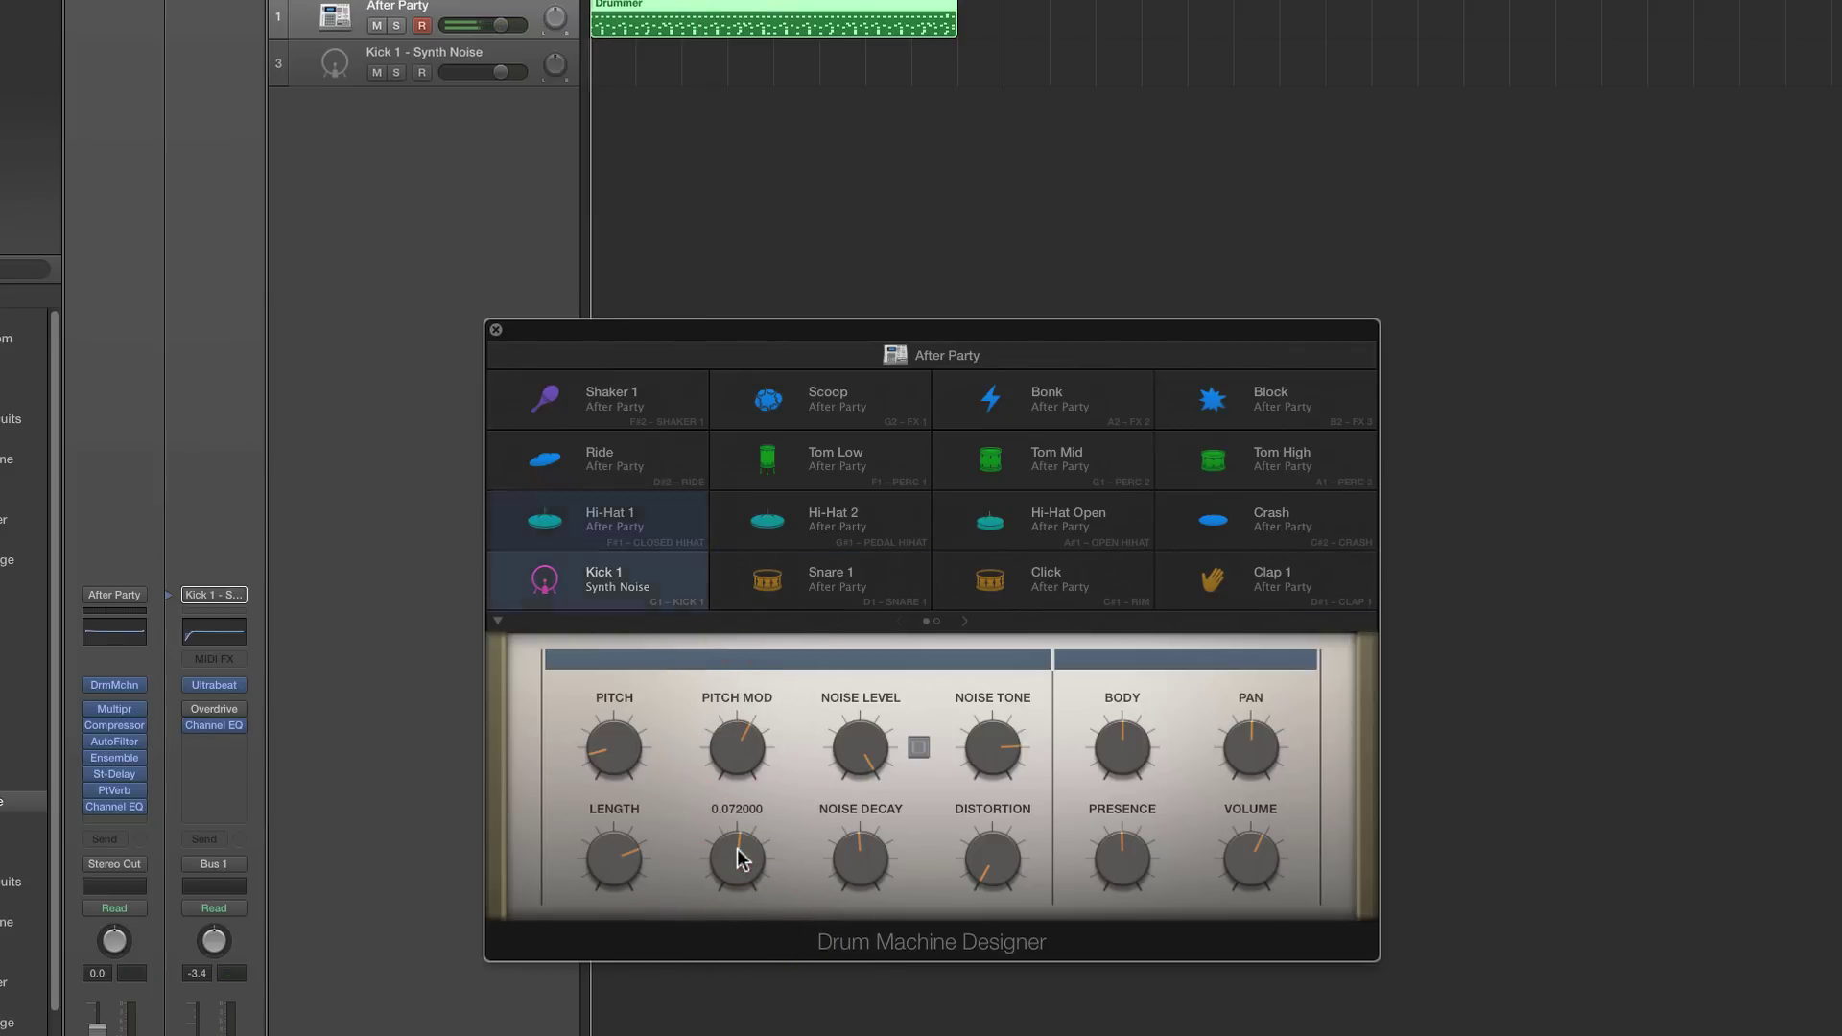
drag(740, 856, 747, 911)
drag(729, 779, 732, 710)
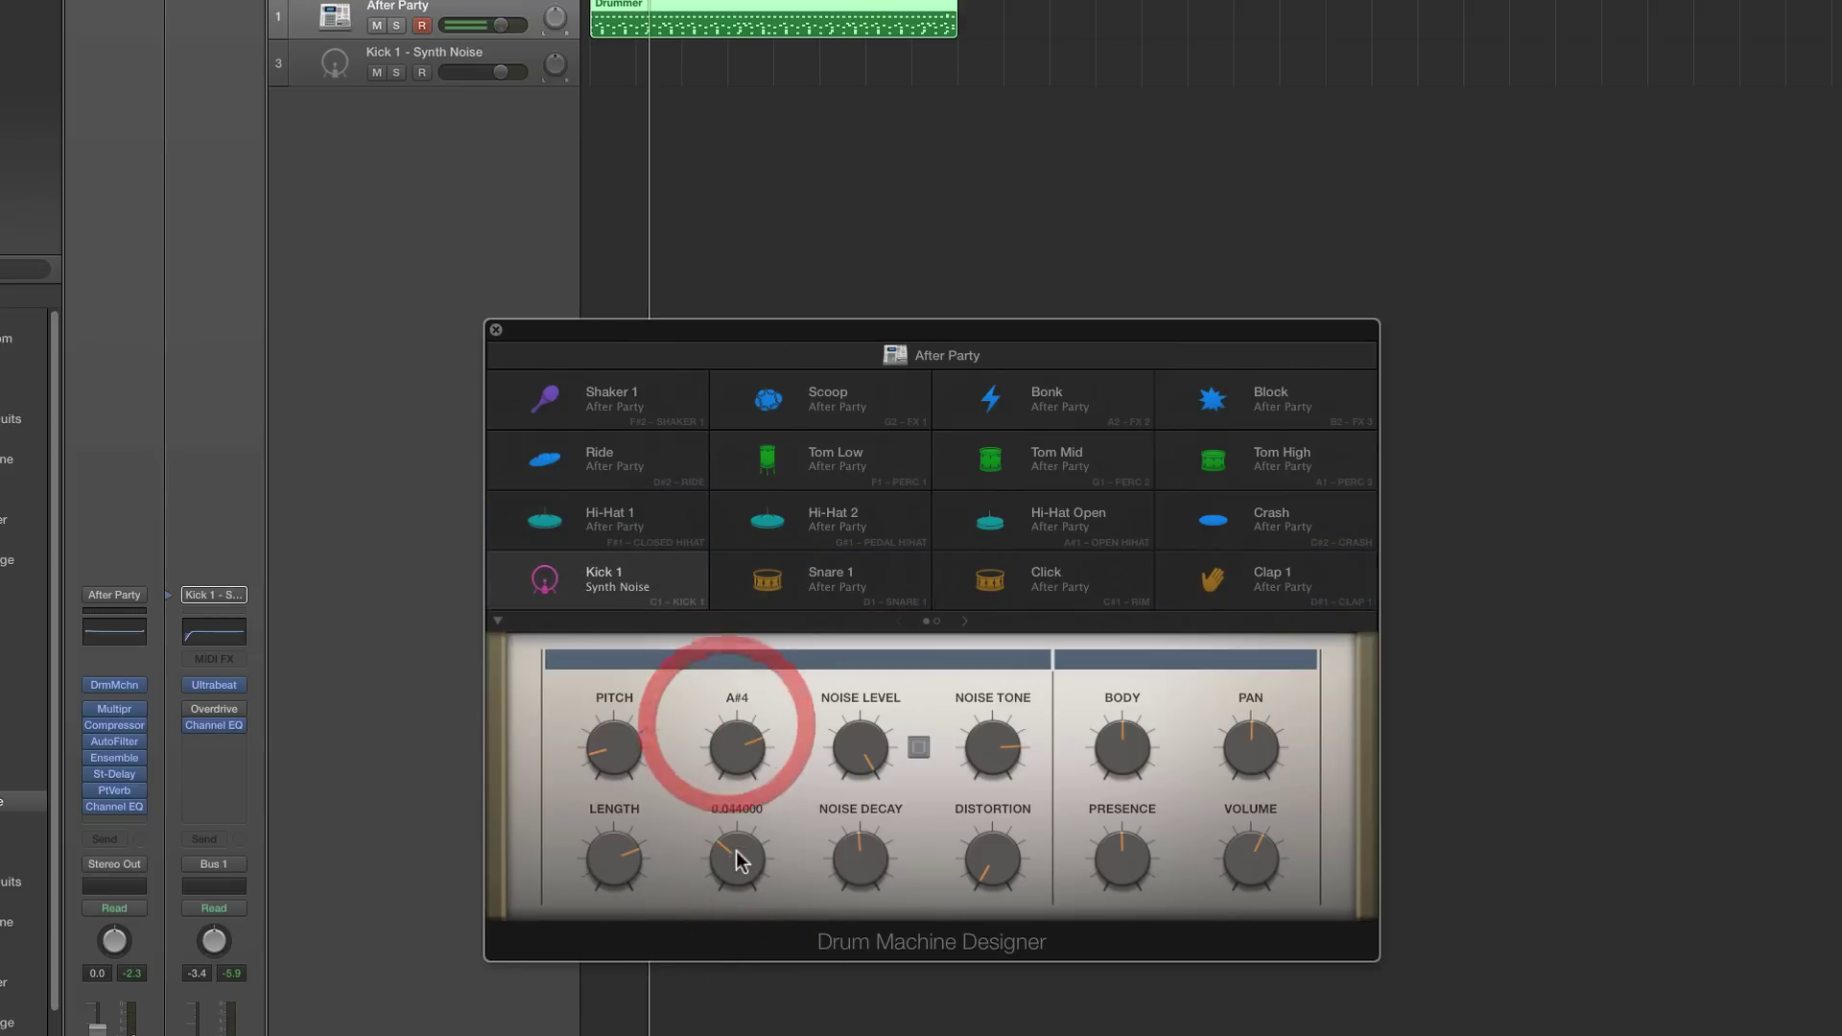
drag(734, 866, 734, 875)
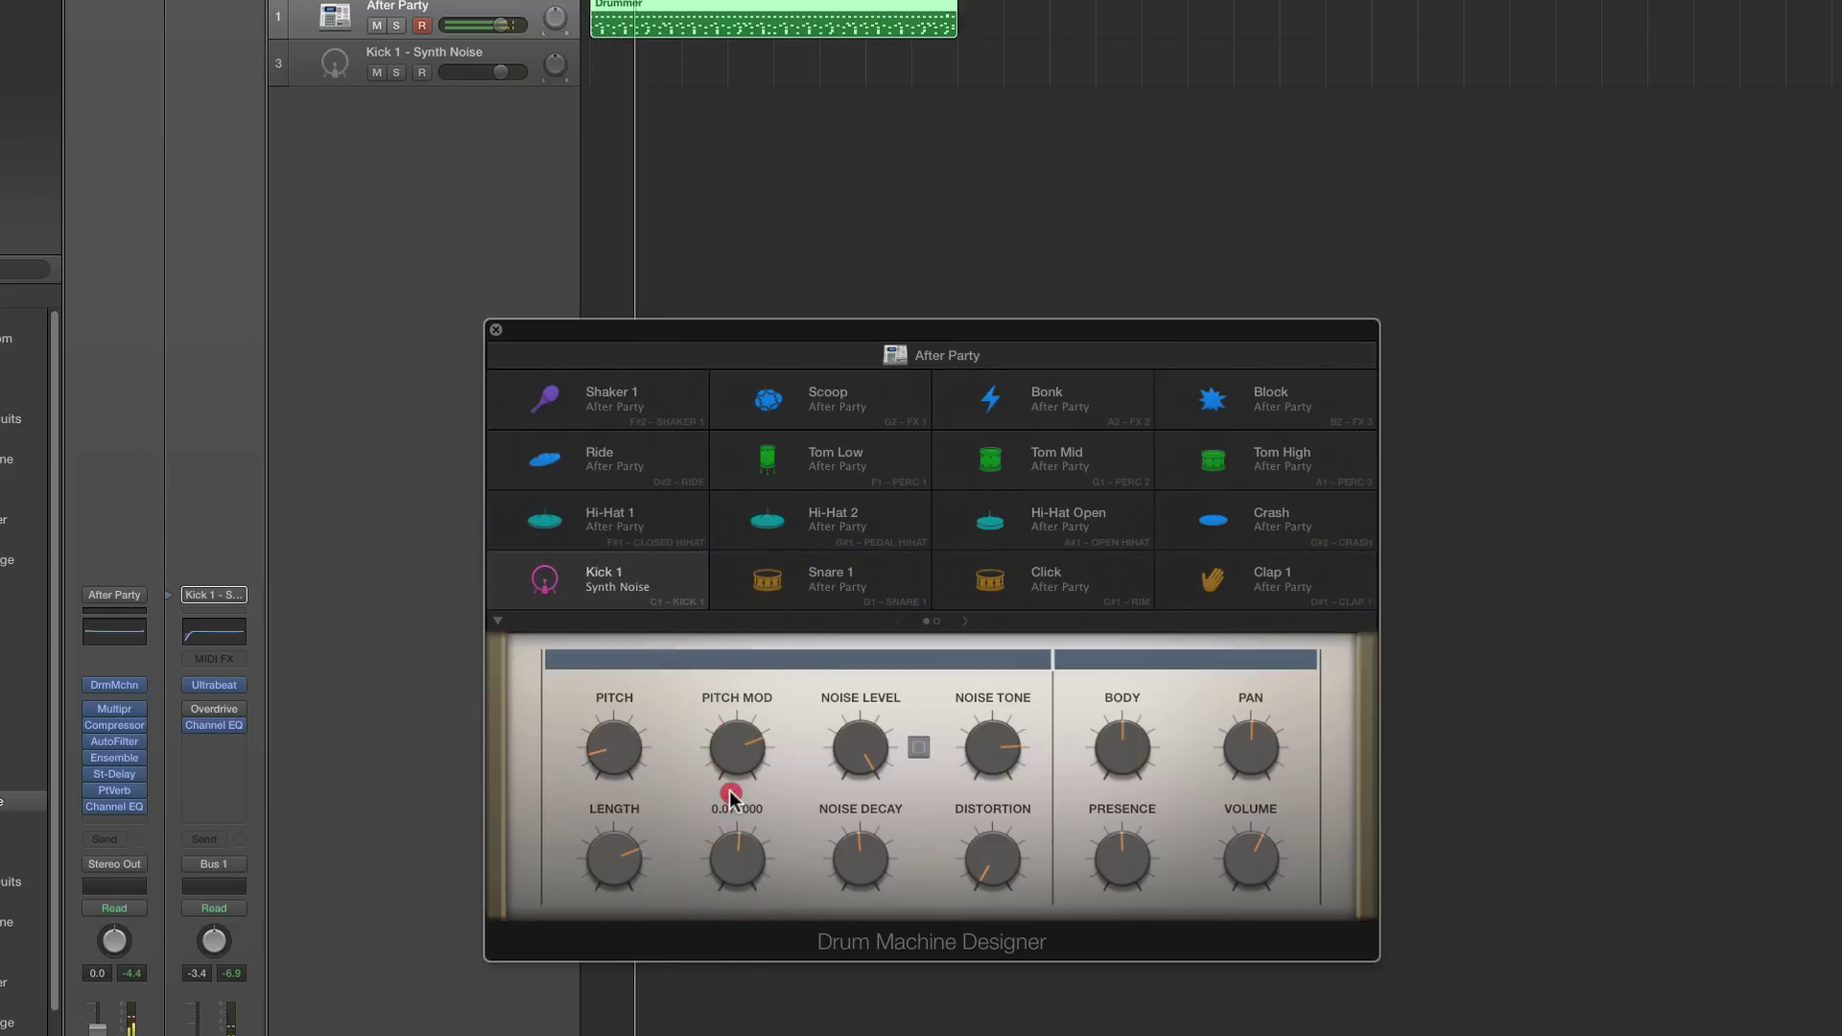
mouse_move(729, 681)
mouse_down()
mouse_move(724, 643)
mouse_move(731, 861)
mouse_up()
Try the kick with Pitch raised to A 2, a low Pitch Mod and Pitch Decay lengthened to 0.170
drag(739, 765, 755, 878)
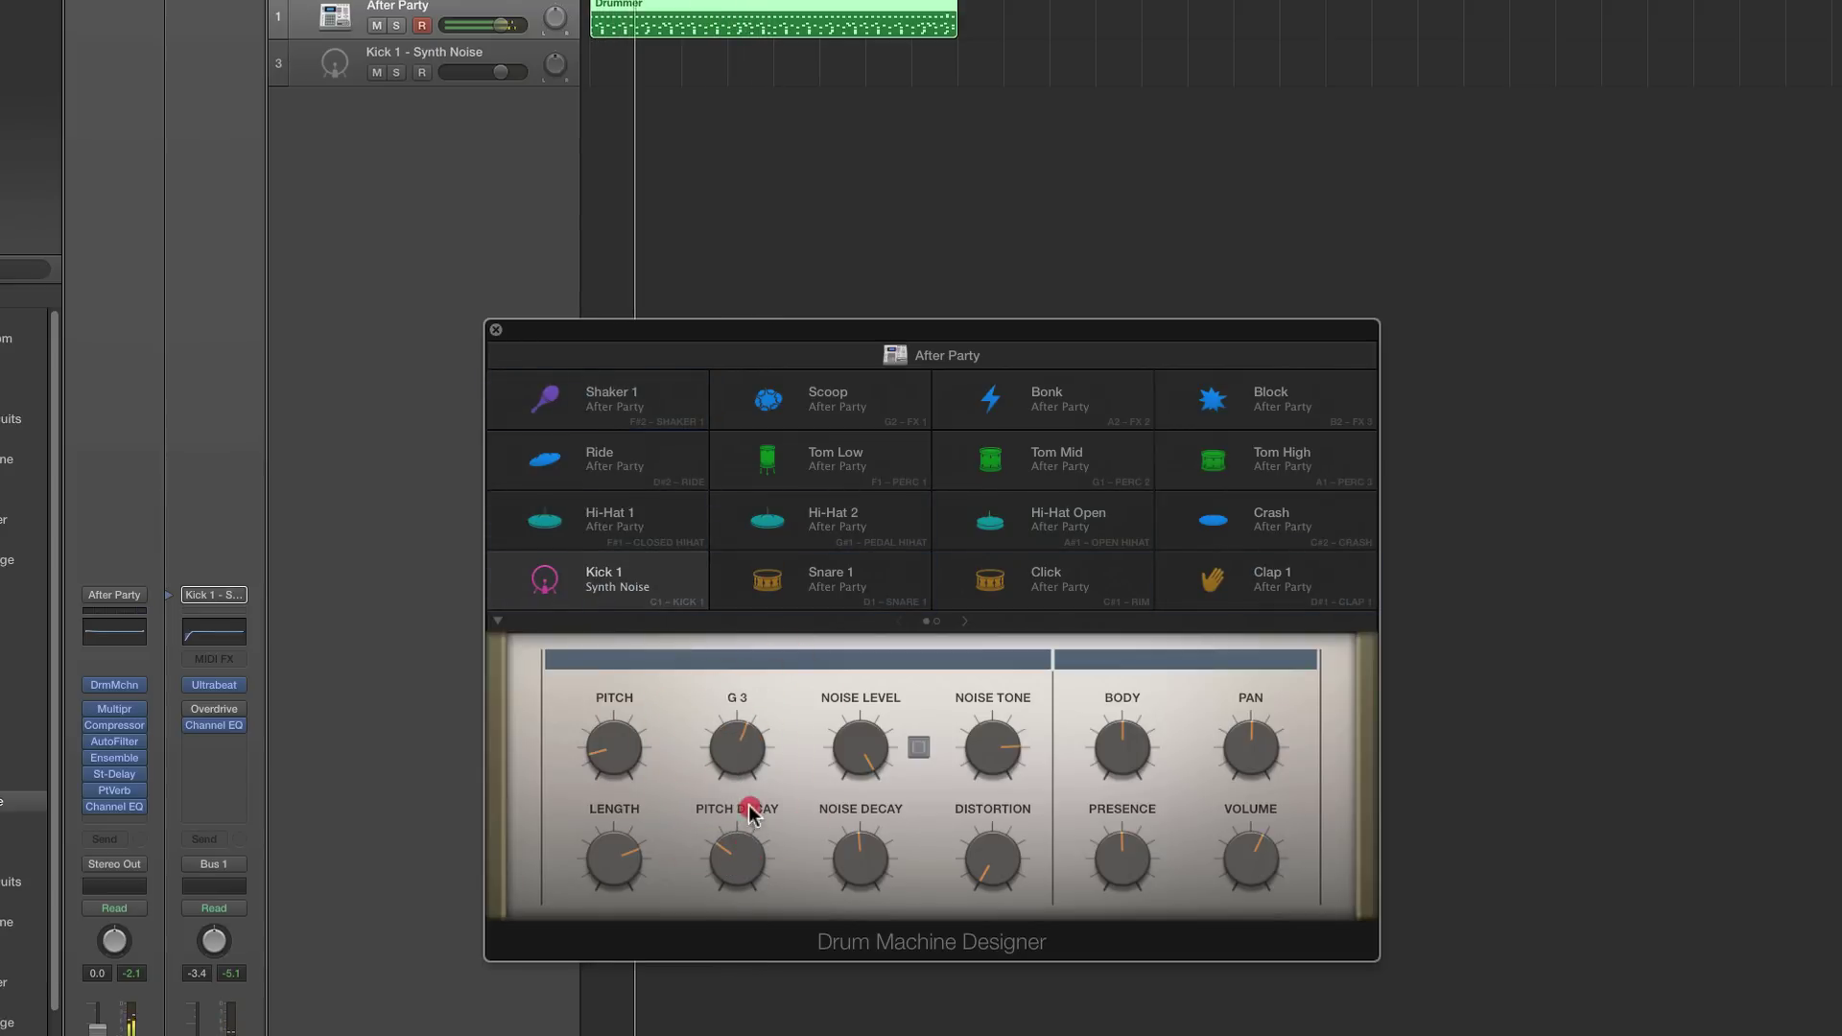
drag(615, 721, 614, 672)
drag(729, 839, 726, 823)
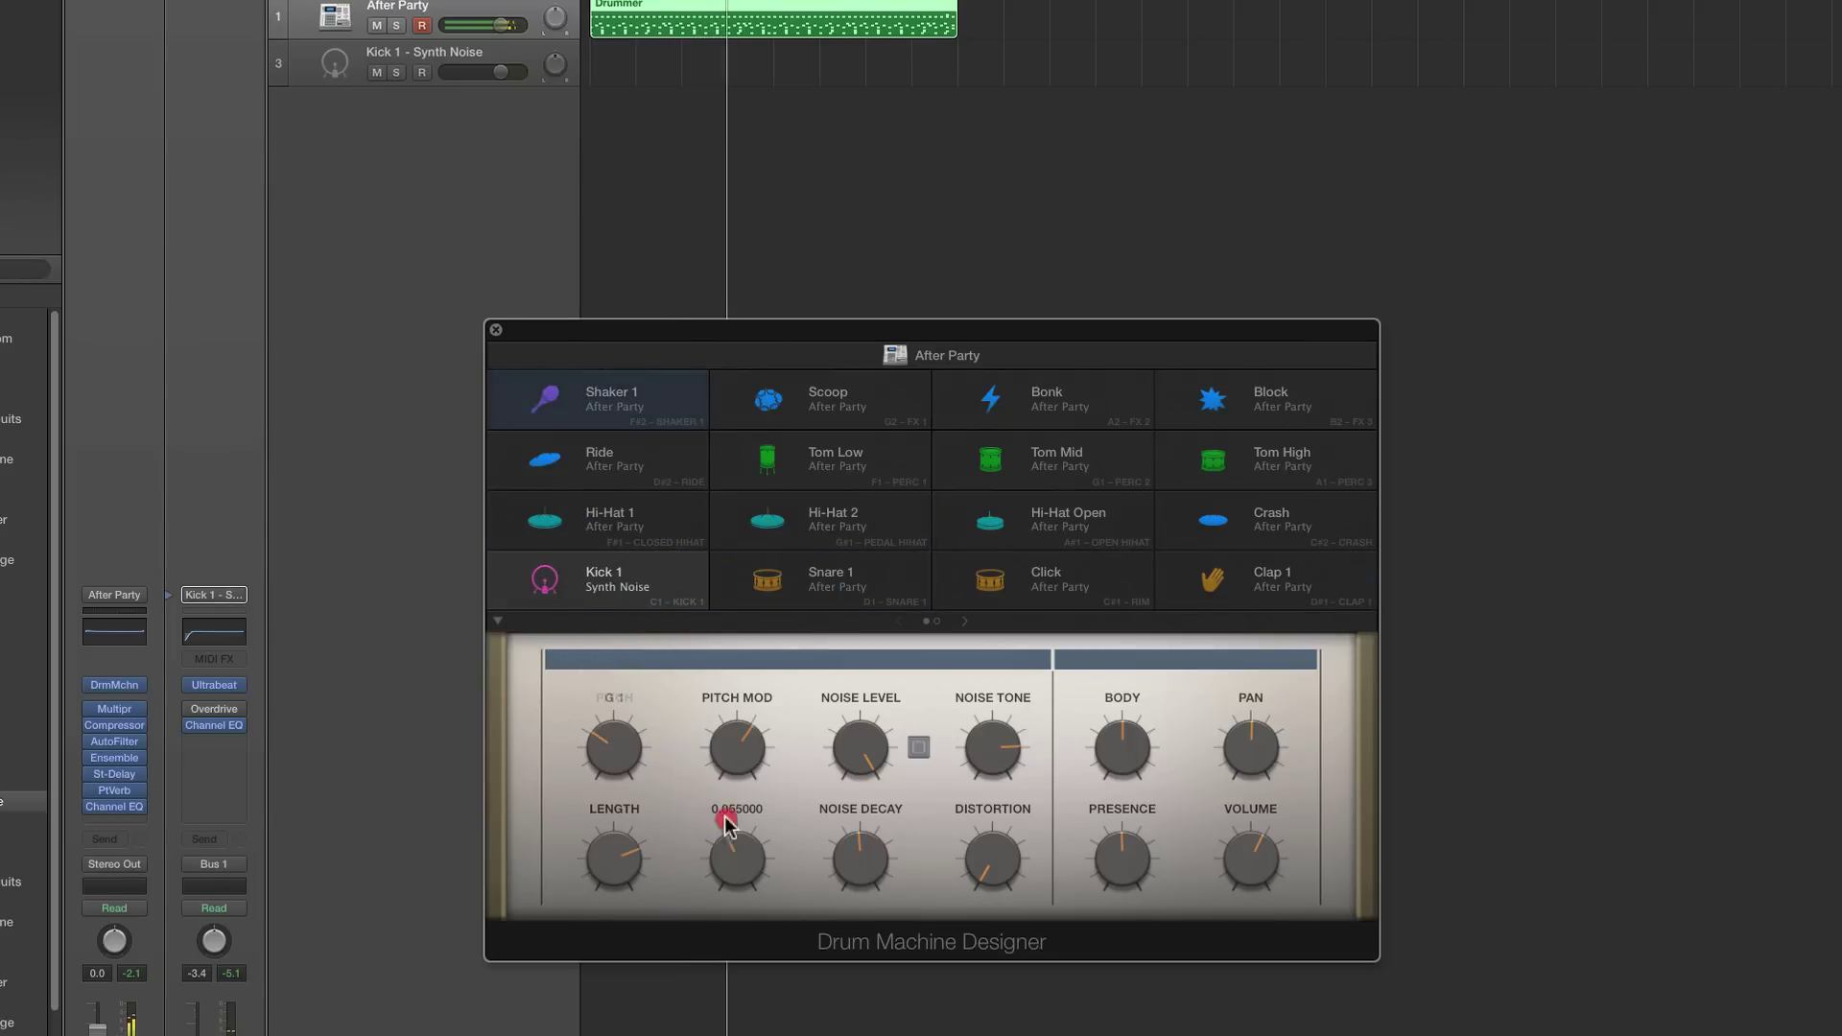
drag(732, 745, 734, 775)
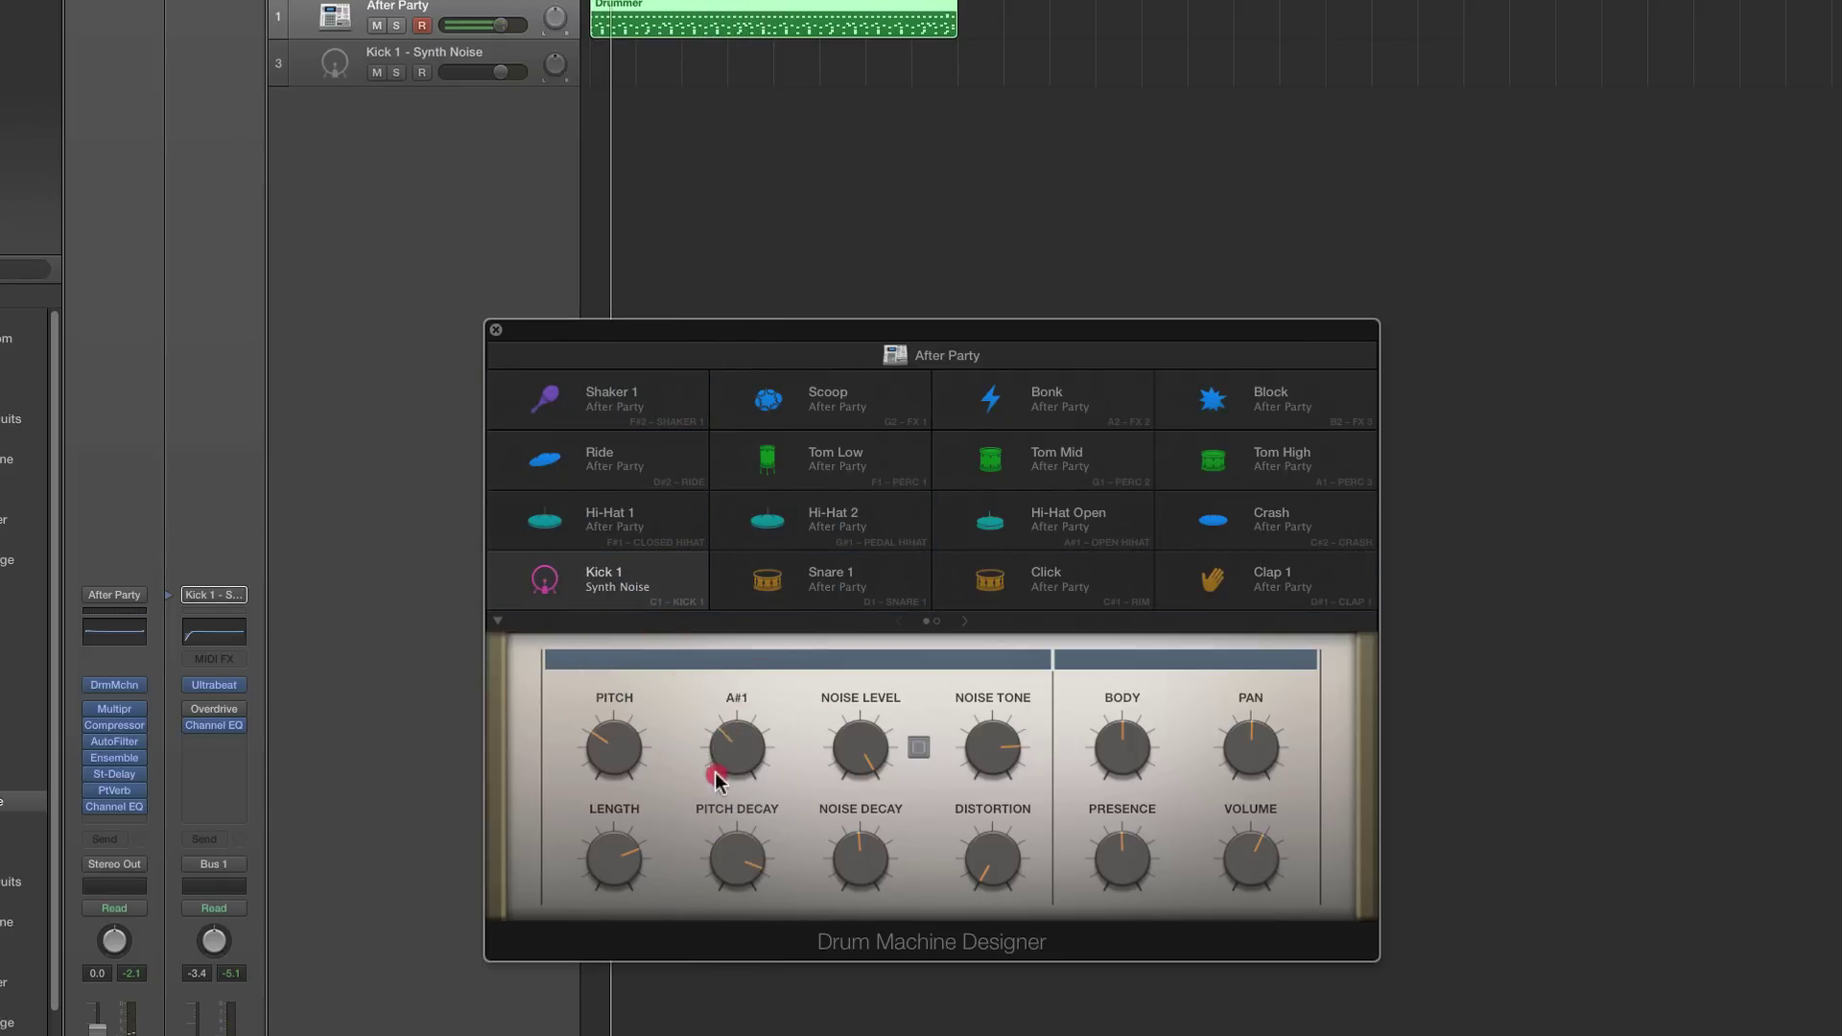
drag(751, 866, 752, 866)
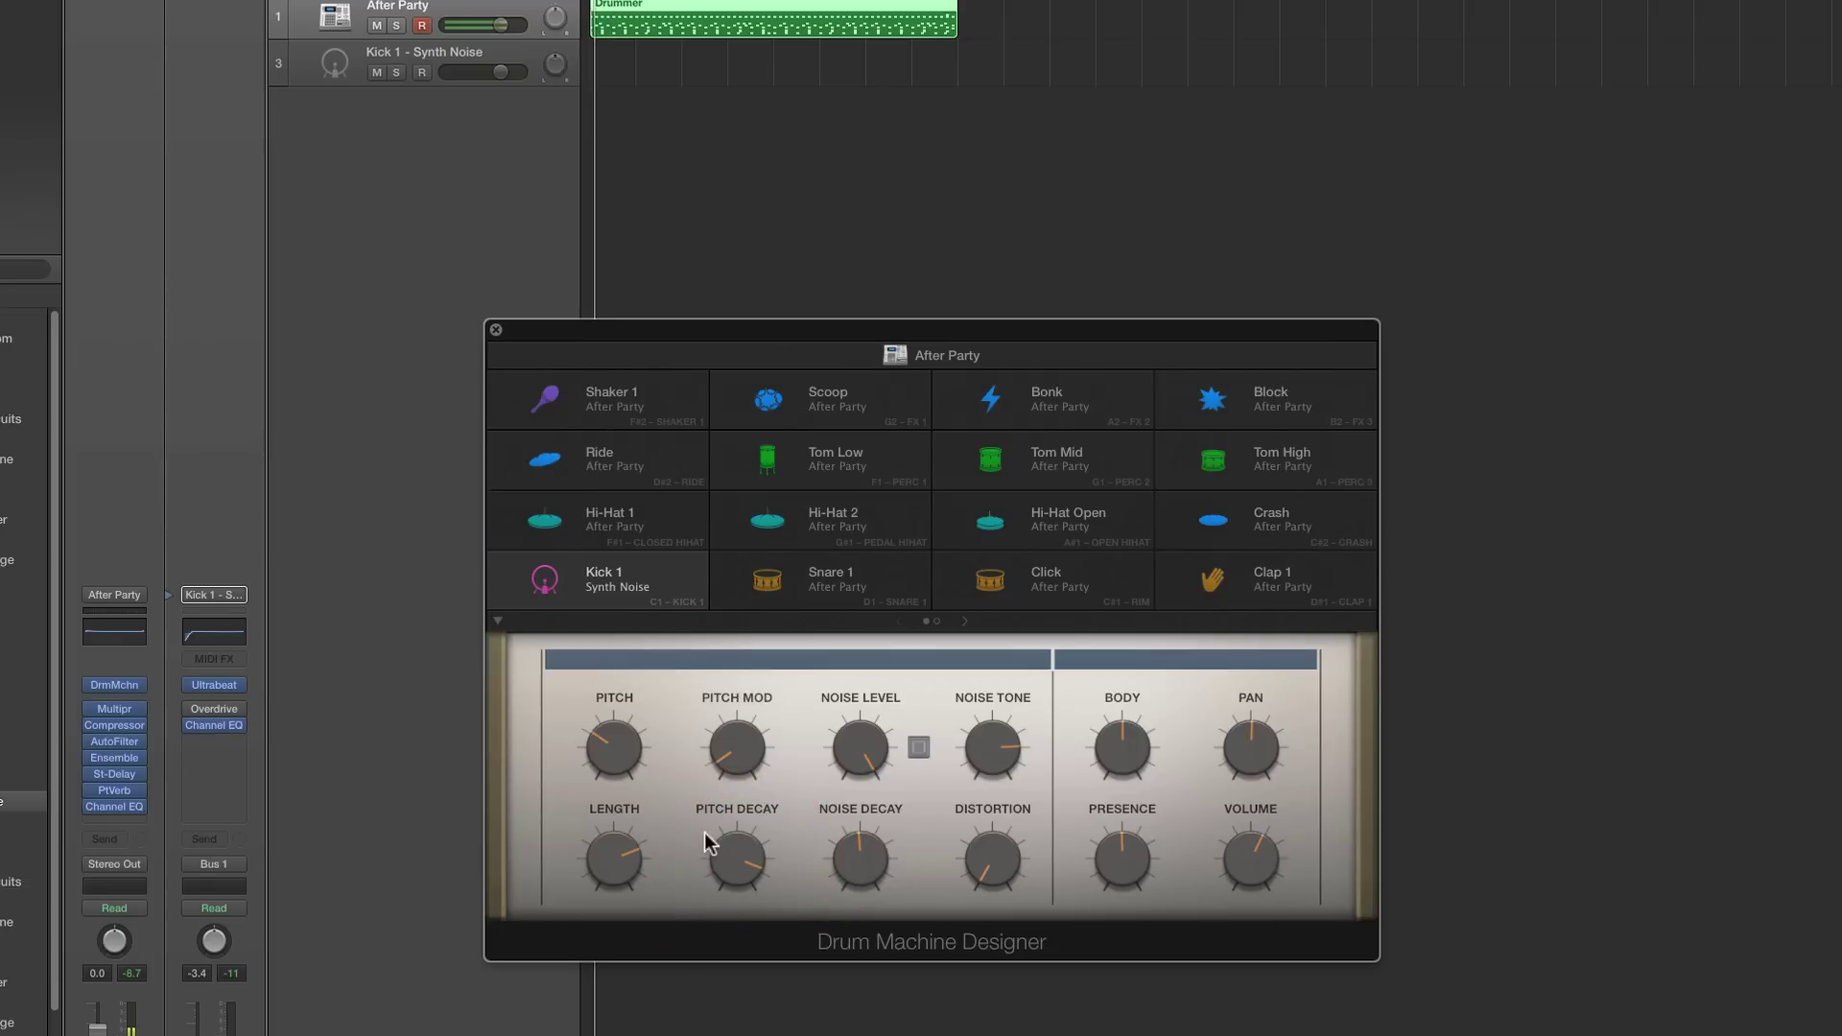
drag(615, 693, 609, 662)
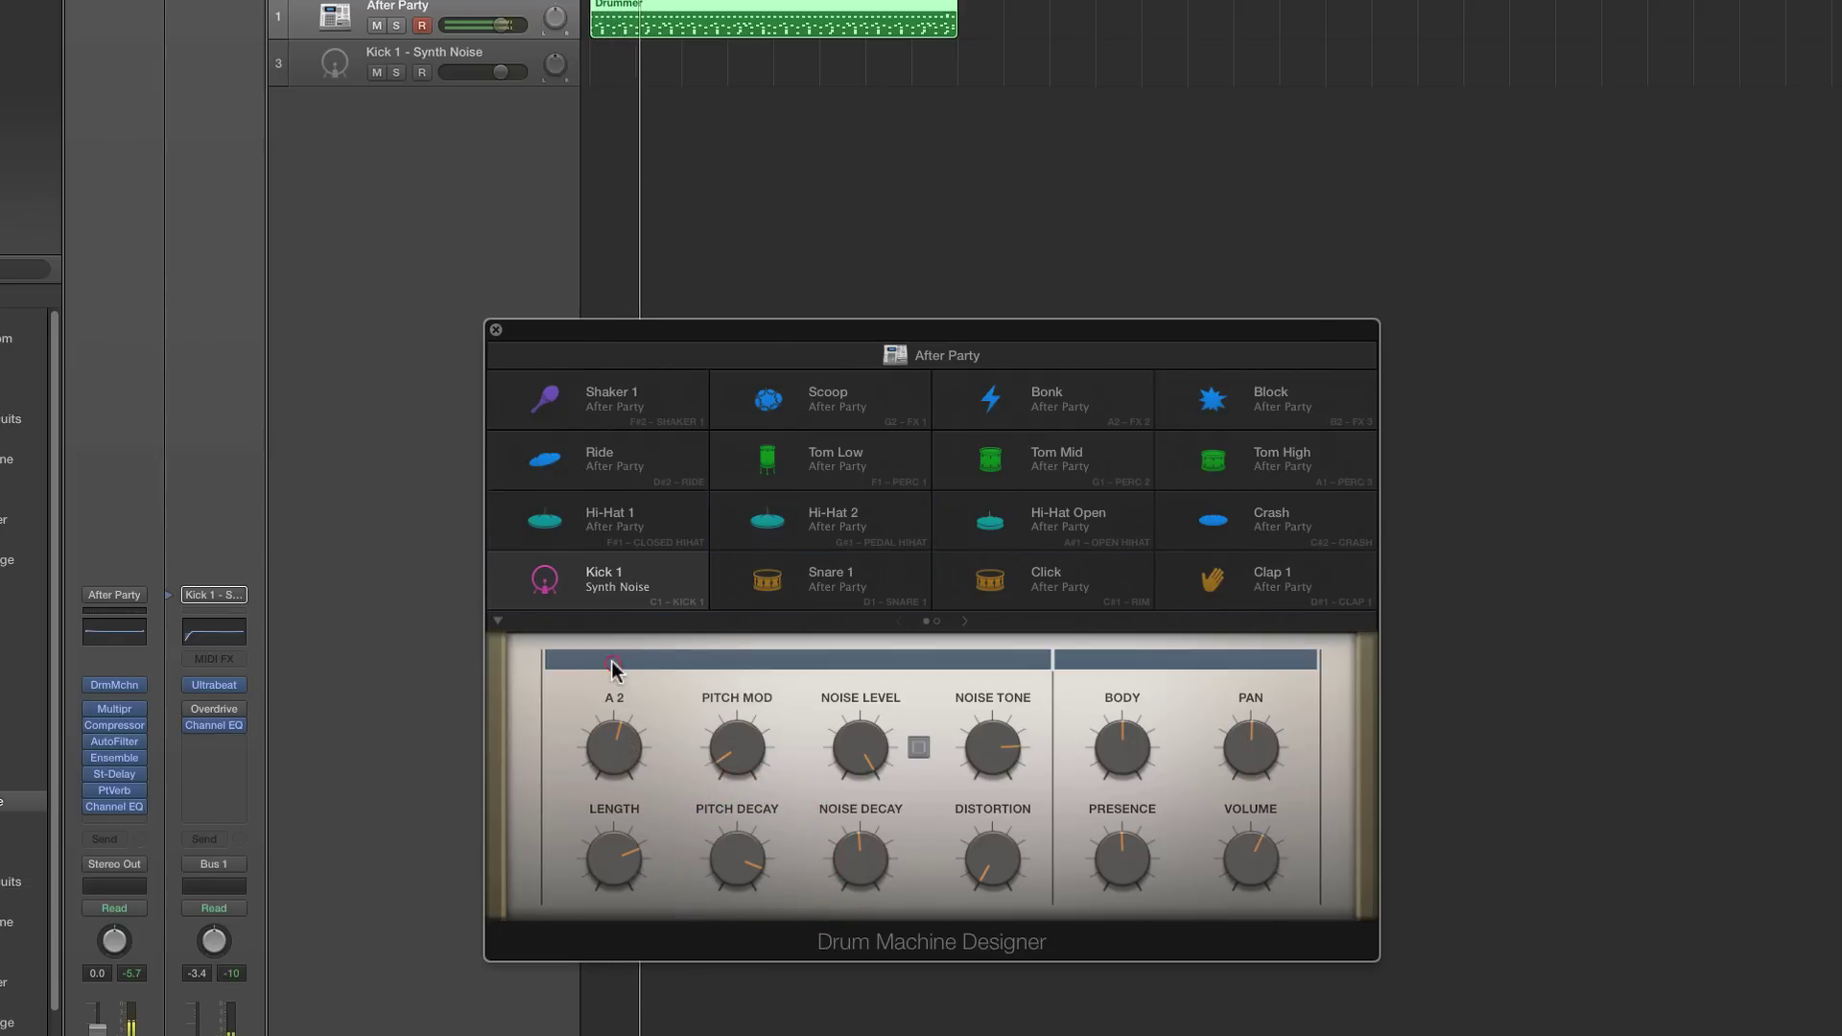
drag(742, 862, 734, 817)
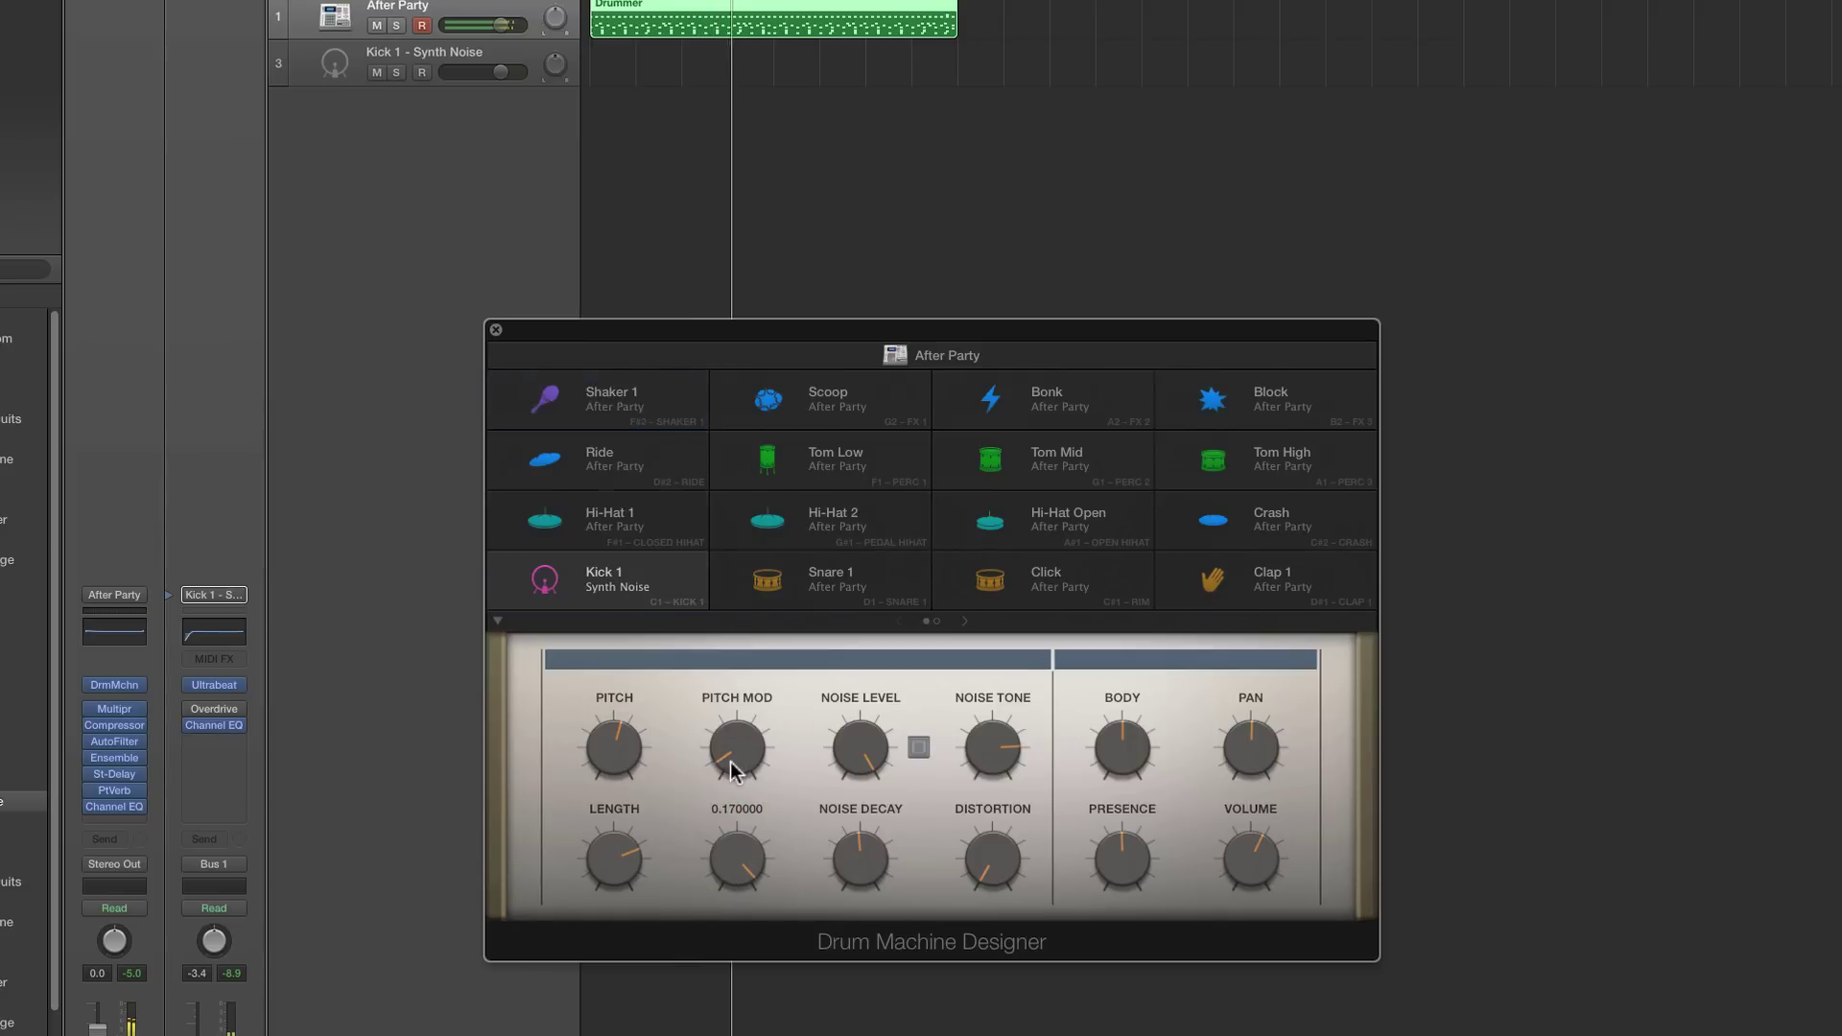
Try a longer Length on the kick with a much lower Pitch and a higher Pitch Mod
drag(732, 752, 732, 757)
drag(619, 857, 616, 762)
mouse_move(758, 856)
mouse_down()
mouse_move(736, 901)
mouse_move(782, 991)
mouse_move(746, 869)
mouse_up()
drag(614, 750, 624, 821)
drag(733, 731, 727, 640)
drag(608, 748, 608, 772)
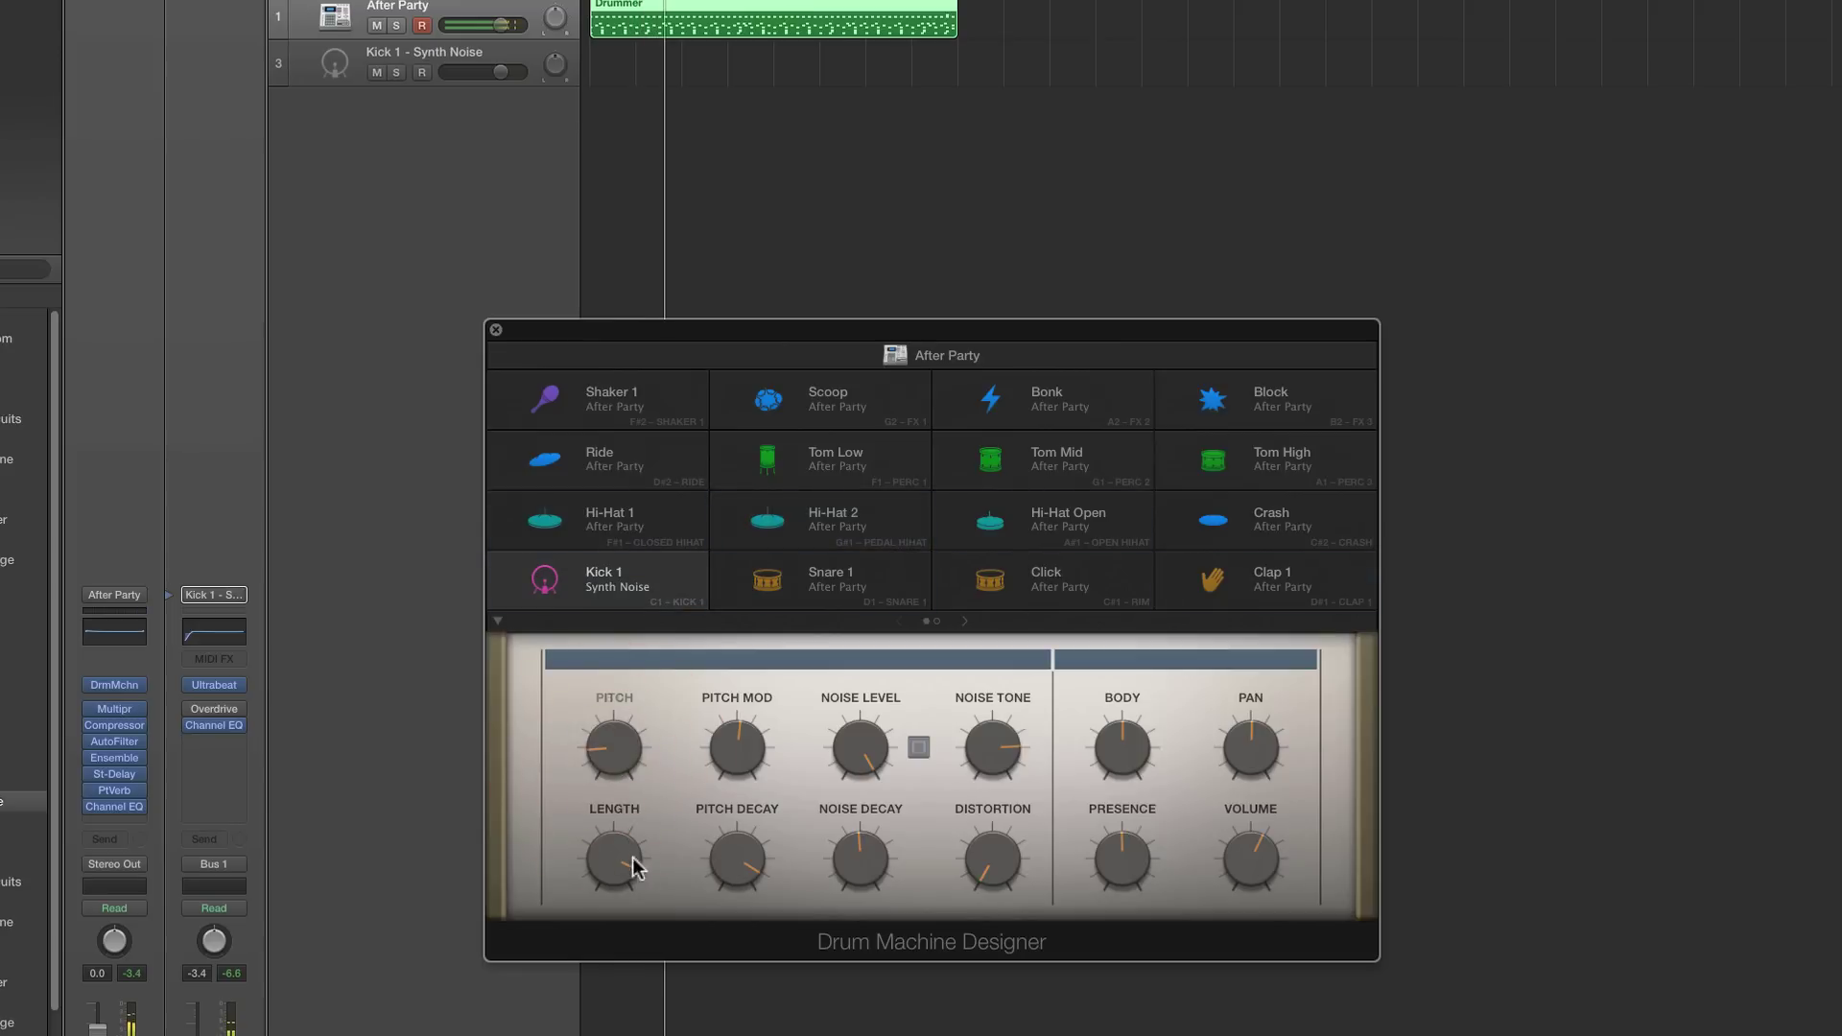
Shorten the kick's Length, then set Pitch to A 0, Pitch Mod to about A#3 and Pitch Decay to 0.095
drag(634, 864, 737, 614)
click(719, 729)
click(606, 744)
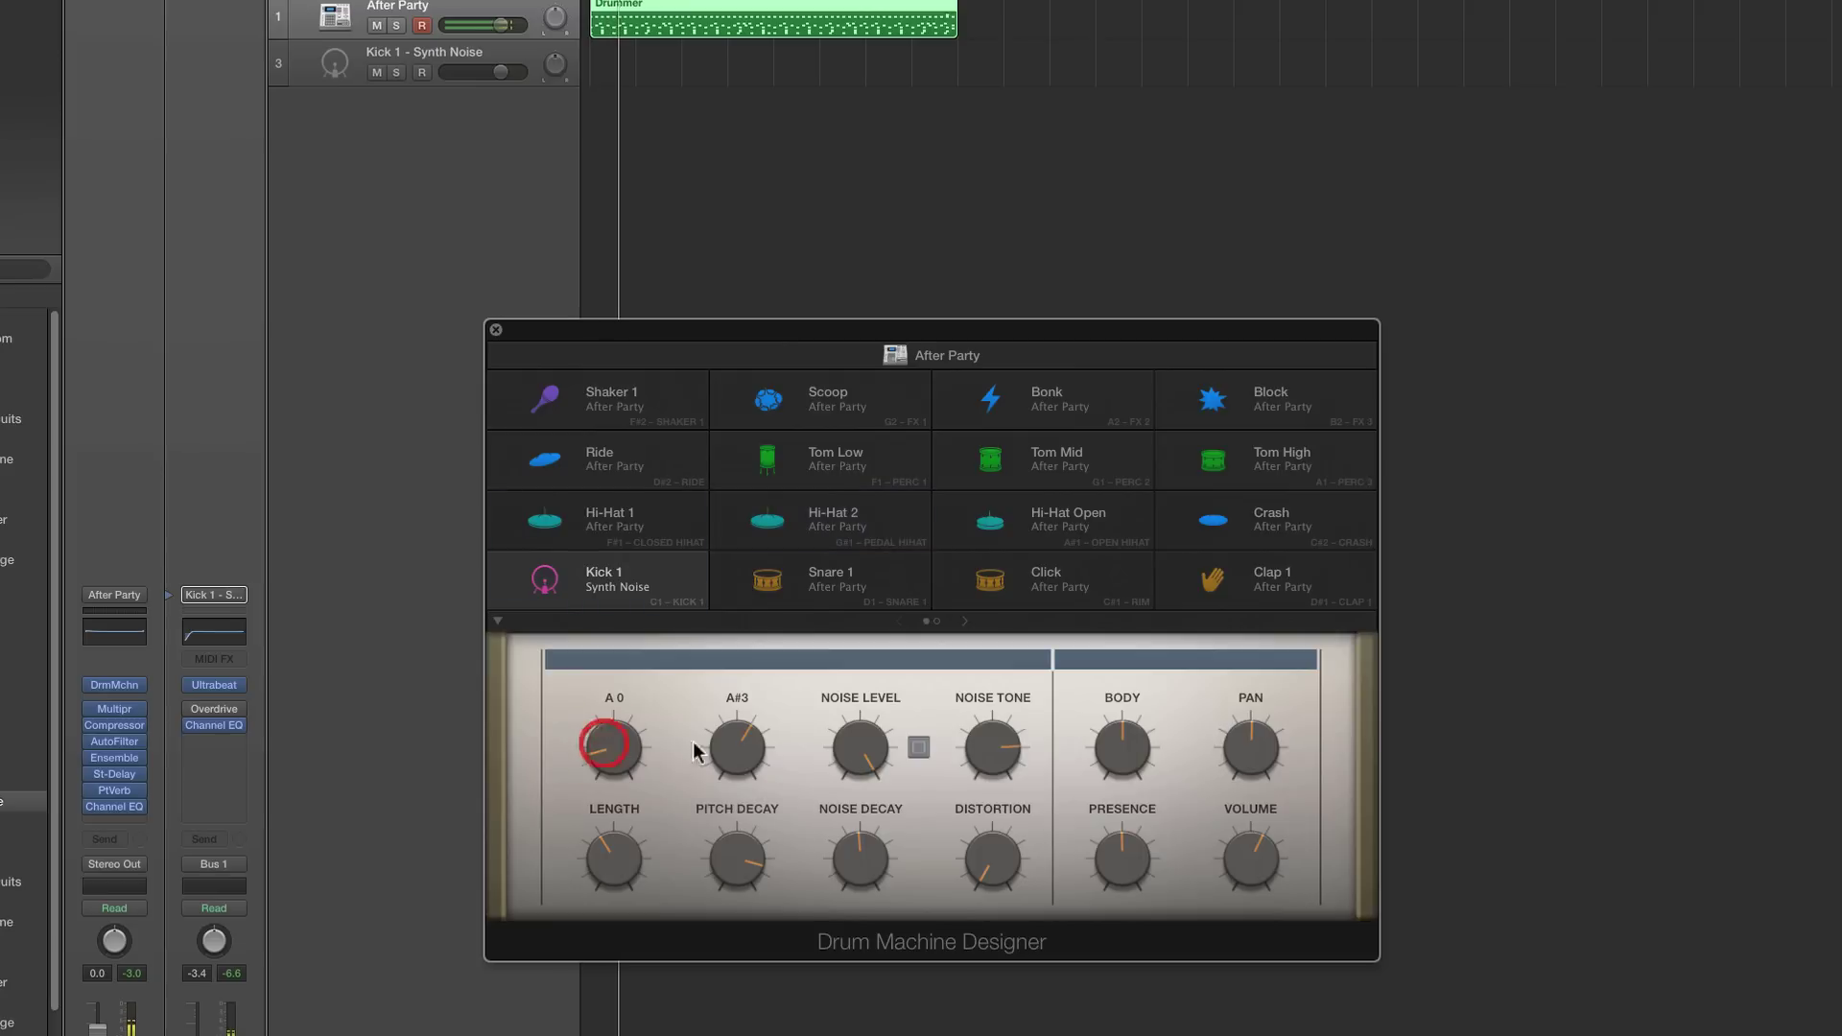
click(723, 749)
drag(735, 860, 739, 904)
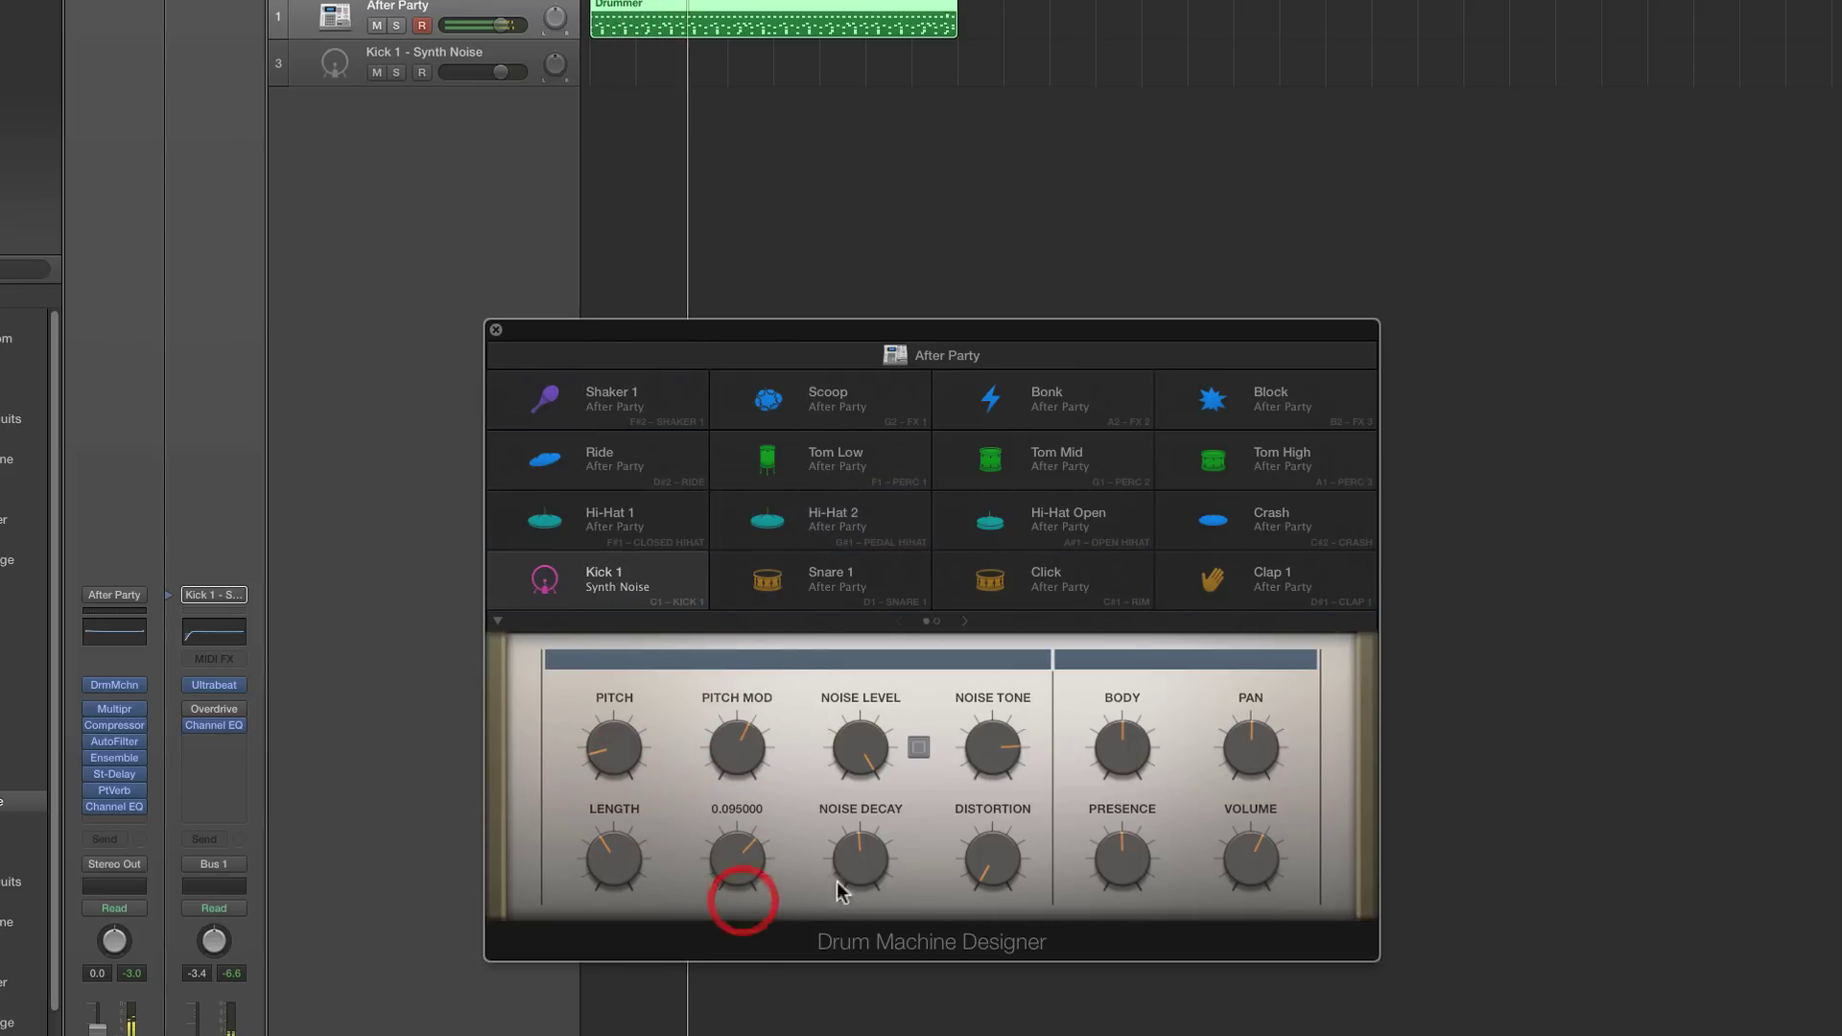
Switch on the kick's noise, then set Noise Level to 0 dB and Noise Tone to 55%
click(919, 749)
drag(857, 749, 873, 784)
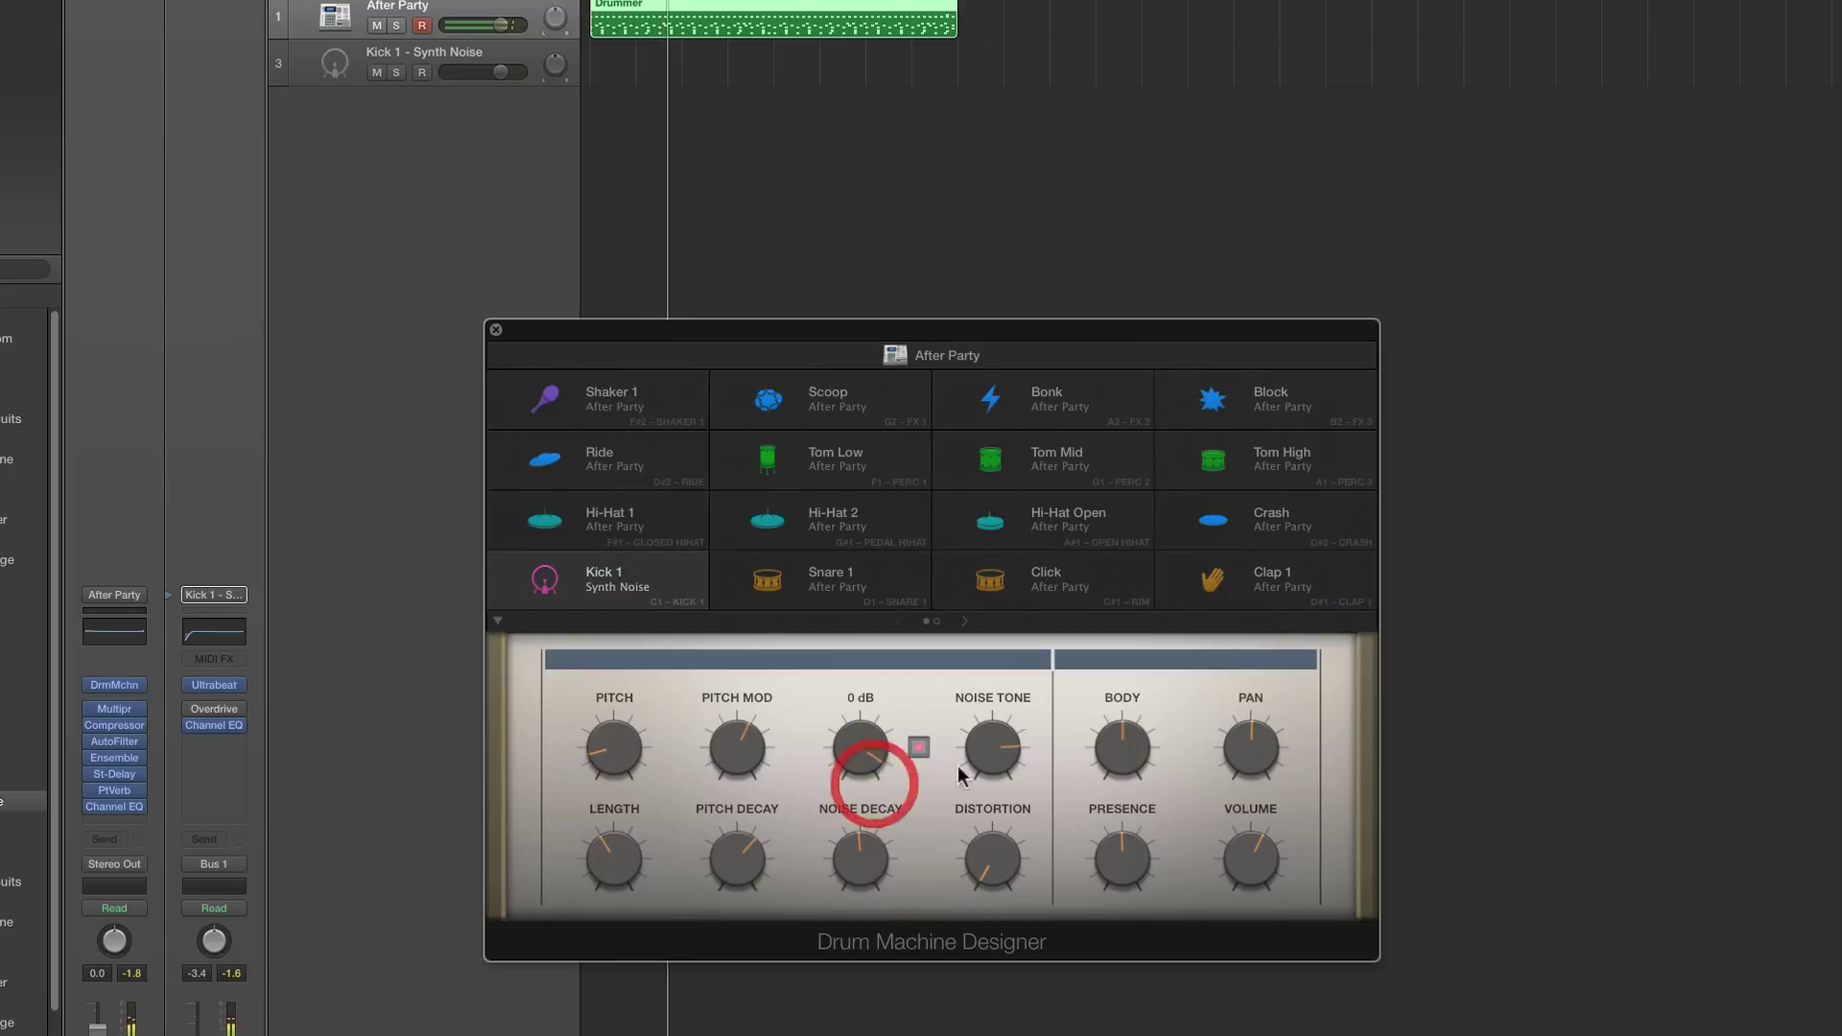
drag(982, 750, 991, 831)
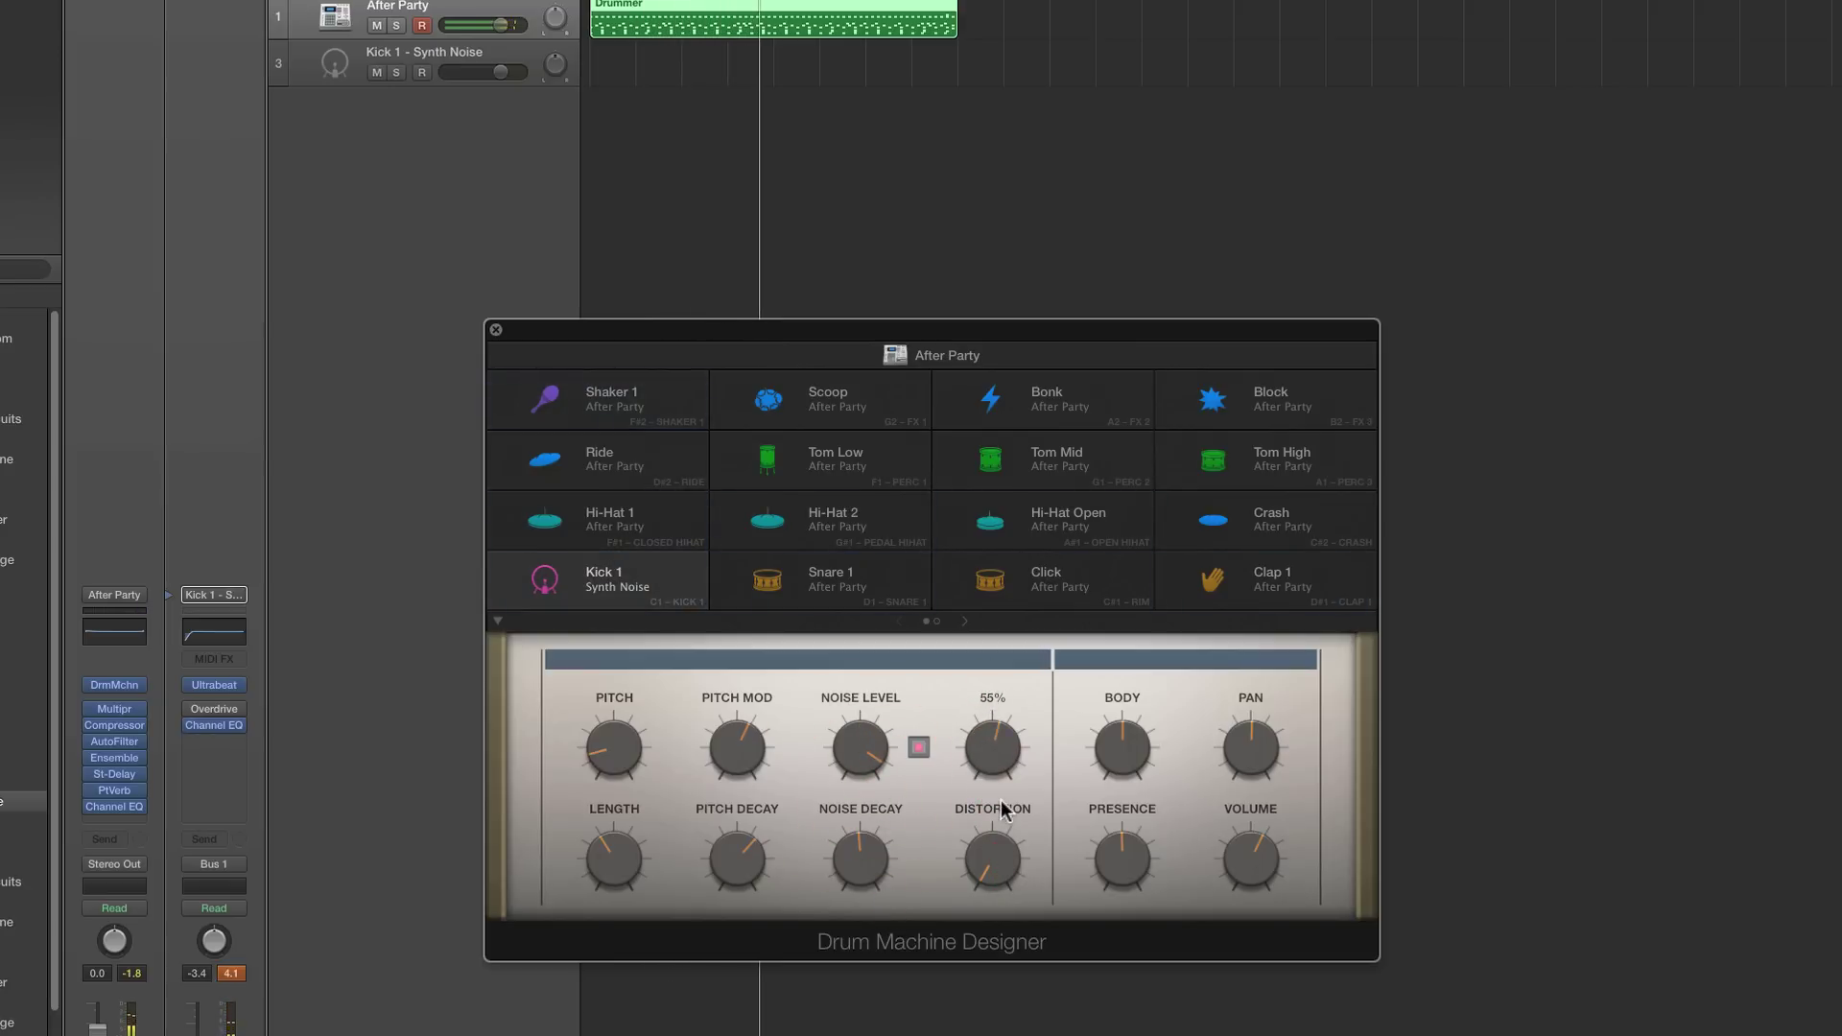
Try a brighter Noise Tone with Noise Decay at 0.036 and Distortion at 15%
drag(846, 842, 844, 693)
drag(974, 736, 974, 683)
drag(875, 861, 851, 896)
drag(989, 856, 987, 805)
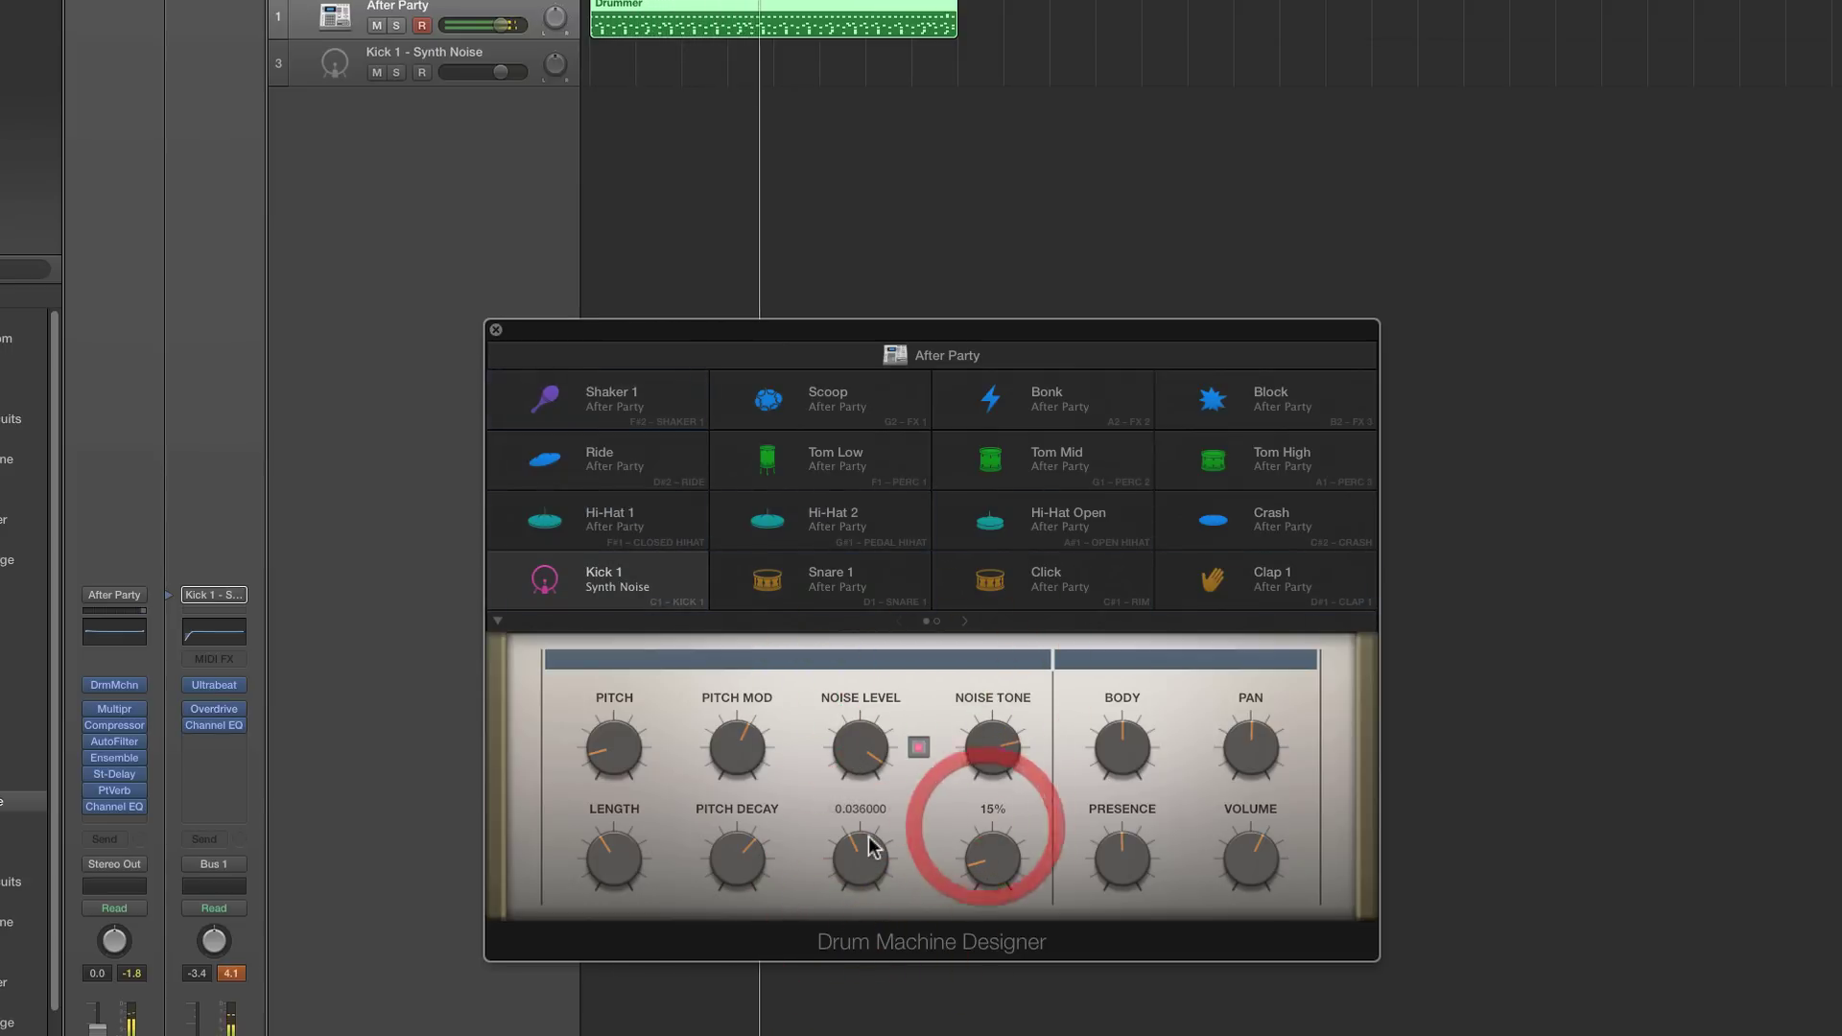
Try slightly more Distortion with Noise Tone at 86%, Noise Decay at 0.049 and Noise Level at 6 dB
drag(858, 854, 855, 851)
drag(999, 859, 962, 833)
drag(980, 764, 985, 753)
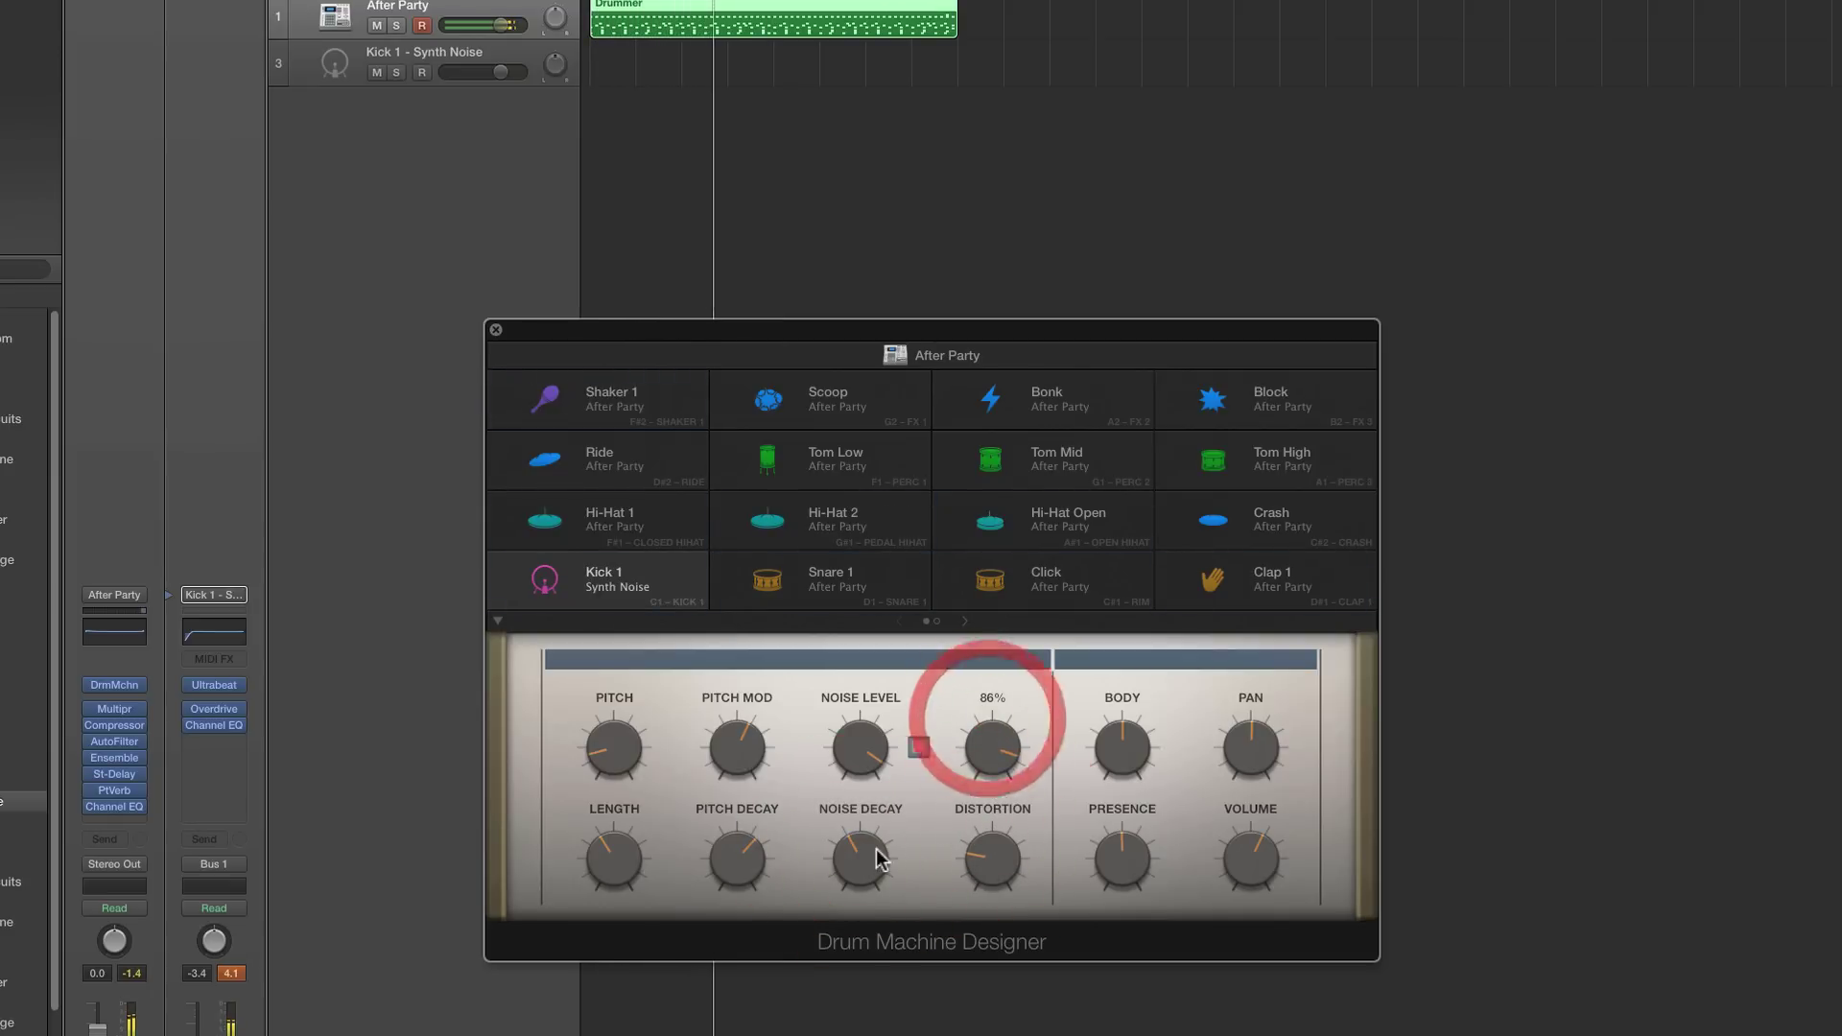
drag(867, 830, 872, 813)
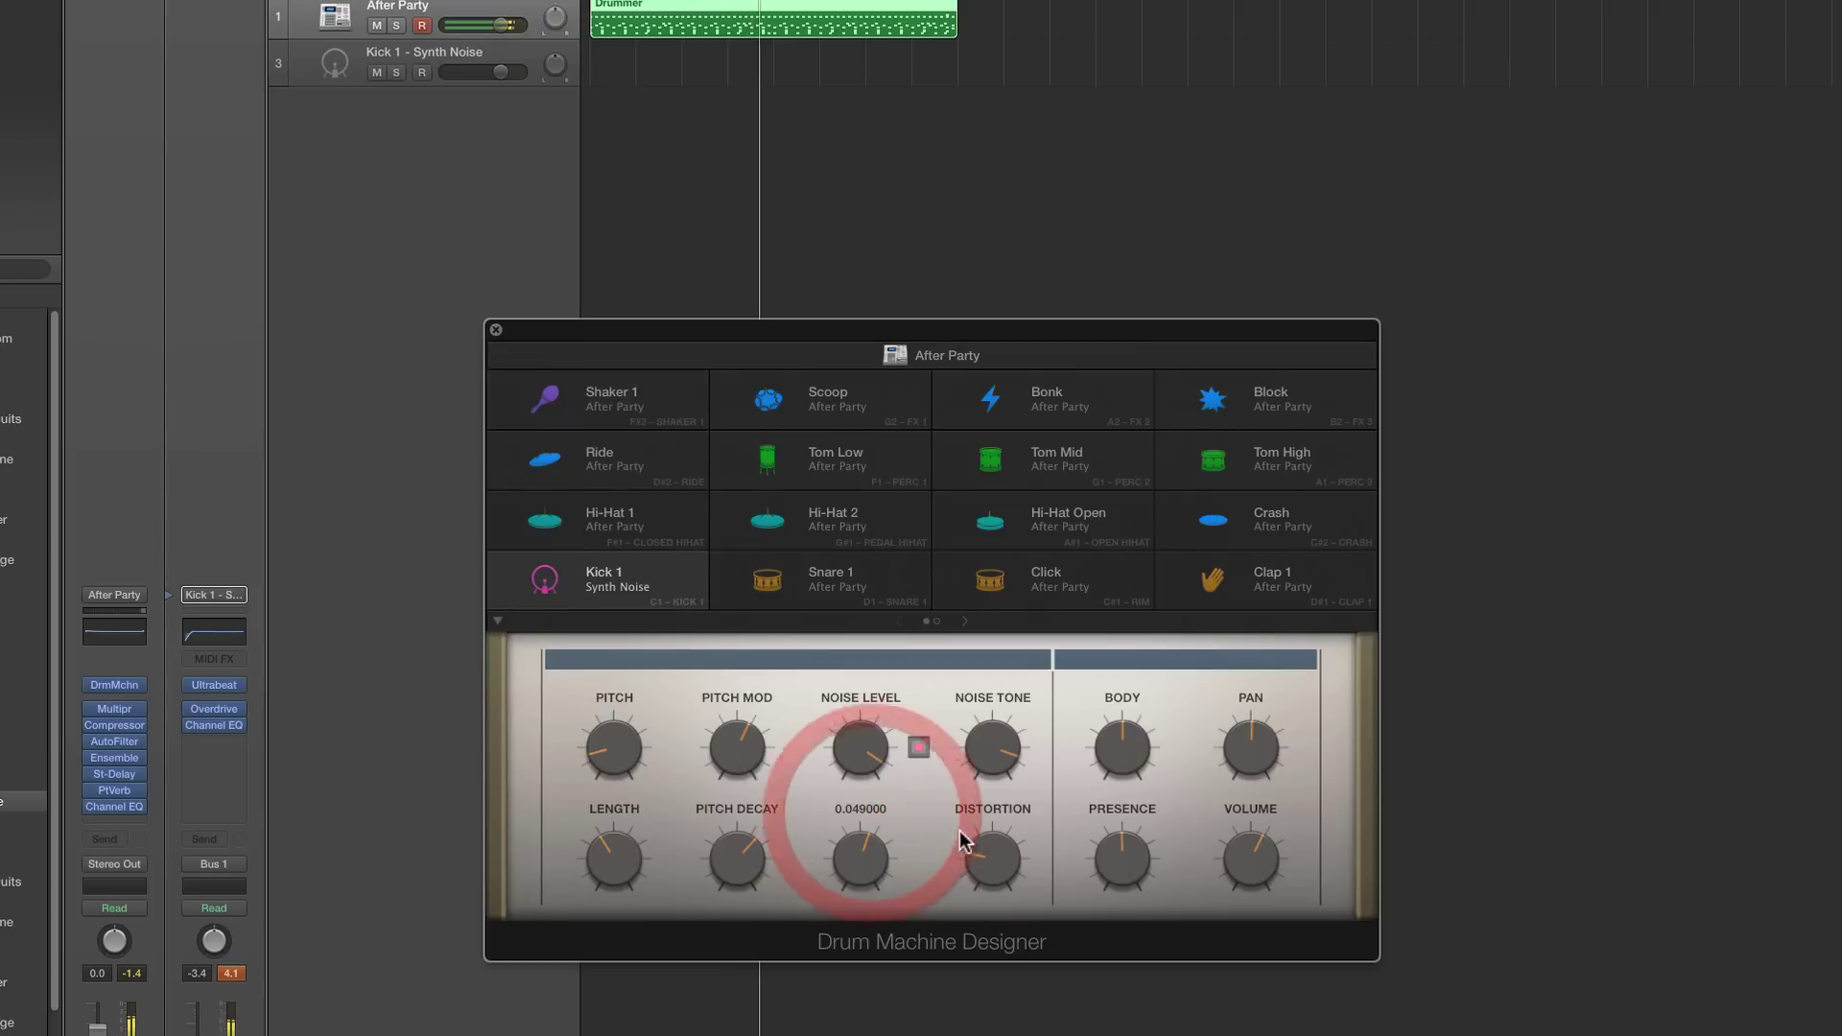
drag(851, 752, 857, 740)
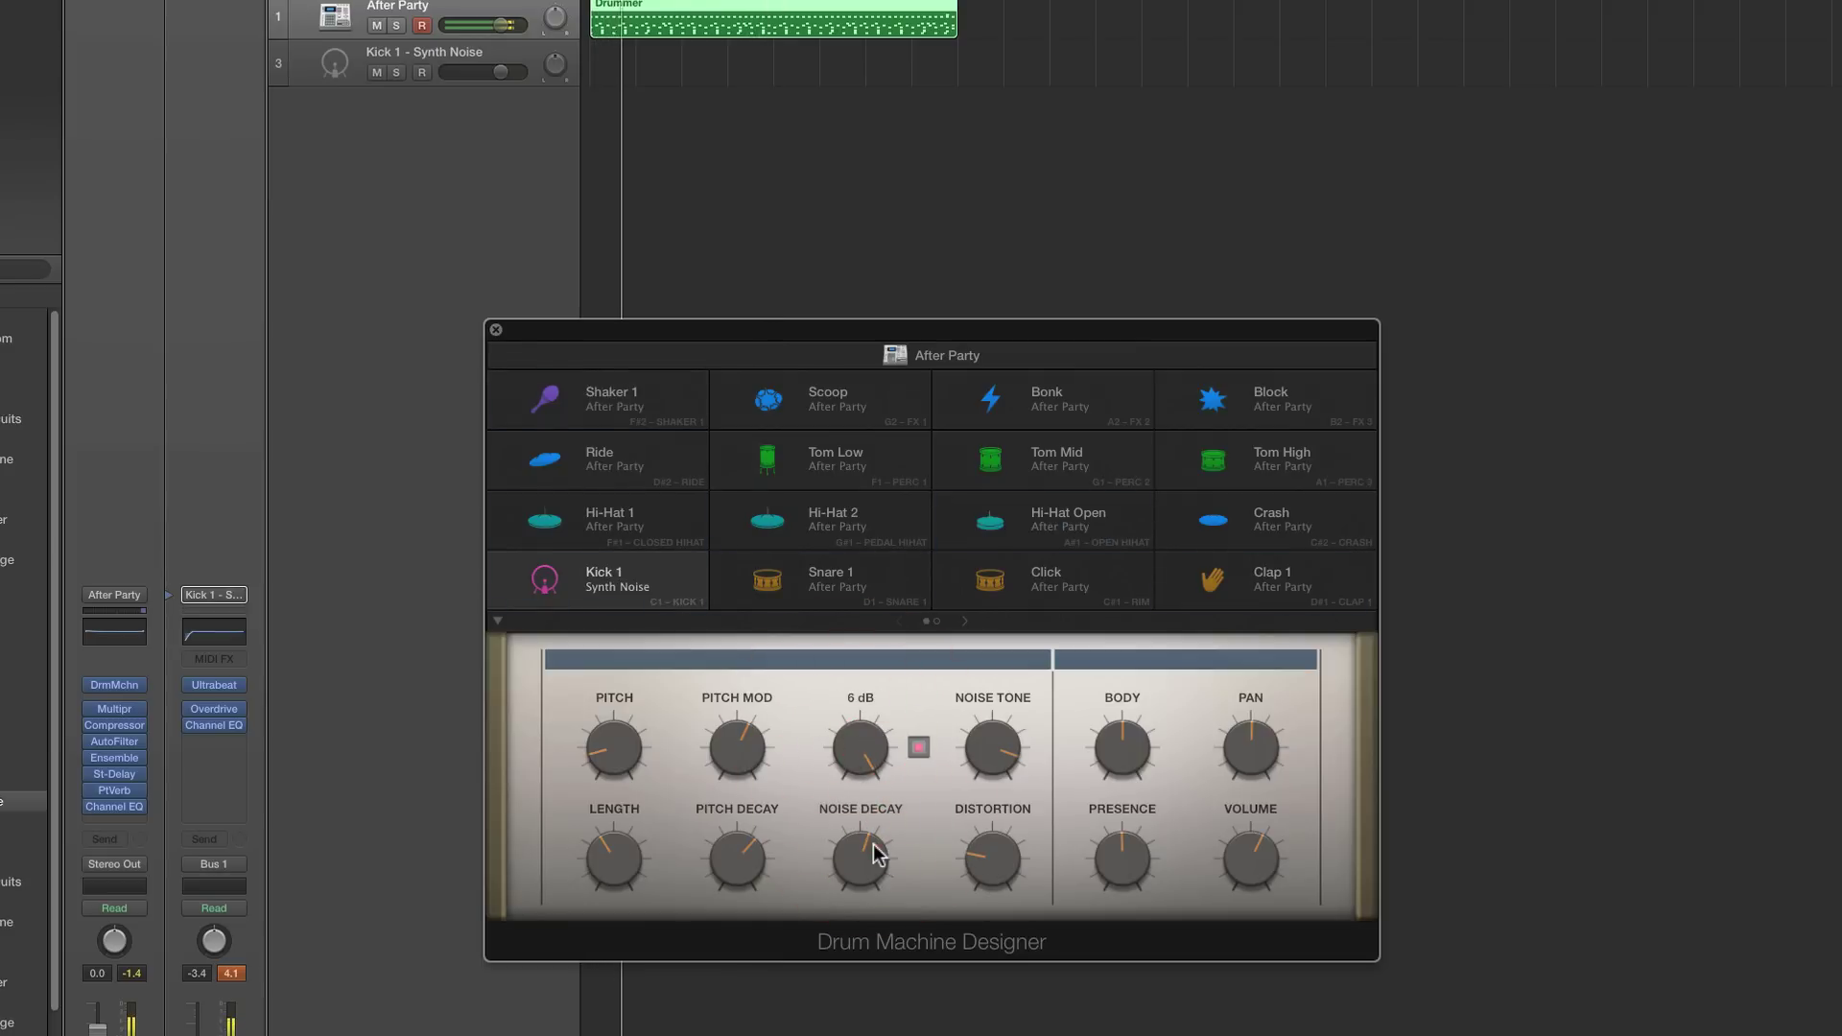
Audition Distortion at 85%, reduce it to minimum, shorten Noise Decay and set Noise Tone to 86%
drag(864, 855, 872, 867)
drag(987, 748, 990, 816)
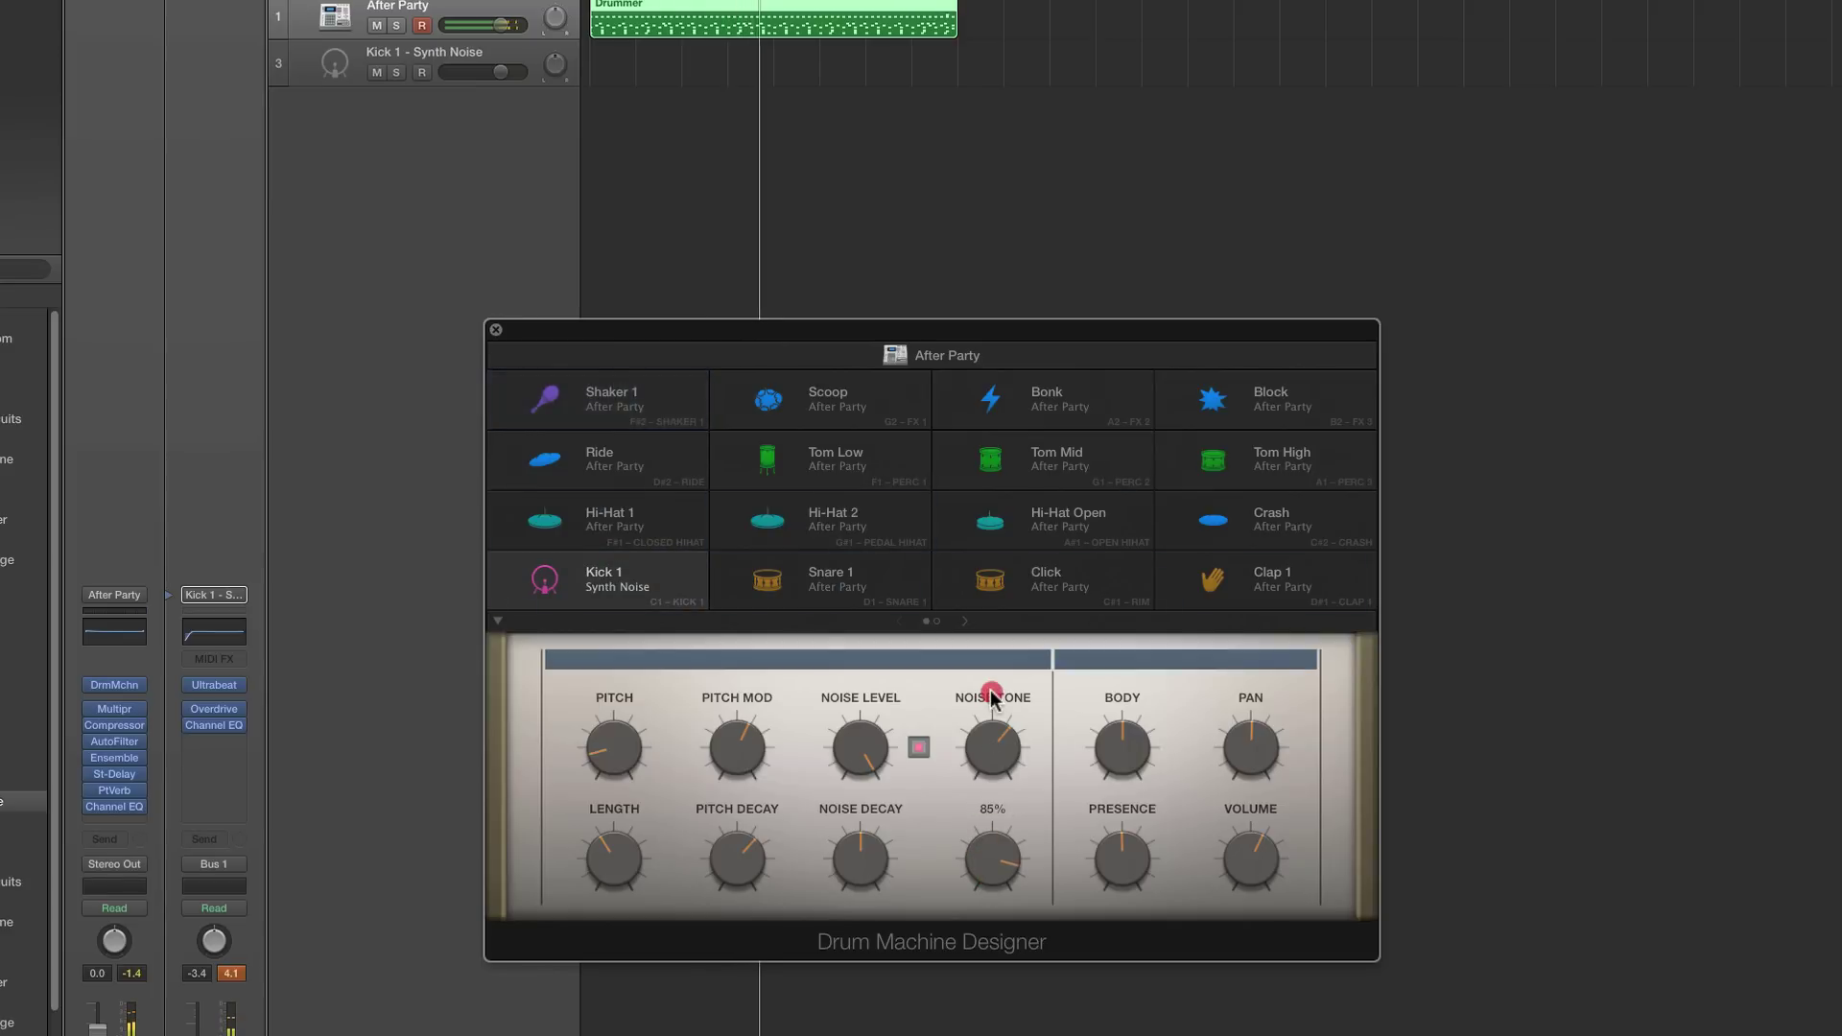
drag(990, 688, 1023, 940)
mouse_move(862, 860)
mouse_down()
mouse_move(871, 900)
mouse_move(867, 882)
mouse_up()
drag(988, 710, 980, 688)
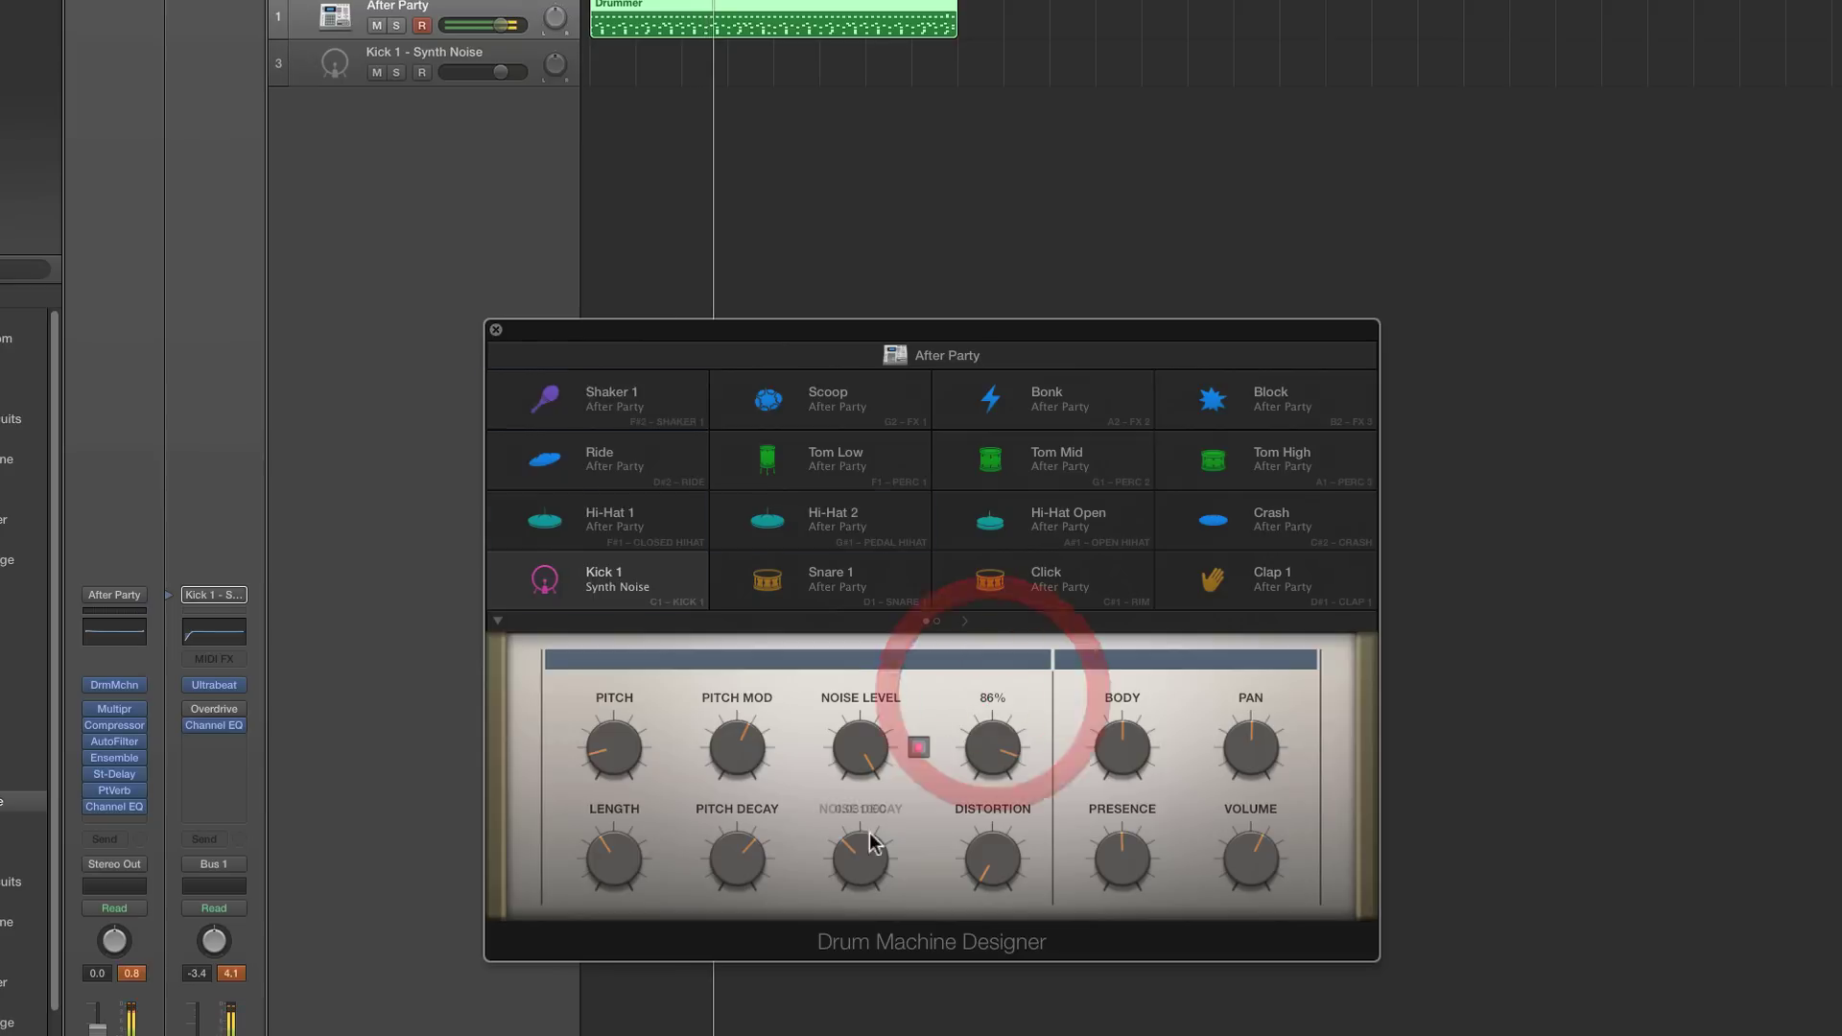
Set Noise Decay to 0.038, lower Noise Level and Noise Tone, and keep Presence at -0.5 dB
click(857, 857)
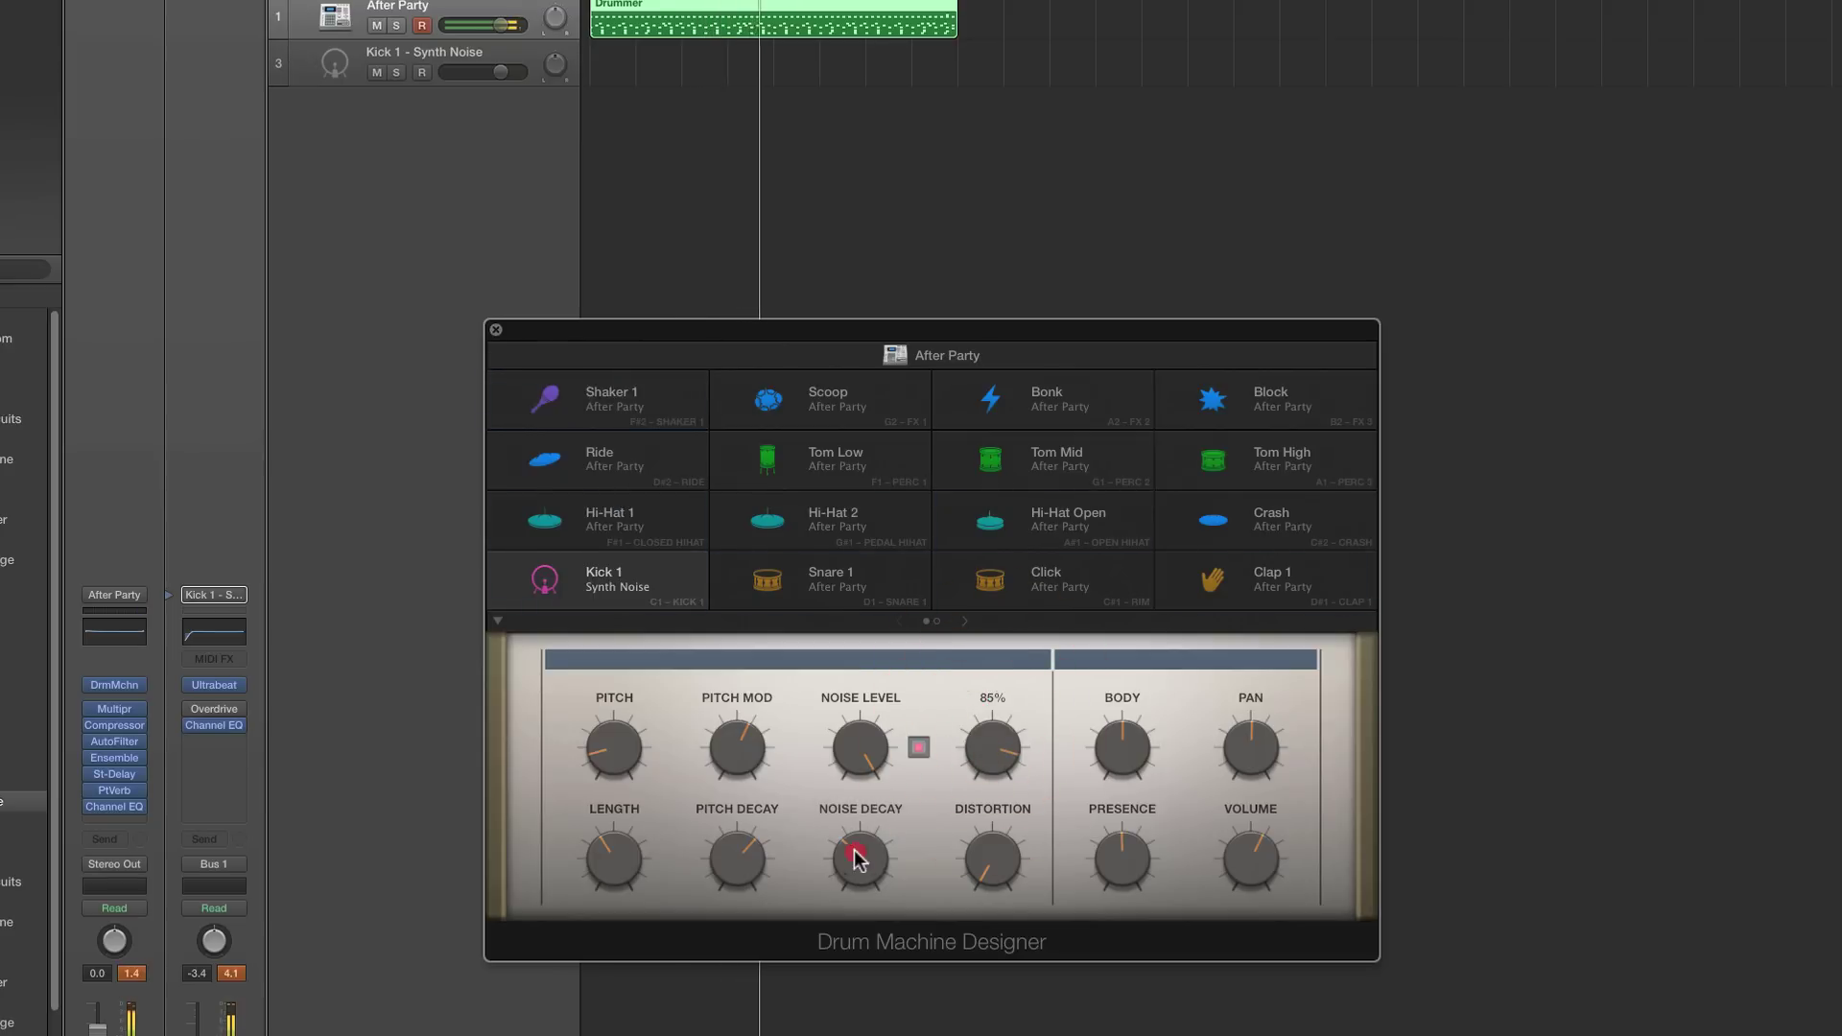
drag(866, 900, 868, 888)
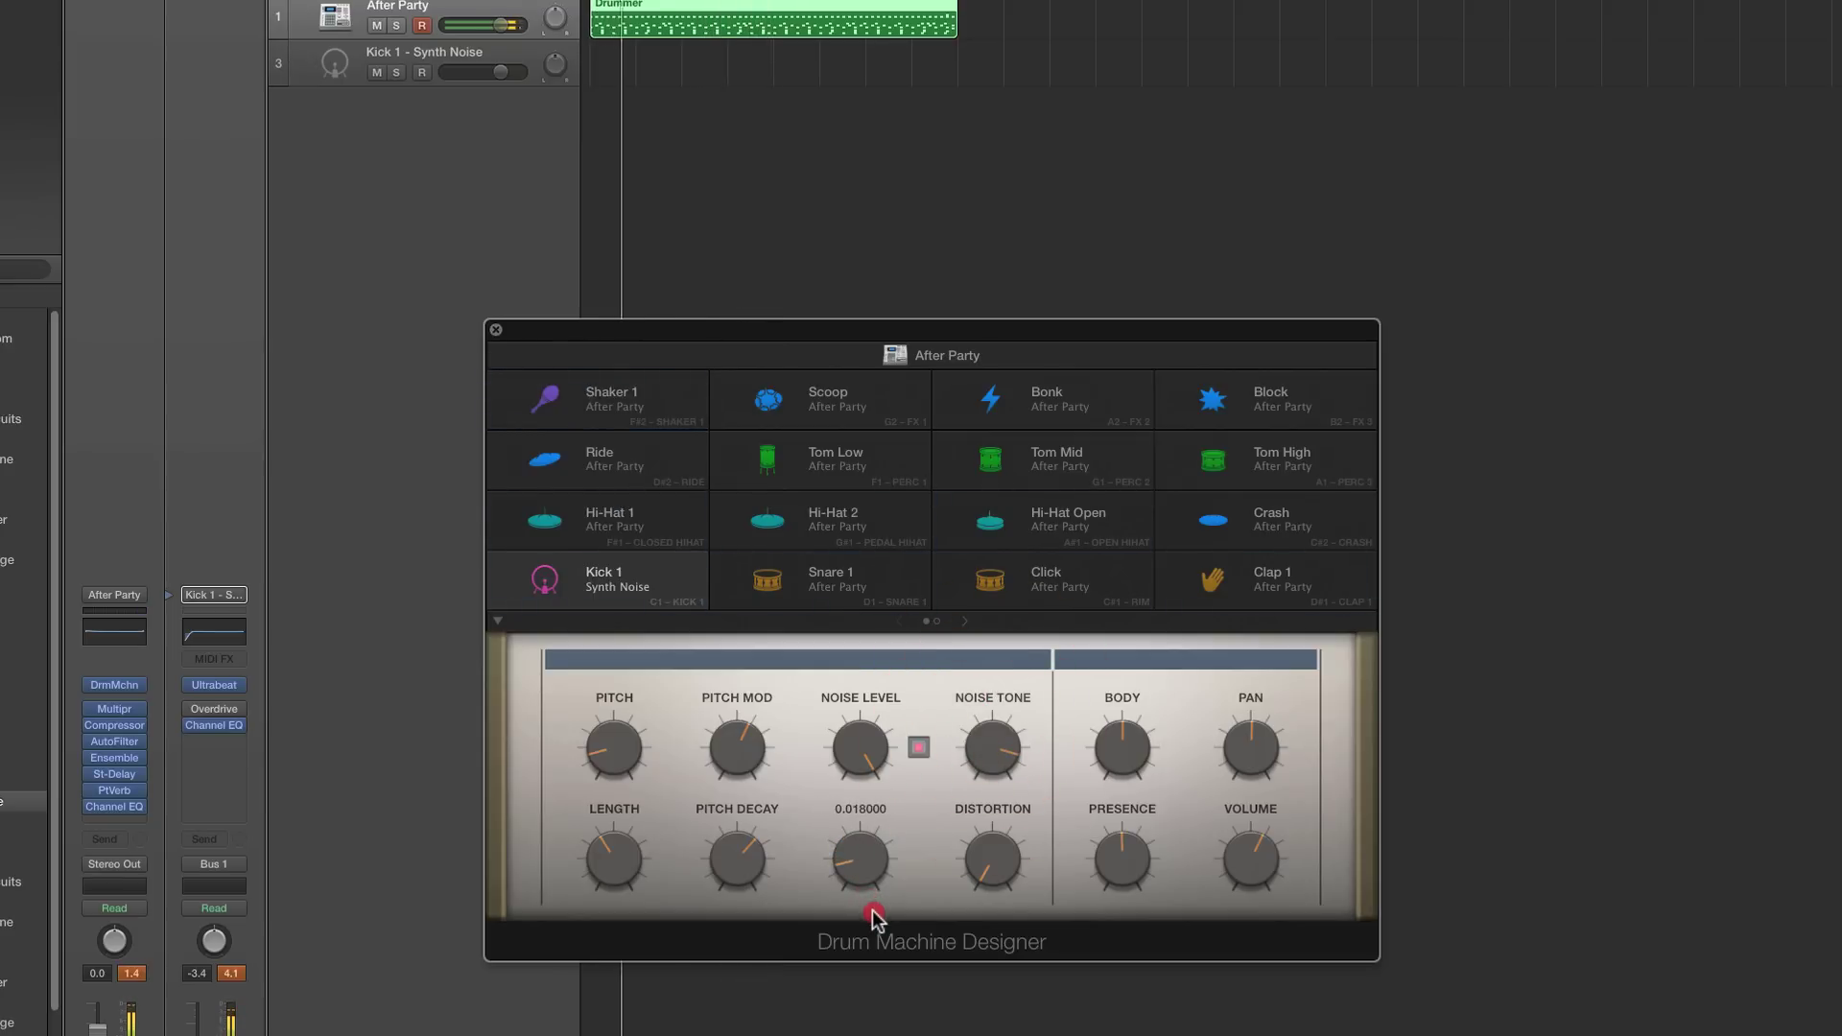
click(849, 758)
drag(859, 753, 859, 739)
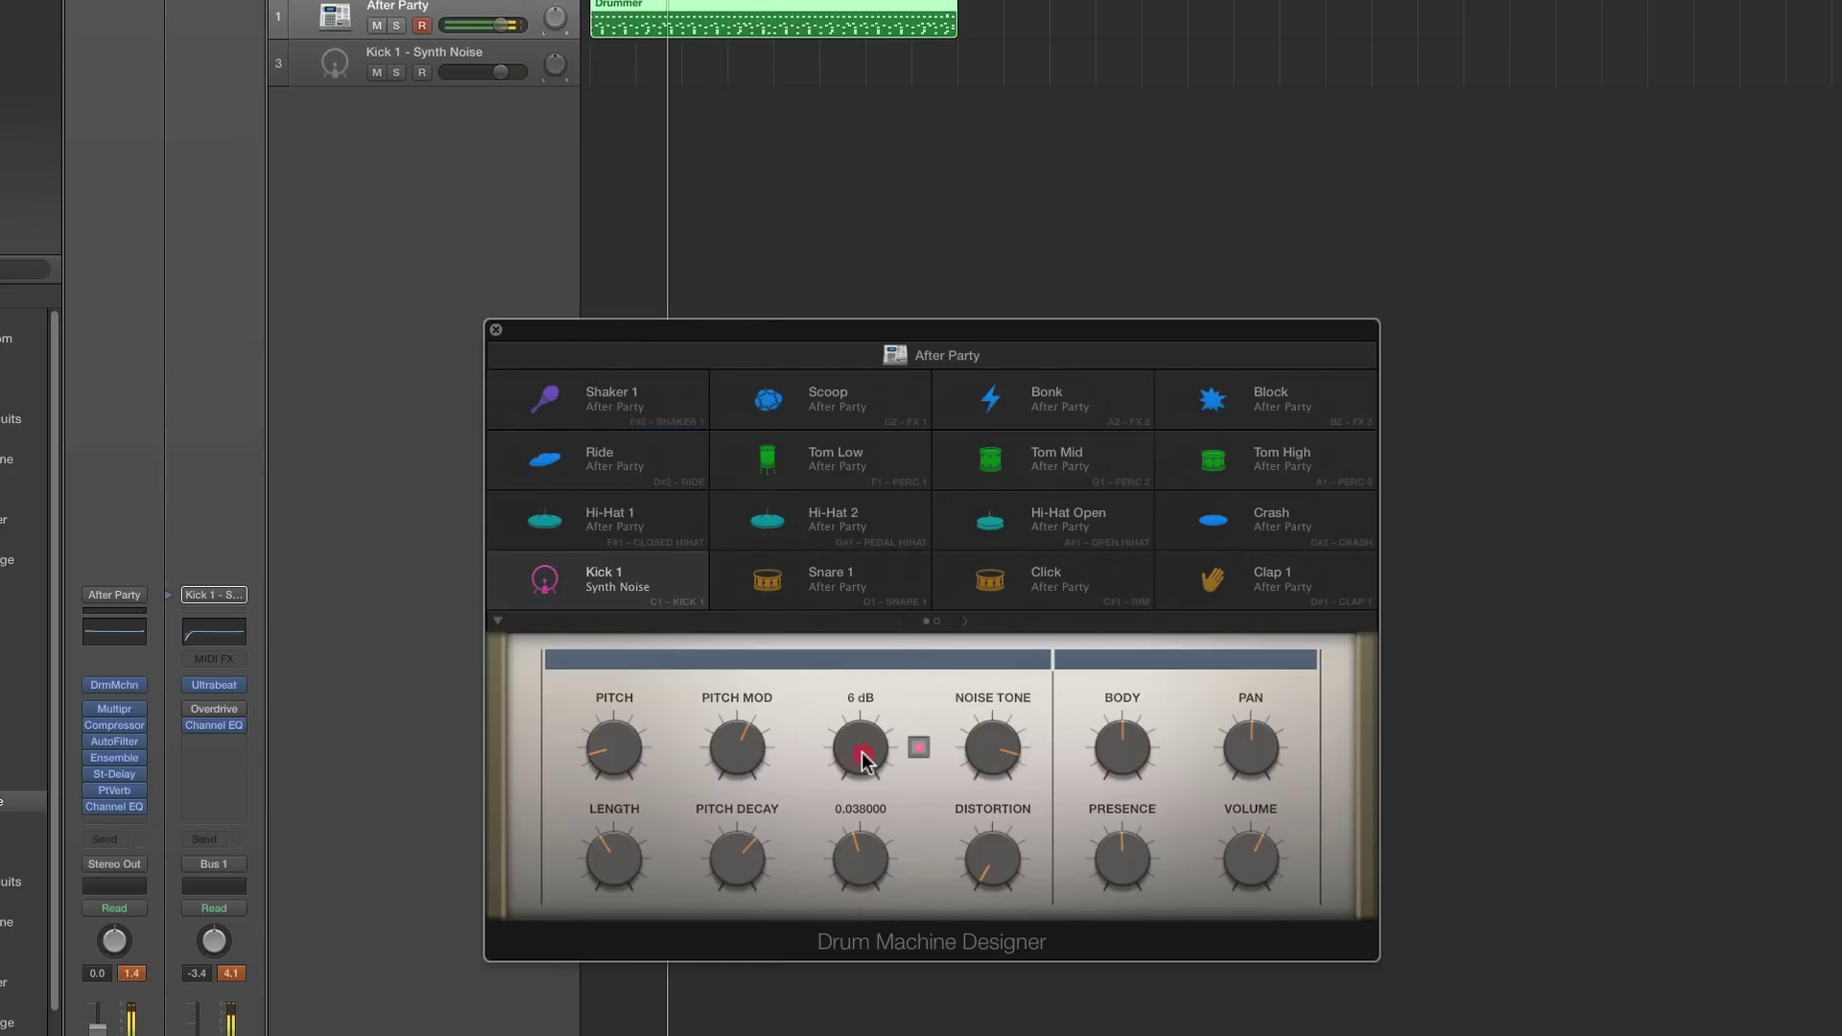
drag(993, 748, 998, 861)
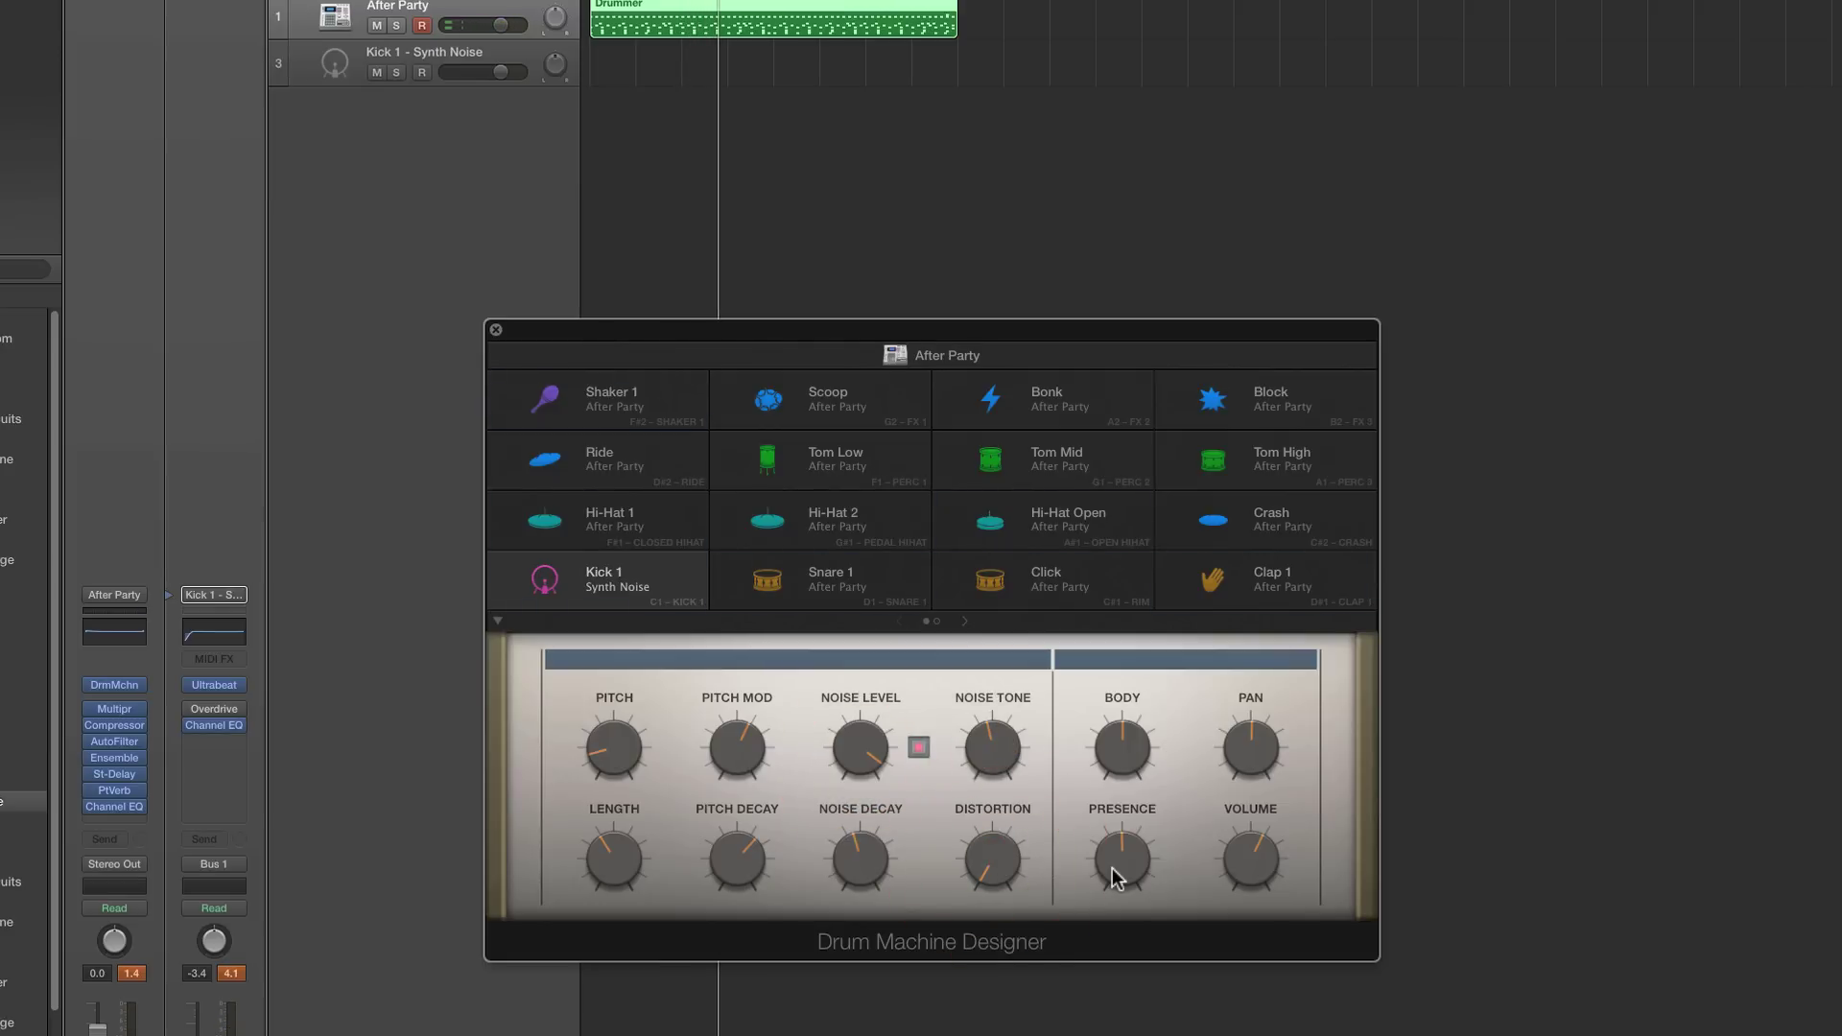
drag(1113, 867, 1113, 871)
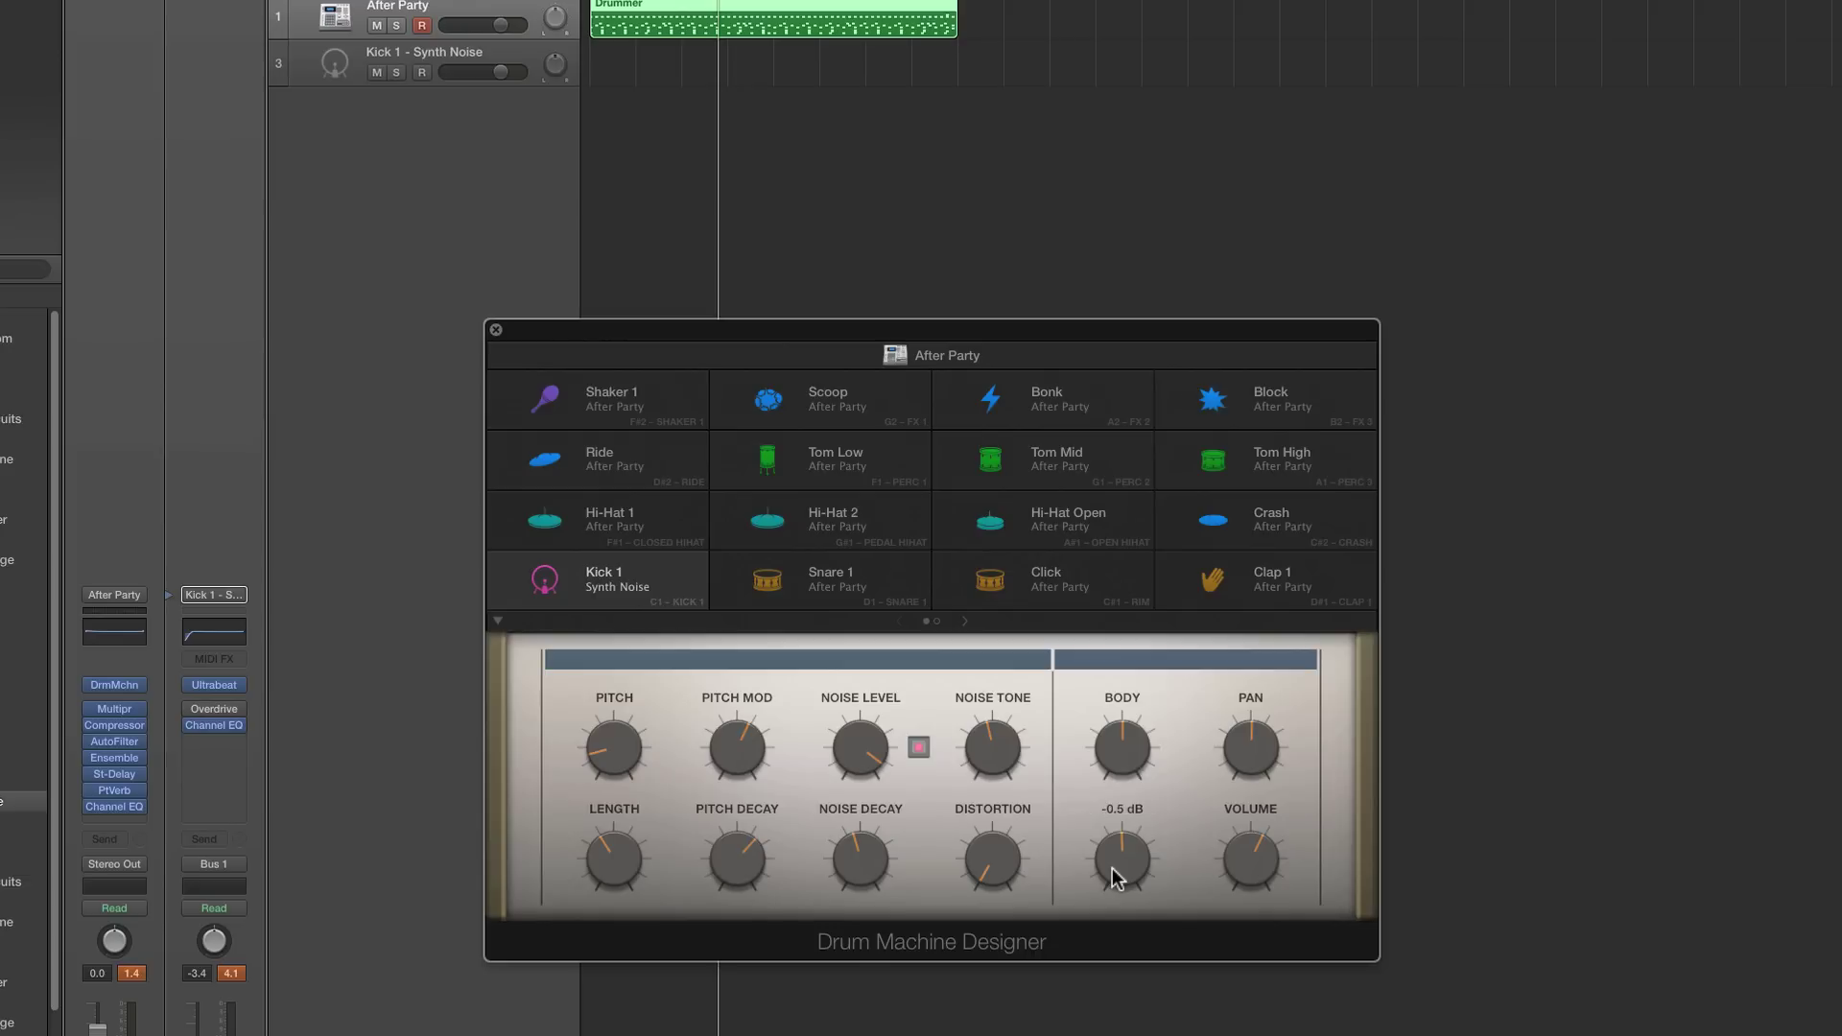